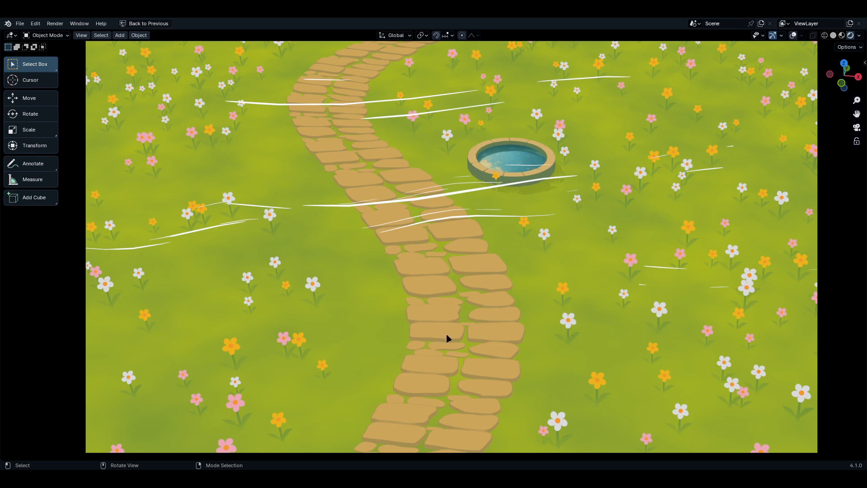
Step: Examine the rendered meadow scene from above and at ground level, including the viewport shading's compositor options
middle_click_drag(555, 312, 558, 289)
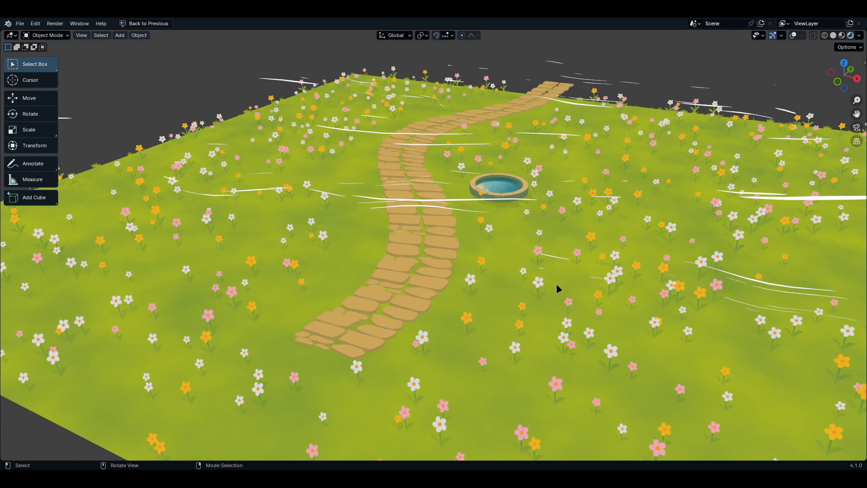
left_click(859, 35)
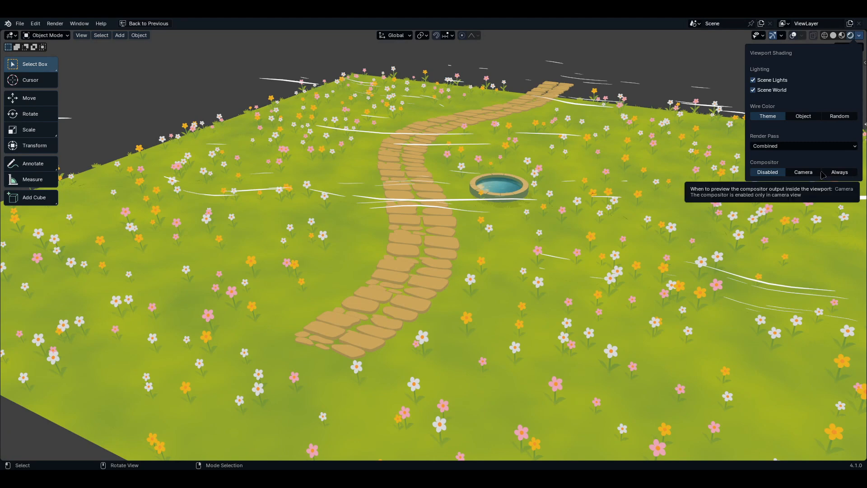
mouse_move(548, 201)
middle_mouse_down()
mouse_move(337, 296)
mouse_move(402, 298)
mouse_move(382, 310)
mouse_move(348, 298)
middle_mouse_up()
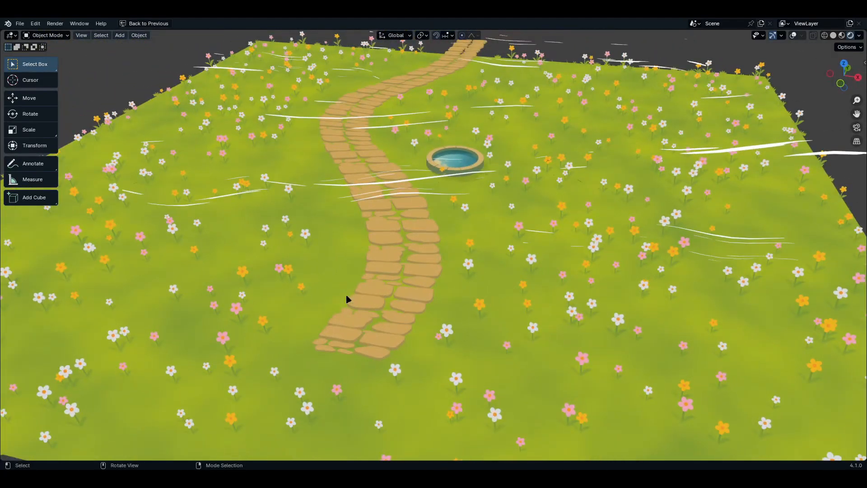
scroll(355, 300, "down", 2)
scroll(491, 345, "up", 2)
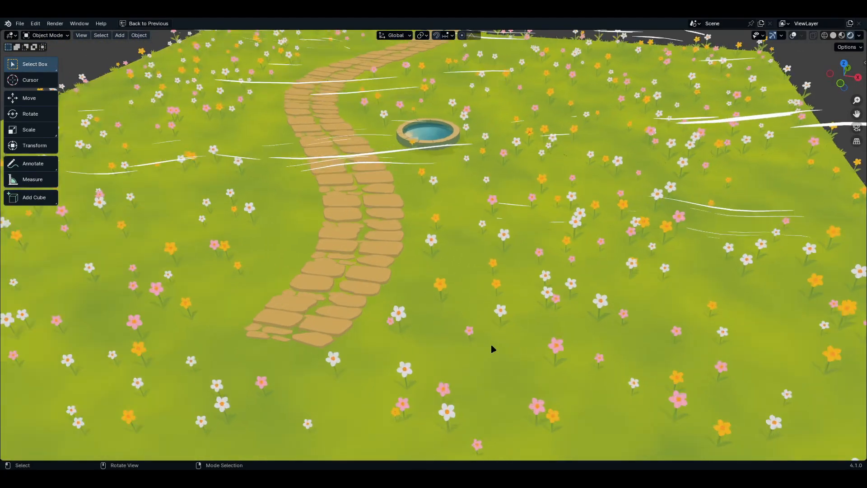
scroll(491, 349, "up", 2)
middle_click_drag(491, 348, 468, 303)
scroll(485, 345, "up", 2)
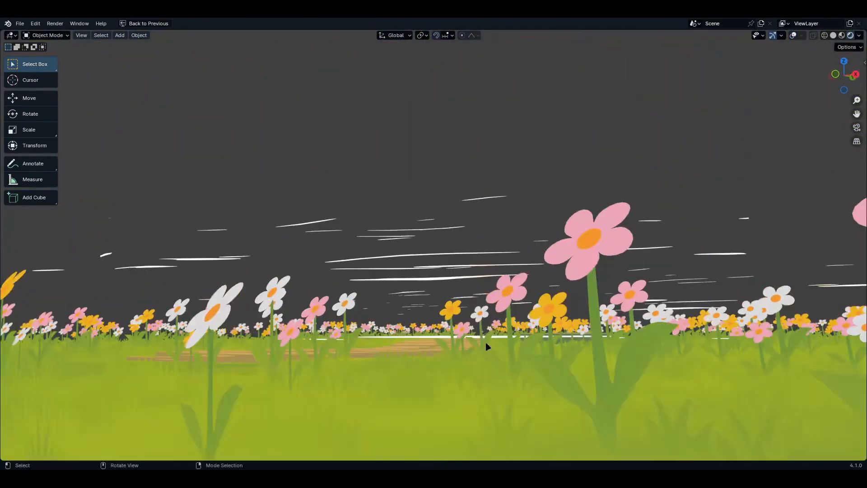
middle_click_drag(511, 404, 538, 372, "ctrl")
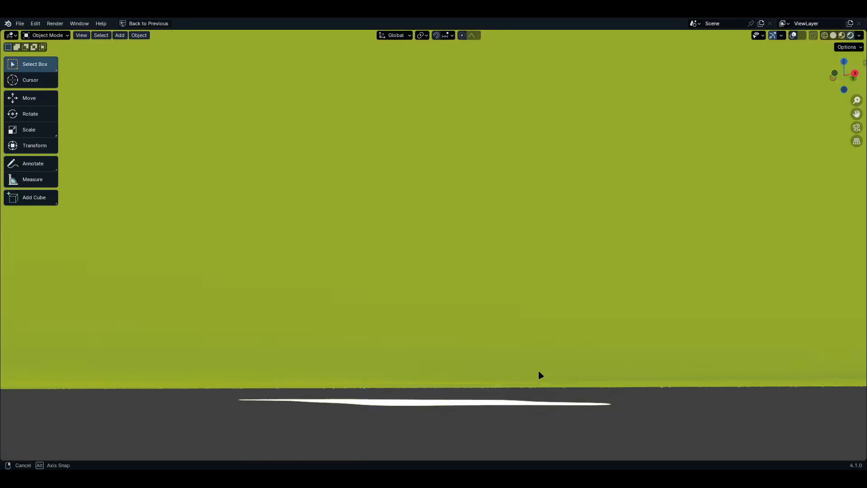
middle_click_drag(547, 327, 550, 345)
middle_click_drag(492, 328, 546, 344, "shift")
middle_click_drag(529, 299, 552, 319, "shift")
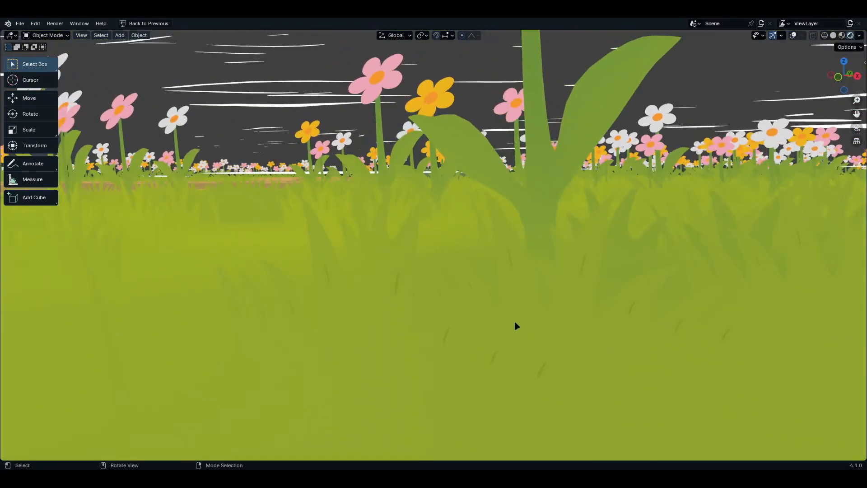
middle_click_drag(510, 268, 386, 305, "ctrl")
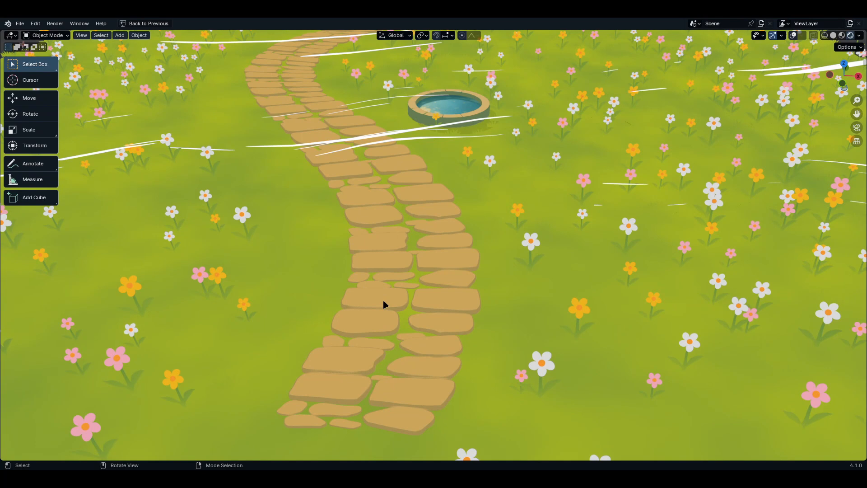
Step: Examine the stone path and the pond of the rendered meadow up close and from a distance
middle_click_drag(298, 305, 286, 357, "shift")
middle_click_drag(317, 327, 329, 410, "shift")
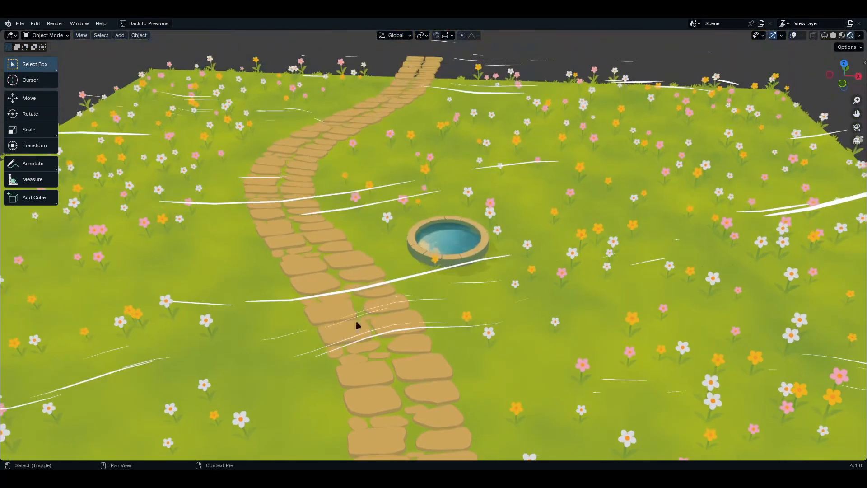
scroll(420, 243, "up", 3)
scroll(505, 252, "up", 4)
middle_click_drag(511, 254, 481, 261)
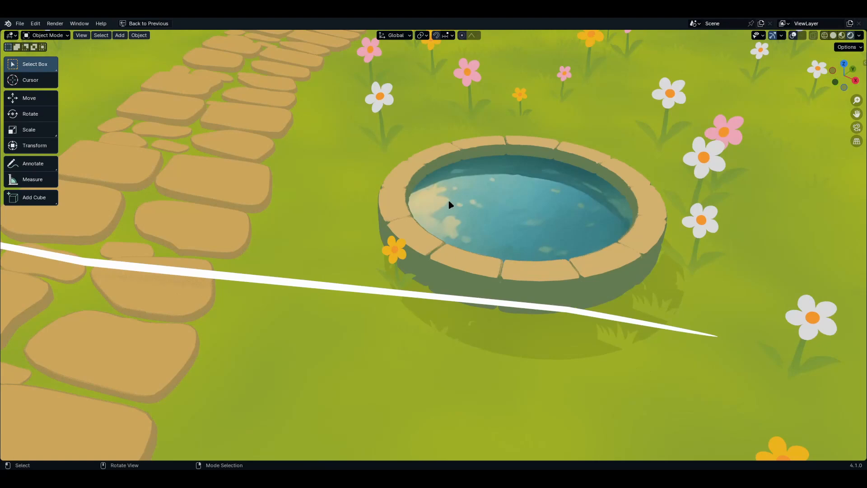
scroll(318, 252, "down", 10)
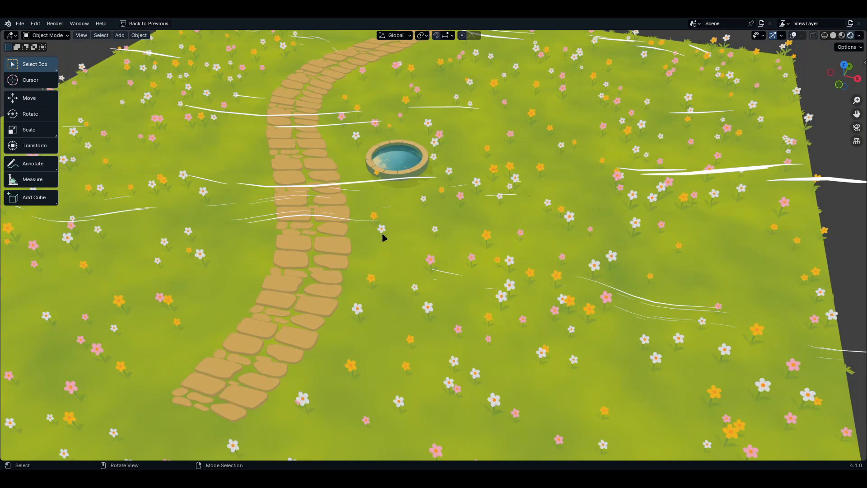
mouse_move(373, 217)
middle_mouse_down()
mouse_move(325, 201)
mouse_move(351, 273)
mouse_move(362, 244)
mouse_move(409, 231)
mouse_move(381, 232)
middle_mouse_up()
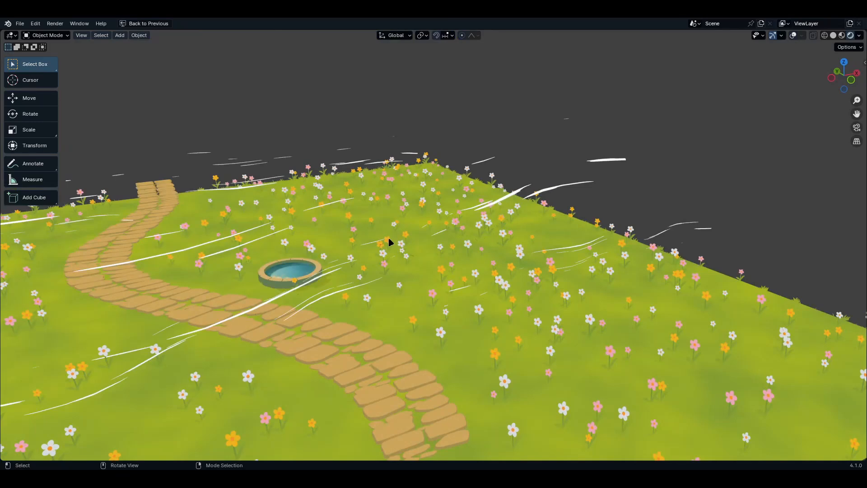
Step: Display the scene in Solid shading and inspect the wavy wind-effect meshes above the grass land
key("z")
left_click(507, 234)
mouse_move(568, 225)
middle_mouse_down()
mouse_move(544, 236)
mouse_move(536, 269)
mouse_move(511, 247)
mouse_move(519, 249)
middle_mouse_up()
middle_click_drag(251, 251, 337, 252, "shift")
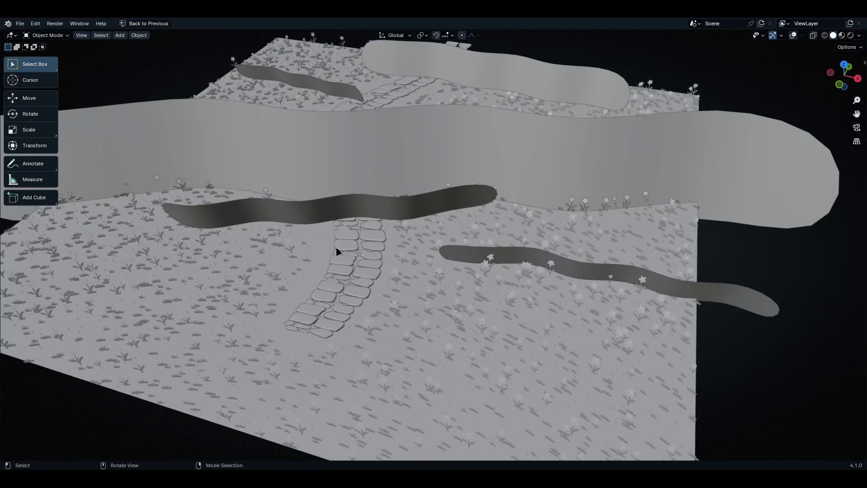
middle_click_drag(338, 360, 280, 356)
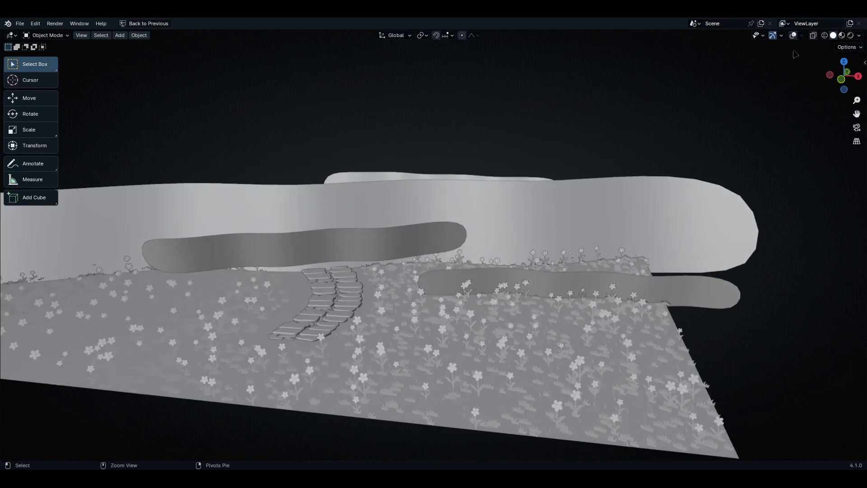
Step: Show the viewport overlays, then select the camera above the grass land and look through the scene camera
key("ctrl+space")
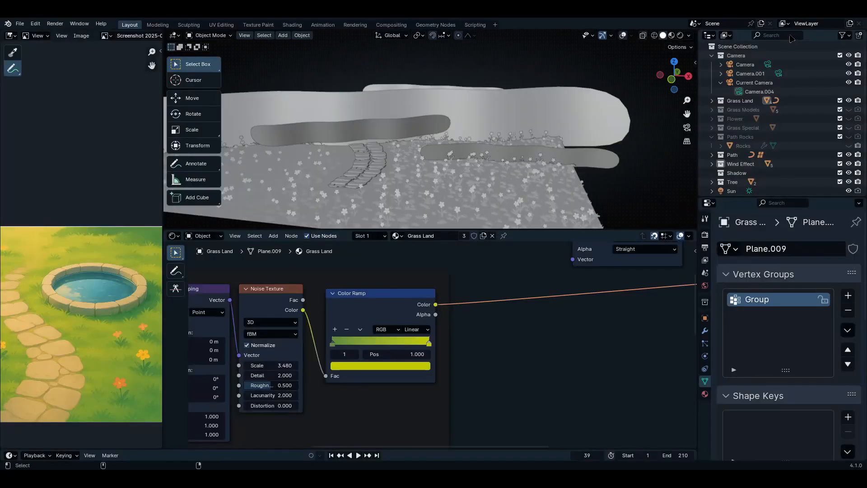
left_click(623, 36)
middle_click_drag(535, 151, 398, 127)
left_click(385, 88)
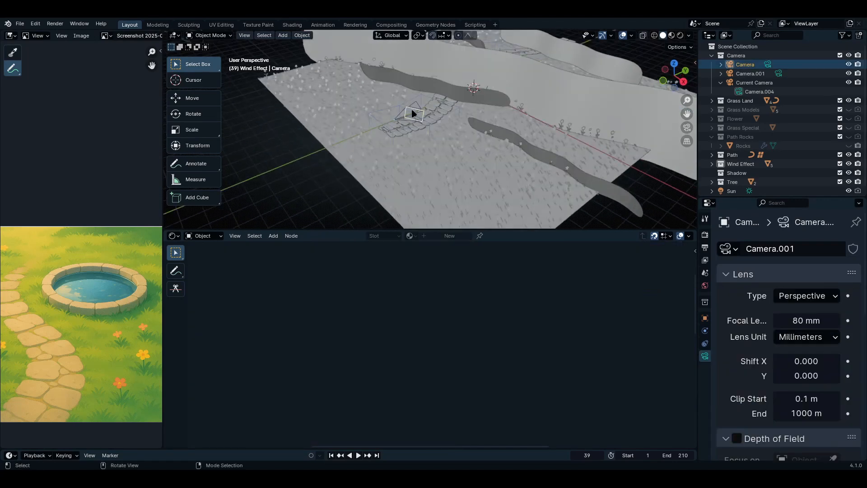
key("KP_0")
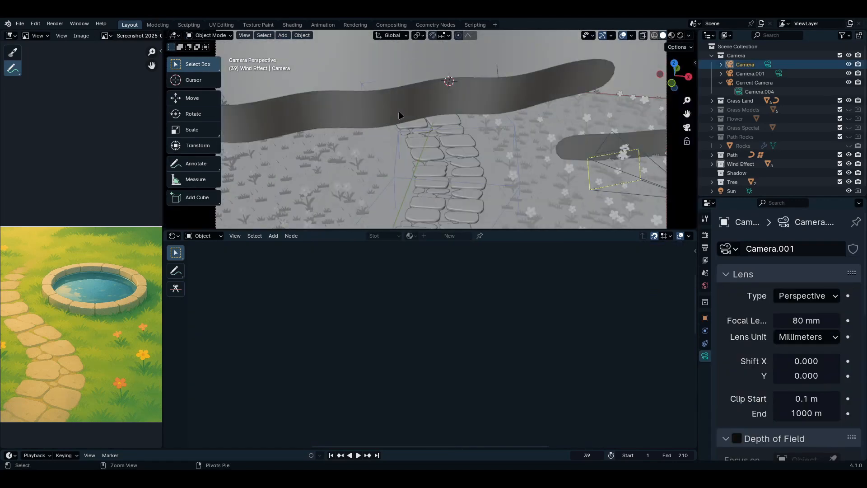
Step: Lock the camera to the view in a maximized viewport and orbit it around the stone path
key("ctrl+space")
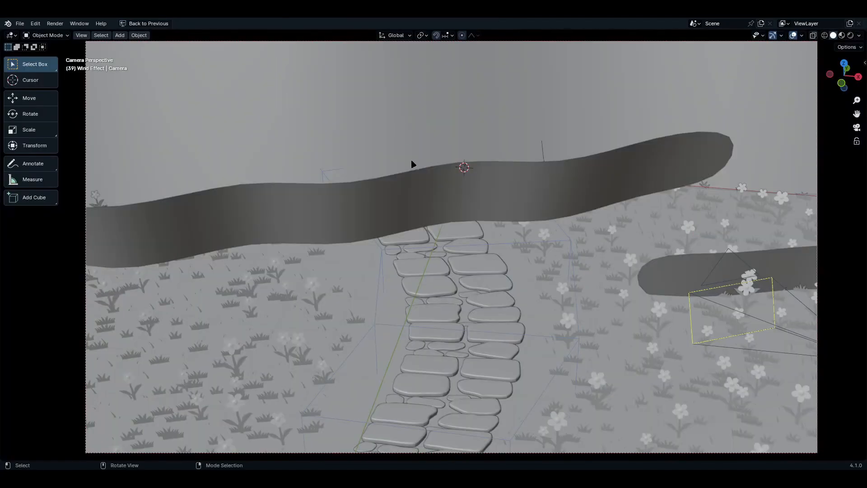
left_click(857, 142)
middle_click_drag(561, 316, 611, 221)
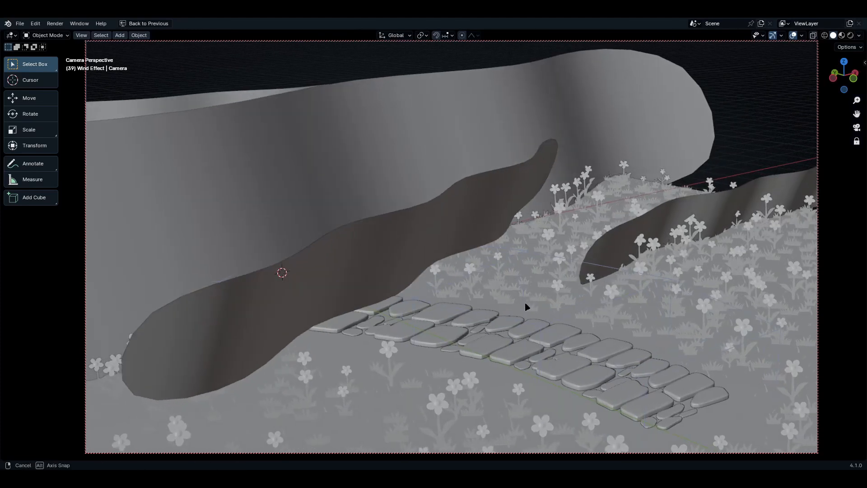
middle_click_drag(525, 304, 503, 309)
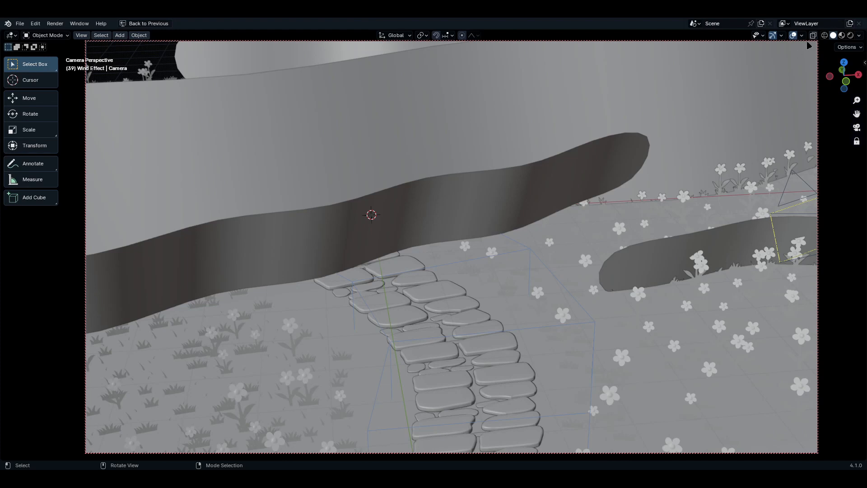
left_click(794, 36)
middle_click_drag(604, 209, 466, 276)
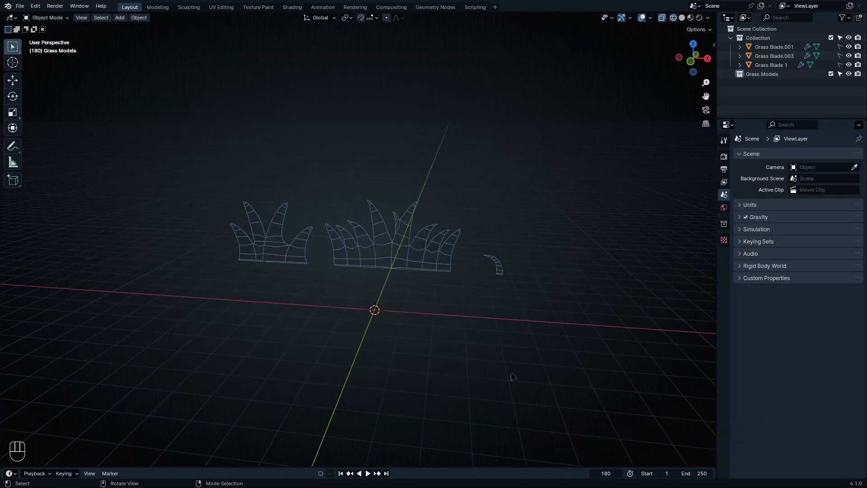
Step: Inspect the three grass models from the front and in perspective, comparing their solid and wireframe display
key("shift+z")
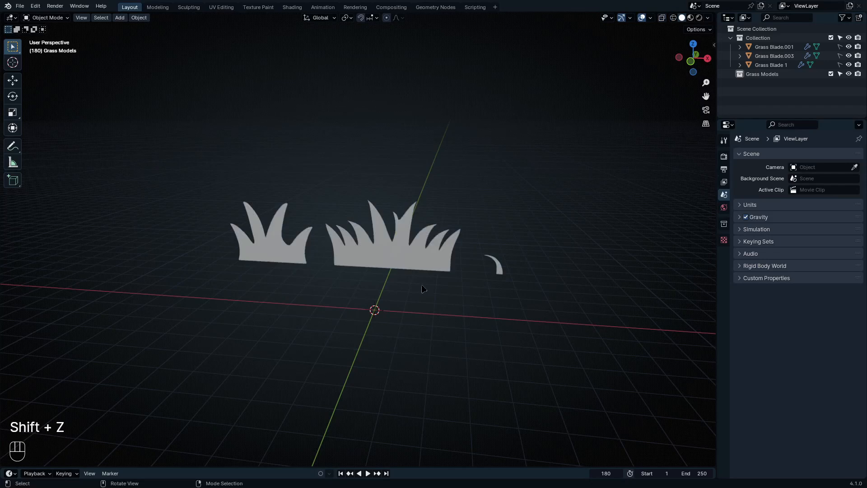
mouse_move(422, 287)
middle_mouse_down("shift")
mouse_move(471, 342)
mouse_move(538, 325)
mouse_move(578, 332)
middle_mouse_up("shift")
key("KP_1")
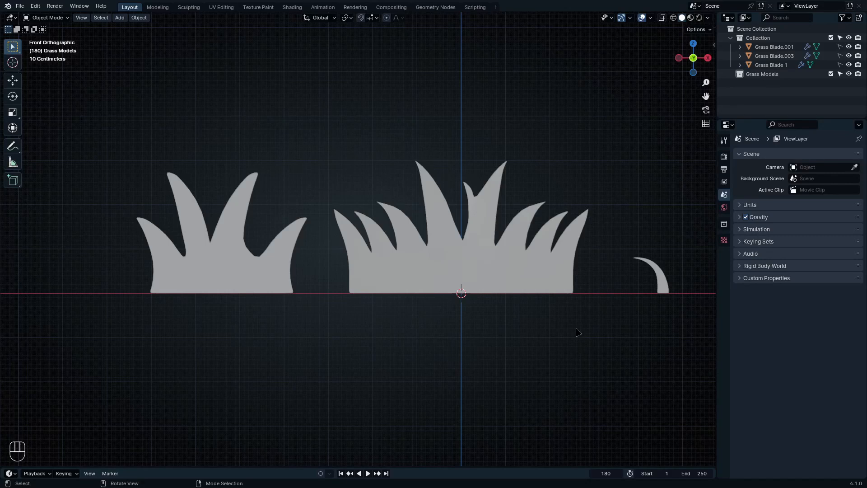
scroll(468, 244, "up", 3)
mouse_move(549, 248)
middle_mouse_down("shift")
mouse_move(443, 260)
mouse_move(437, 310)
mouse_move(305, 339)
middle_mouse_up("shift")
key("shift+z")
scroll(421, 242, "down", 4)
key("shift+z")
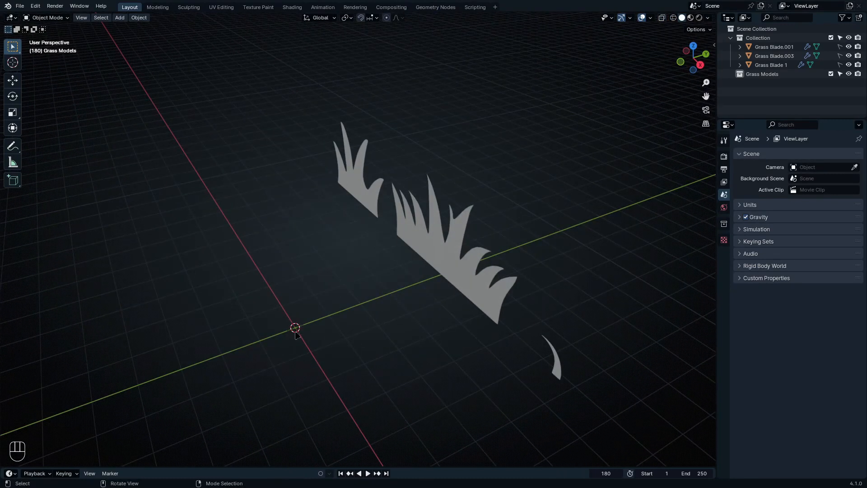
Step: Test box selection on the grass models and review the outliner's selectability restriction toggles for the three Grass Blade objects
mouse_move(840, 47)
left_mouse_down()
mouse_move(840, 66)
mouse_move(840, 47)
left_mouse_up()
left_click_drag(437, 229, 519, 325)
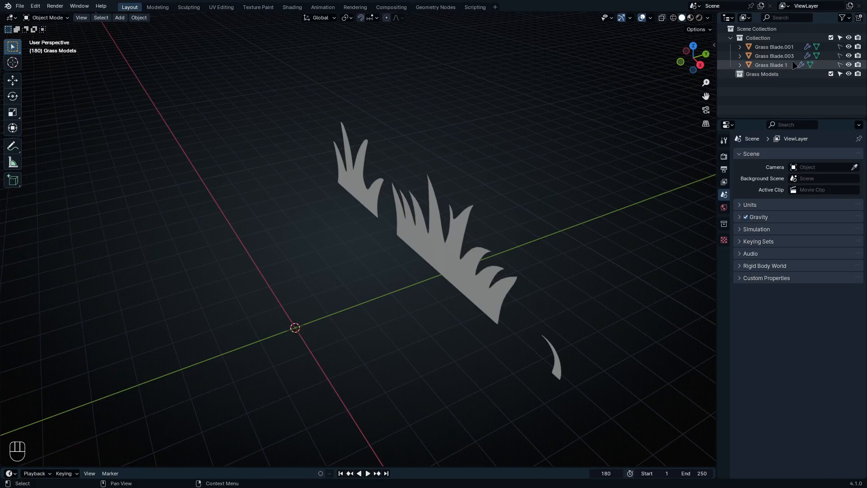
left_click(844, 18)
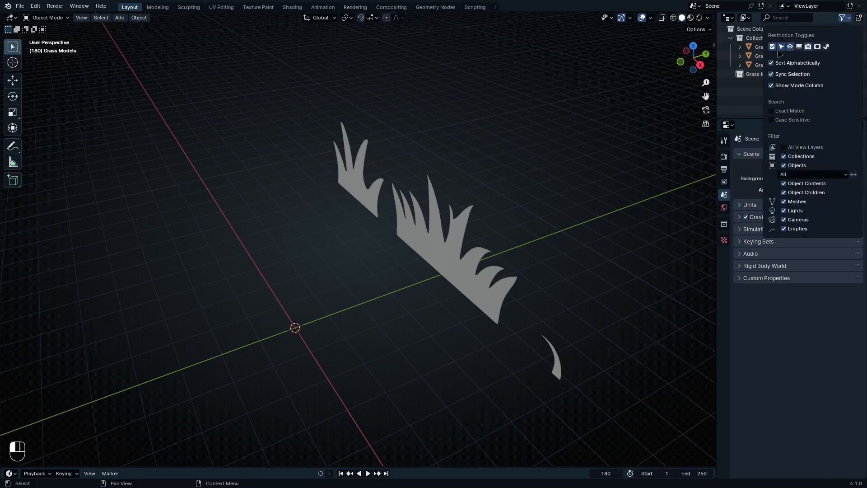
left_click(753, 98)
left_click_drag(840, 47, 842, 67)
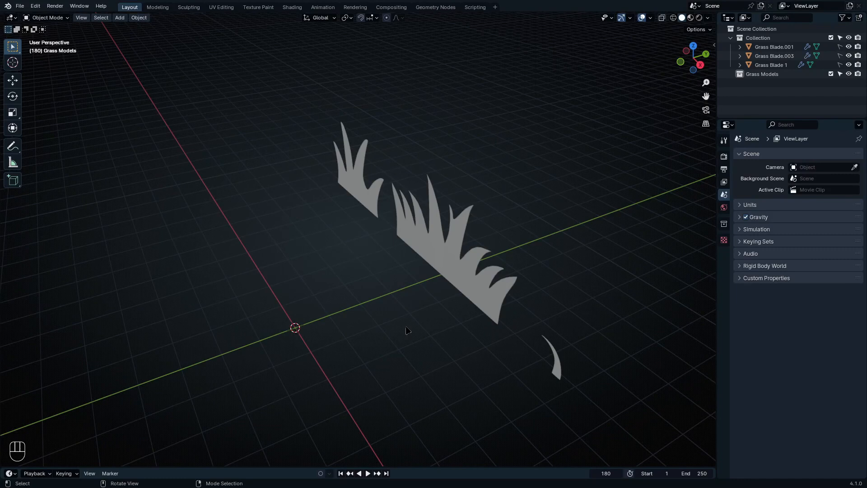
Step: Make the Grass Models collection active and view the scene from the front
left_click(781, 75)
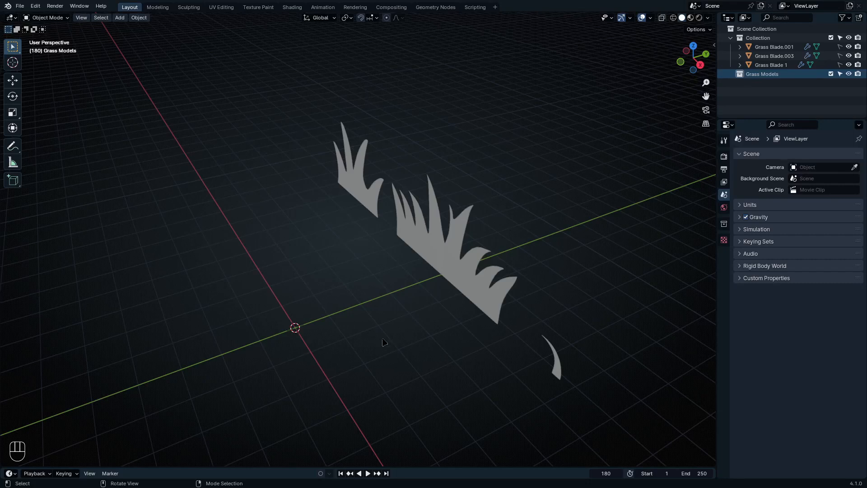
key("KP_1")
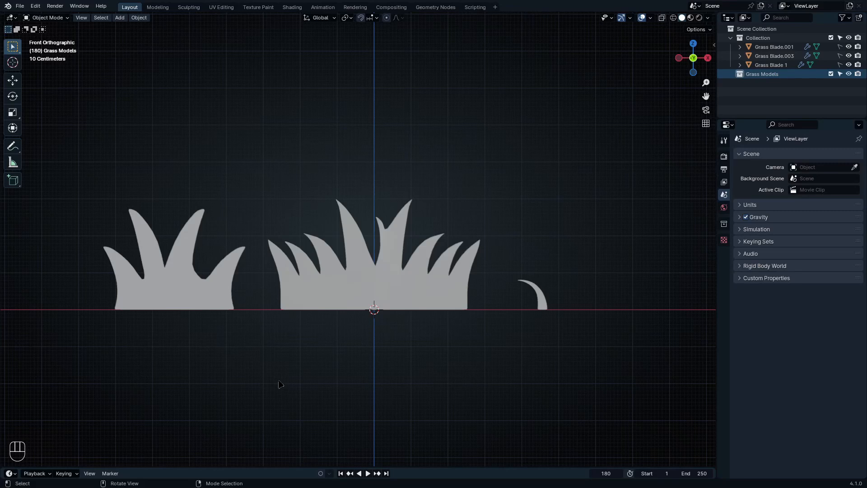
Step: Review the Screencast Keys settings
key("n")
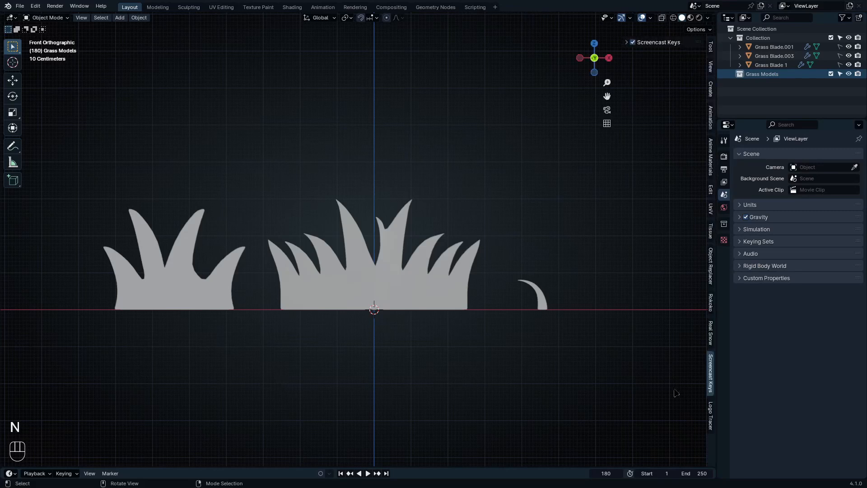
left_click(627, 42)
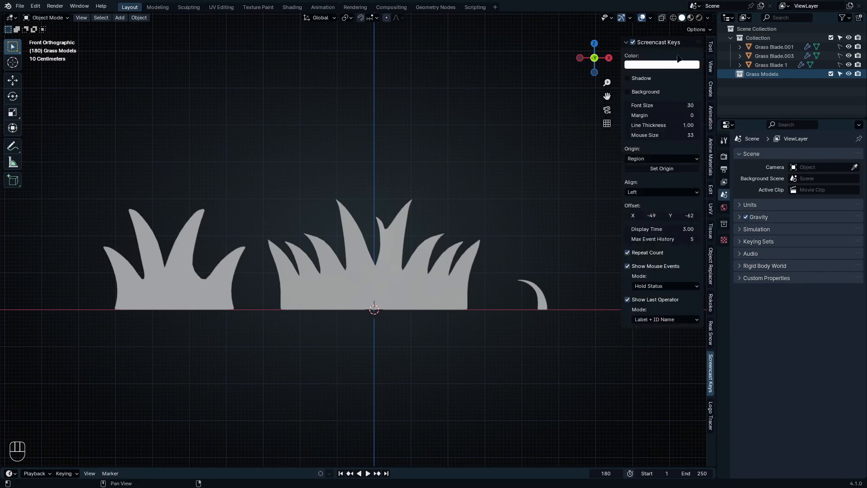
key("n")
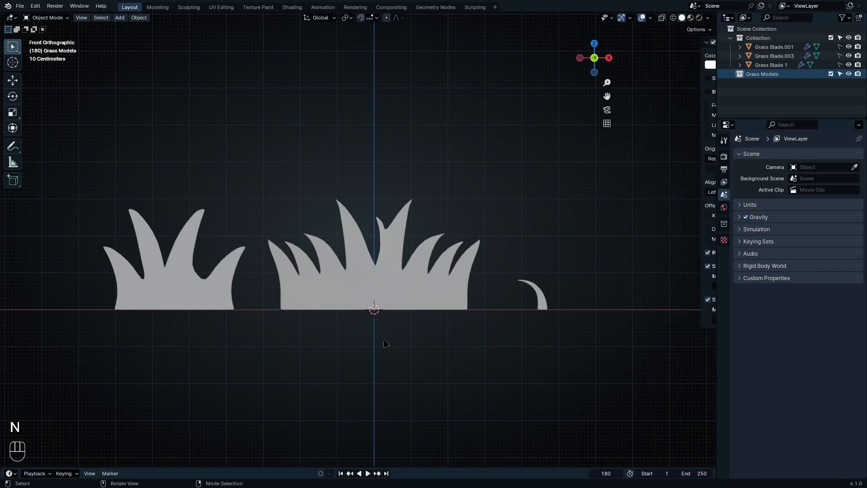
Step: Compare the large central grass clump's wireframe topology with its solid shape in front view
scroll(340, 259, "up", 2)
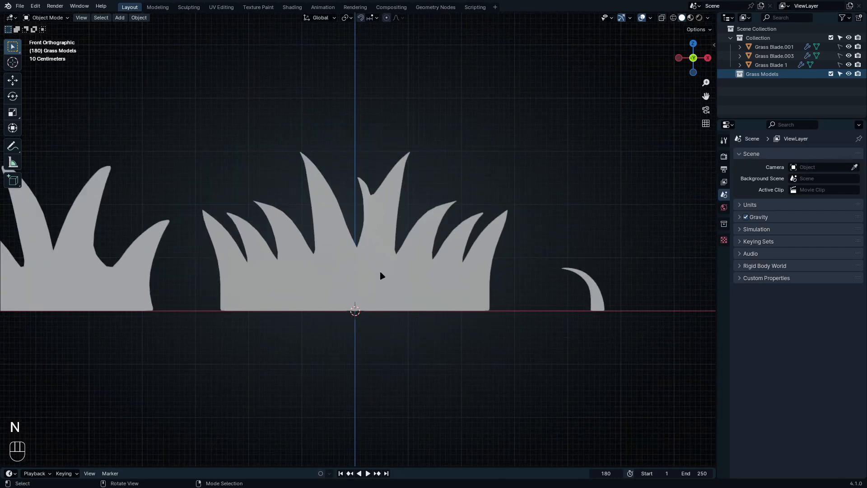
key("shift+z")
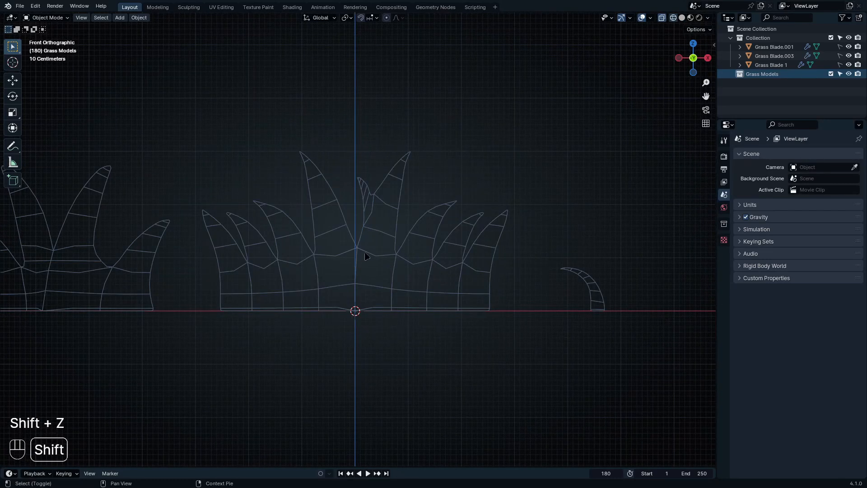
key("shift+z")
key("shift+z")
key("shift+z")
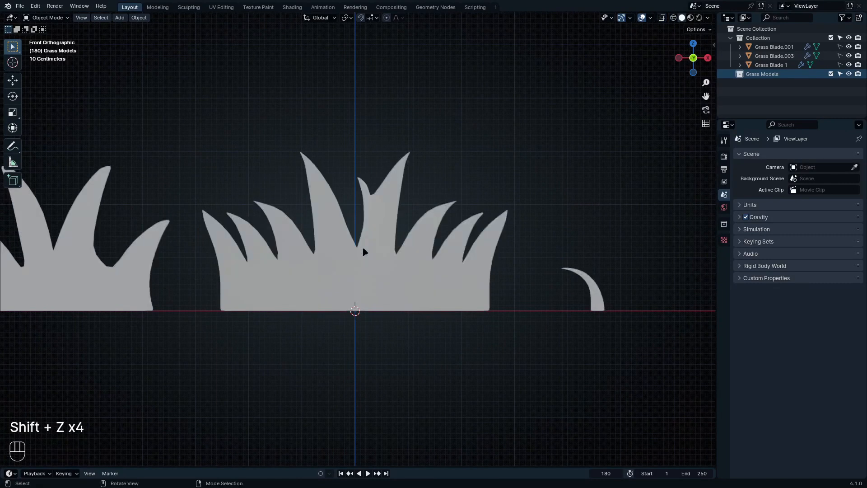
Step: Add a plane over the central grass clump's wireframe reference and rotate it 90° about the X axis
key("shift+z")
middle_click_drag(364, 251, 404, 271, "shift")
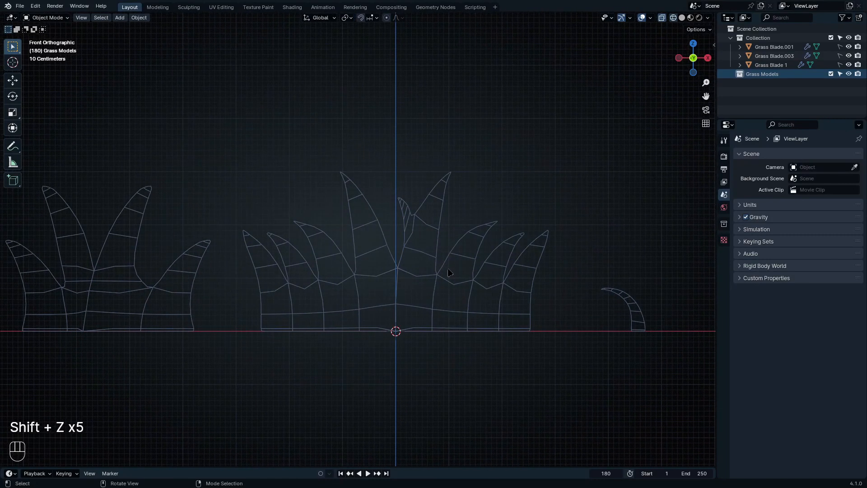
key("shift+a")
mouse_move(388, 199)
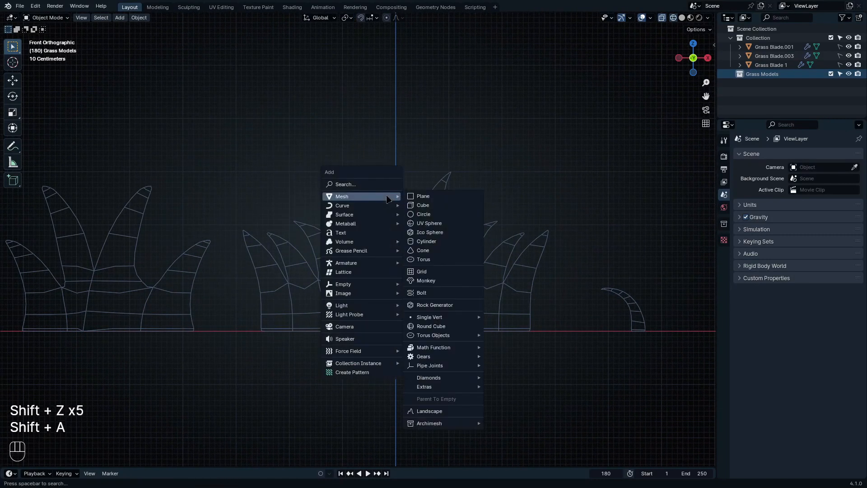
left_click(447, 197)
type("r")
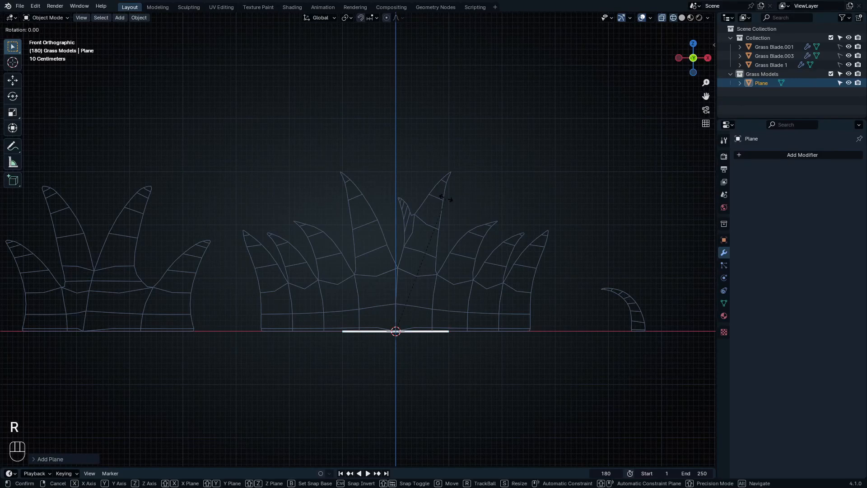
type("x")
type("90")
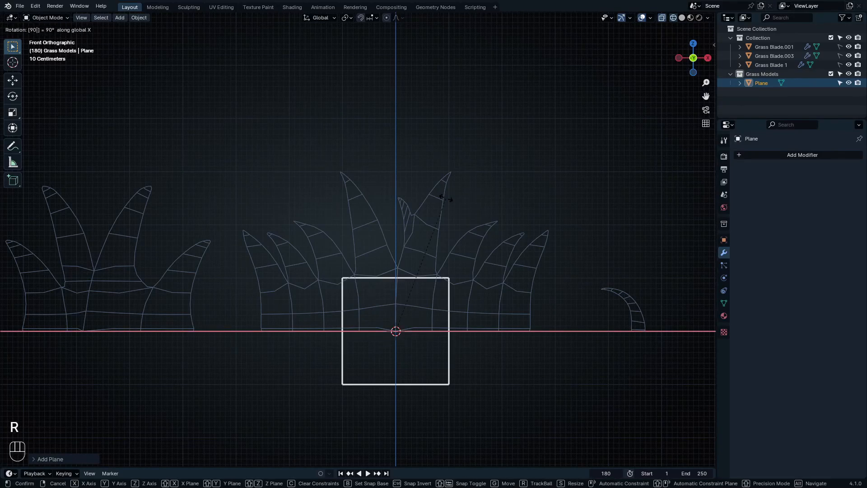
left_click(449, 212)
Step: Apply the plane's scale and, in Edit Mode, snap its mesh upward until its lower edge sits on the ground line
key("ctrl+a")
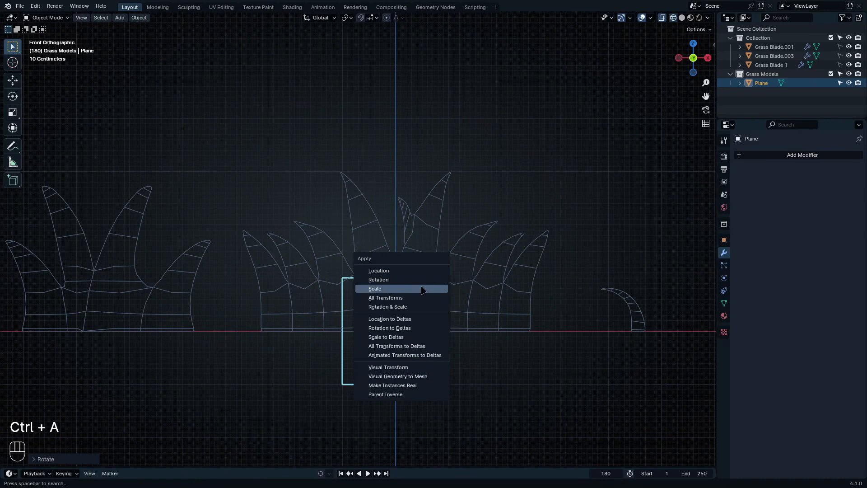
left_click(421, 289)
key("Tab")
scroll(406, 294, "up", 2)
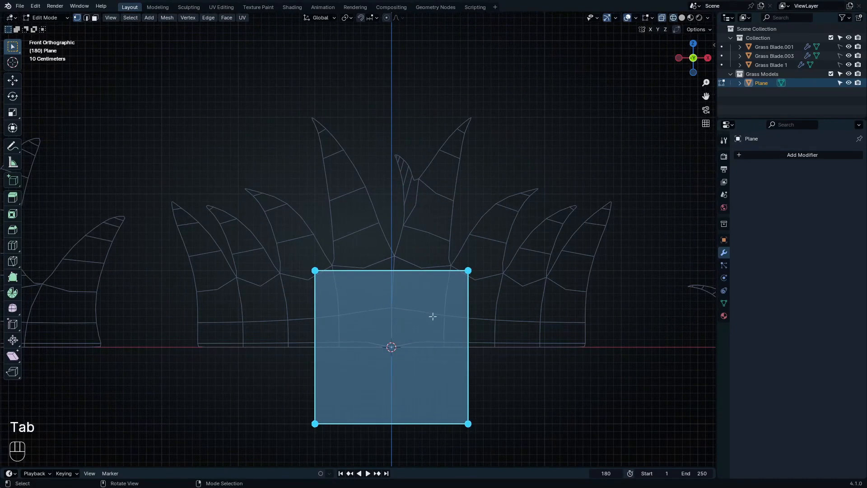
key("g")
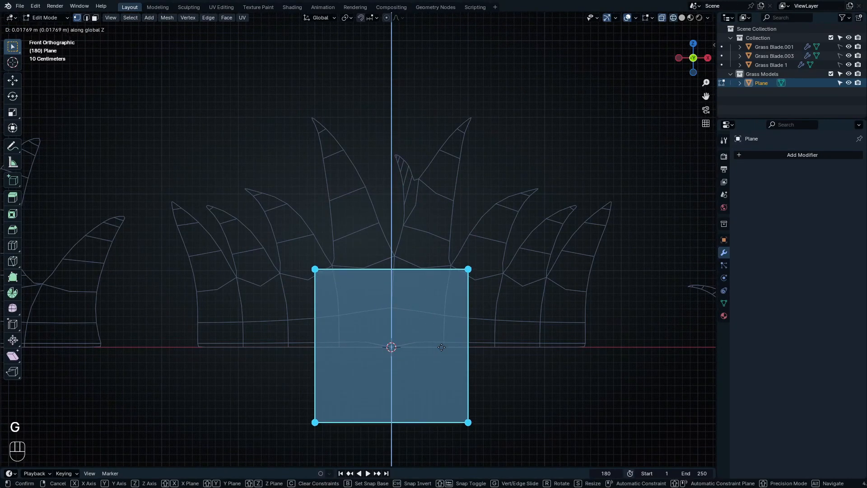
right_click(436, 311)
key("Tab")
key("Tab")
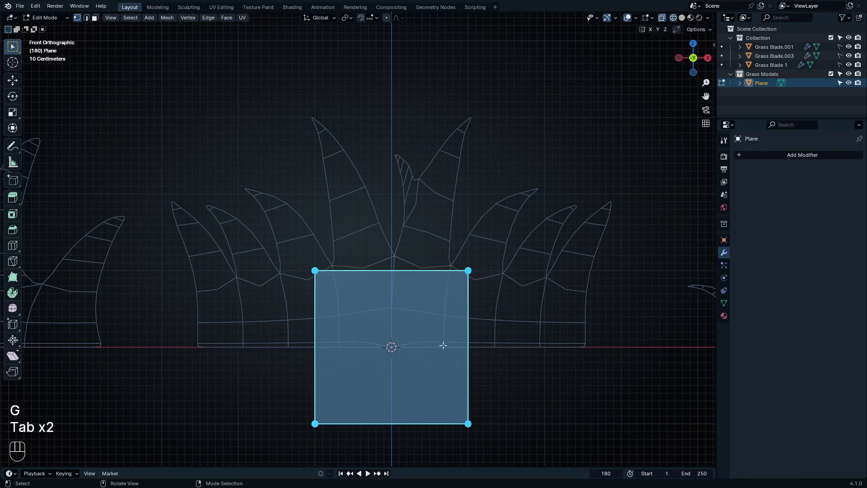
key("g")
left_click(451, 270, "ctrl")
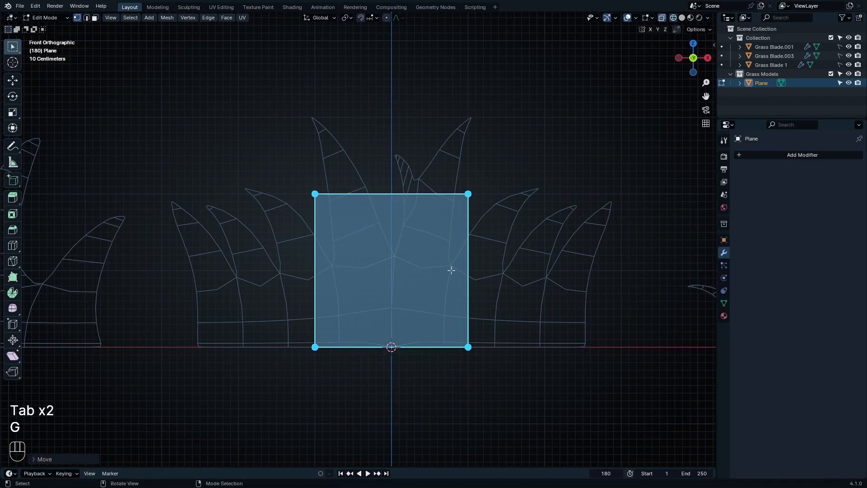
Step: Move the plane's mesh along X until its right edge lines up with the right end of the central clump's base
scroll(506, 294, "up", 2)
scroll(551, 253, "down", 3)
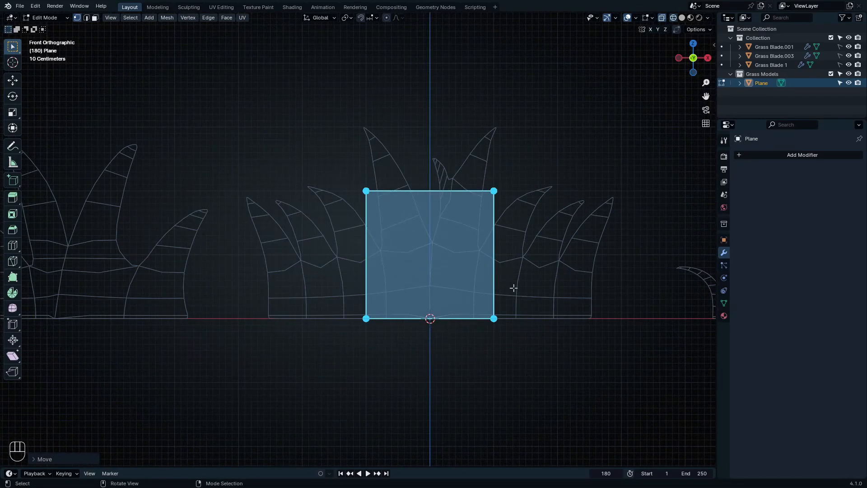
scroll(514, 287, "up", 4)
key("f")
key("g")
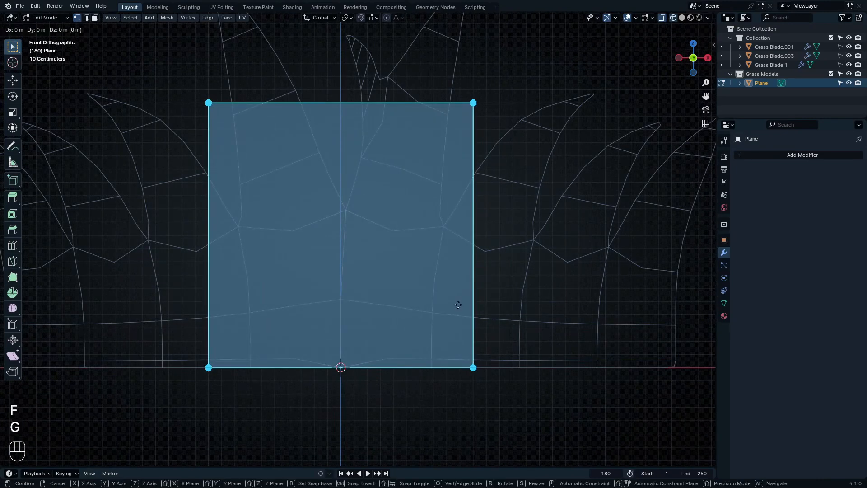
key("x")
left_click(660, 315)
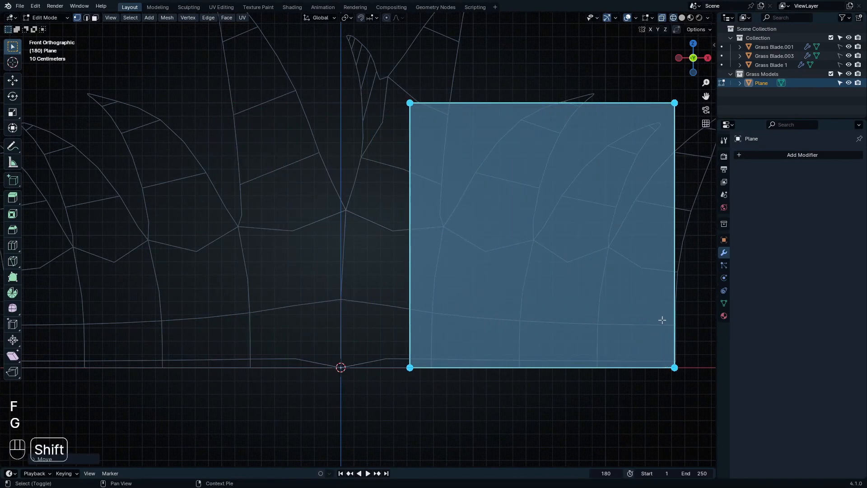
Step: Try scaling the whole plane down uniformly, and undo the change
middle_click_drag(662, 320, 561, 357, "shift")
left_click_drag(245, 109, 699, 218)
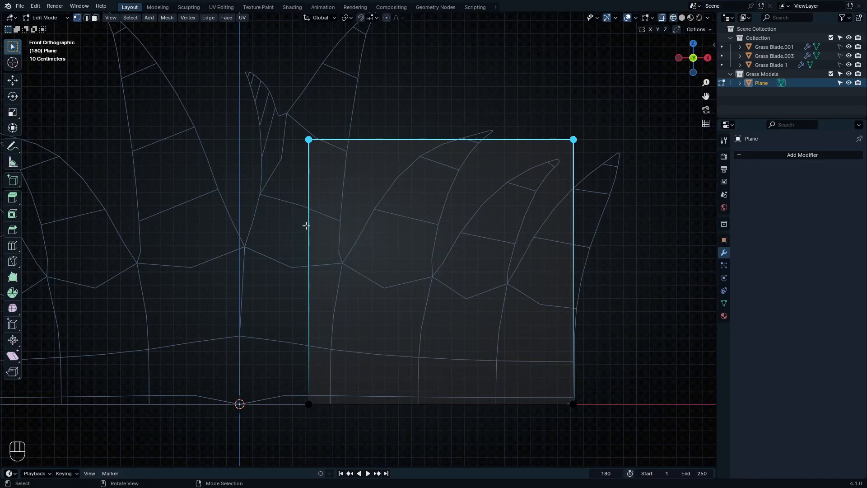
left_click_drag(253, 106, 634, 467)
key("s")
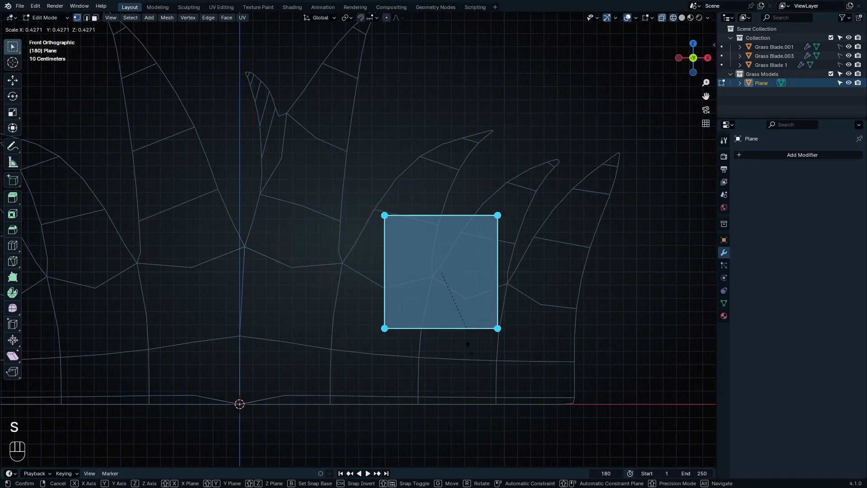
left_click(432, 333)
key("ctrl+z")
key("ctrl+z")
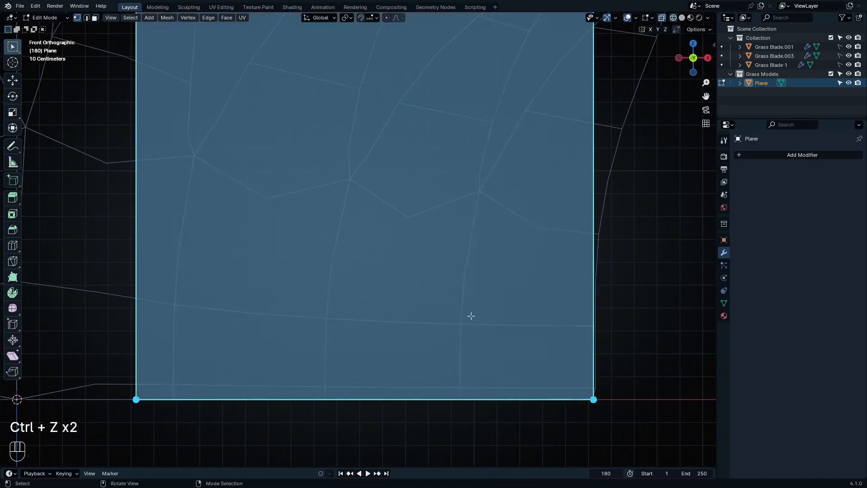
Step: Lower the plane's top edge to the reference's lower horizontal loop and move its left edge along X to the rightmost blade's width
scroll(470, 315, "down", 6)
scroll(501, 266, "up", 5)
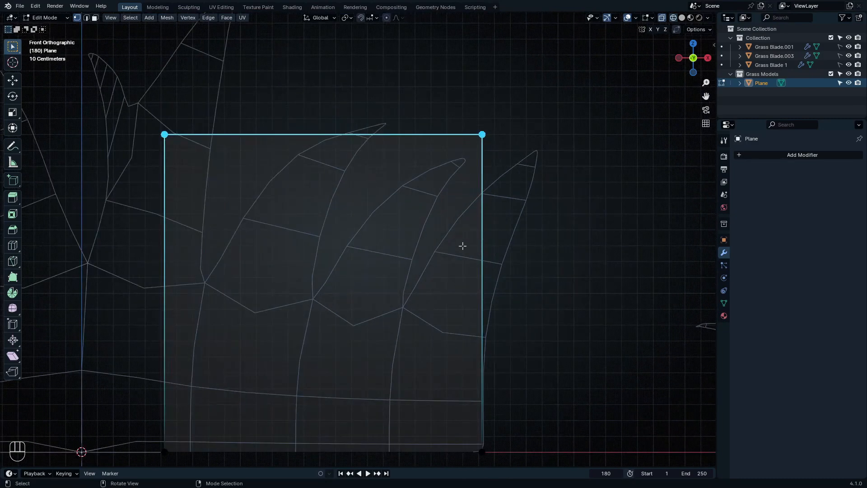
middle_click_drag(462, 245, 486, 195, "shift")
key("g")
left_click(492, 464)
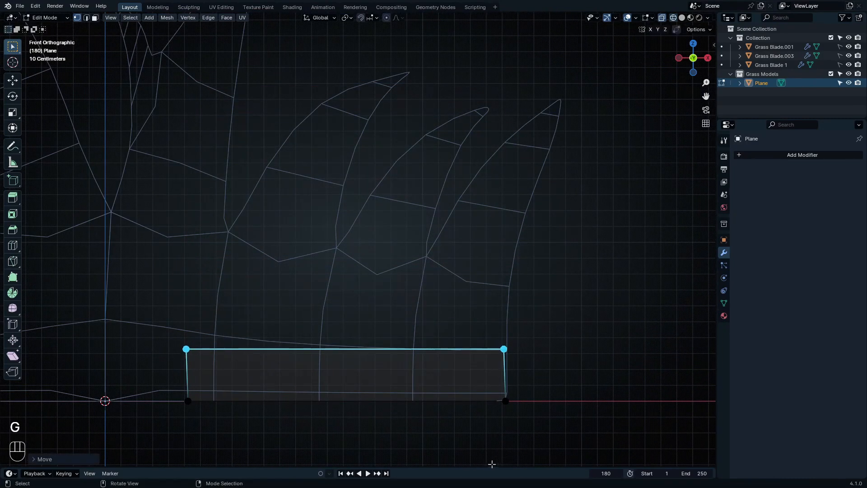
key("g")
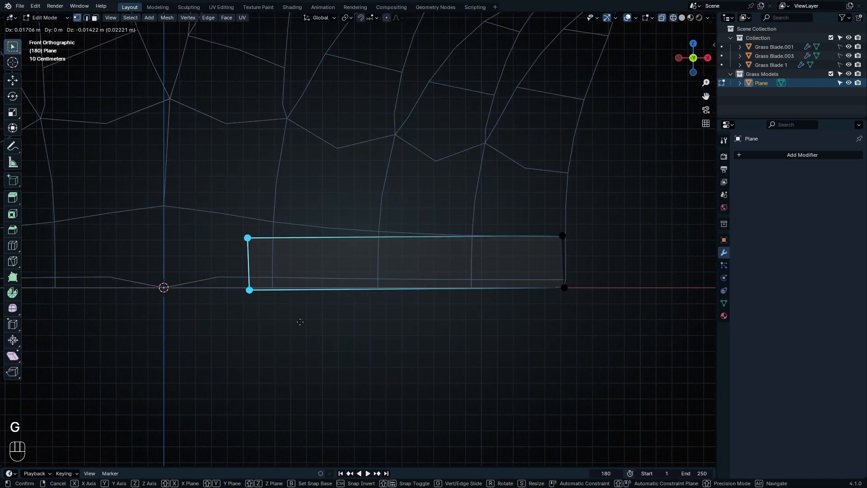
key("x")
left_click(516, 344)
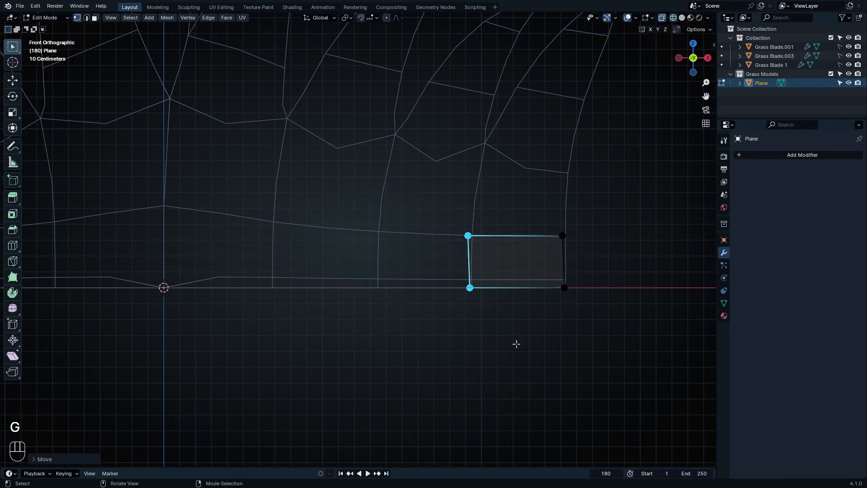
Step: Align the face's two upper corner vertices with the sides of the rightmost reference blade
scroll(517, 344, "up", 3)
middle_click_drag(581, 232, 218, 287, "shift")
left_click_drag(308, 294, 384, 346)
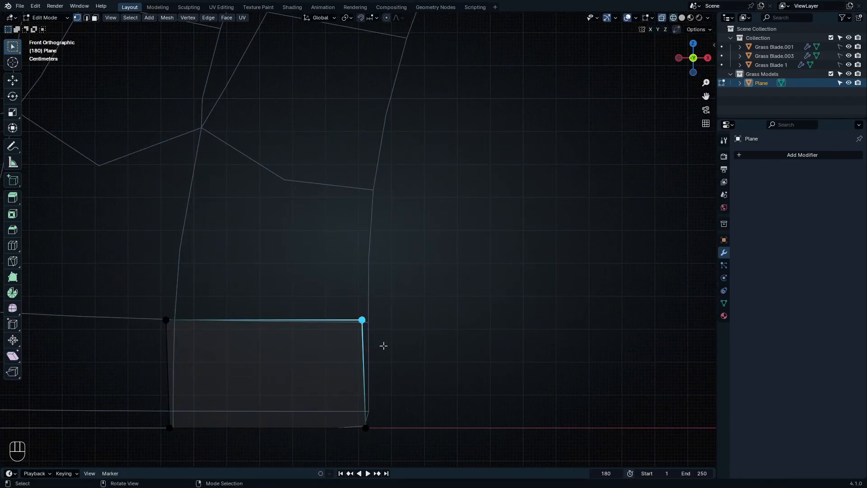
key("g")
left_click(389, 350)
left_click_drag(140, 300, 197, 344)
key("g")
key("g")
left_click(201, 341)
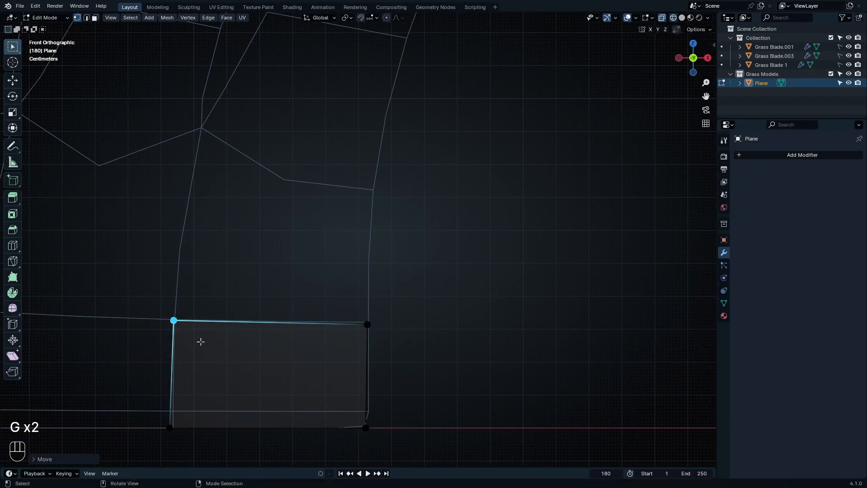
Step: Extrude the top edge up to the blade's base and fit its left vertex to the junction with the neighbouring blade
scroll(200, 342, "down", 3)
left_click(367, 324, "shift")
middle_click_drag(327, 286, 333, 424, "shift")
key("e")
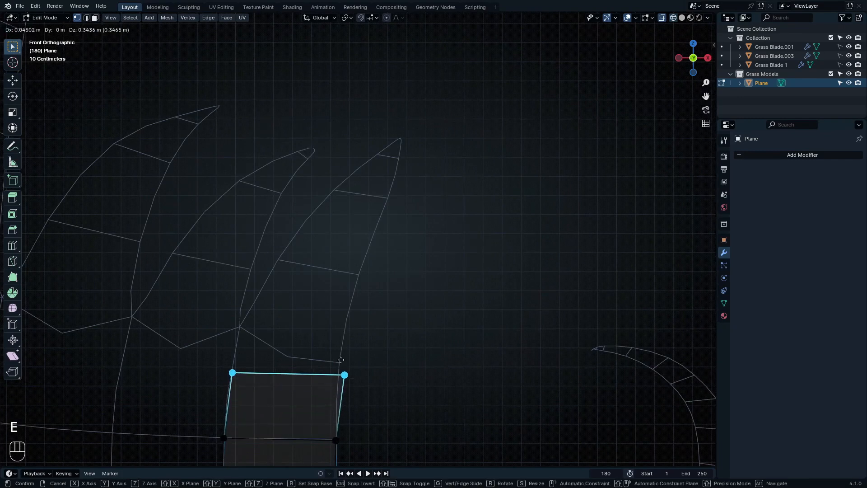
left_click(337, 346)
left_click_drag(223, 333, 254, 399)
key("g")
left_click(264, 367)
Step: Extrude a segment up the rightmost blade and place its two end vertices on the reference's first cross edge
left_click_drag(228, 315, 333, 373)
key("e")
scroll(288, 296, "up", 3)
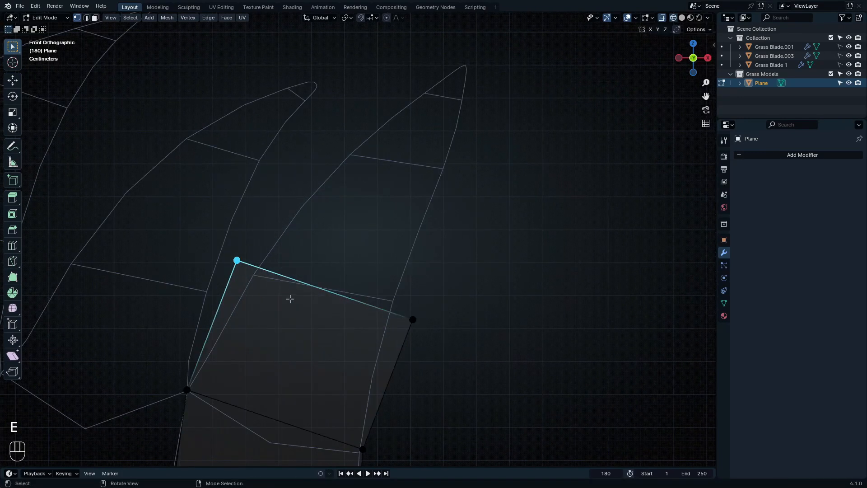
left_click(305, 315)
left_click_drag(361, 283, 431, 357)
key("g")
left_click(412, 338)
Step: Extrude the blade's end edge to the next reference cross edge, then scale and move it to match the narrower width
left_click_drag(249, 232, 471, 338)
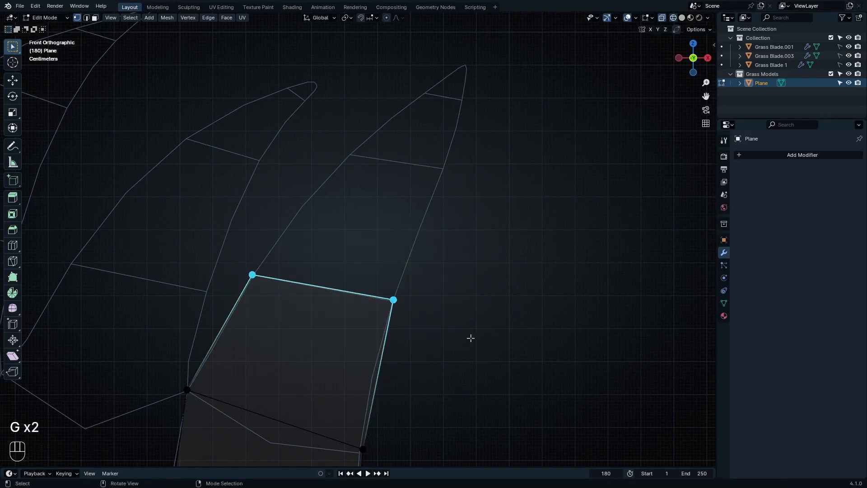
key("e")
left_click(457, 239)
key("s")
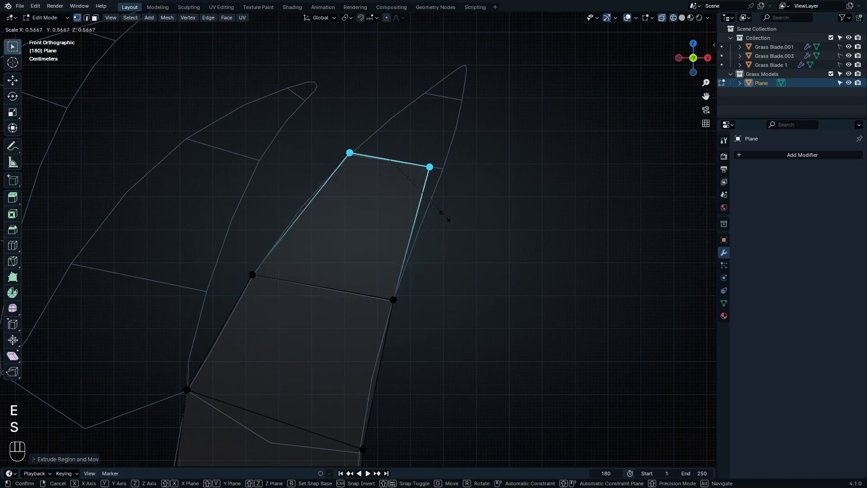
key("g")
key("s")
left_click(474, 223)
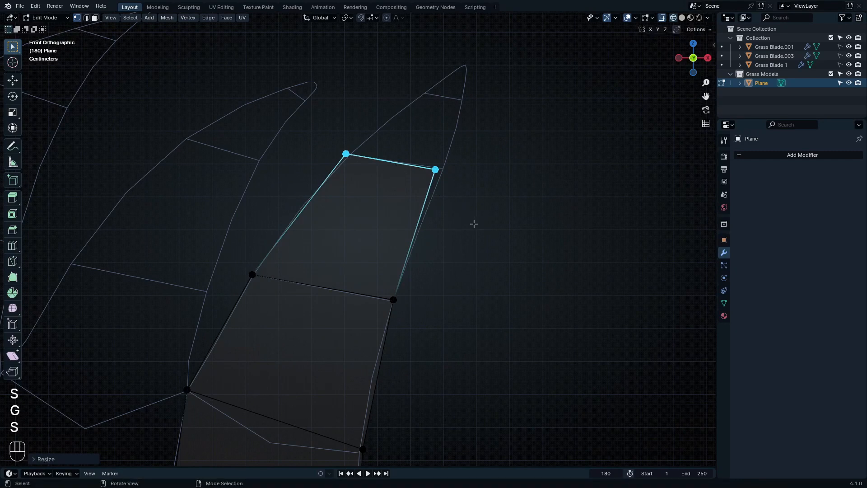
key("g")
left_click(474, 192)
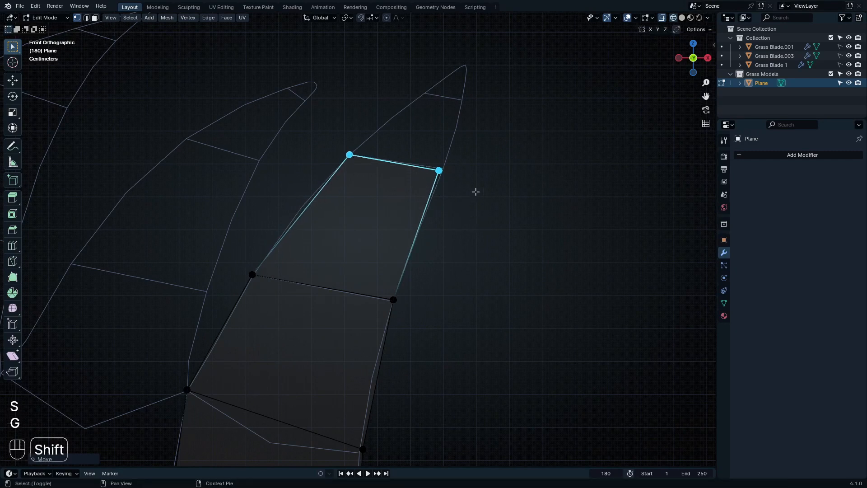
Step: Extrude another segment toward the blade's tip and scale its end edge down to the reference outline
middle_click_drag(474, 190, 427, 306, "shift")
key("e")
left_click(459, 271)
key("s")
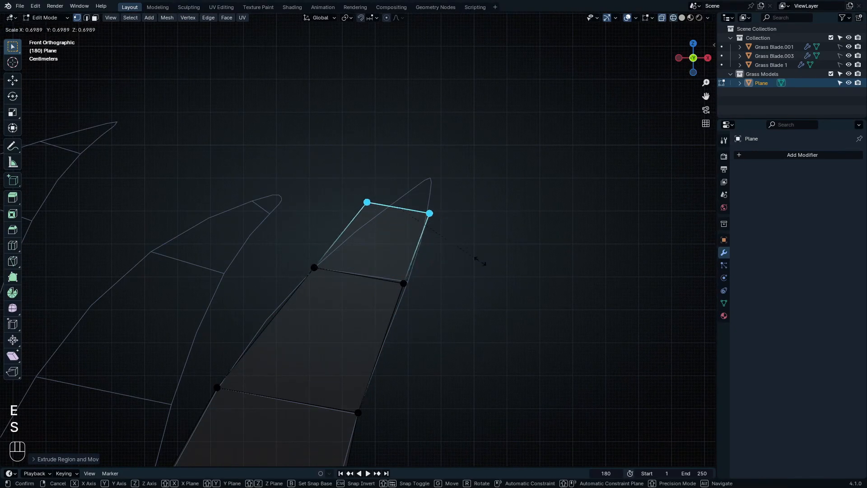
left_click(444, 245)
Step: Extrude the final segment to the reference blade's tip and scale its end edge to 0 to form a point
scroll(444, 245, "up", 8)
middle_click_drag(445, 246, 423, 287, "shift")
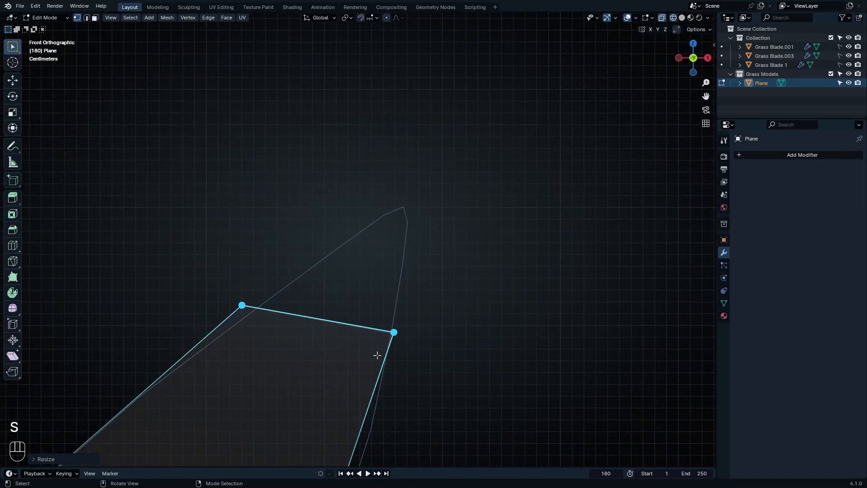
key("e")
left_click(454, 250)
key("s")
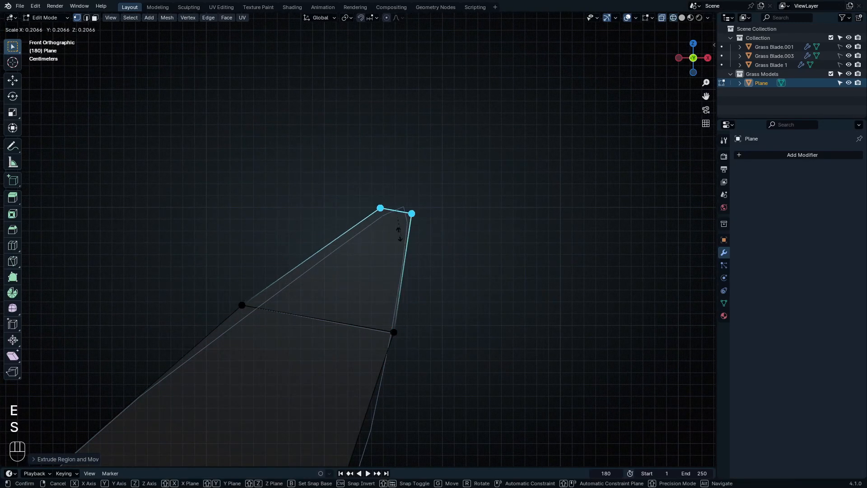
left_click(395, 230)
type("s0")
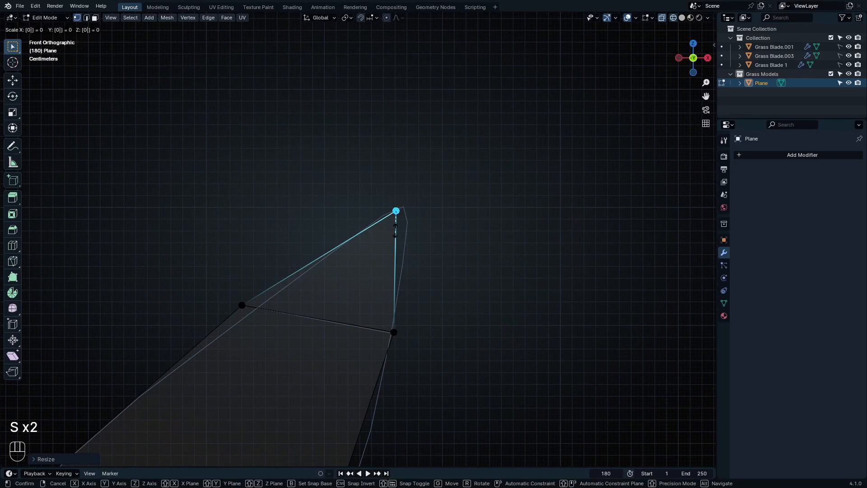
right_click(397, 232)
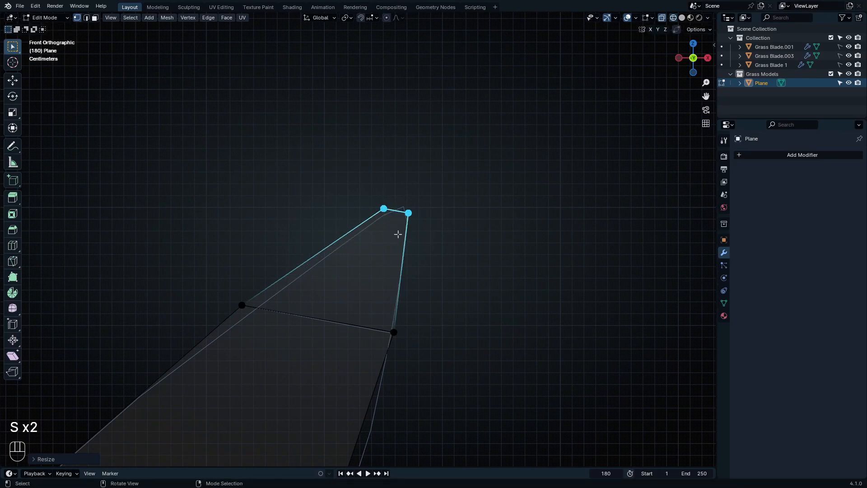
type("s0")
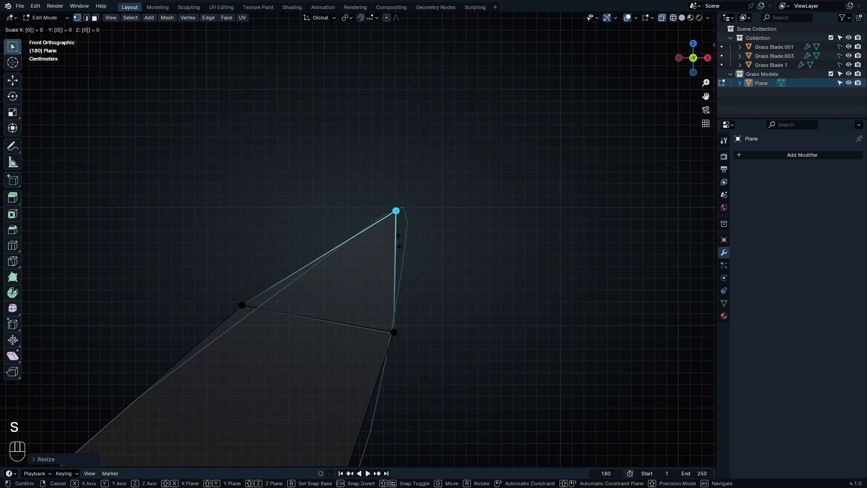
scroll(391, 283, "down", 8)
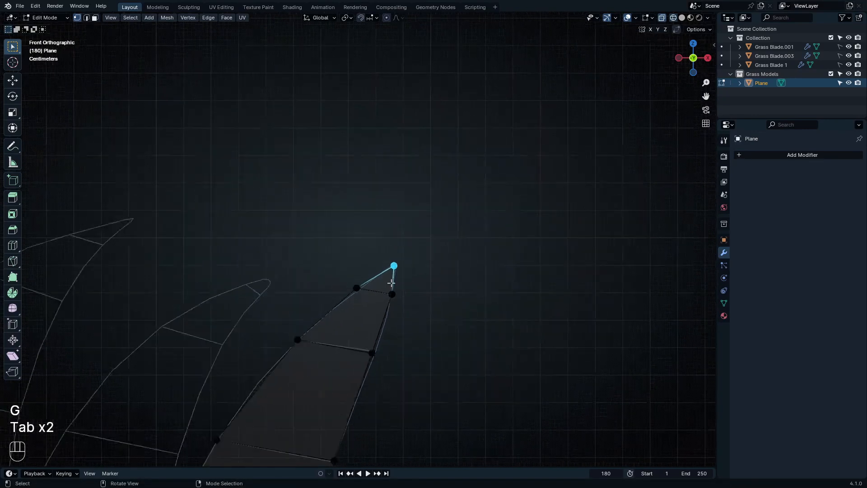
scroll(391, 283, "down", 4)
middle_click_drag(345, 399, 539, 302, "shift")
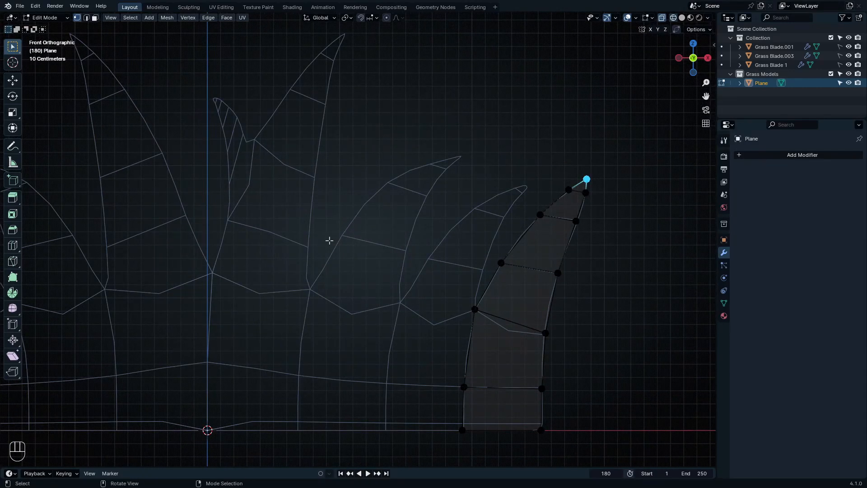
Step: Duplicate the whole finished blade and move the copy about 0.64 m in the negative X direction, over the neighbouring reference blade
key("a")
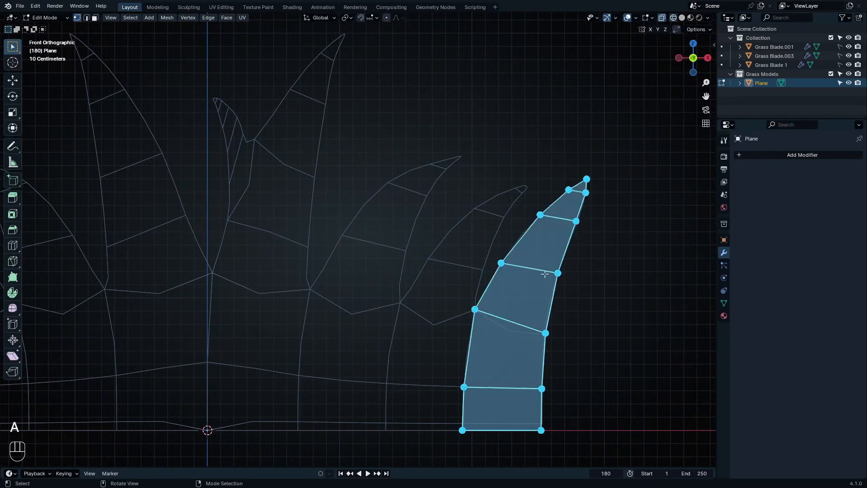
key("shift+d")
right_click(547, 309)
key("g")
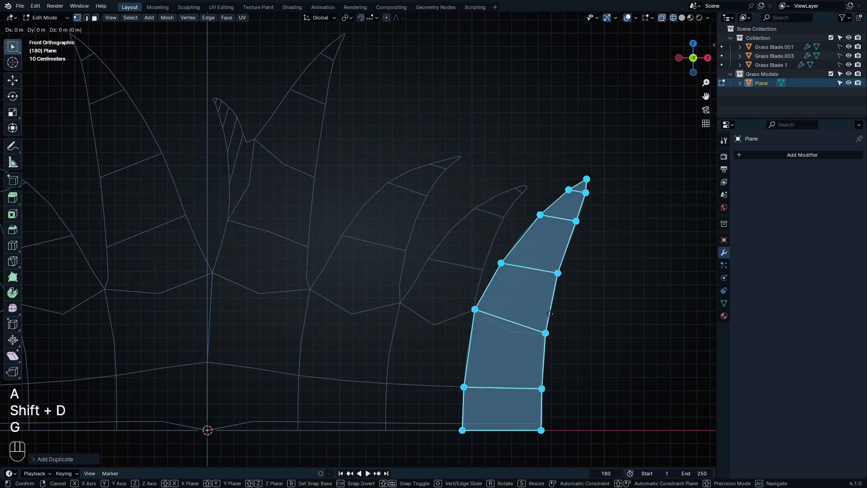
key("x")
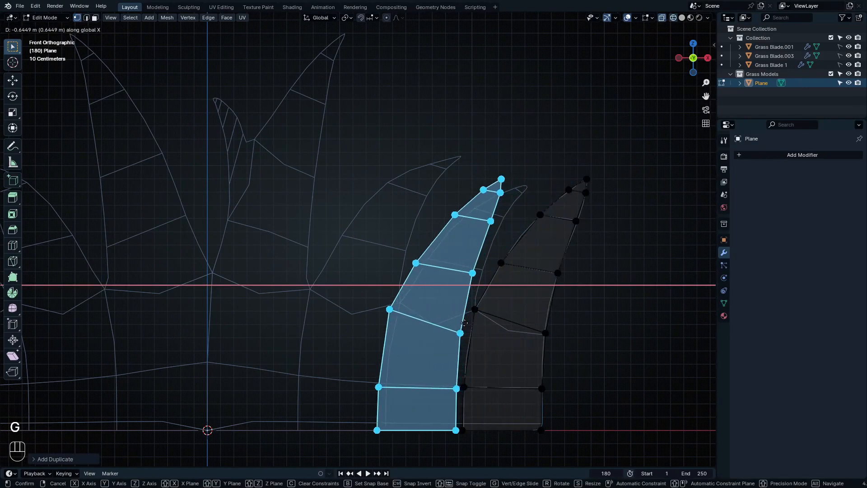
left_click(462, 189)
Step: Snap the duplicated blade's inner base corner onto the adjacent base corner of the first blade
scroll(462, 189, "up", 3)
middle_click_drag(466, 328, 472, 113, "shift")
scroll(494, 281, "up", 2)
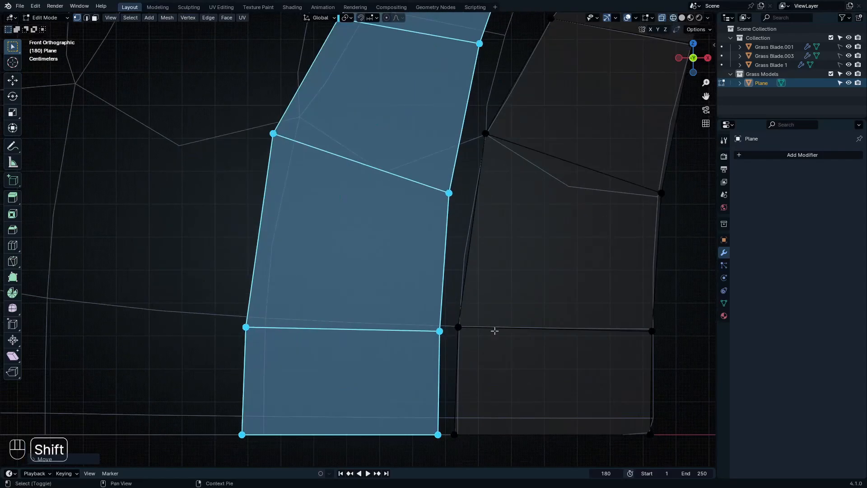
middle_click_drag(493, 331, 493, 209, "shift")
scroll(417, 314, "up", 3)
scroll(456, 309, "up", 10)
scroll(505, 308, "down", 10)
middle_click_drag(531, 319, 482, 297, "shift")
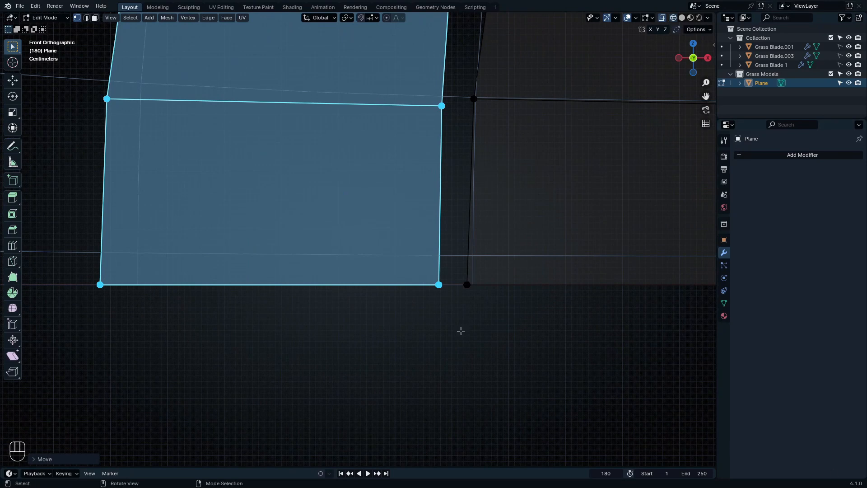
scroll(429, 282, "up", 6)
scroll(529, 320, "up", 2)
middle_click_drag(540, 328, 513, 375, "shift")
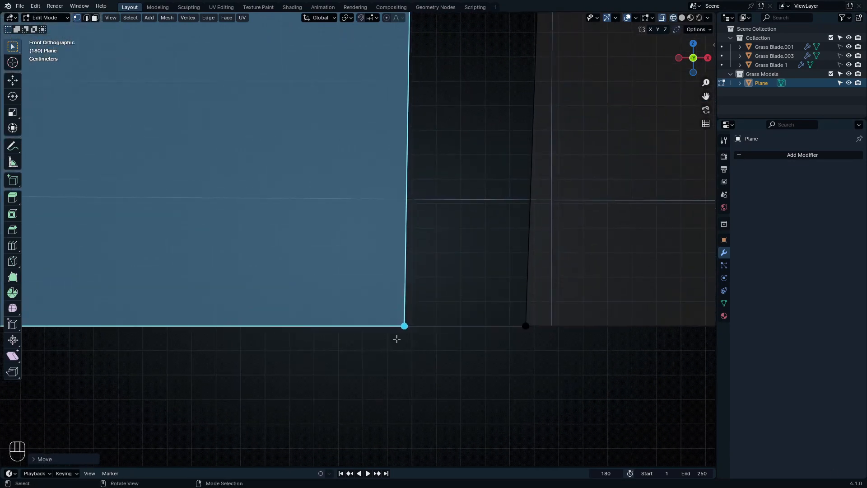
key("g")
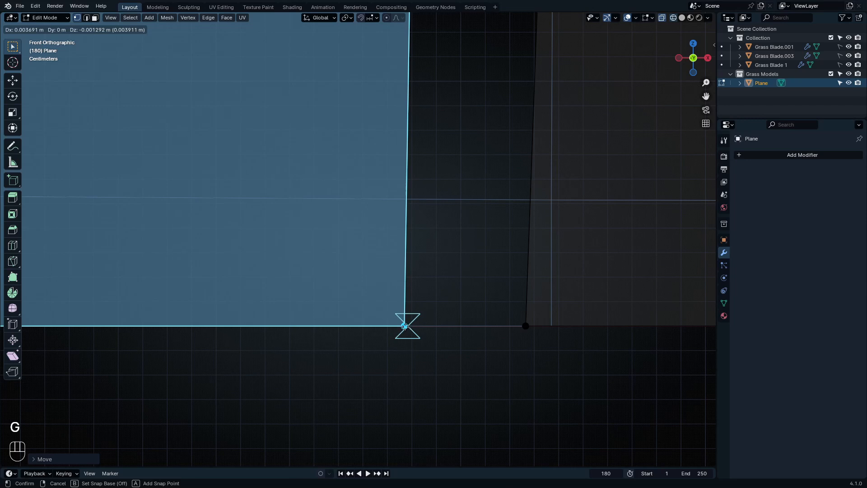
left_click(403, 324)
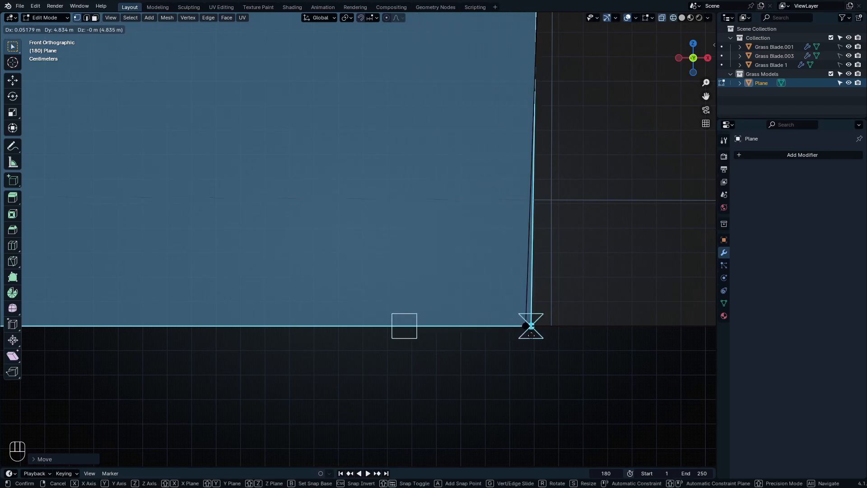
left_click(526, 325)
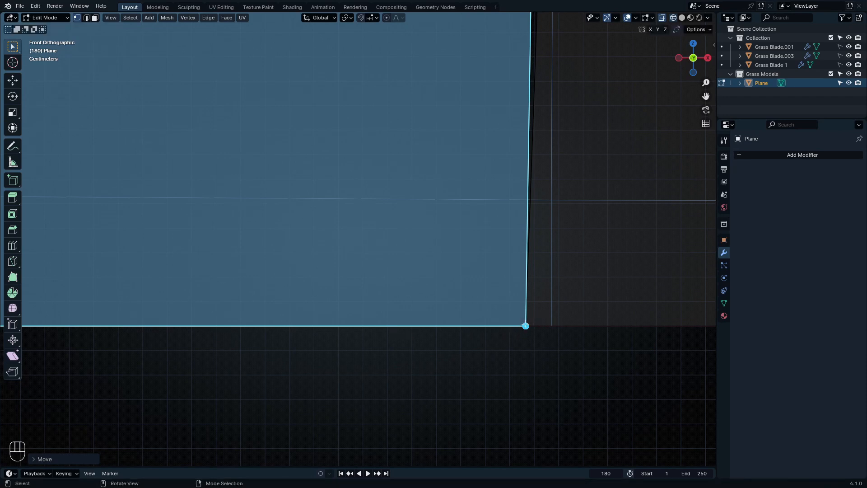
Step: Snap the copy's vertex at the first cross edge above the base onto the first blade's matching vertex
scroll(488, 362, "down", 8)
middle_click_drag(542, 194, 449, 296, "shift")
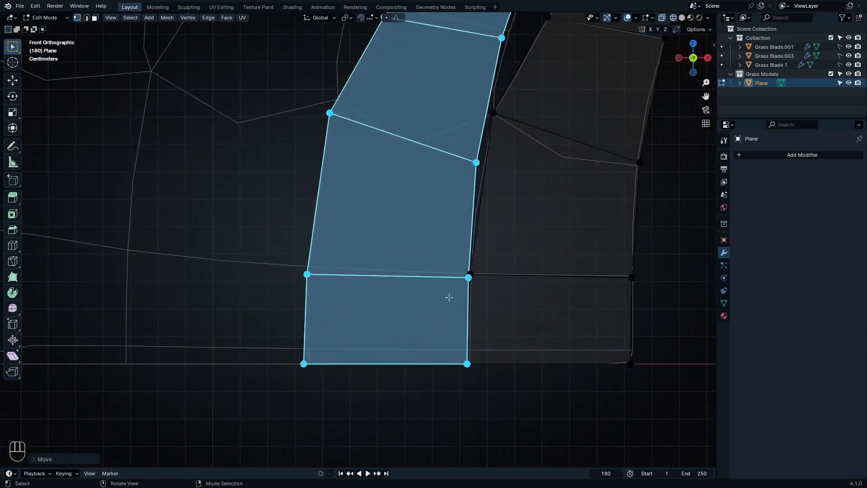
scroll(449, 297, "up", 8)
scroll(507, 337, "up", 1)
left_click(560, 234)
middle_click_drag(569, 251, 488, 323, "shift")
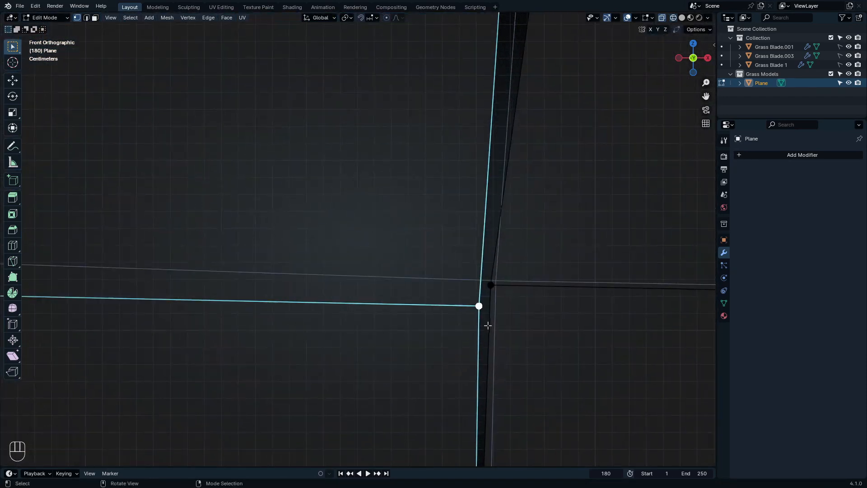
scroll(487, 320, "up", 3)
key("g")
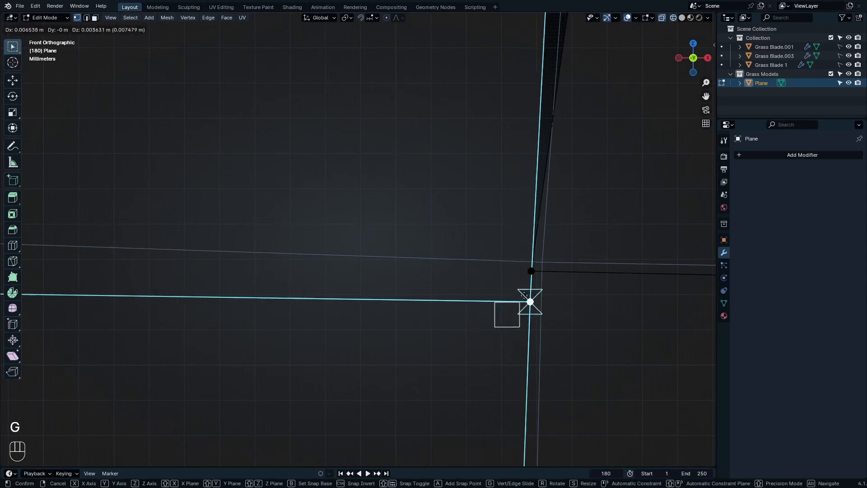
left_click(535, 269)
Step: Snap the copy's vertex on the next cross edge onto the first blade's vertex where the two blades split
scroll(546, 269, "down", 6)
scroll(546, 269, "up", 2)
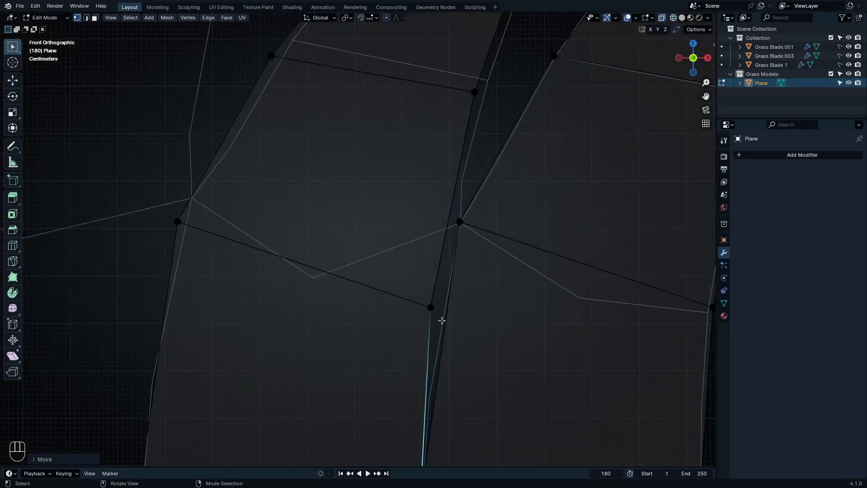
scroll(428, 304, "up", 4)
key("b")
left_click_drag(428, 304, 439, 326)
key("g")
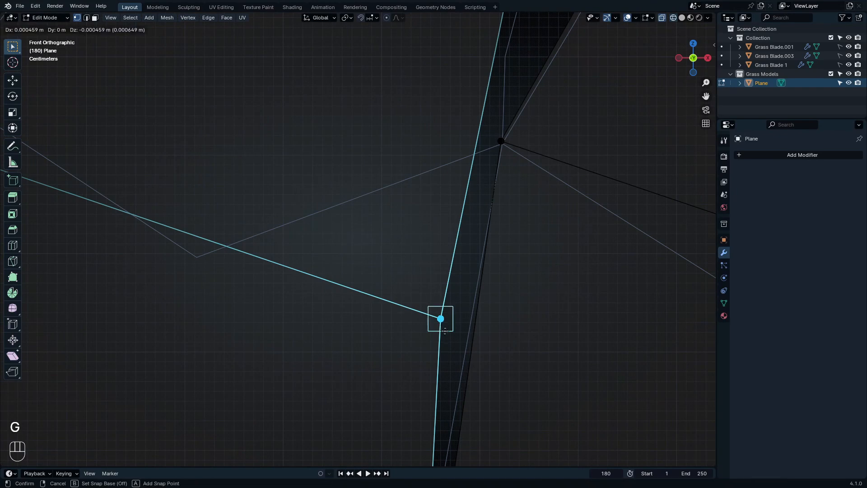
left_click(491, 157)
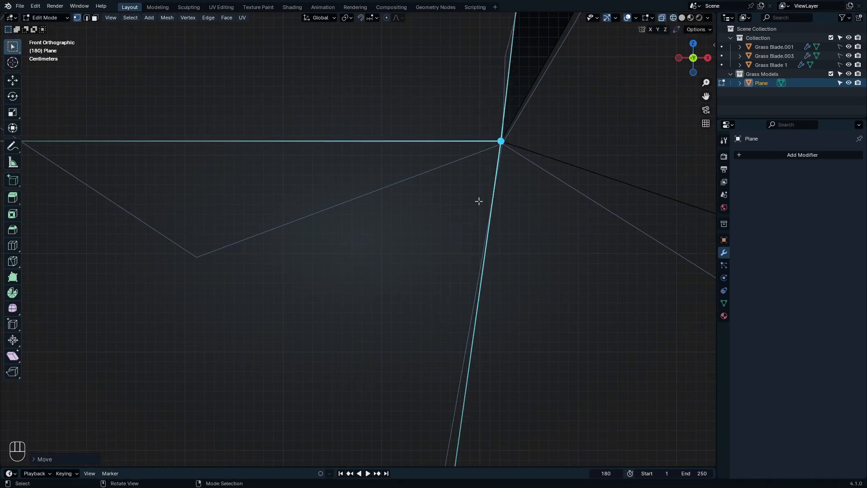
Step: Merge all vertices of the two blades by distance so they share their common edge
scroll(479, 199, "down", 3)
scroll(480, 197, "down", 3)
middle_click_drag(481, 198, 471, 268, "shift")
key("a")
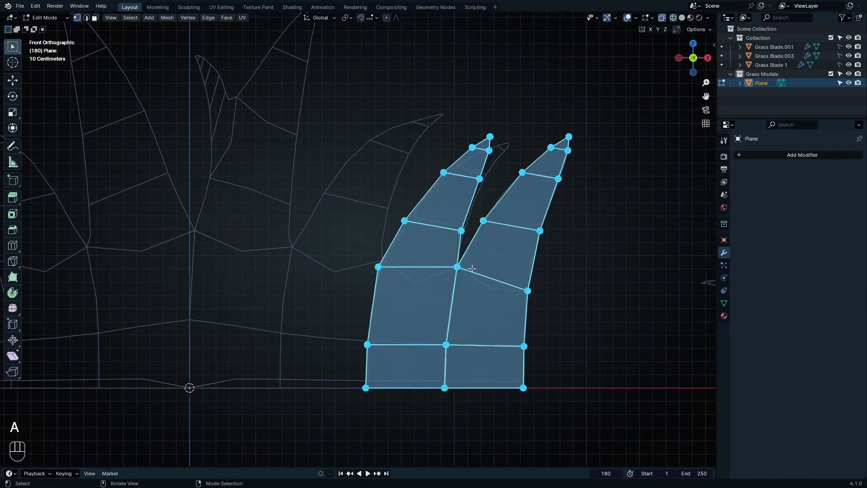
key("m")
left_click(472, 269)
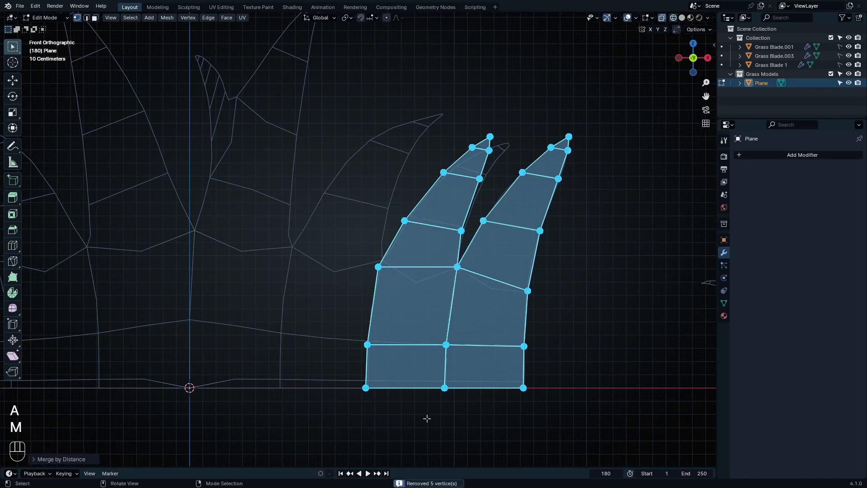
left_click(440, 350)
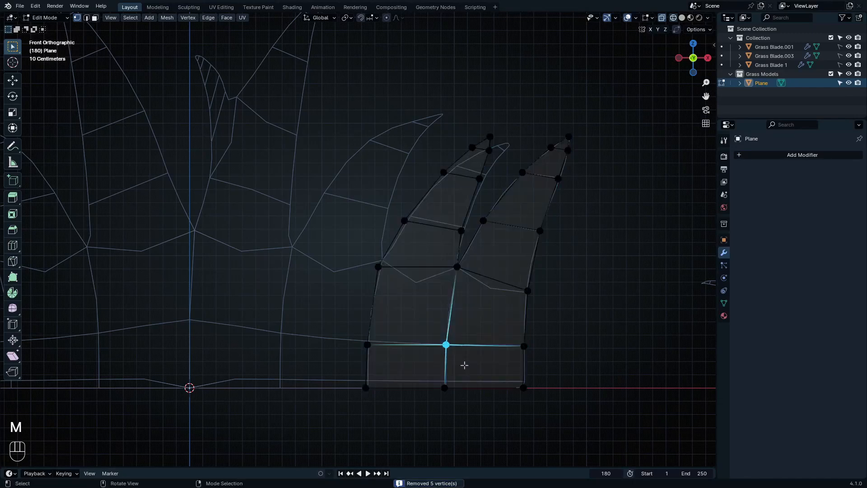
left_click(458, 267)
left_click(442, 367)
Step: Move the second blade's tip and upper vertices onto the curved outline of its reference blade
scroll(501, 178, "up", 4)
middle_click_drag(498, 174, 540, 262, "shift")
scroll(500, 210, "up", 3)
left_click_drag(502, 132, 545, 191)
key("g")
left_click(589, 218)
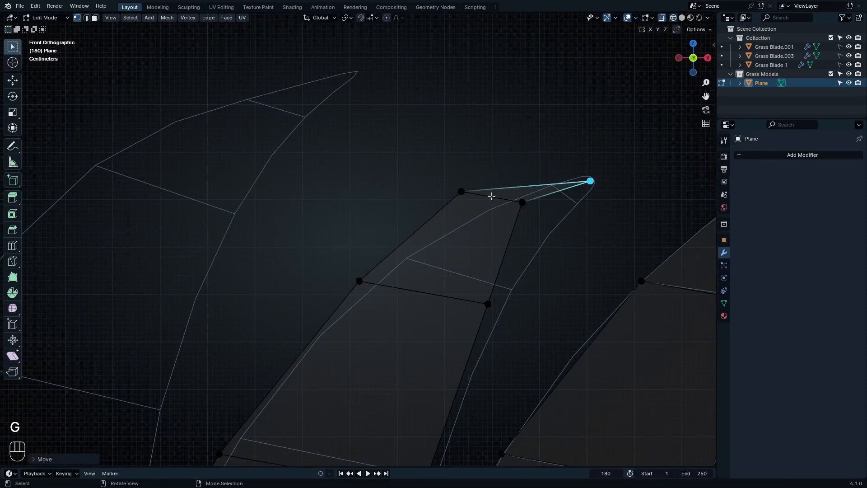
left_click(473, 194)
scroll(501, 246, "down", 7)
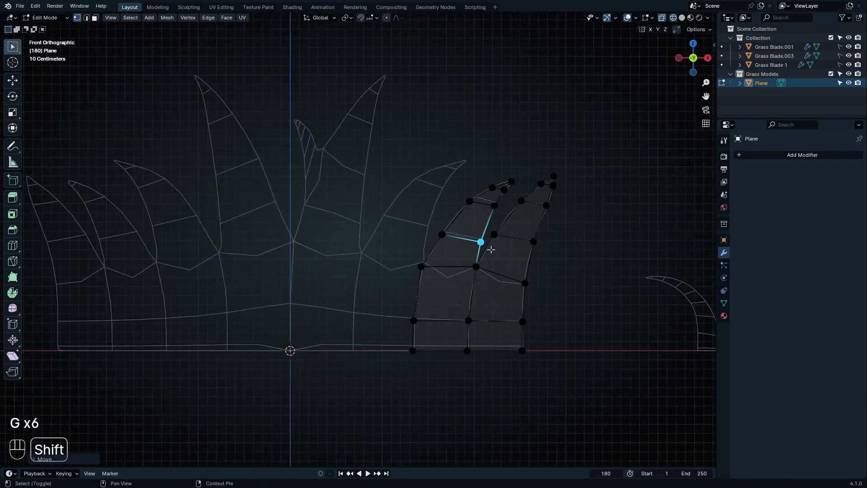
Step: Select all faces of the outermost blade and duplicate them about 1.2 m in the negative X direction as a third blade
middle_click_drag(491, 249, 544, 256, "shift")
scroll(505, 269, "up", 2)
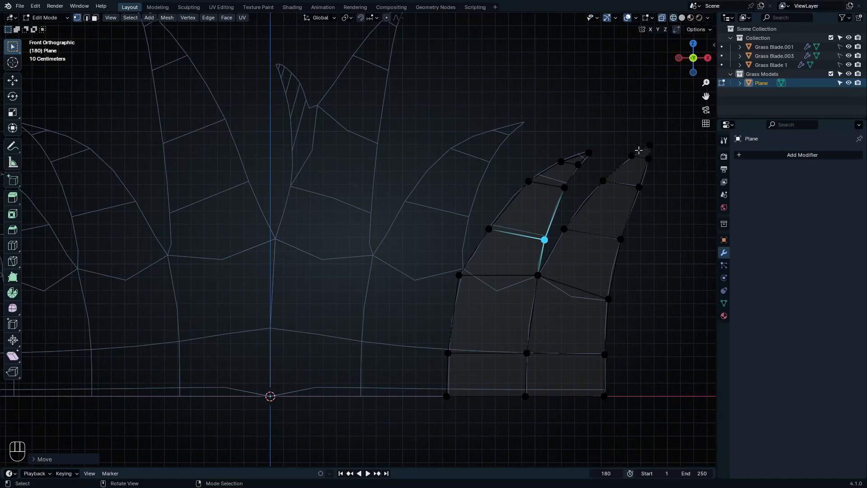
left_click(658, 140)
key("3")
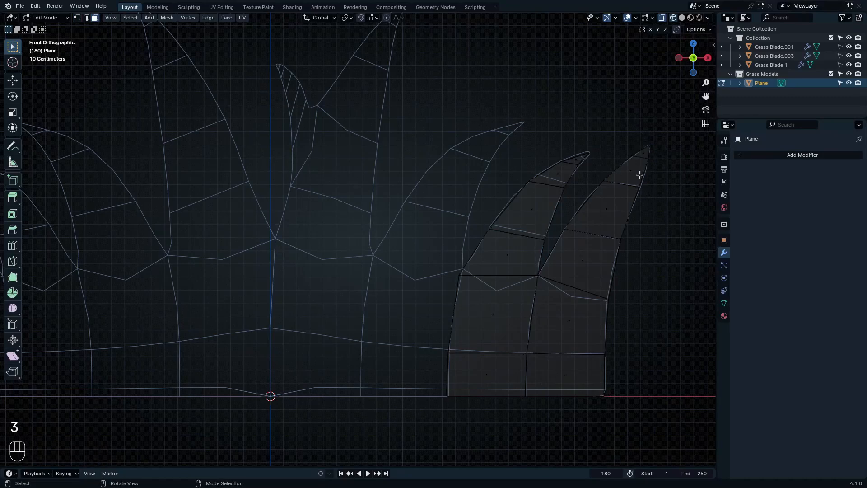
left_click_drag(621, 130, 706, 263)
left_click_drag(589, 177, 653, 296, "shift")
left_click_drag(555, 242, 641, 390, "shift")
key("shift+d")
key("x")
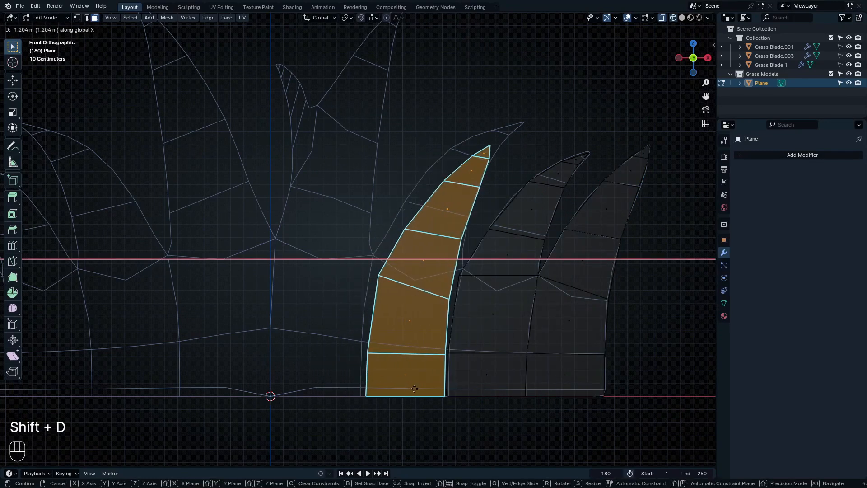
left_click(414, 389)
Step: Scale the third blade by about 1.19 along Z to reach the reference tip's height
key("s")
key("z")
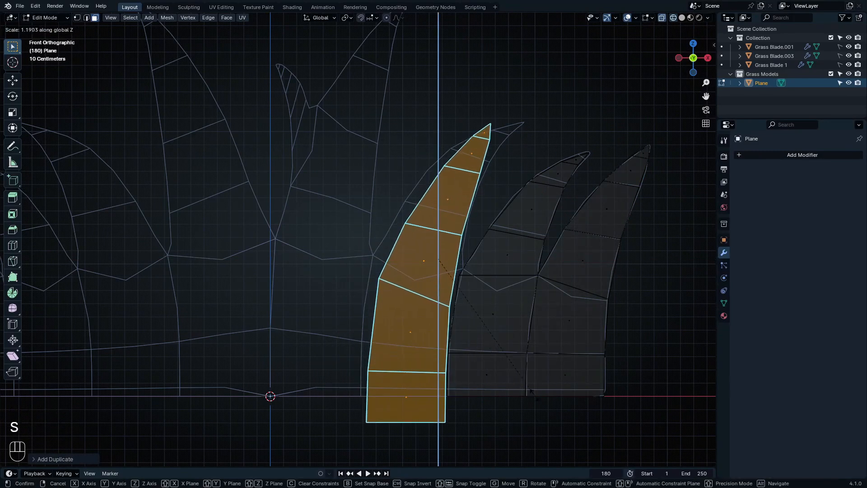
left_click(531, 391)
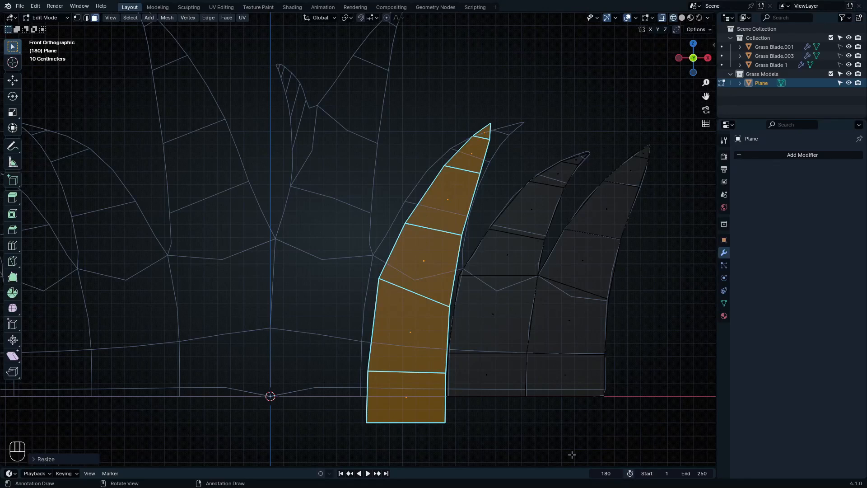
Step: Snap the third blade's inner base corner onto the second blade's adjacent base corner
key("1")
scroll(443, 427, "up", 5)
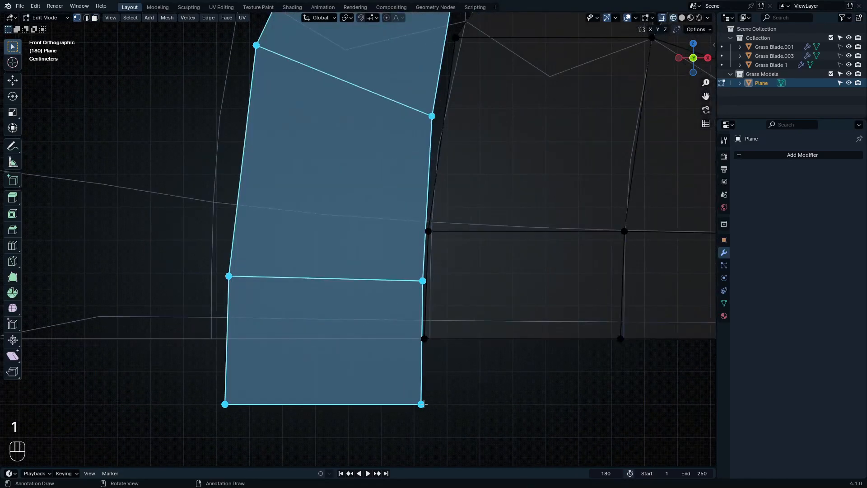
key("g")
left_click(423, 405)
left_click(424, 339)
Step: Snap the third blade's vertex at the first cross edge above the base onto the second blade's matching vertex
scroll(422, 339, "up", 5)
scroll(434, 286, "down", 10)
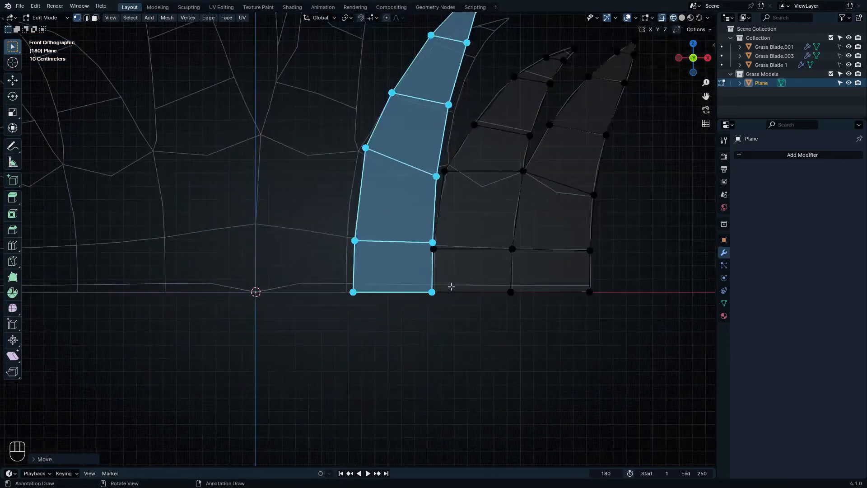
middle_click_drag(451, 286, 438, 364, "shift")
scroll(426, 326, "up", 8)
left_click(405, 313)
key("g")
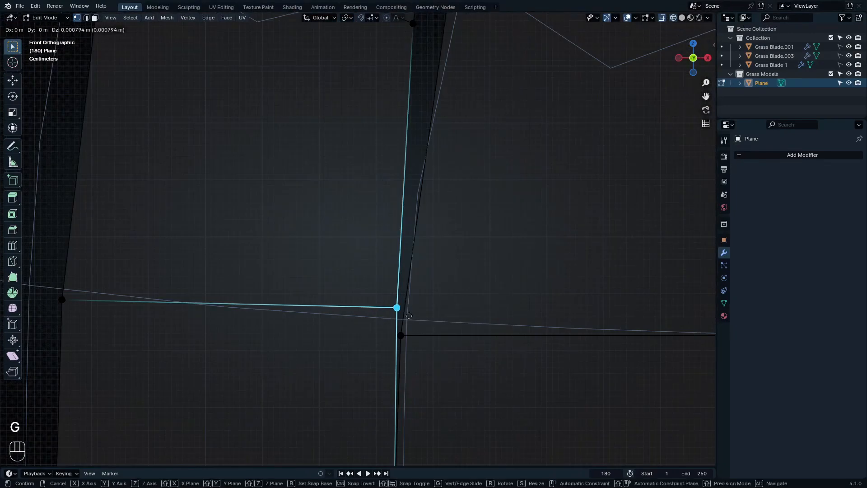
left_click(431, 302)
Step: Snap the third blade's next side vertex onto the second blade's vertex where the two blades split
scroll(438, 294, "down", 1)
scroll(438, 294, "down", 4)
middle_click_drag(428, 185, 389, 321, "shift")
scroll(389, 322, "up", 5)
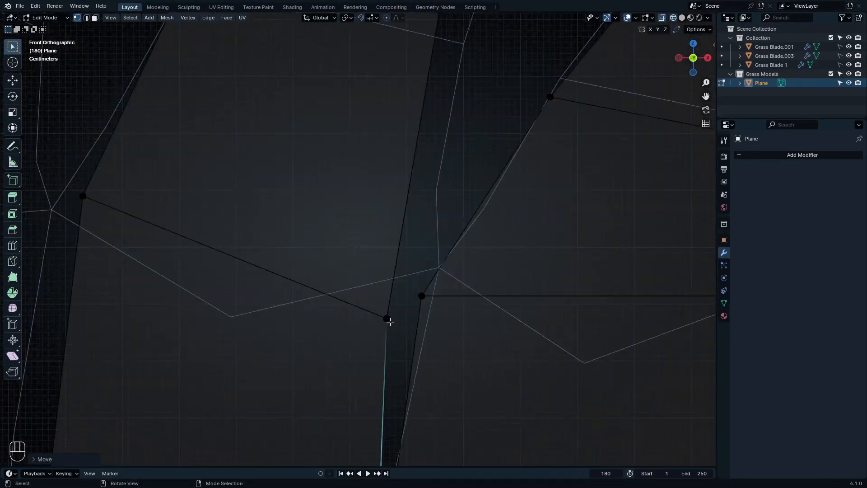
left_click_drag(355, 293, 396, 349)
key("g")
left_click(418, 294)
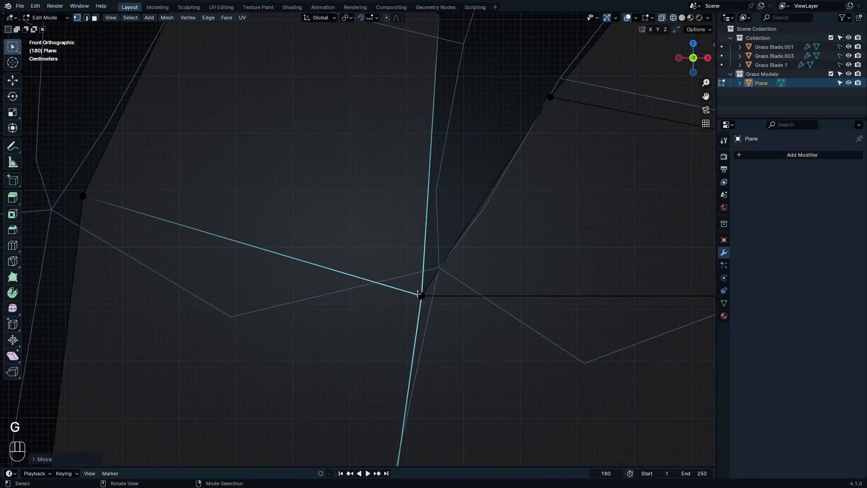
Step: Move the third blade's tip section, end point and remaining vertices onto the reference blade's outline
scroll(391, 270, "down", 5)
middle_click_drag(397, 81, 368, 338, "shift")
left_click_drag(374, 207, 457, 270)
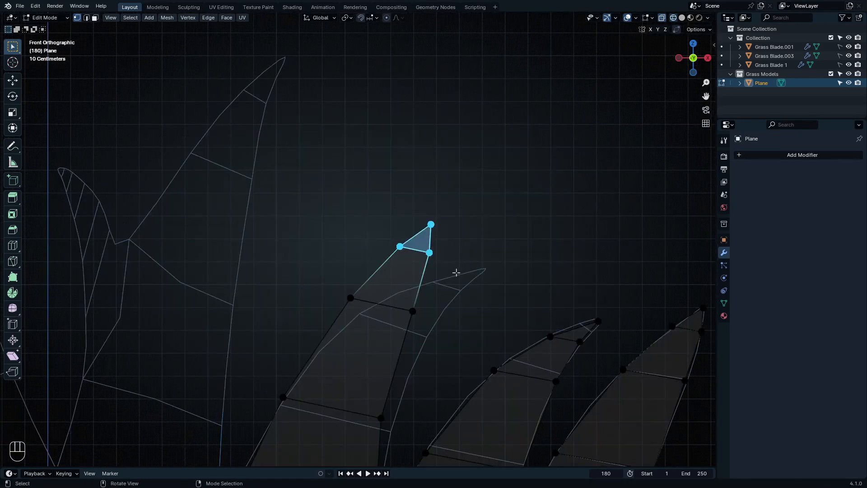
key("g")
left_click(488, 309)
left_click(460, 263)
key("g")
left_click(496, 286)
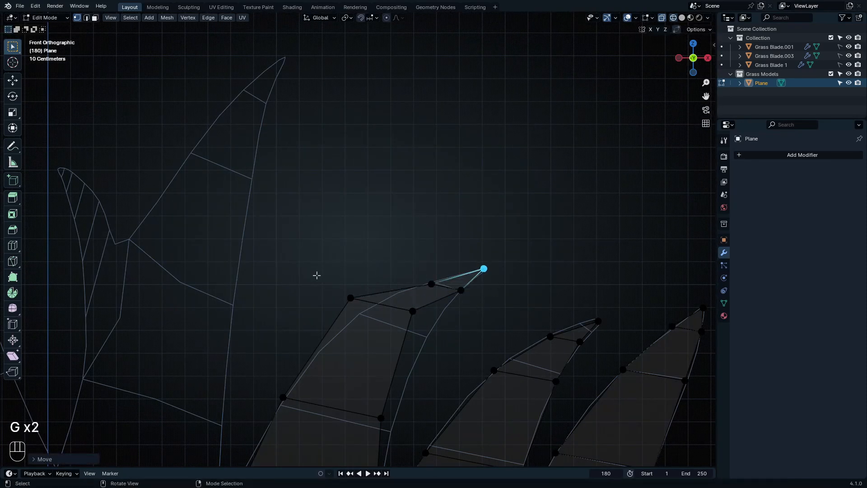
left_click_drag(317, 283, 396, 336)
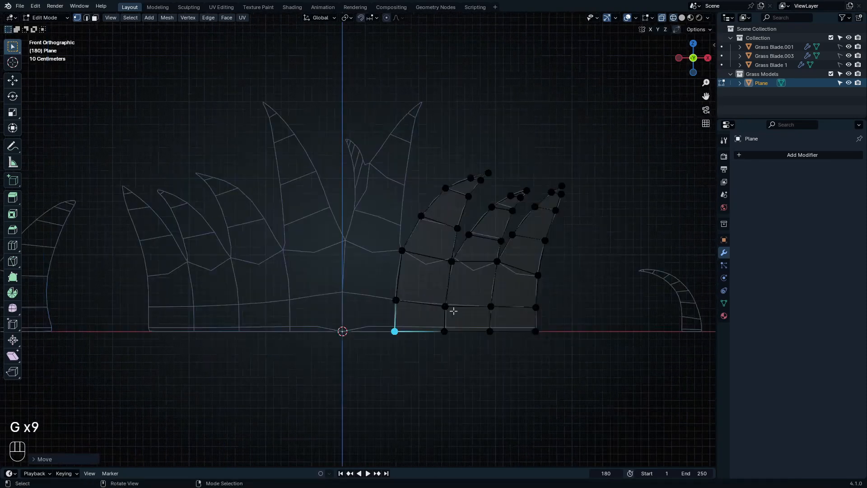
Step: Merge all vertices of the three blades by distance to join the third blade to its neighbour
scroll(453, 309, "down", 3)
middle_click_drag(453, 312, 449, 358, "shift")
scroll(415, 274, "up", 4)
key("a")
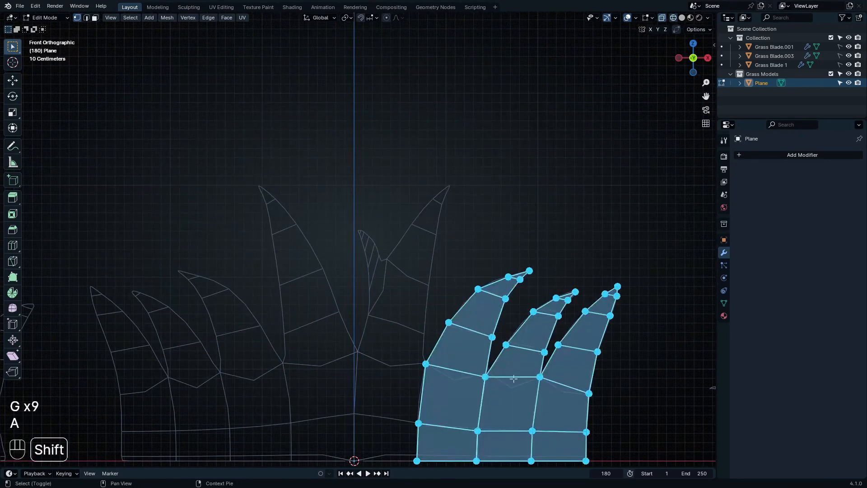
middle_click_drag(513, 379, 480, 349, "shift")
key("m")
left_click(470, 339)
left_click(511, 296)
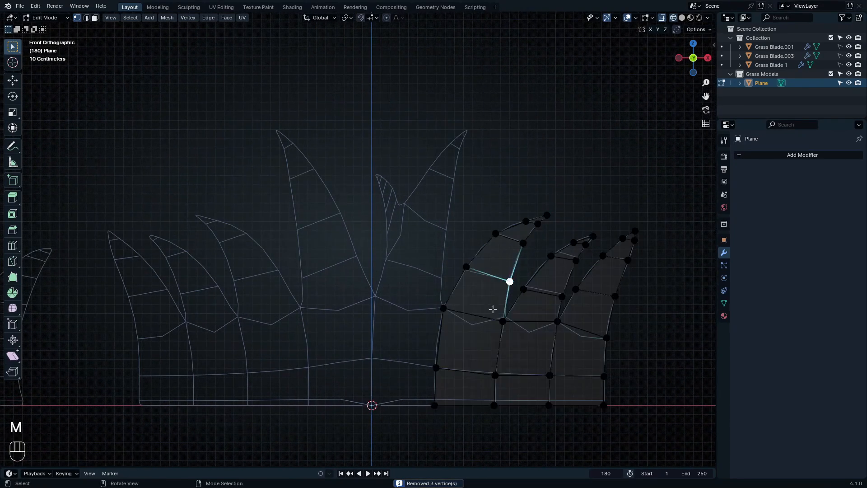
Step: Select all faces of the third blade and duplicate it along X towards the central axis
key("3")
left_click(515, 226)
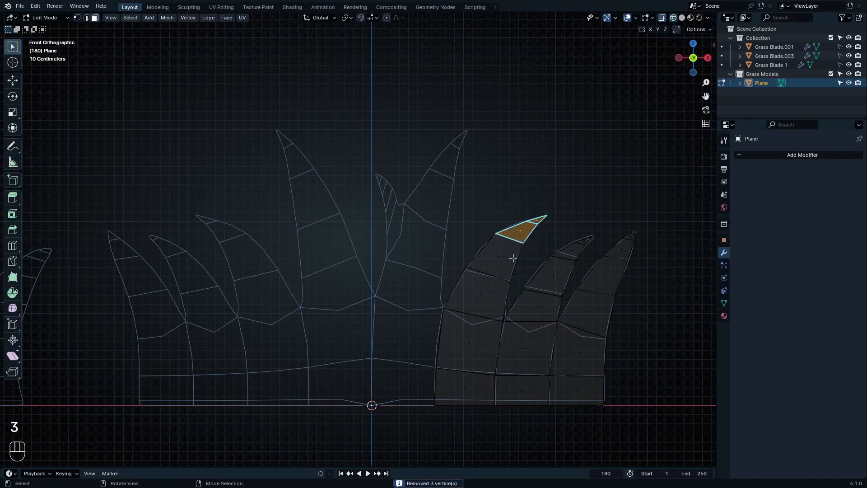
left_click_drag(503, 238, 488, 372, "shift")
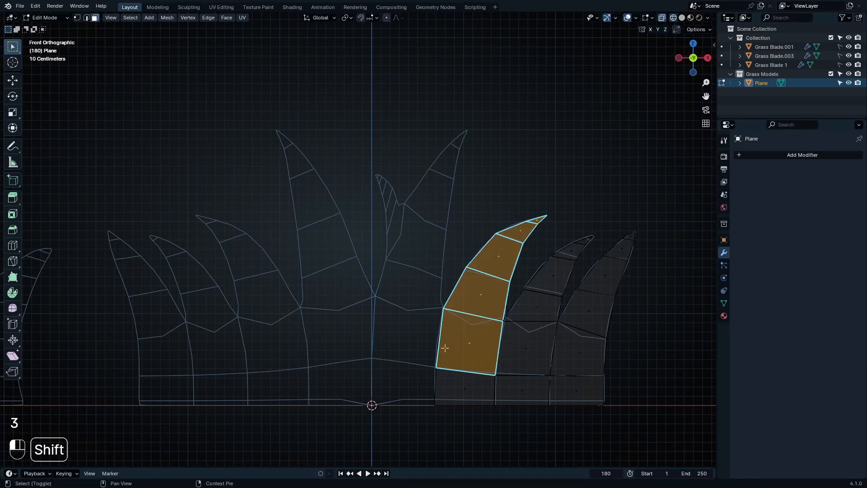
left_click_drag(436, 346, 496, 415, "shift")
key("shift+d")
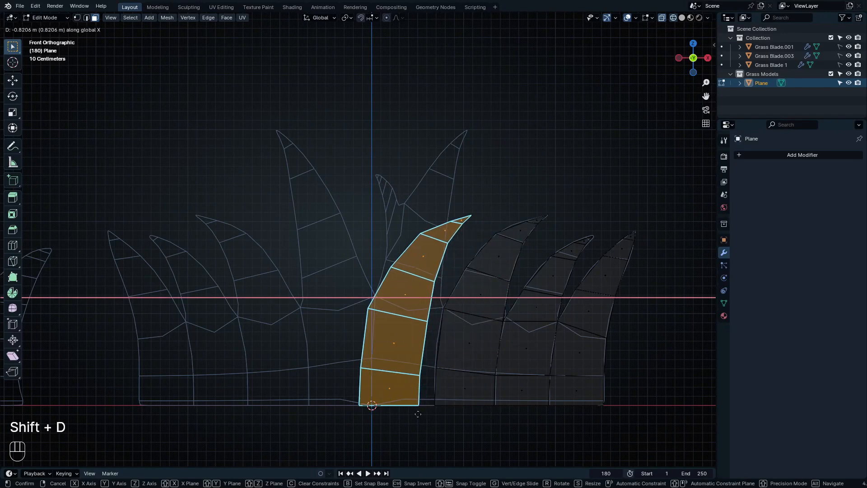
left_click(429, 415)
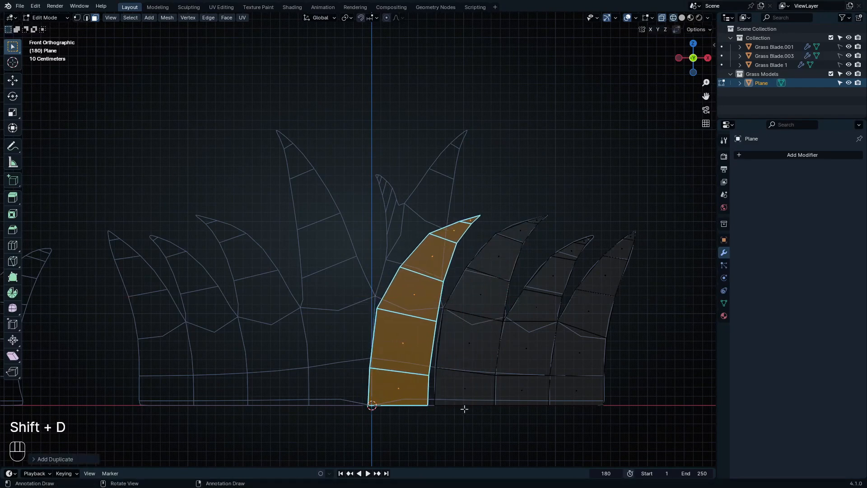
Step: Scale the copied blade without its base face to about 1.6 along Z and raise it to the tall reference blade
left_click_drag(361, 382, 461, 416, "ctrl")
key("s")
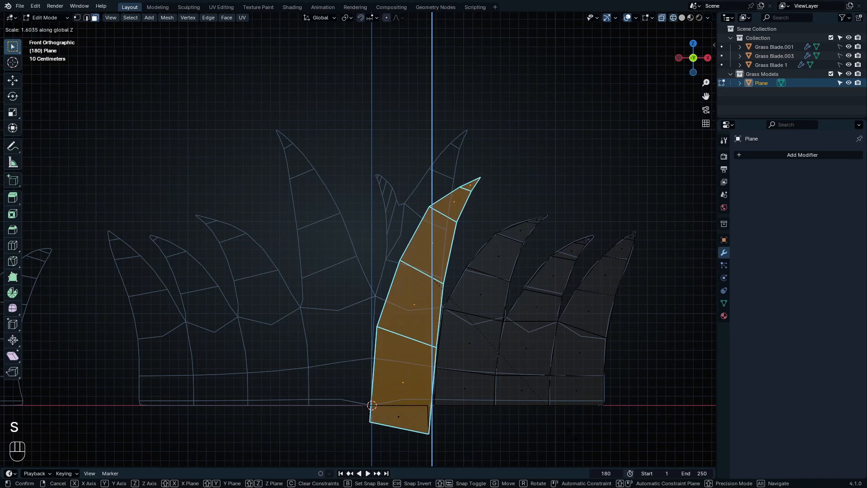
left_click(562, 439)
key("g")
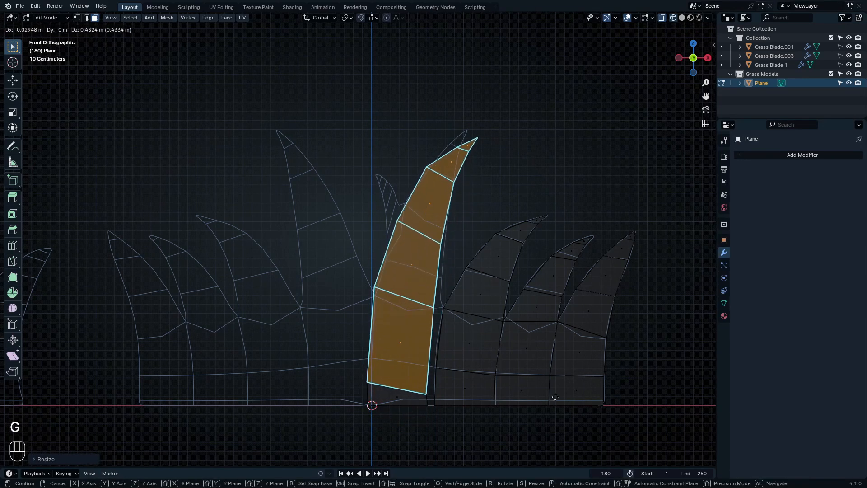
left_click(545, 391)
Step: Move the two vertices of the fourth blade's first cross edge above the base onto the reference's lower horizontal line
scroll(409, 387, "up", 3)
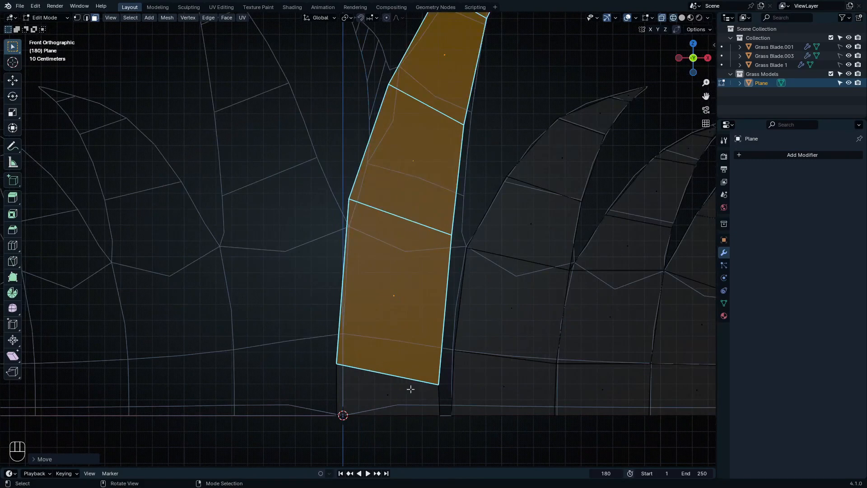
key("1")
middle_click_drag(487, 304, 497, 330, "shift")
left_click_drag(294, 362, 461, 429)
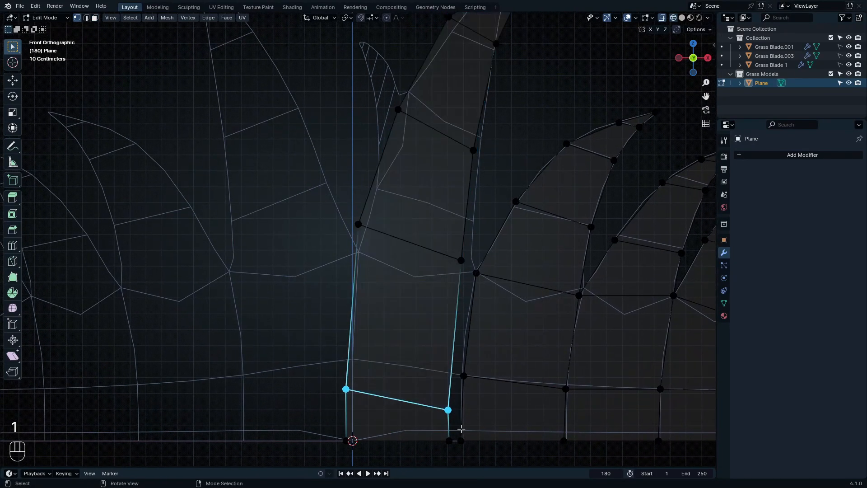
key("g")
left_click(454, 396)
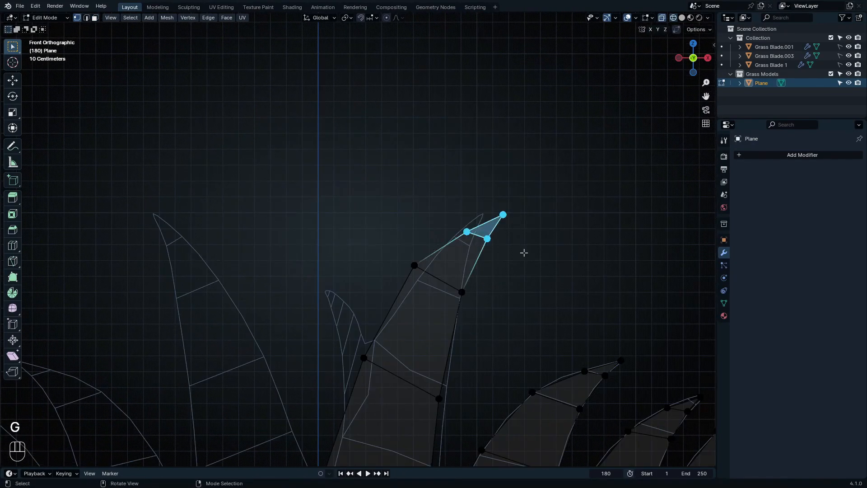
Step: Move the fourth blade's tip section, then the vertices around it, onto the reference tip
key("g")
left_click(502, 254)
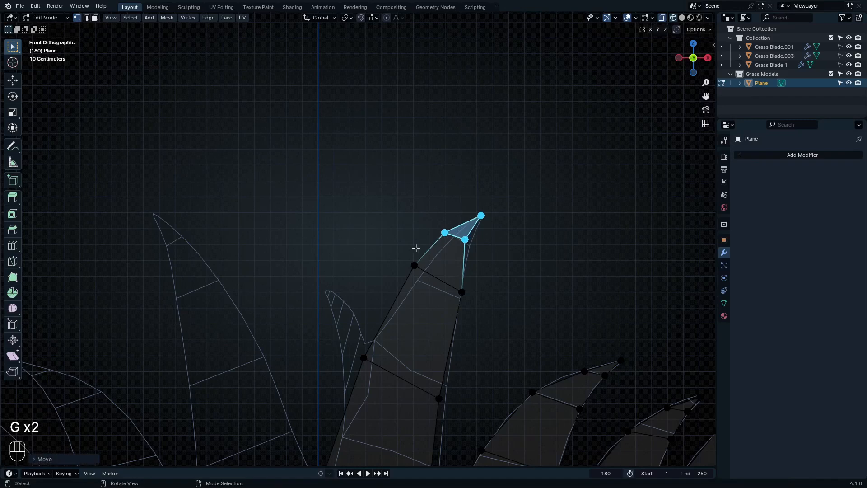
left_click_drag(413, 248, 482, 318)
key("g")
left_click(470, 324)
scroll(459, 286, "up", 5)
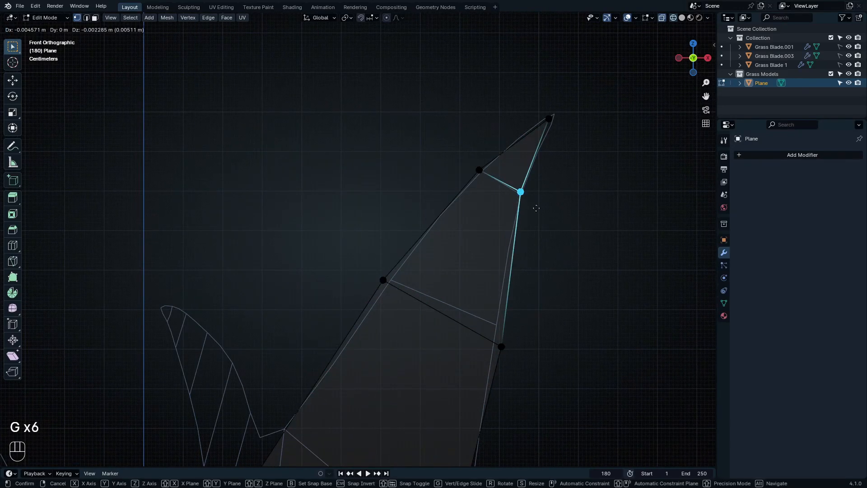
left_click(536, 208)
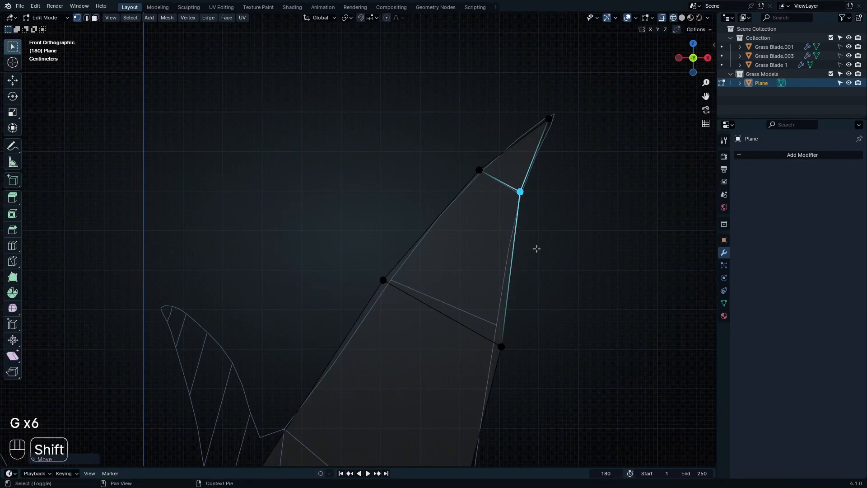
Step: Fit both vertices of the second cross edge from the fourth blade's tip to the reference outline
middle_click_drag(512, 356, 510, 274, "shift")
left_click(498, 265)
key("g")
left_click(385, 200)
key("g")
left_click(391, 203)
Step: Move both vertices of the fourth blade's middle cross edge onto the reference, the inner one at the small side blade's notch
middle_click_drag(446, 286, 441, 77, "shift")
left_click(416, 262)
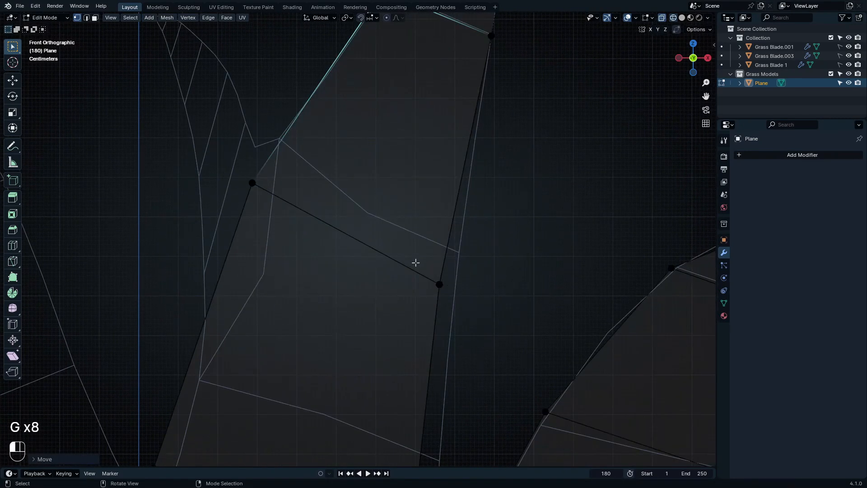
key("g")
left_click(492, 294)
left_click(253, 183)
key("g")
left_click(280, 139)
Step: Add a loop cut across the fourth blade between its middle cross edge and the cross edge where the blades split
scroll(366, 214, "down", 3)
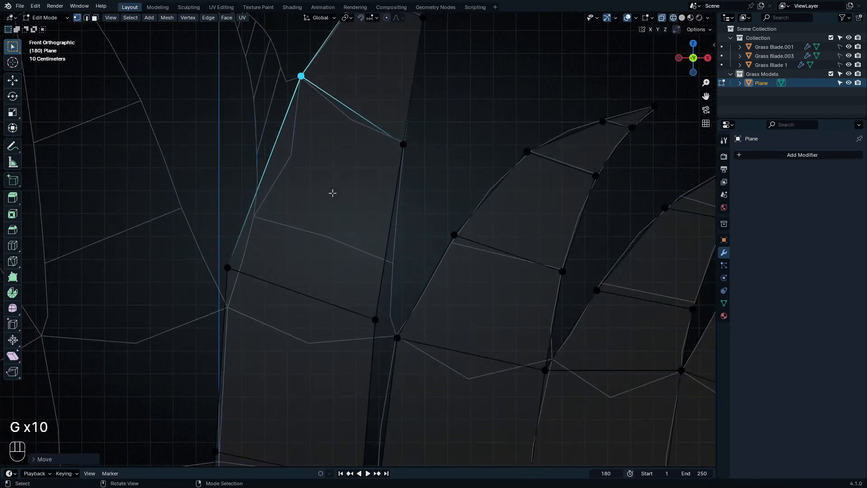
middle_click_drag(332, 192, 383, 237, "shift")
key("ctrl+r")
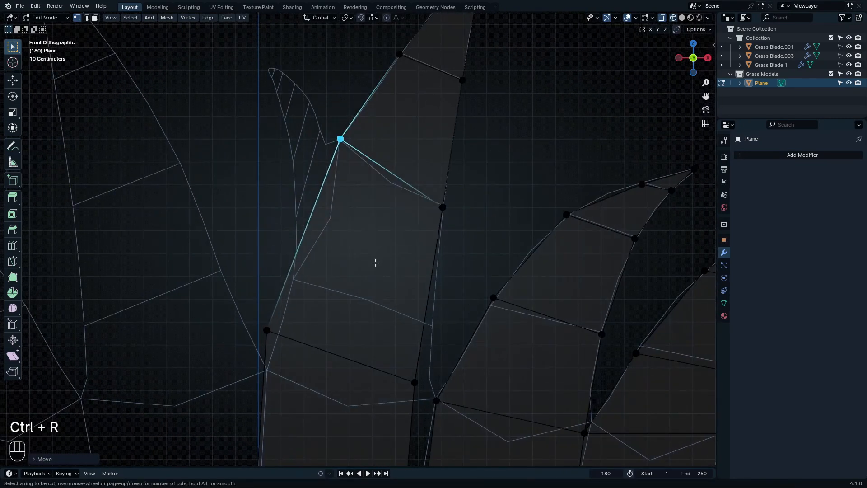
left_click(299, 245)
left_click(314, 287)
Step: Snap the fourth blade's split vertex onto the third blade's matching vertex and move the opposite vertex onto the reference junction at the centre
middle_click_drag(375, 325, 358, 175, "shift")
scroll(369, 189, "up", 4)
left_click(428, 226)
key("g")
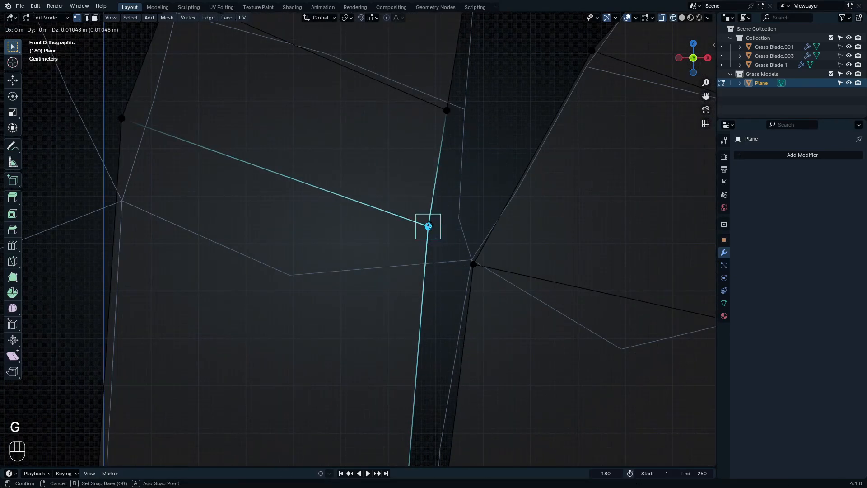
left_click(470, 258)
scroll(469, 254, "up", 4)
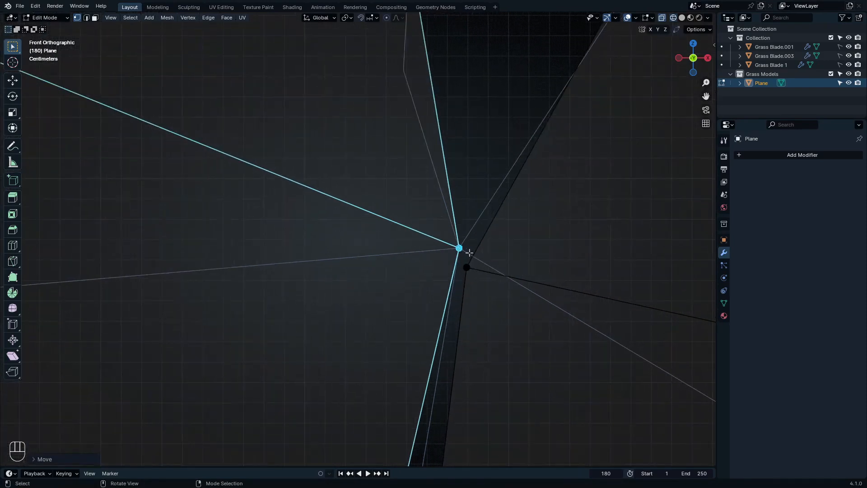
key("g")
left_click(466, 270)
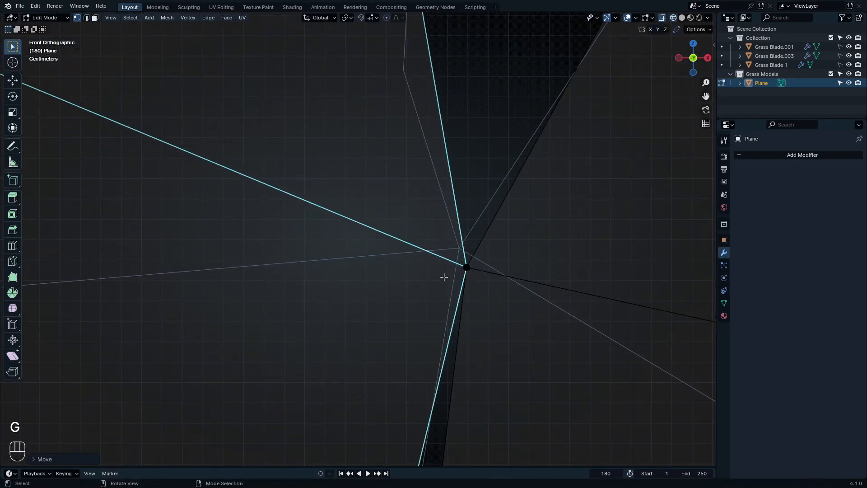
scroll(441, 274, "down", 6)
scroll(392, 365, "up", 4)
middle_click_drag(393, 361, 381, 286, "shift")
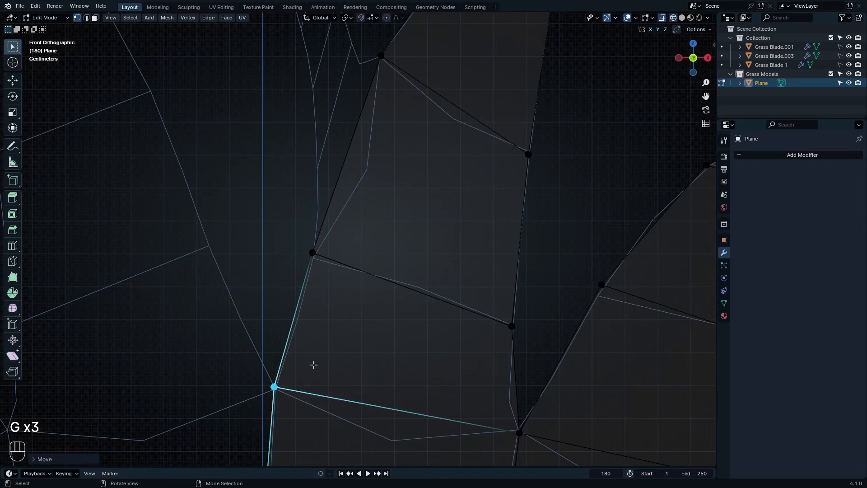
Step: Extrude the fourth blade's inner edge below the notch and shrink it to start the small side blade
scroll(333, 300, "down", 4)
middle_click_drag(409, 229, 426, 307, "shift")
left_click_drag(321, 236, 404, 379)
scroll(368, 309, "up", 4)
key("e")
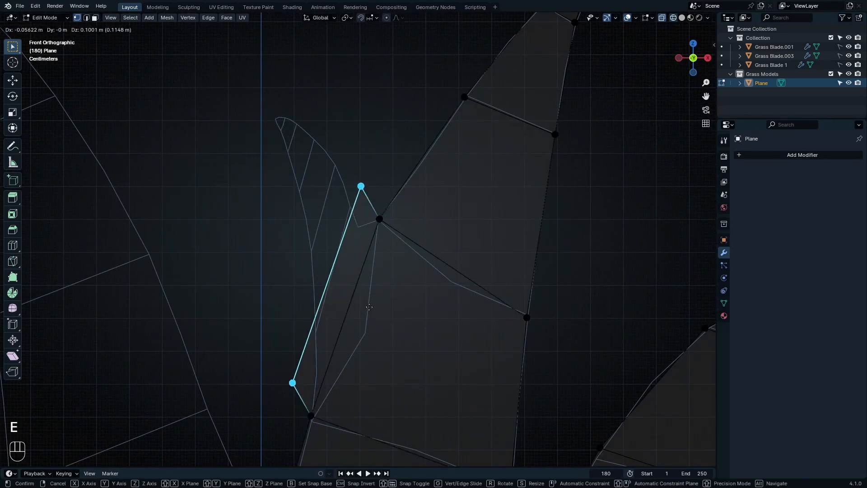
left_click(433, 244)
key("s")
left_click(429, 263)
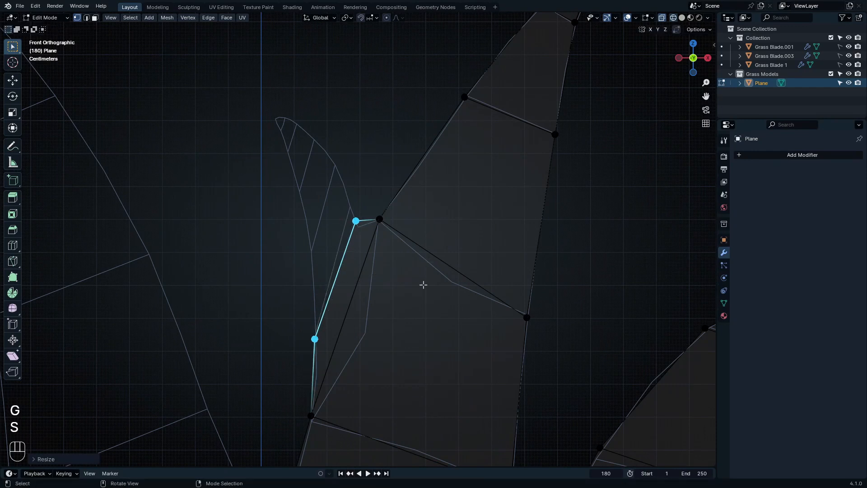
Step: Extrude a second section of the small side blade and fit its vertices to the reference outline
key("e")
left_click(408, 241)
left_click(364, 211)
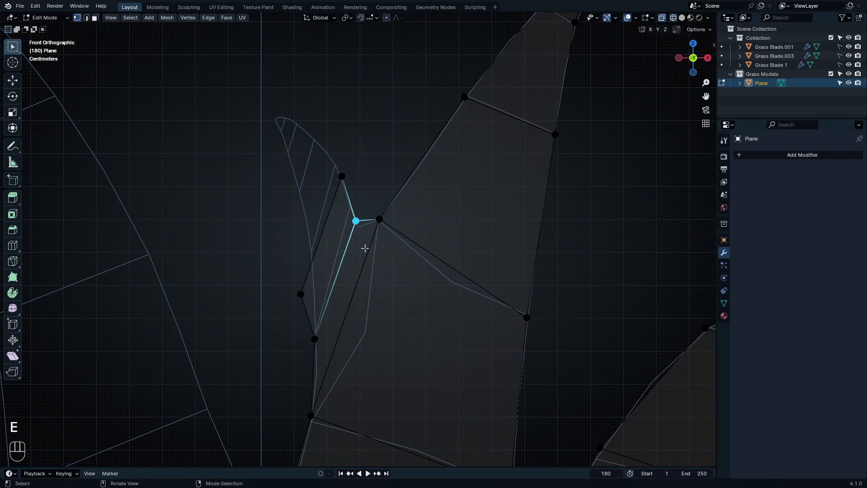
key("g")
Step: Extrude four more sections of the small side blade towards its tip, scaling the last one smaller
key("e")
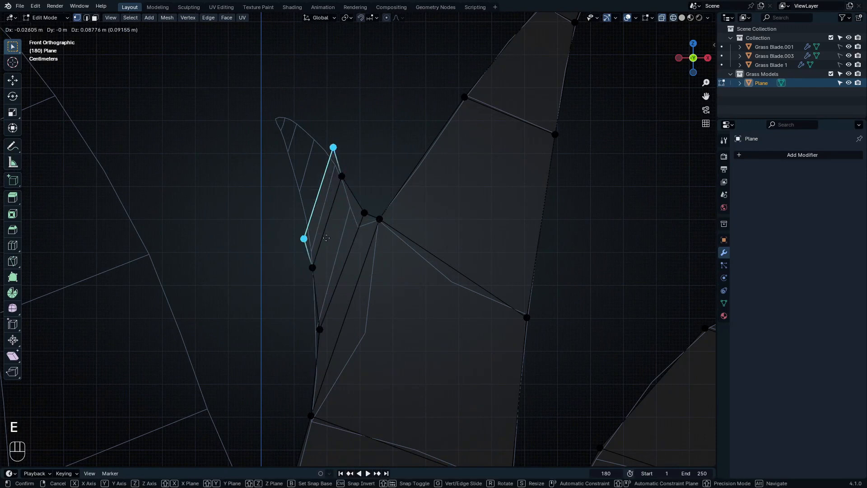
left_click(326, 232)
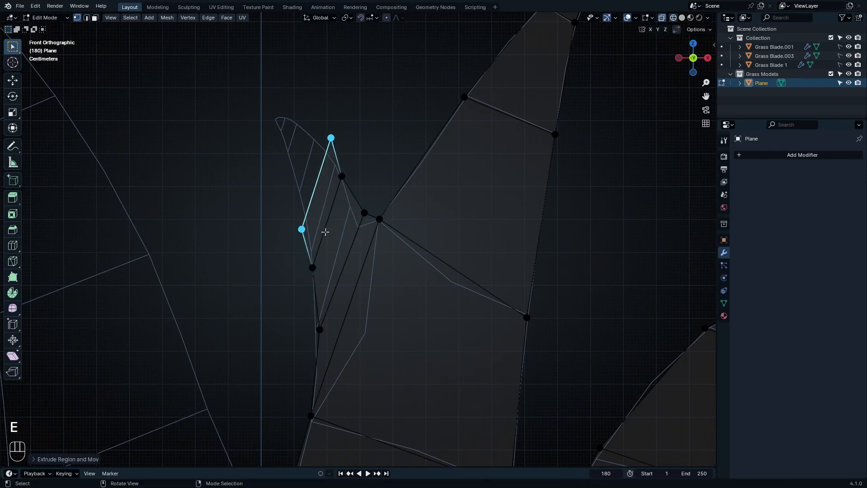
key("e")
left_click(311, 196)
key("e")
left_click(299, 162)
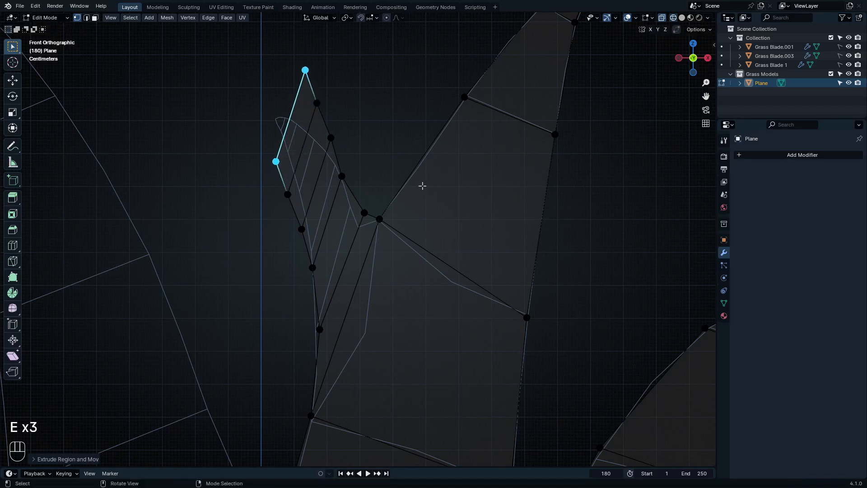
key("e")
key("s")
left_click(302, 137)
Step: Scale down the small side blade's upper cross edges to narrow it towards the tip
left_click(287, 124)
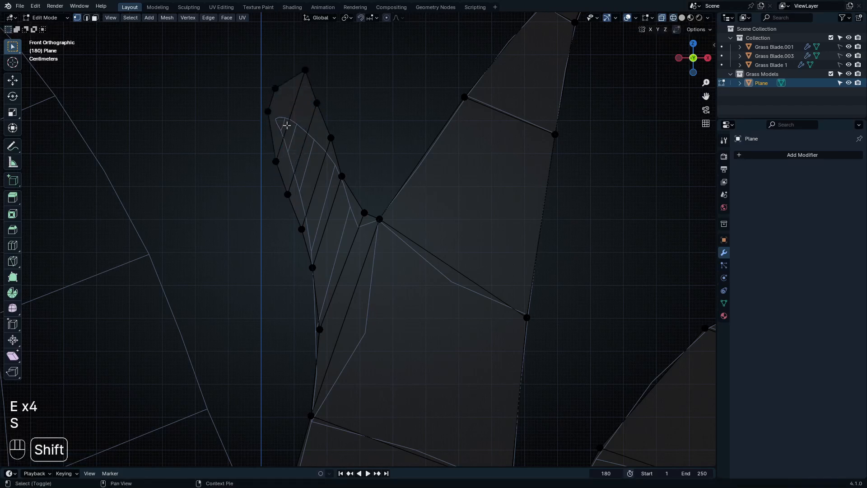
left_click_drag(298, 55, 311, 147)
left_click(277, 159, "shift")
key("s")
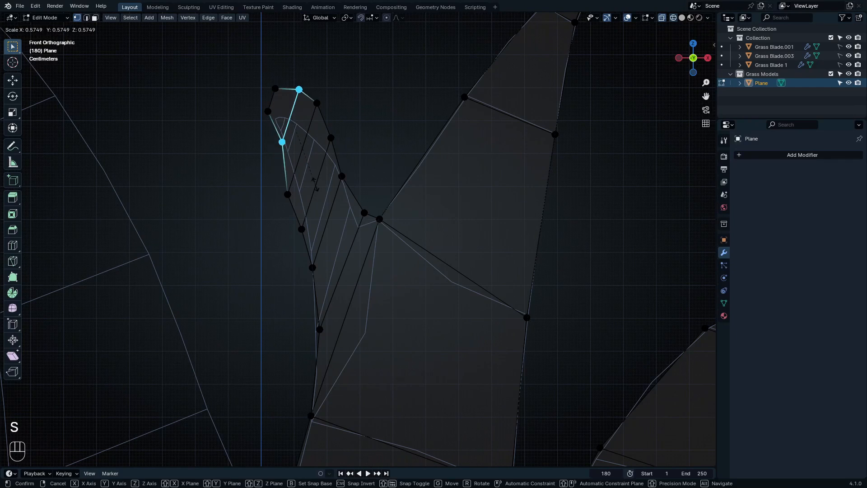
left_click(299, 109)
left_click_drag(304, 69, 322, 110)
Step: Delete the two end vertices of the small side blade's last section
left_click_drag(259, 93, 303, 206)
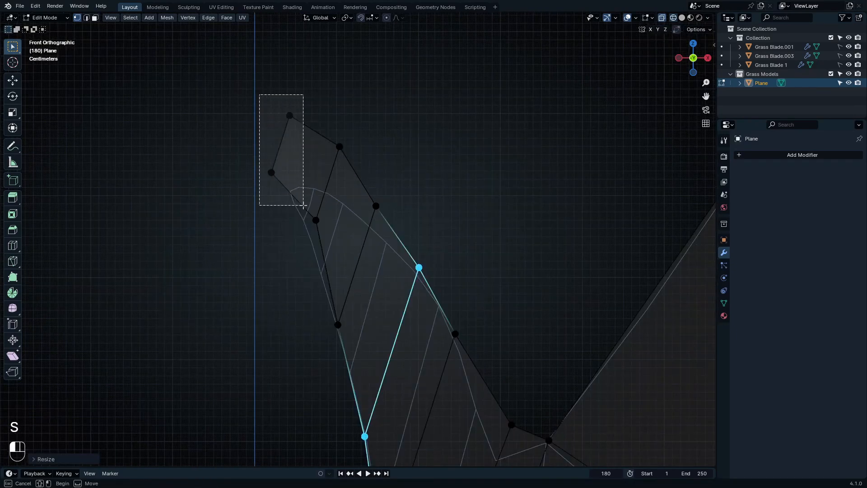
key("x")
left_click(303, 201)
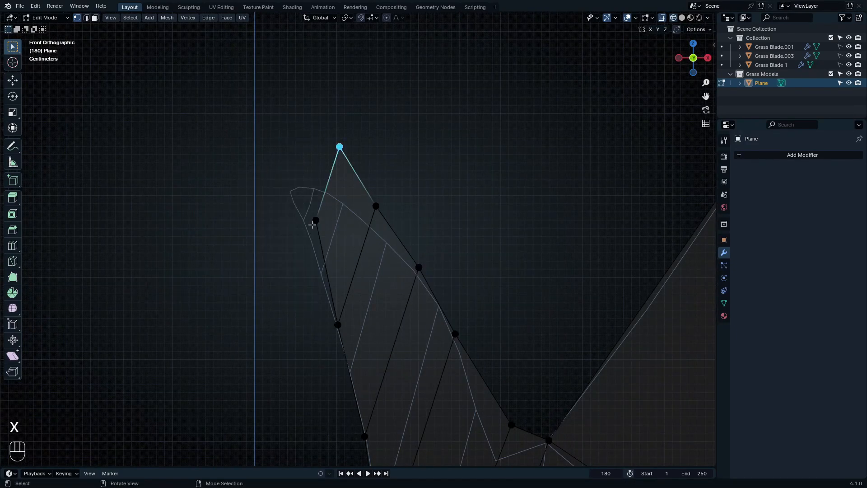
Step: Scale the small side blade's end edge to 0 and move the resulting point onto the reference tip
left_click(314, 223, "shift")
key("s")
key("0")
key("Return")
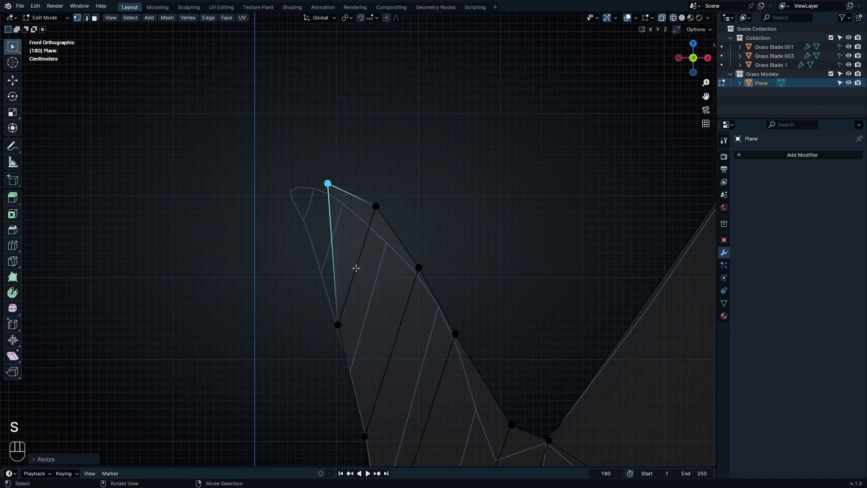
key("g")
left_click(350, 240)
Step: Move the small side blade's vertices below the tip onto the curved reference outline
left_click_drag(354, 187, 392, 248)
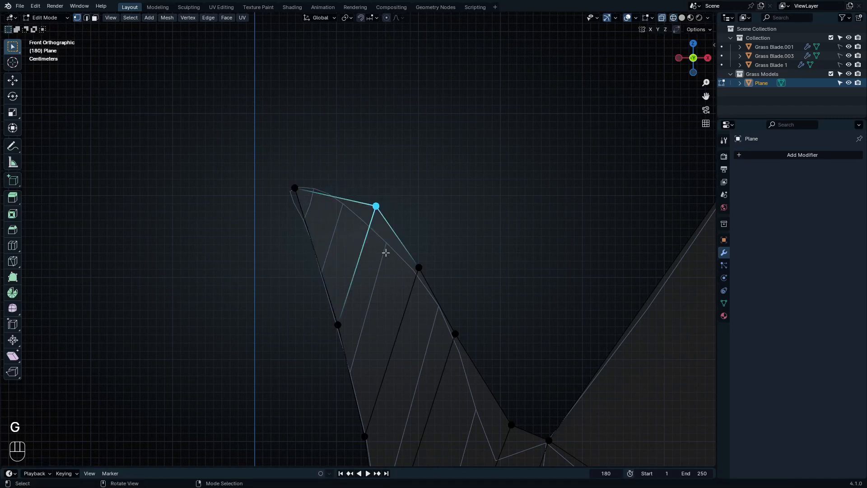
key("h")
key("ctrl+z")
key("g")
left_click(363, 261)
left_click_drag(326, 294, 355, 349)
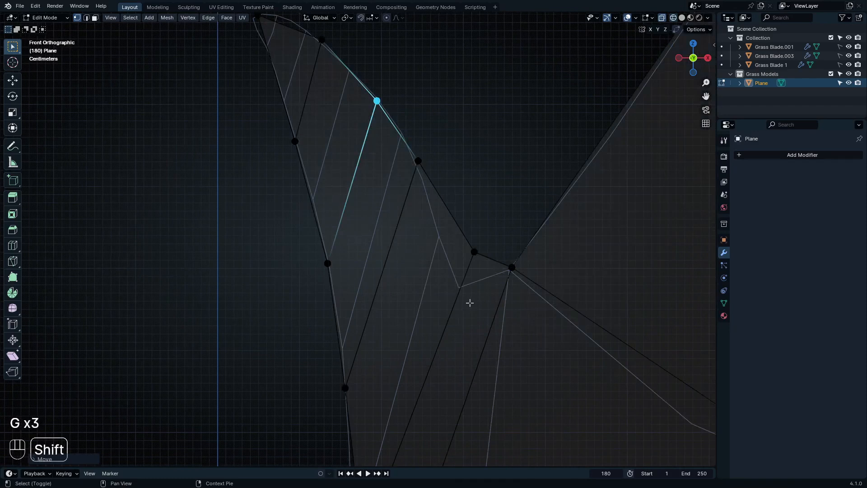
Step: Merge all vertices of the clump by distance to join the fourth blade to its neighbour, and clear the selection
middle_click_drag(469, 301, 454, 225, "shift")
scroll(454, 226, "down", 1)
scroll(457, 239, "down", 13)
middle_click_drag(474, 302, 457, 254, "shift")
scroll(457, 252, "up", 3)
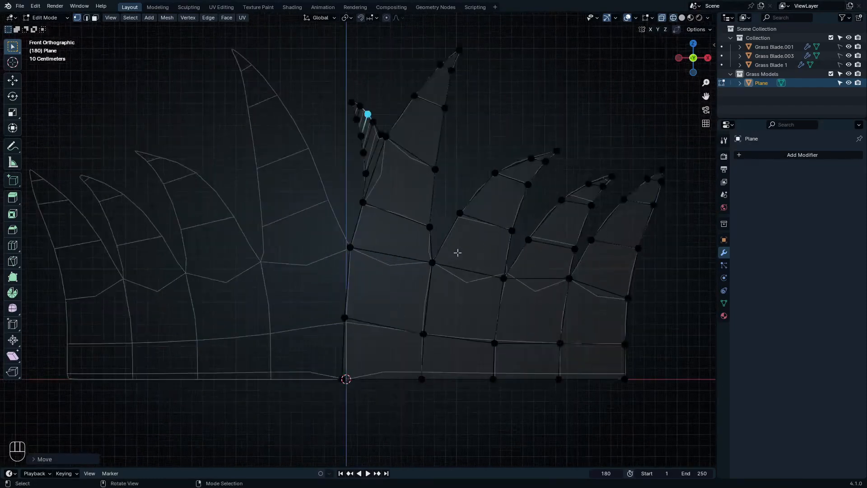
key("a")
key("m")
left_click(463, 254)
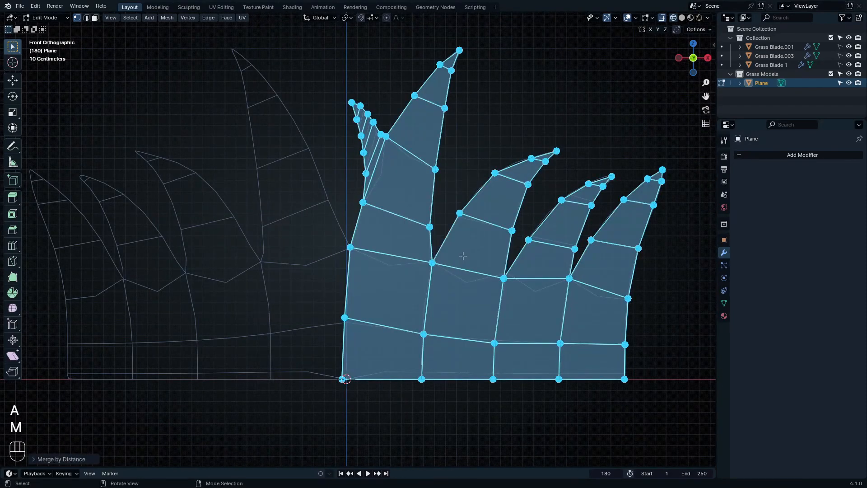
scroll(445, 294, "up", 3)
scroll(572, 388, "down", 3)
left_click(591, 382)
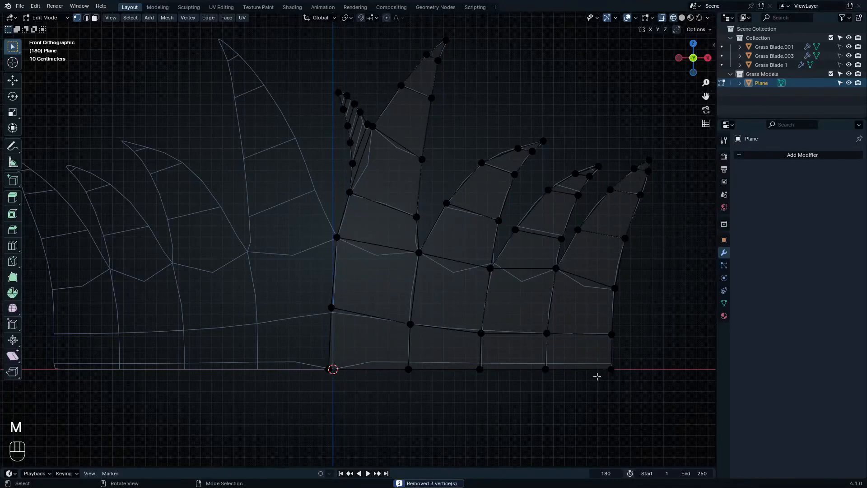
Step: Inspect the clump's inner base corner vertex and set the transform pivot point to 3D Cursor
key("l")
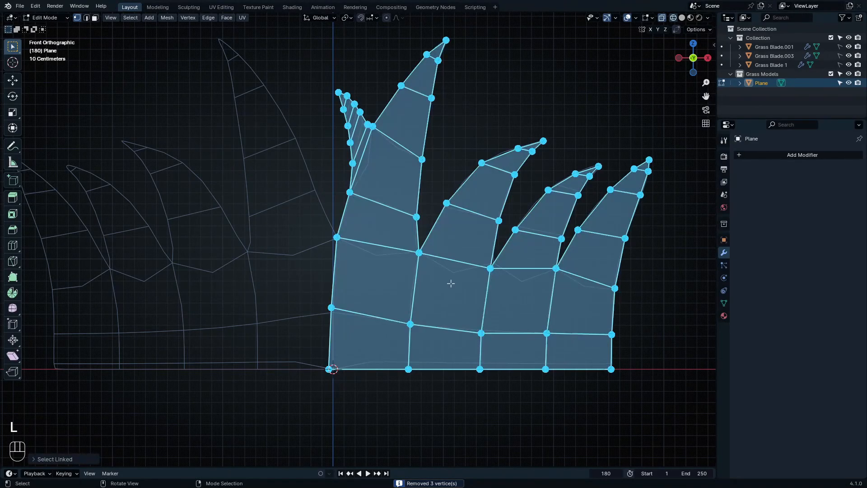
scroll(451, 283, "down", 5)
scroll(398, 287, "up", 4)
middle_click_drag(389, 285, 408, 273, "shift")
left_click_drag(367, 308, 420, 351)
scroll(371, 345, "up", 8)
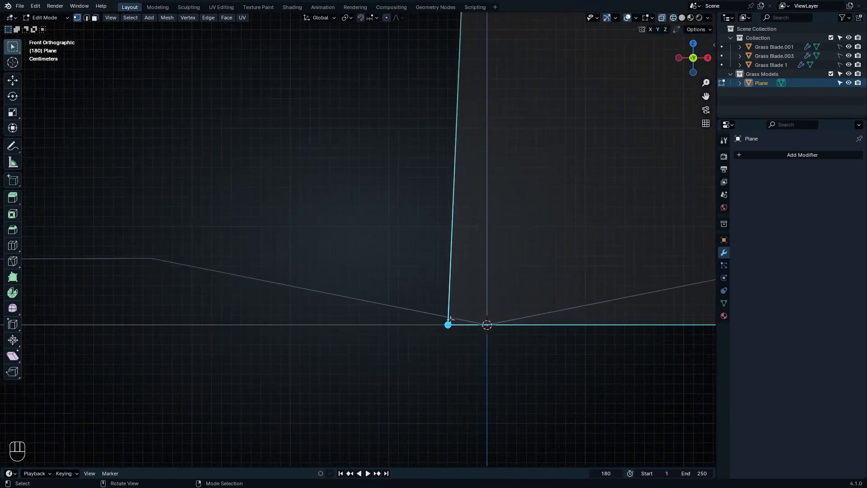
scroll(360, 233, "down", 5)
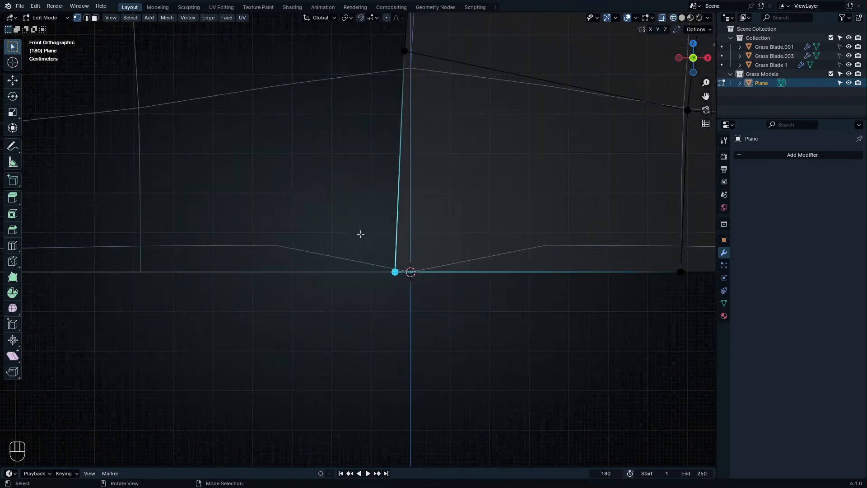
left_click(346, 18)
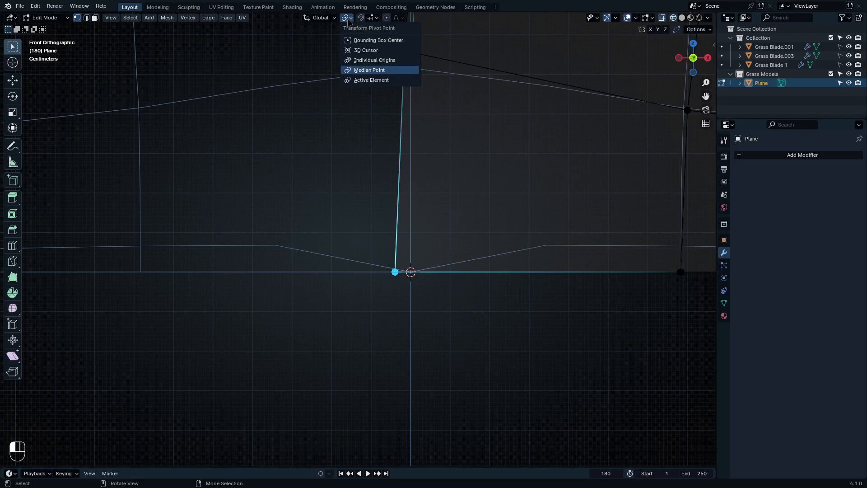
left_click(384, 54)
Step: Scale the two lowest vertices of the clump's inner edge to 0 along X so they align on the centre axis
scroll(429, 160, "down", 5)
middle_click_drag(430, 161, 431, 266, "shift")
left_click_drag(385, 169, 440, 322)
type("sx")
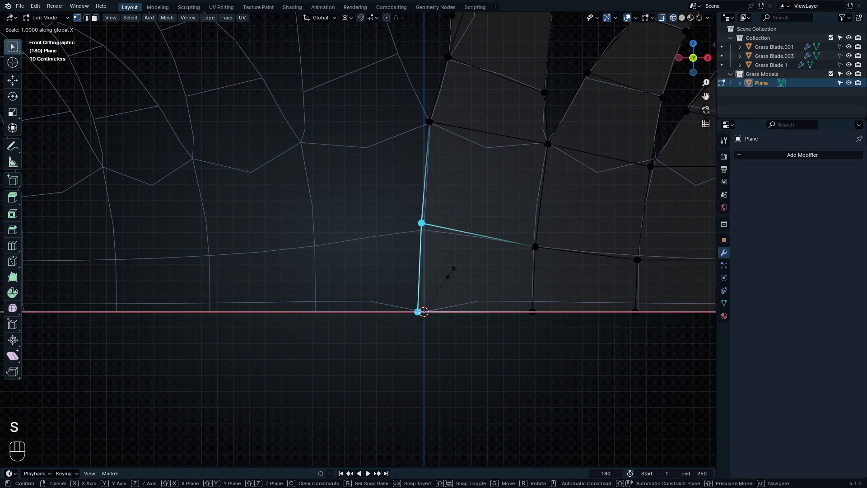
type("0")
key("Return")
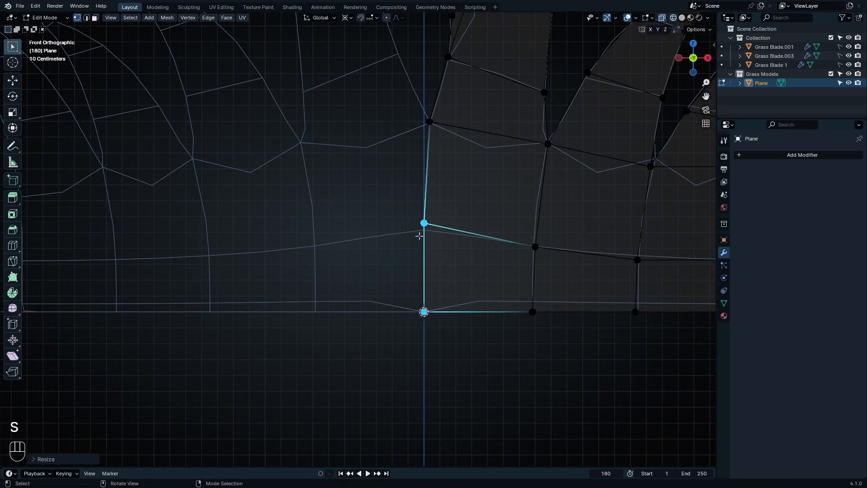
Step: Duplicate the whole half clump in place and mirror the copy across the centre by scaling it -1 along X
scroll(424, 221, "up", 5, "shift")
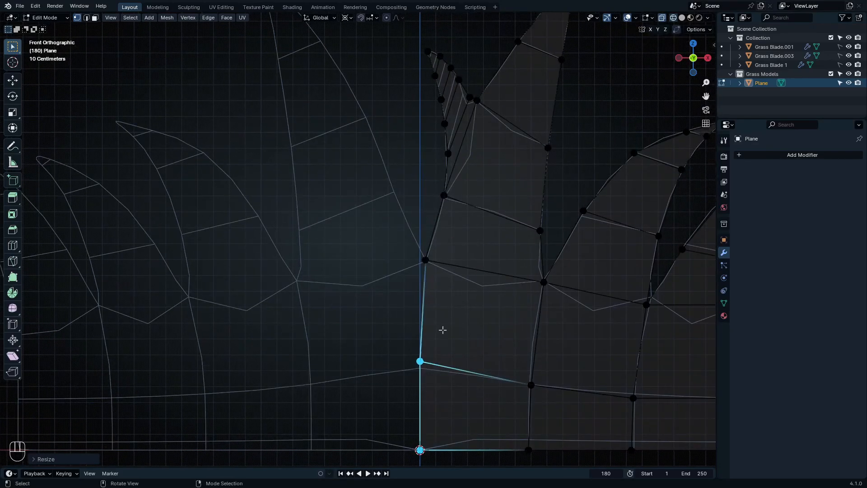
middle_click_drag(442, 346, 453, 270, "shift")
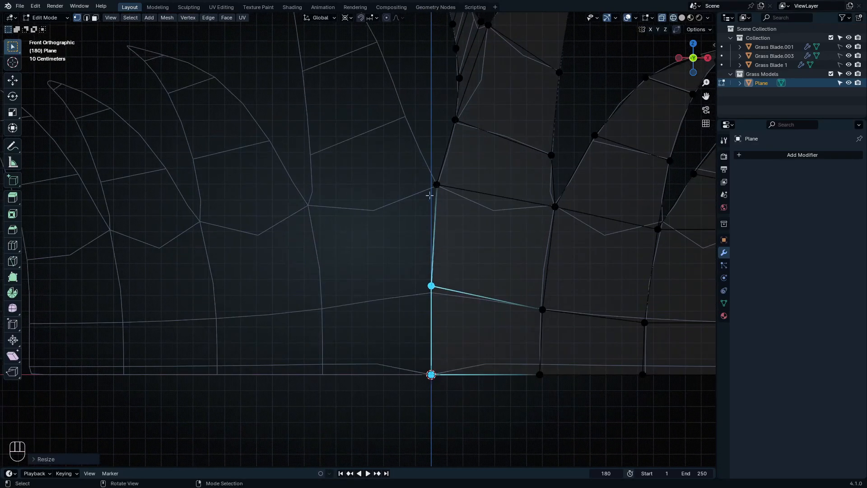
scroll(434, 282, "down", 4)
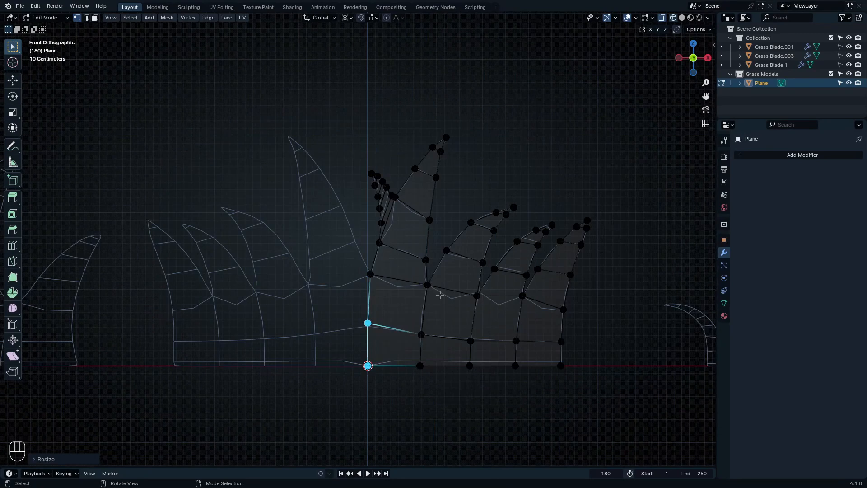
key("a")
key("shift+d")
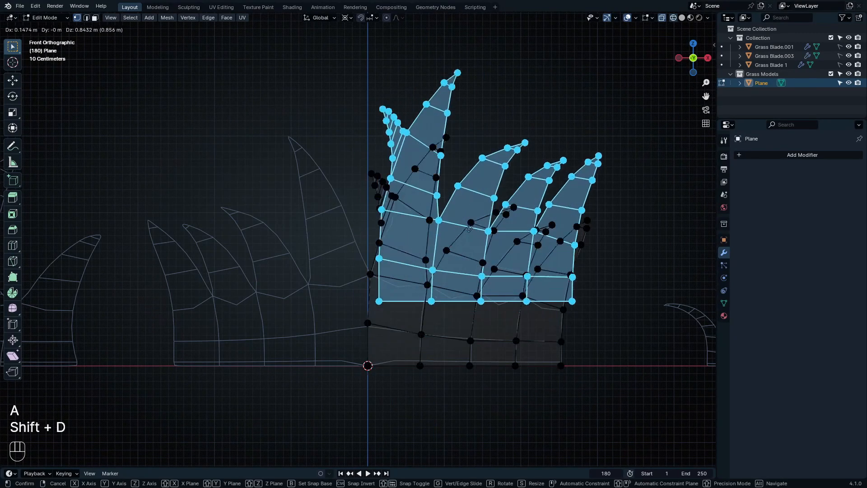
right_click(453, 278)
key("s")
type("x")
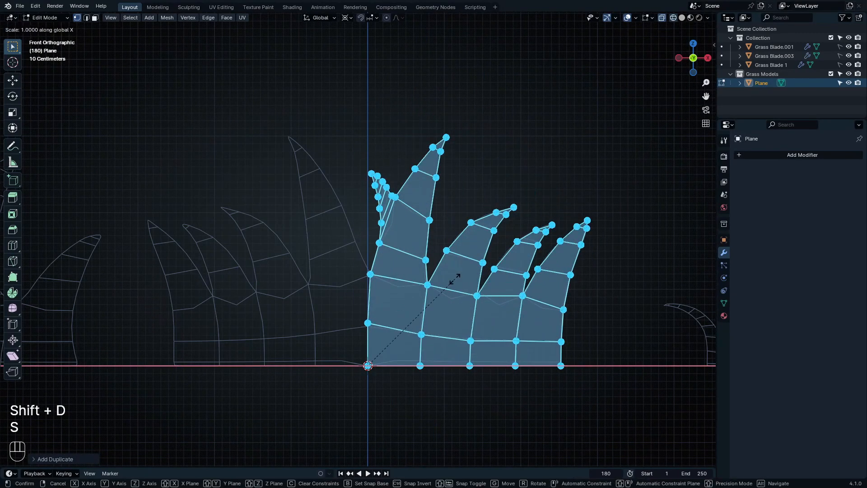
type("-1")
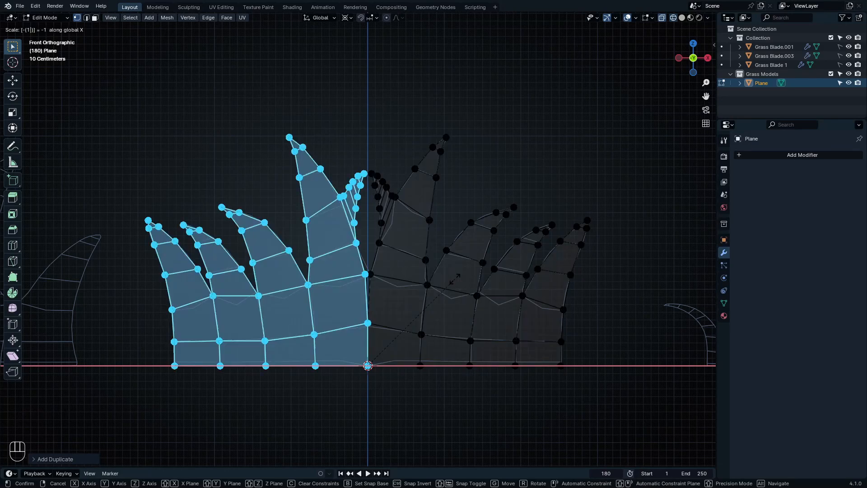
key("Return")
Step: Delete the vertices of the small side blade on the mirrored half, growing the selection from its tip
scroll(373, 289, "up", 6)
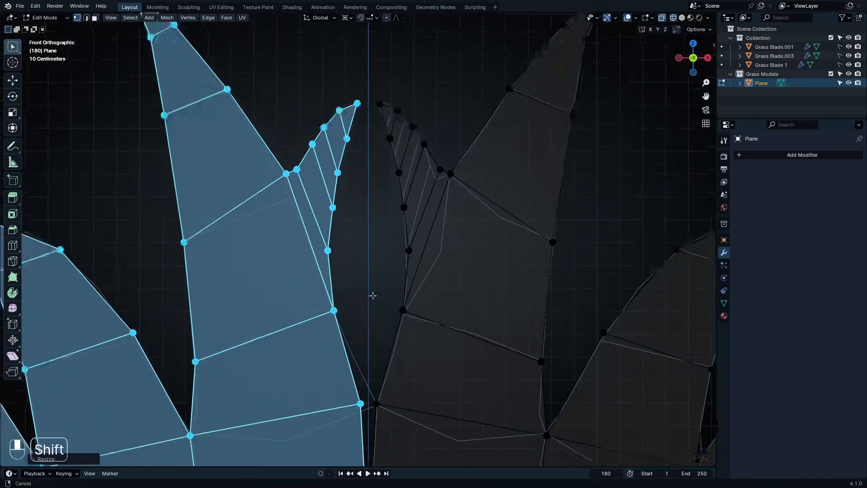
middle_click_drag(397, 300, 397, 367, "shift")
left_click_drag(363, 172, 383, 243)
scroll(384, 247, "up", 3)
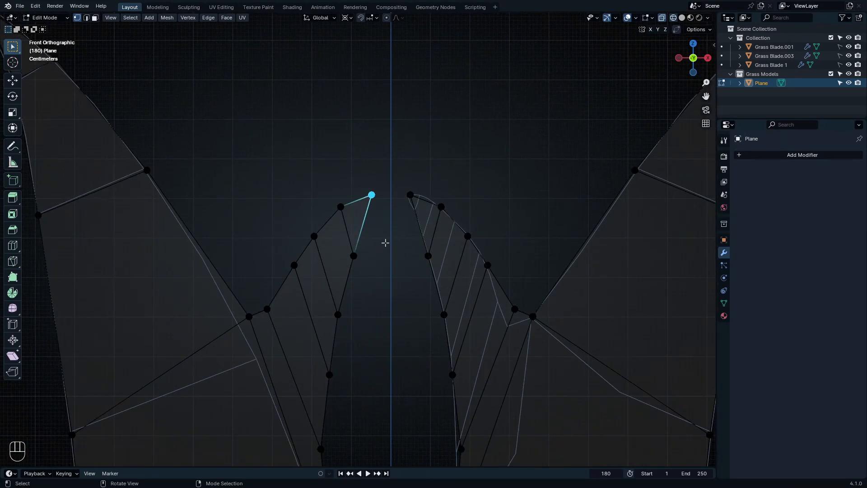
key("ctrl+KP_Add")
key("ctrl+KP_Add")
key("ctrl+KP_Add")
key("ctrl+KP_Add")
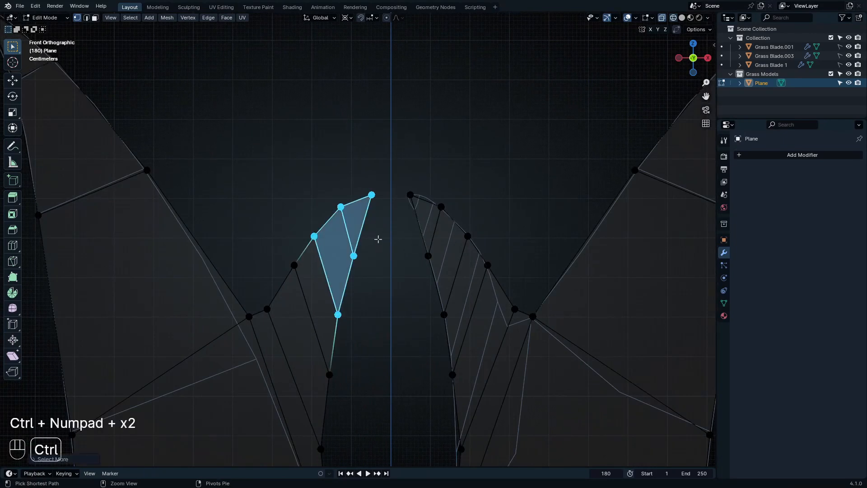
key("x")
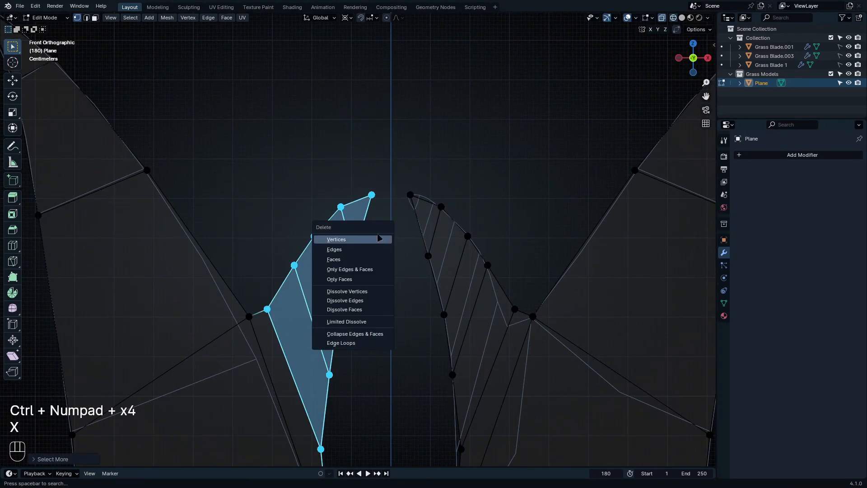
left_click(378, 238)
Step: Merge the two vertices where the tall central blades meet at their center
scroll(372, 245, "down", 5)
middle_click_drag(382, 312, 374, 271, "shift")
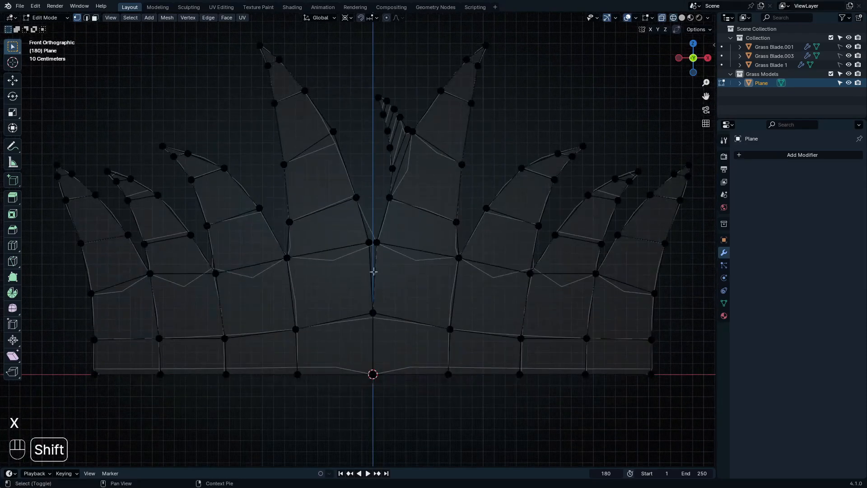
scroll(374, 271, "up", 5)
left_click_drag(337, 182, 437, 227)
key("m")
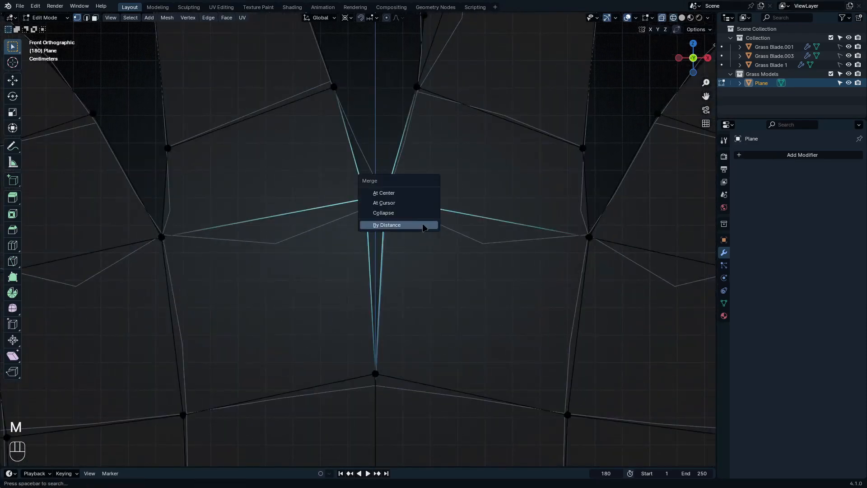
left_click(399, 195)
Step: Merge the overlapping vertices at the middle and at the base of the centre seam, each pair at its center
middle_click_drag(405, 332, 390, 201, "shift")
left_click_drag(337, 154, 378, 199)
key("m")
left_click(398, 210)
left_click_drag(339, 305, 422, 392)
key("m")
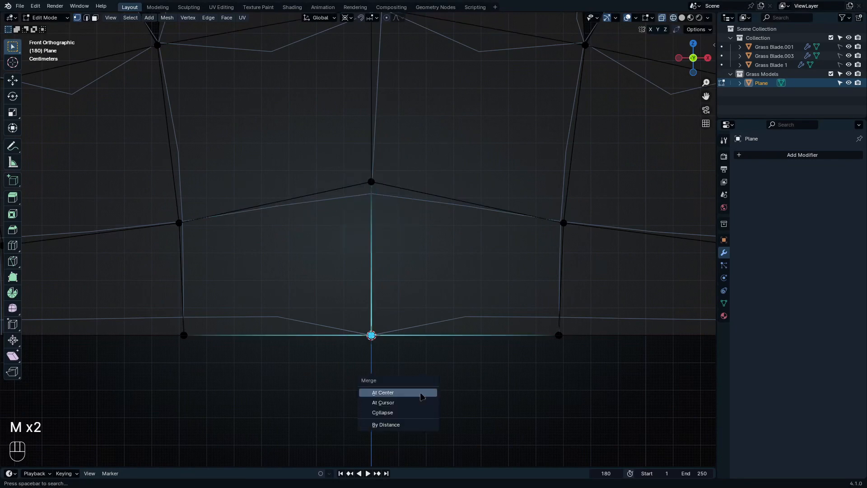
left_click(421, 393)
Step: Merge all vertices of the full clump by distance
scroll(424, 312, "down", 5)
key("a")
key("m")
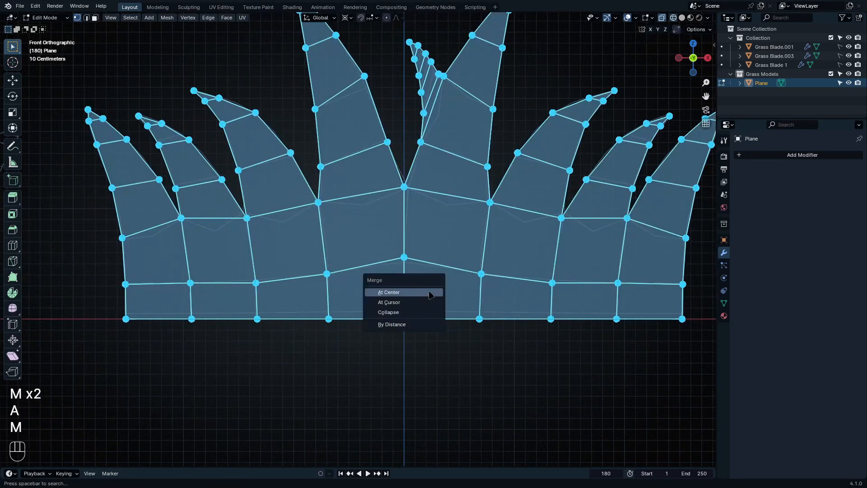
left_click(428, 324)
Step: Set the transform pivot point back to Median Point
scroll(565, 453, "down", 3)
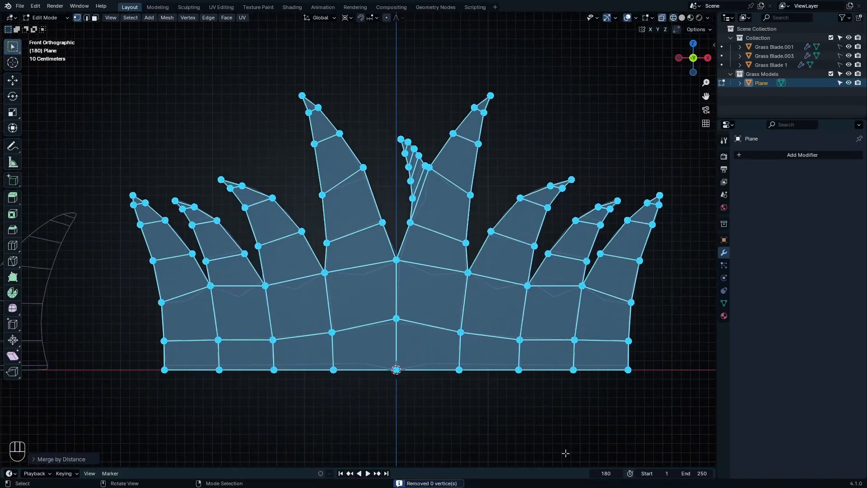
scroll(466, 288, "down", 3)
middle_click_drag(445, 368, 435, 400, "shift")
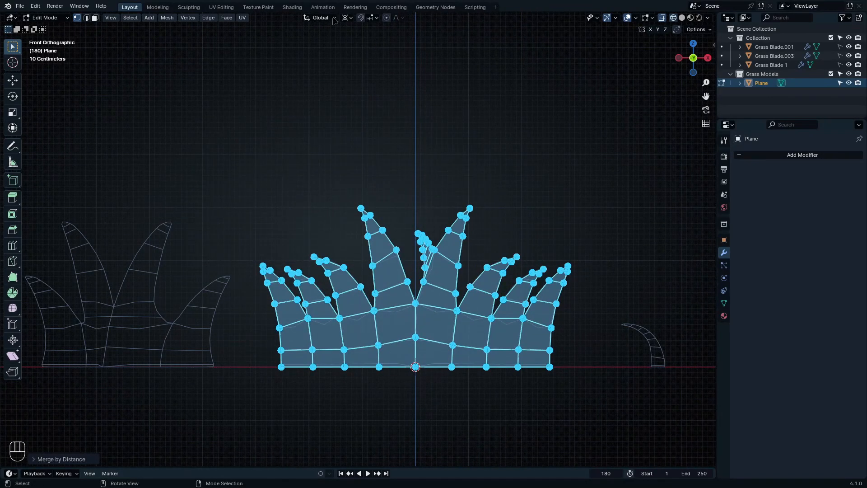
key("period")
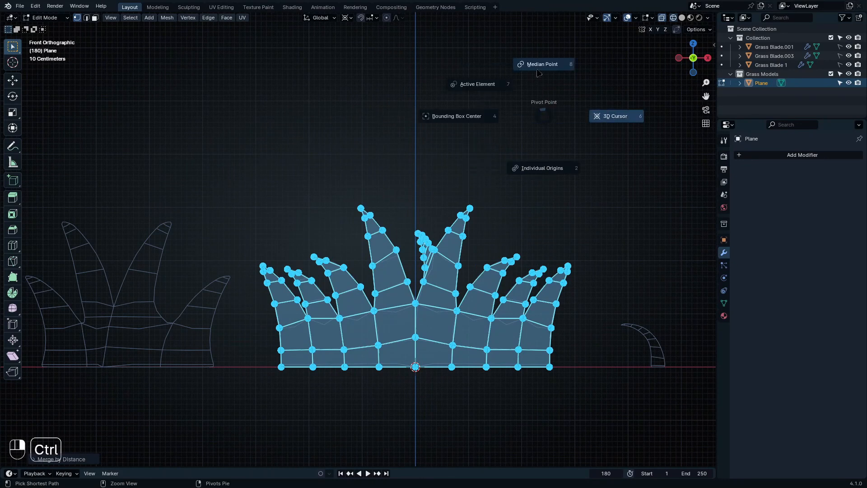
left_click(539, 73)
left_click(343, 21)
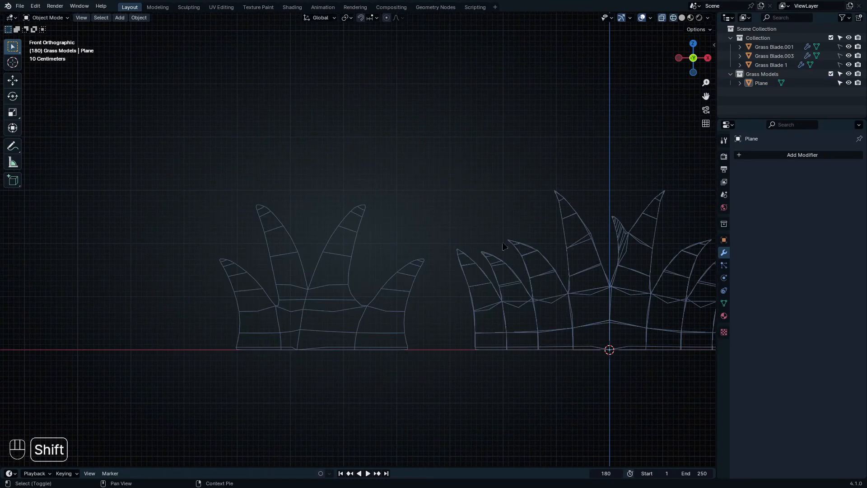
Step: Inspect the clump in solid shading from a perspective angle, and reopen its mesh for editing in wireframe display
key("shift+z")
middle_click_drag(567, 264, 427, 302, "shift")
scroll(515, 335, "up", 3)
middle_click_drag(480, 312, 408, 381)
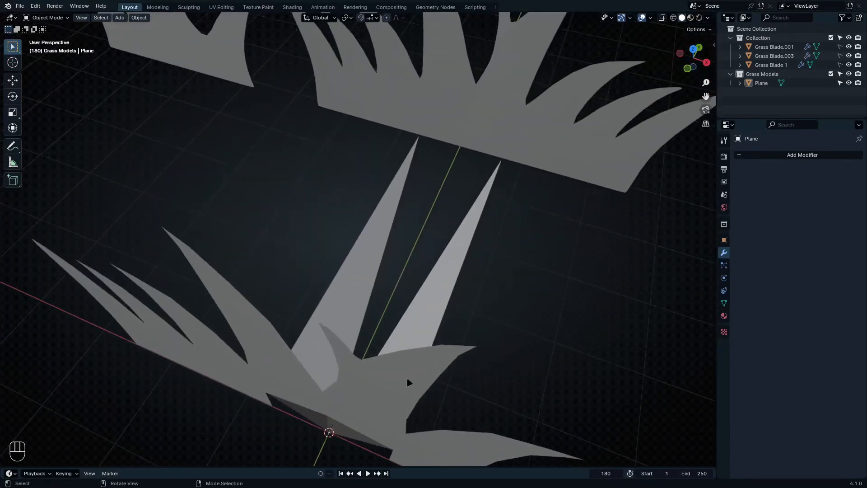
left_click(466, 259)
key("Tab")
key("shift+z")
middle_click_drag(391, 142, 361, 203, "shift")
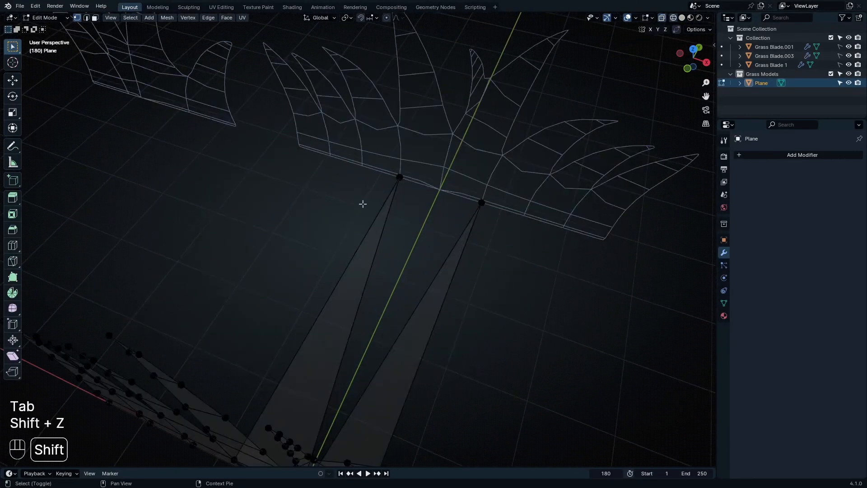
Step: Flatten the two stray vertices stretched behind the clump by scaling them to 0 along Y about the 3D Cursor
left_click_drag(333, 151, 547, 255)
middle_click_drag(407, 387, 450, 208, "shift")
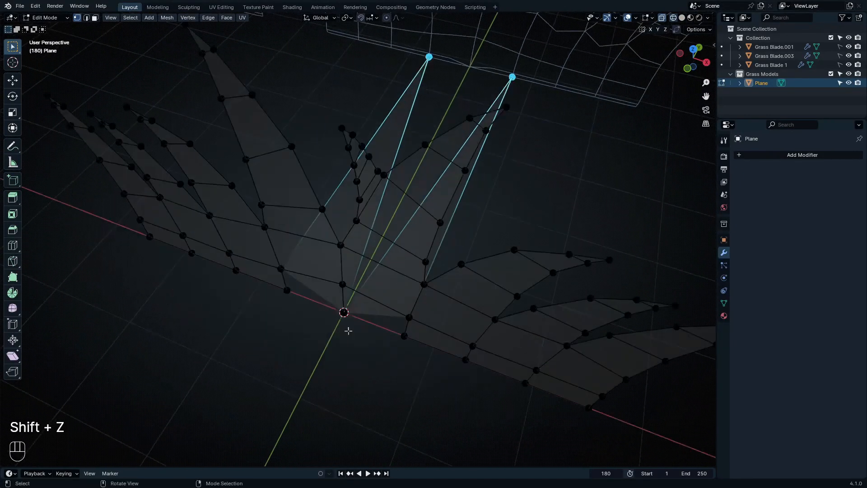
key("period")
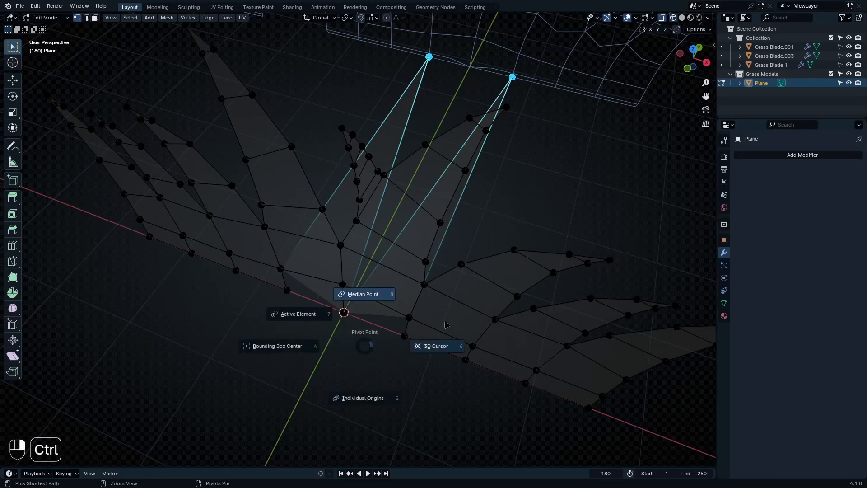
left_click(449, 346)
middle_click_drag(422, 351, 429, 265, "shift")
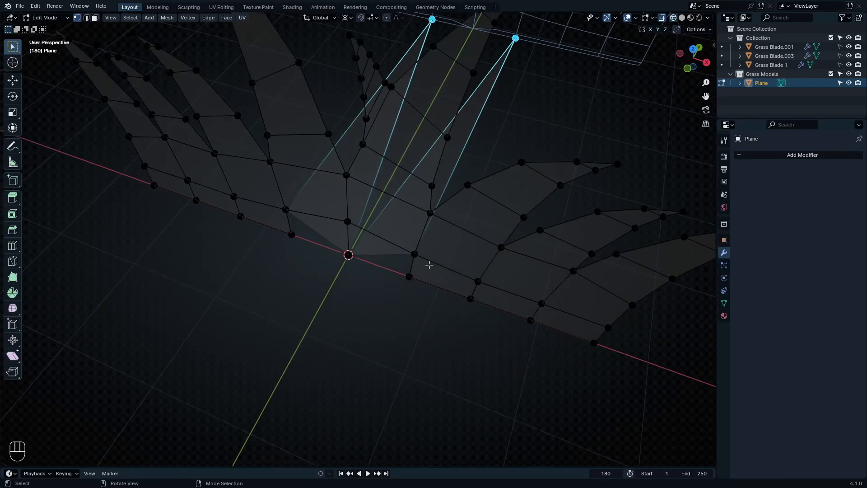
key("s")
key("y")
key("0")
key("Return")
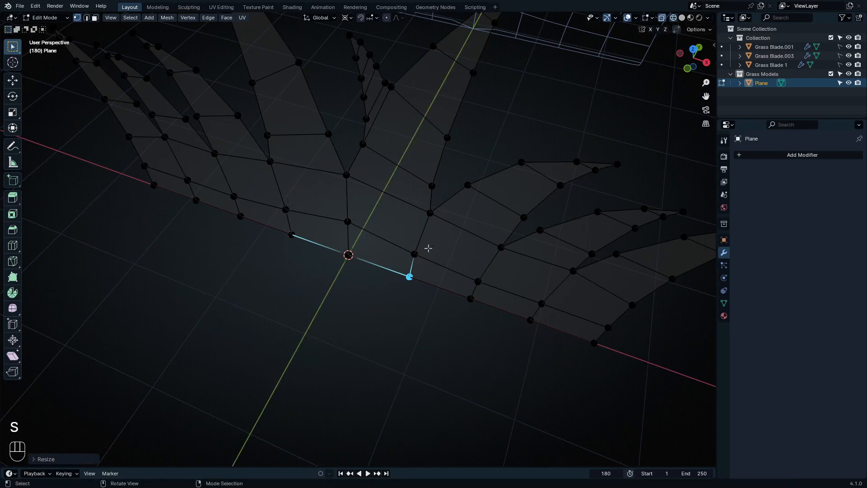
Step: Select the entire flattened mesh and merge its vertices by distance
mouse_move(428, 248)
middle_mouse_down()
mouse_move(432, 213)
mouse_move(424, 233)
middle_mouse_up()
key("a")
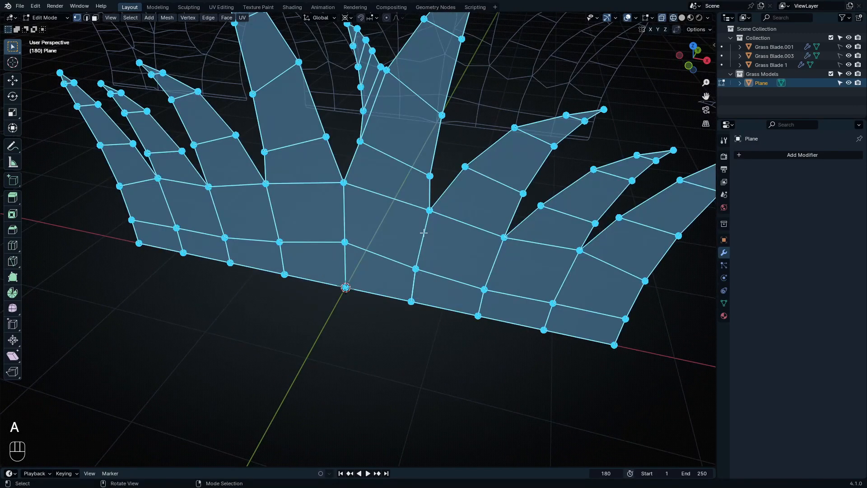
key("m")
left_click(422, 236)
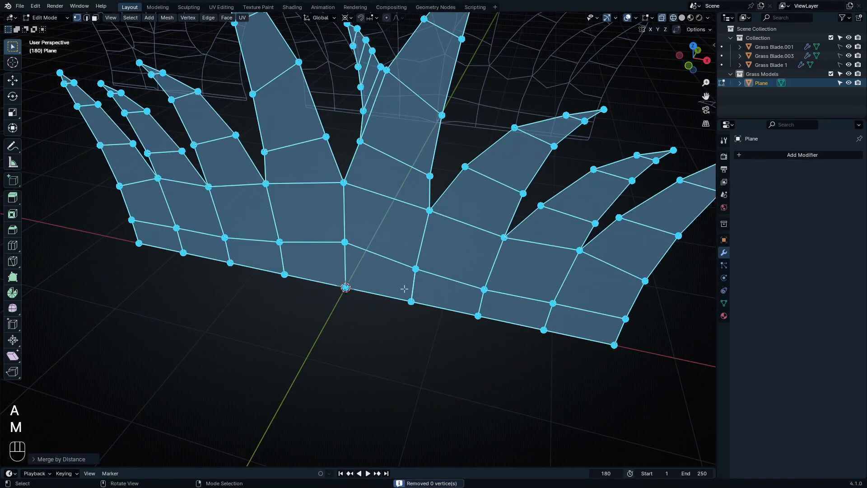
Step: Return to Object Mode and show the finished clump beside the reference models in solid shading
key("Tab")
key("shift+z")
mouse_move(467, 251)
middle_mouse_down()
mouse_move(509, 275)
mouse_move(346, 257)
mouse_move(456, 258)
mouse_move(519, 343)
middle_mouse_up()
key("Tab")
scroll(436, 257, "down", 4)
key("Tab")
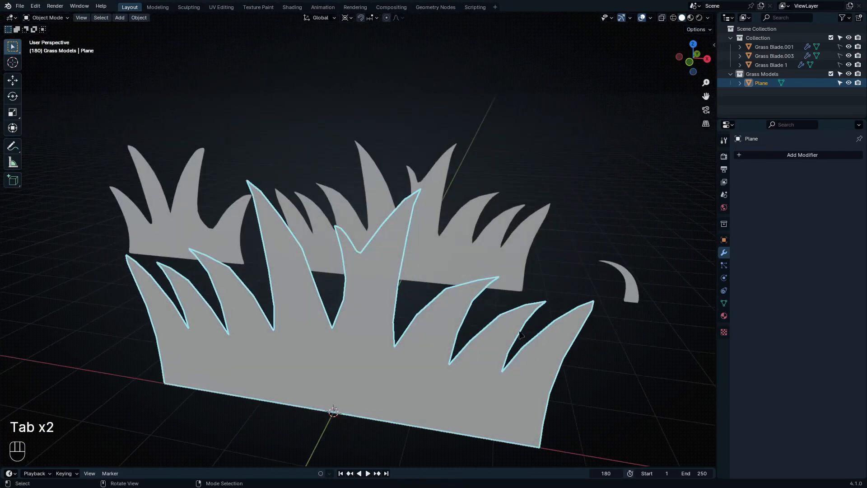
Step: Select the reference clump Grass Blade 1 to examine its Subdivision modifier settings
middle_click_drag(568, 276, 382, 339, "shift")
scroll(384, 307, "up", 8)
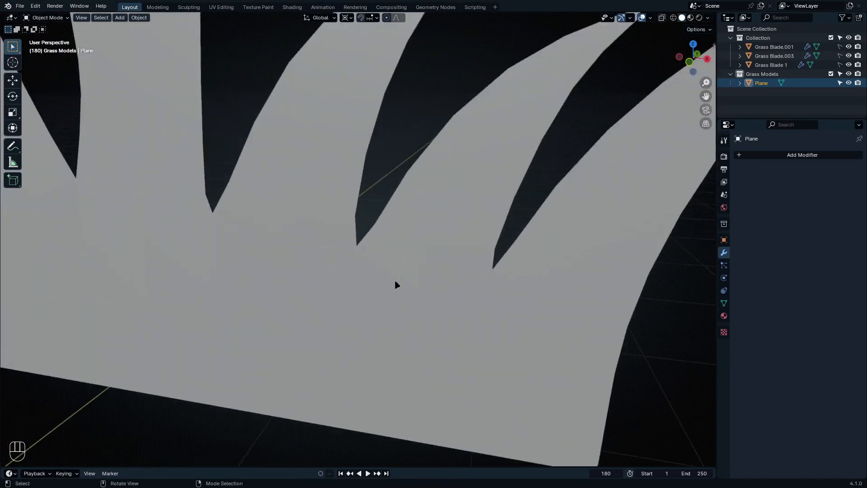
scroll(420, 273, "down", 2)
left_click(472, 257)
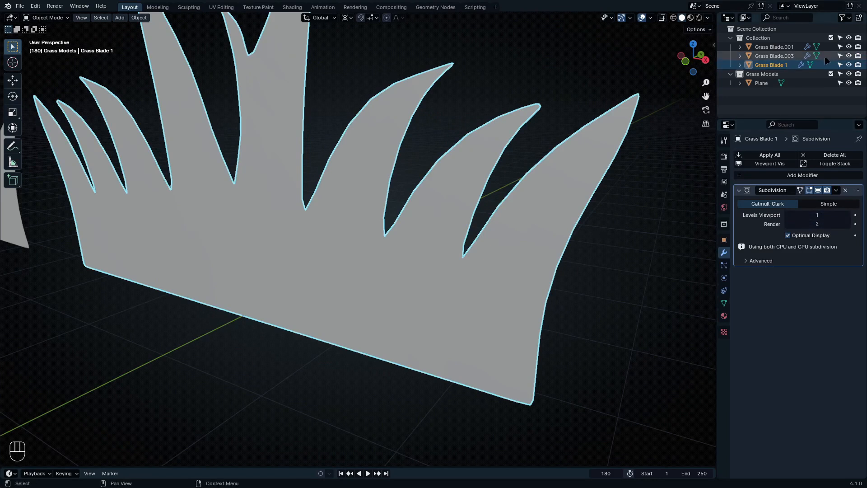
Step: Make the reference grass objects in Collection unselectable, and select the new clump Plane to compare it with them
left_click_drag(840, 57, 839, 66)
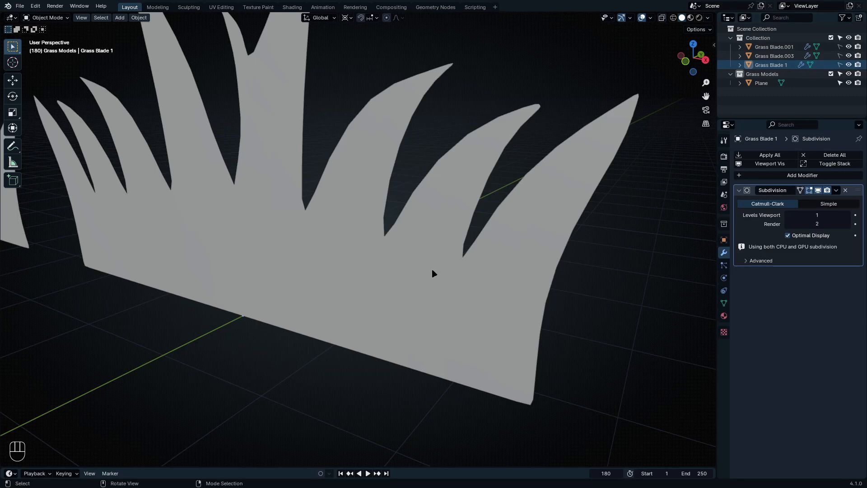
scroll(432, 271, "down", 7)
middle_click_drag(373, 329, 404, 286, "shift")
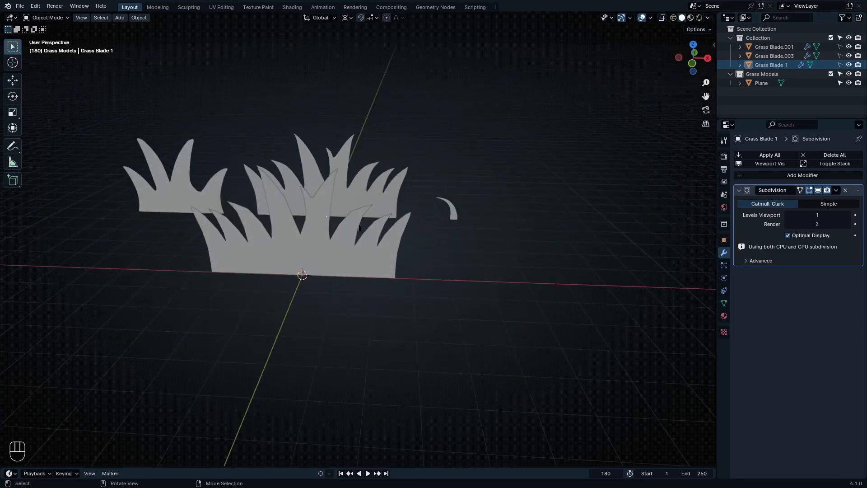
scroll(379, 266, "up", 2)
middle_click_drag(367, 253, 458, 310, "shift")
left_click(458, 310)
scroll(516, 272, "up", 4)
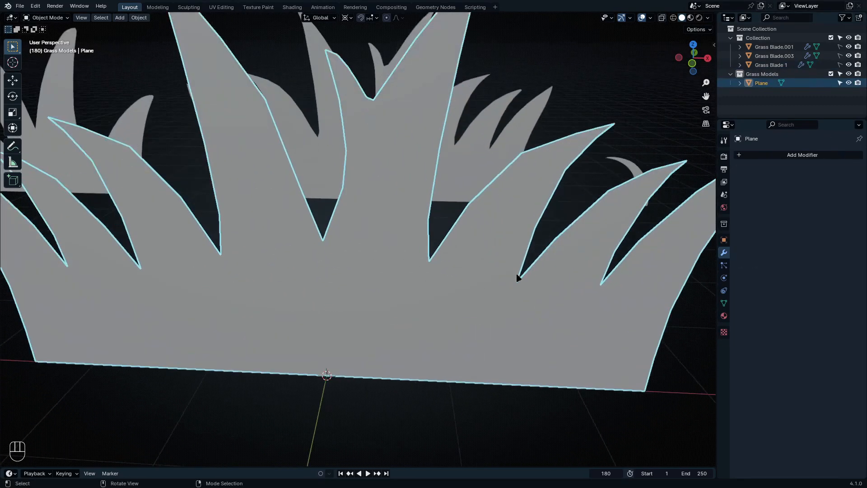
middle_click_drag(517, 273, 496, 274)
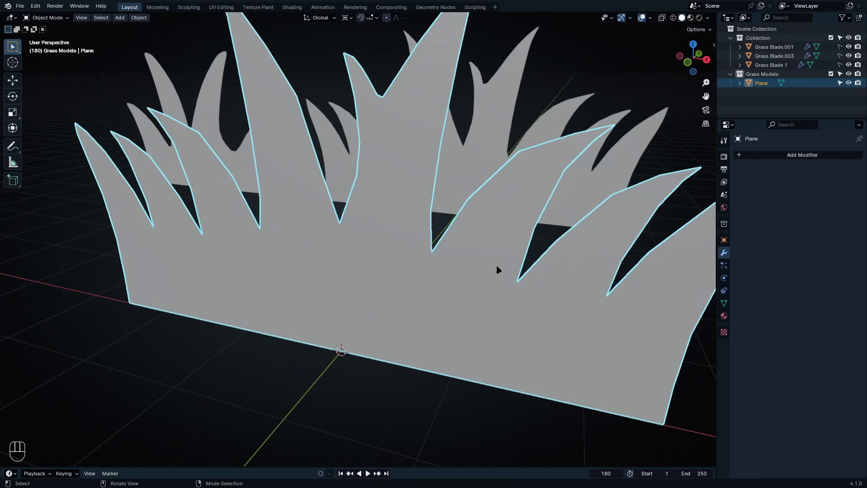
scroll(498, 269, "down", 5)
middle_click_drag(498, 270, 412, 277)
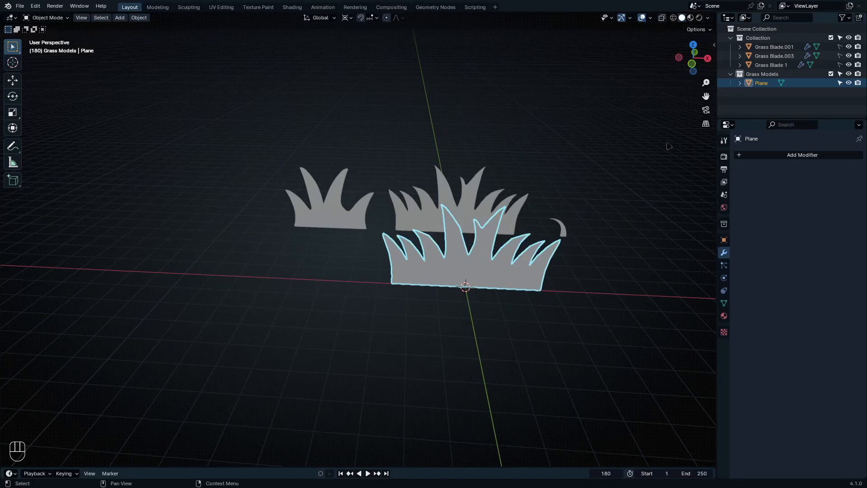
Step: Place the 3D Cursor at the middle of the single curved reference blade's base in front view
key("KP_1")
scroll(586, 314, "up", 6)
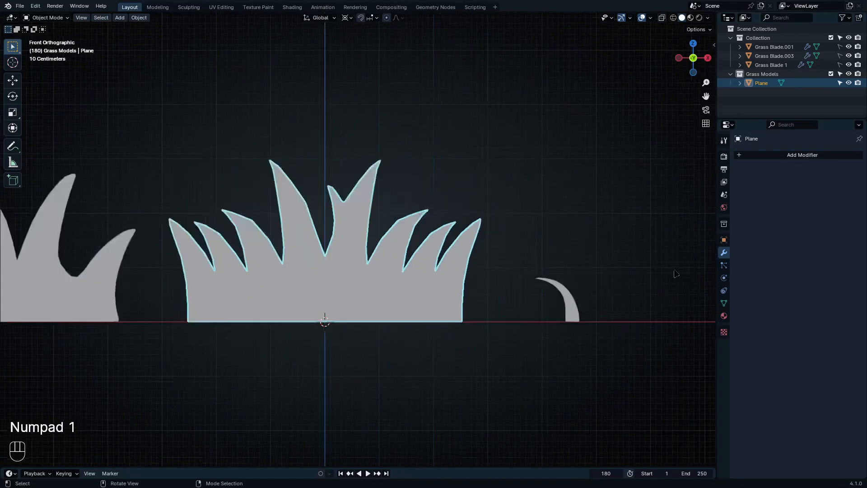
scroll(521, 320, "up", 4)
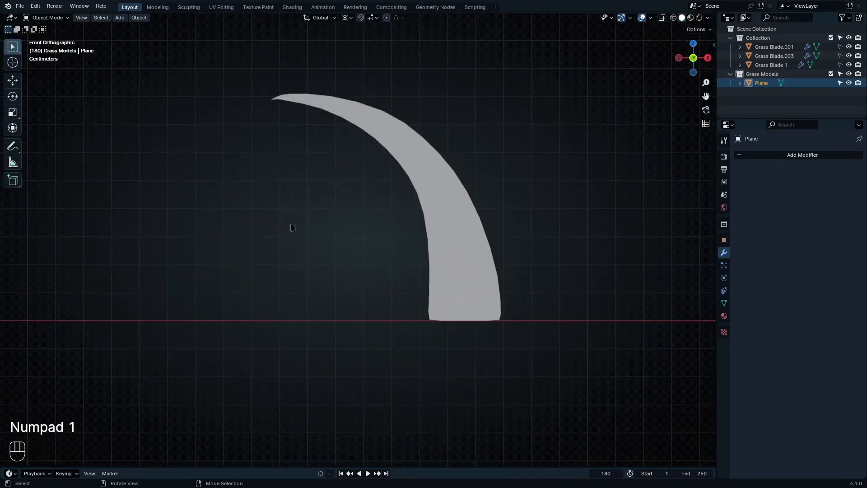
left_click(12, 64)
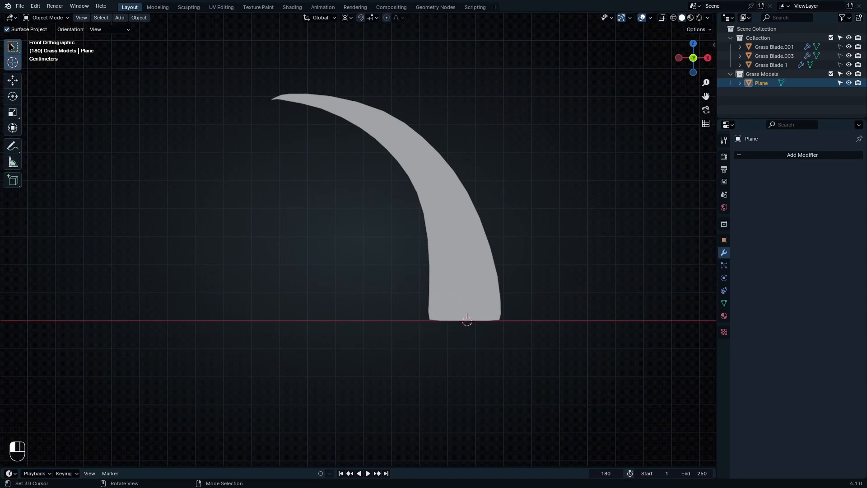
left_click(12, 46)
Step: Add a plane at the 3D Cursor in wireframe shading and rotate its mesh 90° about X
key("shift+z")
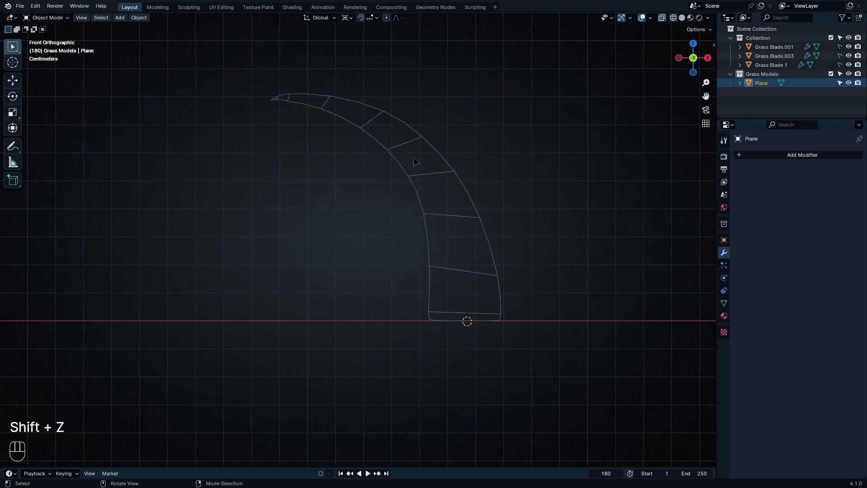
key("shift+a")
mouse_move(418, 158)
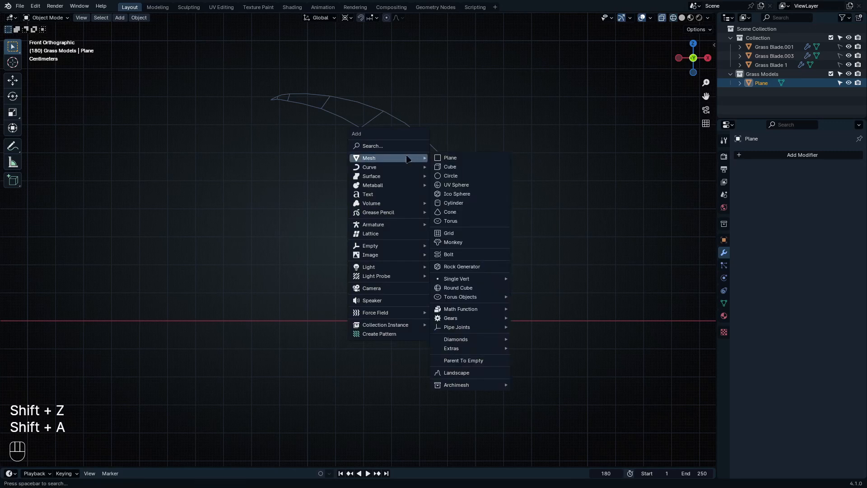
left_click(489, 158)
key("Tab")
type("r")
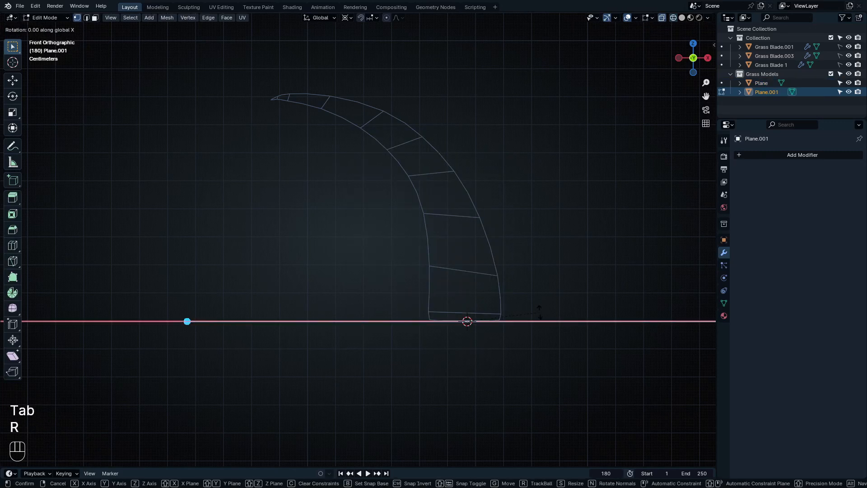
type("90")
key("Return")
left_click(541, 312)
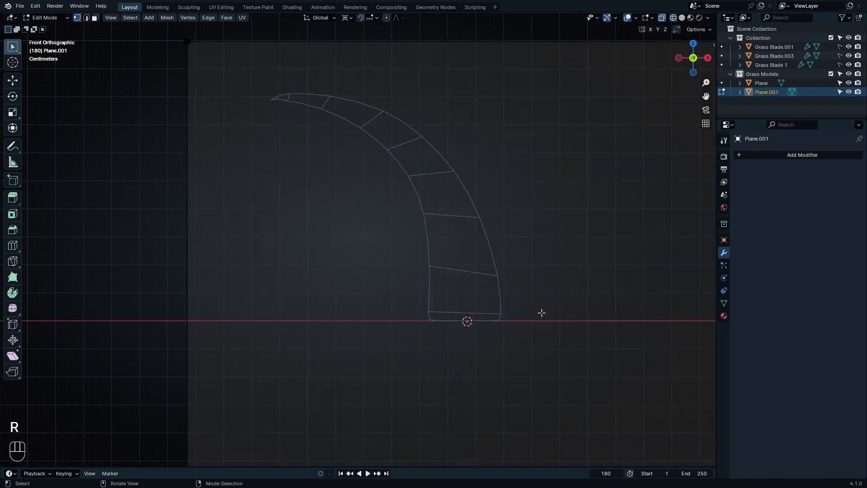
Step: Scale the plane to about the reference blade's base width and move it up along Z onto the ground line
scroll(541, 312, "down", 2)
key("a")
scroll(538, 315, "up", 3)
key("s")
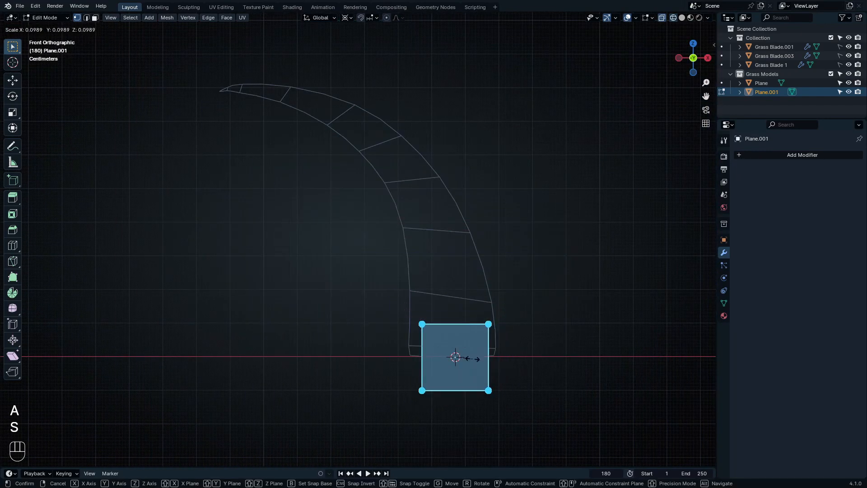
left_click(480, 360)
key("s")
left_click(511, 364)
key("g")
key("z")
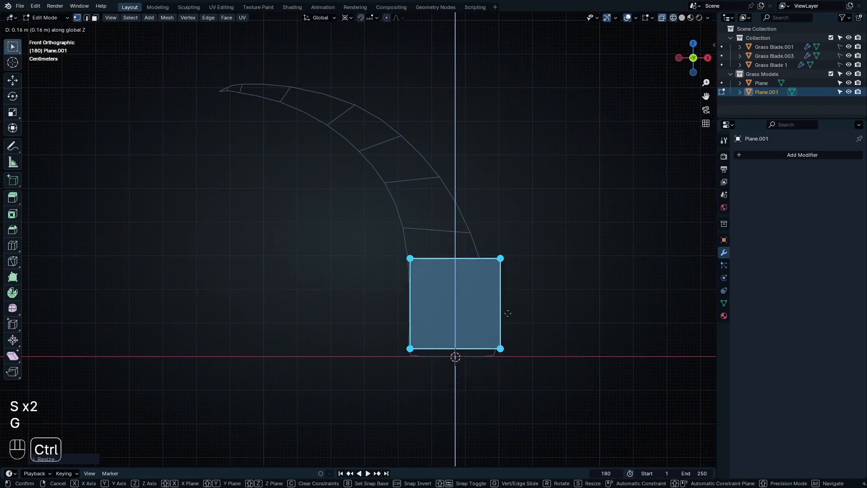
left_click(508, 321)
Step: Trace the curved reference blade up to its tip with the plane's vertices and return to Object Mode
left_click_drag(382, 245, 519, 294)
key("g")
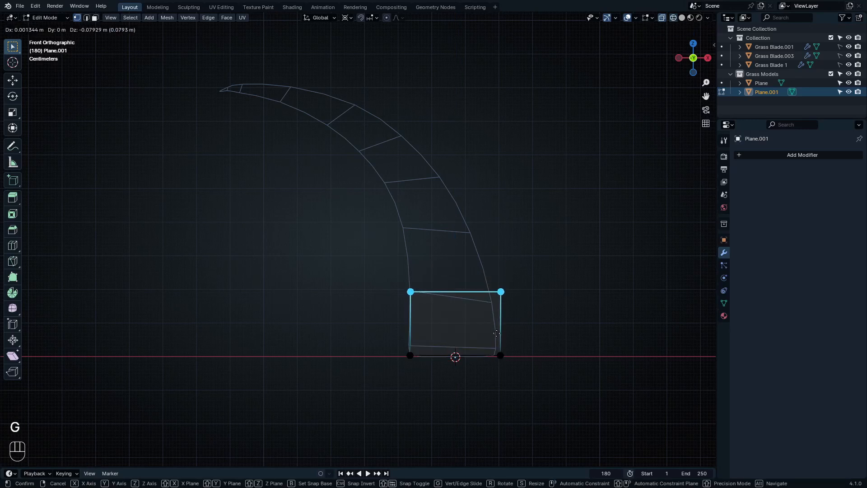
left_click(497, 333)
left_click_drag(467, 269, 553, 314)
key("g")
key("Tab")
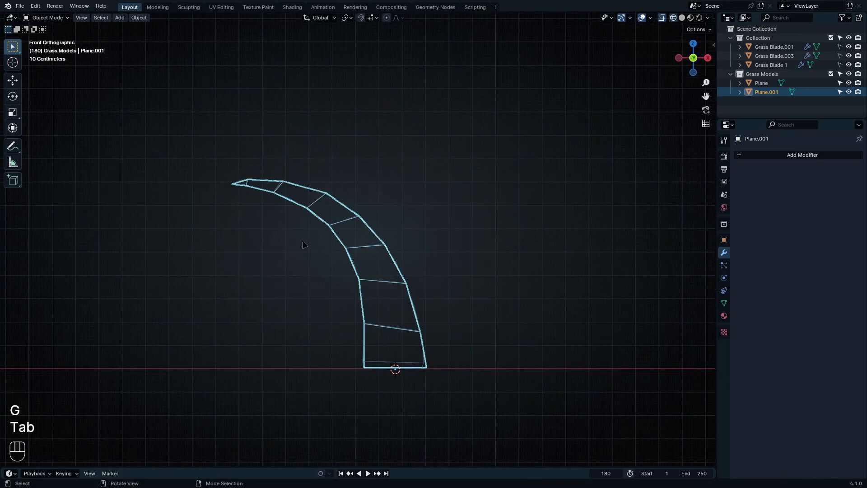
Step: Move the traced blade forward along Y in solid shading, in line with the finished clump
key("shift+z")
middle_click_drag(338, 257, 352, 259)
middle_click_drag(404, 281, 424, 281)
scroll(425, 281, "down", 5)
key("g")
key("y")
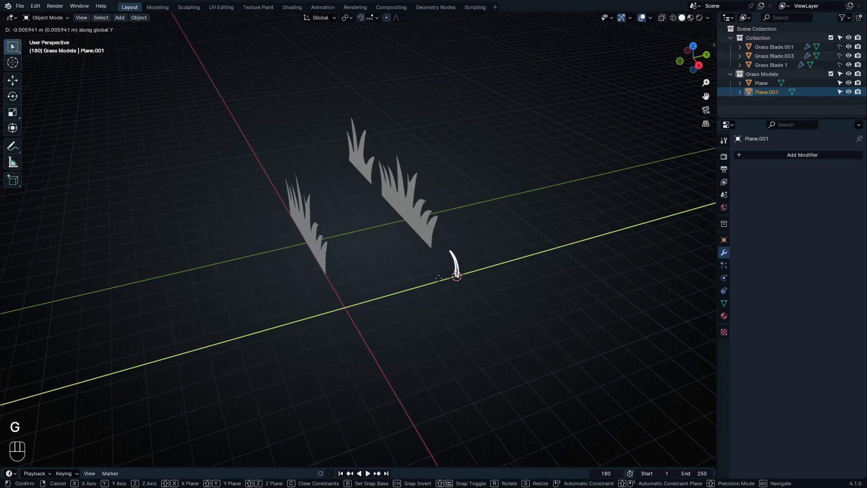
left_click(335, 313)
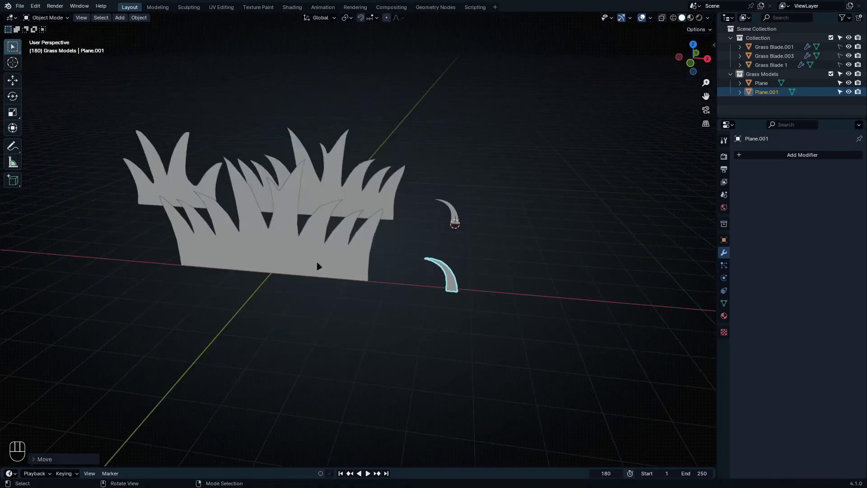
Step: Place the 3D Cursor at the middle of the four-blade reference clump's base in front view
key("KP_1")
middle_click_drag(177, 272, 212, 266, "shift")
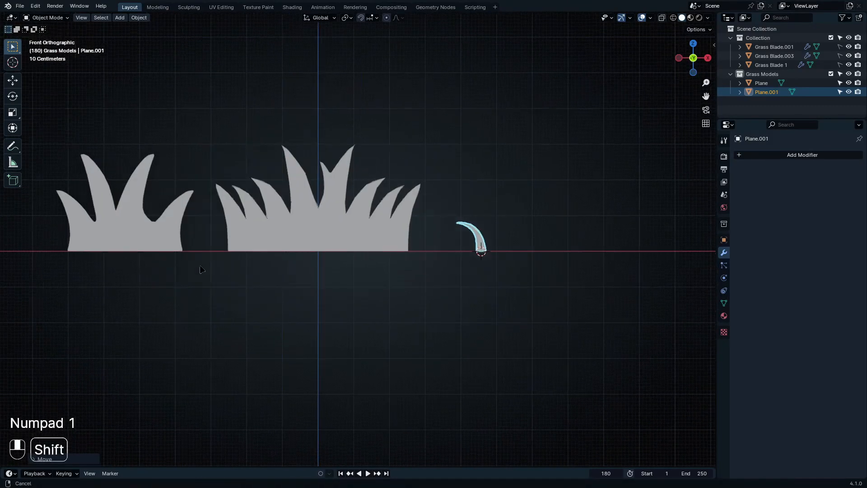
scroll(246, 246, "up", 5)
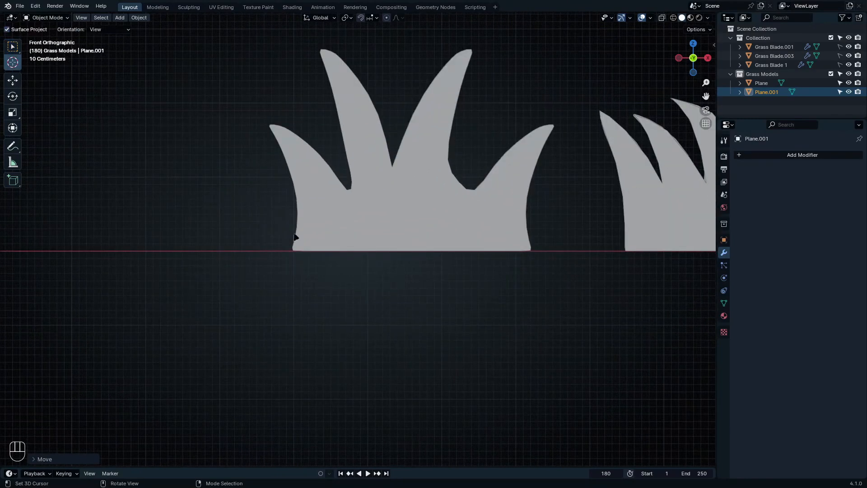
middle_click_drag(469, 207, 455, 232)
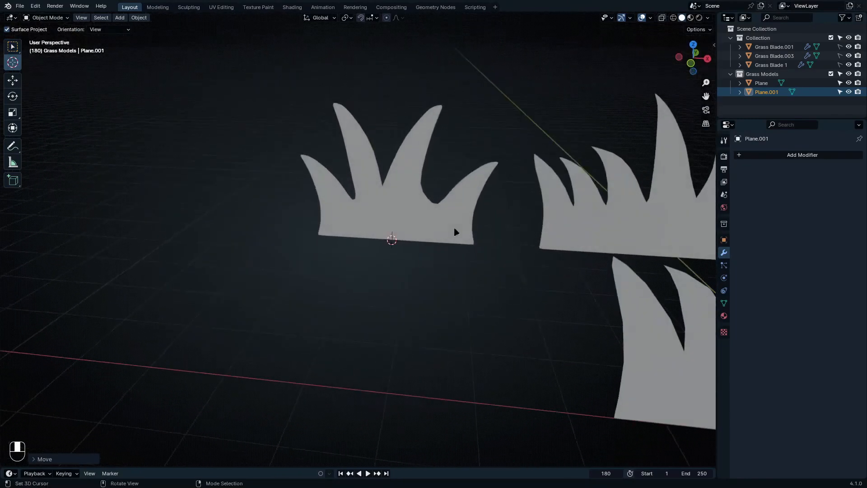
key("KP_1")
scroll(416, 239, "up", 3)
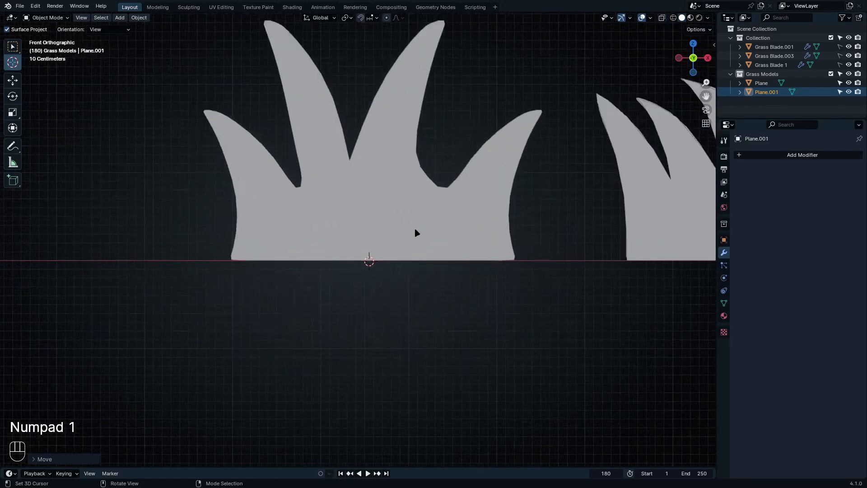
Step: Add a plane at the four-blade clump's base and rotate its mesh 90° about X
key("shift+a")
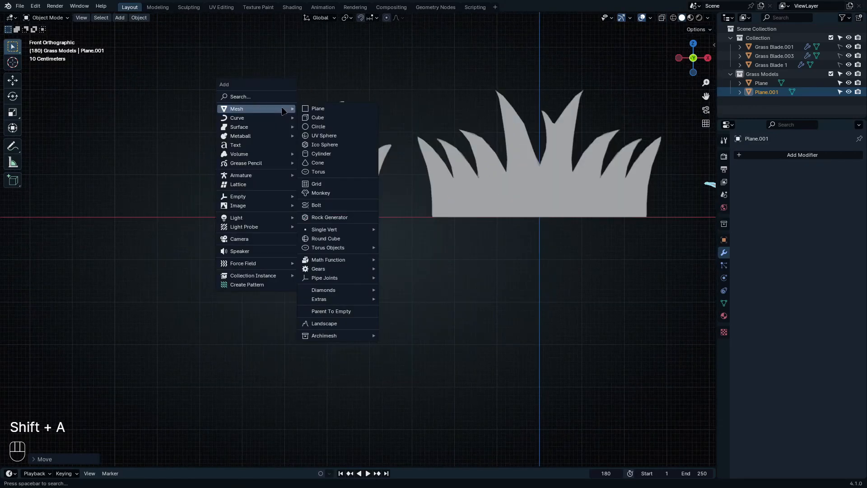
left_click(317, 109)
key("Tab")
key("r")
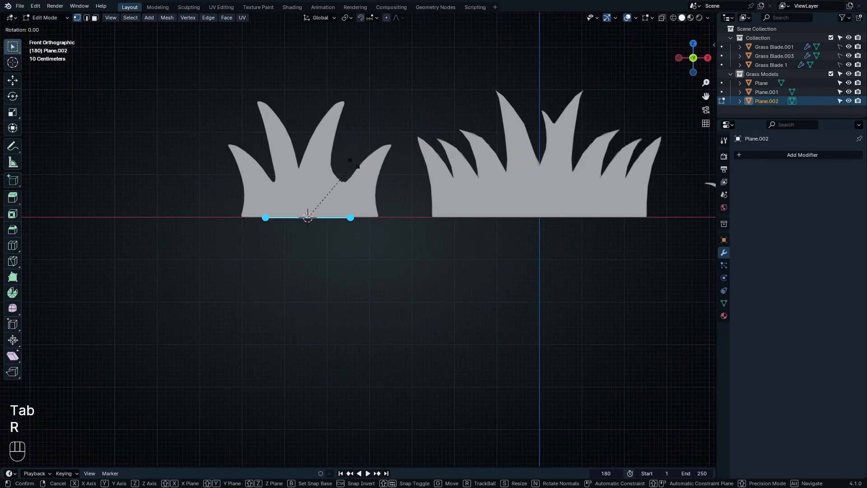
type("x0")
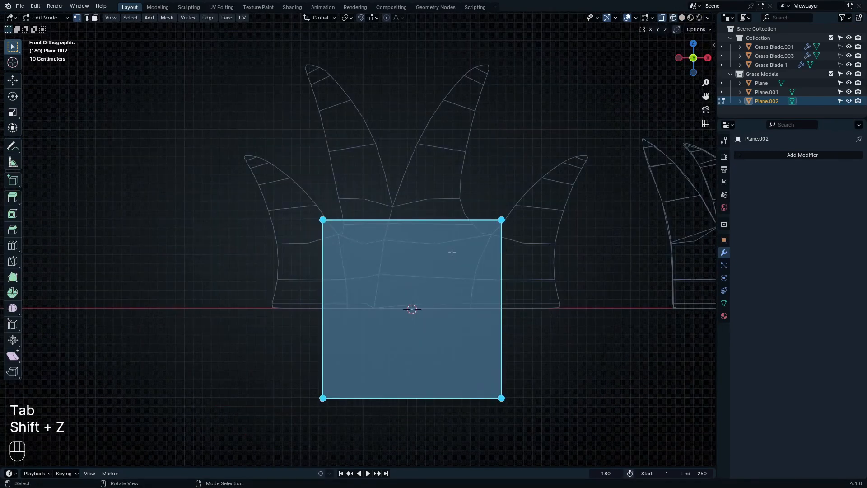
Step: Scale the new plane down and move it along Z and X onto the base of the clump's rightmost blade
scroll(452, 252, "up", 1)
key("s")
left_click(426, 335)
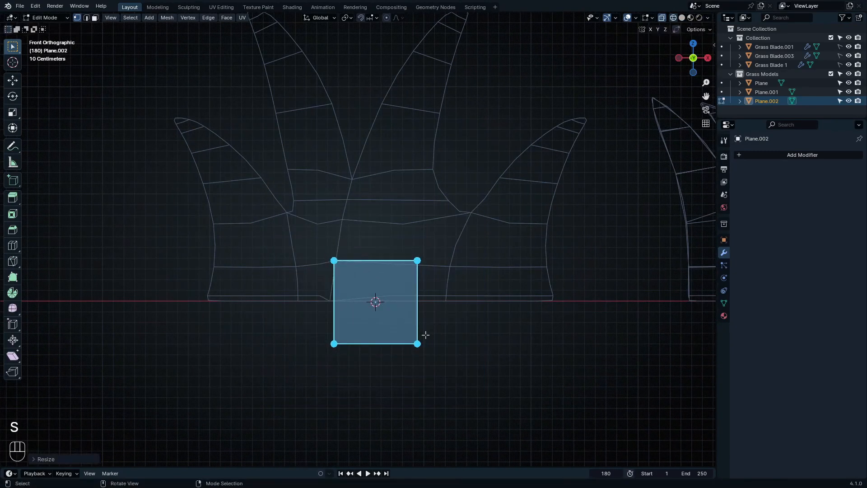
key("g")
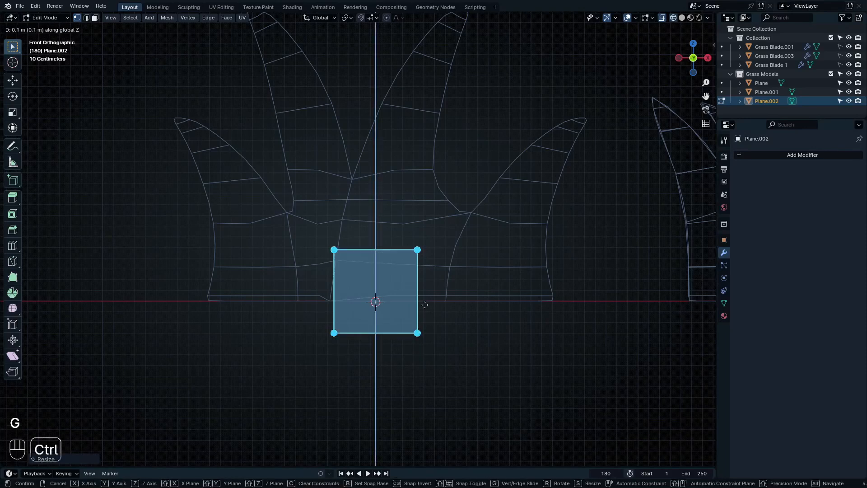
left_click(420, 292)
key("g")
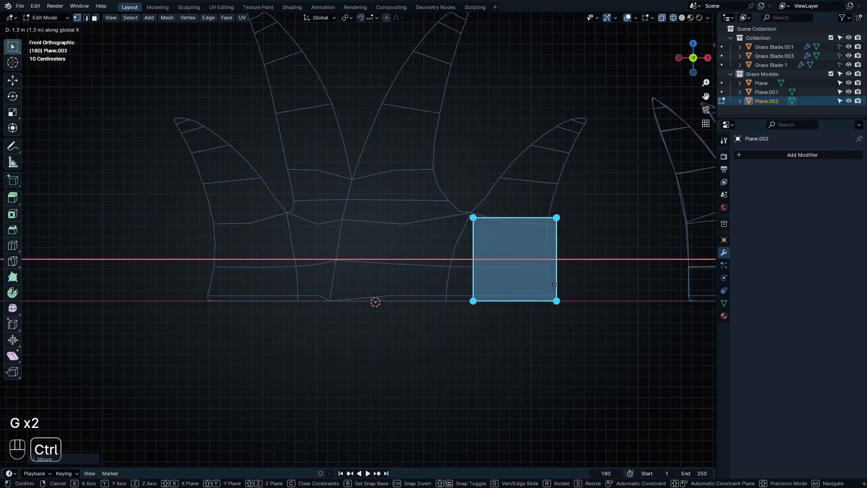
left_click(548, 282)
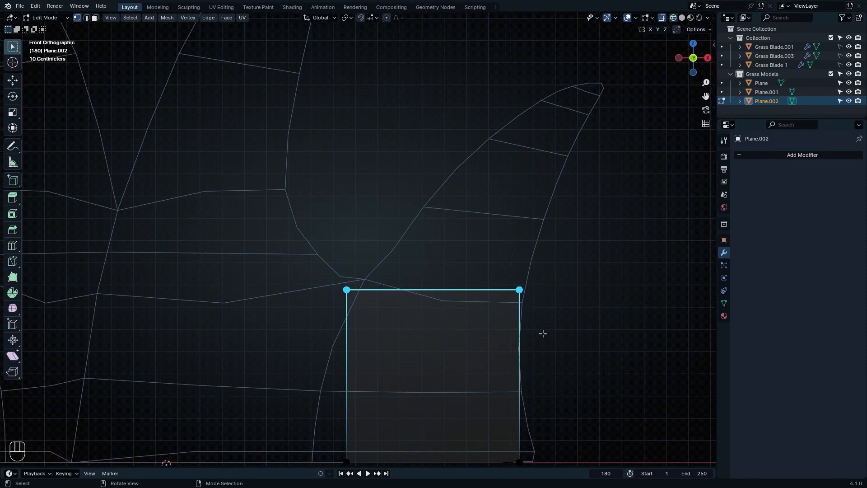
Step: Move the plane's upper-left vertex to the notch beside the right blade and add a horizontal loop cut along the lower reference line
left_click_drag(279, 254, 379, 327)
key("g")
left_click(400, 302)
middle_click_drag(436, 354, 432, 288, "shift")
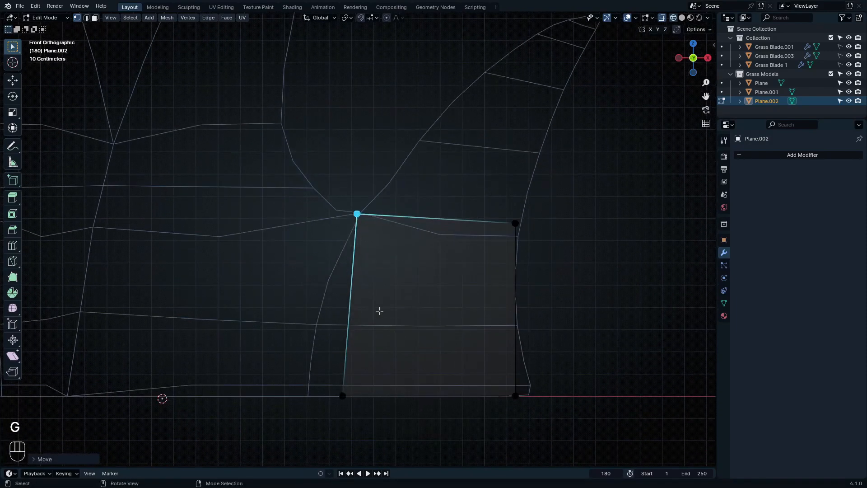
key("ctrl+r")
left_click(505, 321)
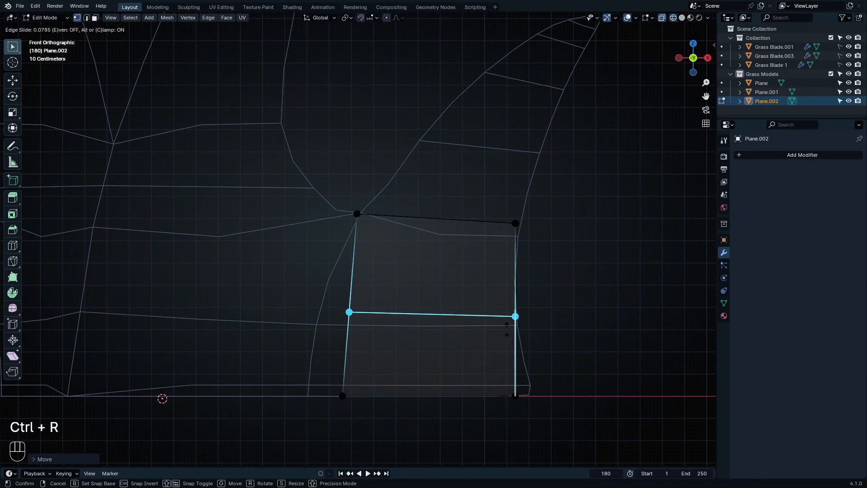
left_click(508, 335)
Step: Fit the loop's left vertex, both bottom vertices and the upper-right vertex to the reference blade's outline
left_click_drag(279, 292, 368, 344)
key("g")
left_click(339, 345)
left_click_drag(327, 378, 375, 425)
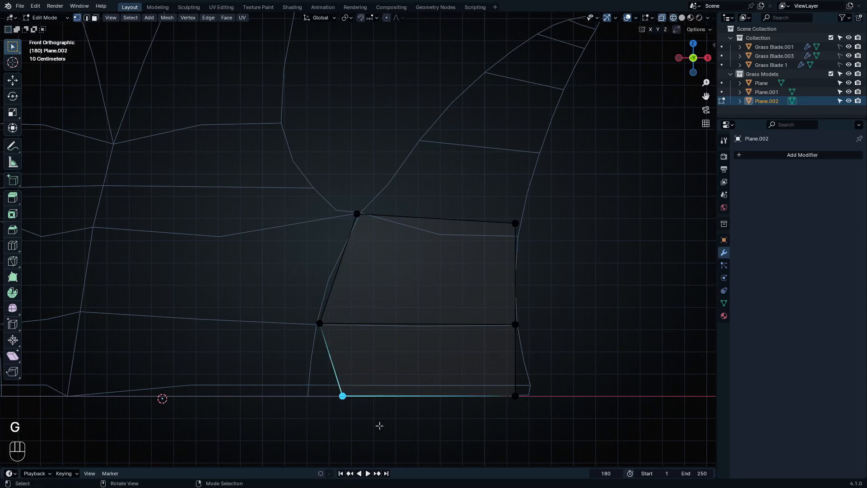
key("g")
left_click(407, 417)
left_click_drag(494, 377, 540, 423)
key("g")
left_click(547, 420)
left_click_drag(495, 200, 537, 242)
key("g")
left_click(542, 254)
Step: Extrude the plane's top edge up the right reference blade and fit both new vertices to its outline at the next reference line
middle_click_drag(498, 198, 458, 265, "shift")
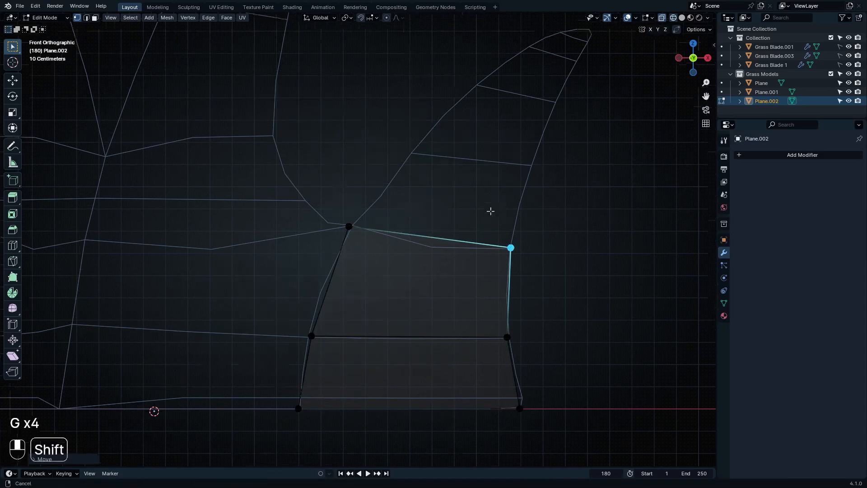
left_click_drag(228, 206, 553, 314)
middle_click_drag(546, 304, 535, 386, "shift")
key("e")
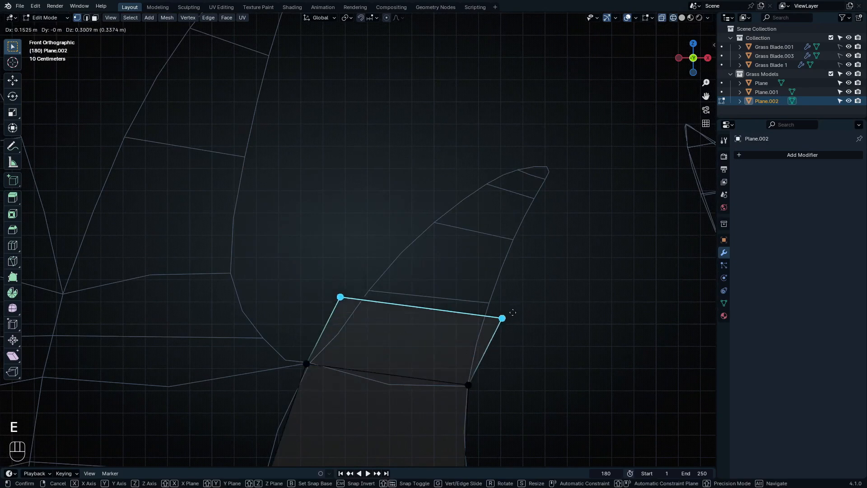
left_click(513, 305)
left_click_drag(303, 224, 384, 306)
key("d")
key("g")
left_click(409, 313)
left_click_drag(448, 291, 519, 327)
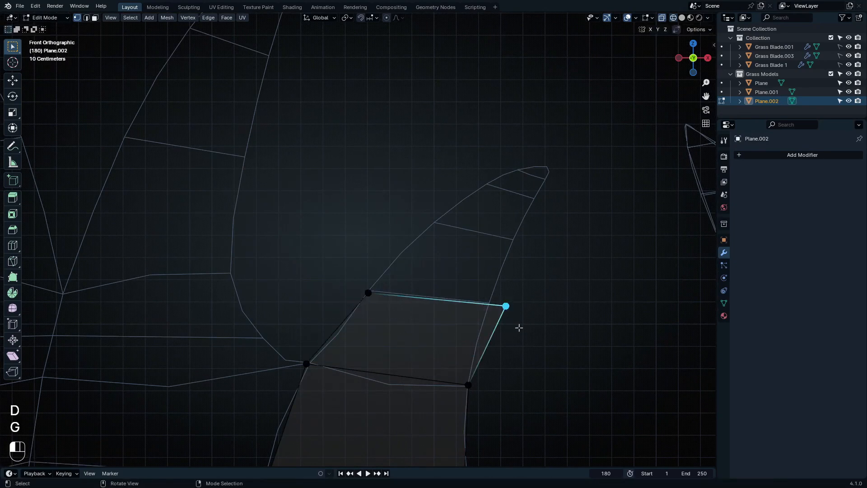
key("g")
left_click(502, 324)
Step: Extrude another segment up the right blade and fit its right vertex to the reference outline
left_click(379, 300, "shift")
key("e")
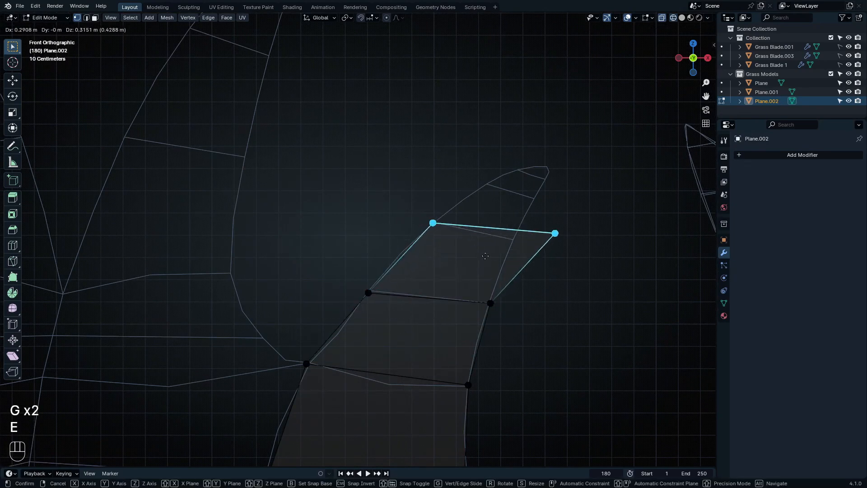
left_click(487, 254)
left_click(555, 232)
key("g")
left_click(515, 253)
Step: Extrude two more segments toward the right blade's tip, scaling each end edge down to the reference width
left_click_drag(371, 172, 581, 267)
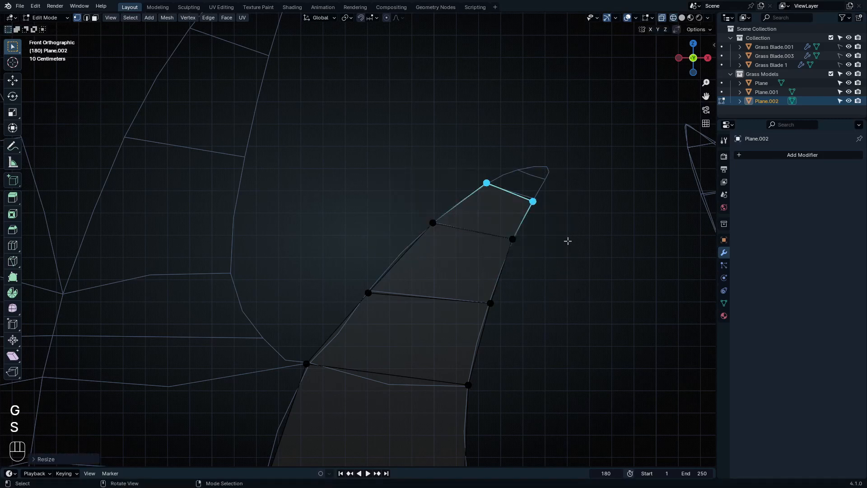
key("e")
left_click(574, 236)
key("s")
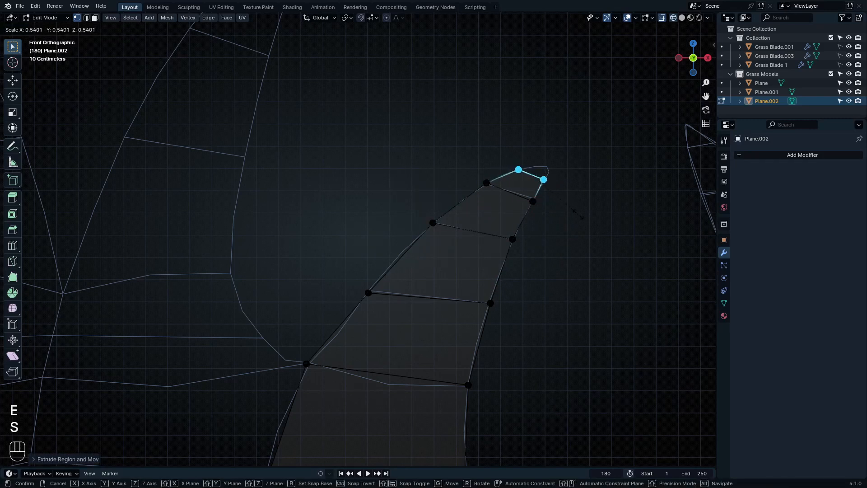
left_click(582, 217)
Step: Extrude the last edge to the right blade's tip and collapse it to a point by scaling it to 0
key("e")
left_click(592, 211)
key("s")
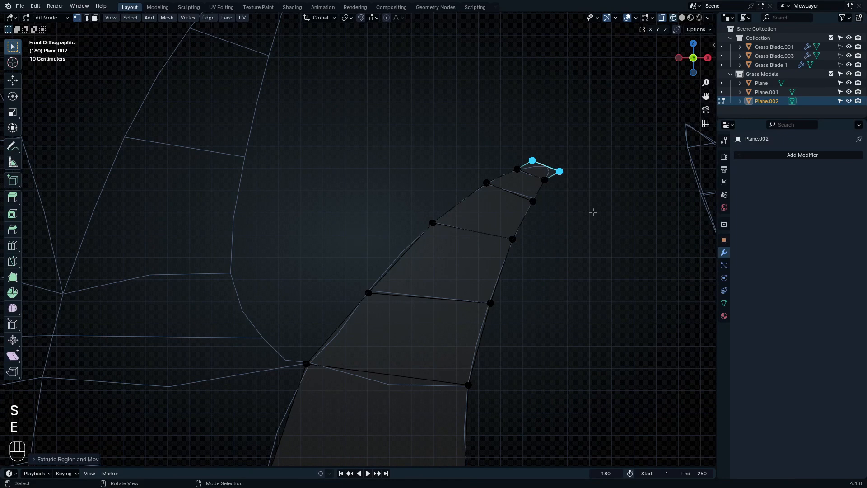
key("x")
right_click(592, 211)
key("s")
key("0")
left_click(593, 211)
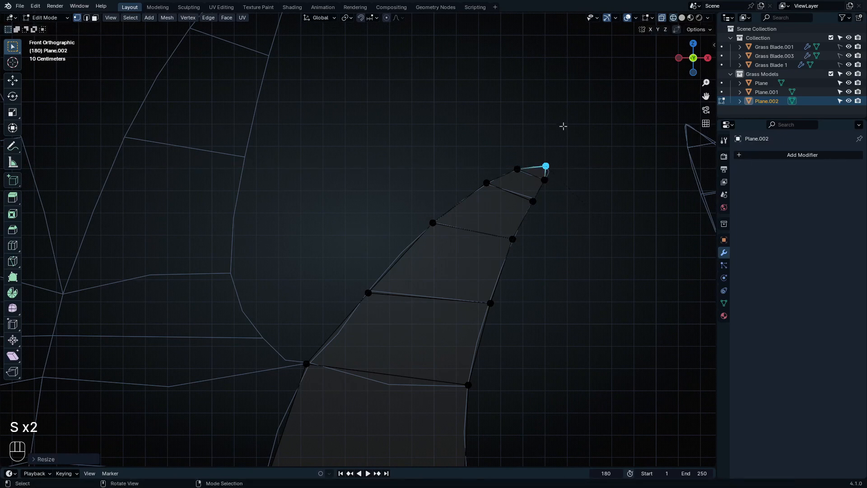
Step: Duplicate the finished right blade's mesh and place the copy over the inner right reference blade
scroll(553, 144, "up", 9)
scroll(496, 296, "down", 5)
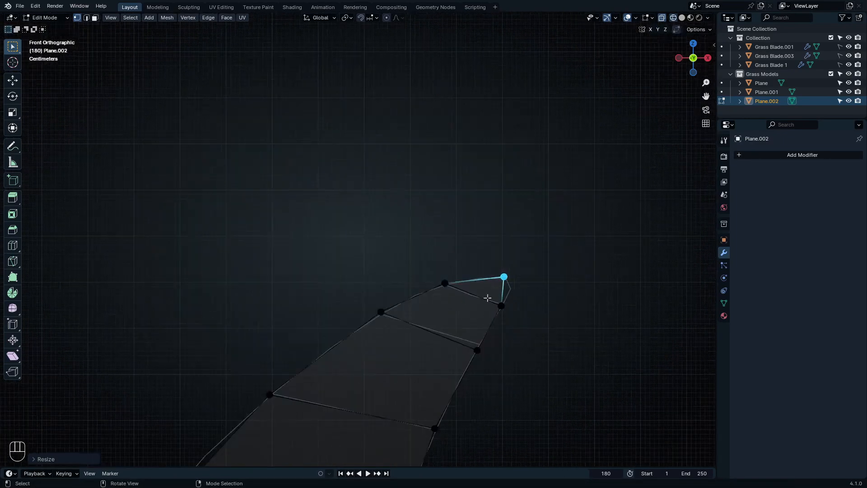
scroll(426, 294, "down", 4)
middle_click_drag(377, 416, 472, 293, "shift")
scroll(431, 234, "down", 6)
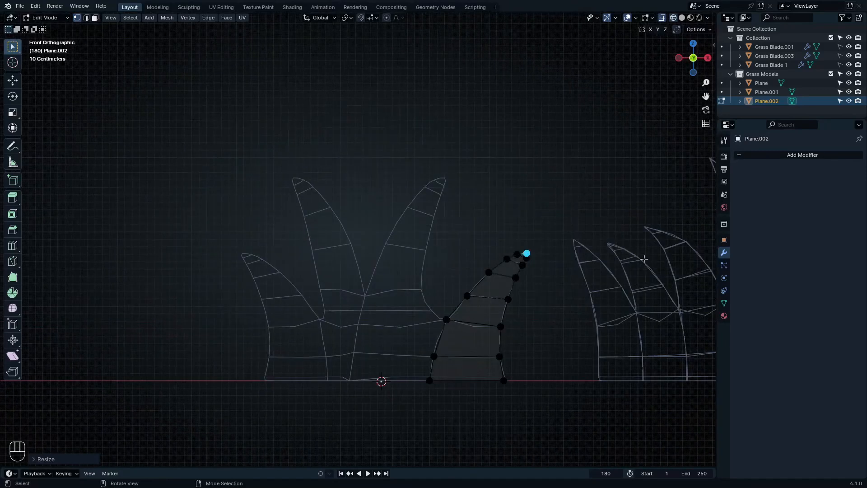
key("a")
key("shift+d")
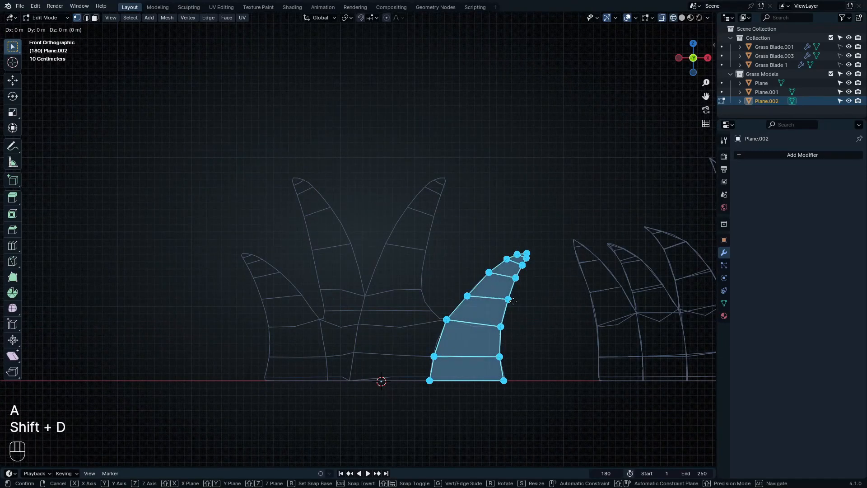
left_click(419, 298)
Step: Stretch the duplicated blade along Z and move it up to match the taller inner reference blade
key("s")
key("z")
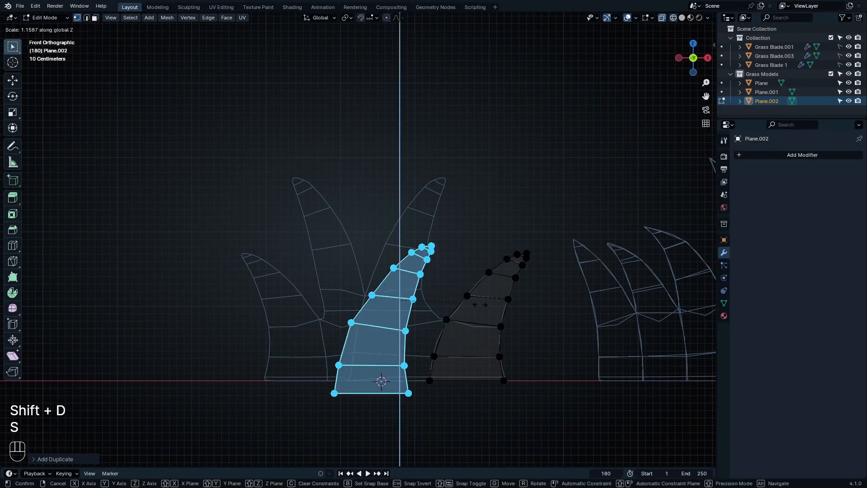
left_click(511, 311)
key("g")
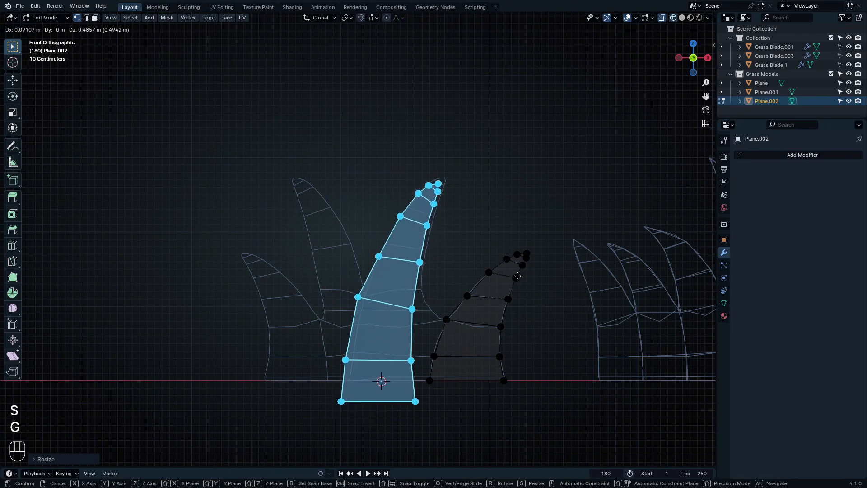
left_click(518, 275)
Step: Raise the inner blade's lower loop to the reference line level with the notches and its bottom edge to the ground line
scroll(469, 334, "up", 3)
middle_click_drag(422, 364, 505, 296, "shift")
left_click_drag(327, 294, 470, 329)
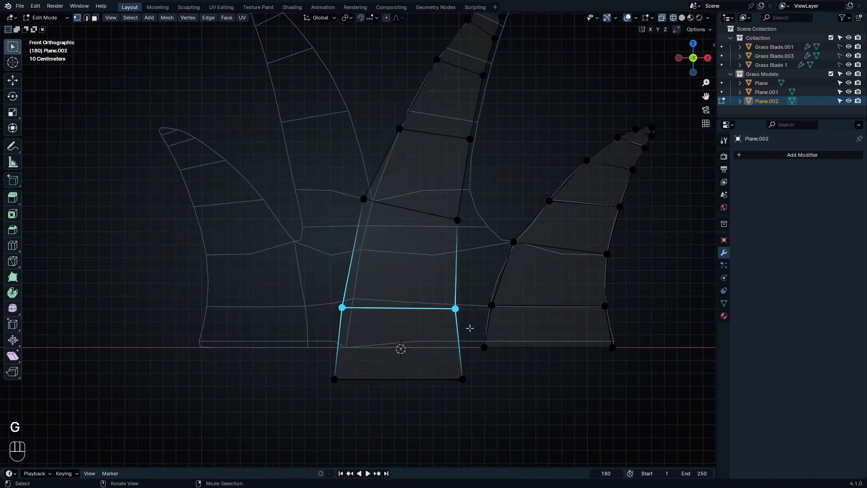
key("g")
left_click(448, 300)
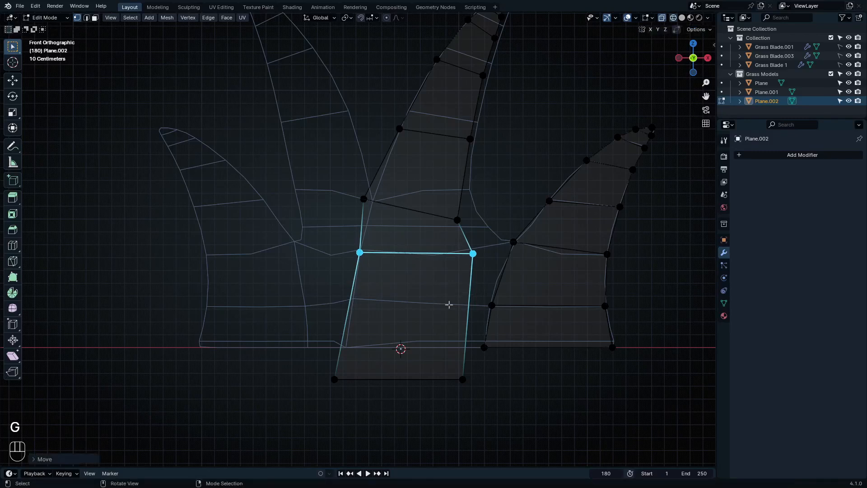
left_click_drag(321, 367, 453, 414)
left_click_drag(338, 344, 469, 402)
key("g")
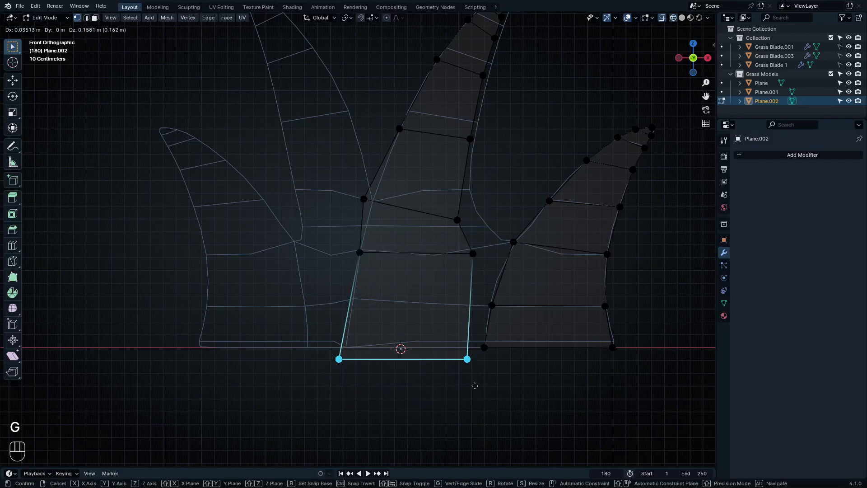
left_click(476, 371)
Step: Move the inner blade's bottom-right vertex onto the bottom-left corner of the right blade
scroll(476, 371, "up", 5)
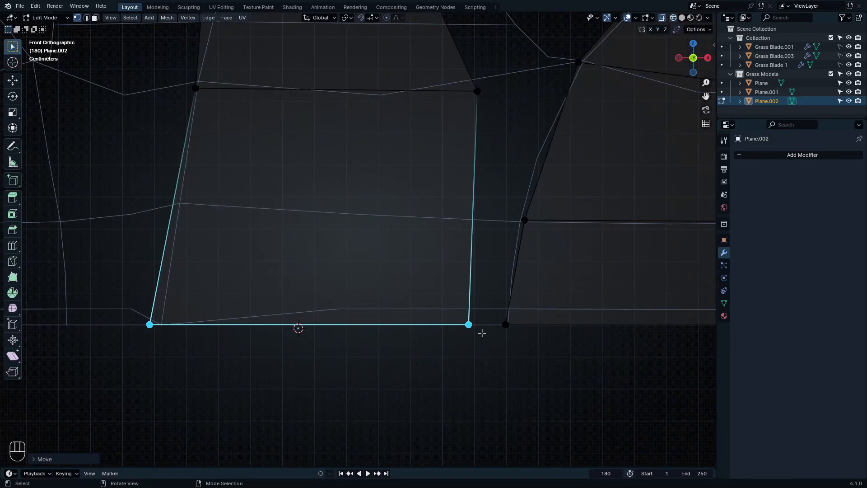
key("g")
scroll(466, 326, "up", 6)
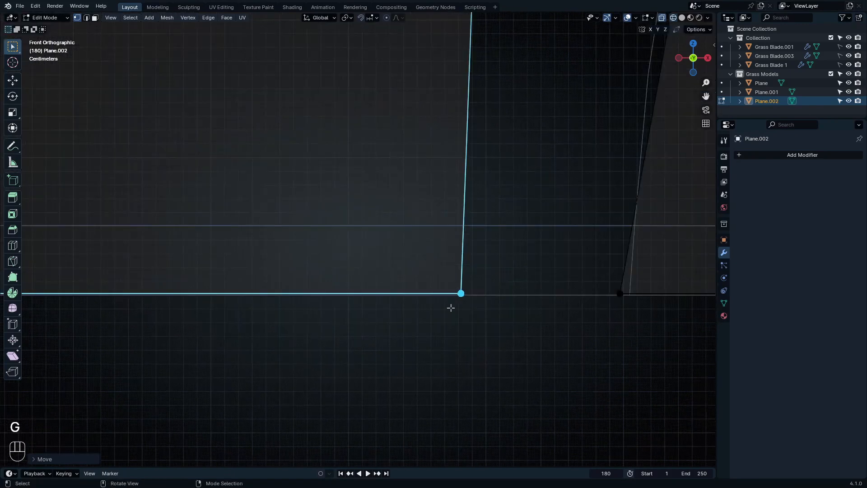
key("g")
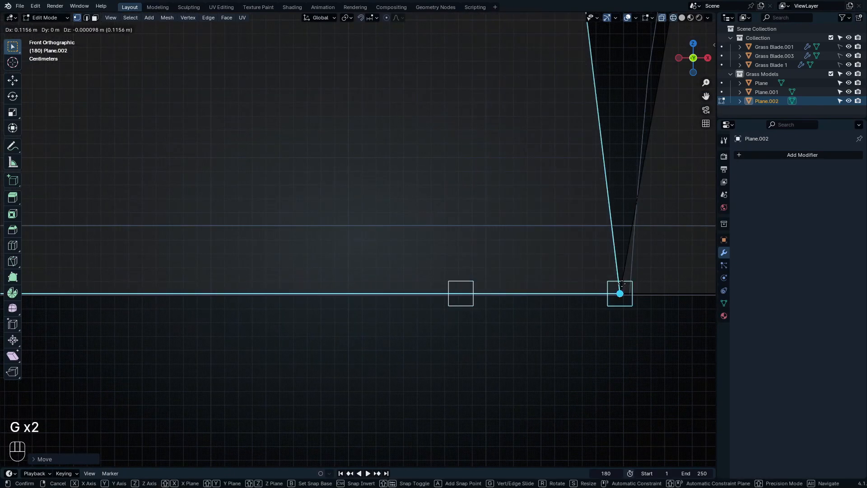
left_click(623, 289)
Step: Lower the inner blade's loop to the lower reference line and move its right vertex onto the right blade's matching loop vertex
scroll(597, 227, "down", 7)
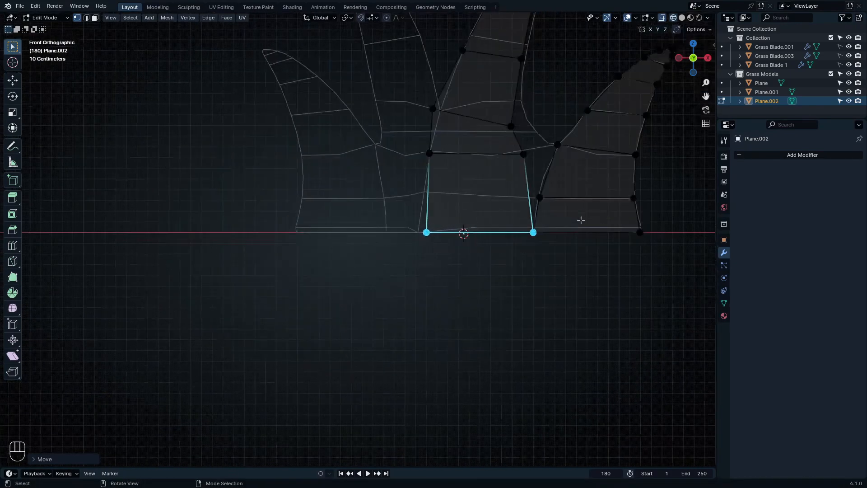
left_click(473, 325)
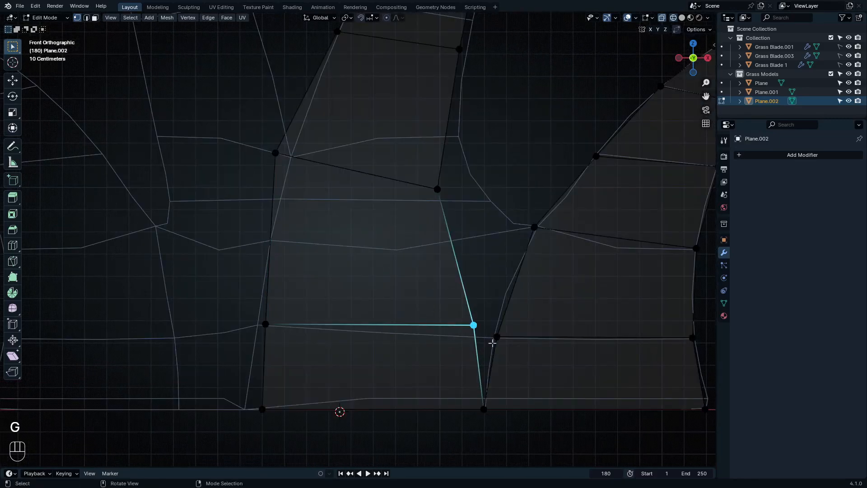
scroll(477, 339, "up", 9)
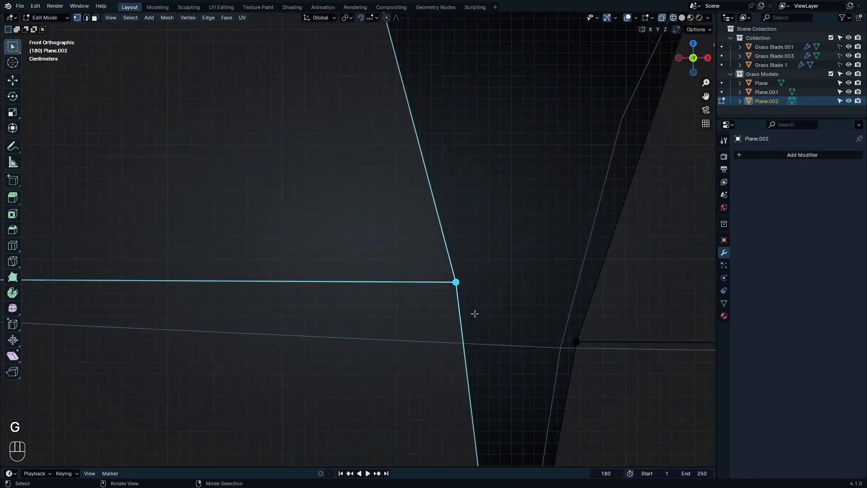
key("g")
left_click(576, 341)
Step: Move the inner blade's next right-side vertex onto the notch vertex shared with the right blade
scroll(431, 333, "down", 7)
middle_click_drag(480, 218, 537, 331, "shift")
scroll(474, 189, "up", 2)
left_click(474, 182)
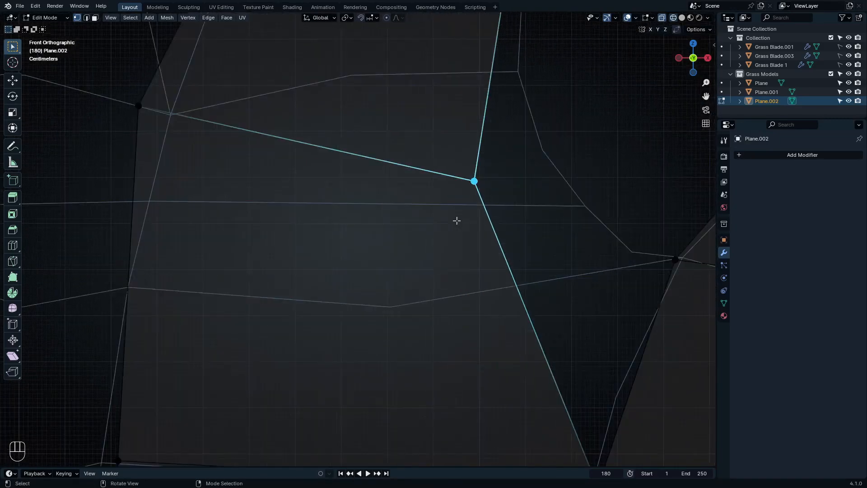
key("g")
left_click(672, 258)
scroll(517, 244, "down", 5)
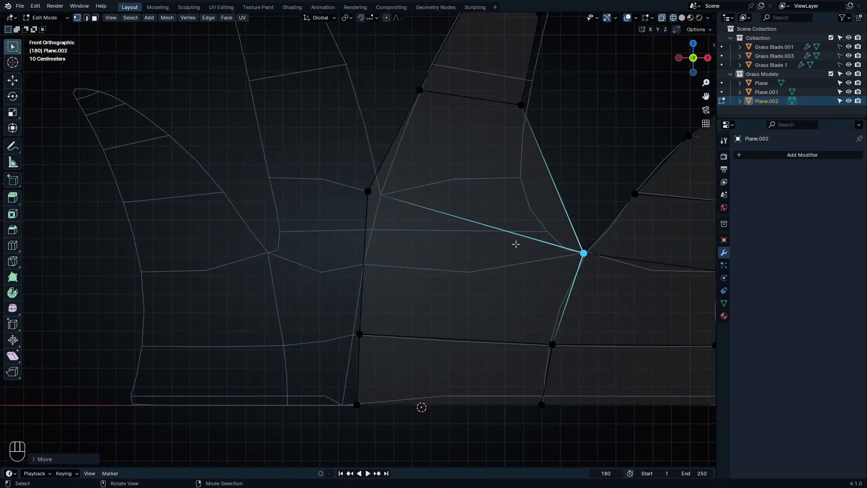
Step: Lower the left vertex opposite the notch onto the reference clump's central line
middle_click_drag(338, 176, 366, 259, "shift")
scroll(366, 259, "down", 1)
left_click(388, 270)
key("g")
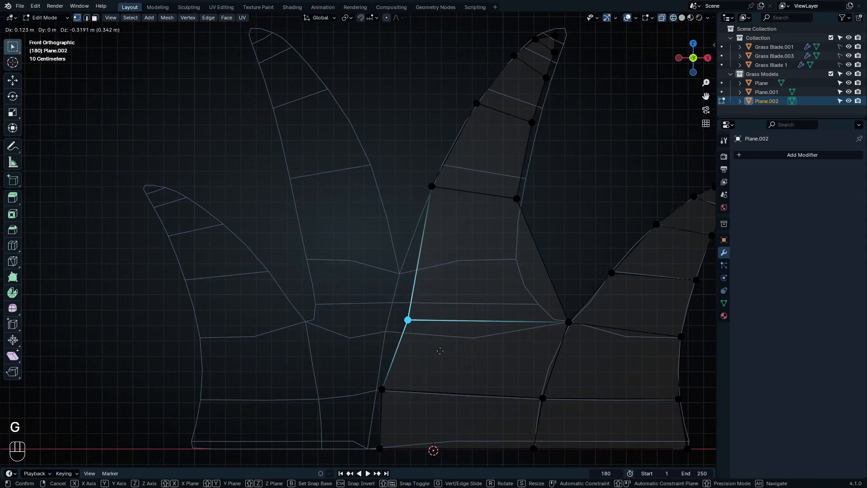
left_click(418, 363)
Step: Add a loop cut above the notch on the inner blade and fit its right and left vertices to the reference
key("ctrl+r")
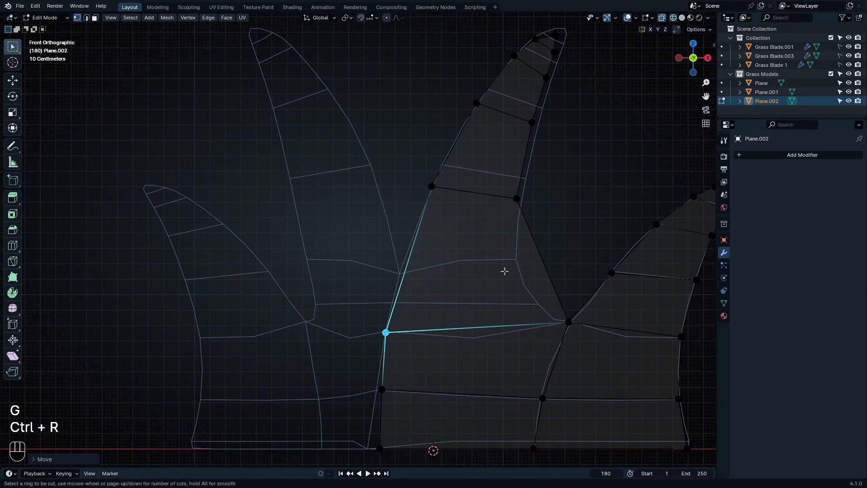
left_click(540, 268)
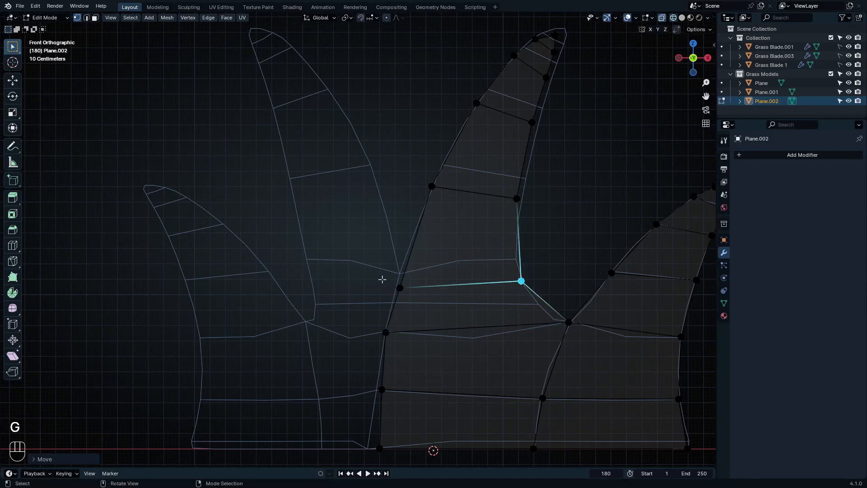
left_click(435, 299)
key("g")
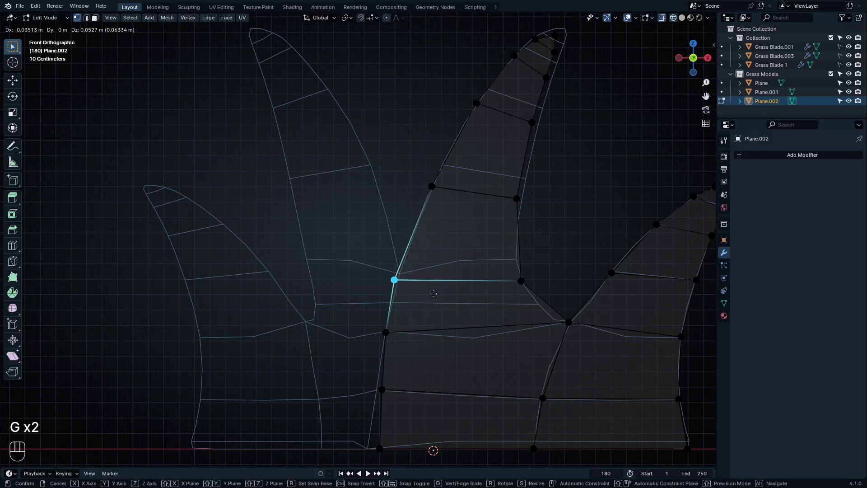
left_click(433, 293)
Step: Fit the inner blade's upper vertices and tip to the reference outline
middle_click_drag(492, 176, 387, 414, "shift")
scroll(429, 278, "up", 8)
left_click_drag(464, 226, 553, 284)
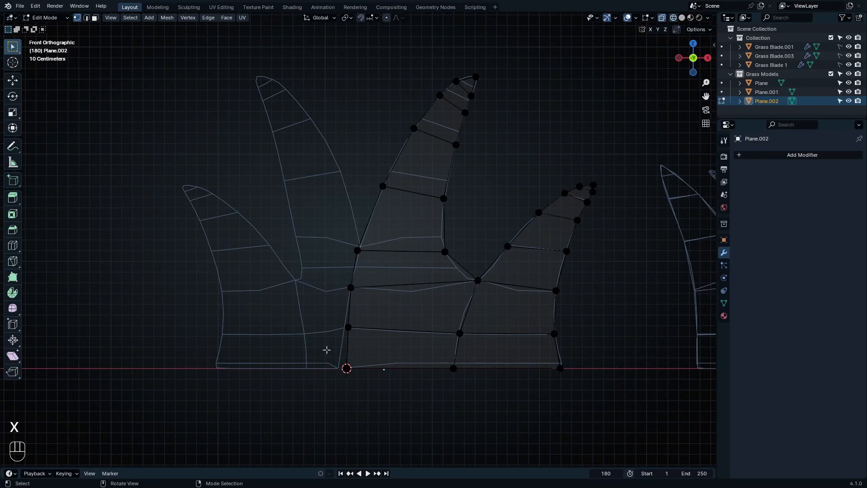
Step: Snap the 3D cursor to the inner blade's bottom-left vertex and set the transform pivot point to 3D Cursor
left_click(346, 368)
middle_click_drag(377, 335, 391, 236, "shift")
key("shift+s")
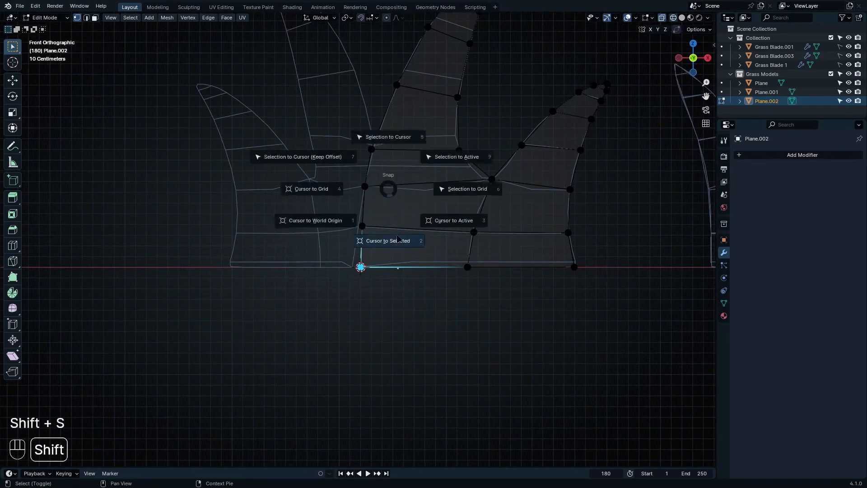
left_click(396, 270)
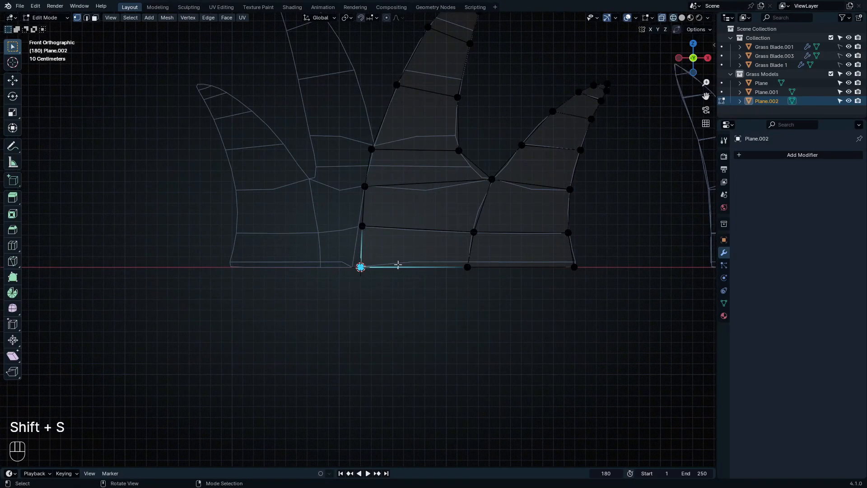
left_click(347, 18)
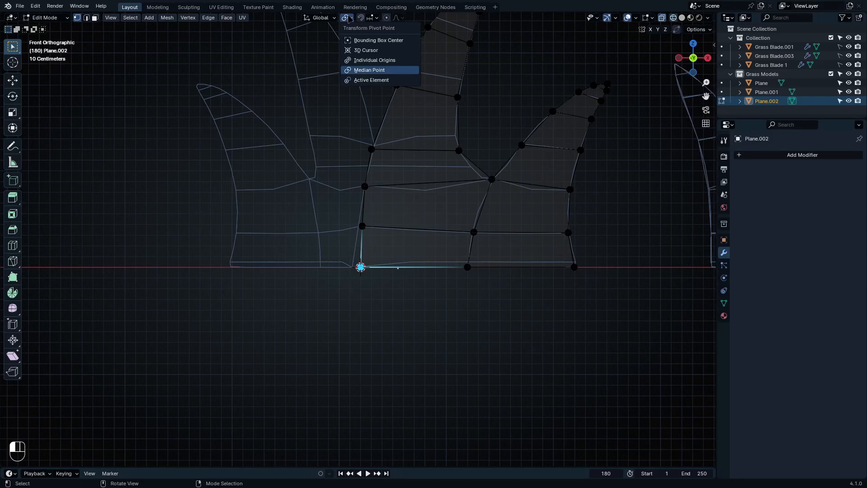
left_click(378, 52)
Step: Duplicate the whole two-blade mesh in place and mirror the copy by scaling it -1 along X
key("a")
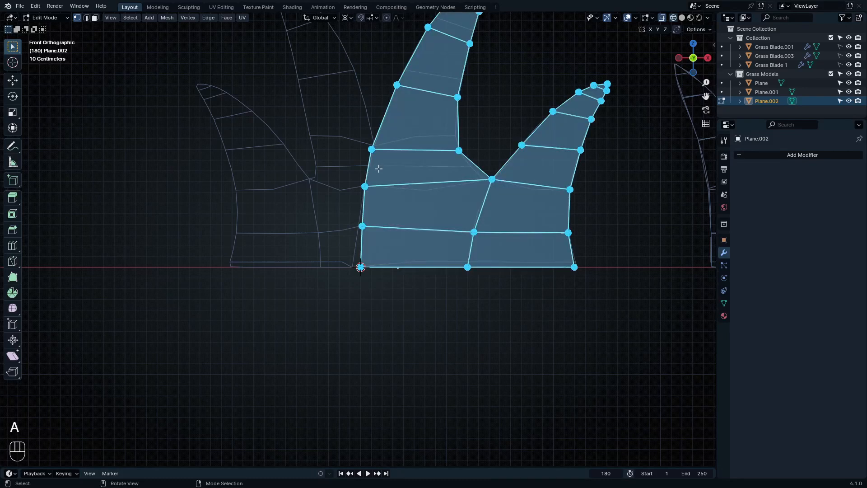
key("shift+d")
right_click(325, 162)
type("sx")
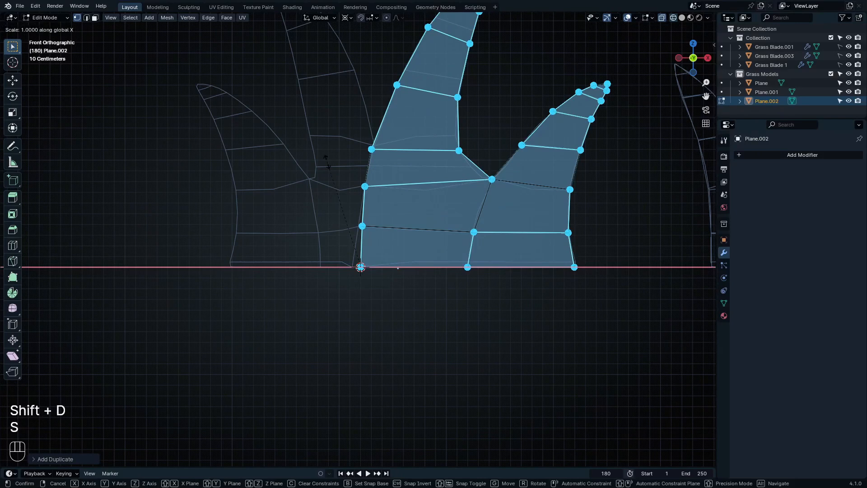
type("-1")
key("Return")
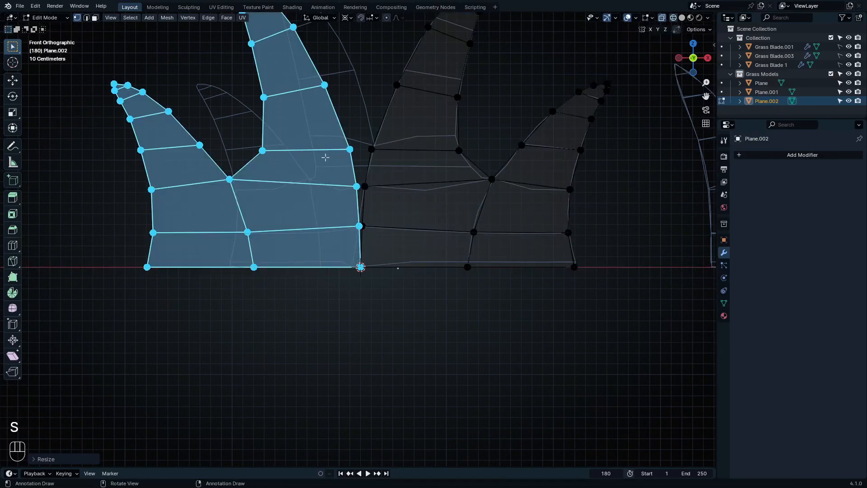
Step: Deselect the inner blade of the mirrored half and move its outer blade inward along X toward the reference
middle_click_drag(329, 136, 368, 250, "shift")
key("s")
key("x")
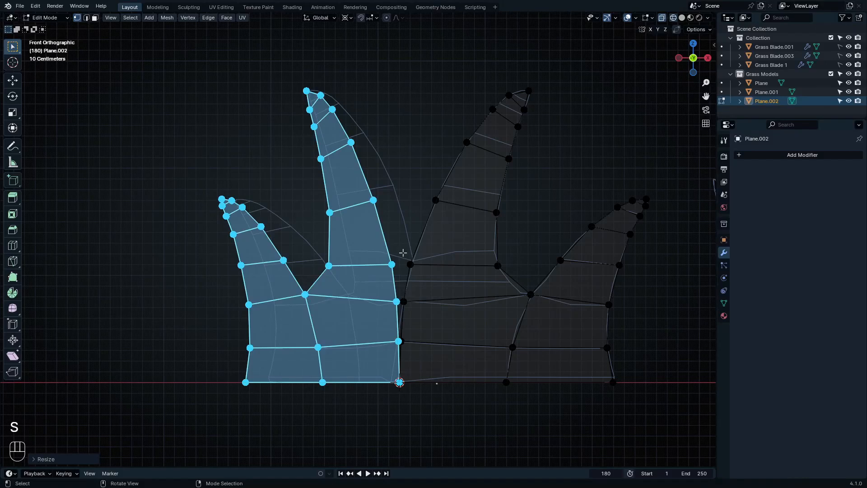
scroll(371, 247, "up", 3)
middle_click_drag(382, 248, 427, 204, "shift")
scroll(410, 227, "down", 2)
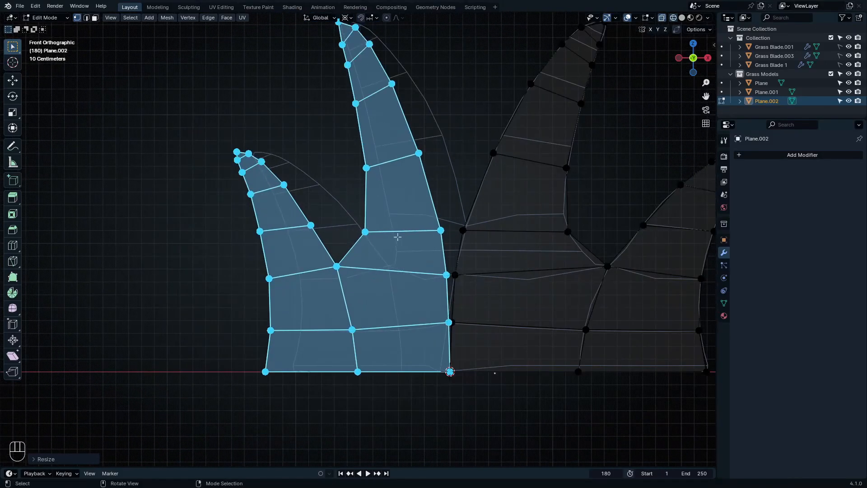
scroll(368, 195, "down", 4)
left_click_drag(345, 72, 409, 221, "ctrl")
scroll(389, 244, "up", 4)
key("g")
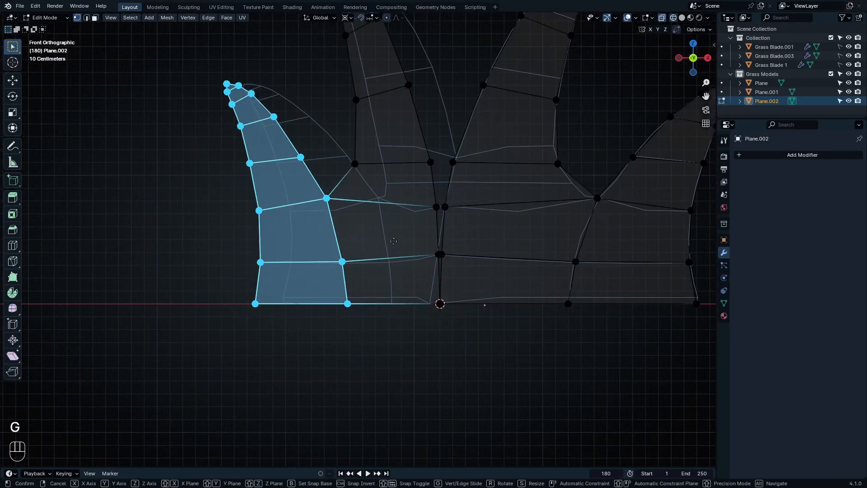
key("x")
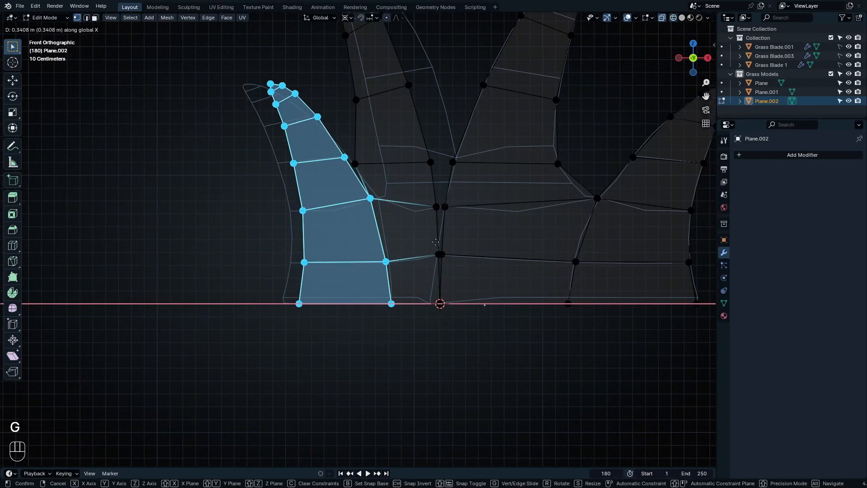
left_click(419, 244)
Step: Deselect the mirrored outer blade's left-edge vertices and move its right-edge vertices toward the reference outline
scroll(259, 81, "up", 8)
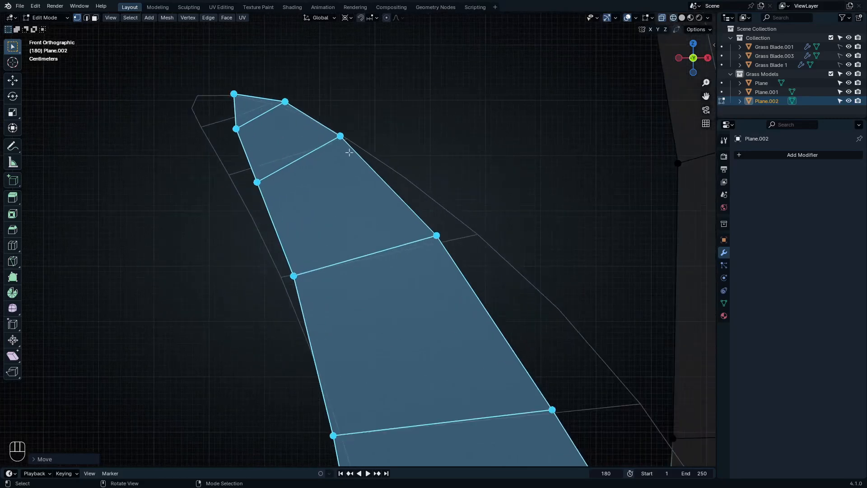
left_click_drag(207, 70, 266, 180, "ctrl")
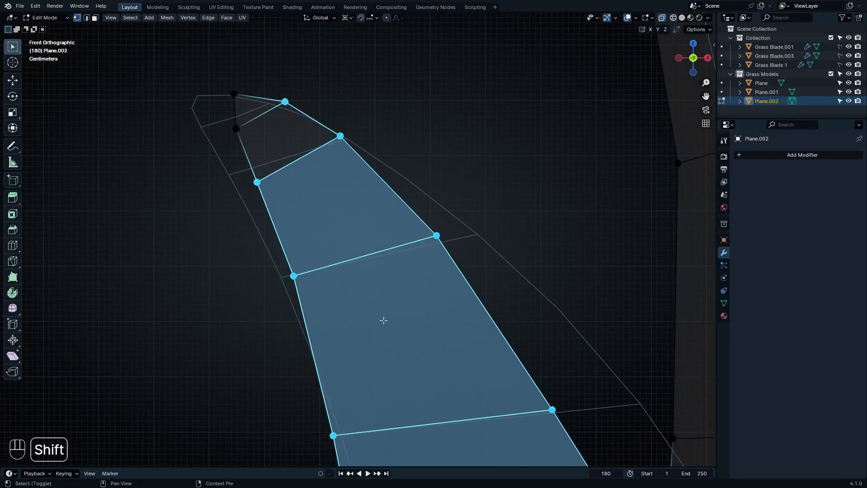
middle_click_drag(383, 319, 371, 241, "shift")
left_click_drag(226, 70, 316, 206, "ctrl")
middle_click_drag(372, 287, 361, 130, "shift")
left_click_drag(251, 97, 364, 233, "ctrl")
scroll(364, 233, "down", 5)
left_click_drag(320, 271, 406, 464, "ctrl")
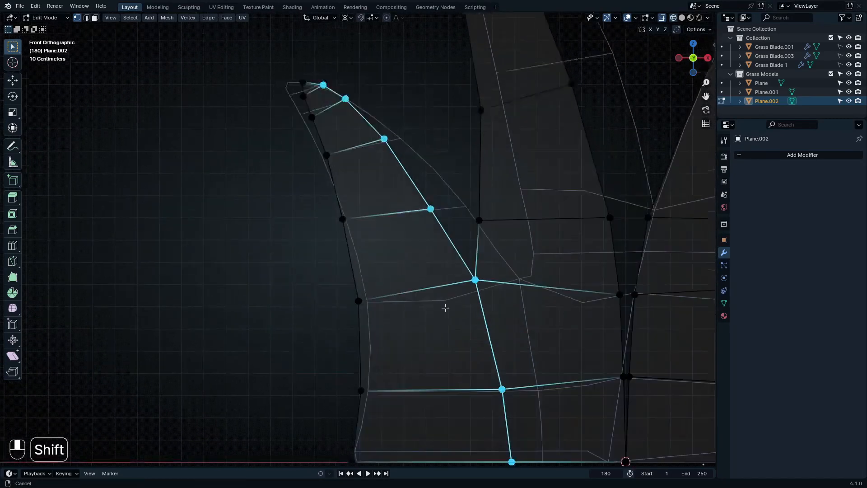
middle_click_drag(446, 308, 440, 331, "shift")
key("g")
left_click(492, 330)
Step: Move the mirrored inner blade's lower-left vertex down to the notch between the two blades
scroll(492, 329, "up", 2)
middle_click_drag(574, 348, 426, 201, "shift")
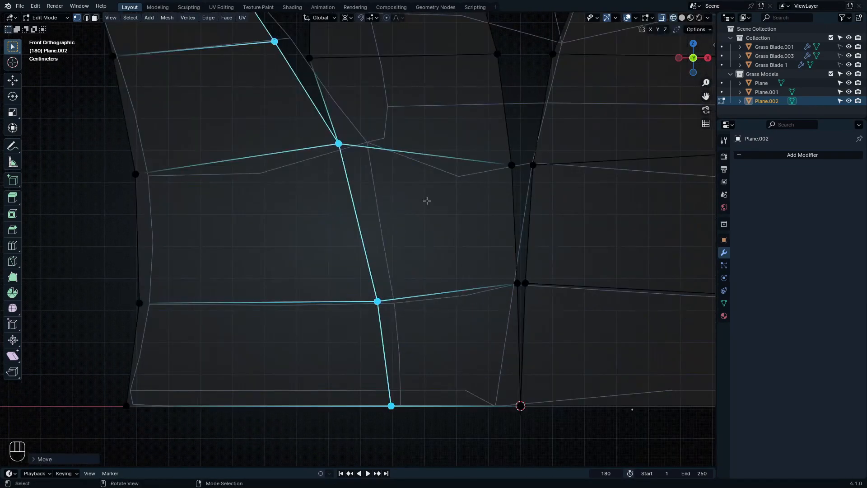
middle_click_drag(412, 161, 428, 263, "shift")
middle_click_drag(353, 181, 366, 248, "shift")
left_click(357, 246)
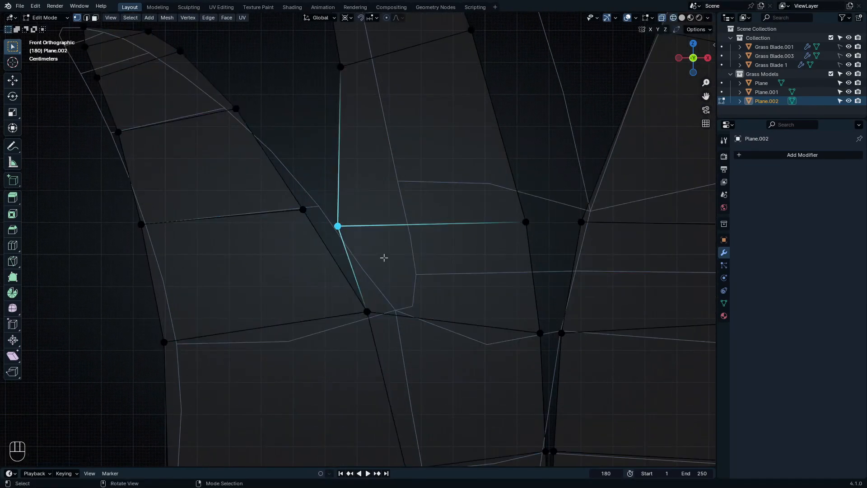
key("g")
key("g")
Step: Fit the mirrored outer blade's right-edge vertices above the notch to the curve of the reference
key("g")
key("g")
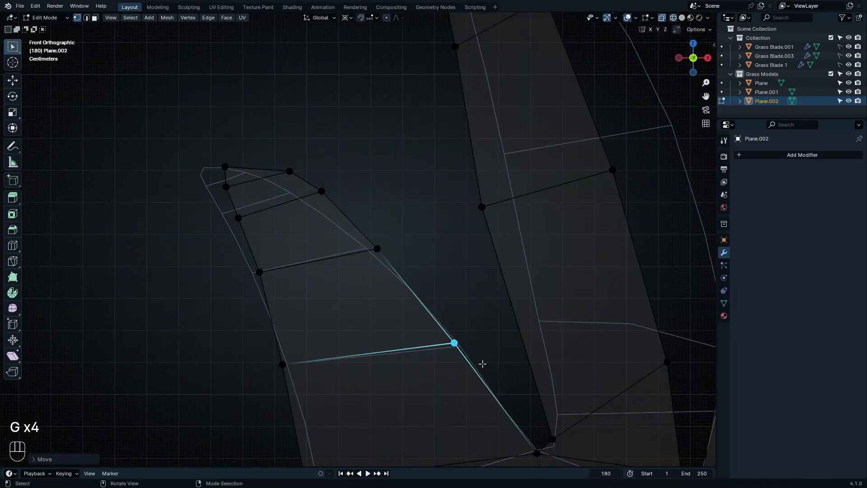
left_click(409, 273)
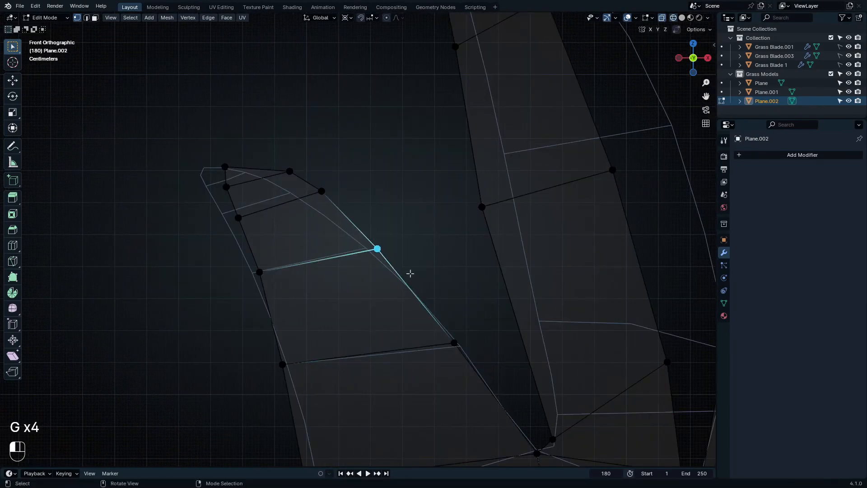
key("g")
left_click(372, 74)
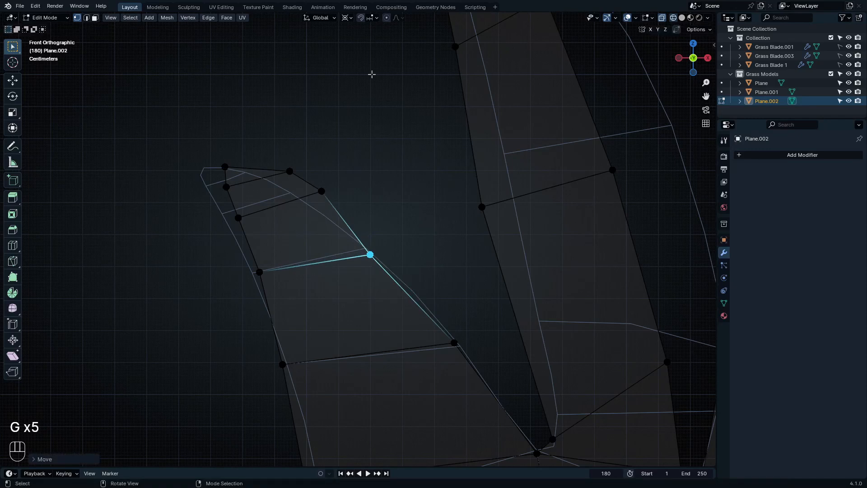
Step: Change the transform pivot point and snap the mirrored inner blade's lower-right vertex onto the matching vertex of the original half
left_click(346, 20)
left_click(369, 70)
key("period")
left_click(475, 154)
scroll(325, 200, "up", 3)
left_click(382, 162)
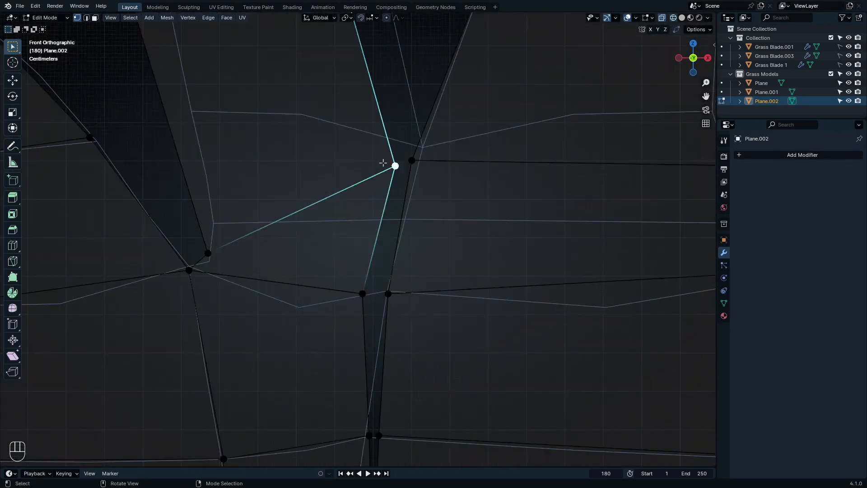
key("g")
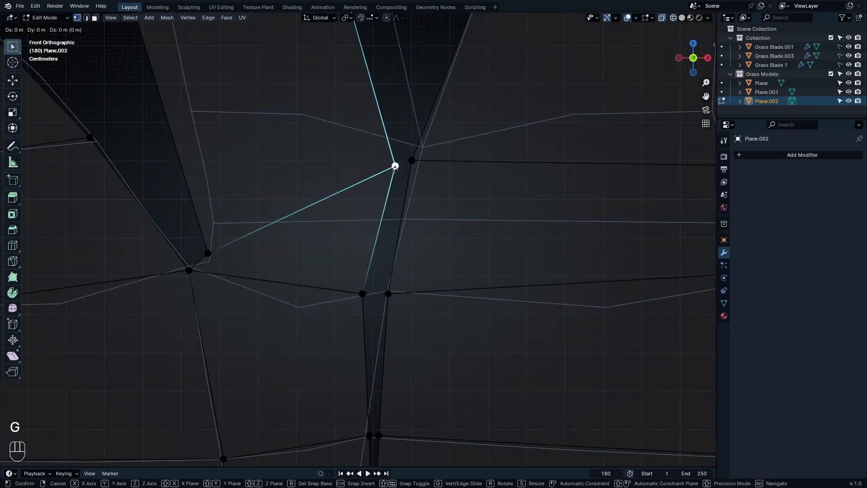
key("b")
left_click(395, 166)
left_click(411, 161)
Step: Move the next seam vertex onto its counterpart and merge the pair of seam vertices just above the base
left_click_drag(312, 208, 345, 234)
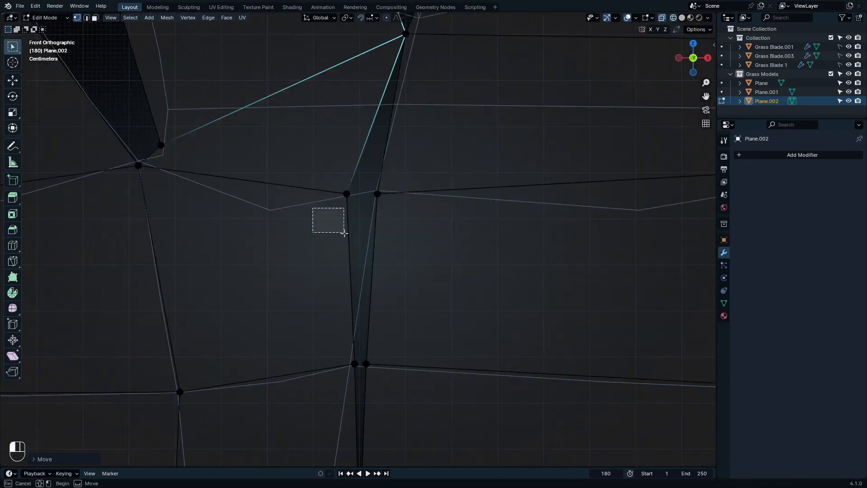
left_click(346, 194)
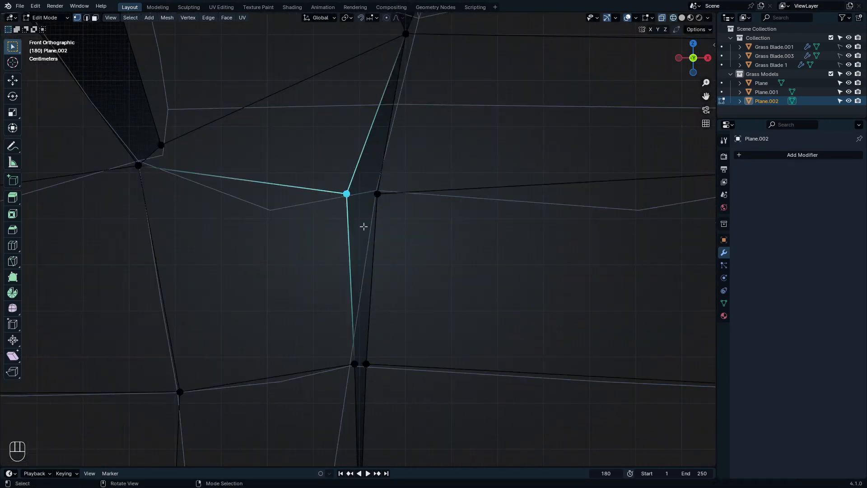
key("g")
left_click_drag(300, 181, 384, 231)
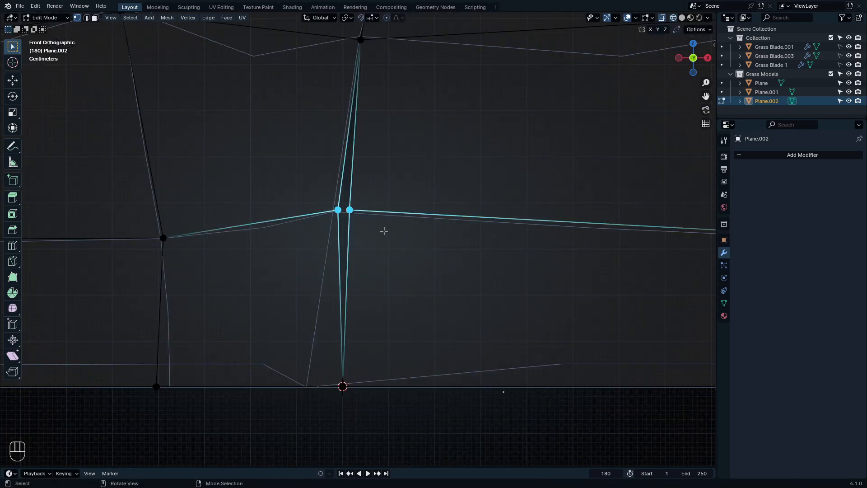
key("m")
left_click(374, 198)
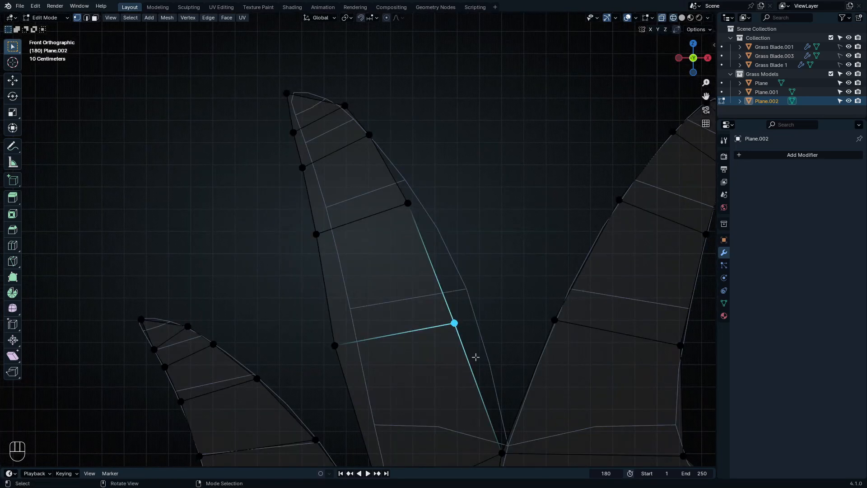
Step: Fit the mirrored inner blade's lower and middle side vertices to the reference outline
key("h")
key("ctrl+z")
key("g")
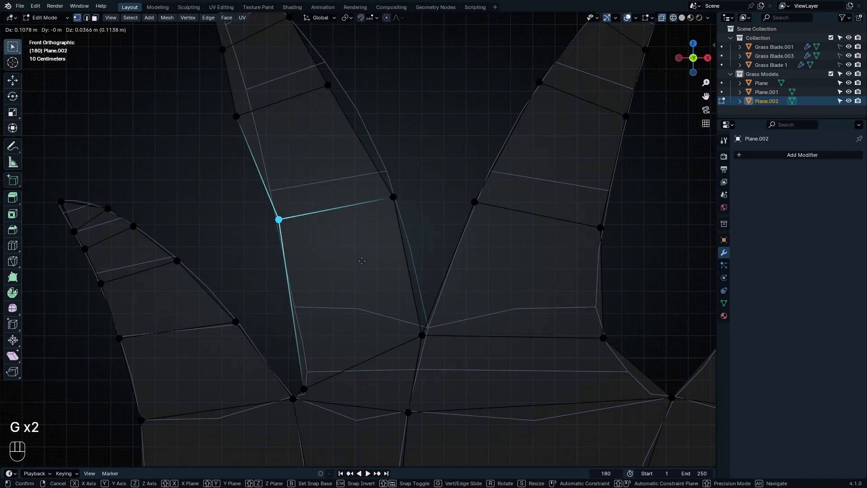
left_click(359, 264)
left_click(241, 125)
key("g")
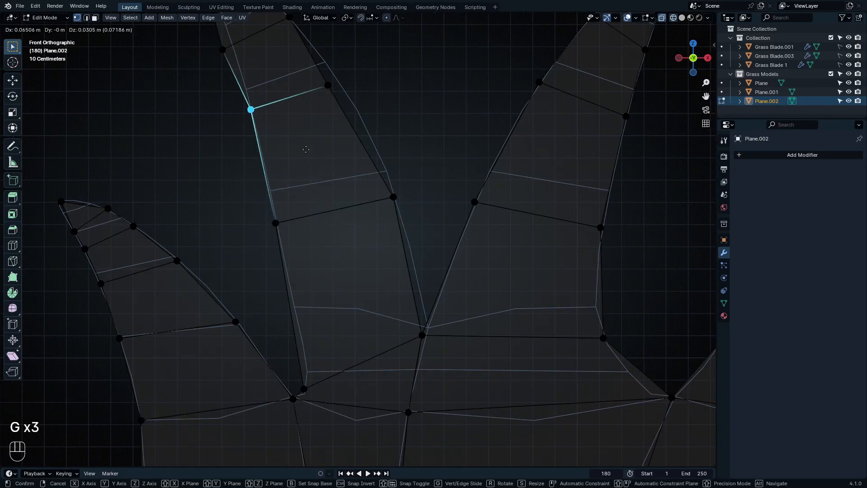
left_click(304, 141)
Step: Fit the mirrored inner blade's upper right-edge vertex and the vertices near its tip to the reference outline
left_click(332, 92)
key("g")
left_click(384, 115)
middle_click_drag(280, 89, 333, 276, "shift")
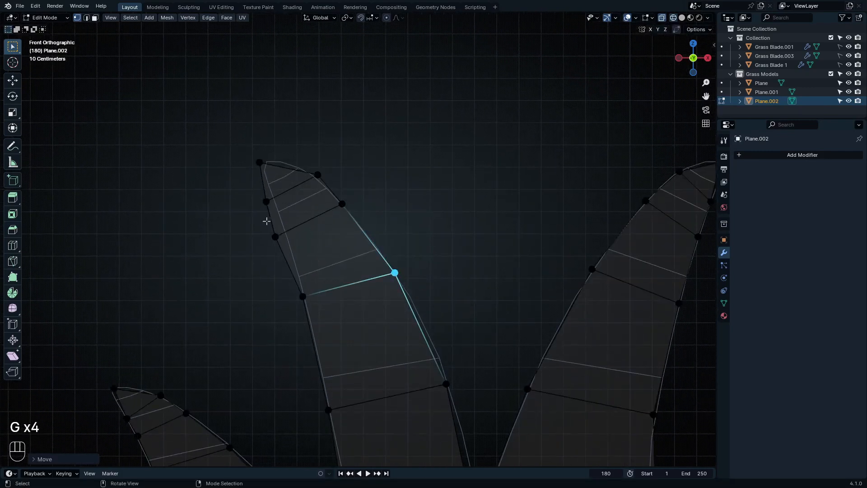
left_click(273, 229)
key("g")
Step: Merge all vertices of the four-blade clump by distance, then return to Object Mode with solid shading
scroll(294, 238, "down", 6)
key("a")
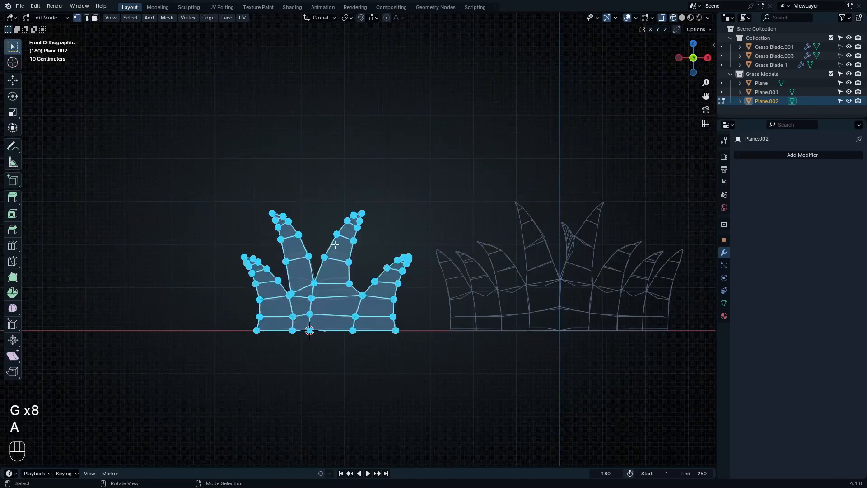
key("m")
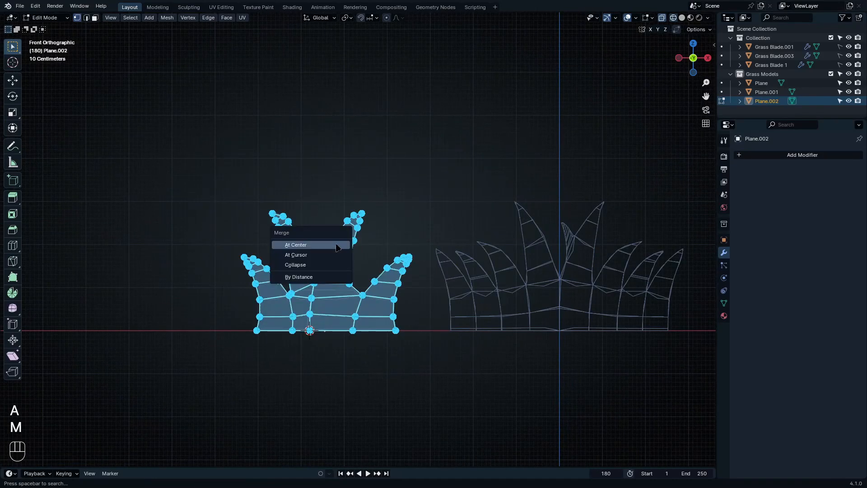
left_click(310, 277)
middle_click_drag(312, 278, 215, 277, "shift")
key("Tab")
scroll(341, 271, "down", 2)
key("shift+z")
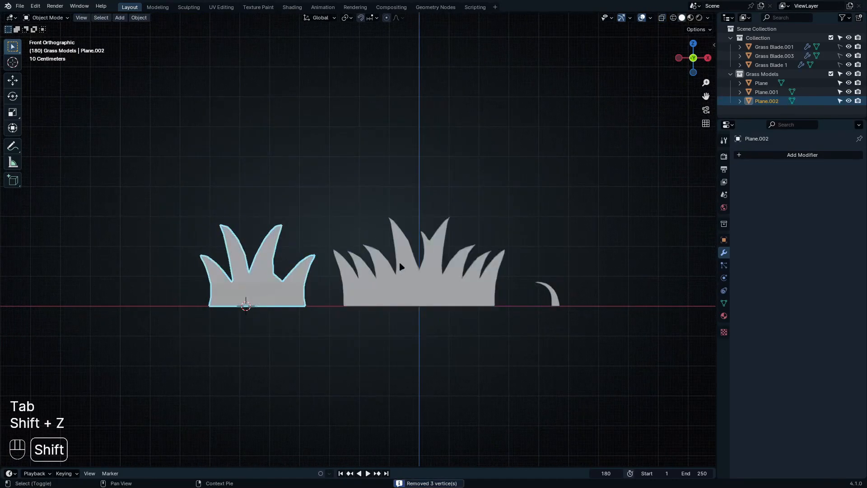
Step: Duplicate the large clump and the four-blade clump together and place the copies beside the originals toward negative X
middle_click_drag(401, 266, 429, 295)
left_click(431, 289)
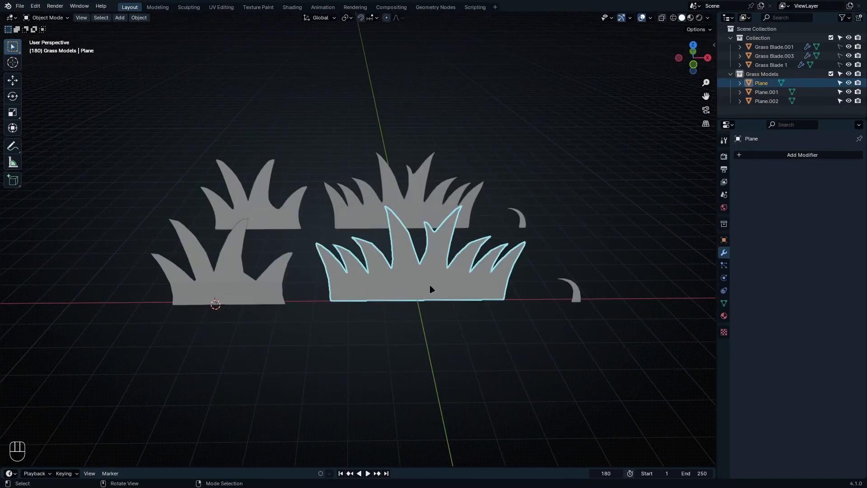
left_click(229, 289, "shift")
scroll(241, 292, "down", 3)
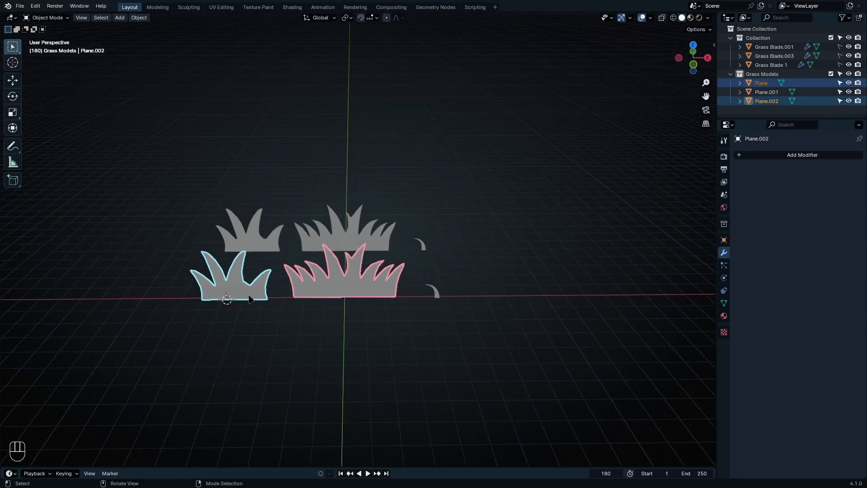
middle_click_drag(265, 295, 399, 325, "shift")
key("shift+d")
left_click(166, 338)
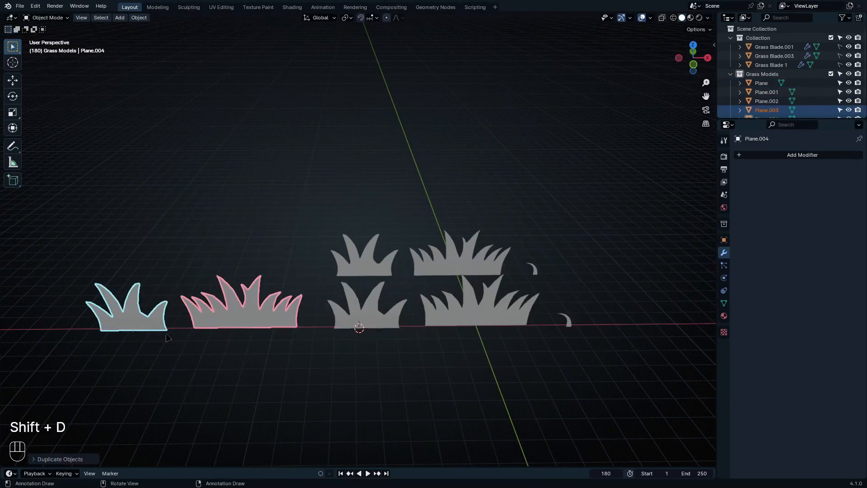
Step: Edit both copies in front wireframe view and delete the right outer blade's vertices from the four-blade copy
key("KP_1")
scroll(181, 311, "up", 3)
key("shift+z")
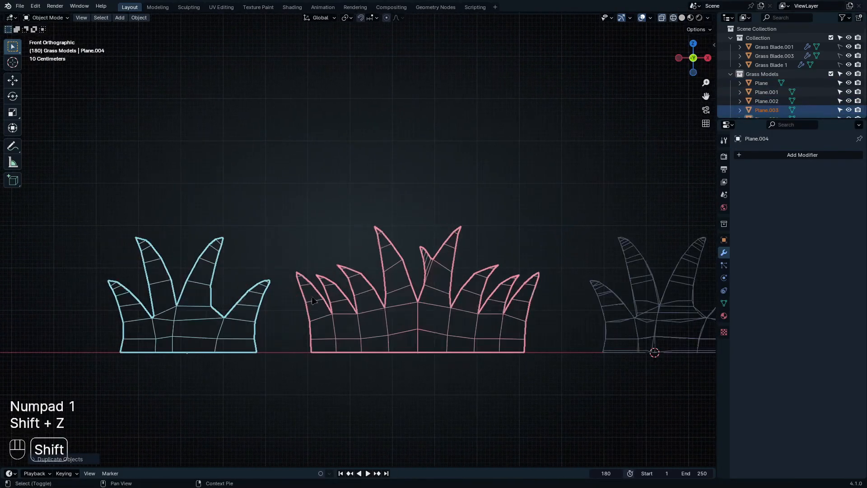
scroll(327, 307, "up", 2)
middle_click_drag(326, 308, 349, 280, "shift")
key("Tab")
scroll(287, 297, "down", 2)
middle_click_drag(286, 297, 407, 269, "shift")
scroll(385, 244, "up", 3)
left_click_drag(396, 225, 312, 400)
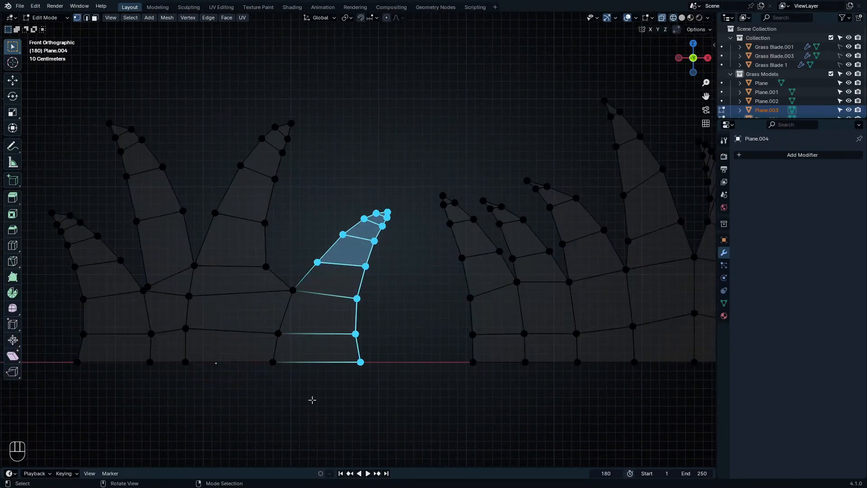
key("x")
left_click(337, 289)
Step: Delete the vertices of the two leftmost blades and the outer base column from the large clump copy
middle_click_drag(472, 317, 464, 310, "shift")
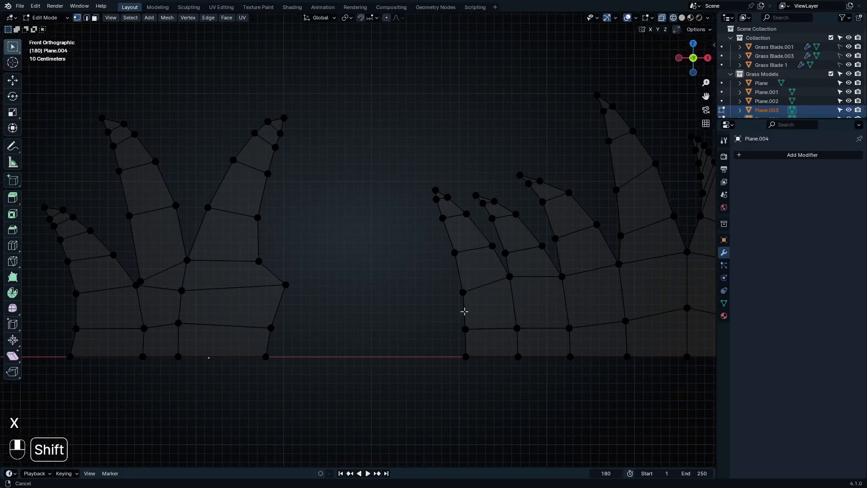
middle_click_drag(510, 278, 392, 307, "shift")
scroll(395, 292, "down", 2)
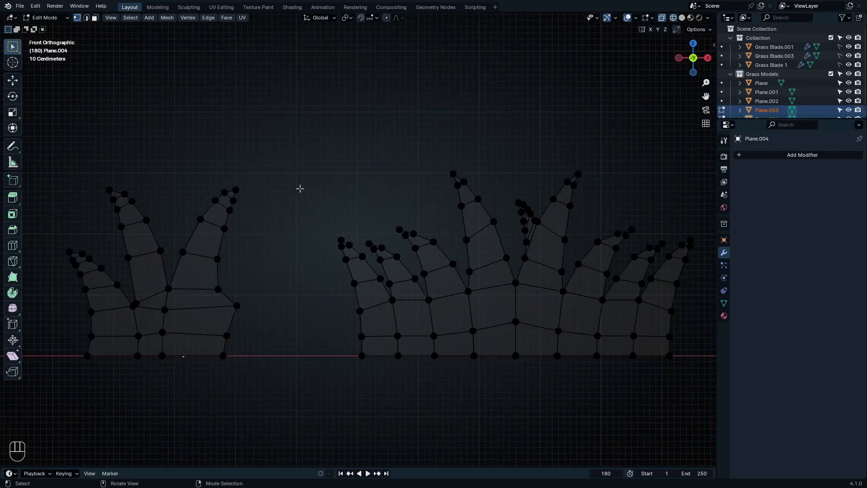
left_click_drag(300, 189, 395, 327)
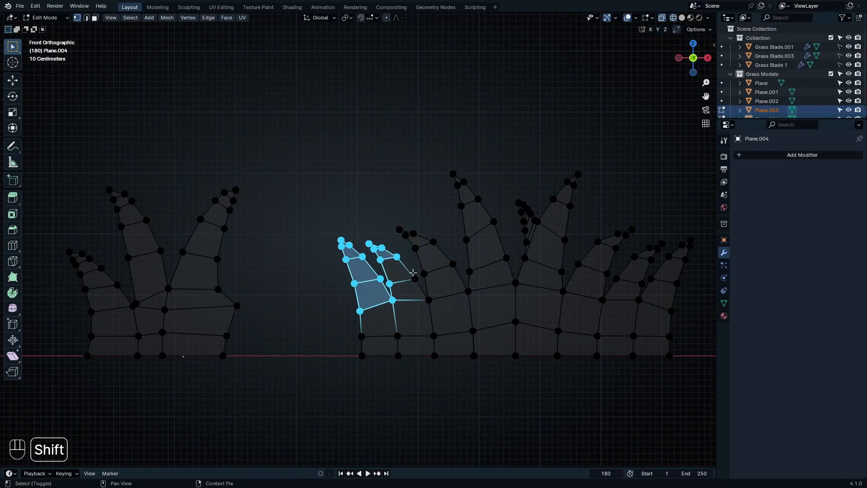
left_click_drag(356, 323, 399, 402, "shift")
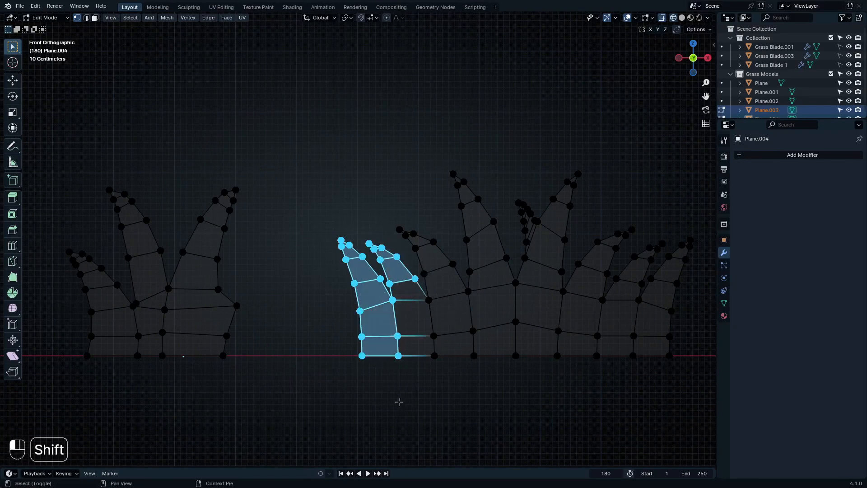
key("x")
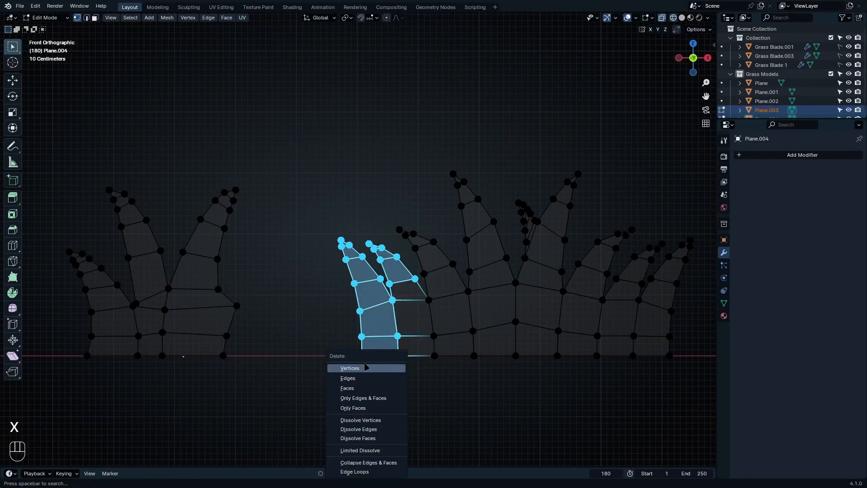
left_click(366, 369)
Step: Move the trimmed four-blade copy along global X toward the trimmed large copy
left_click_drag(283, 122, 74, 408)
key("g")
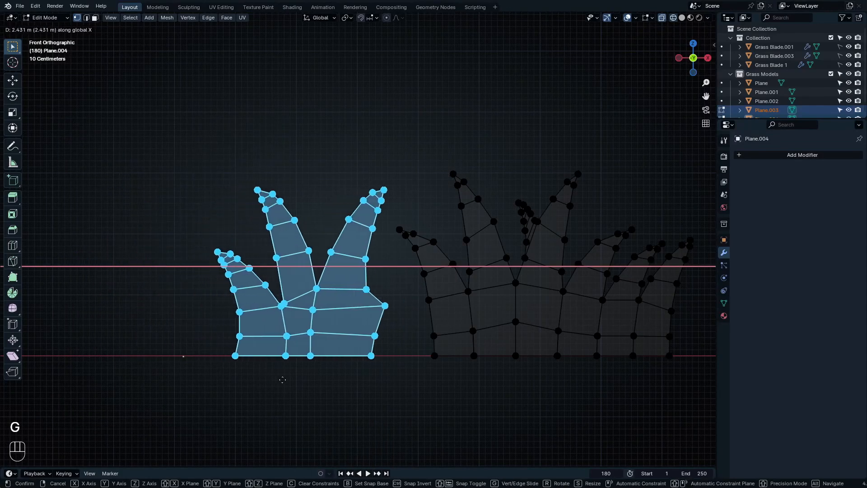
left_click(318, 368)
Step: Bend the upper part of the four-blade copy's rightmost remaining blade leftward by moving and rotating its tip with proportional editing
scroll(426, 260, "up", 4)
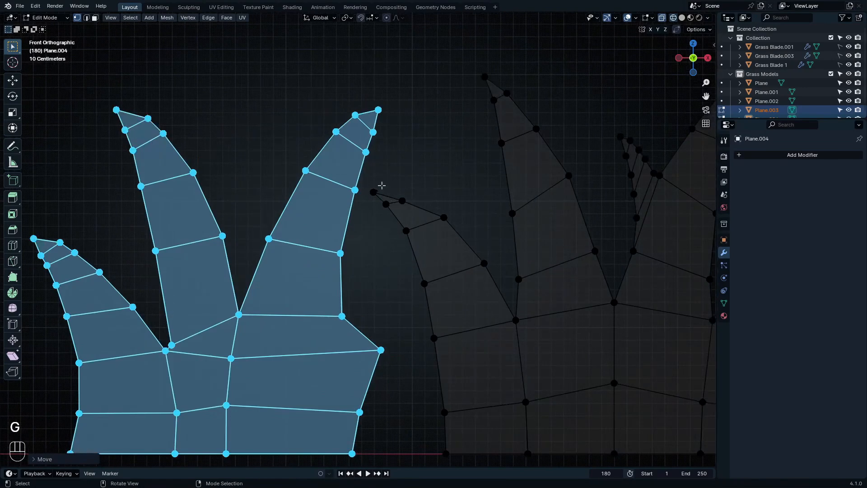
left_click_drag(374, 184, 437, 244)
left_click_drag(346, 142, 400, 30)
left_click_drag(405, 73, 374, 135)
key("g")
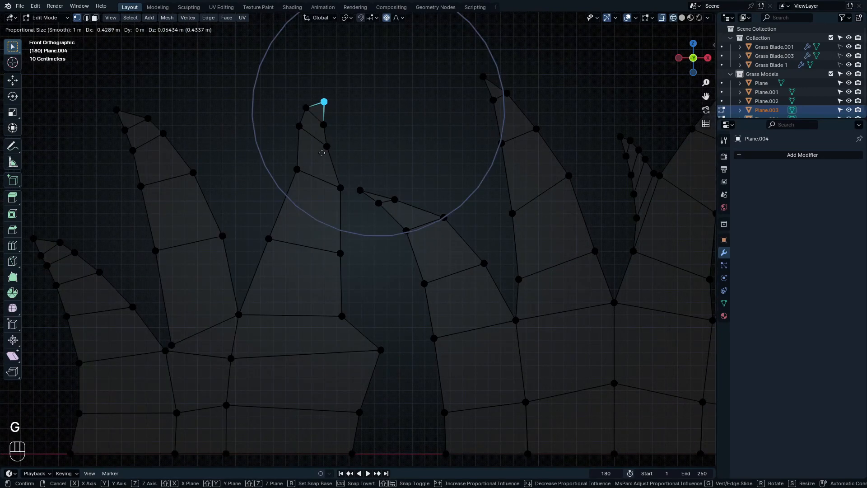
left_click(334, 153)
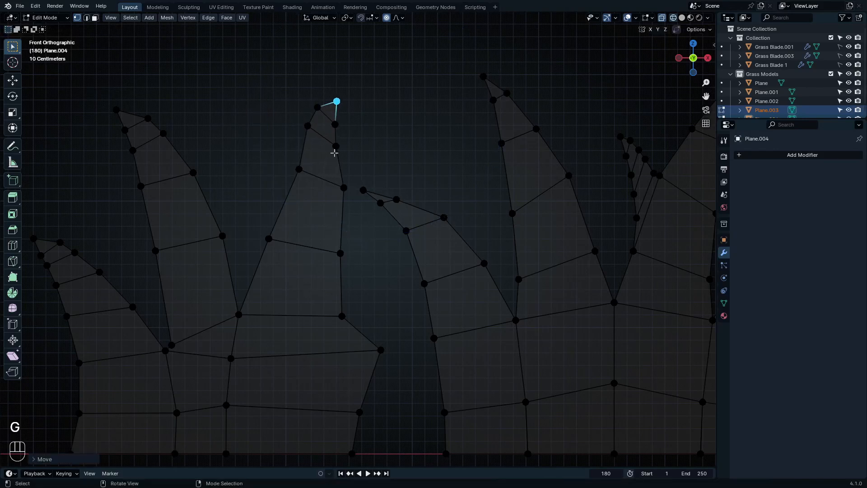
key("r")
key("g")
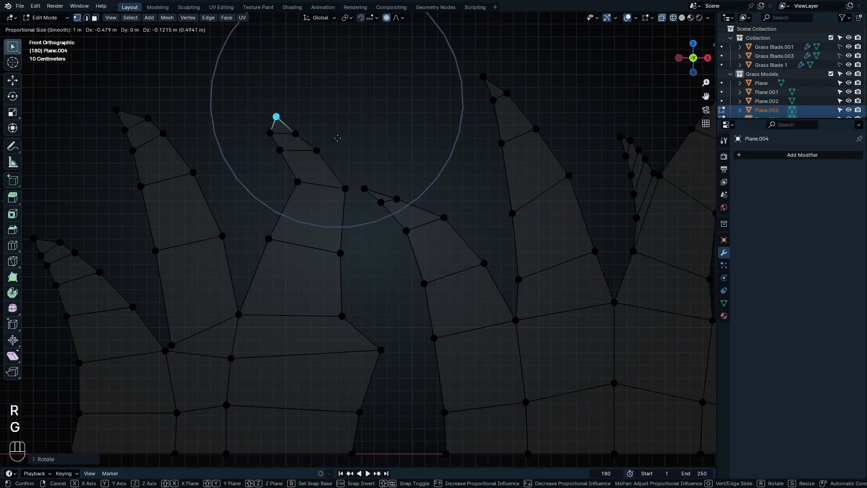
left_click(322, 140)
key("r")
left_click(339, 133)
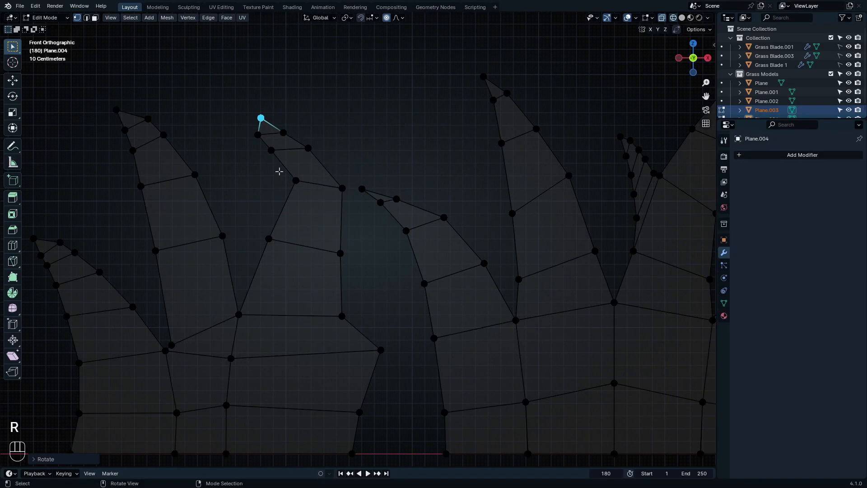
Step: Shift the bent blade's upper cross edge and the left vertex near its tip to refine the curve
left_click(294, 181)
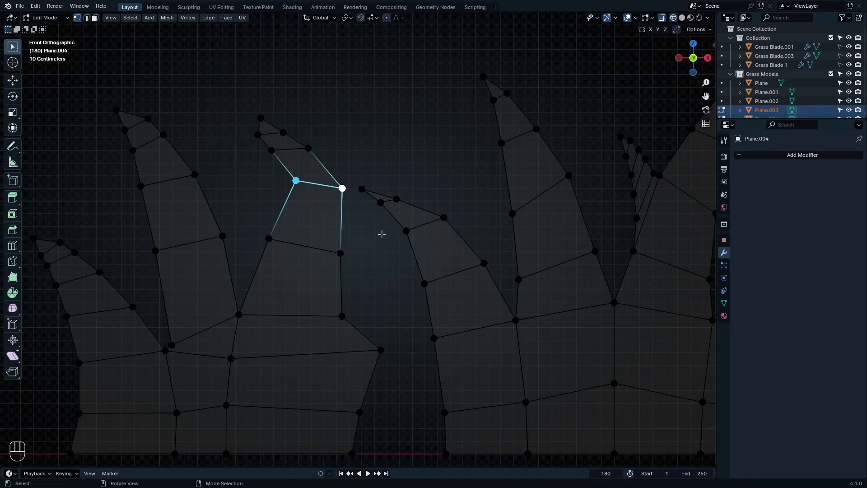
key("g")
key("g")
left_click(274, 164)
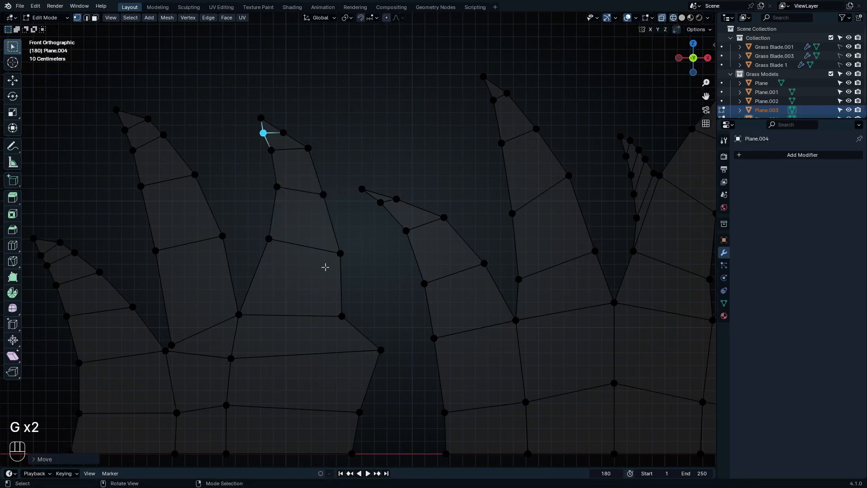
Step: Delete the vertices of the large copy's leftmost blade and the base column beneath it
middle_click_drag(415, 315, 397, 236, "shift")
left_click_drag(329, 90, 470, 216)
key("x")
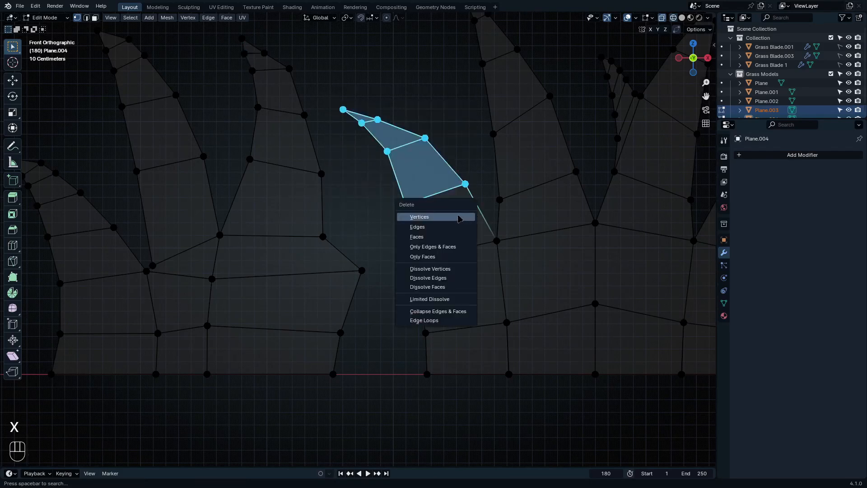
left_click(458, 218)
left_click_drag(397, 219, 454, 420)
key("x")
left_click(443, 373)
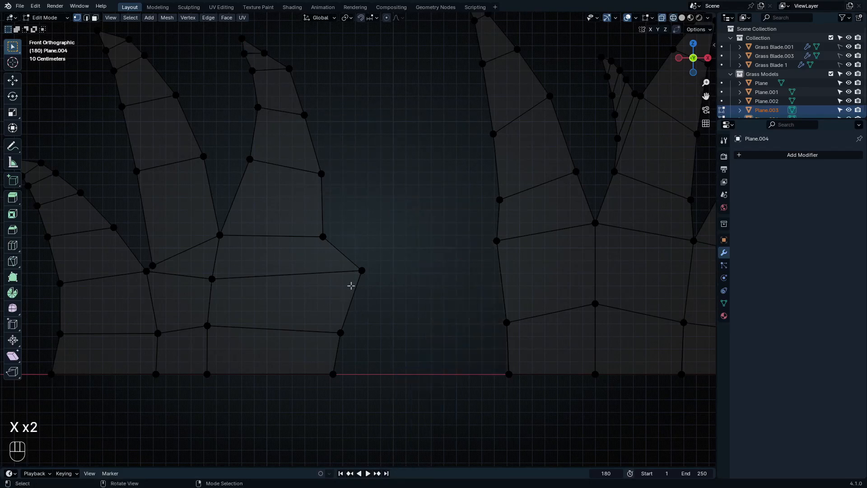
Step: Select the whole four-blade copy and move it along X closer to the large copy's new left edge
scroll(373, 263, "down", 4)
left_click_drag(366, 136, 192, 389)
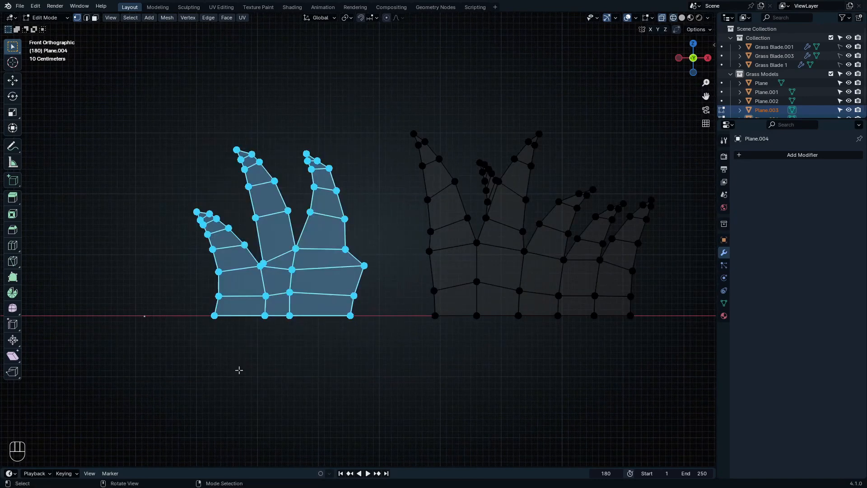
key("g")
key("x")
Step: Try to snap the four-blade copy's upper right-edge vertex onto the large copy's left edge, then undo the move
scroll(397, 322, "up", 8)
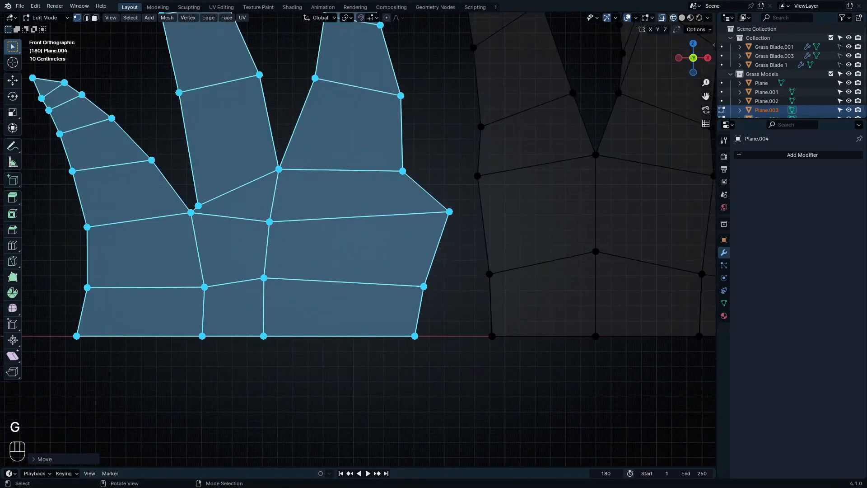
left_click(360, 291)
key("g")
left_click(362, 291)
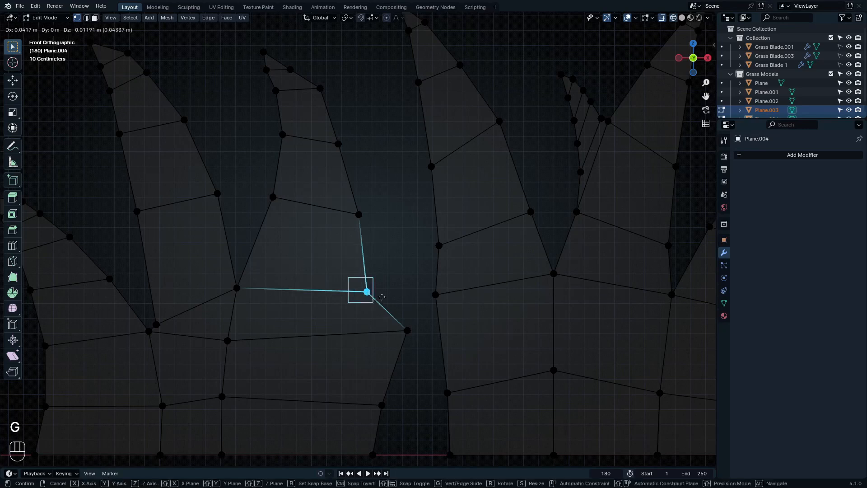
left_click(435, 295)
middle_click_drag(459, 356, 467, 405, "shift")
key("ctrl+e")
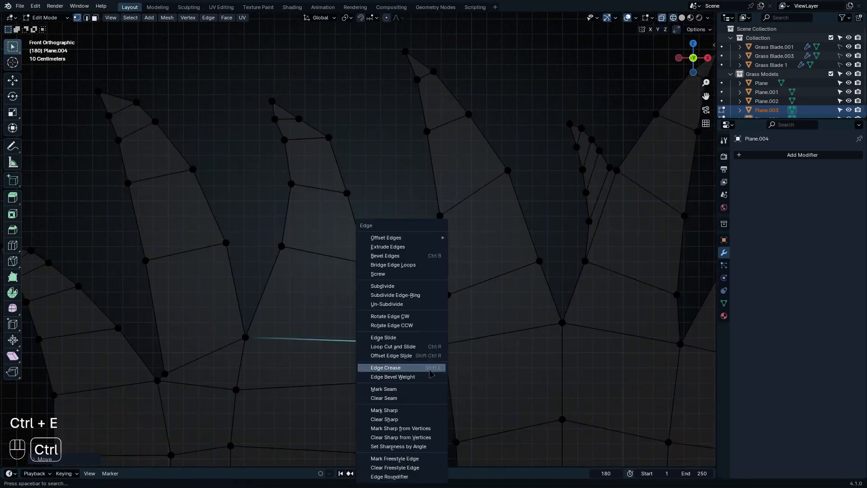
key("ctrl+z")
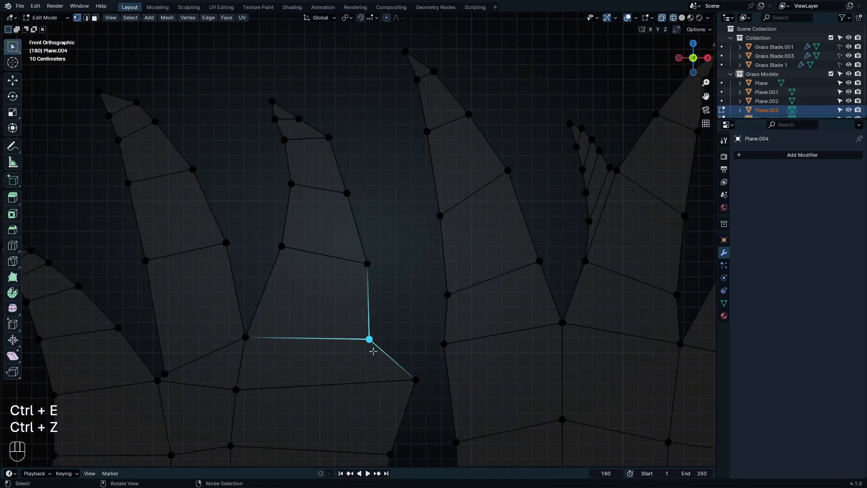
Step: Snap the four right-edge vertices of the four-blade copy onto the matching left-edge vertices of the large copy
key("g")
left_click(450, 307)
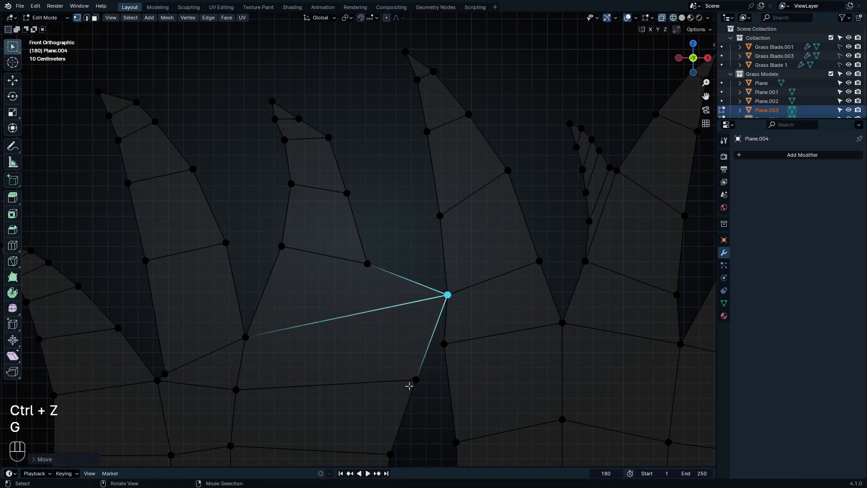
left_click(411, 384)
key("g")
key("g")
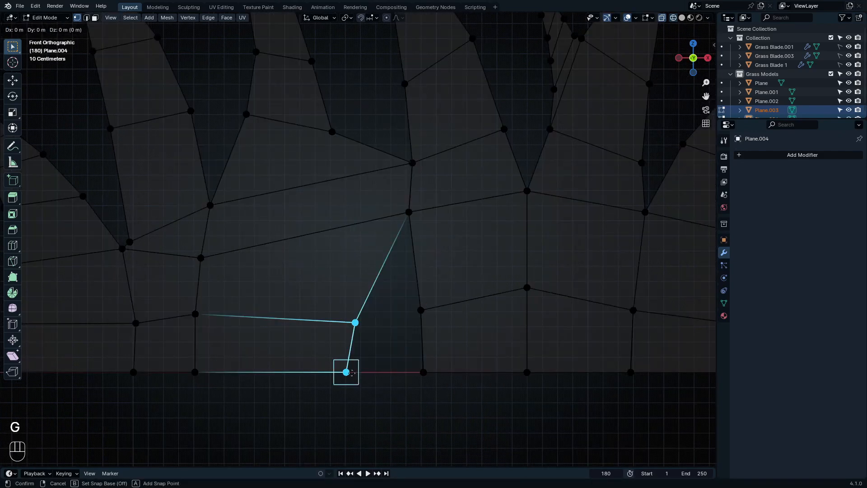
left_click(424, 372)
left_click(434, 322)
key("g")
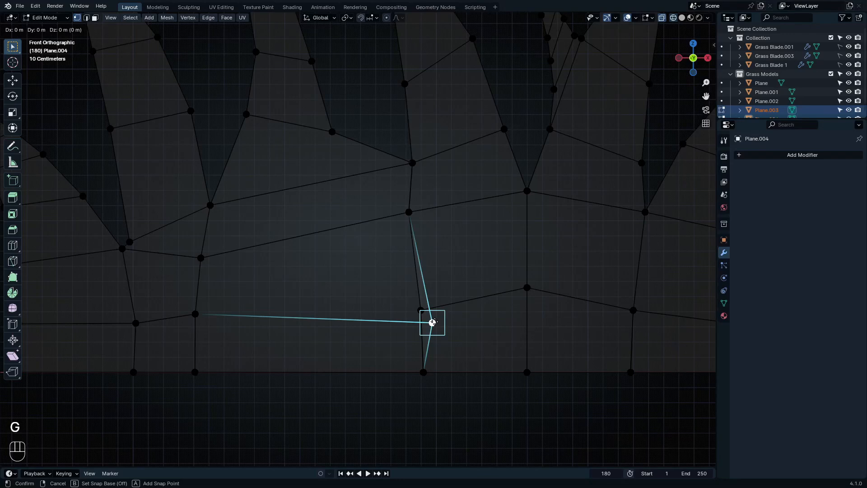
left_click(422, 313)
Step: Move all of the four-blade copy's vertices except the snapped seam along X closer to the large copy
scroll(386, 289, "down", 2)
scroll(384, 272, "down", 3)
middle_click_drag(386, 261, 376, 345, "shift")
scroll(351, 312, "up", 3)
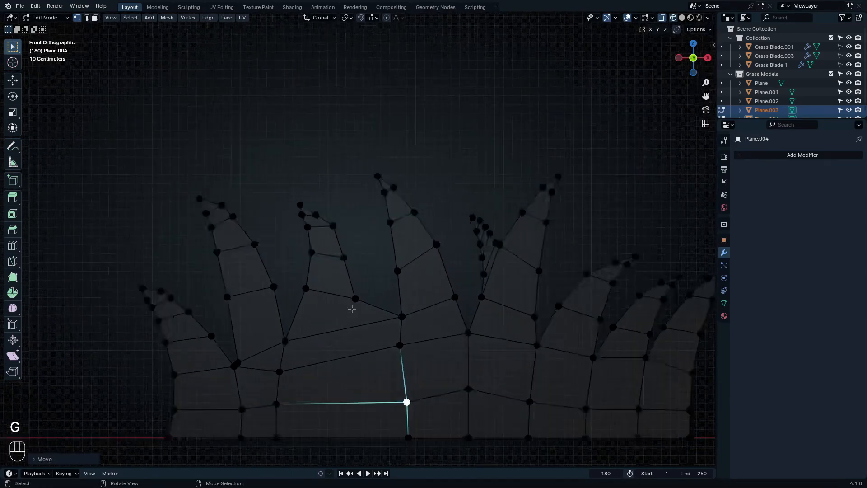
scroll(337, 311, "down", 4)
left_click_drag(168, 194, 347, 423)
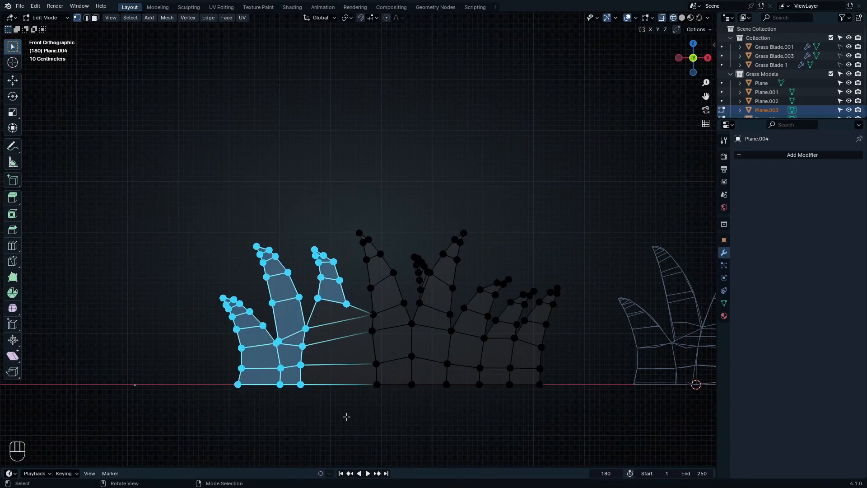
key("g")
middle_click(354, 416)
left_click(363, 413)
left_click(401, 250)
Step: Select all vertices of both copies and merge them by distance
middle_click_drag(493, 293, 308, 301, "shift")
scroll(447, 273, "down", 2)
middle_click_drag(299, 334, 383, 351, "shift")
key("a")
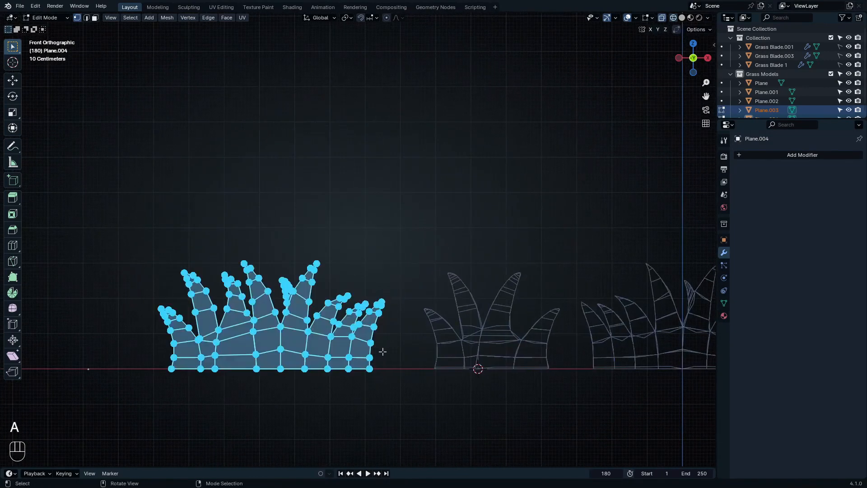
key("m")
left_click(365, 351)
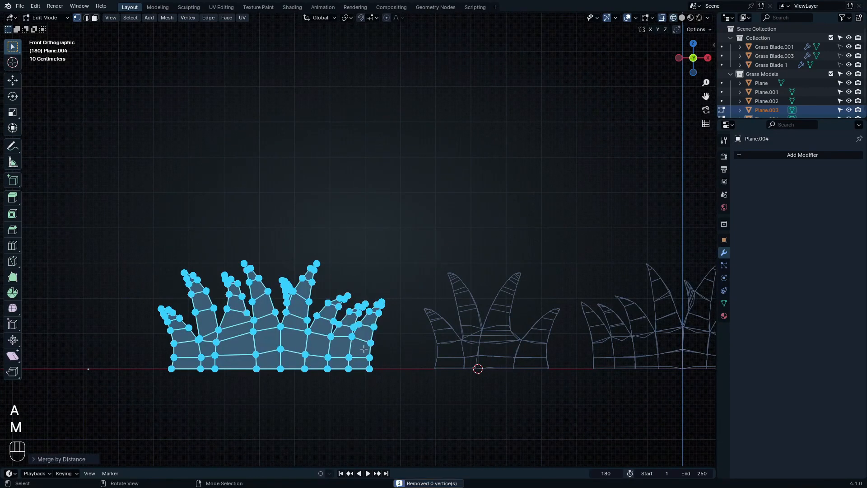
Step: Select the bottom row of vertices across both copies and snap the 3D cursor to the selection
middle_click_drag(409, 380, 519, 302, "shift")
left_click_drag(503, 303, 256, 432)
scroll(465, 304, "up", 3)
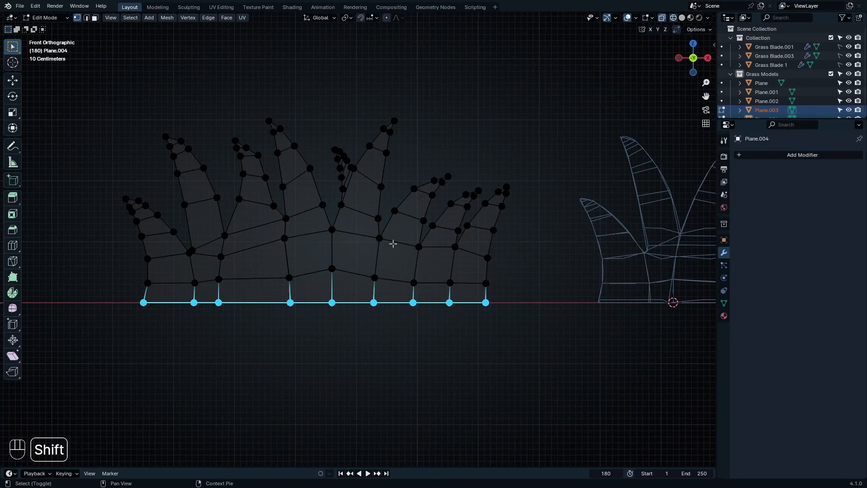
key("shift+s")
left_click(392, 396)
Step: Return to Object Mode with solid shading and set the origins of both copies to the 3D cursor
key("Tab")
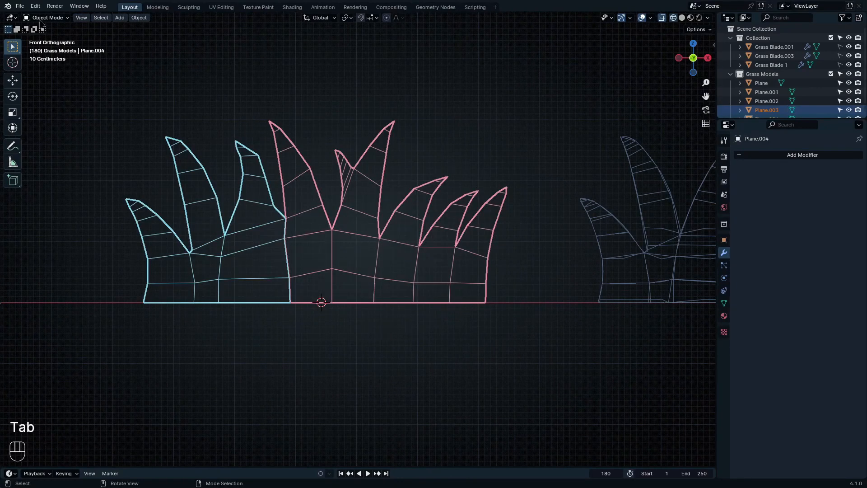
key("shift+z")
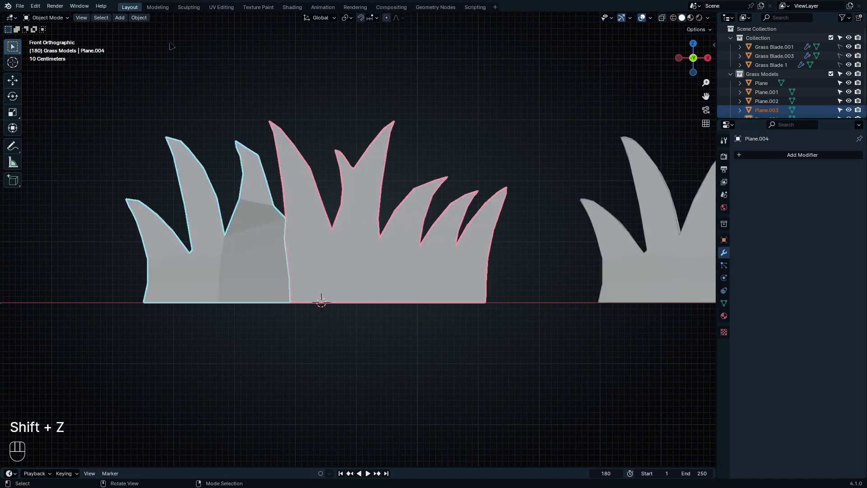
left_click(140, 18)
mouse_move(161, 39)
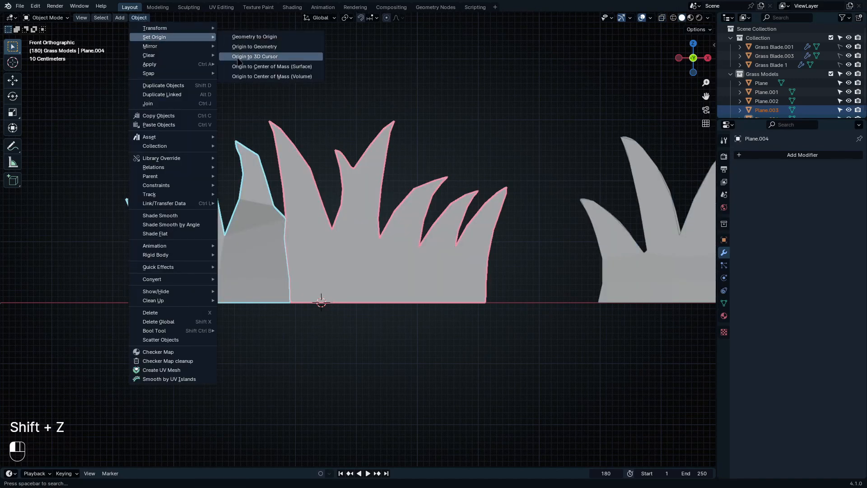
left_click(239, 60)
middle_click_drag(313, 237, 299, 261)
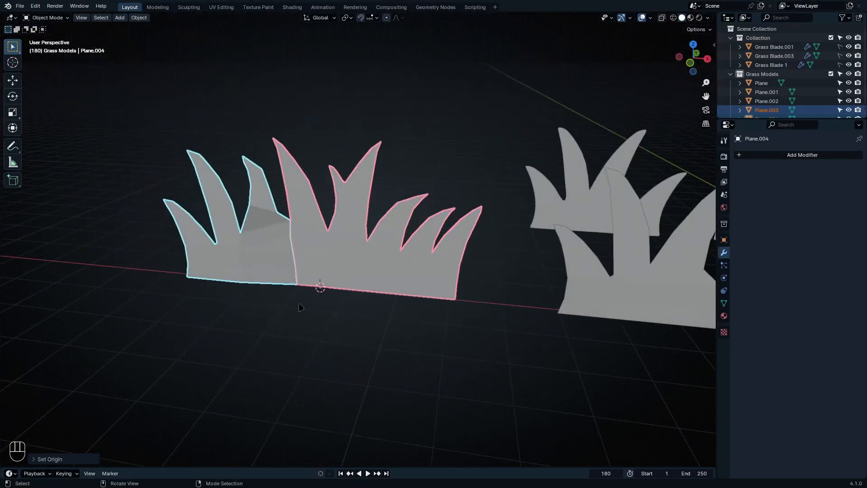
Step: Reopen both copies in Edit Mode in front wireframe view and run Merge by Distance on all vertices again
key("KP_1")
key("Tab")
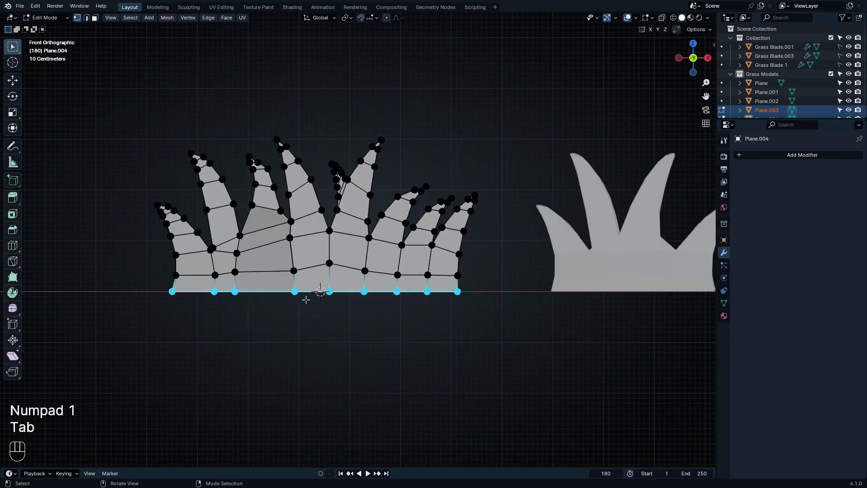
scroll(263, 160, "up", 4)
key("shift+z")
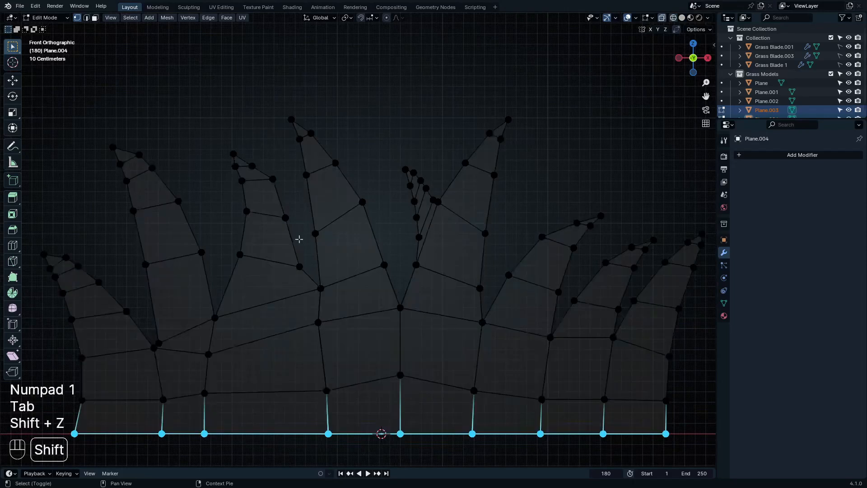
key("a")
key("m")
left_click(330, 269)
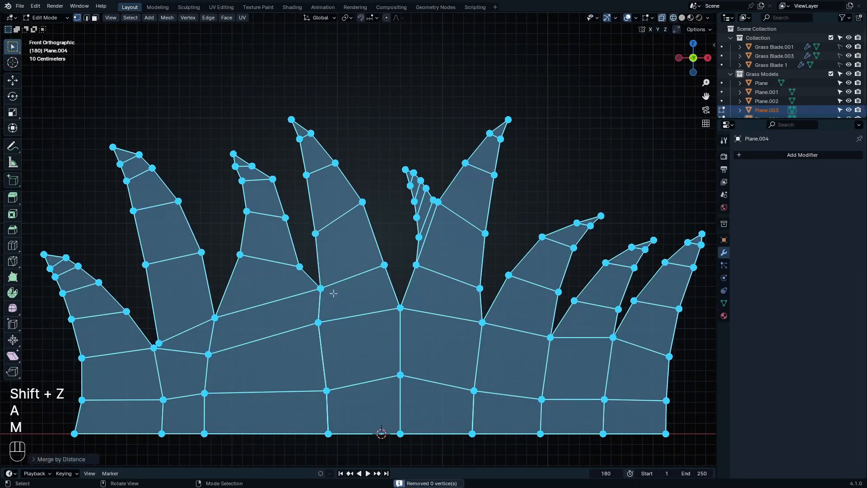
Step: Scale all vertices of both copies along Y to flatten them into one plane
middle_click_drag(330, 271, 348, 315)
key("a")
key("s")
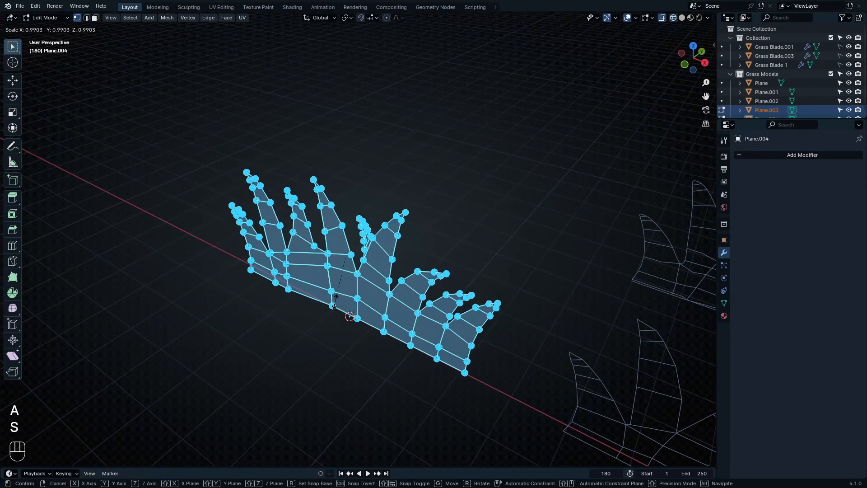
middle_click(333, 302)
left_click(335, 301)
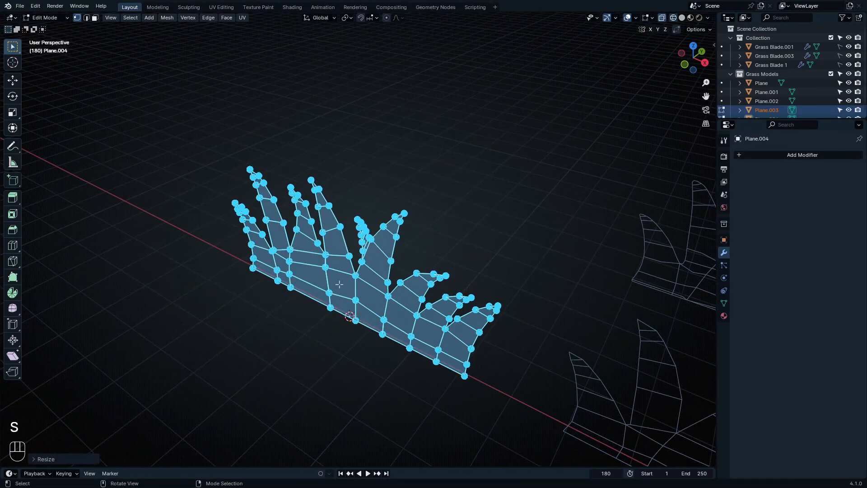
Step: Select both flattened copies in Object Mode and join them into a single object
middle_click_drag(339, 284, 379, 257)
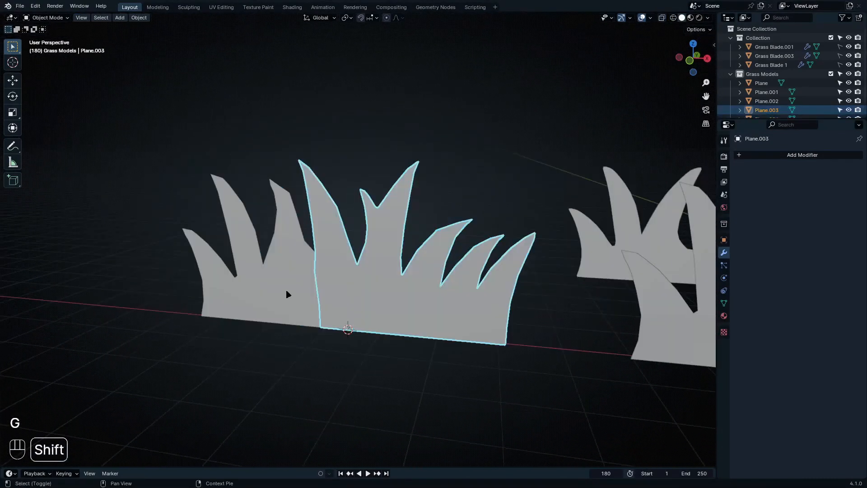
left_click(286, 294, "shift")
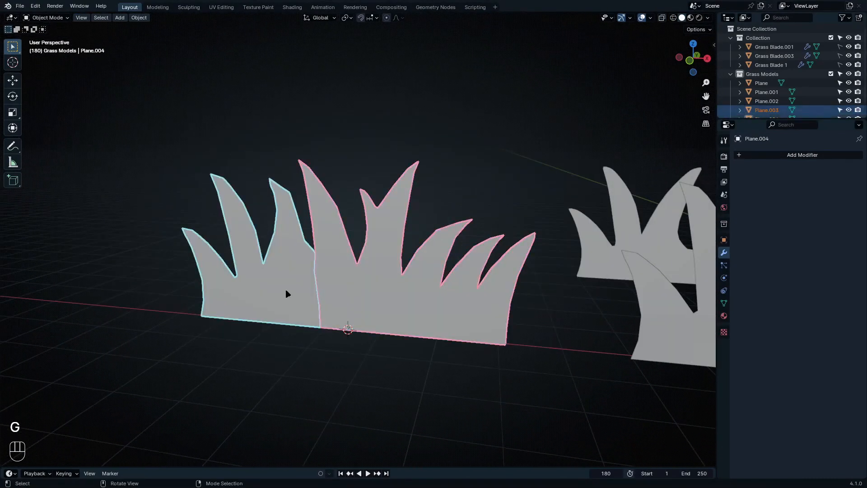
key("ctrl+j")
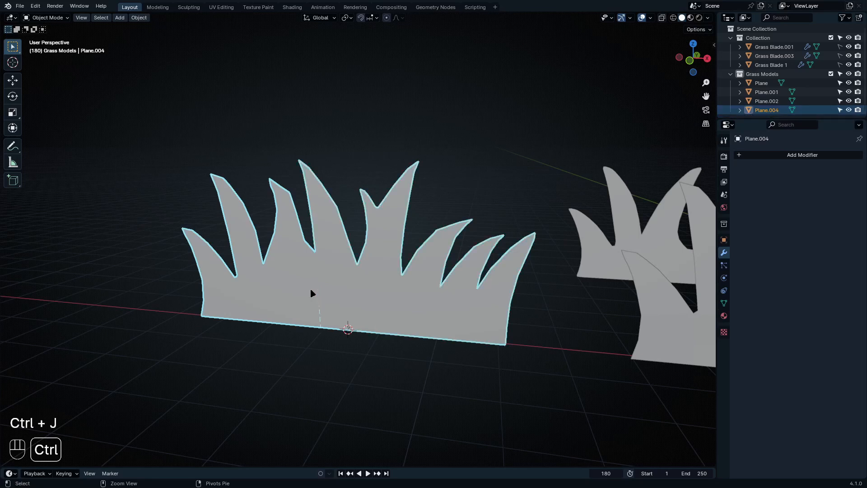
Step: Run Merge by Distance on all vertices of the joined wide clump and return to Object Mode
key("Tab")
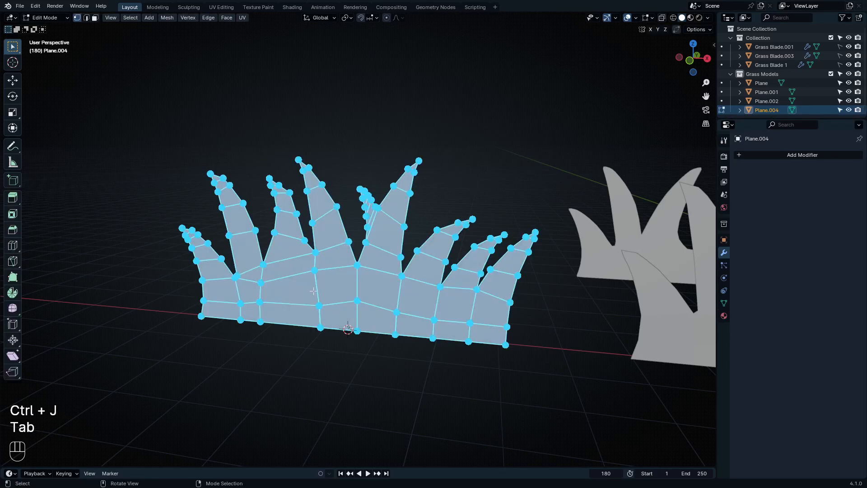
key("m")
left_click(314, 324)
key("Tab")
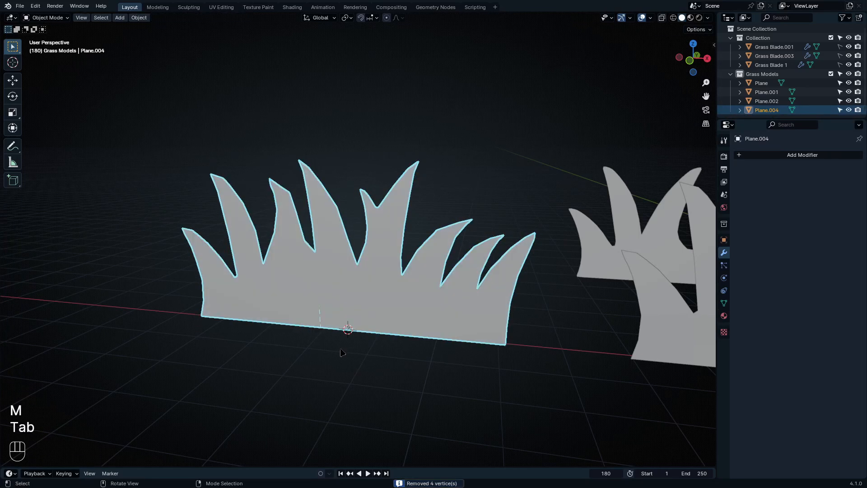
Step: In front wireframe view, place the stray bottom seam vertex of the joined clump onto its neighbour and merge all vertices by distance
middle_click_drag(345, 354, 225, 367)
scroll(337, 329, "up", 5)
key("Tab")
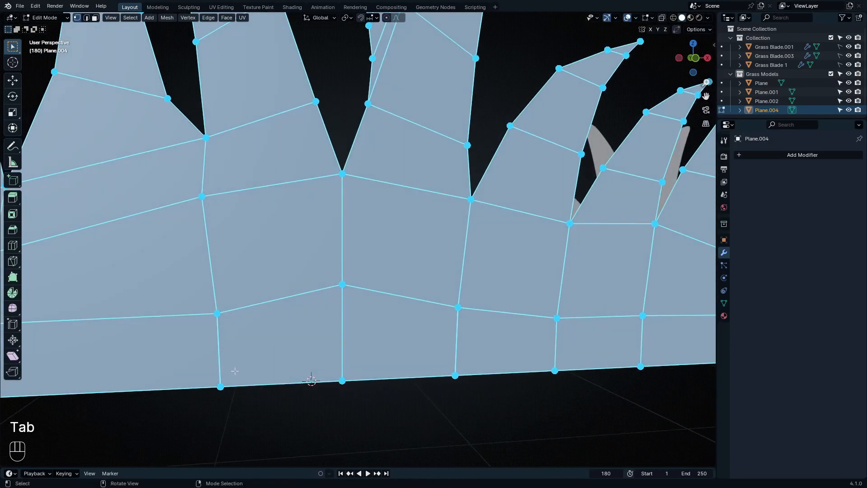
key("KP_1")
key("shift+z")
scroll(375, 335, "up", 10)
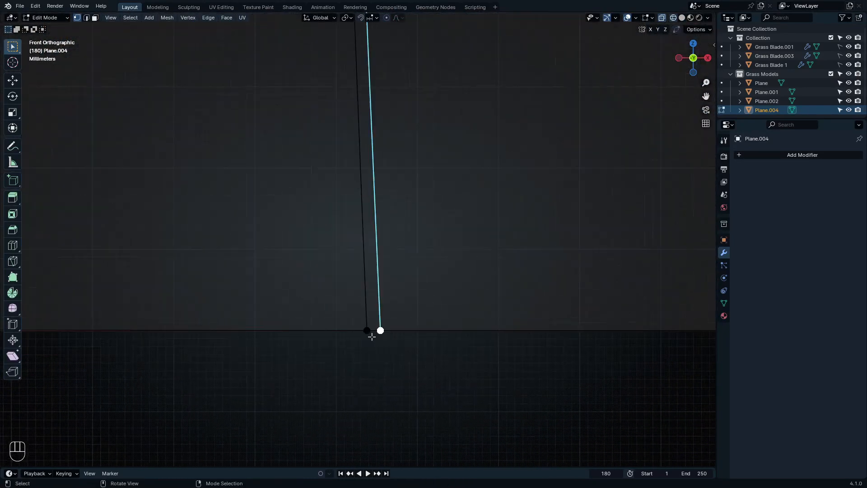
key("g")
scroll(387, 226, "down", 5)
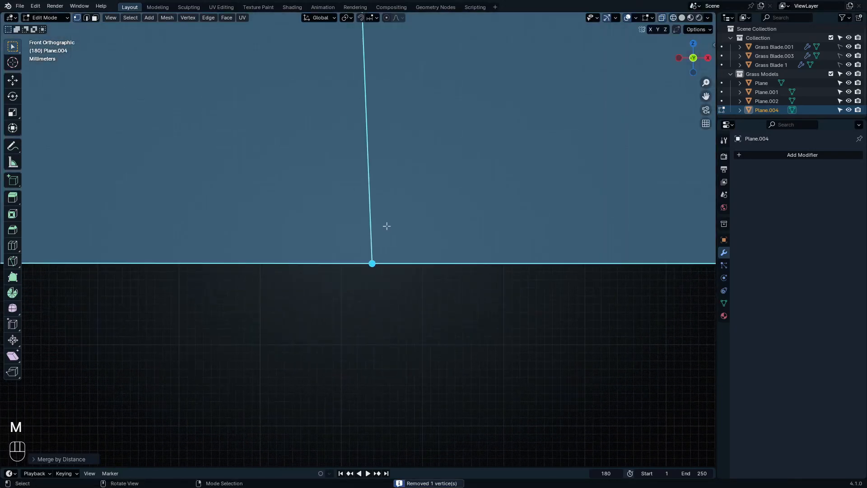
key("shift+z")
scroll(389, 196, "down", 3)
scroll(389, 181, "down", 14)
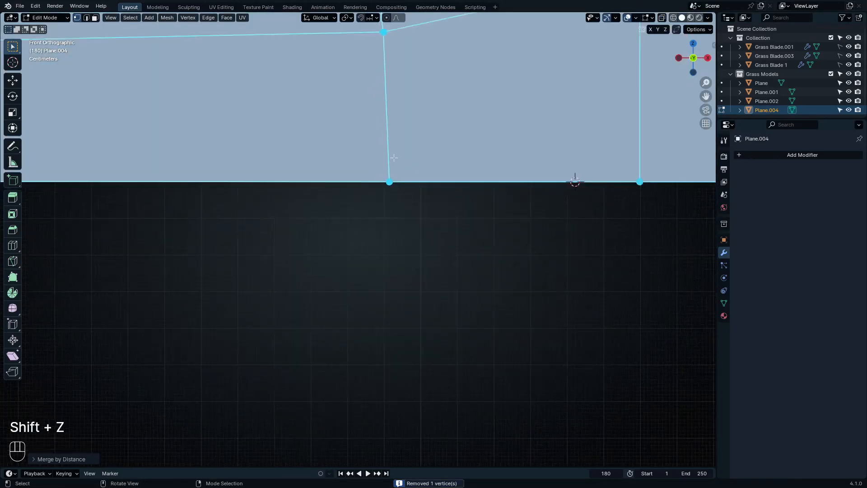
Step: Return to Object Mode, switch to wireframe shading, and reset the 3D cursor to the world origin
key("Tab")
scroll(424, 262, "up", 3)
middle_click_drag(457, 240, 455, 262)
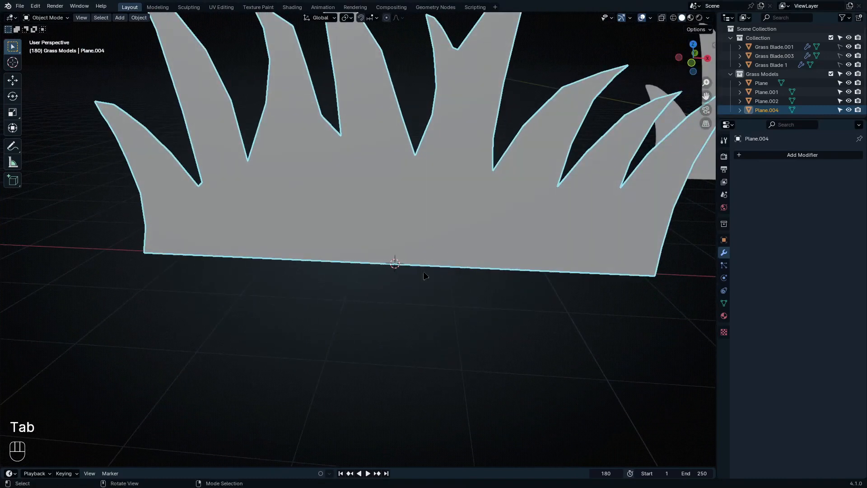
key("g")
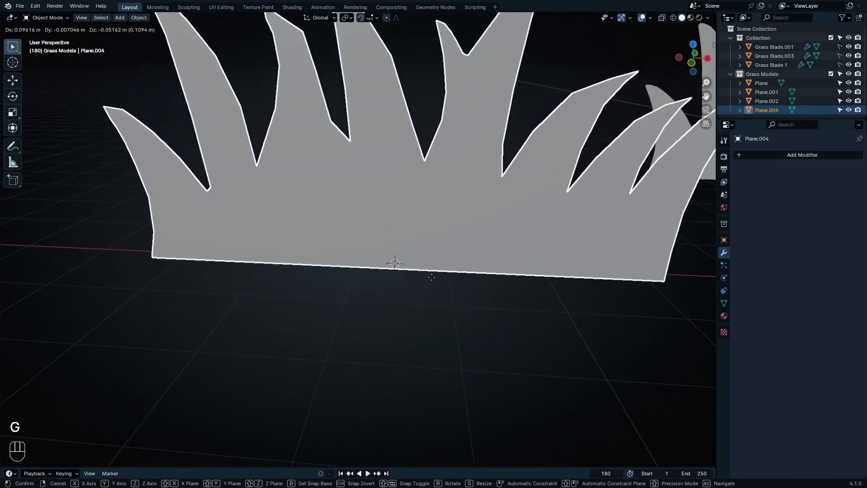
right_click(436, 289)
key("shift+z")
scroll(359, 285, "up", 6)
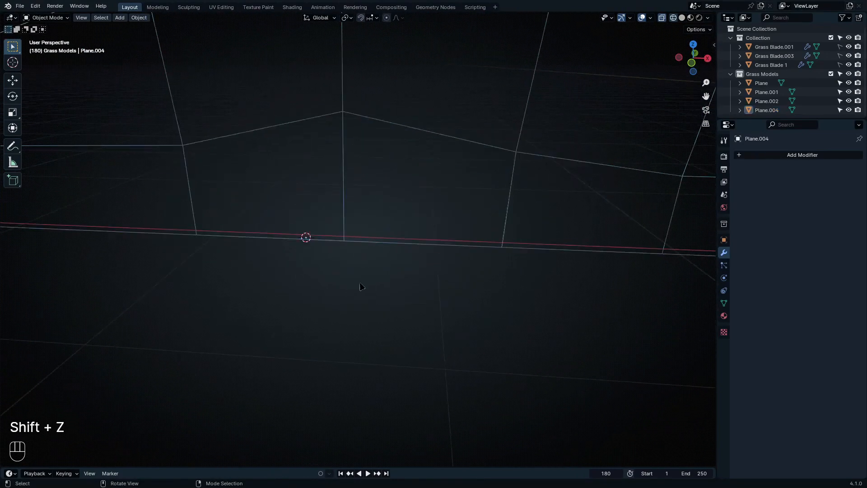
key("shift+c")
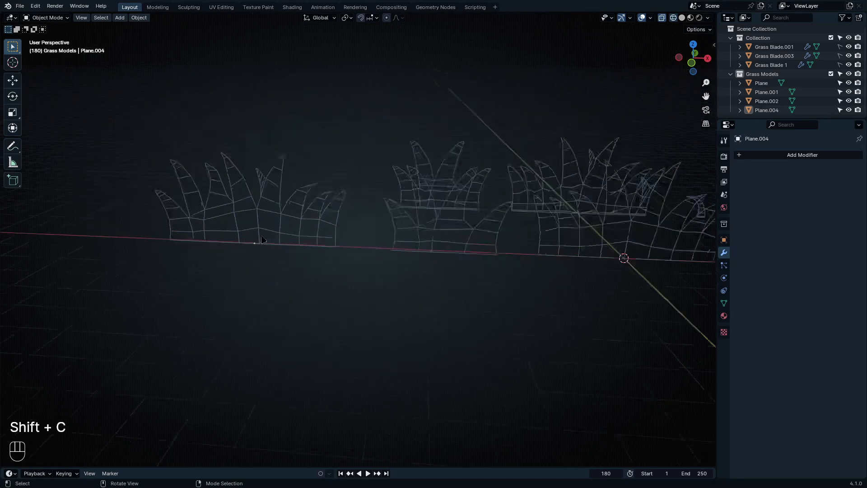
Step: Examine how the four-blade clump's base vertices and origin sit against the X axis
middle_click_drag(373, 242, 182, 310, "shift")
key("Tab")
key("Tab")
left_click(264, 210)
key("Tab")
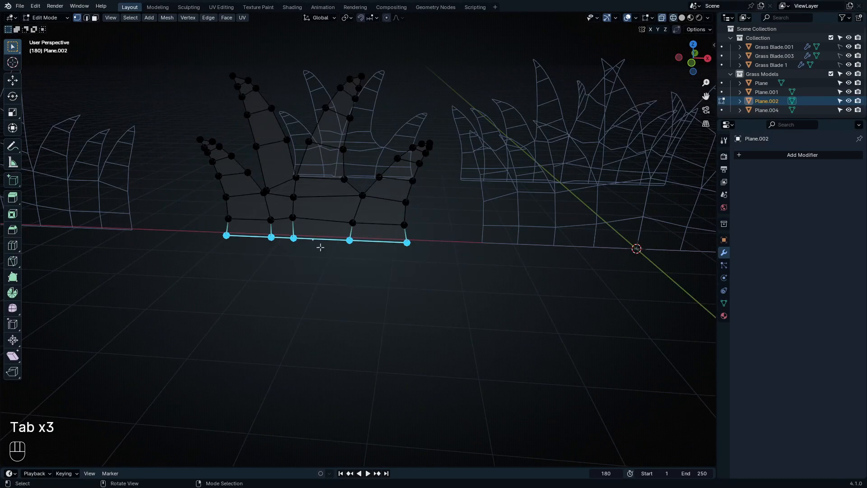
key("Tab")
middle_click_drag(447, 270, 285, 248, "shift")
left_click(159, 295)
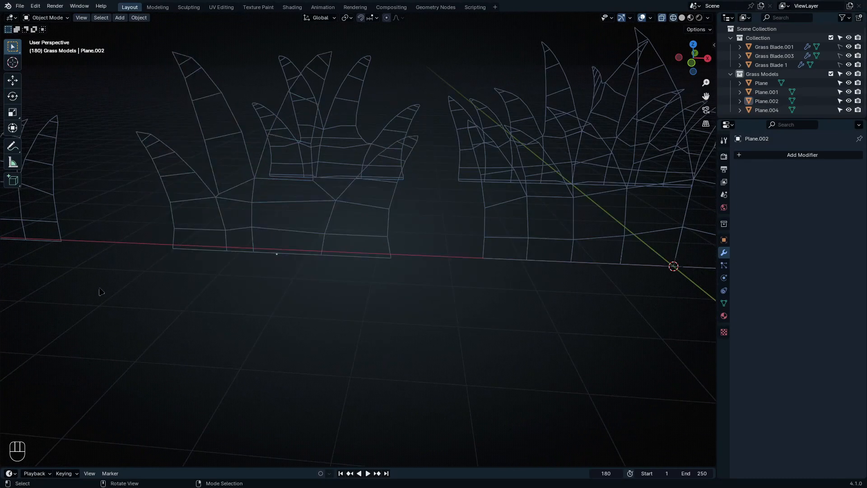
Step: Try moving the large clump away from the world origin, and undo the move
middle_click_drag(364, 253, 326, 285, "shift")
left_click(341, 271)
key("g")
left_click(423, 272)
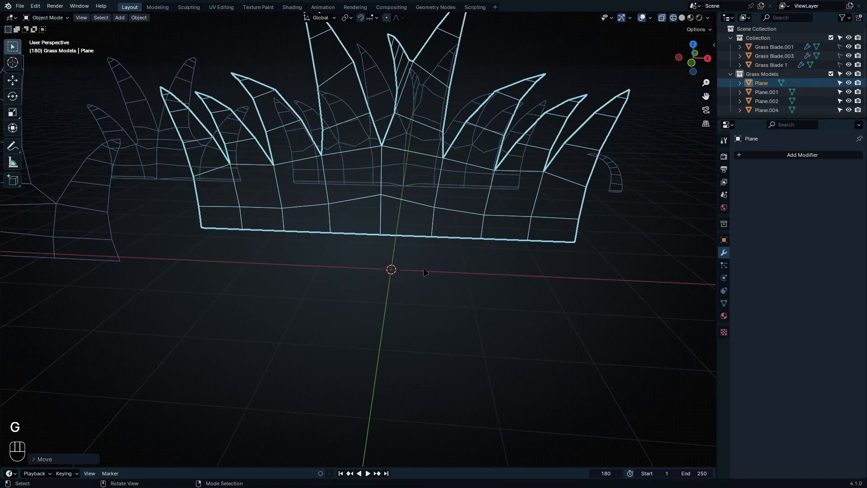
left_click(418, 291)
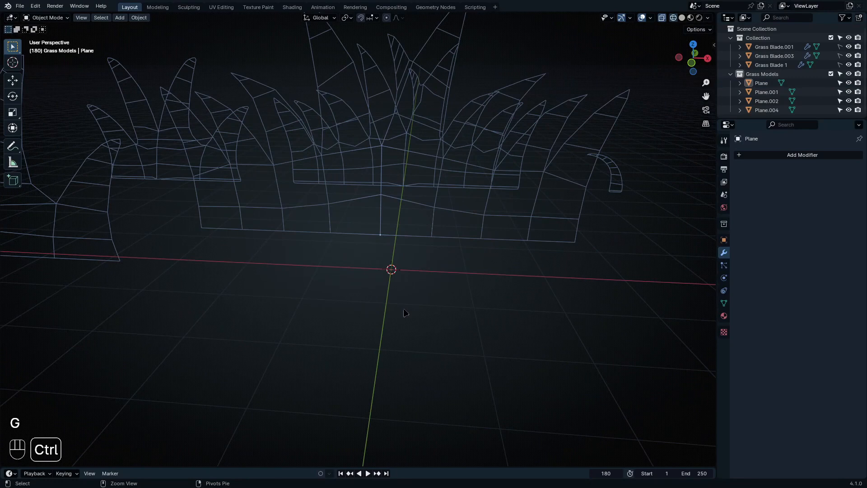
key("ctrl+z")
key("ctrl+z")
Step: Examine the single curved blade's base, and review all the grass models in solid shading
middle_click_drag(526, 304, 395, 306, "shift")
left_click(323, 275)
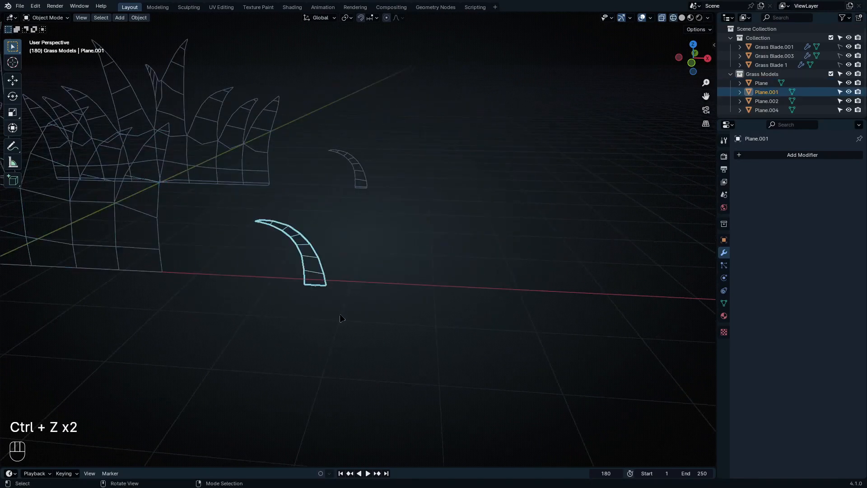
left_click(340, 318)
scroll(324, 305, "up", 7)
mouse_move(316, 306)
middle_mouse_down()
mouse_move(324, 305)
mouse_move(313, 300)
mouse_move(288, 321)
mouse_move(317, 320)
mouse_move(293, 306)
mouse_move(420, 300)
mouse_move(391, 286)
mouse_move(395, 295)
mouse_move(386, 297)
mouse_move(484, 330)
middle_mouse_up()
scroll(318, 316, "down", 12)
key("shift+z")
scroll(394, 295, "down", 3)
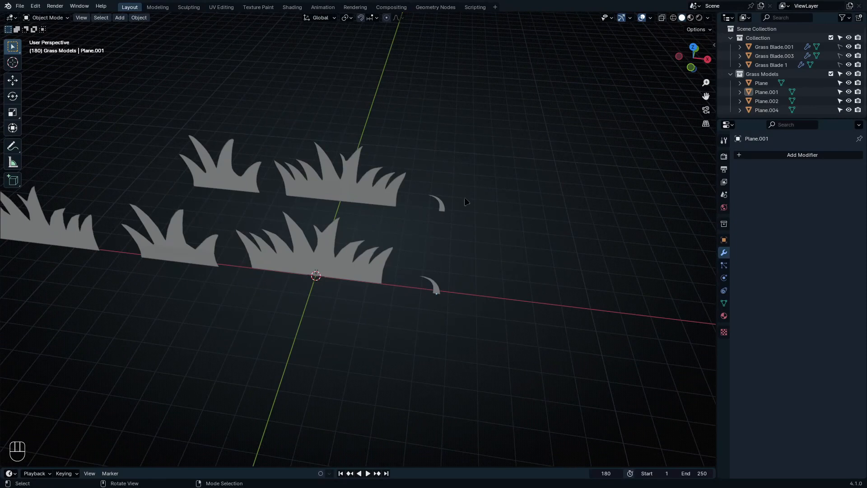
Step: Paste the flower reference model into the Refs collection and deselect it
key("ctrl+v")
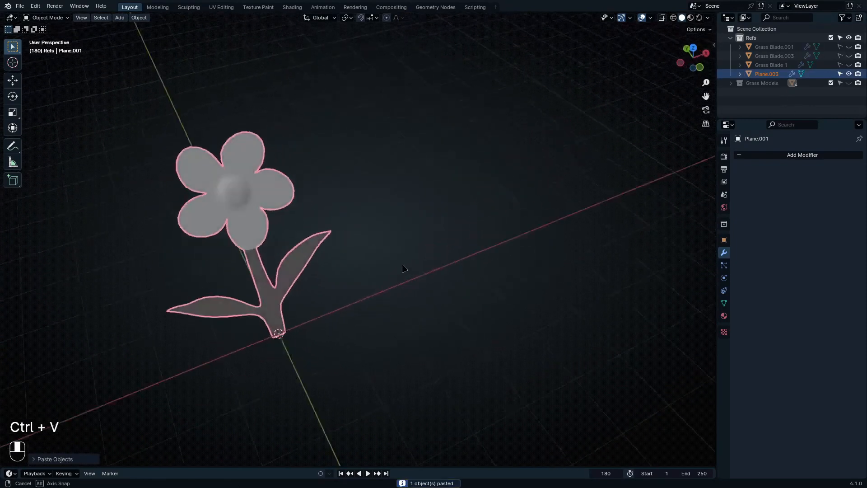
middle_click_drag(402, 268, 345, 282)
left_click(319, 273)
Step: Examine the flower reference's petal, centre and stem topology in Edit Mode and its smoothed shape in Object Mode
middle_click_drag(283, 242, 300, 174, "shift")
scroll(296, 160, "up", 3)
middle_click_drag(290, 145, 329, 175, "shift")
key("Tab")
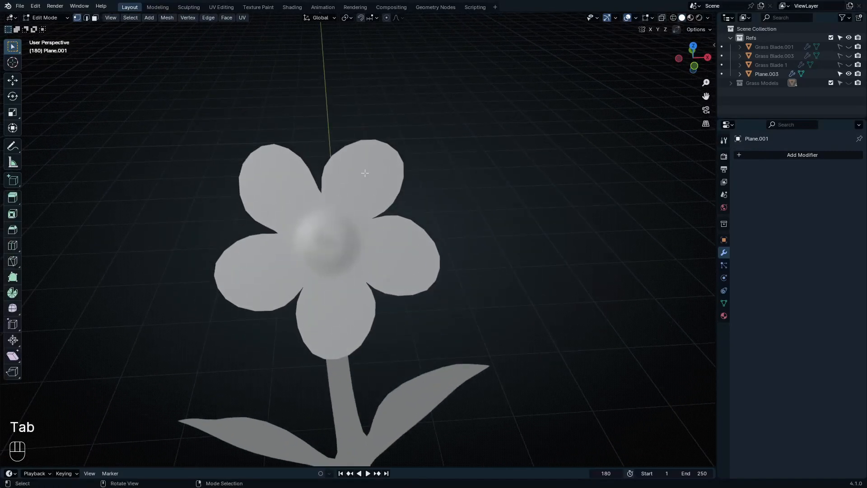
key("Tab")
left_click(357, 180)
key("Tab")
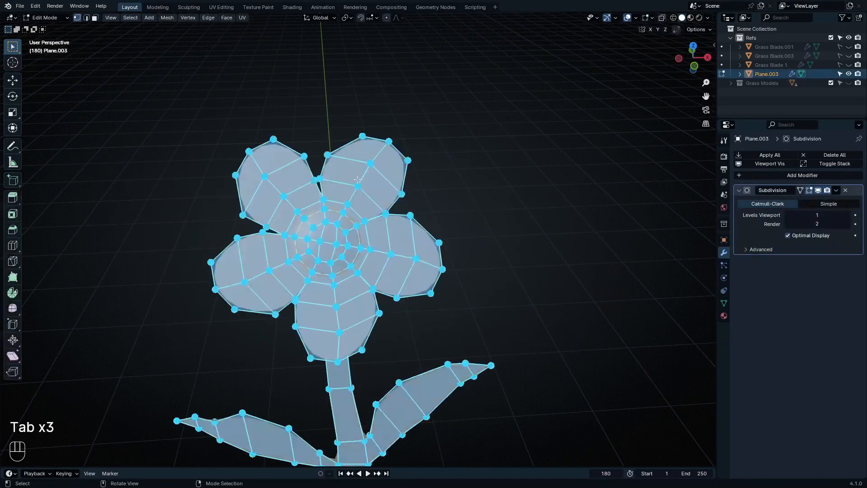
left_click(313, 233)
scroll(369, 263, "up", 4)
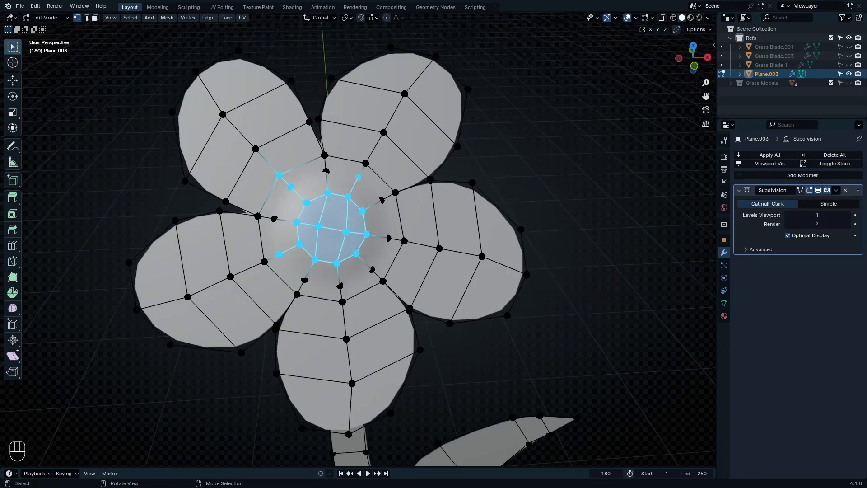
scroll(415, 201, "up", 2)
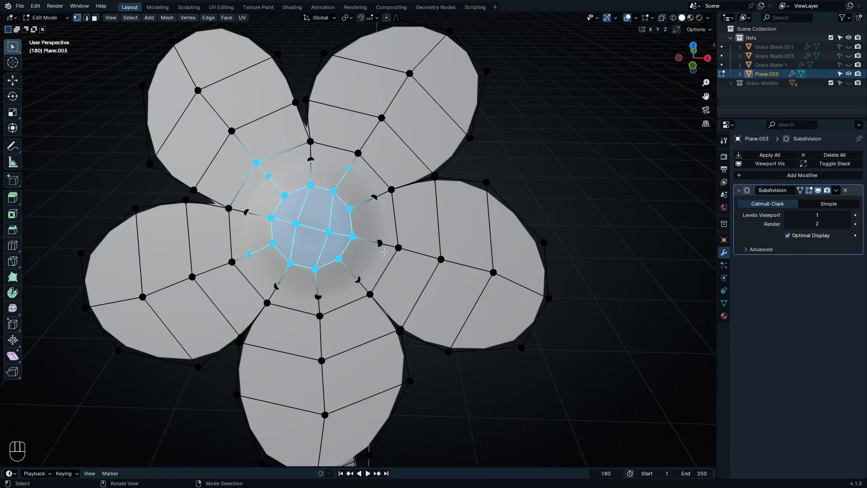
key("Tab")
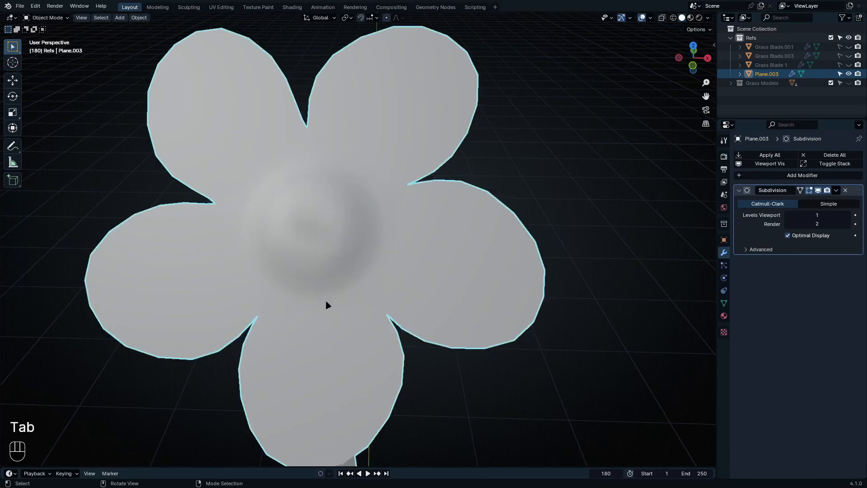
scroll(323, 296, "down", 5)
middle_click_drag(337, 286, 358, 277)
scroll(362, 236, "down", 4)
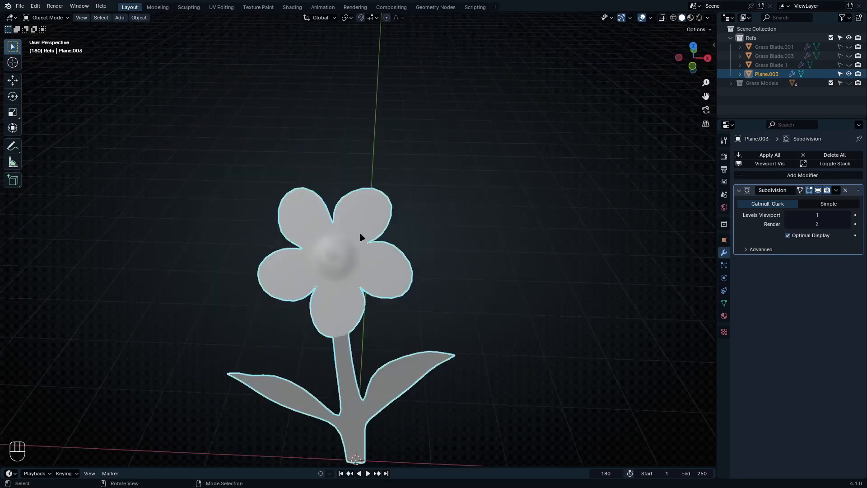
Step: Move the flower reference back along the Y axis and make it unselectable
scroll(400, 294, "down", 3)
key("g")
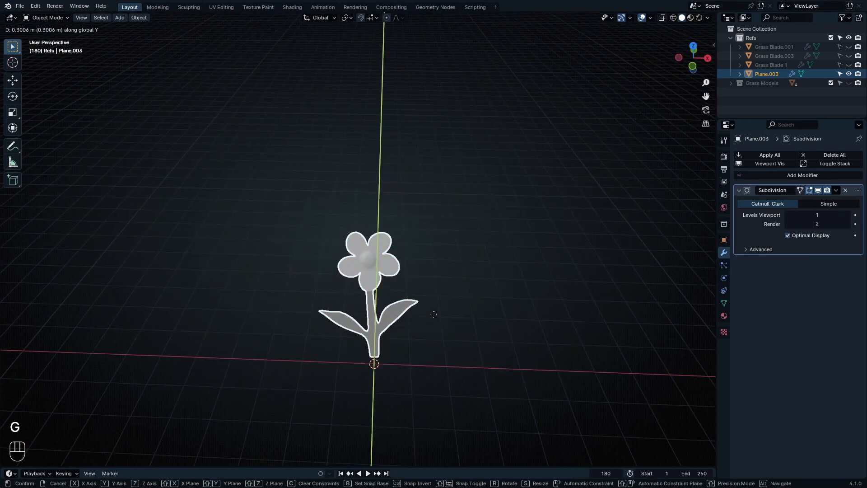
left_click(455, 256)
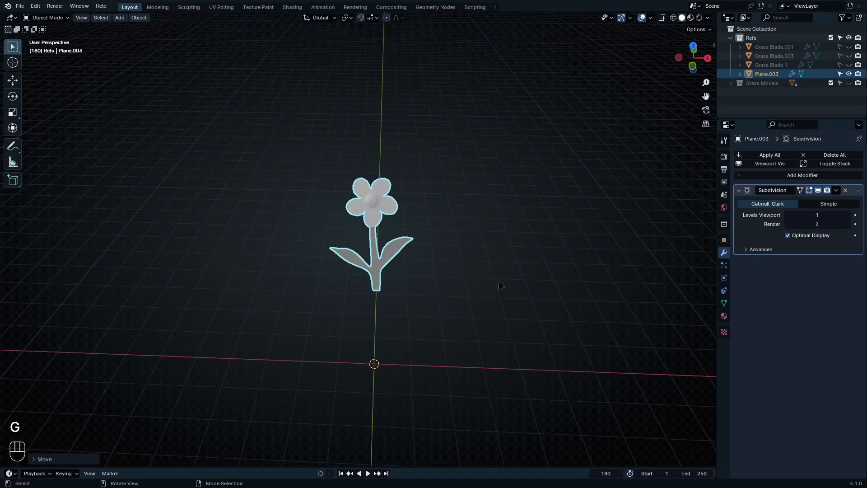
left_click(840, 74)
left_click(793, 83)
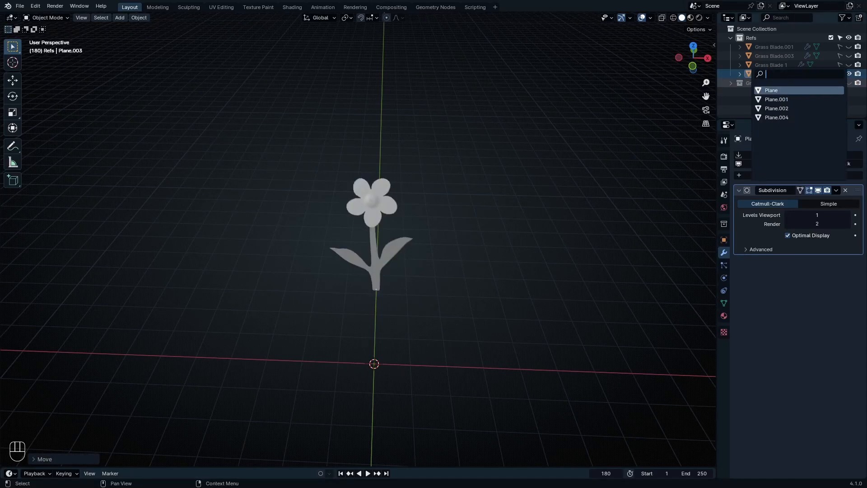
left_click(748, 85)
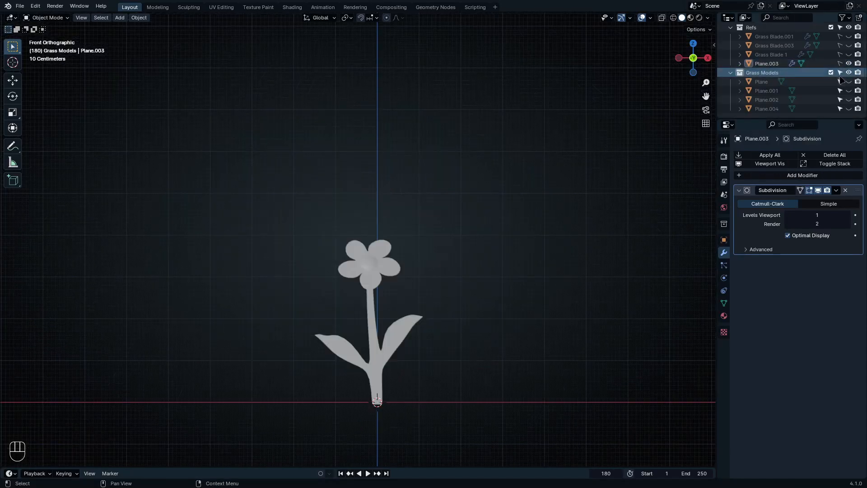
left_click_drag(848, 82, 849, 109)
left_click(739, 73)
key("ctrl+z")
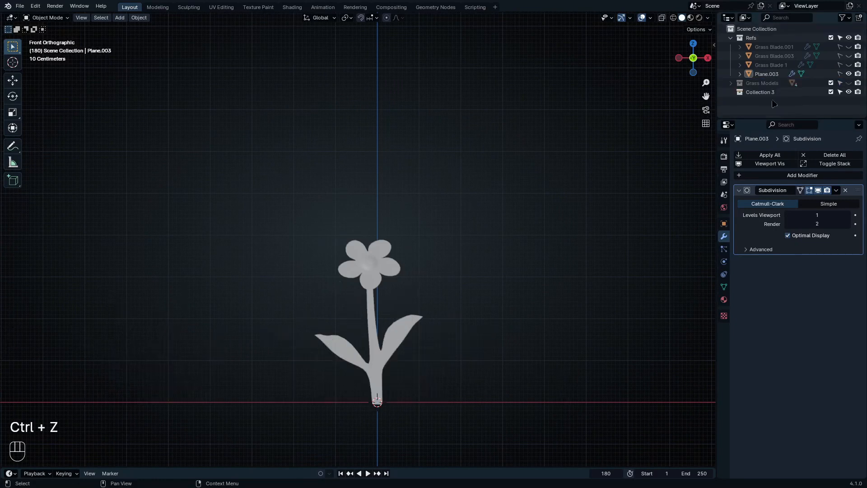
Step: Rename the new empty collection to Flower
double_click(763, 93)
type("Flower")
key("Return")
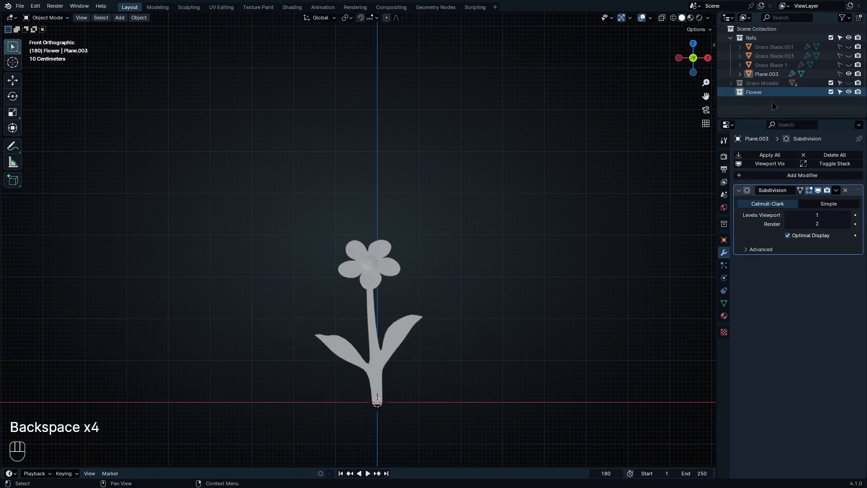
Step: Add a plane mesh to the Flower collection in wireframe shading and enter Edit Mode on it
key("shift+z")
scroll(391, 386, "up", 3)
middle_click_drag(404, 396, 478, 396, "shift")
scroll(421, 389, "up", 2)
key("Tab")
key("Tab")
key("shift+a")
mouse_move(503, 280)
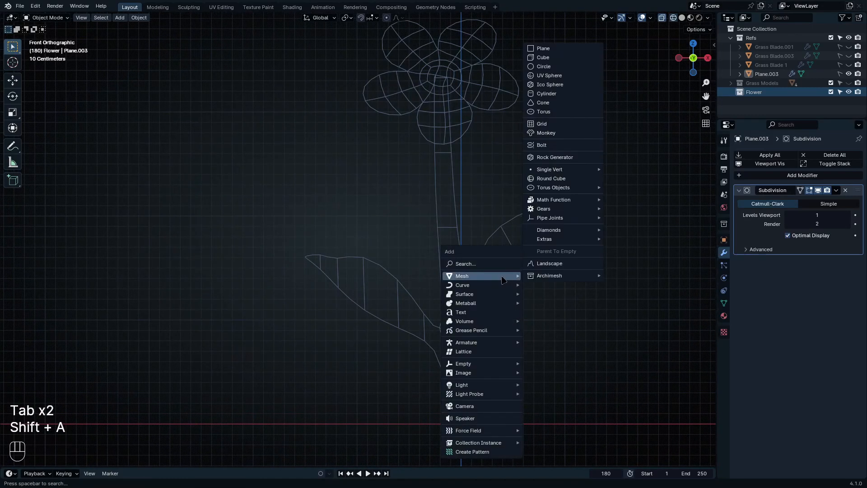
left_click(568, 50)
middle_click_drag(539, 311, 520, 259, "shift")
key("Tab")
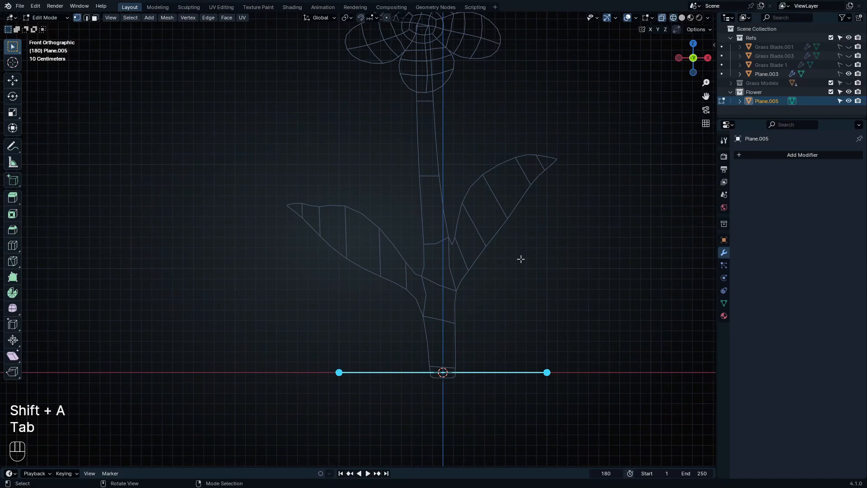
Step: Rotate the plane 90° about X and raise it along Z until its lower edge rests on the X axis
type("rx90")
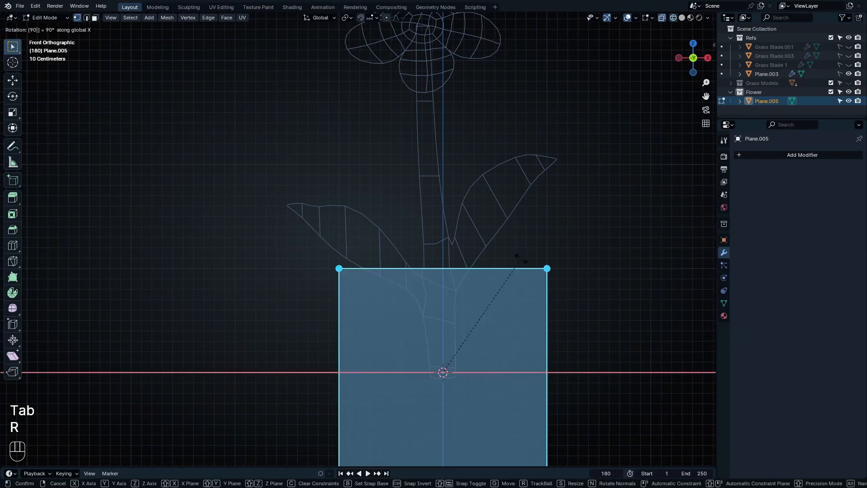
left_click(524, 260)
key("g")
key("z")
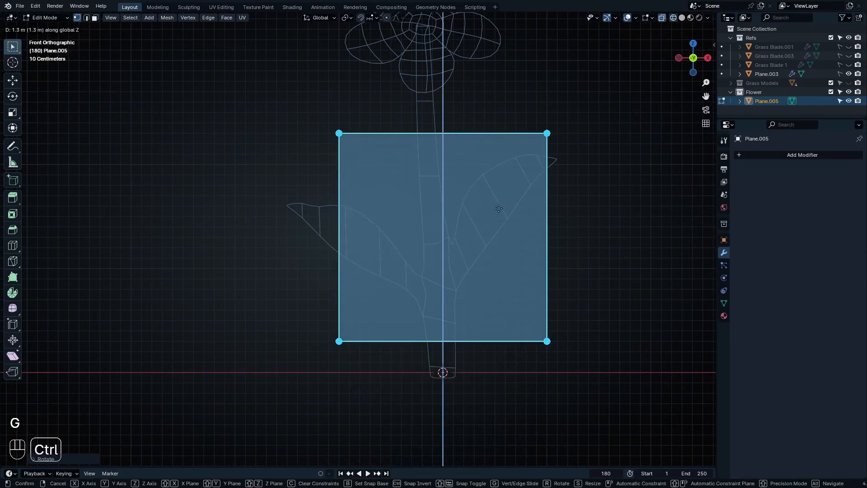
left_click(500, 238)
Step: Scale the upright plane along X to about 0.1 to form a narrow flower stem
scroll(476, 302, "up", 1)
key("s")
key("x")
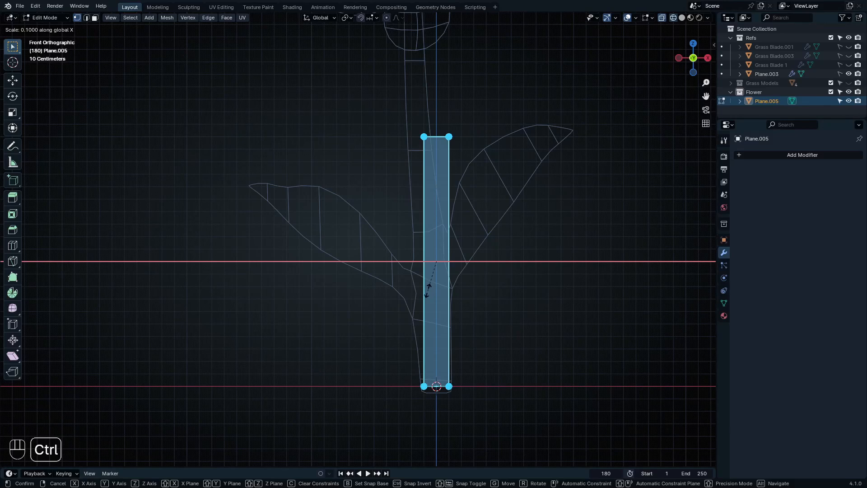
left_click(426, 278)
Step: Scale the stem's bottom edge along X to match the width of the reference stem's base
scroll(431, 391, "up", 4)
left_click_drag(393, 361, 506, 402)
key("s")
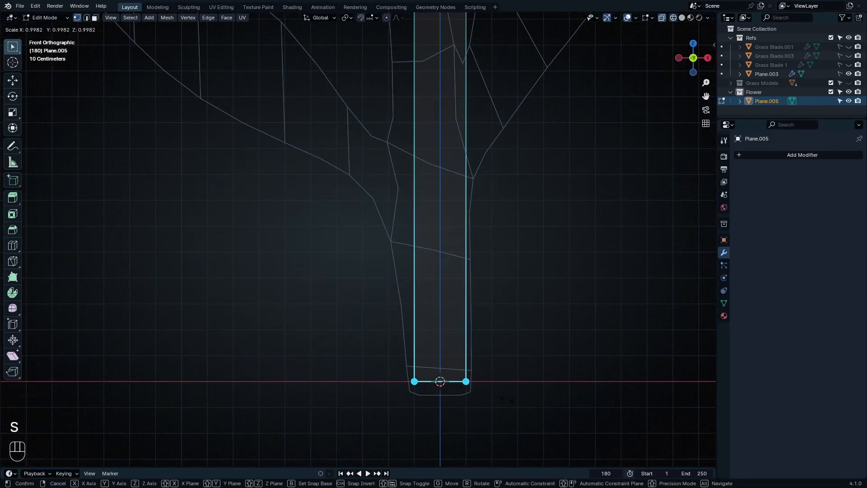
key("x")
left_click(520, 401)
Step: Lower the stem's top edge along Z and fit its two corner vertices to the lowest slanted cross edge of the reference
scroll(520, 402, "down", 3)
left_click_drag(434, 68, 531, 144)
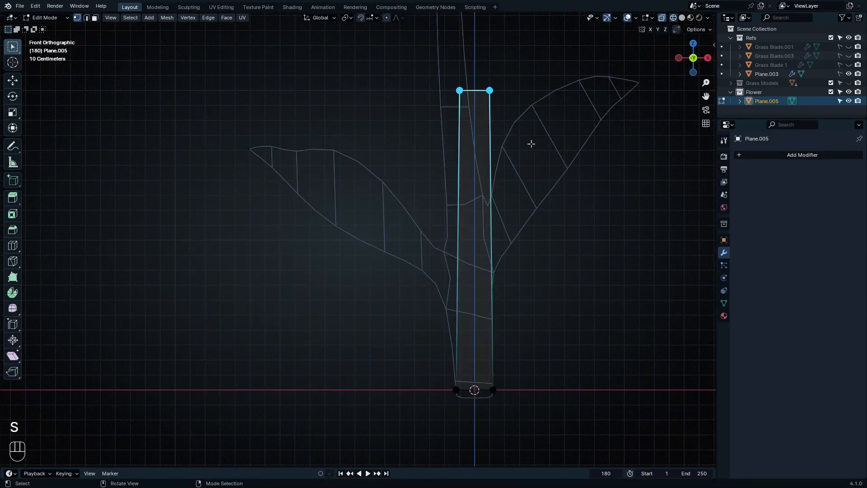
key("g")
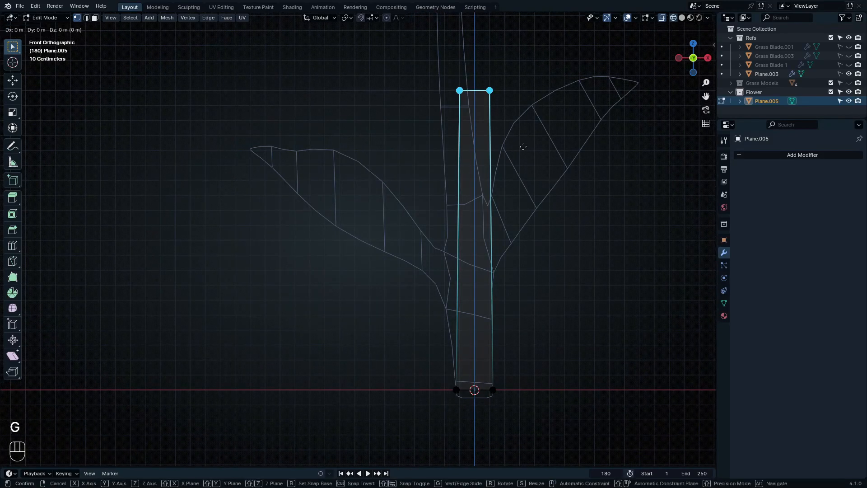
key("z")
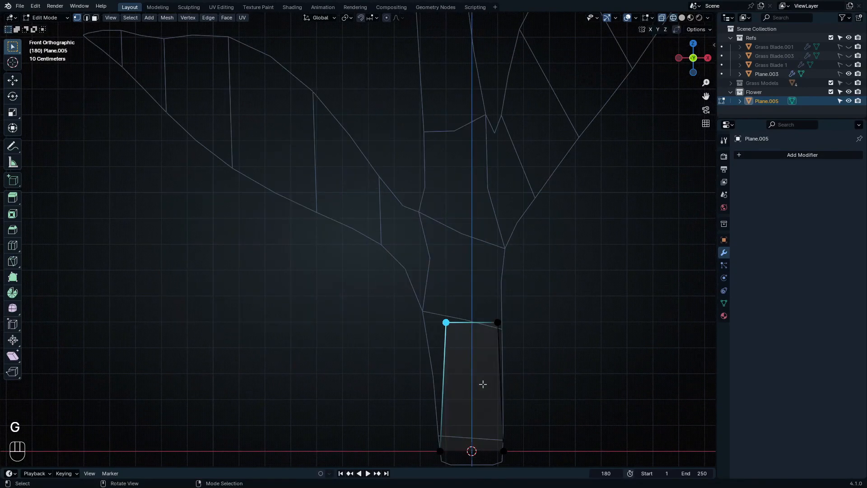
key("g")
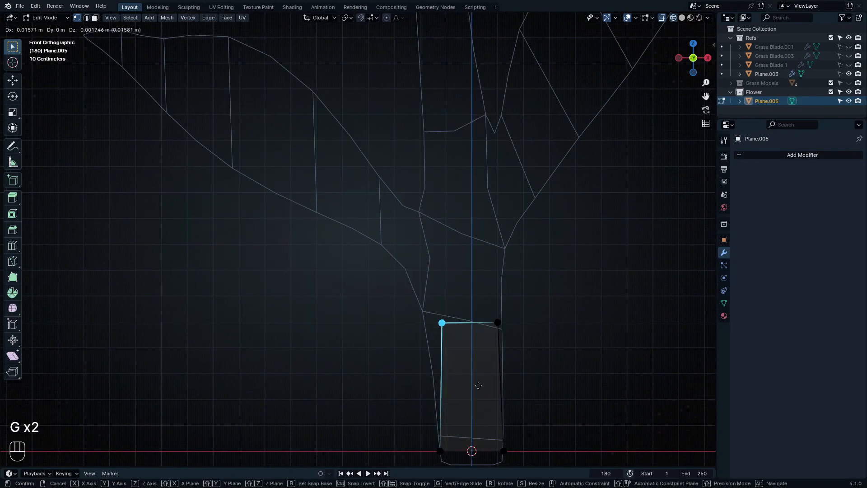
left_click(472, 347)
left_click(497, 322, "shift")
middle_click_drag(521, 340, 548, 419, "shift")
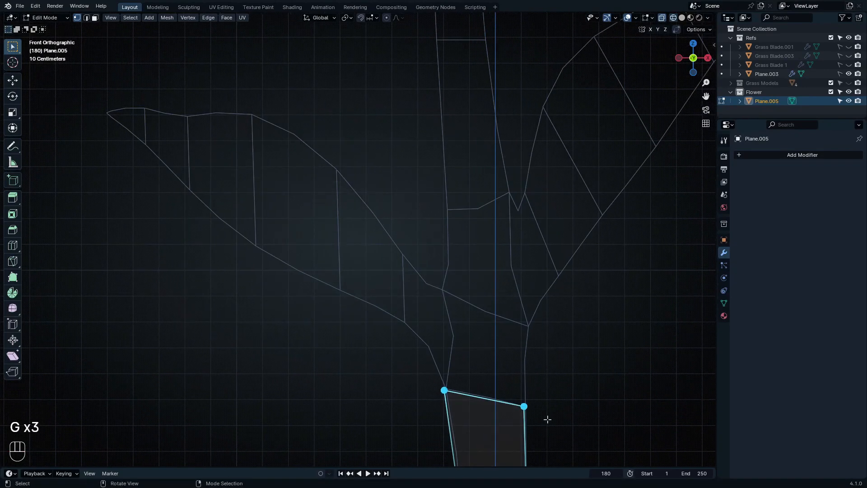
Step: Extrude the stem's top edge twice past the leaf junctions and move its corner vertices onto the reference outline
key("e")
left_click(547, 319)
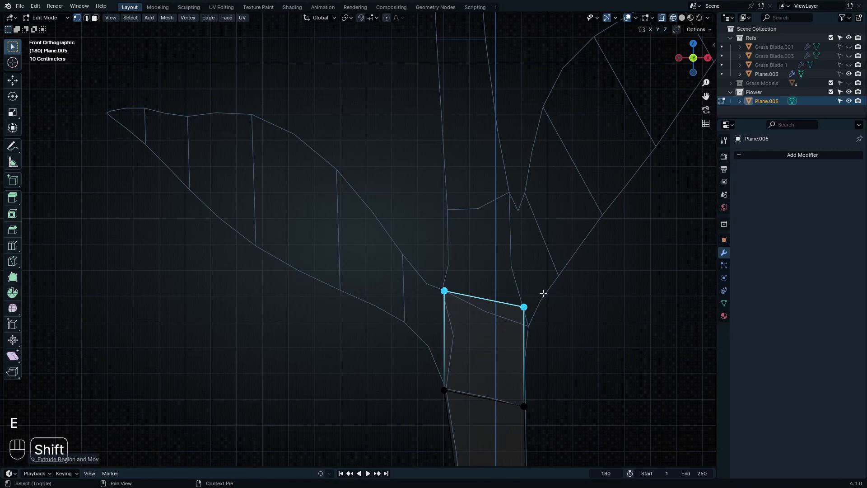
middle_click_drag(543, 293, 546, 365, "shift")
key("e")
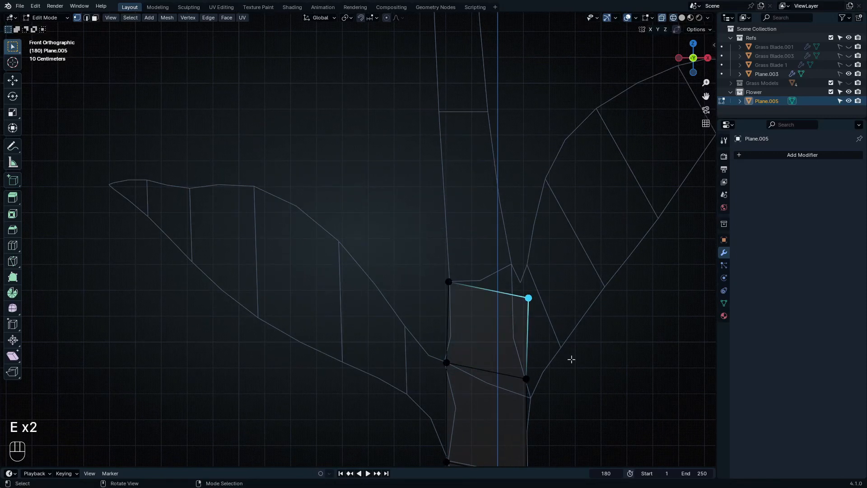
key("g")
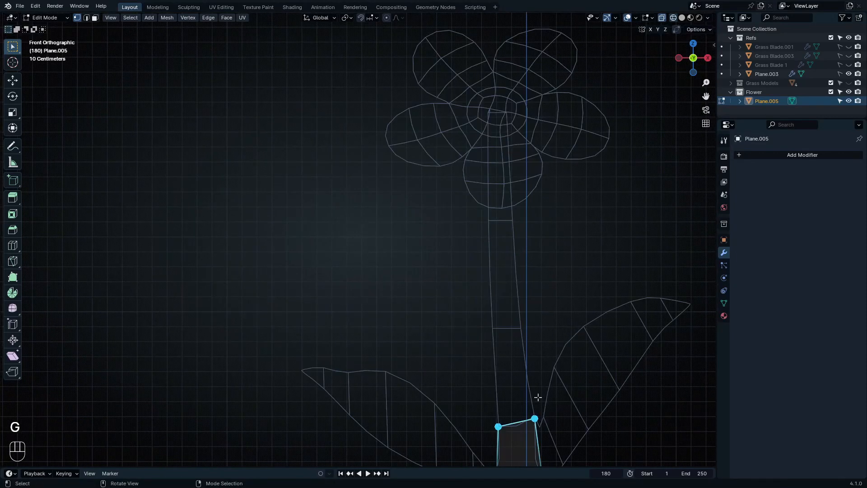
Step: Extrude the stem's top edge upward in three more segments along the reference, ending at the flower's centre
key("e")
left_click(535, 308)
key("e")
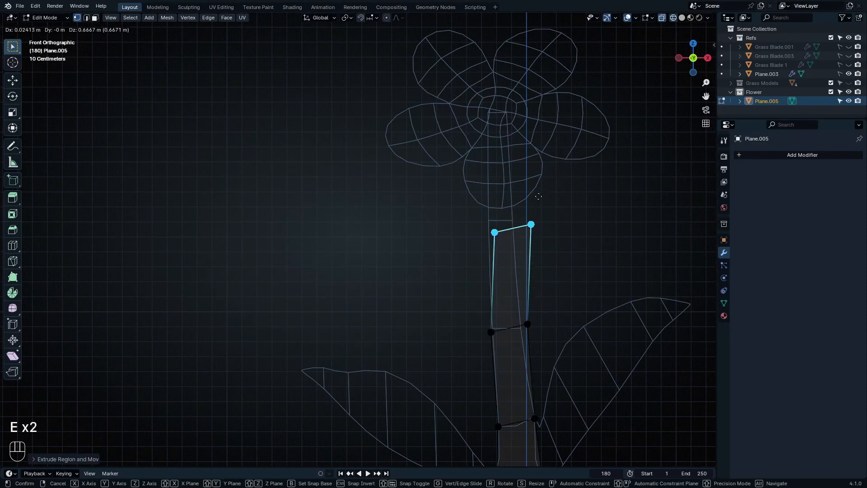
left_click(529, 206)
key("e")
left_click(524, 106)
Step: Move both vertices of the first cross edge above the leaves onto the reference stem outline
left_click(528, 324)
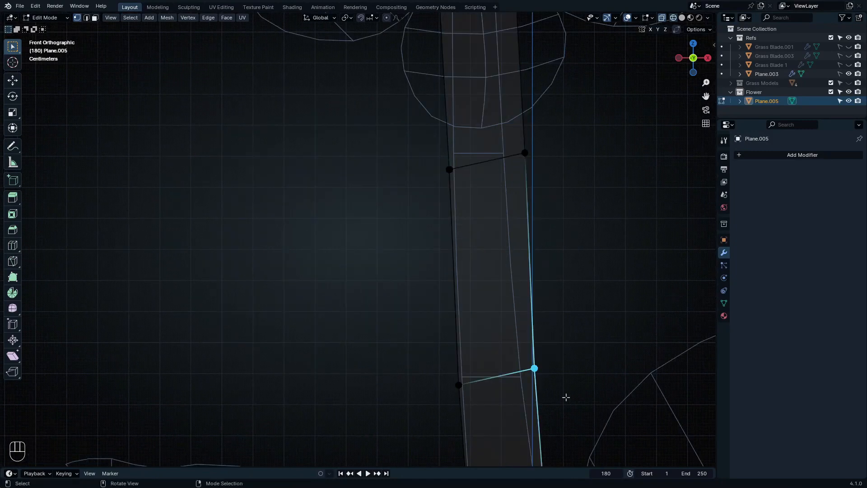
key("g")
left_click(554, 405)
left_click(459, 385)
key("g")
left_click(460, 376)
Step: Scale, rotate and move the cross edge just below the petals, and narrow the stem's top edge to fit the reference
middle_click_drag(497, 244, 499, 343, "shift")
left_click_drag(391, 229, 609, 290)
key("s")
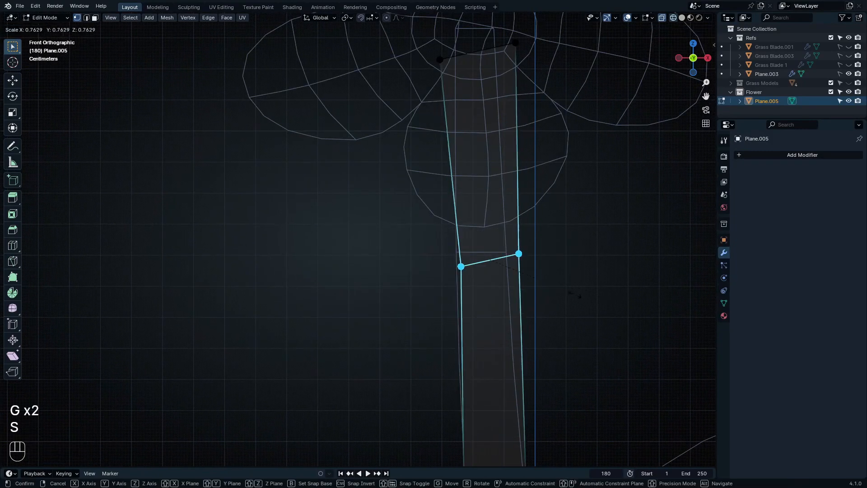
left_click(547, 282)
key("r")
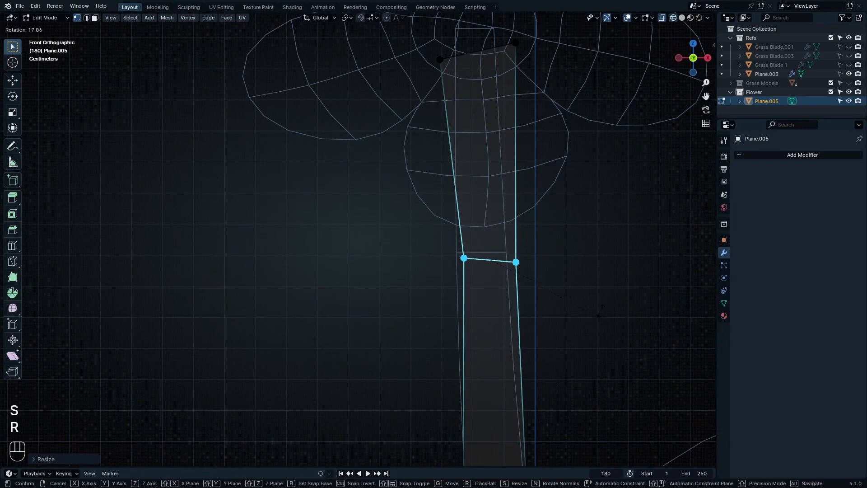
key("g")
left_click(494, 267)
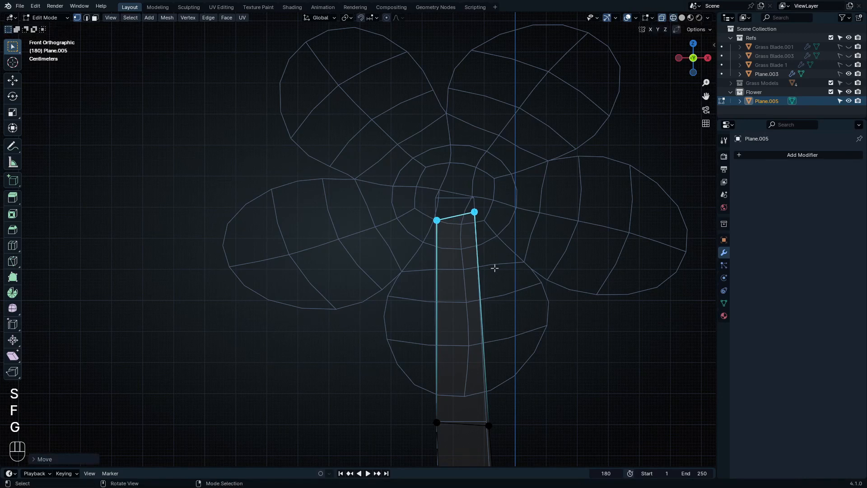
Step: Flatten the stem's top edge by scaling it along Z and align it with the reference at the flower's centre
scroll(487, 251, "down", 1)
left_click_drag(462, 235, 499, 245)
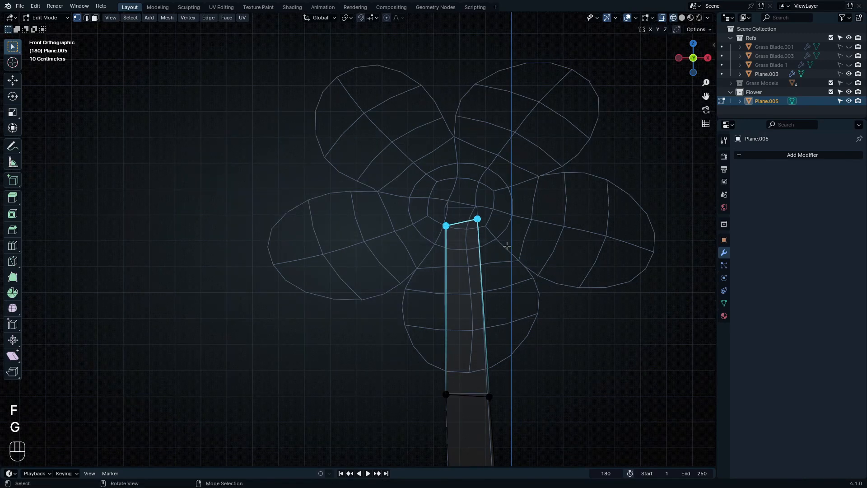
key("s")
key("z")
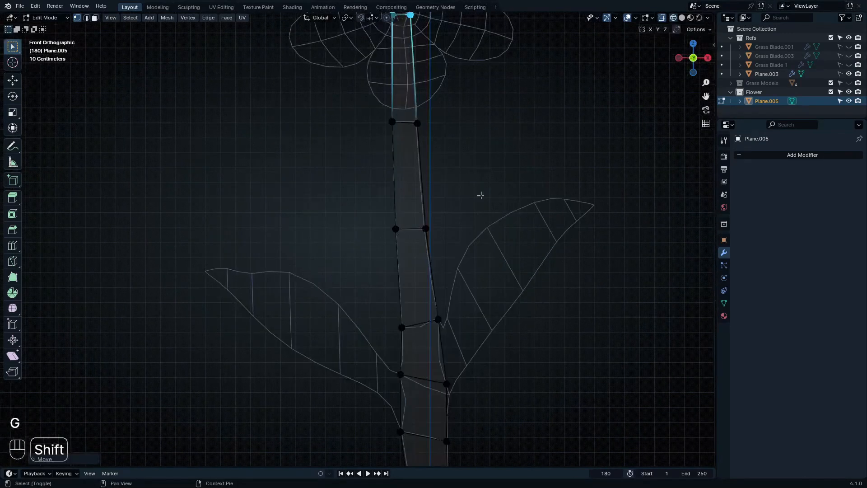
Step: Extrude the stem's right side edge at the leaf junction outward and rotate it to match the base of the right leaf
middle_click_drag(492, 404, 475, 276, "shift")
scroll(438, 232, "up", 3)
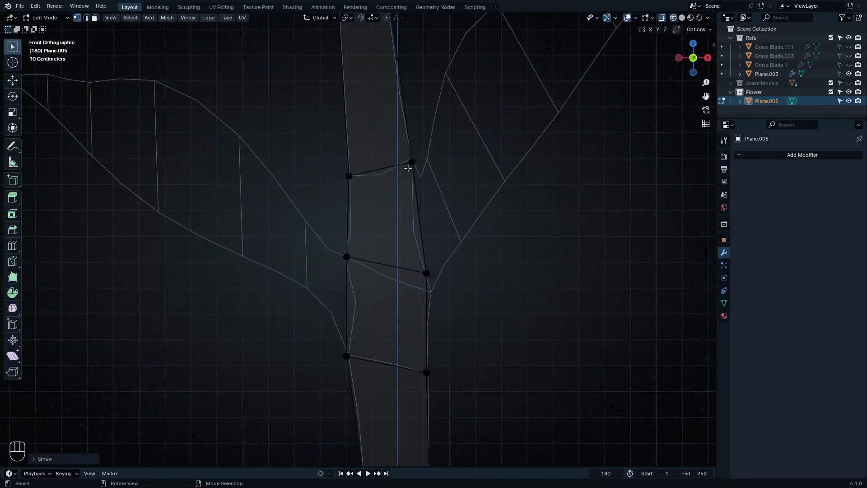
left_click_drag(405, 148, 445, 289)
middle_click_drag(453, 248, 428, 400, "shift")
key("e")
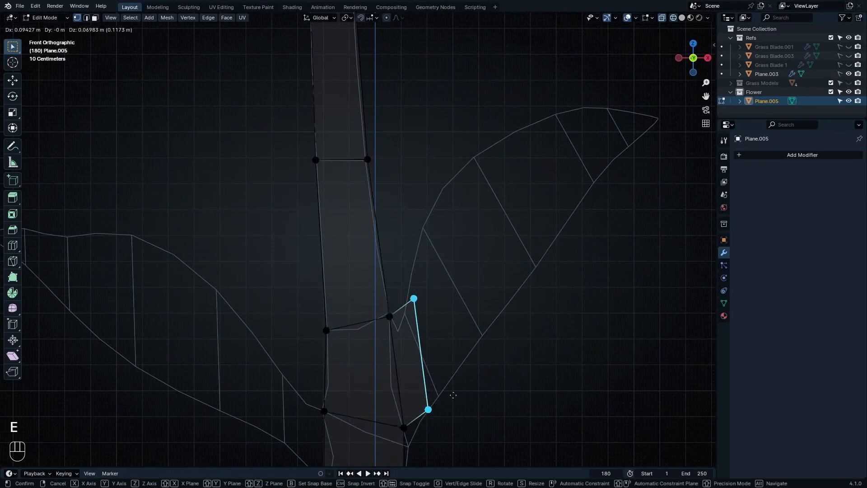
left_click(483, 413)
key("r")
Step: Extrude the right leaf's next segment and scale, rotate and move its edge onto the reference cross line
key("e")
left_click(492, 336)
key("s")
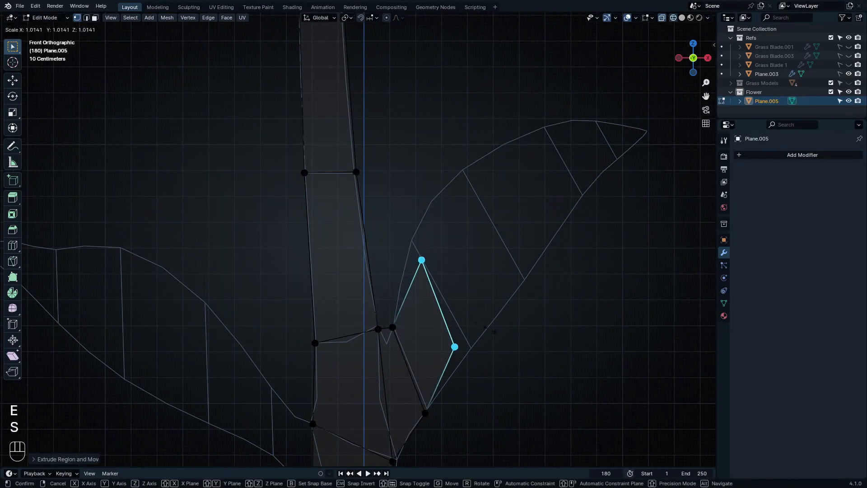
left_click(527, 359)
key("r")
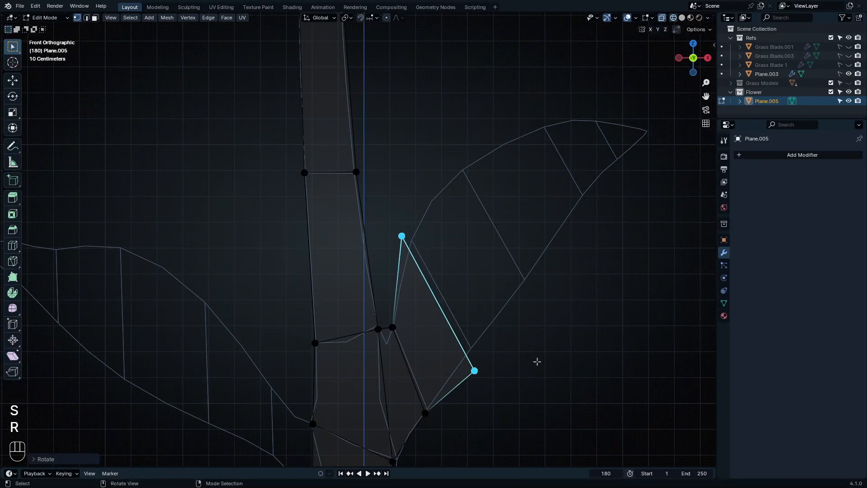
key("s")
key("g")
left_click(520, 353)
Step: Extrude two more segments of the right leaf, scaling down and moving the outer edge to follow the reference
key("e")
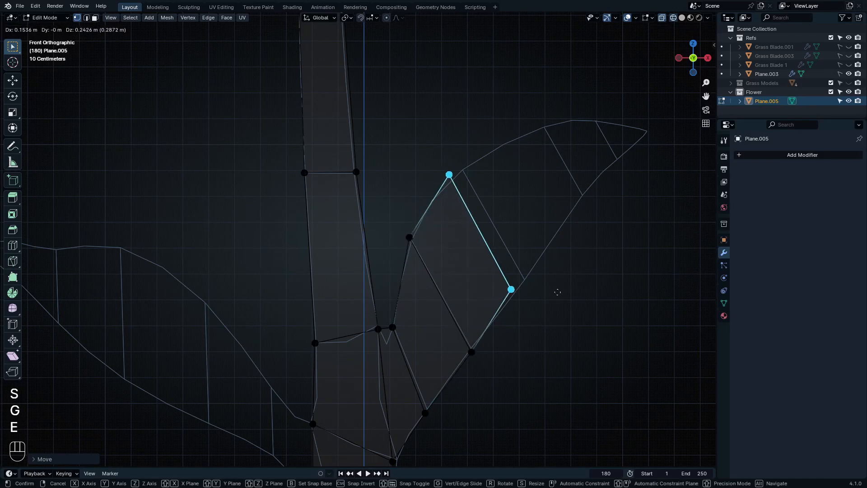
key("e")
key("s")
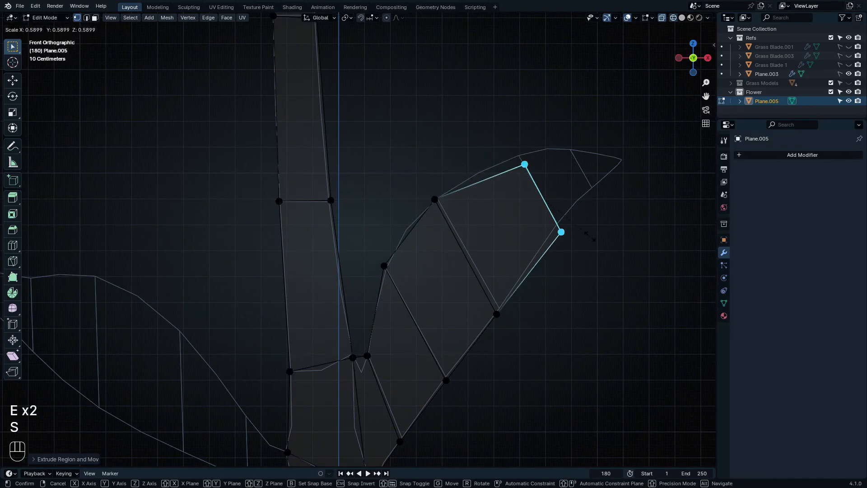
left_click(589, 236)
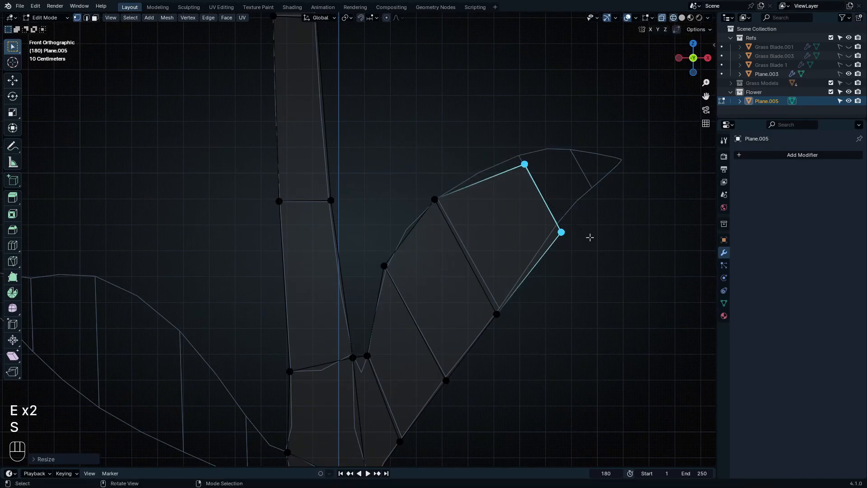
key("g")
left_click(563, 238)
Step: Extrude the right leaf's last two segments, scaling the first to about 0.53 and collapsing the end edge into a pointed tip
key("e")
left_click(609, 216)
key("s")
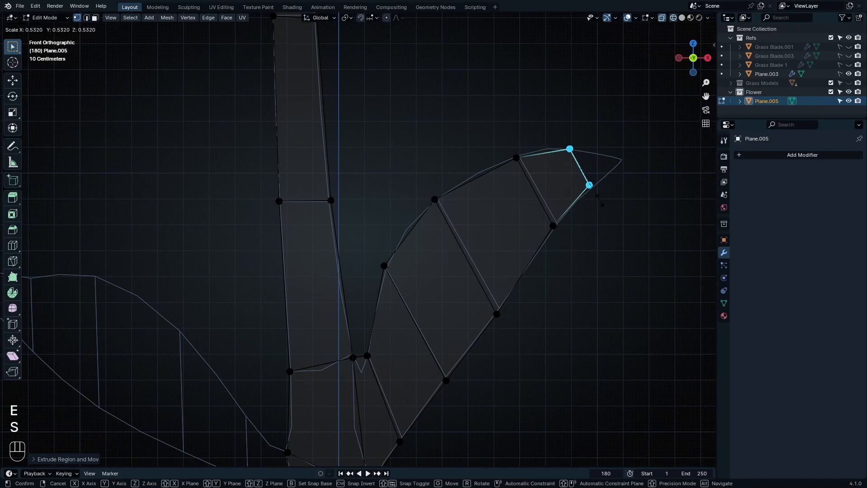
left_click(596, 200)
key("e")
left_click(631, 196)
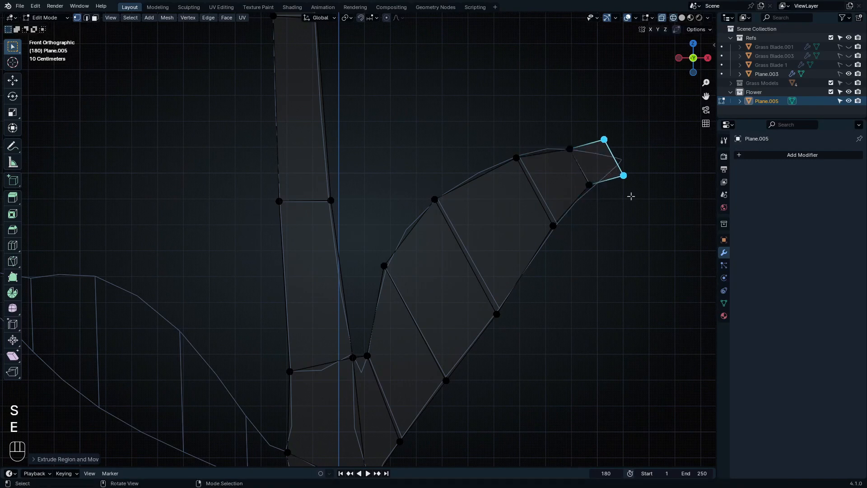
key("s")
left_click(631, 196)
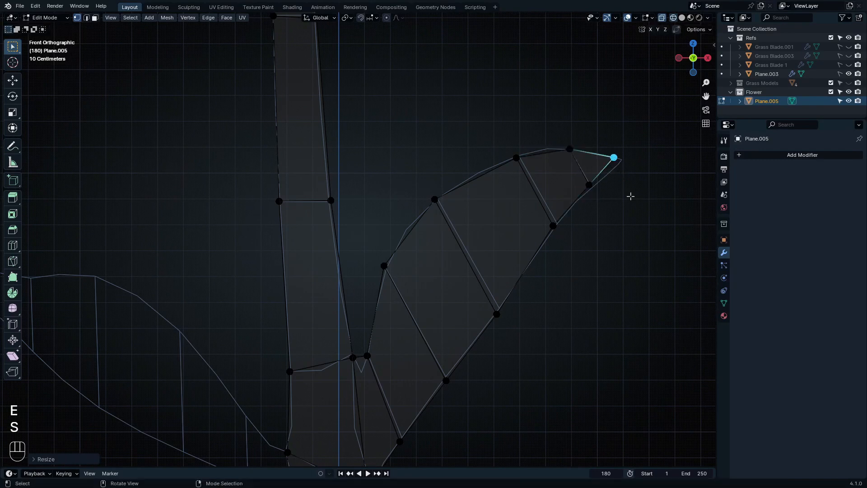
Step: Extrude the stem's left side edge segment by segment along the left reference leaf, collapse its end to a point and leave Edit Mode
middle_click_drag(312, 307, 461, 160, "shift")
scroll(513, 289, "down", 1)
left_click_drag(470, 245, 514, 373)
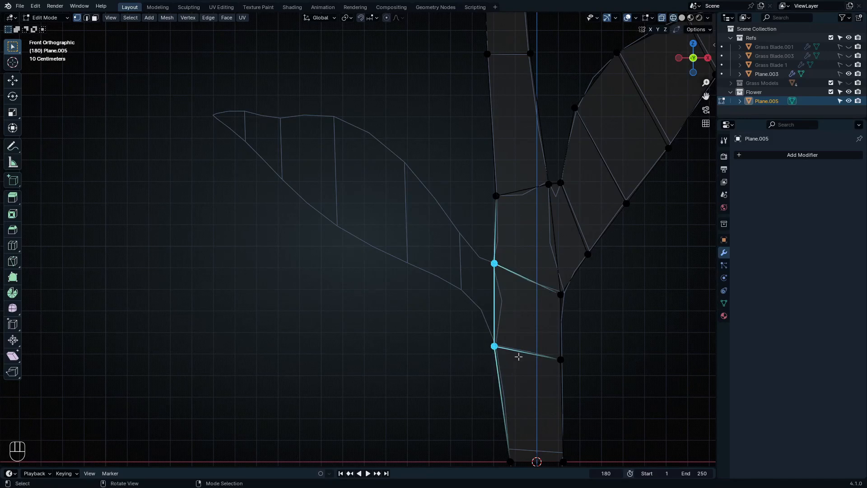
key("e")
left_click(487, 324)
key("s")
key("g")
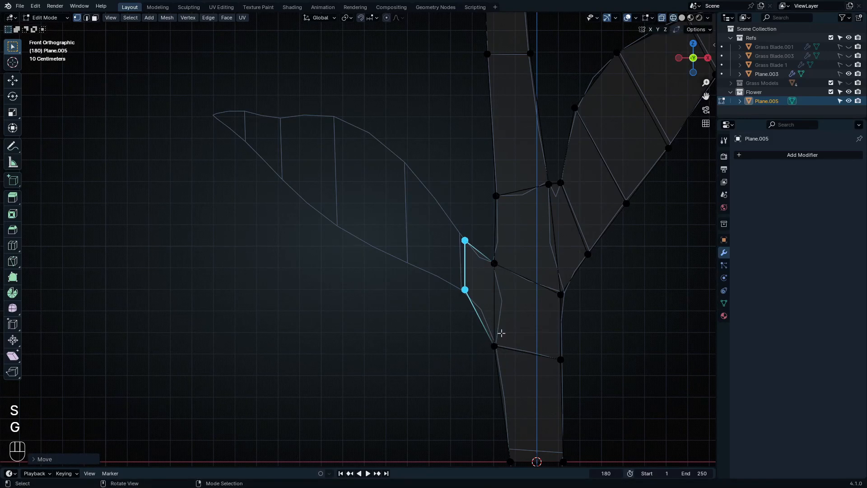
key("s")
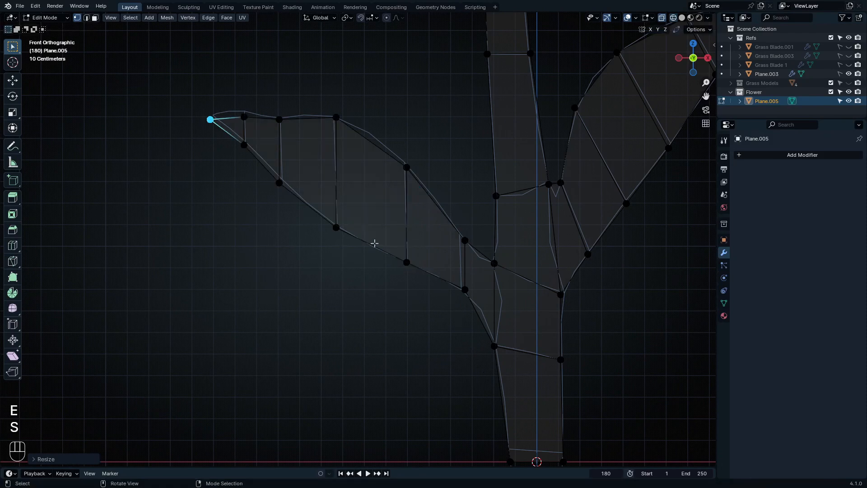
key("Tab")
Step: Snap the 3D cursor to the stem's top edge at the flower's centre and return to Object Mode
scroll(374, 243, "down", 4)
middle_click_drag(375, 243, 256, 315, "shift")
scroll(342, 238, "up", 4)
middle_click_drag(342, 238, 372, 346, "shift")
scroll(372, 346, "down", 1)
middle_click_drag(318, 67, 356, 203, "shift")
scroll(356, 202, "up", 3)
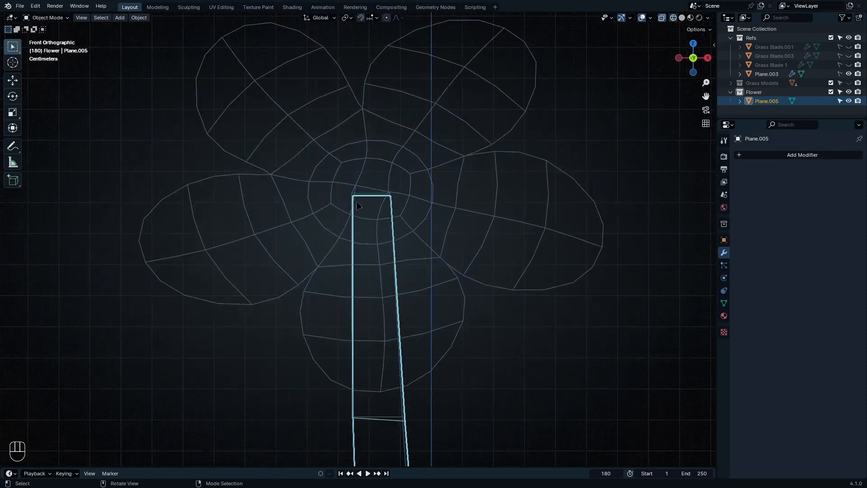
key("Tab")
left_click_drag(315, 168, 515, 282)
key("shift+s")
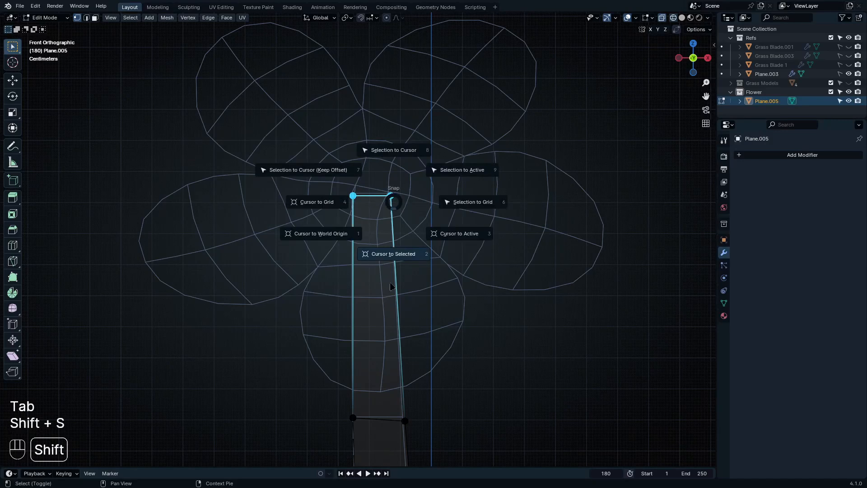
left_click(390, 275)
key("Tab")
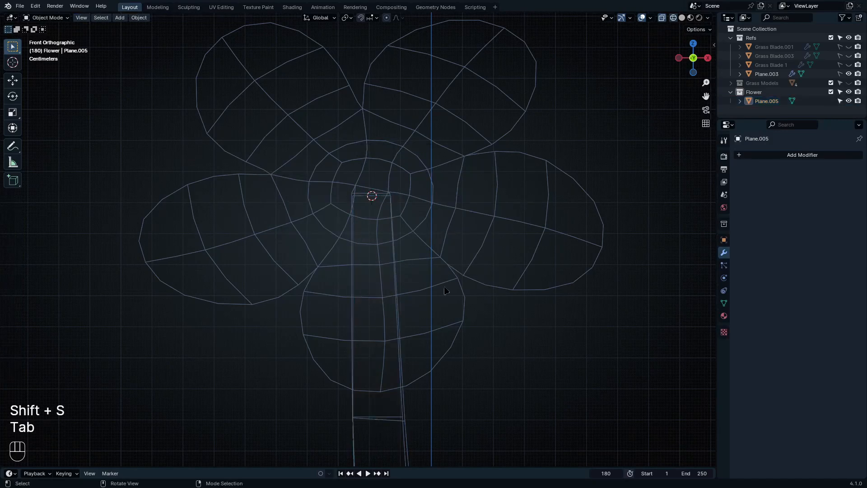
Step: Add a 12-vertex mesh circle at the 3D cursor in the flower's centre
key("shift+a")
scroll(408, 220, "down", 4)
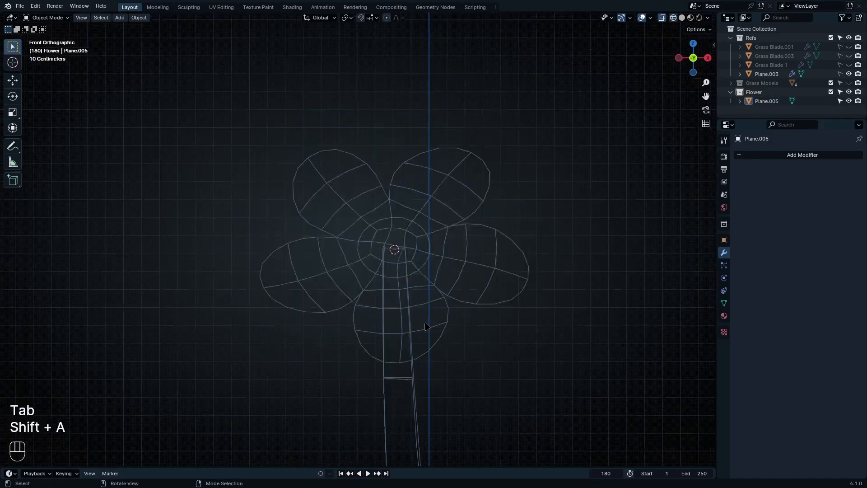
key("shift+a")
mouse_move(407, 220)
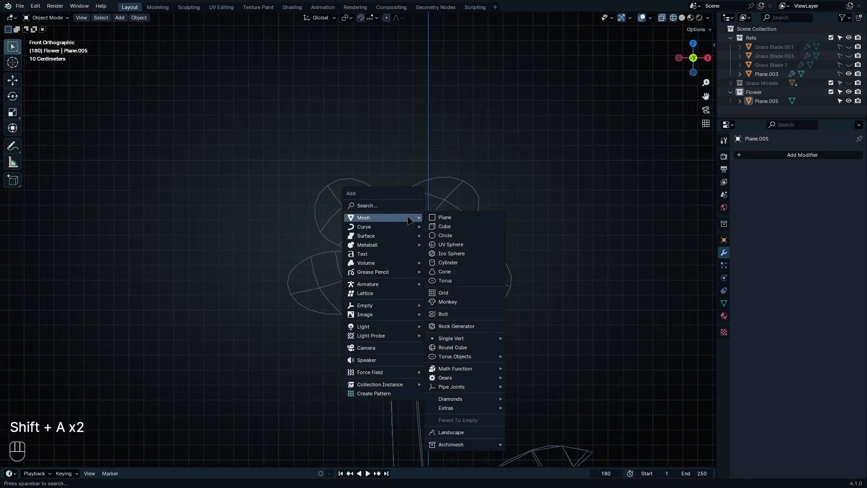
left_click(456, 236)
left_click(38, 460)
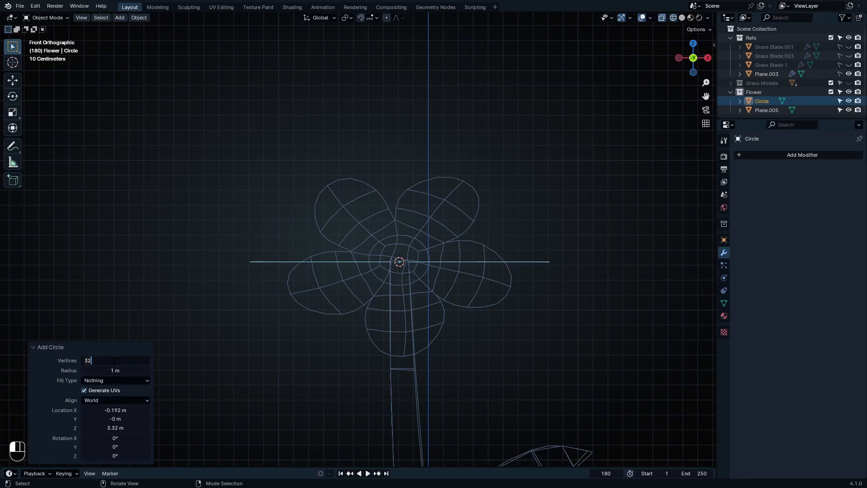
Step: In Edit Mode, rotate the circle 90° about X and scale it to about 0.15 to fit the flower's central ring
key("Tab")
type("r")
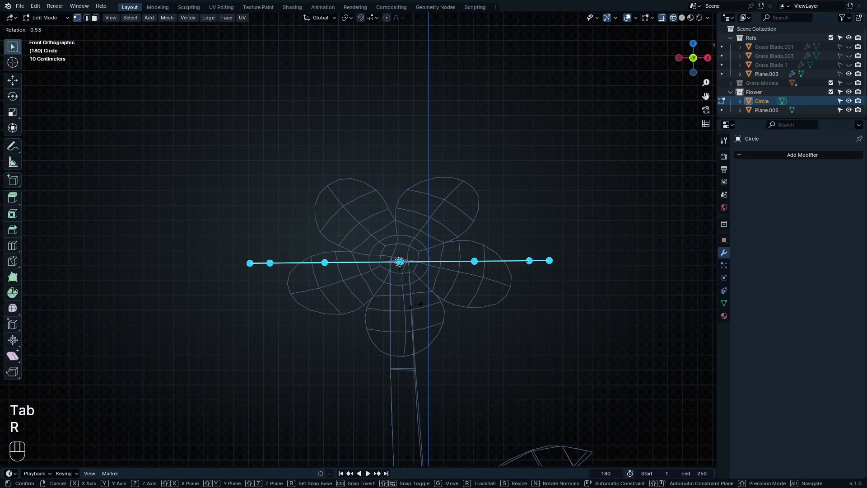
type("x90")
key("Return")
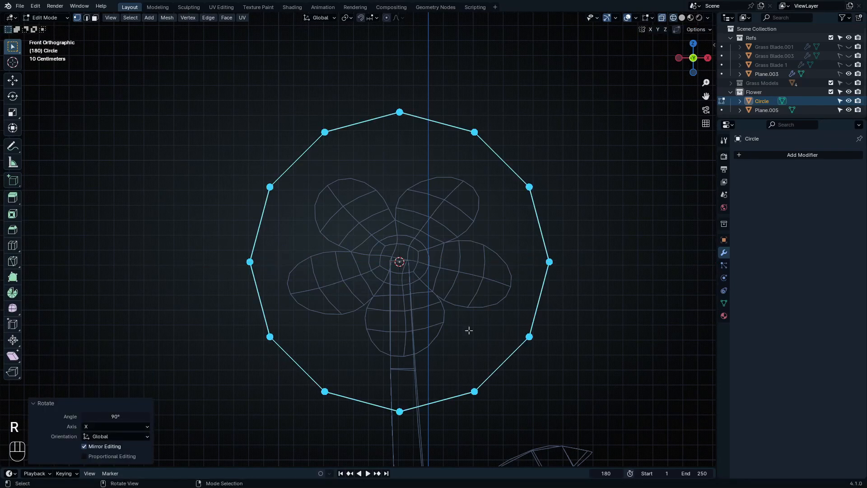
key("s")
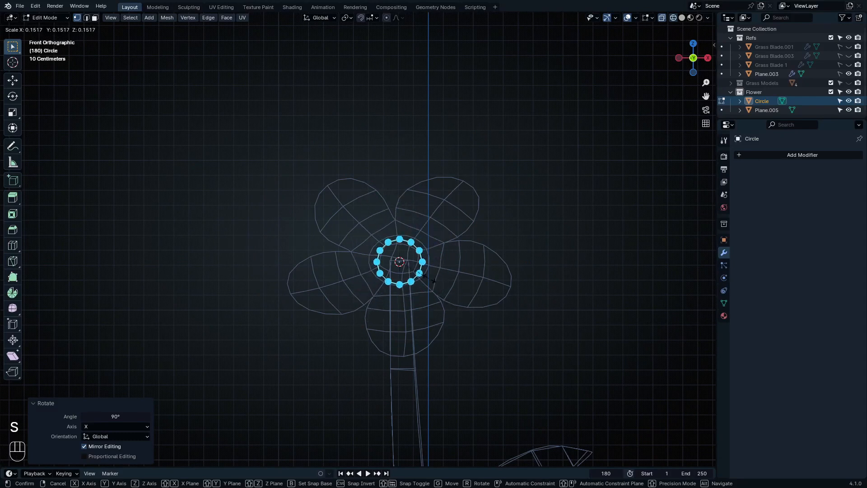
left_click(426, 280)
Step: Cut each of the circle's two adjacent edges at the base of the upper-right petal once at its midpoint
scroll(433, 239, "up", 8)
key("3")
left_click(326, 253)
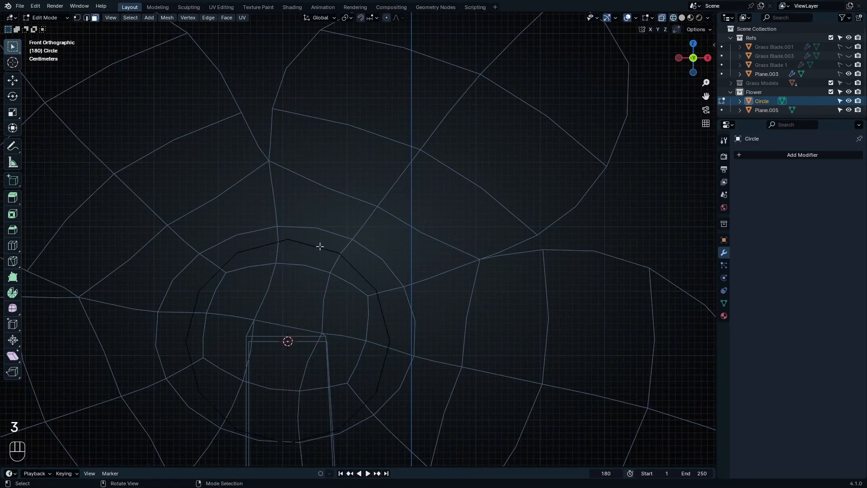
left_click(355, 267, "shift")
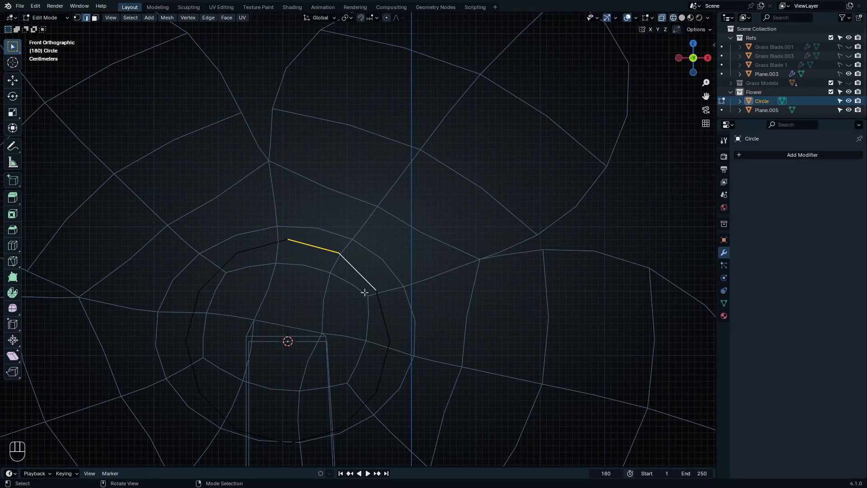
scroll(319, 222, "up", 1)
key("ctrl+r")
left_click(300, 252)
right_click_drag(298, 252, 352, 287)
key("ctrl+r")
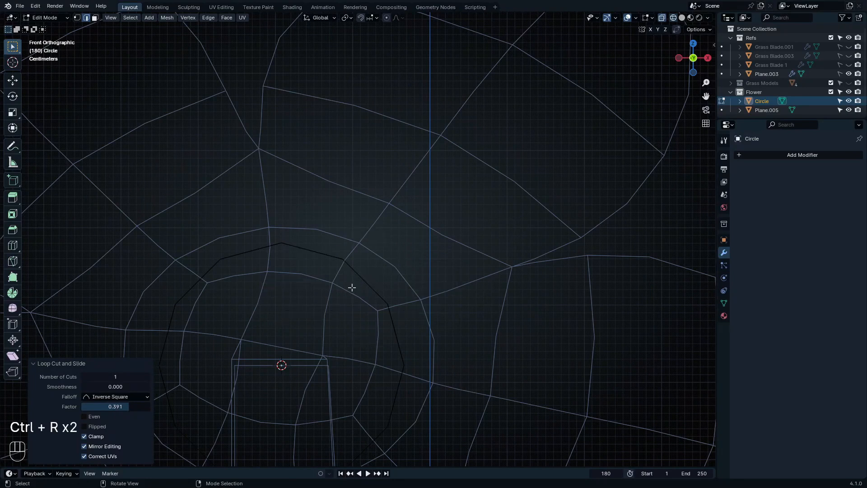
Step: Delete all circle vertices except the five on the subdivided arc below the upper-right petal
key("1")
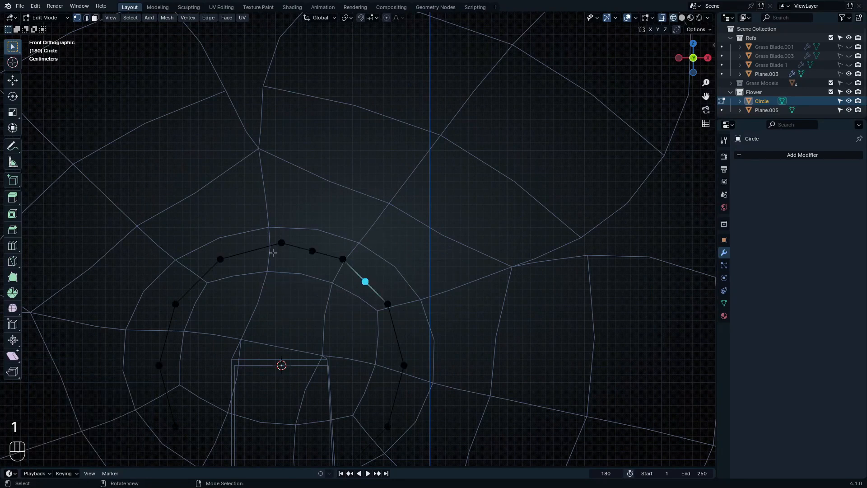
left_click_drag(264, 234, 141, 397)
scroll(267, 237, "down", 7)
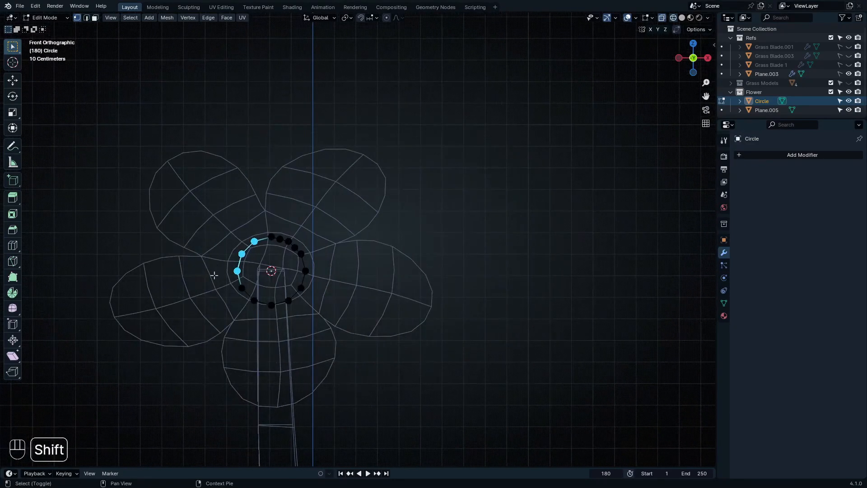
left_click_drag(232, 276, 304, 312, "shift")
scroll(279, 275, "up", 4)
left_click_drag(316, 254, 383, 300, "shift")
scroll(353, 273, "up", 3)
key("x")
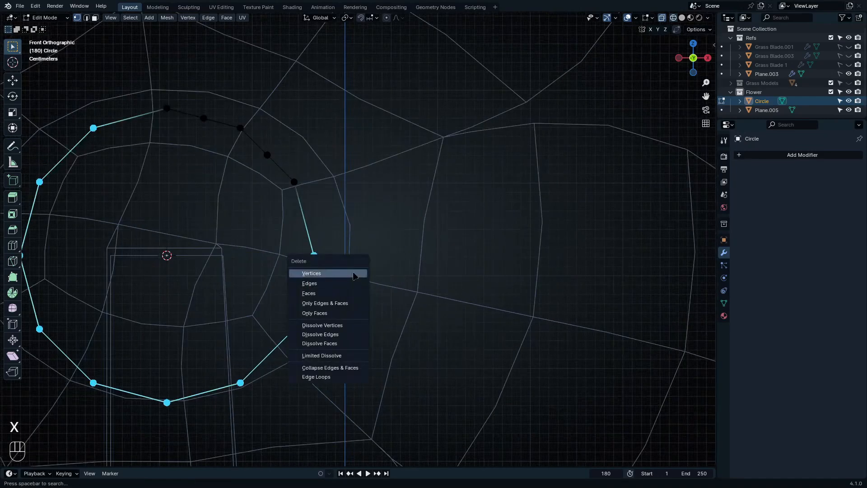
left_click(352, 273)
Step: Slide the arc's two midpoint vertices outward along their edges toward its ends, by factors of about 0.72 and 0.8
middle_click_drag(352, 273, 396, 367, "shift")
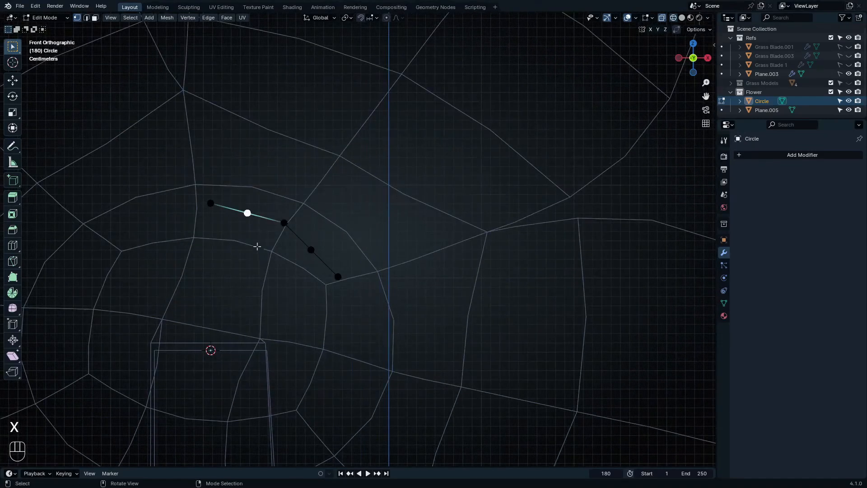
middle_click_drag(257, 247, 326, 294, "shift")
scroll(319, 303, "up", 2)
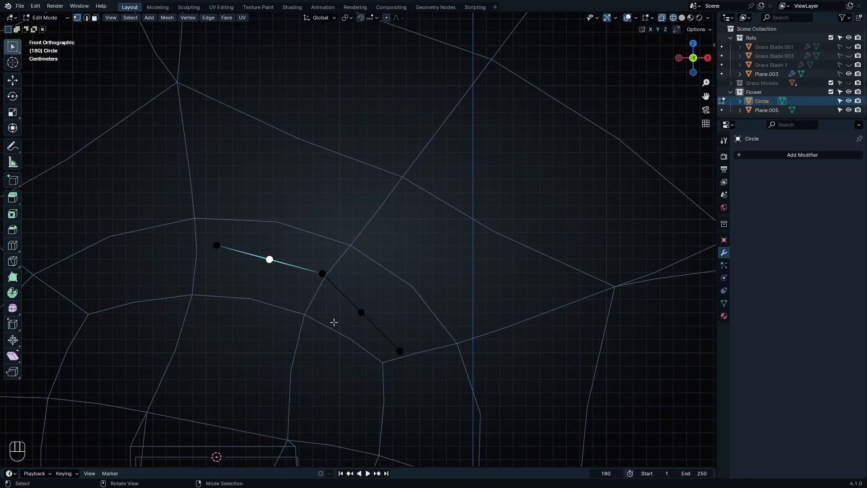
key("g")
key("g")
left_click(300, 315)
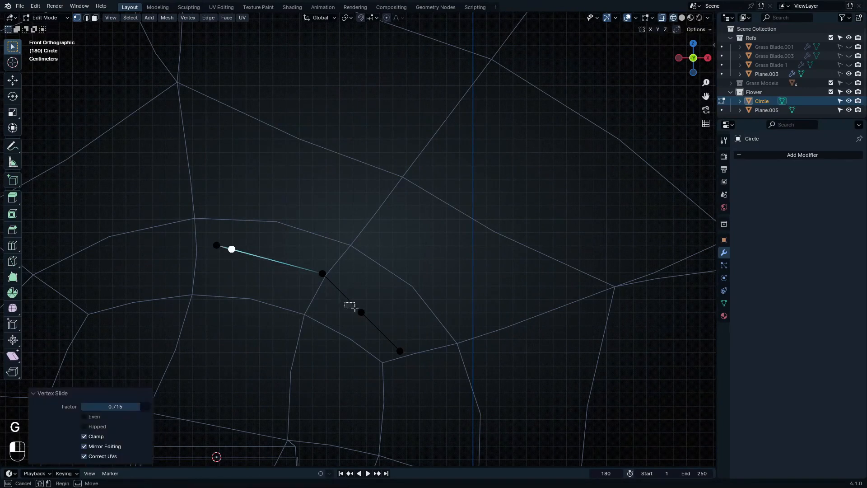
left_click(361, 312)
key("g")
key("g")
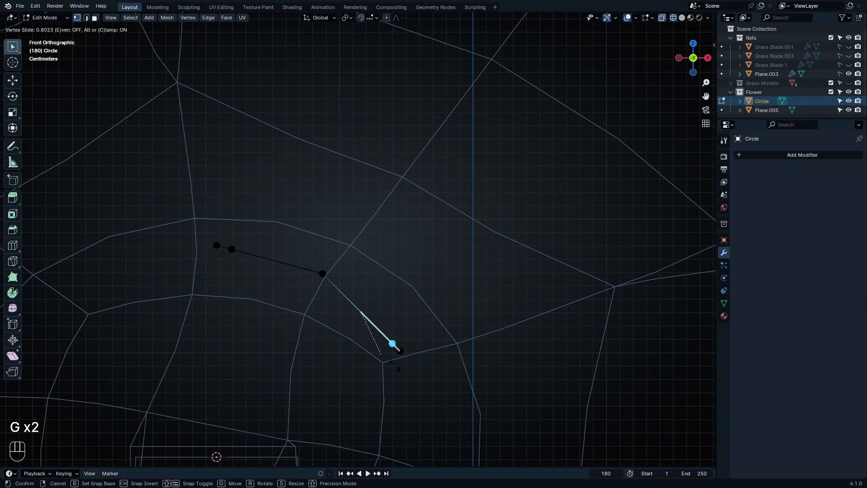
Step: Finish sliding the base edge's end vertex, then extrude the two central base edges in rows along the reference petal, scaling and moving them to its outline
left_click(397, 365)
middle_click_drag(375, 302, 380, 359, "shift")
key("2")
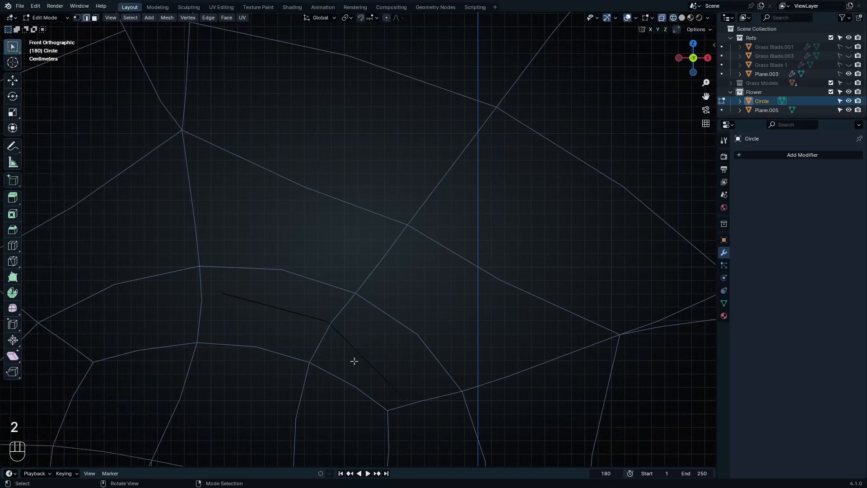
left_click(295, 316, "shift")
scroll(325, 298, "down", 4)
middle_click_drag(370, 266, 298, 369, "shift")
key("e")
left_click(307, 336)
key("s")
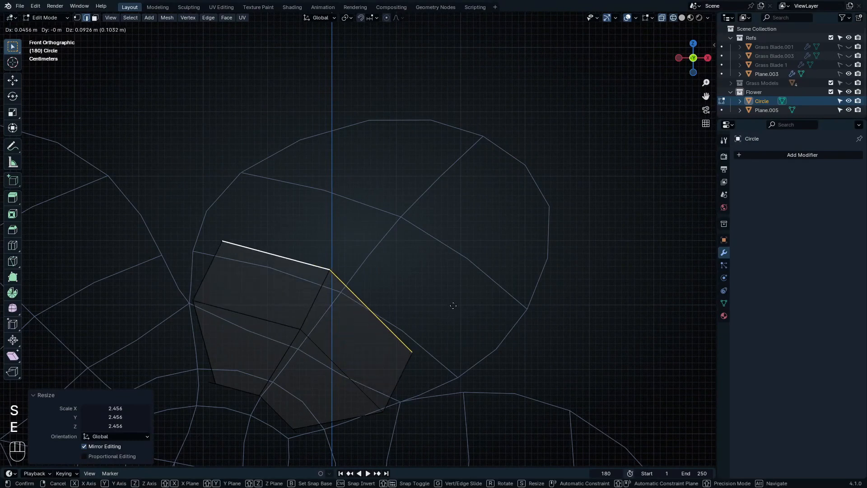
key("g")
left_click(508, 345)
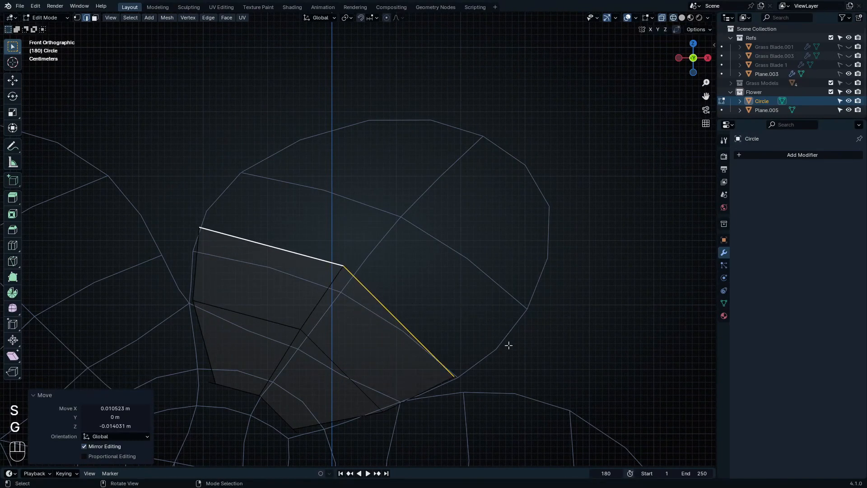
Step: Extrude the petal's outer edge row to the middle of the reference petal, then scale and slightly rotate it to fit the outline
key("e")
left_click(552, 293)
key("s")
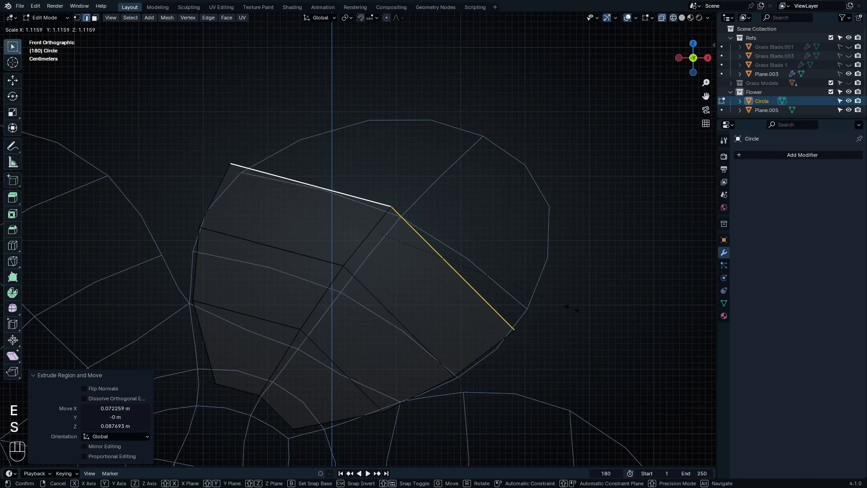
left_click(569, 309)
key("r")
left_click(573, 311)
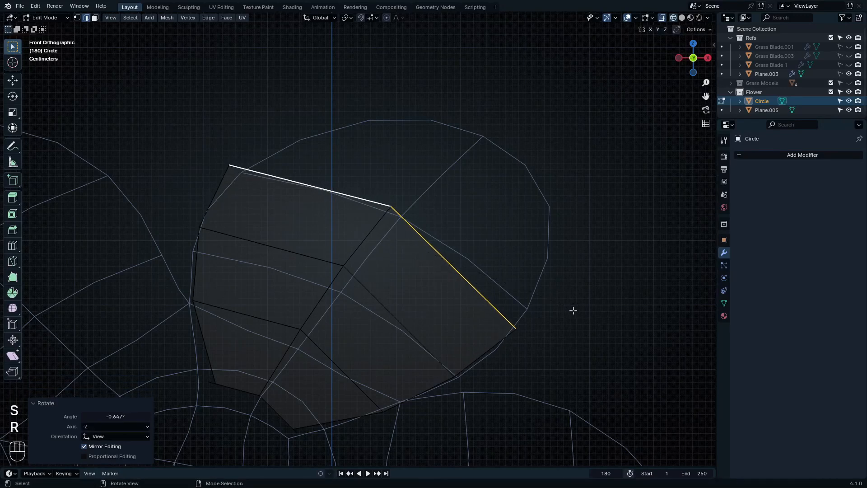
key("s")
left_click(548, 350)
Step: Extrude three more edge rows to the petal's tip, scaling them by about 0.882, 0.748 and 0.515 to follow the outline
key("e")
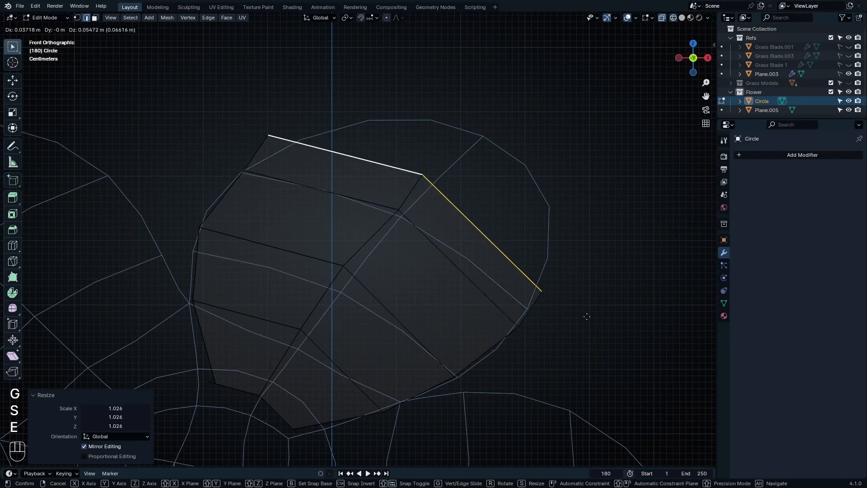
left_click(592, 314)
key("s")
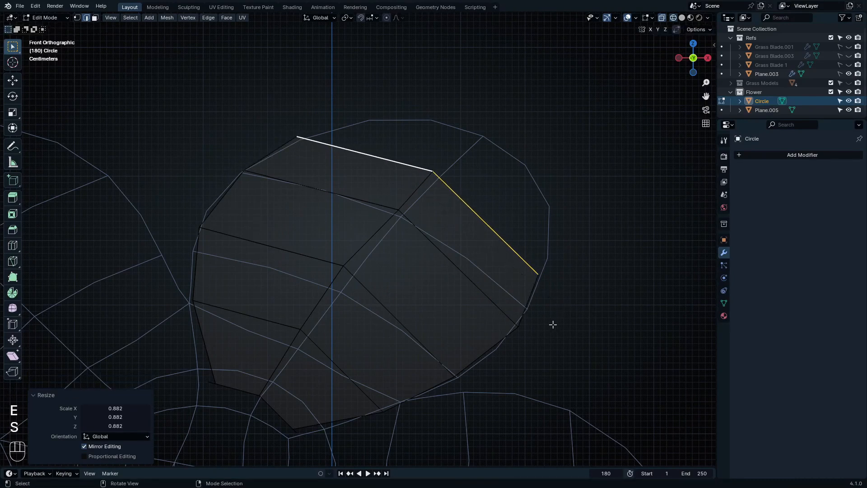
left_click(541, 271)
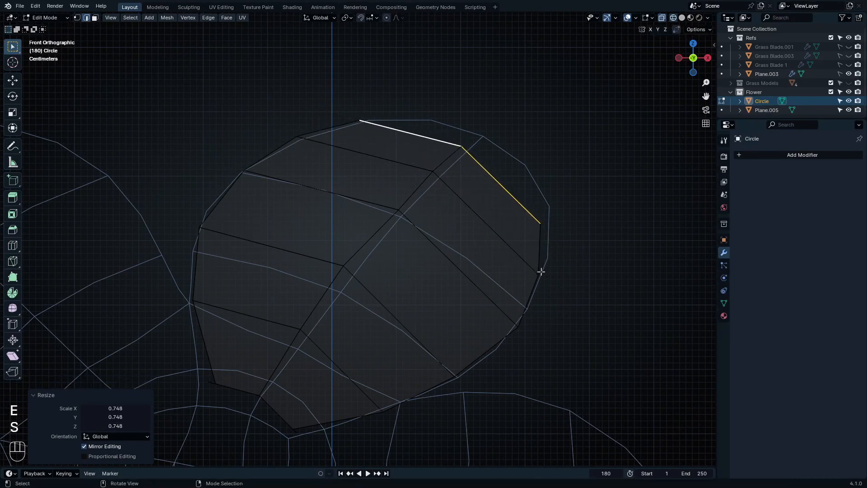
key("e")
left_click(539, 264)
key("s")
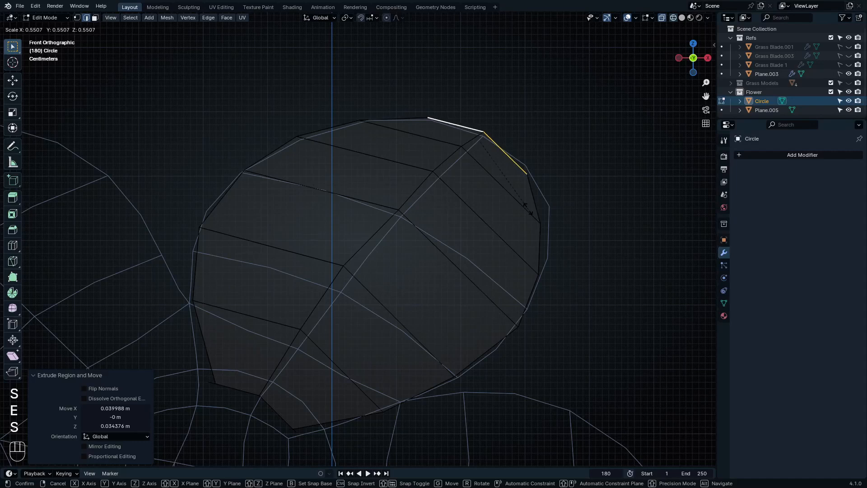
left_click(524, 205)
Step: Set the transform pivot point to the 3D Cursor in Object Mode, then return to editing the petal mesh
scroll(452, 249, "down", 3)
middle_click_drag(375, 328, 410, 263, "shift")
scroll(411, 263, "up", 5)
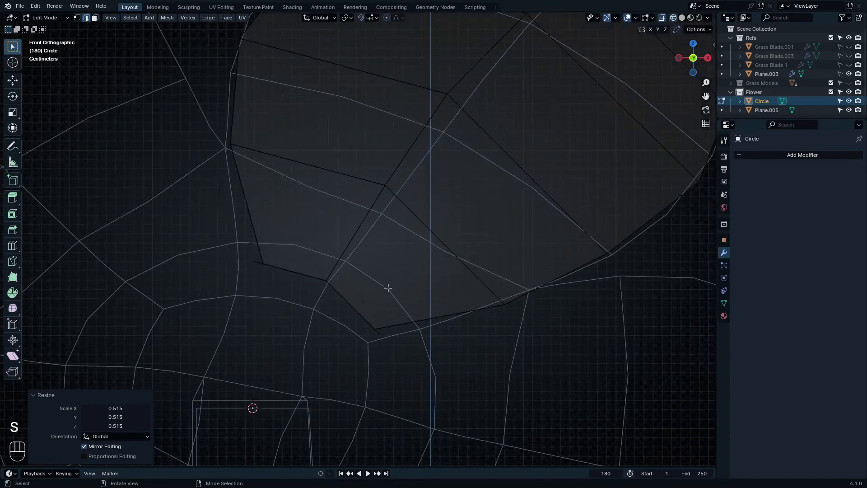
key("Tab")
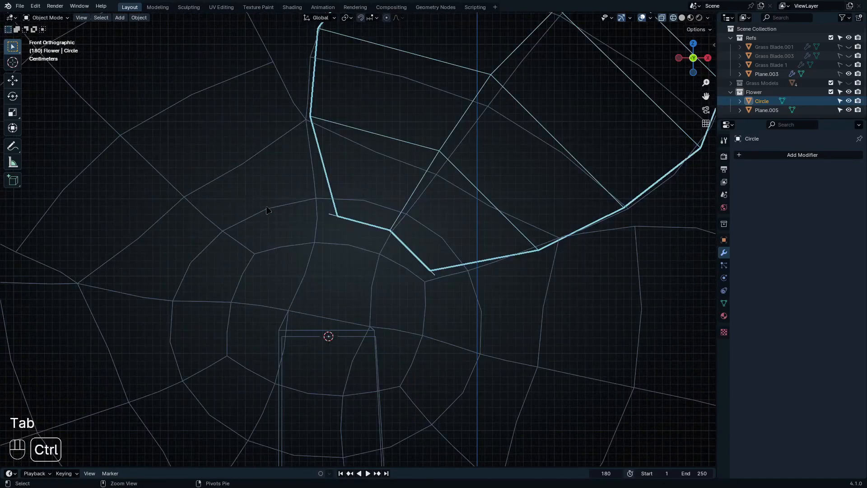
key("period")
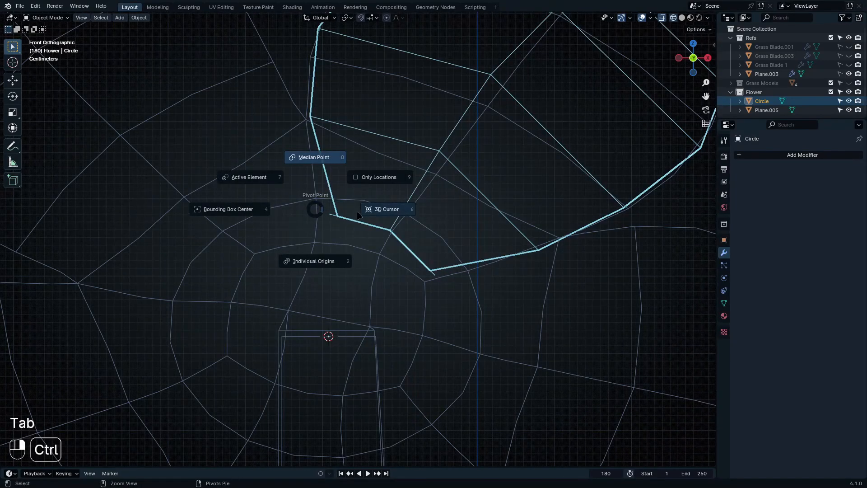
left_click(378, 219)
key("Tab")
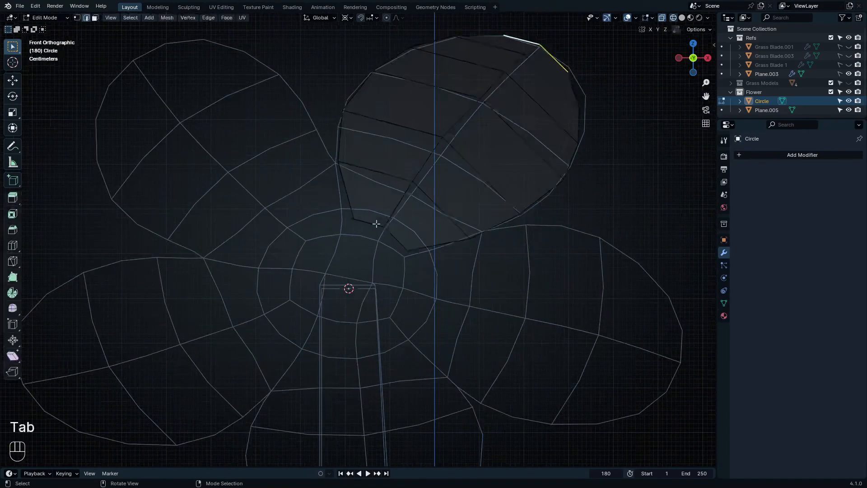
Step: Select the whole petal mesh and Spin it 360° around the flower centre with Use Duplicates enabled
middle_click_drag(377, 224, 387, 268, "shift")
key("1")
key("a")
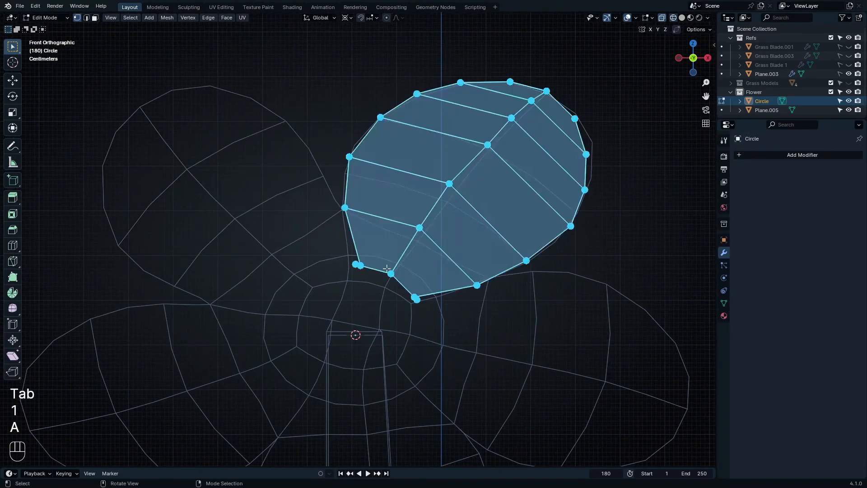
scroll(387, 279, "up", 2)
key("alt+e")
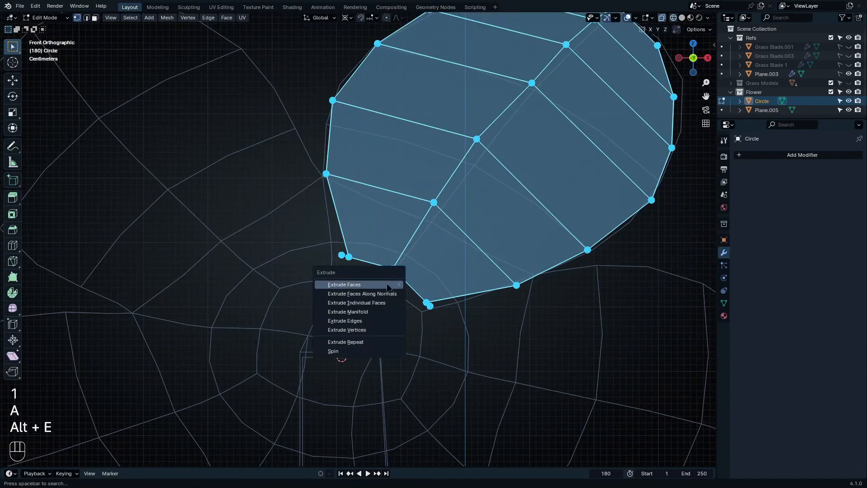
left_click(369, 352)
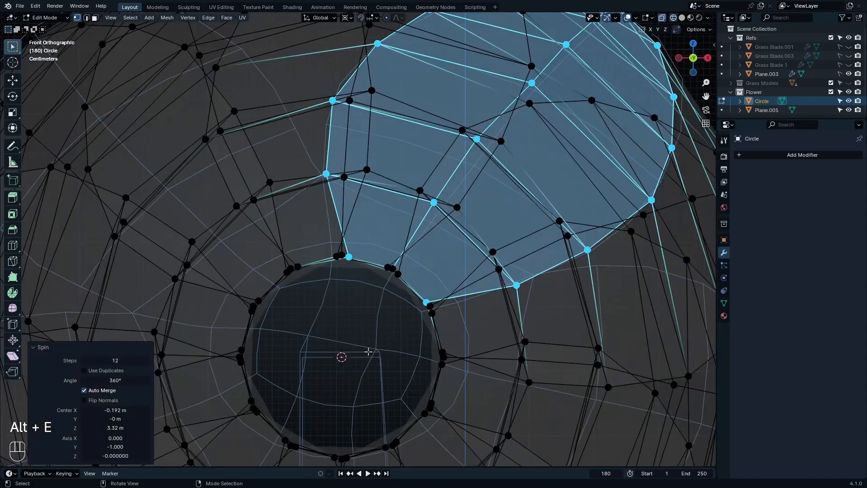
left_click(89, 371)
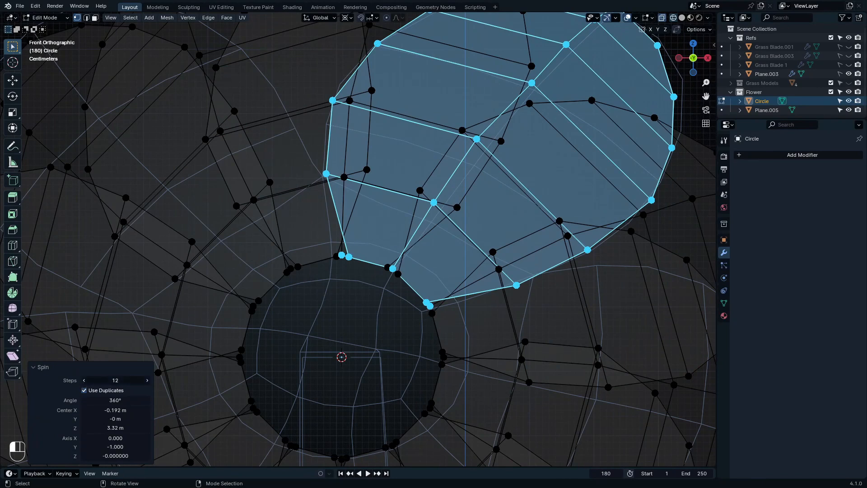
Step: Set the Spin to 5 steps so the petals are spaced around the flower centre
left_click_drag(104, 380, 95, 378)
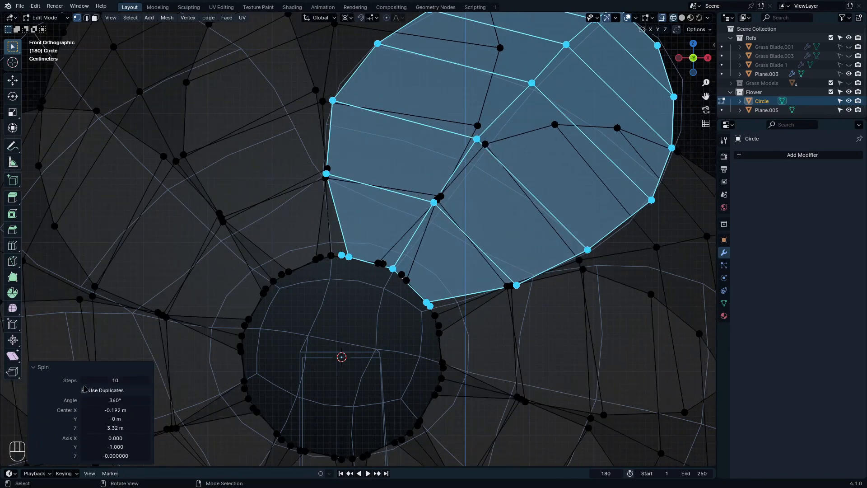
left_click(66, 383)
left_click_drag(115, 380, 102, 380)
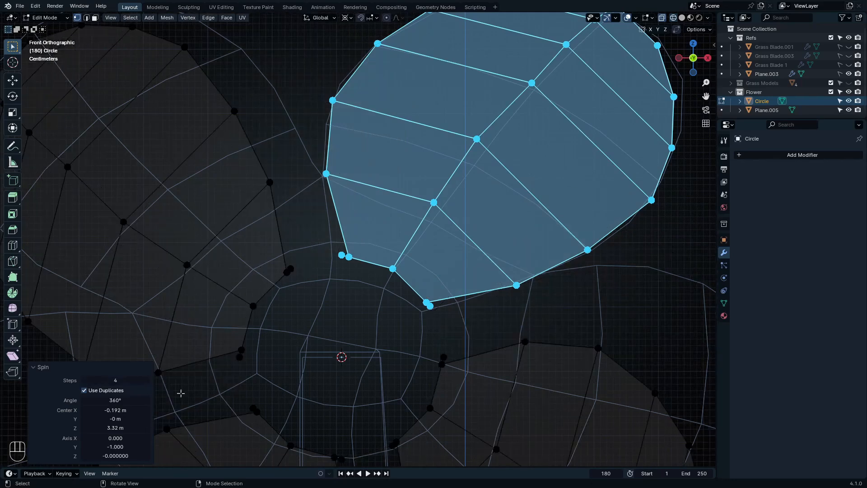
left_click(148, 380)
scroll(354, 187, "down", 4)
scroll(354, 187, "up", 1)
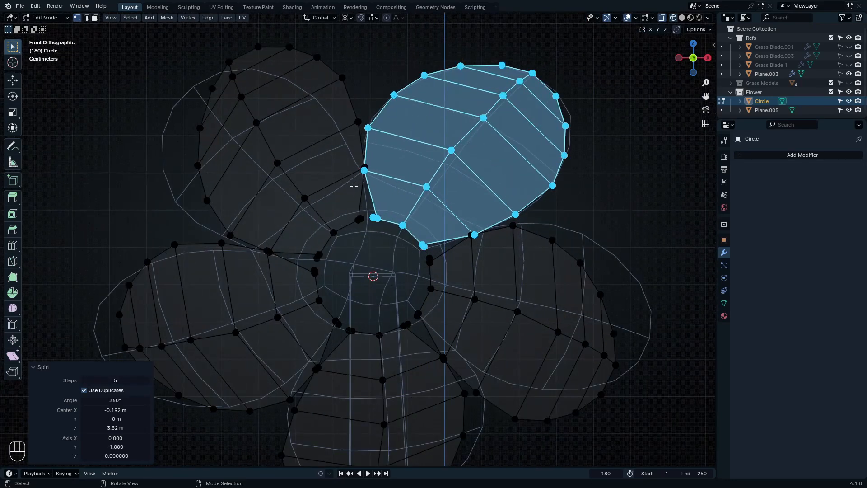
middle_click_drag(353, 187, 396, 242, "shift")
middle_click_drag(514, 310, 466, 252, "shift")
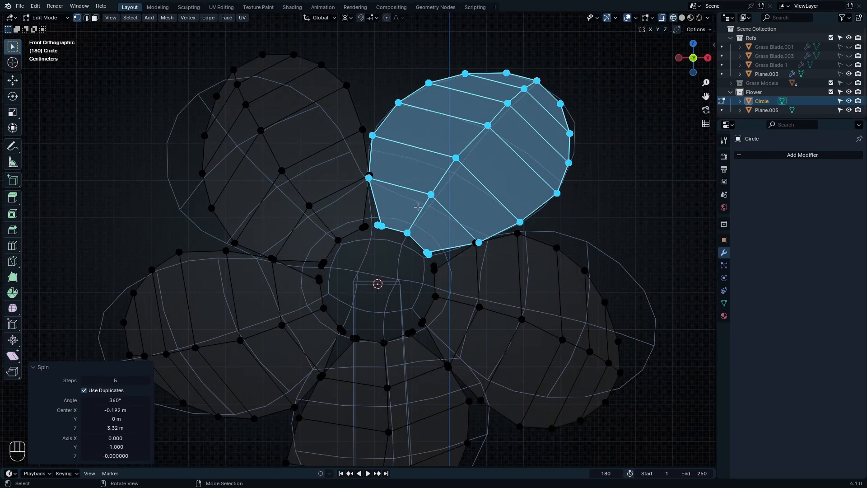
middle_click_drag(307, 330, 368, 275, "shift")
scroll(384, 273, "up", 6)
scroll(386, 272, "up", 3)
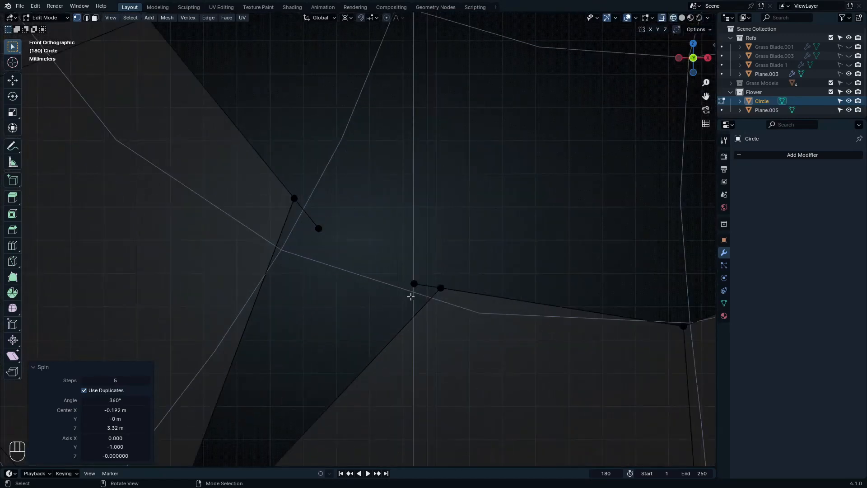
left_click(412, 286, "shift")
scroll(364, 280, "down", 2)
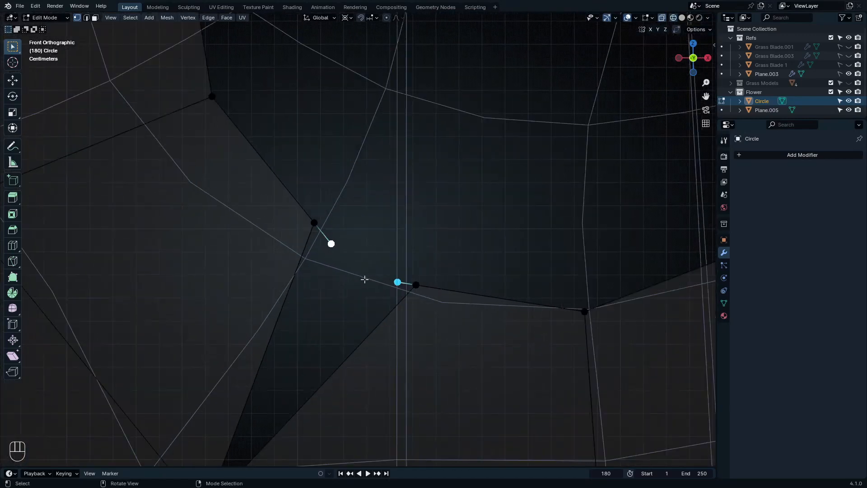
Step: Select the linked geometry of the duplicate petal overlapping the original upper-right petal and delete it
scroll(428, 219, "down", 5)
middle_click_drag(456, 171, 304, 367, "shift")
scroll(397, 264, "down", 4)
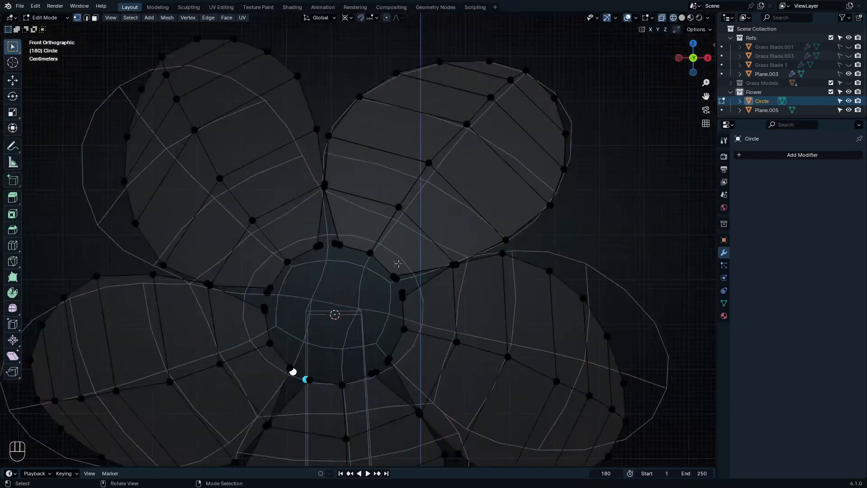
key("l")
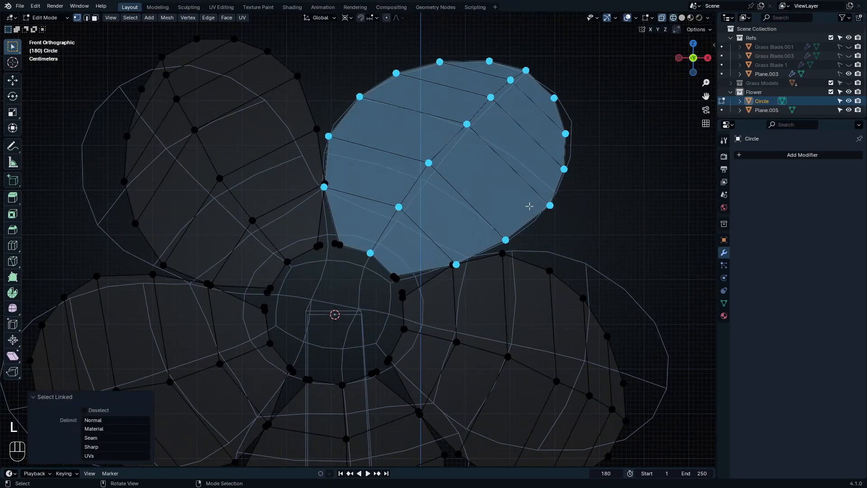
key("x")
left_click(487, 206)
Step: Merge at center the two loose inner vertices between the upper-left and upper-right petals
scroll(465, 242, "up", 8)
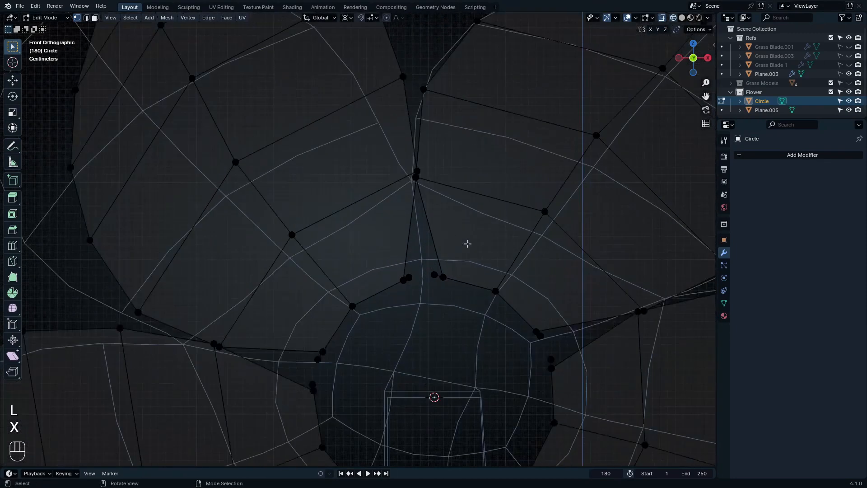
left_click(470, 211)
left_click(362, 222, "shift")
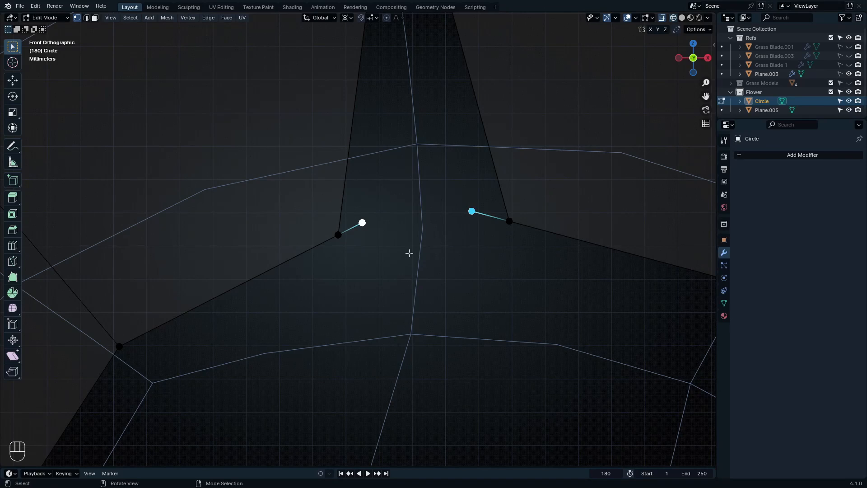
key("m")
left_click(389, 201)
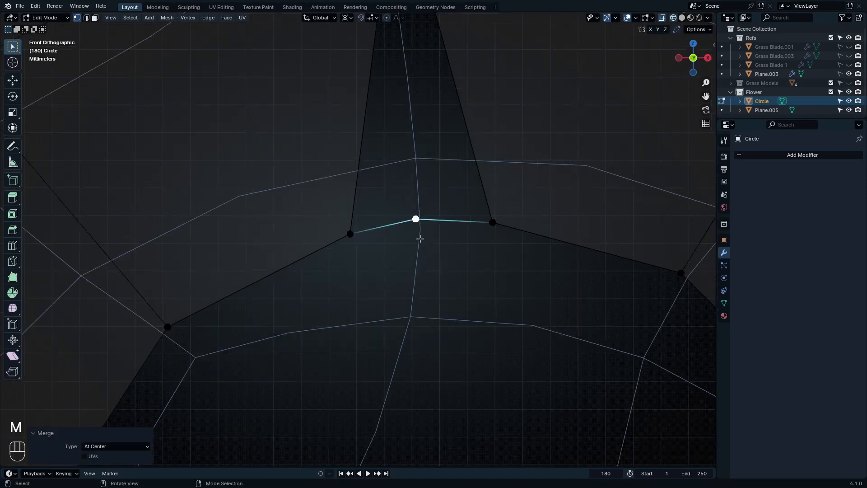
Step: Repeat the At Center merge on the loose inner vertex pairs on both sides of the lower-right petal
scroll(436, 194, "down", 5)
left_click(447, 190)
left_click(479, 262, "shift")
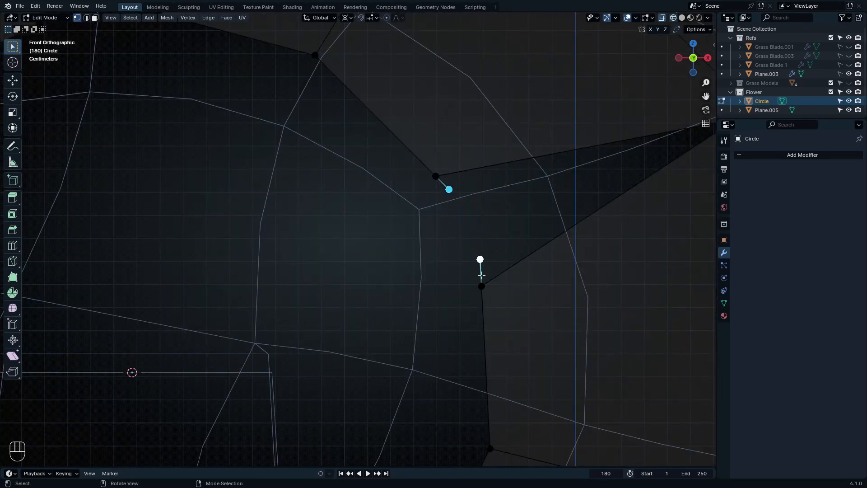
key("shift+r")
scroll(480, 288, "down", 4)
middle_click_drag(449, 451, 456, 305, "shift")
scroll(457, 334, "up", 2)
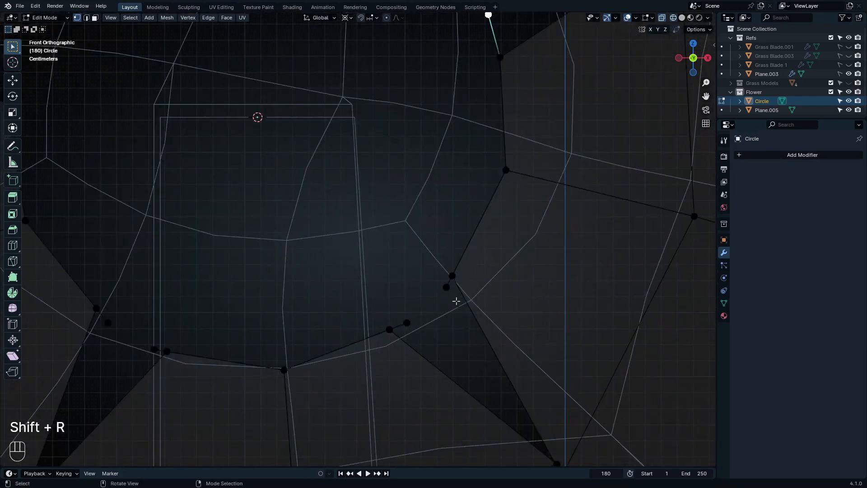
left_click(447, 289)
key("shift+r")
Step: Repeat the At Center merge on the loose inner vertex pairs on both sides of the lower-left petal
middle_click_drag(257, 351, 547, 319, "shift")
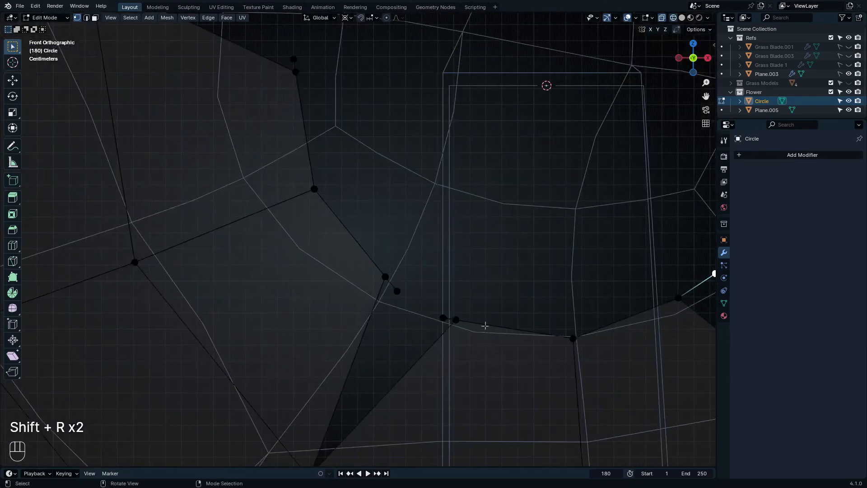
left_click(443, 316)
left_click(395, 290, "shift")
key("shift+r")
middle_click_drag(289, 62, 389, 259, "shift")
left_click(389, 254)
left_click(402, 205, "shift")
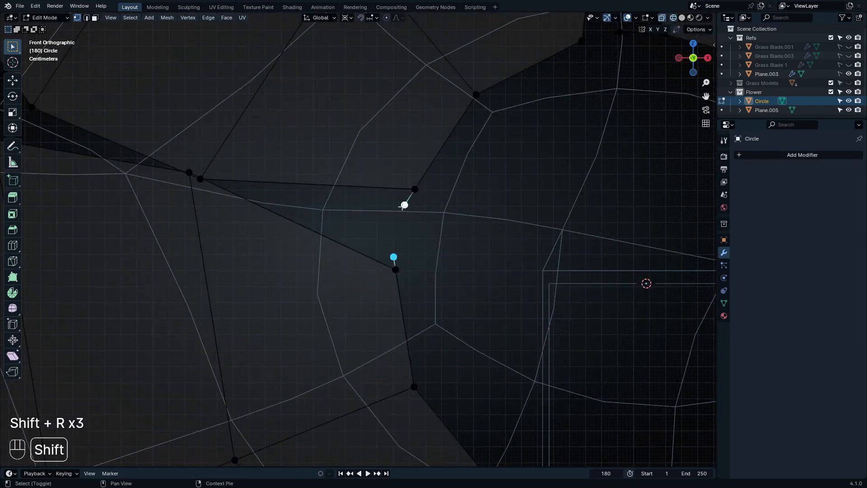
key("shift+r")
Step: Move the left petal's upper inner vertex down, away from the neighbouring vertex of the upper-left petal
scroll(420, 234, "down", 3)
middle_click_drag(516, 259, 405, 335, "shift")
scroll(405, 336, "up", 2)
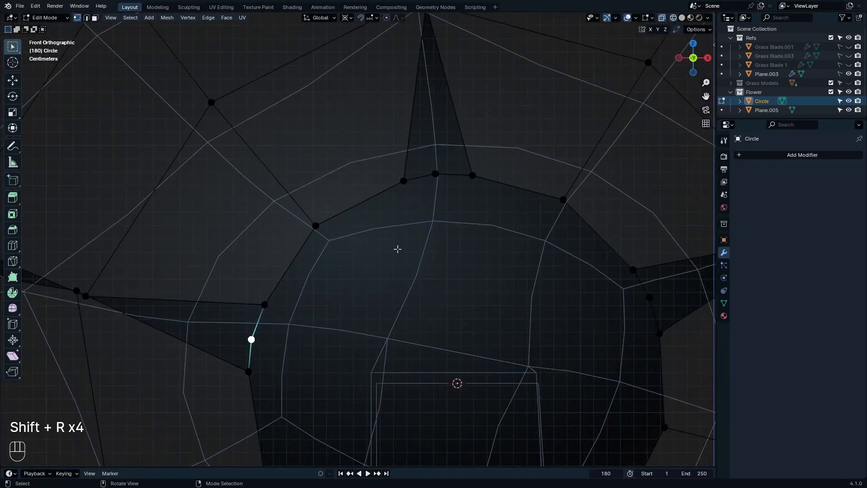
scroll(398, 249, "down", 4)
middle_click_drag(257, 275, 487, 349, "shift")
scroll(465, 356, "up", 11)
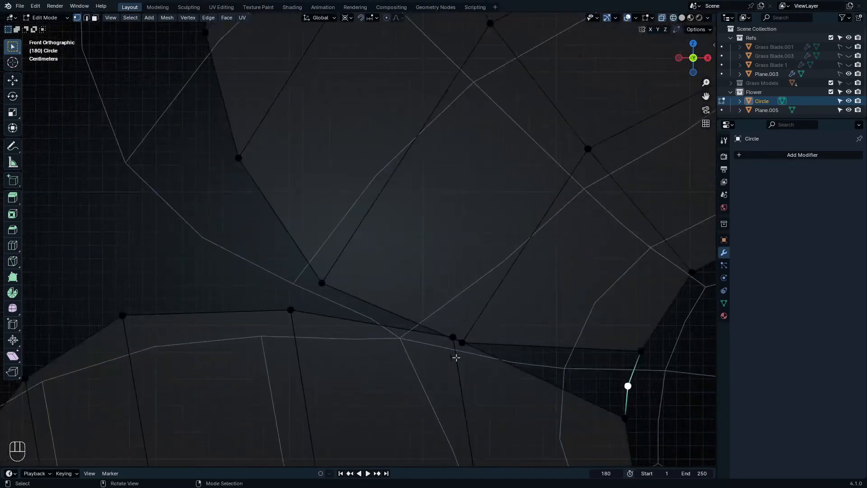
left_click(422, 287)
scroll(434, 321, "down", 4)
key("g")
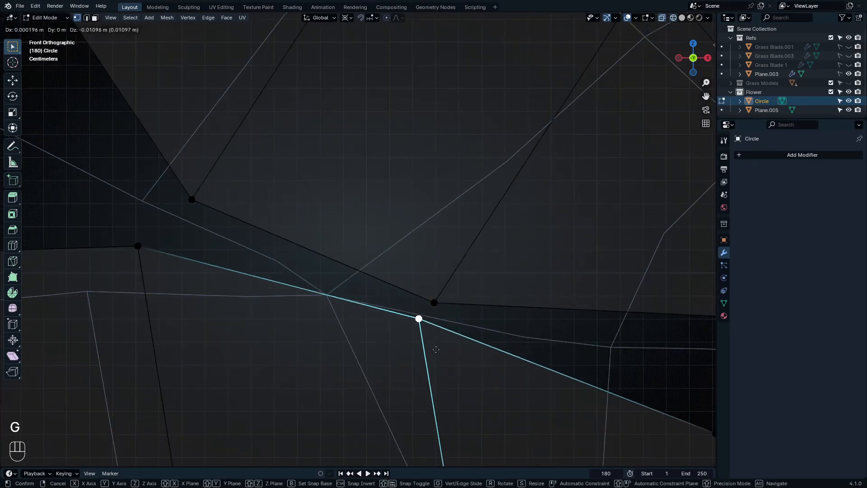
left_click(435, 354)
Step: Move the vertices along the left petal's lower edge outward onto the reference outline
scroll(447, 354, "down", 7)
scroll(532, 348, "up", 3)
left_click(518, 336)
key("g")
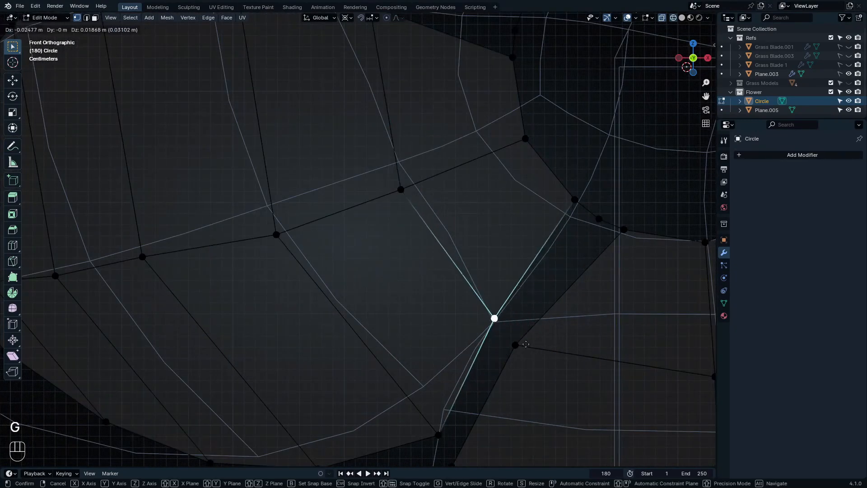
left_click(496, 321)
left_click_drag(364, 383, 397, 413)
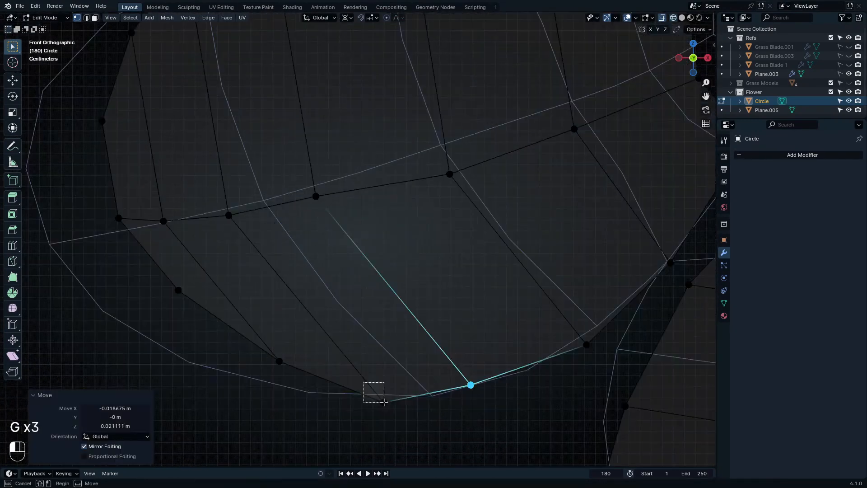
key("g")
left_click(388, 408)
scroll(329, 361, "down", 4)
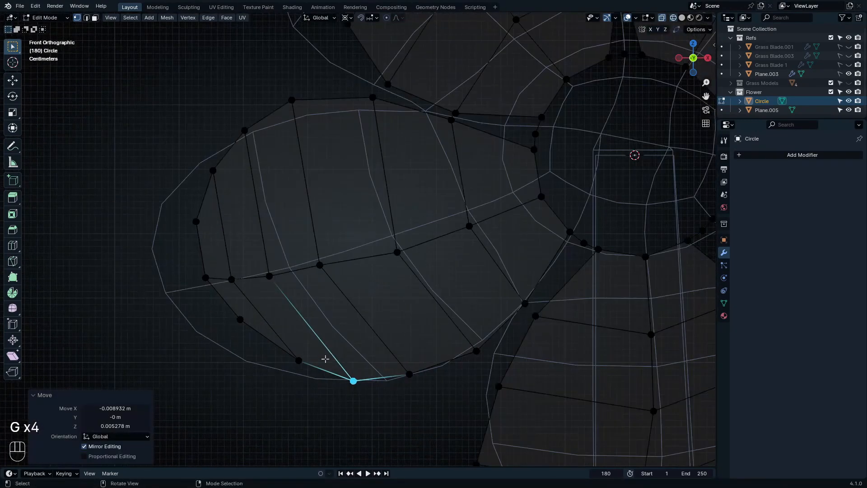
Step: Pull the right petal's tip outward toward the reference outline with proportional editing
scroll(294, 348, "up", 2)
scroll(289, 335, "up", 2)
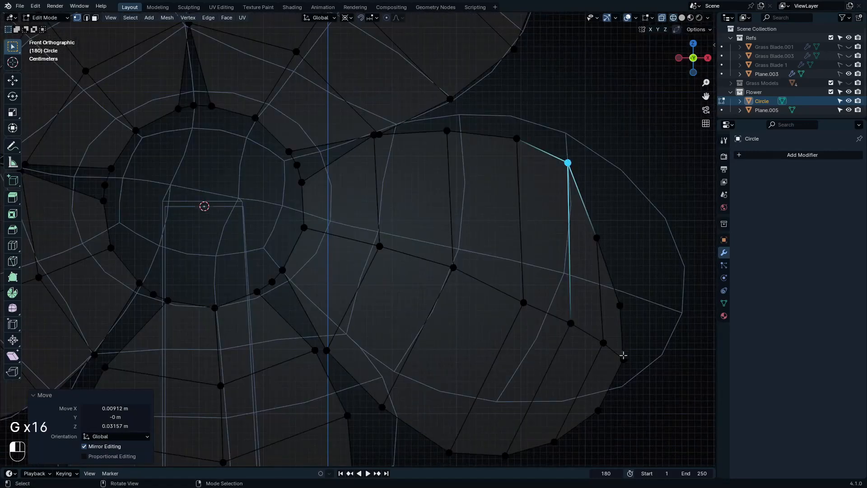
left_click(623, 355)
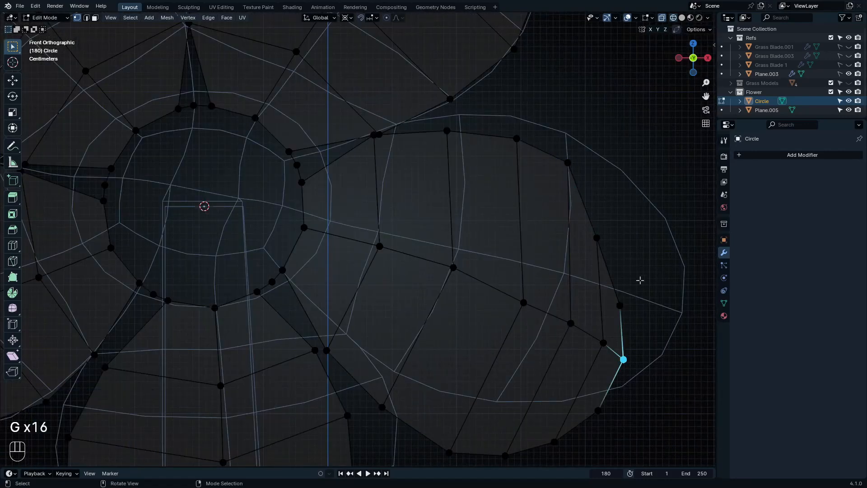
middle_click_drag(640, 279, 603, 255, "shift")
key("g")
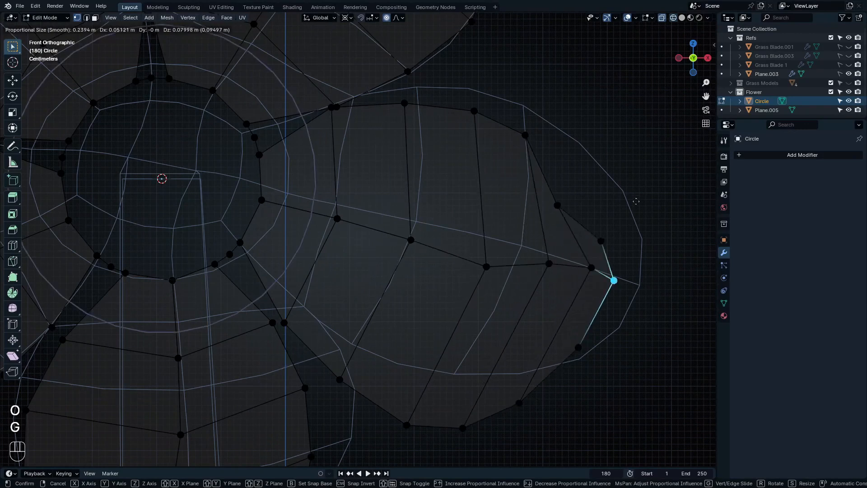
left_click(601, 256)
right_click_drag(602, 167, 664, 122, "ctrl")
key("g")
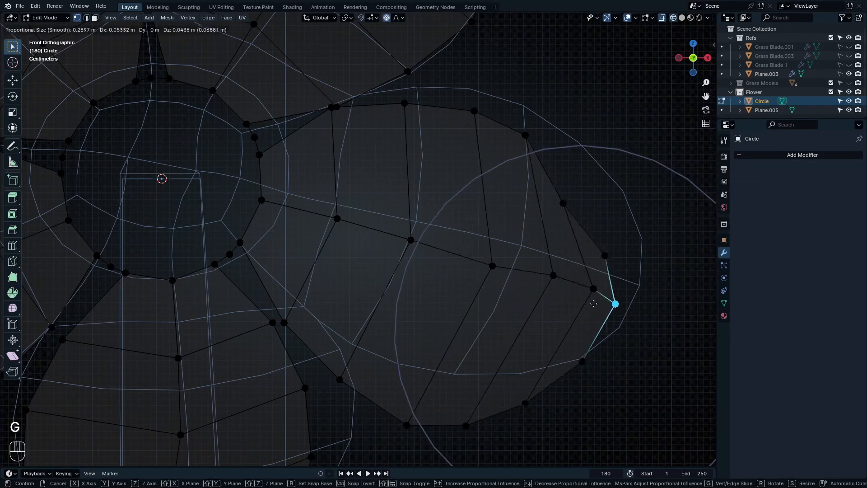
Step: Move the right petal's upper inner vertex down, away from the neighbouring vertex of the upper-right petal
left_click(388, 166)
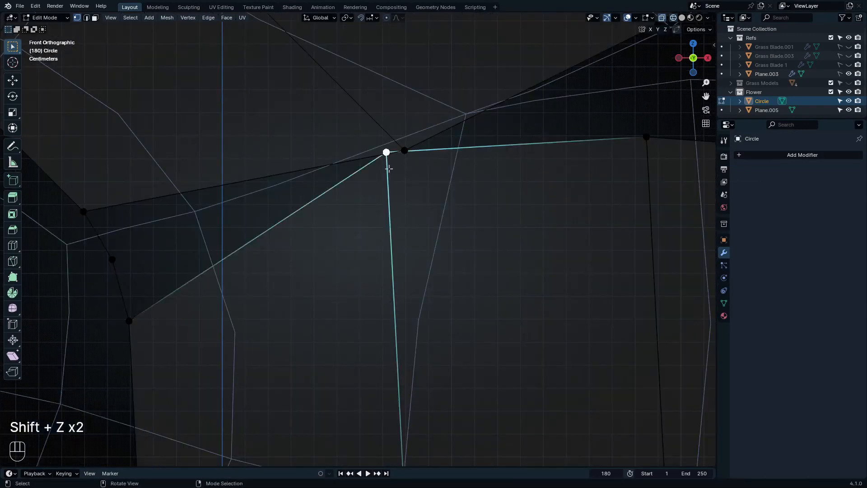
scroll(396, 200, "down", 8)
key("g")
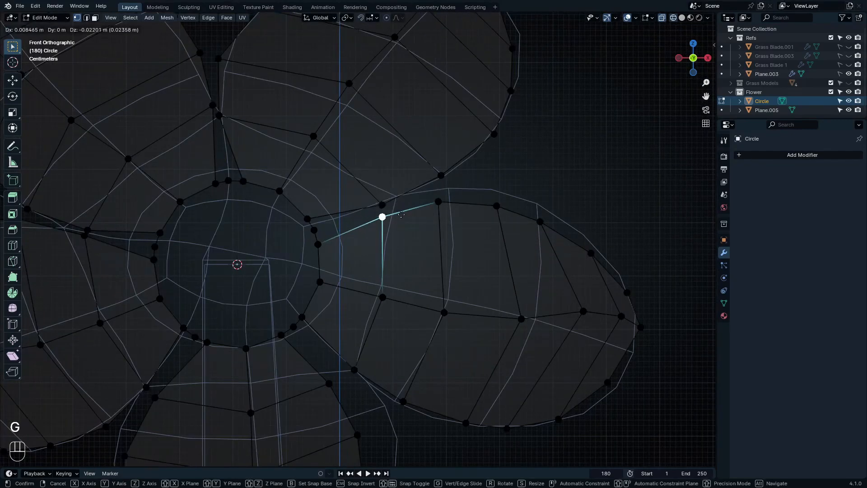
left_click(400, 215)
Step: Adjust three vertices along the upper-right petal's lower edge, one at a time, to follow the reference outline
left_click_drag(378, 187, 404, 207)
key("g")
left_click(401, 197)
left_click_drag(426, 165, 453, 187)
key("g")
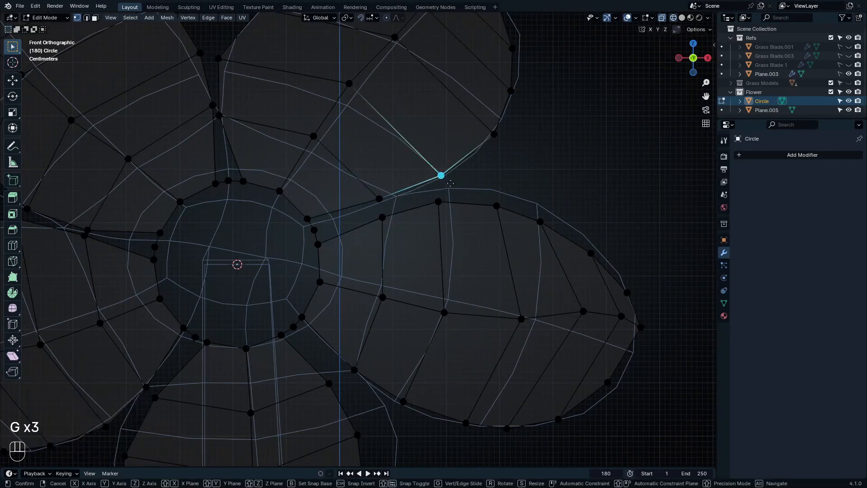
left_click(453, 180)
left_click_drag(480, 121, 506, 144)
key("g")
left_click(505, 139)
Step: Switch to solid shading, hide the Plane.003 reference in the viewport and resume editing the flower mesh
key("shift+z")
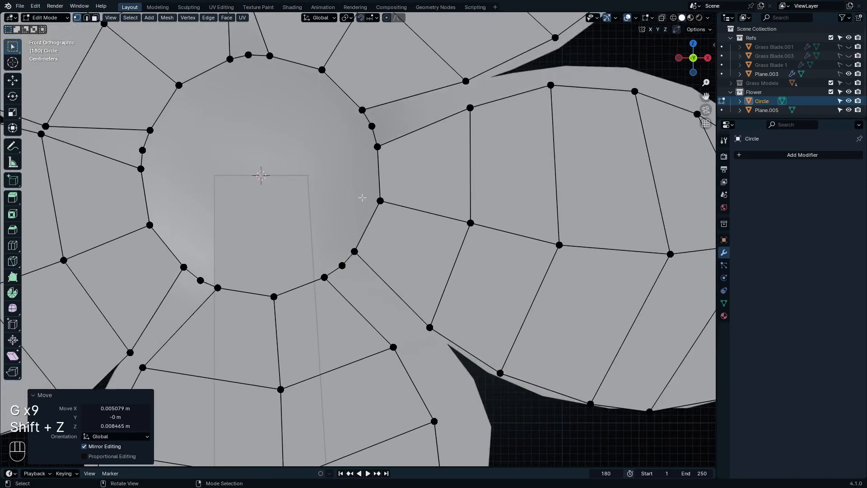
scroll(478, 192, "down", 4)
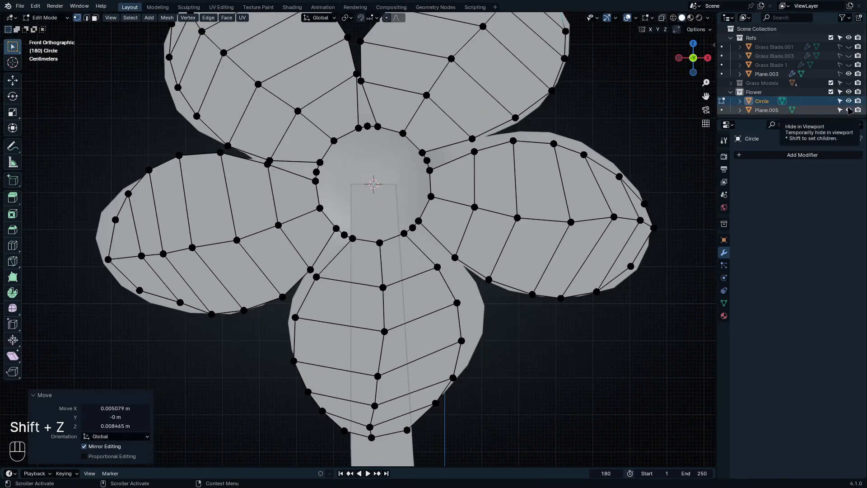
key("Tab")
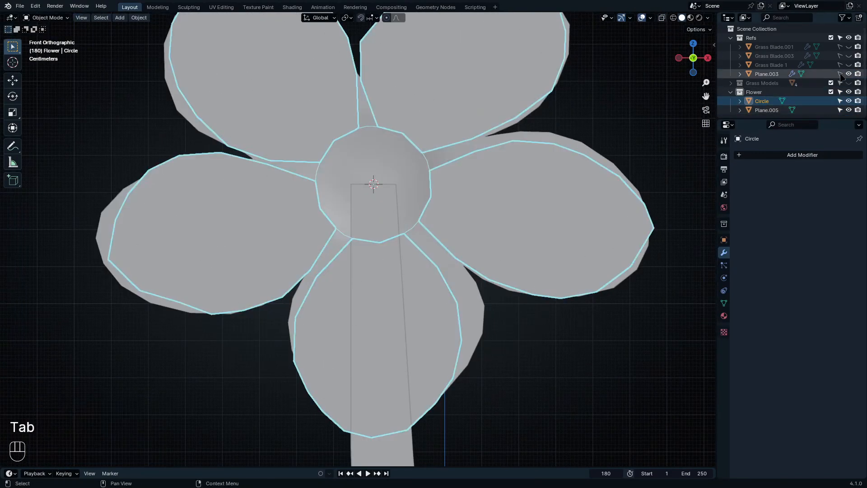
key("Tab")
Step: Select all of the flower's vertices and merge them by distance
scroll(361, 165, "up", 5)
middle_click_drag(361, 166, 448, 262, "shift")
key("a")
scroll(448, 255, "down", 4)
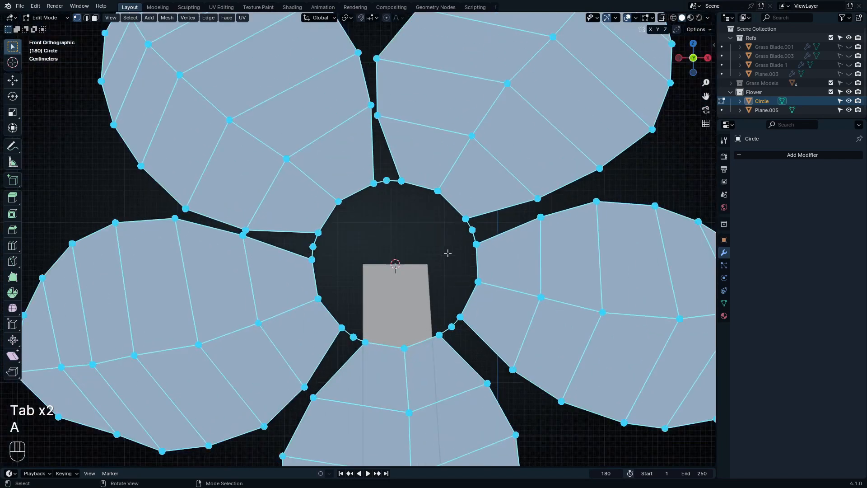
key("m")
left_click(438, 286)
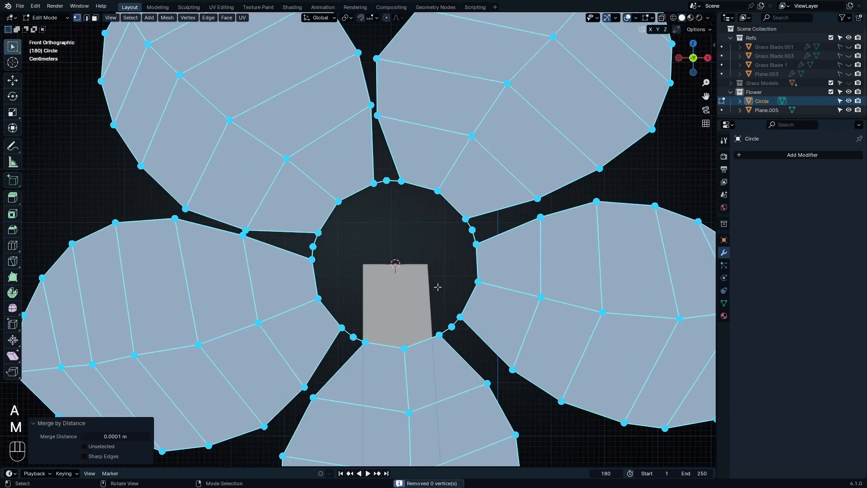
Step: Switch to wireframe and edge selection, and select the complete edge loop around the central hole
key("shift+z")
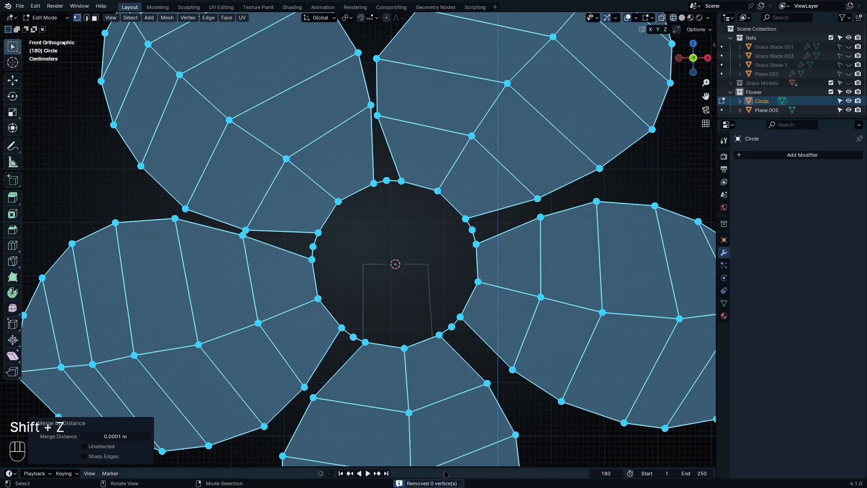
scroll(412, 238, "up", 4)
scroll(357, 218, "down", 5)
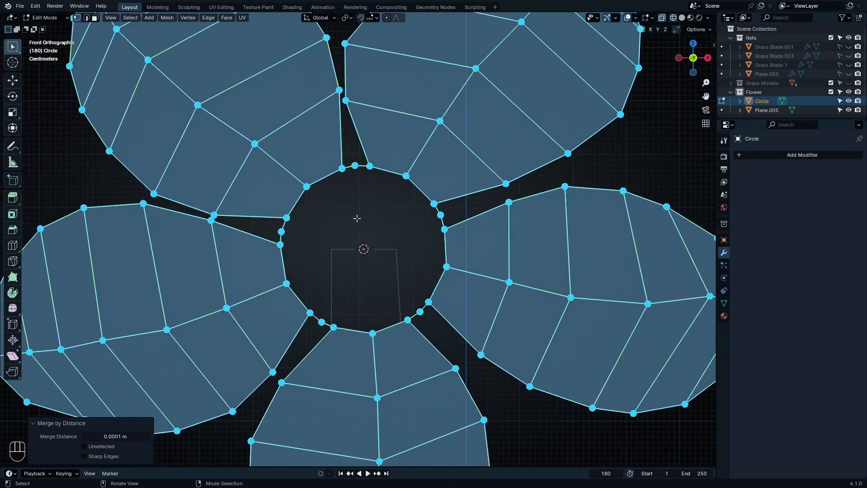
key("2")
scroll(342, 200, "up", 3)
left_click(316, 177, "alt")
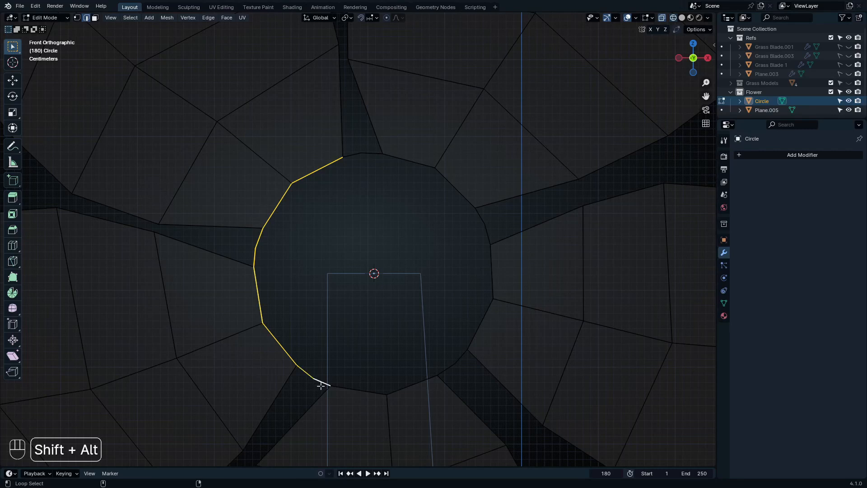
left_click(374, 156, "alt+shift")
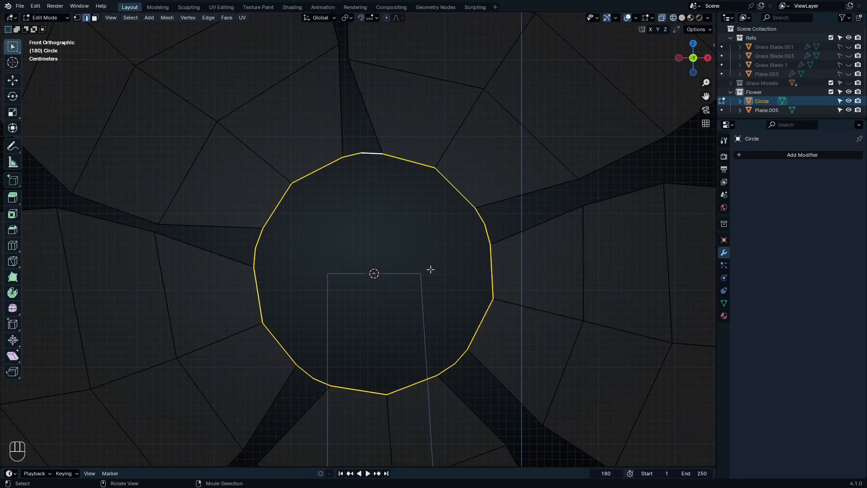
Step: Try a Grid Fill of the central hole with different spans, ending at Span 6 and Offset 2
key("ctrl+f")
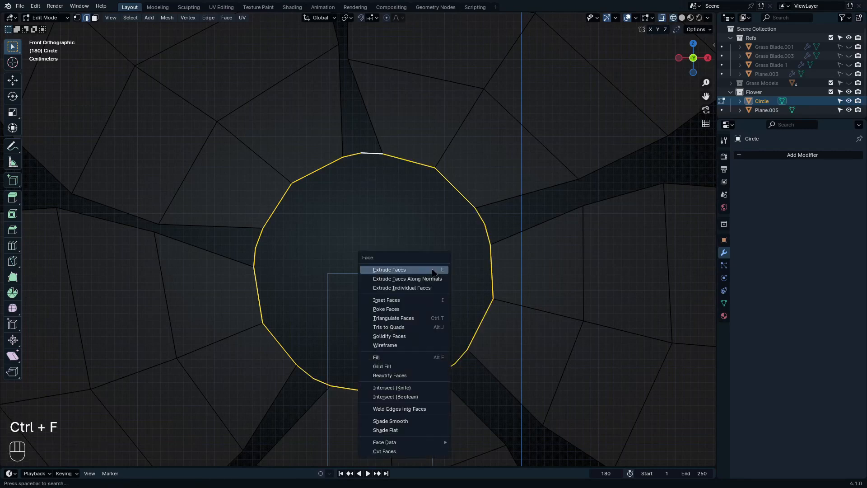
left_click(406, 366)
left_click(147, 436)
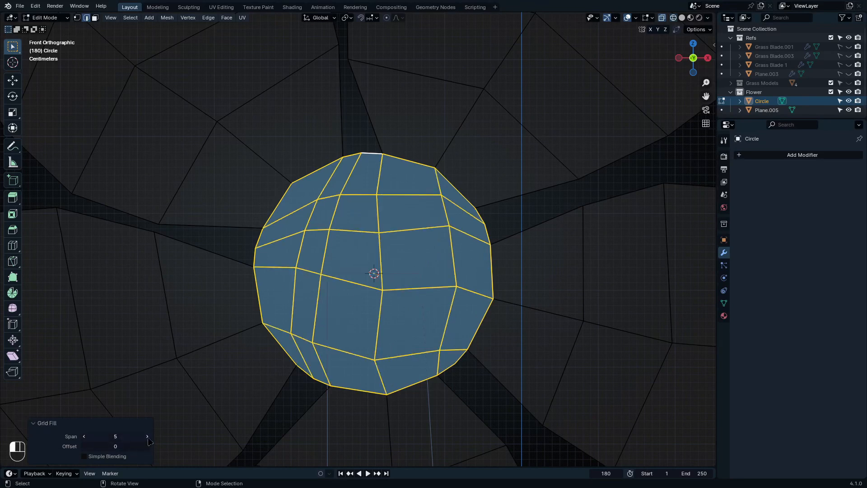
left_click(148, 437)
left_click(148, 437)
left_click(148, 437)
left_click(148, 437)
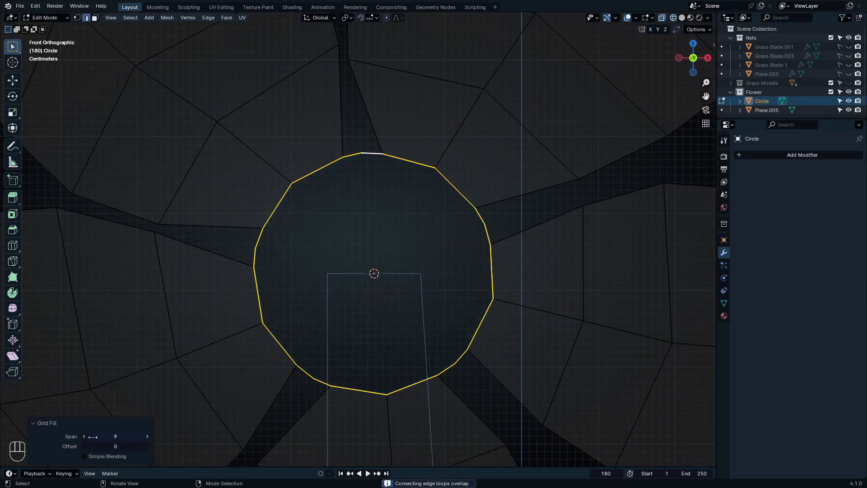
left_click(83, 439)
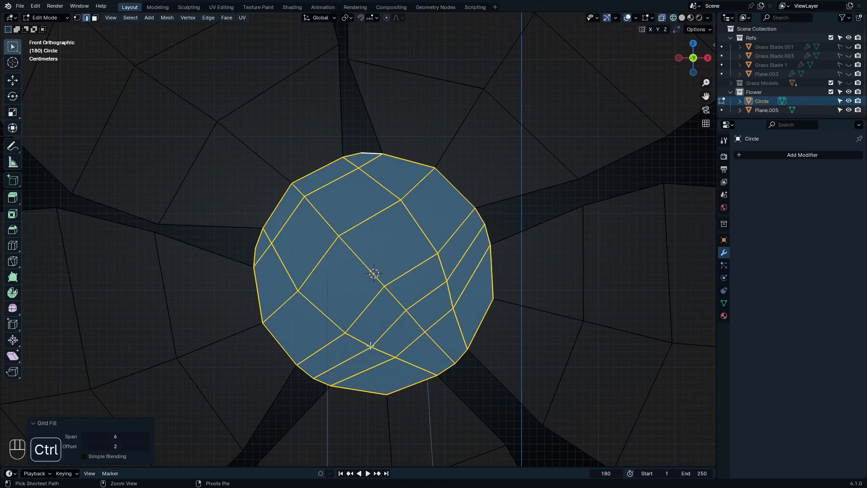
key("ctrl+z")
Step: Fill the central hole with a single face and inset it by 0.06159 m
key("f")
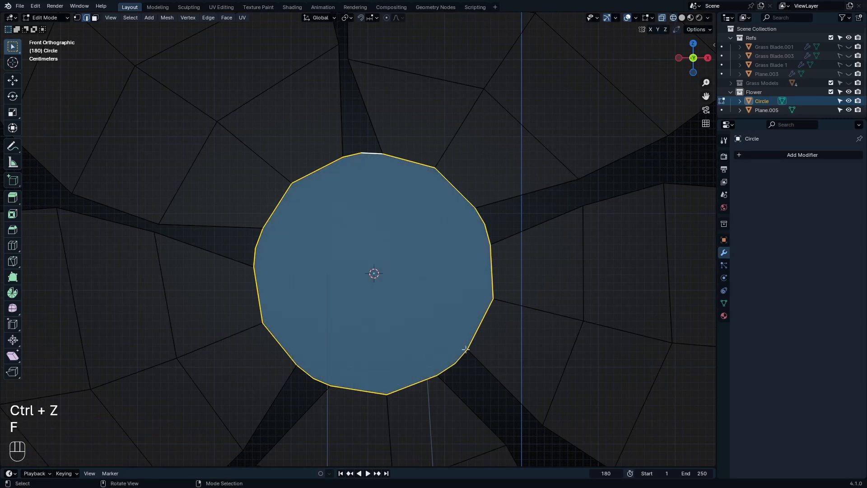
key("i")
key("shift+z")
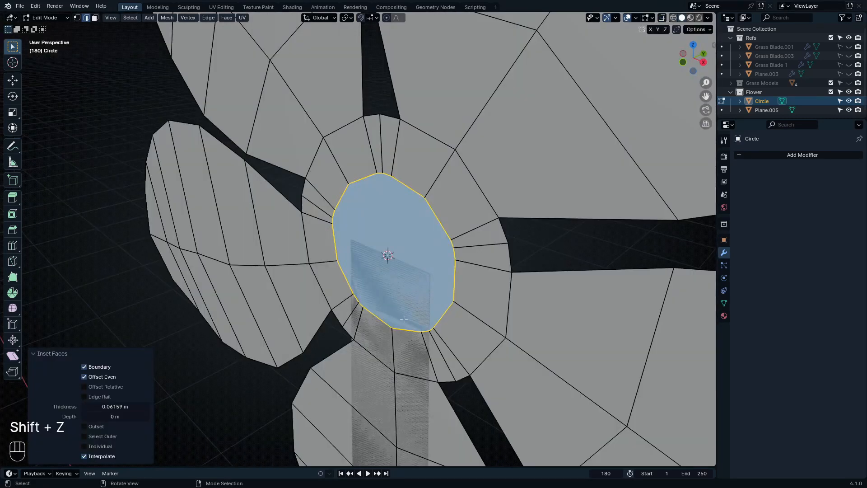
Step: Delete the inset centre face so only the ring of faces around the hole is kept
key("g")
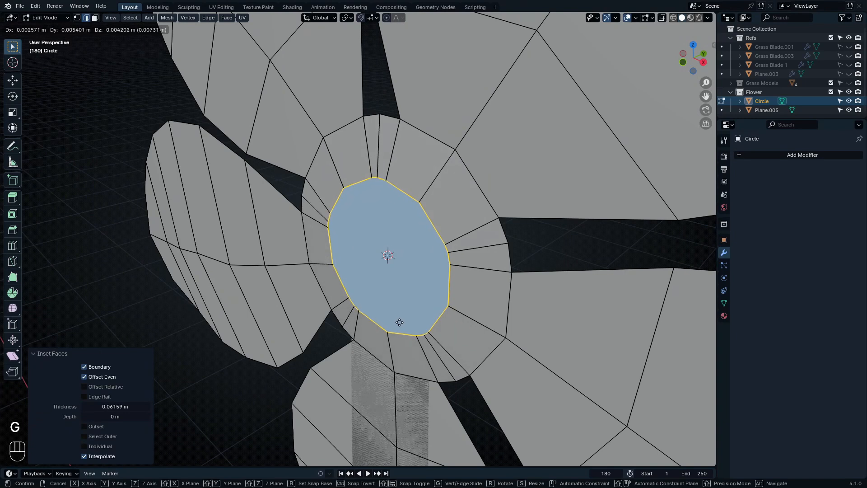
right_click(405, 317)
middle_click_drag(406, 317, 432, 306)
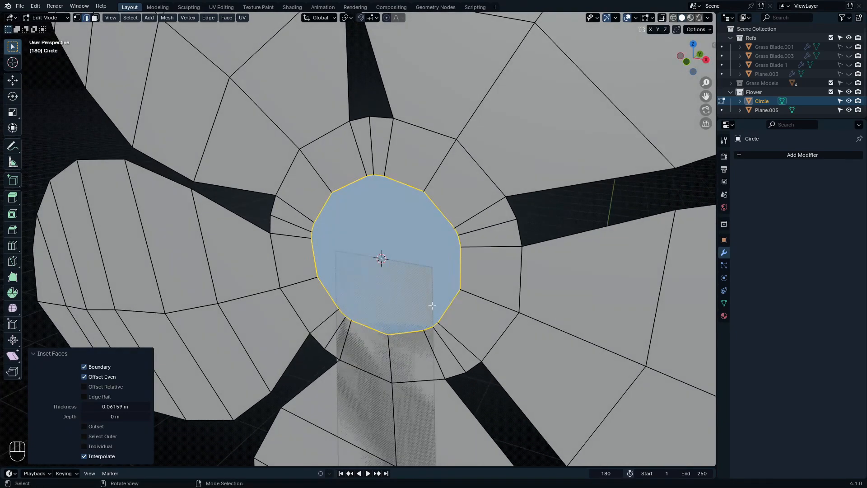
key("x")
left_click(410, 331)
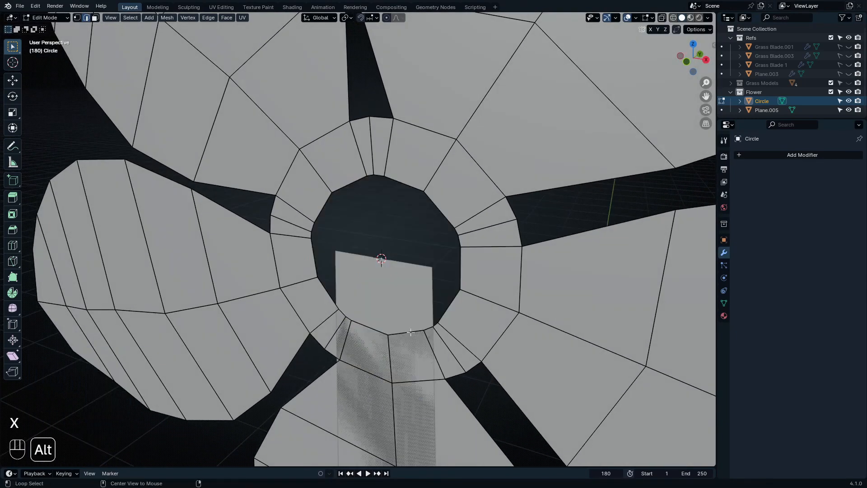
Step: Try a Grid Fill on the inner edge loop of the inset ring
left_click(411, 332, "alt")
key("ctrl+f")
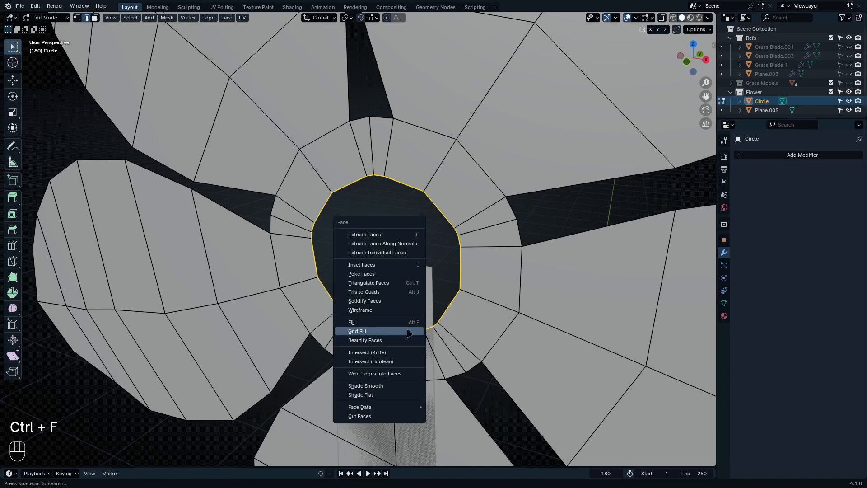
left_click(408, 333)
middle_click_drag(407, 333, 437, 313)
key("KP_1")
key("ctrl+z")
key("shift+z")
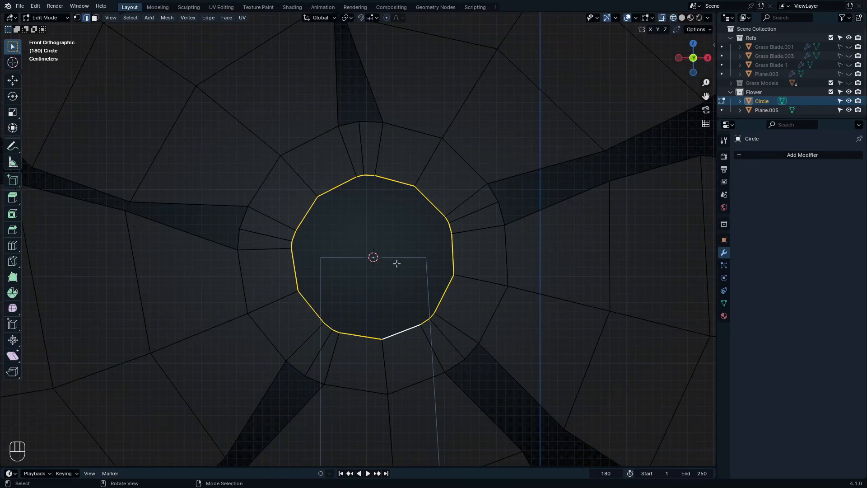
Step: Add a 20-vertex circle at the 3D cursor in the flower's centre and rotate it 90° about the X axis
key("1")
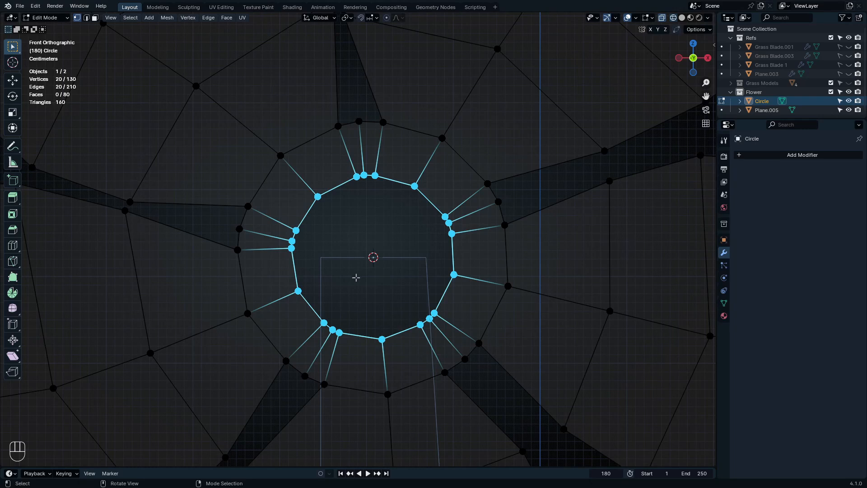
left_click(374, 259)
key("shift+a")
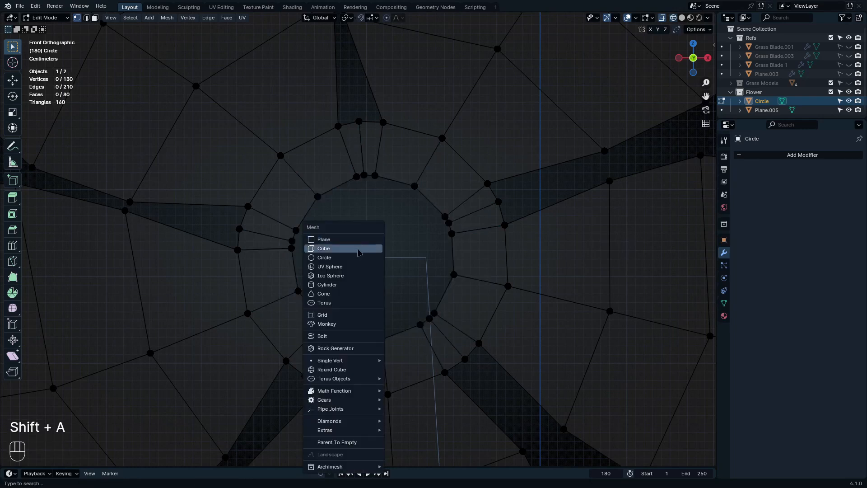
left_click(344, 257)
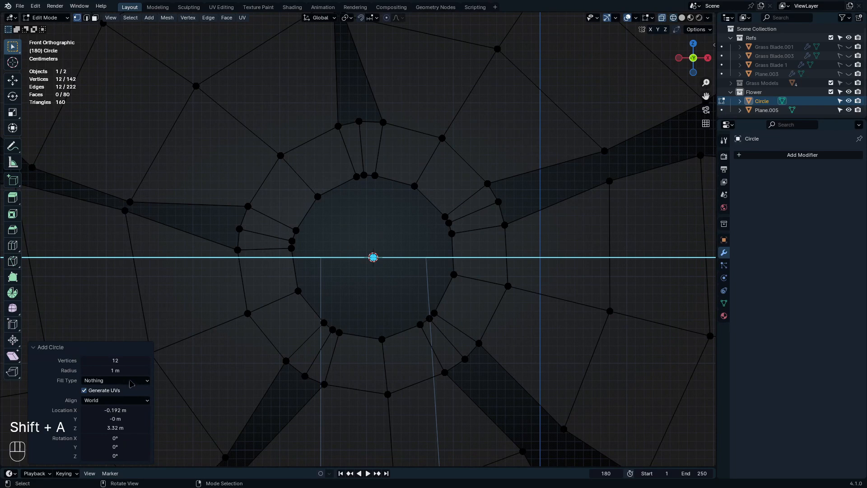
type("r")
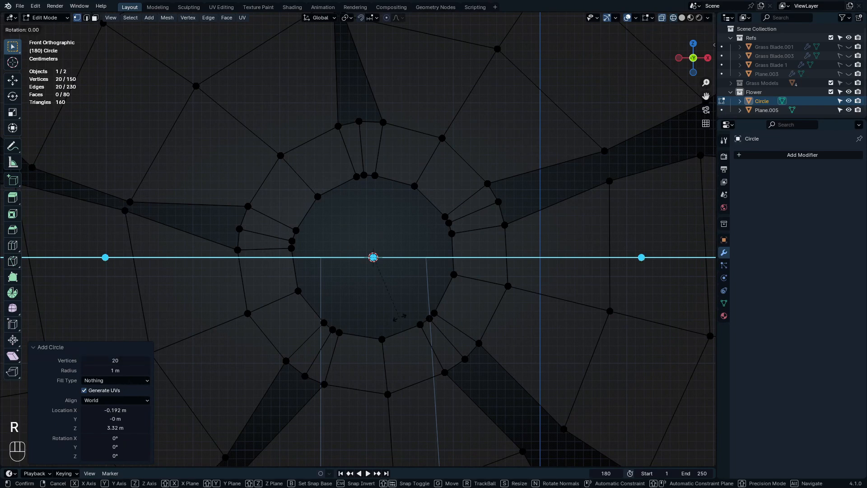
type("x")
type("90")
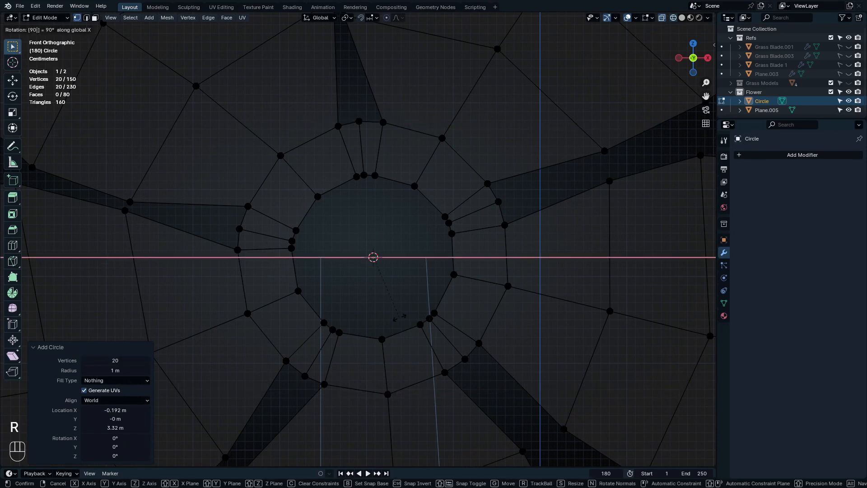
key("Return")
Step: Scale the new circle down until it sits well inside the inset ring around the central hole
key("s")
left_click(381, 289)
key("s")
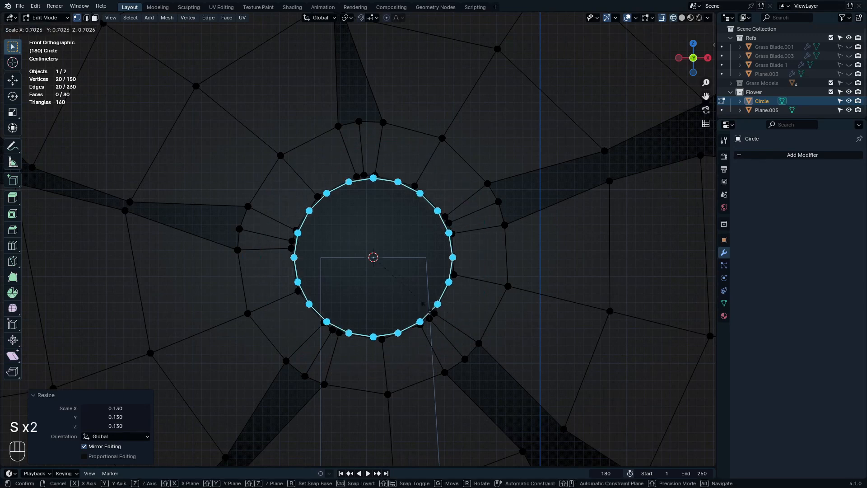
left_click(409, 212)
Step: Delete the vertices of the old inner edge loop of the inset ring
left_click_drag(350, 165, 386, 183)
left_click(419, 192, "alt")
key("x")
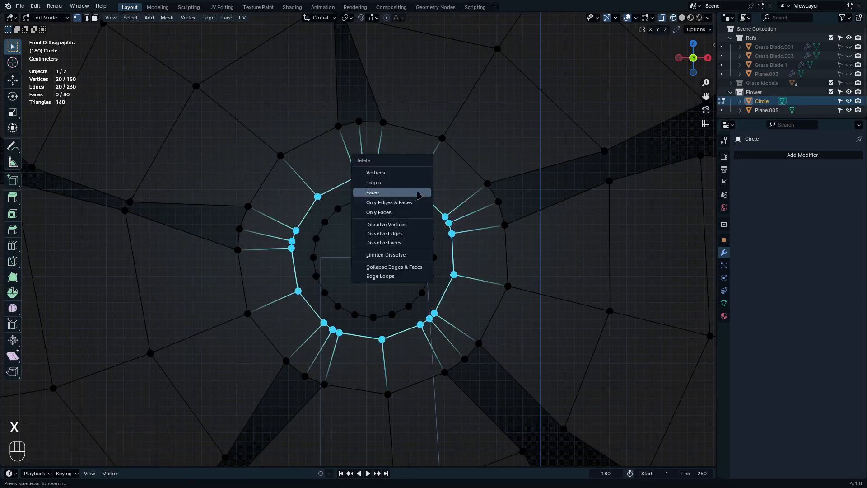
left_click(403, 173)
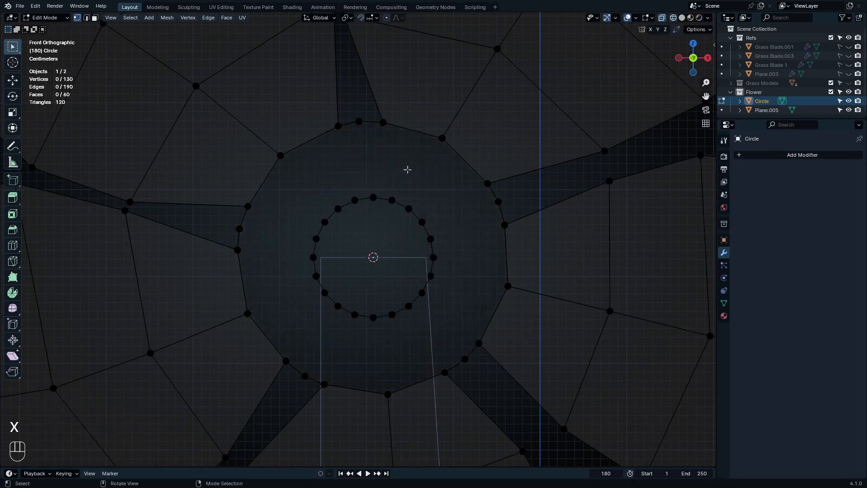
Step: Select the edge loop around the central hole and merge its vertices by distance at 0.0001 m
left_click(499, 213, "alt")
key("m")
left_click(460, 216)
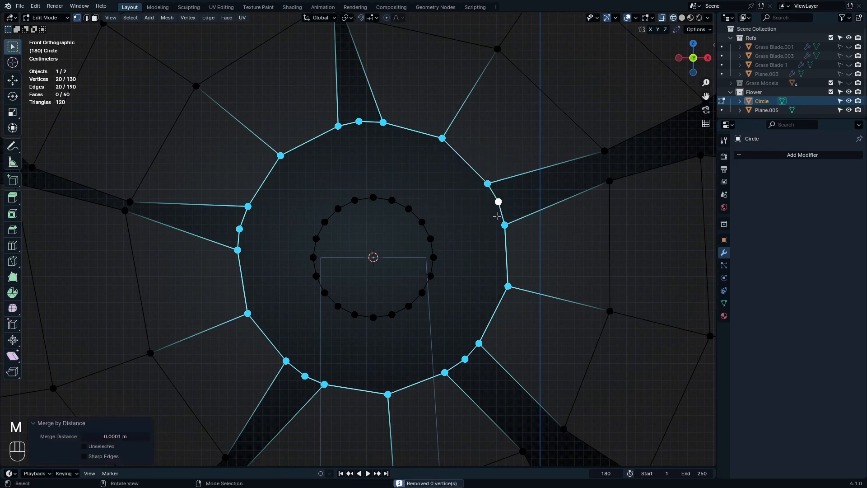
Step: Bridge the hole's edge loop with the new 20-vertex circle
left_click(430, 278, "alt+shift")
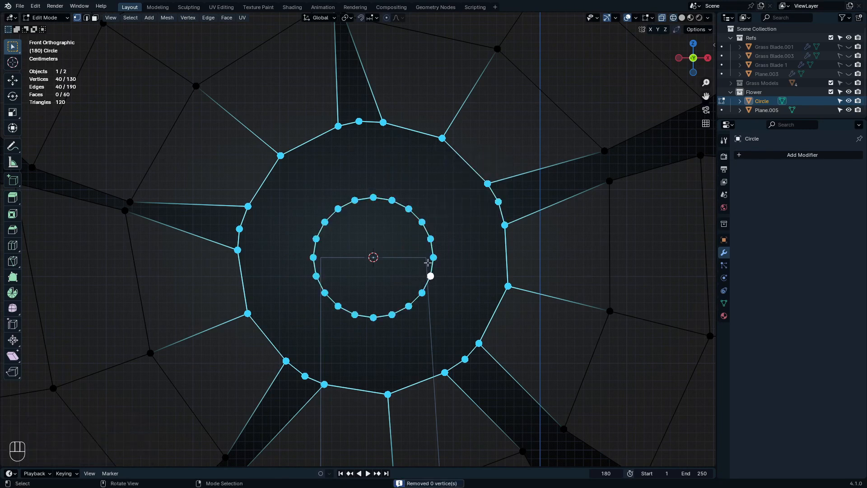
right_click(423, 225)
key("ctrl+z")
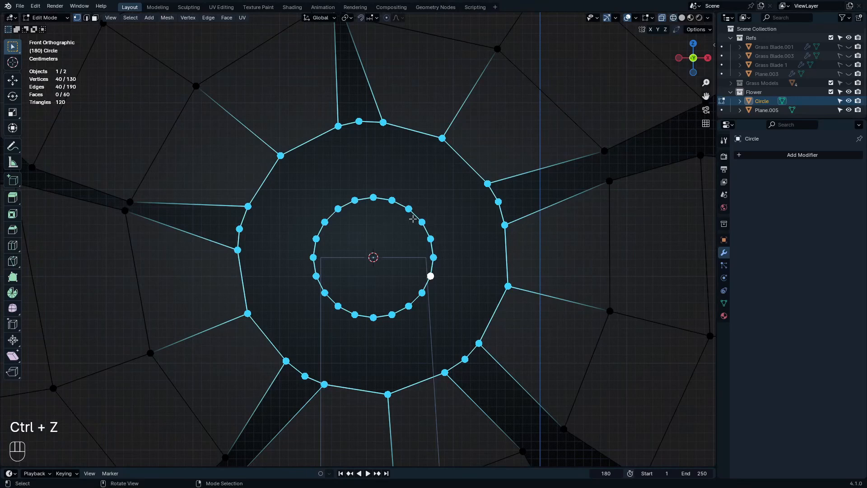
right_click(417, 214)
left_click(366, 183)
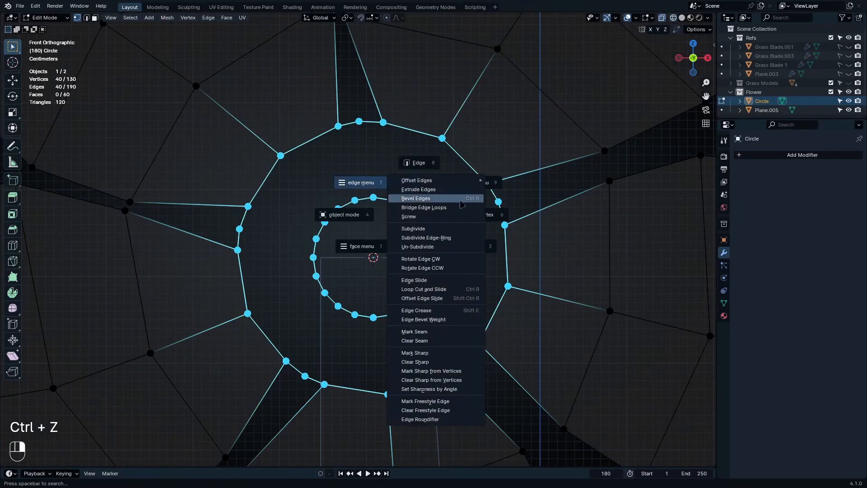
left_click(431, 208)
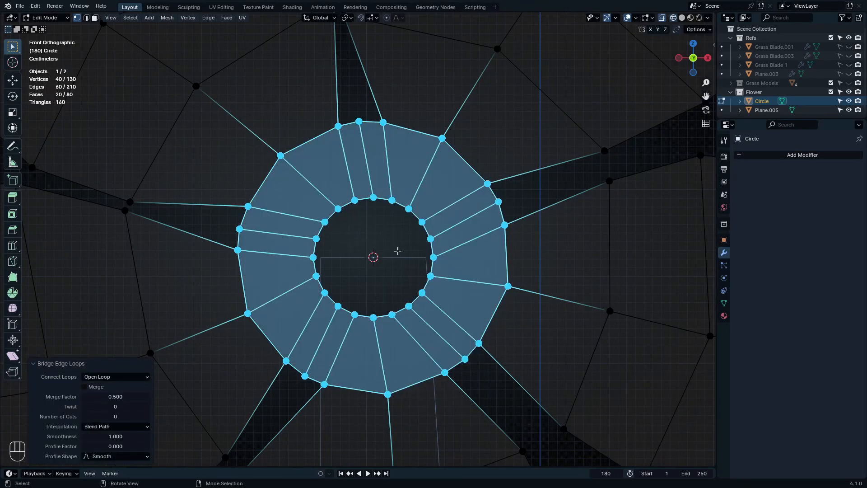
Step: Scale the inner circle's edge loop up uniformly by 1.258
left_click(433, 266, "alt")
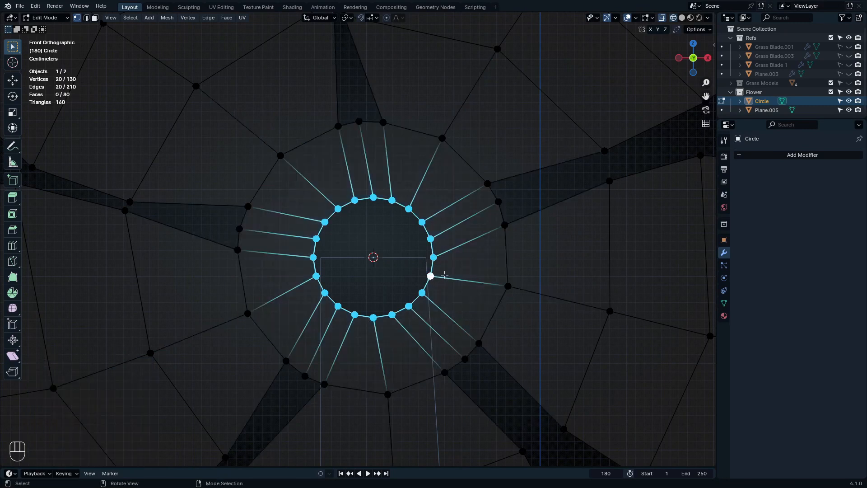
key("s")
left_click(455, 276)
Step: Close the inner circle with a Grid Fill using Span 5 and Offset 0
key("shift+z")
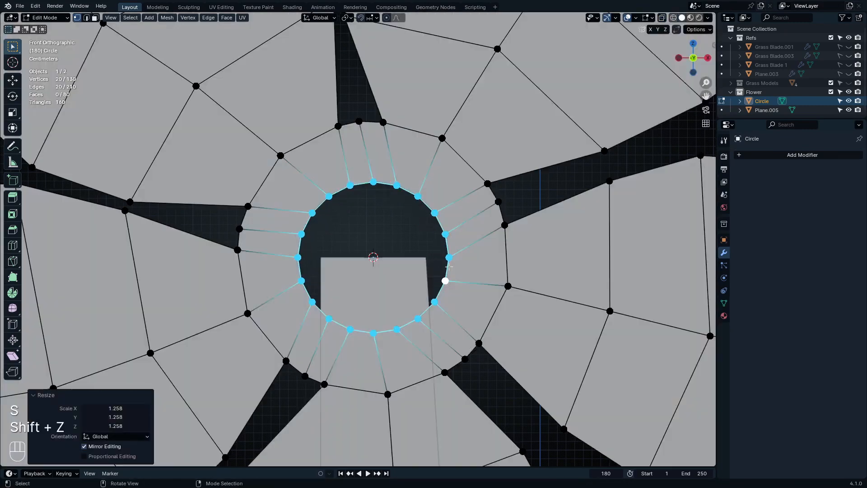
middle_click_drag(455, 276, 416, 258)
key("ctrl+f")
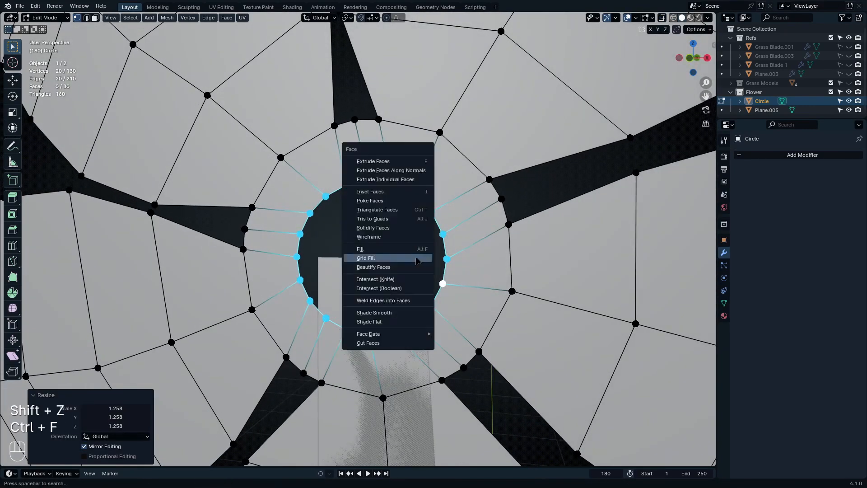
left_click(416, 257)
key("shift+z")
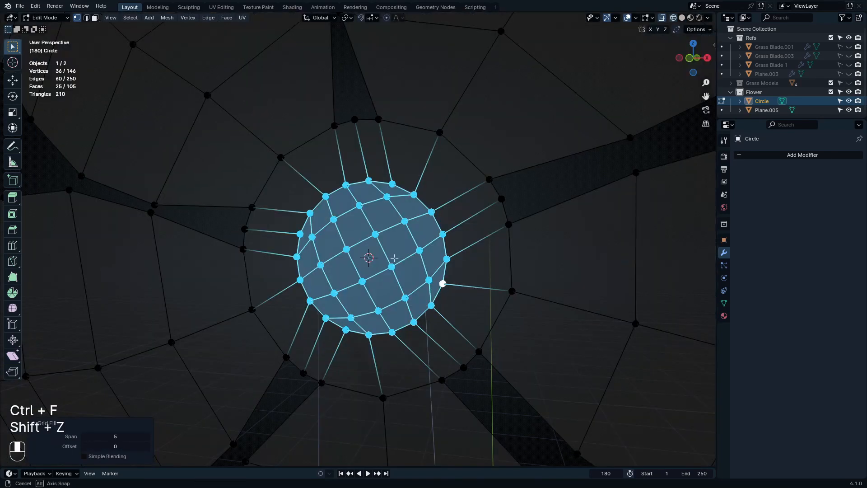
mouse_move(416, 261)
middle_mouse_down()
mouse_move(421, 267)
mouse_move(396, 274)
middle_mouse_up()
Step: Select the centre face of the filled grid and enable proportional editing in solid shading
key("3")
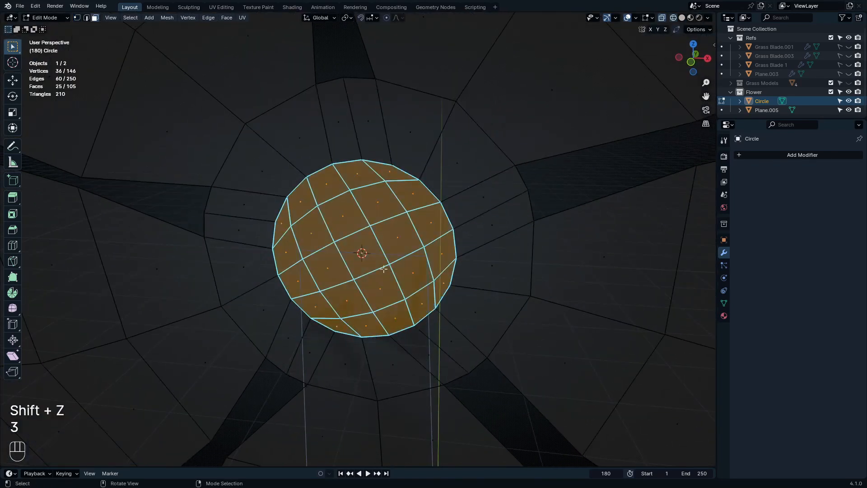
left_click(362, 273)
key("shift+z")
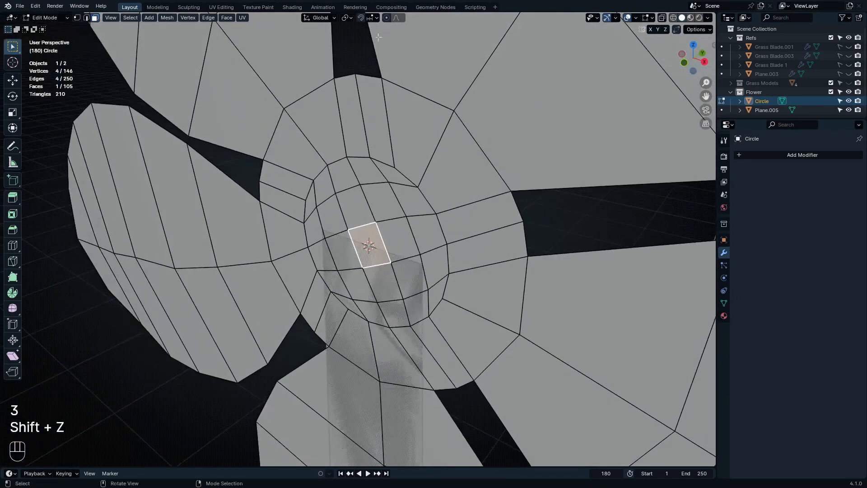
middle_click_drag(392, 84, 352, 250)
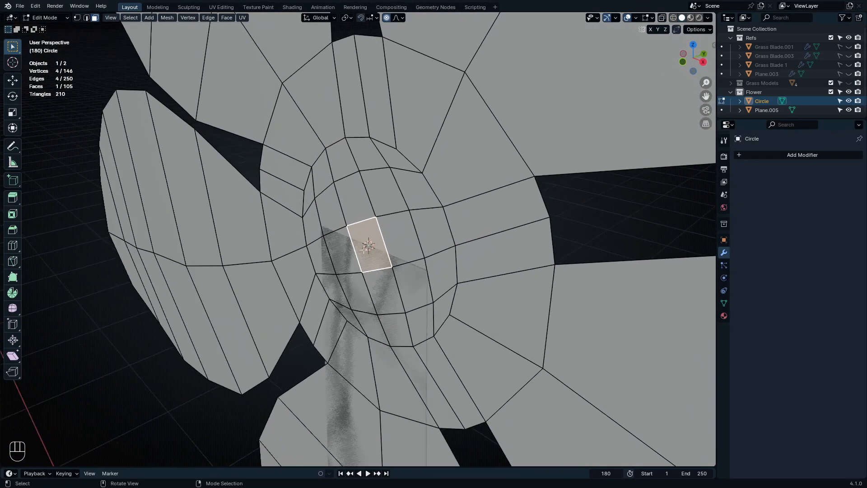
Step: Try to pull the centre face outward freely with smooth proportional editing at a size of 0.07628 m
key("g")
scroll(352, 251, "up", 20)
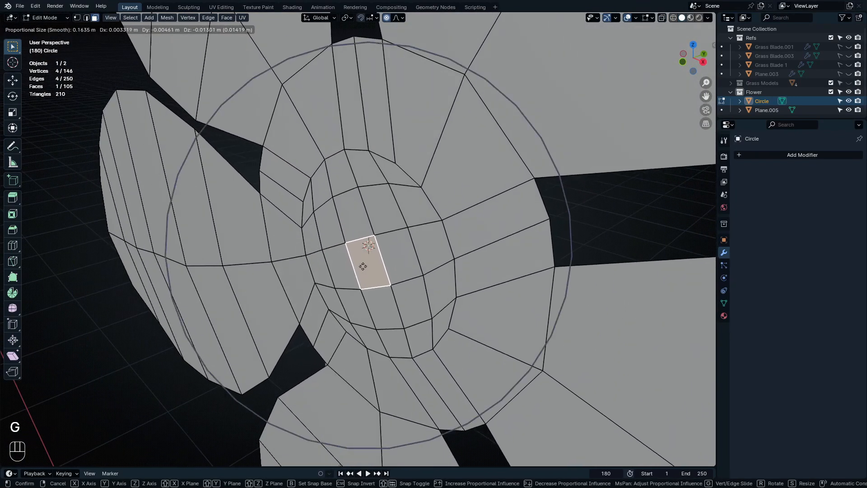
left_click(338, 255)
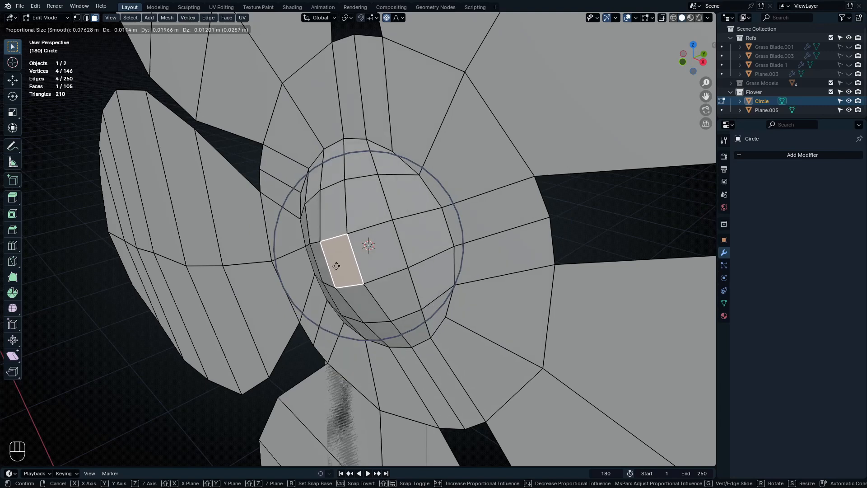
key("ctrl+z")
Step: Move the centre face about -0.023 m along Y with smooth proportional editing at 0.07628 m to dome the flower's centre
key("g")
key("y")
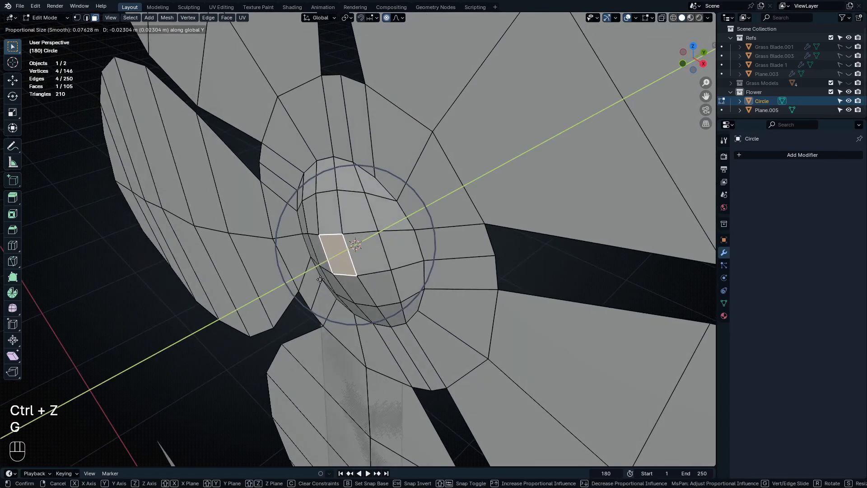
left_click(331, 270)
middle_click_drag(330, 270, 397, 244)
key("Tab")
scroll(368, 258, "down", 4)
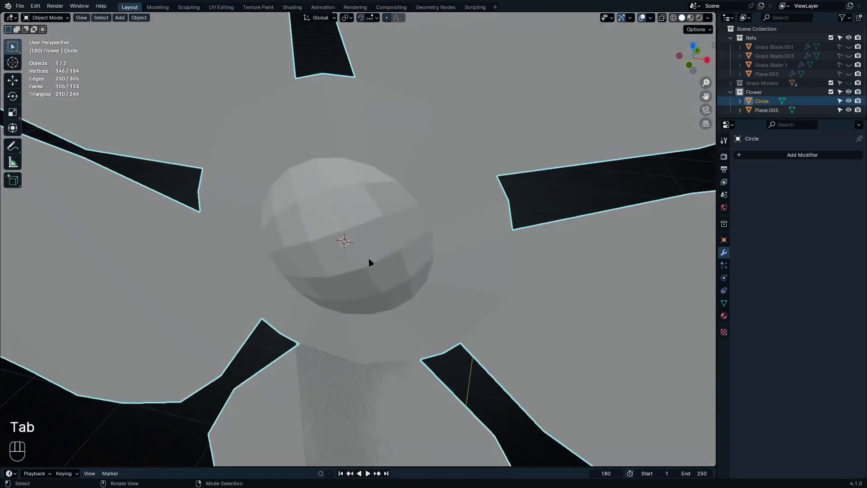
Step: Select individual faces on several petals and move them with proportional editing to bend the petals
key("Tab")
scroll(369, 235, "down", 6)
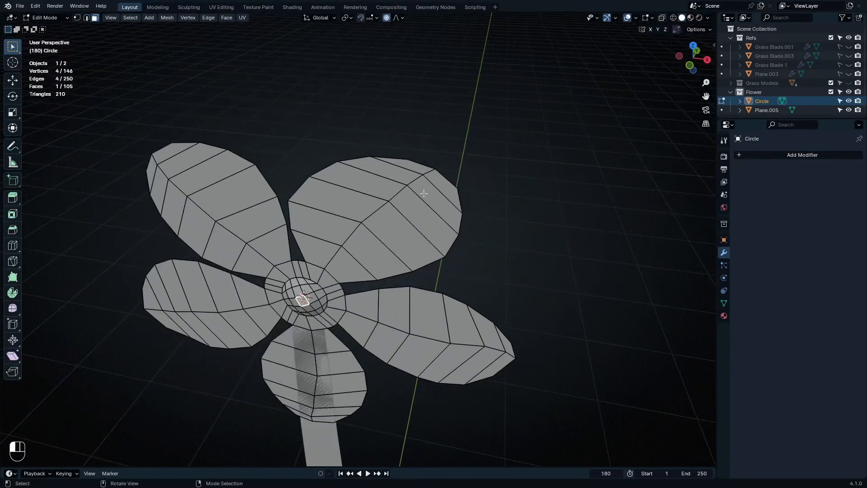
left_click(424, 193)
middle_click_drag(424, 193, 419, 213)
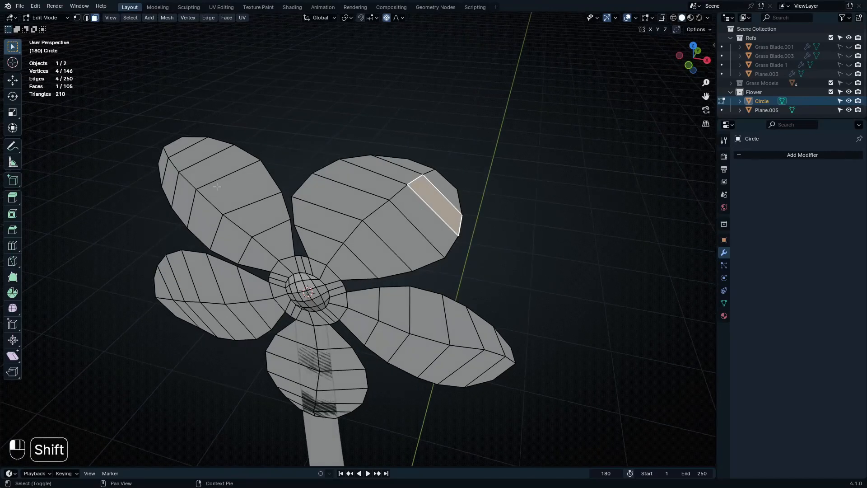
left_click(217, 311, "shift")
left_click_drag(364, 271, 517, 379, "ctrl")
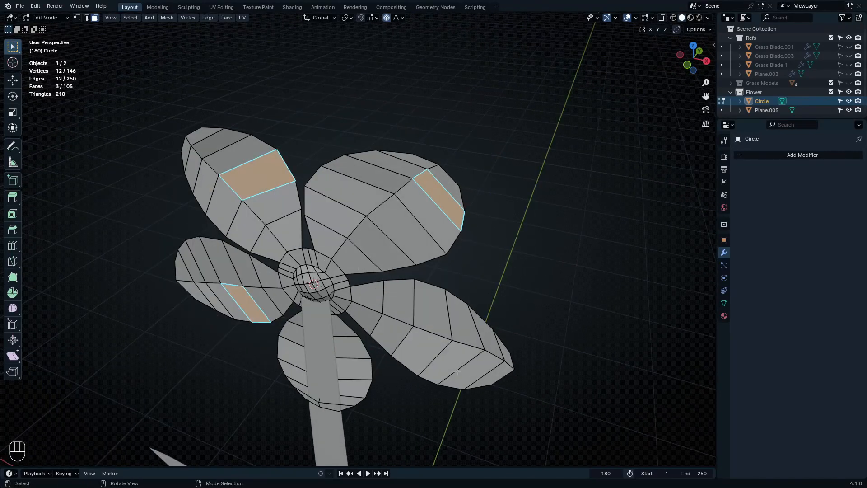
key("g")
Step: Return to Object Mode and apply Shade Smooth to the flower head
key("Tab")
middle_click_drag(451, 372, 499, 320)
right_click_drag(351, 253, 294, 293)
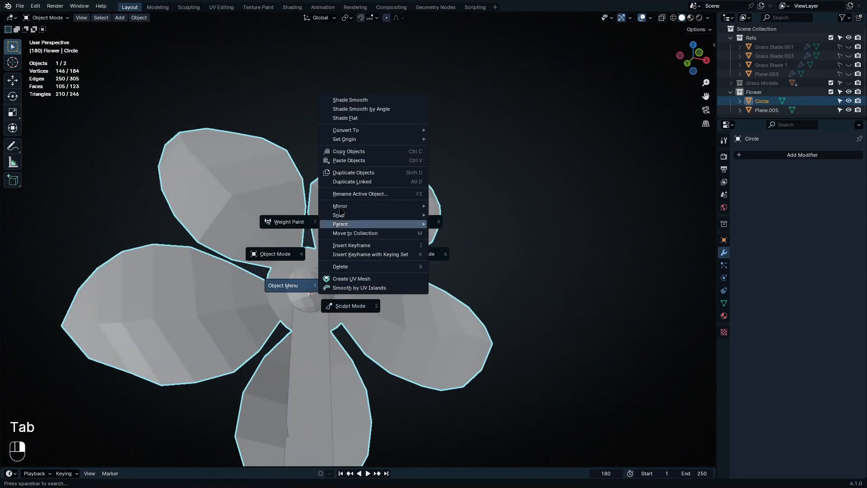
left_click(378, 104)
middle_click_drag(383, 250, 343, 287)
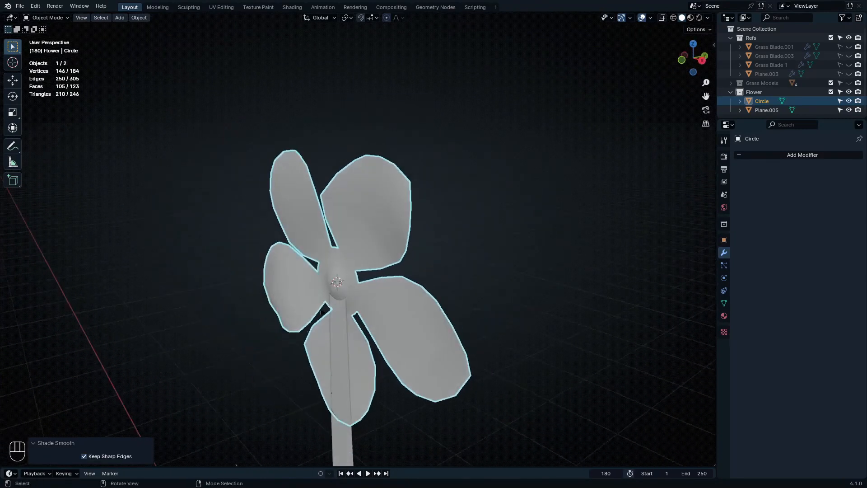
Step: Set the pivot point to the 3D Cursor and rotate the flower head about the global X axis to tilt it
scroll(379, 302, "up", 5)
middle_click_drag(414, 318, 397, 283, "shift")
key("Tab")
key("Tab")
right_click_drag(448, 208, 502, 221)
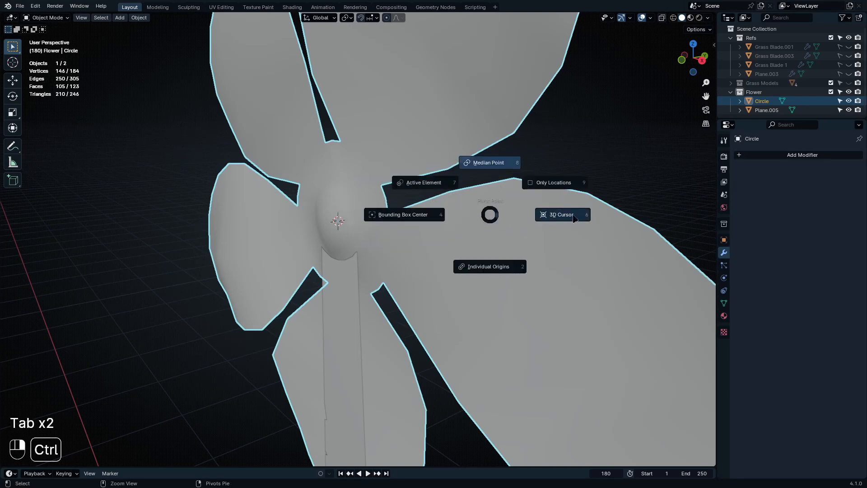
right_click_drag(575, 219, 574, 218, "ctrl")
key("r")
key("y")
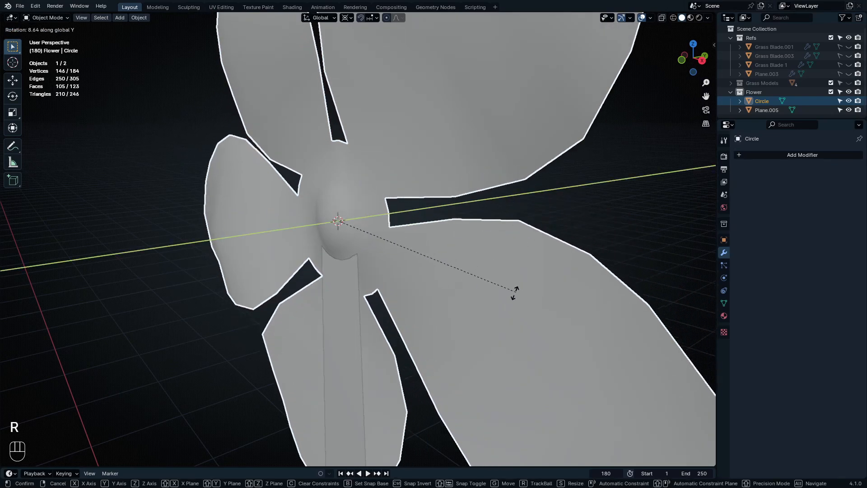
key("x")
left_click(496, 328)
Step: Join the flower head and the stem with its leaves into one object and rename it Flower
middle_click_drag(493, 318, 413, 257)
scroll(412, 258, "down", 3)
middle_click_drag(363, 212, 357, 250, "shift")
left_click(356, 248)
middle_click_drag(299, 248, 285, 225)
key("a")
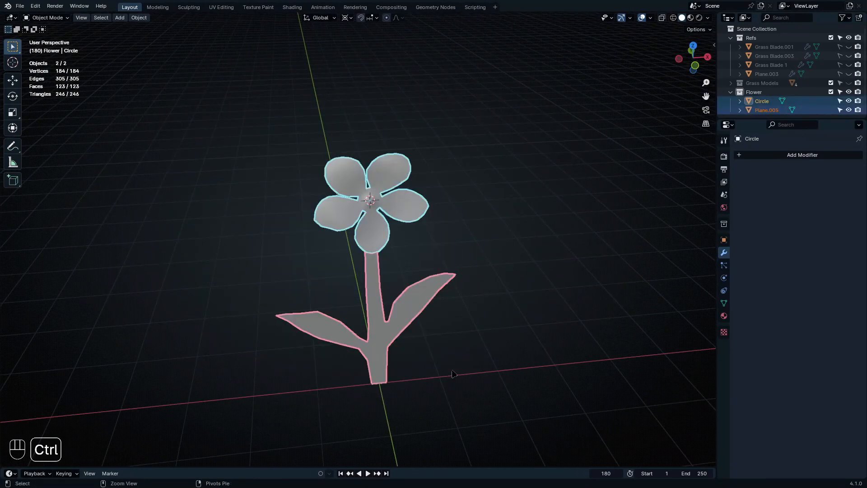
key("ctrl+j")
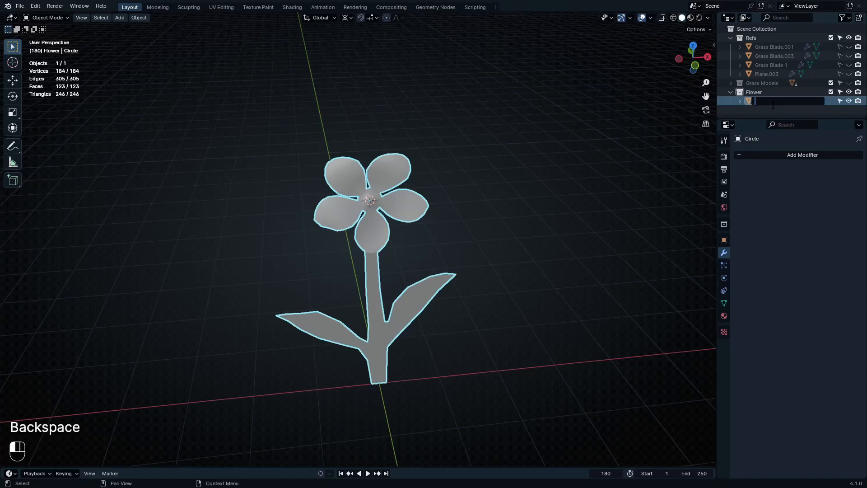
type("Flower")
Step: Collapse and hide the Flower collection, and make the Grass Models collection visible
left_click(730, 92)
left_click(848, 92)
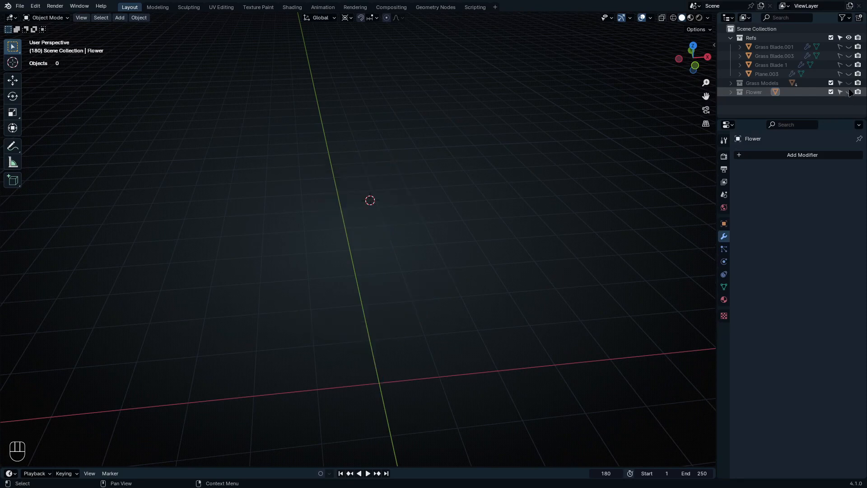
left_click(848, 82)
scroll(745, 93, "down", 2)
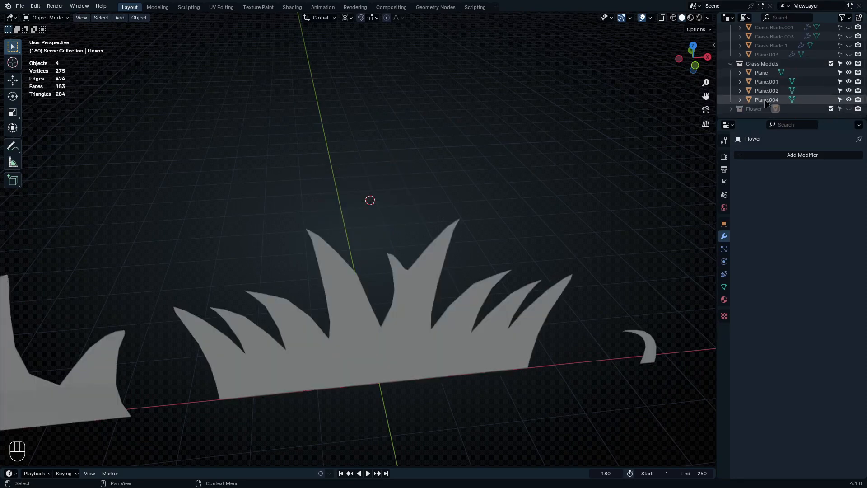
Step: Batch rename the four objects in the Grass Models collection with the new name Grass
left_click(762, 73, "shift")
left_click(770, 100, "shift")
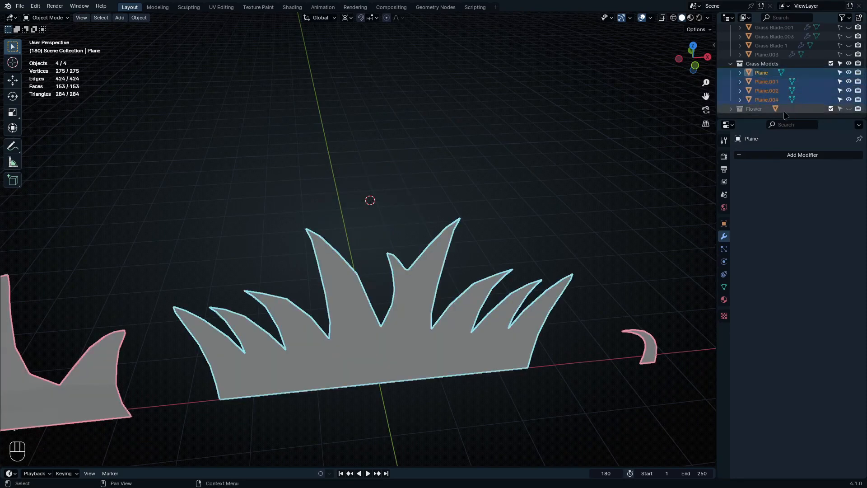
key("ctrl+F2")
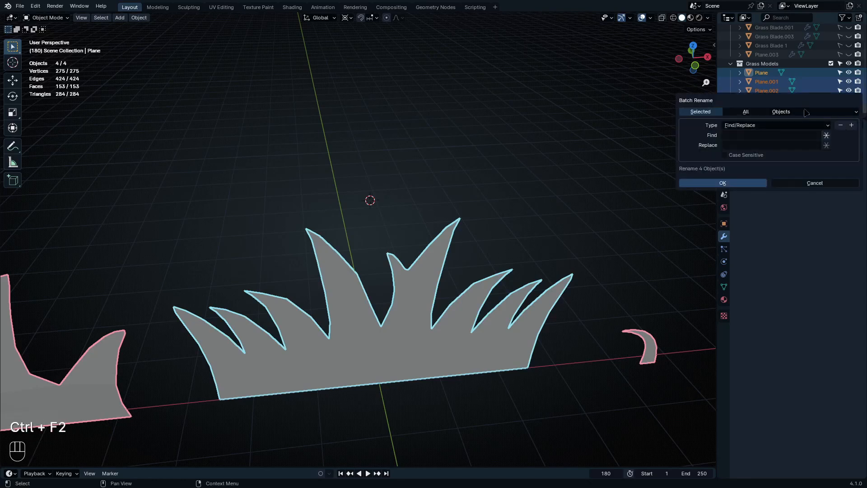
left_click(808, 126)
left_click(795, 146)
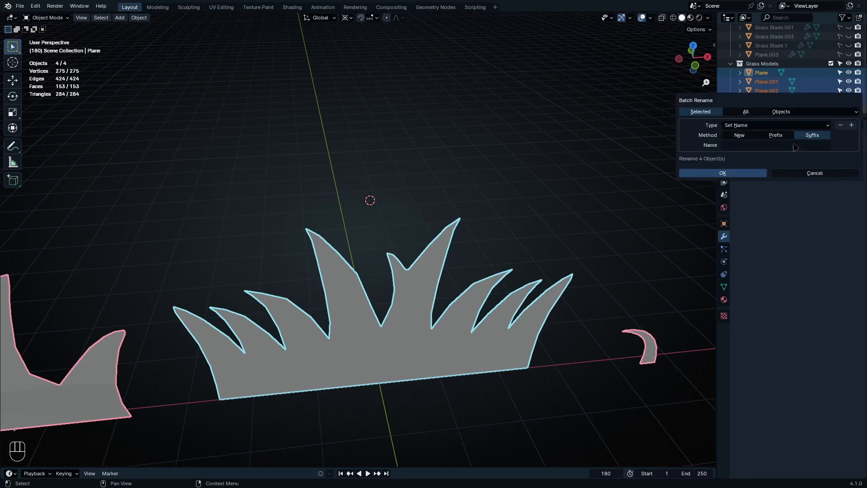
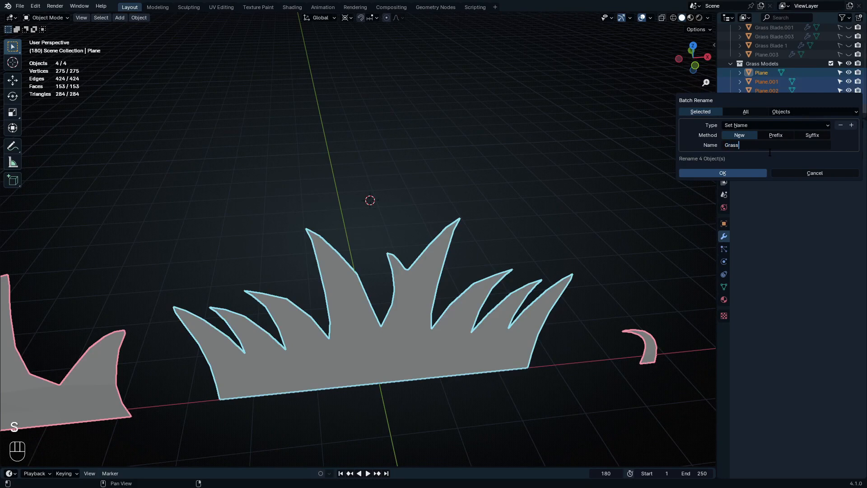
left_click(744, 173)
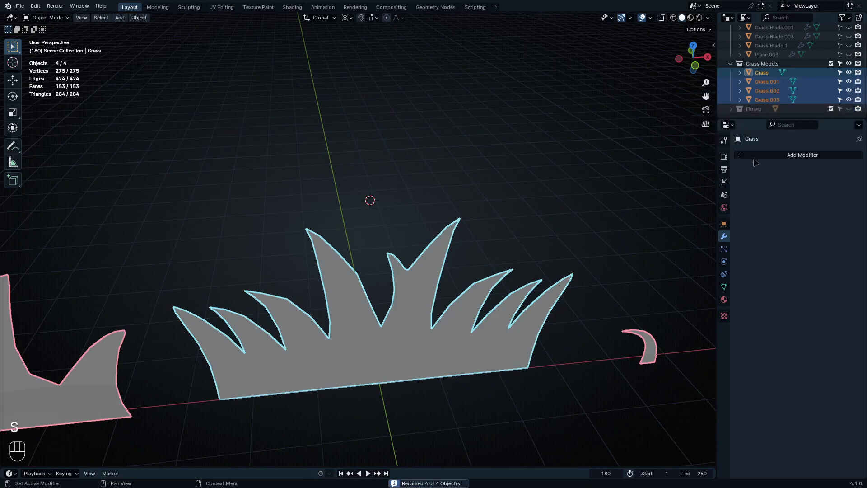
Step: Collapse the Grass Models collection in the outliner
left_click(773, 82)
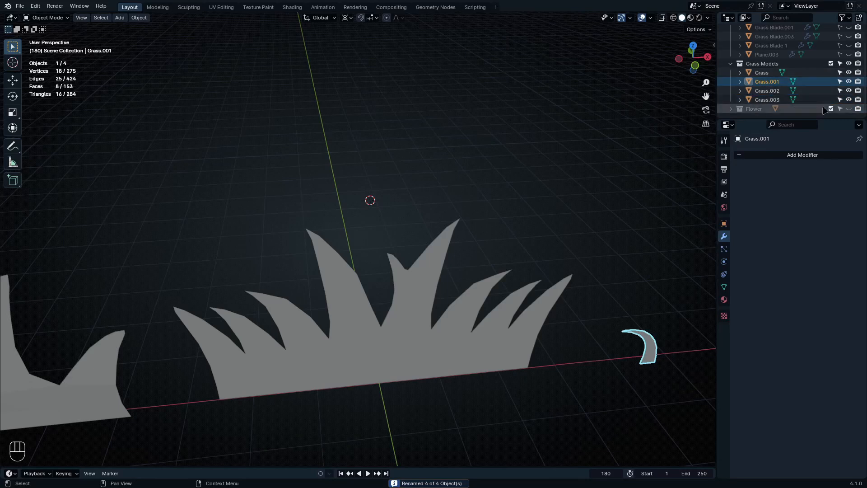
left_click(762, 63)
left_click(730, 64)
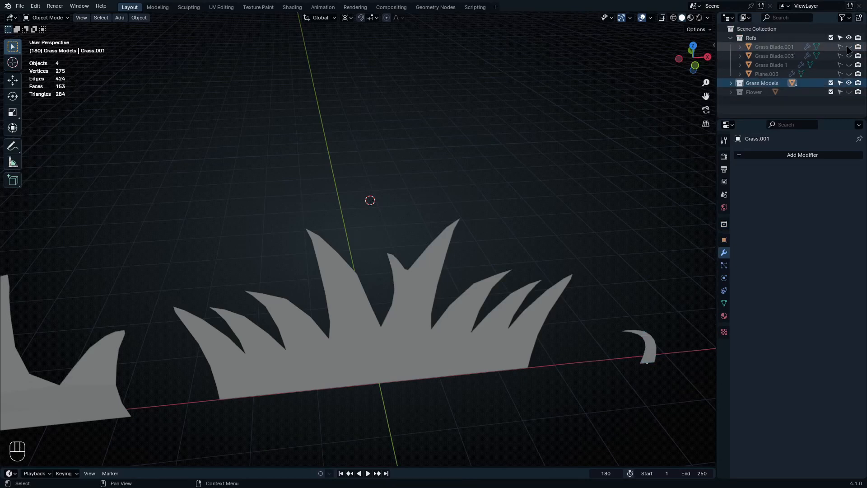
Step: Unhide the three grass blade objects and Plane.003 in the Refs collection, select them all and delete them
left_click_drag(848, 48, 848, 74)
left_click(801, 74)
left_click(786, 48, "shift")
right_click(762, 38)
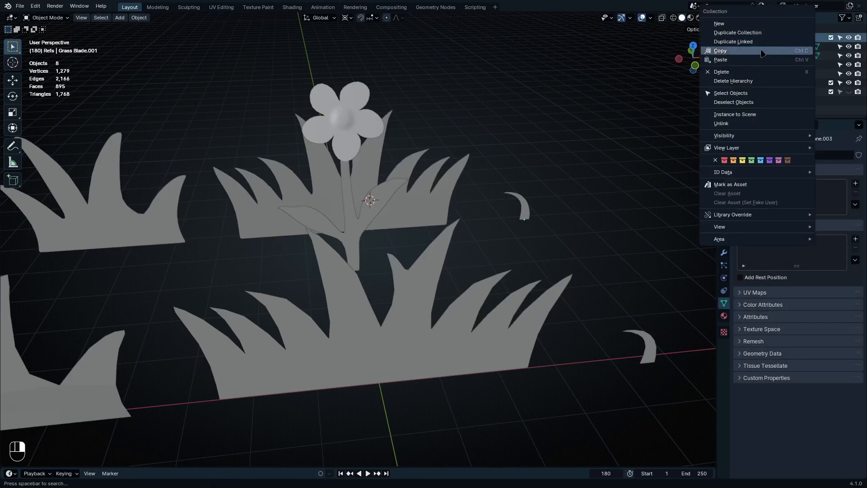
left_click(756, 93)
key("x")
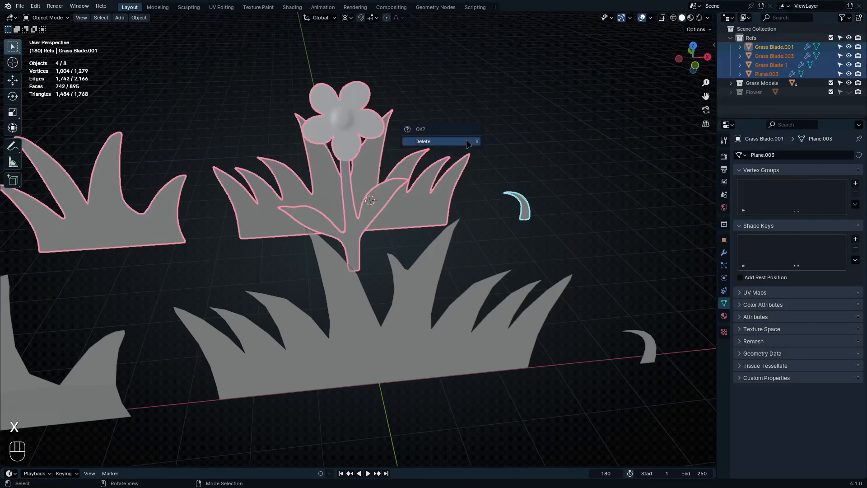
left_click(468, 142)
Step: Examine the reference rock path and the shapes of its individual stones from several angles
middle_click_drag(467, 143, 450, 247)
key("shift+c")
middle_click_drag(534, 265, 439, 273)
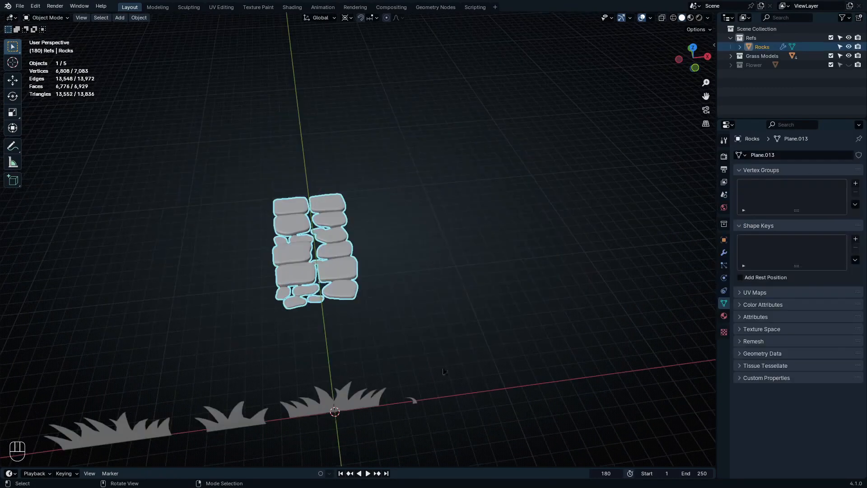
middle_click_drag(398, 379, 402, 336)
scroll(454, 331, "down", 4)
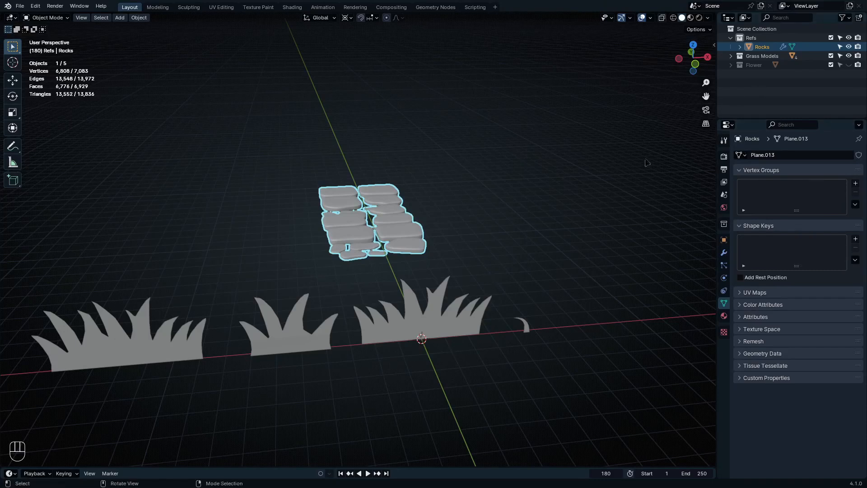
scroll(446, 232, "up", 2)
middle_click_drag(441, 211, 471, 336, "shift")
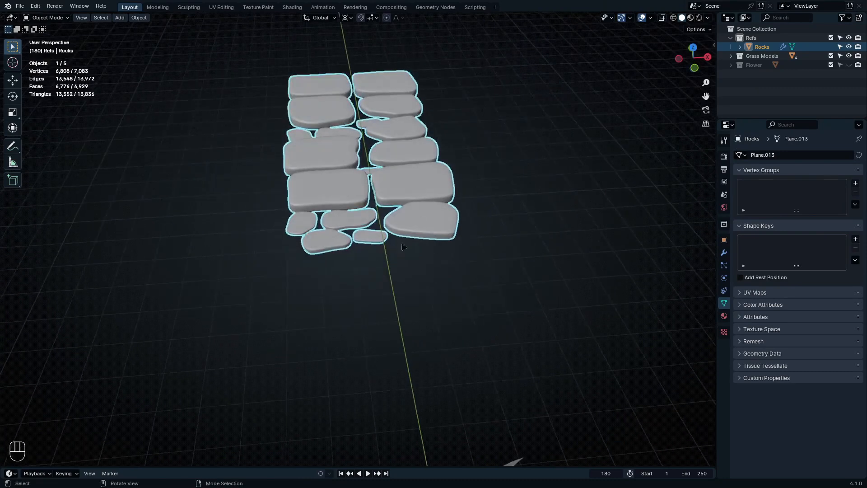
middle_click_drag(404, 247, 442, 320, "shift")
scroll(422, 405, "up", 3)
middle_click_drag(442, 319, 445, 362)
scroll(451, 344, "down", 3)
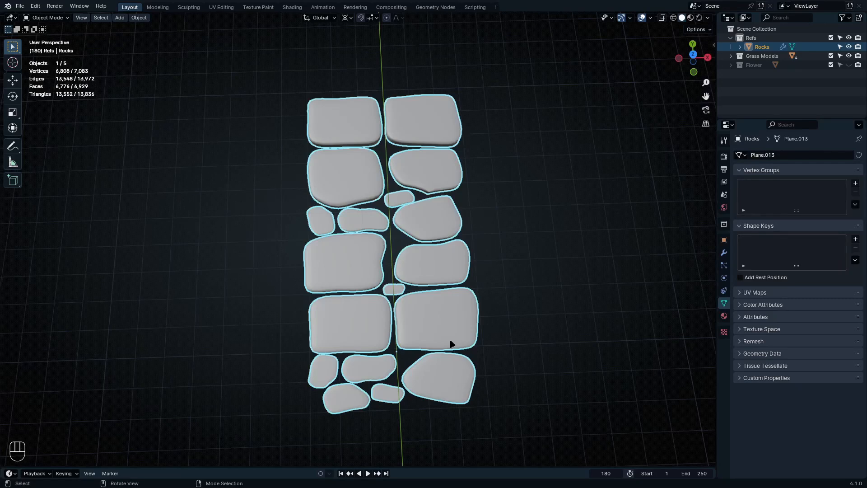
Step: Enter Edit Mode on Rocks in top wireframe view and snap the 3D Cursor to the selected face of a large stone
key("KP_7")
key("Tab")
key("shift+z")
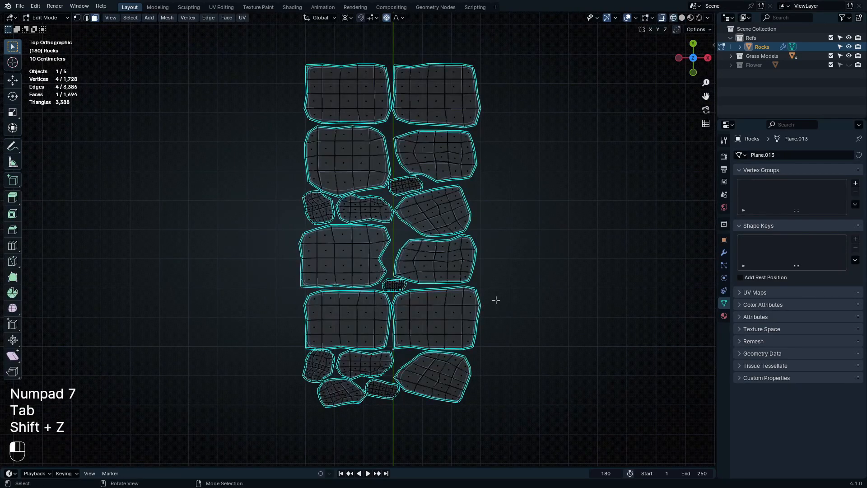
scroll(485, 325, "up", 8)
scroll(470, 306, "down", 5)
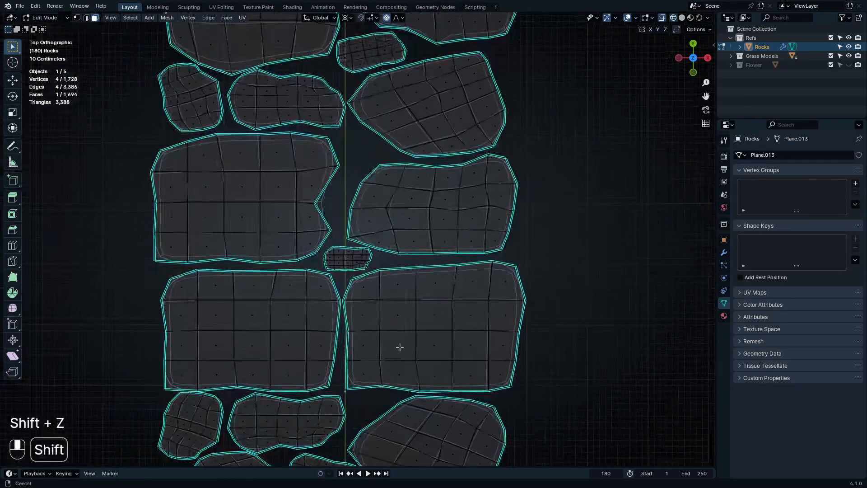
middle_click_drag(399, 349, 411, 297, "shift")
key("shift+s")
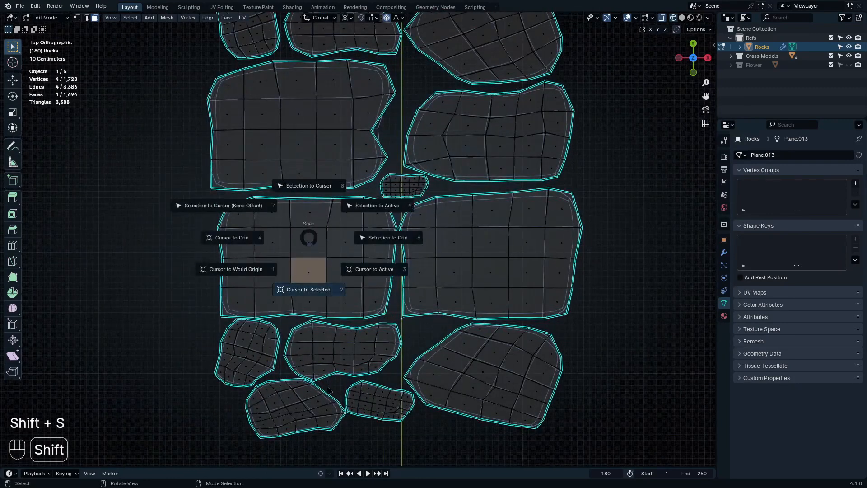
left_click(304, 288)
Step: Add a 2 m cube at the 3D Cursor and move it up 3 m along the Z axis
key("shift+a")
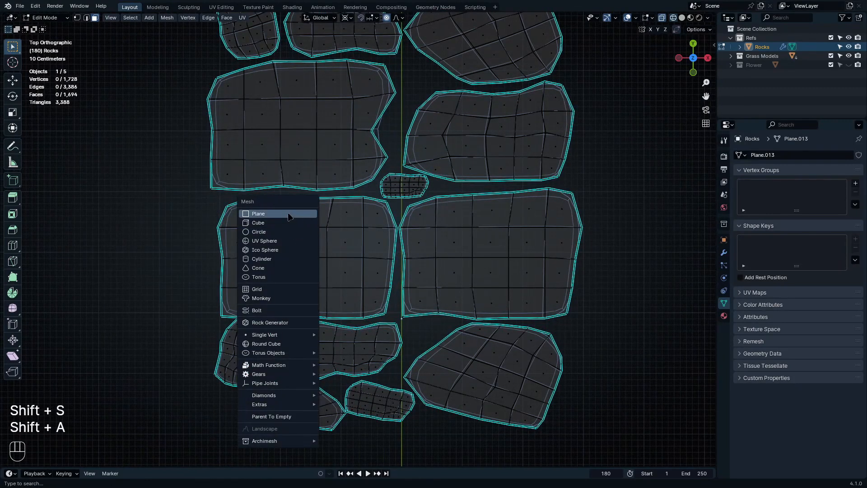
key("shift+a")
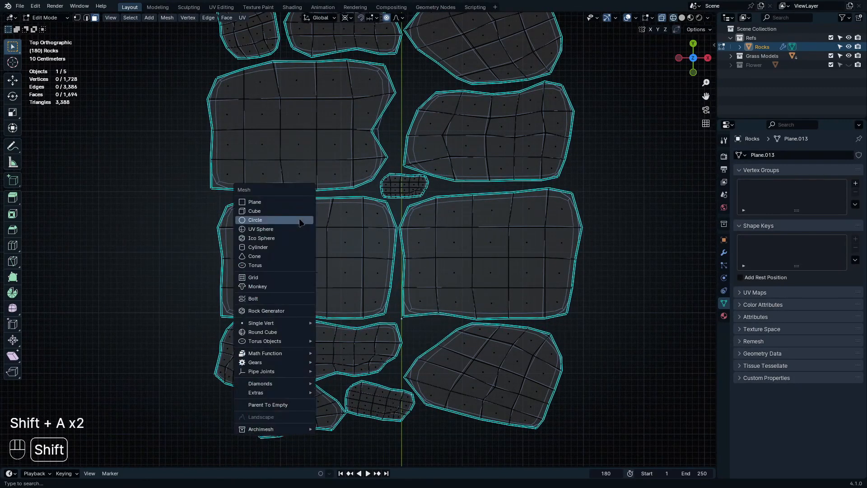
left_click(272, 212)
middle_click_drag(273, 212, 274, 119)
key("g")
key("z")
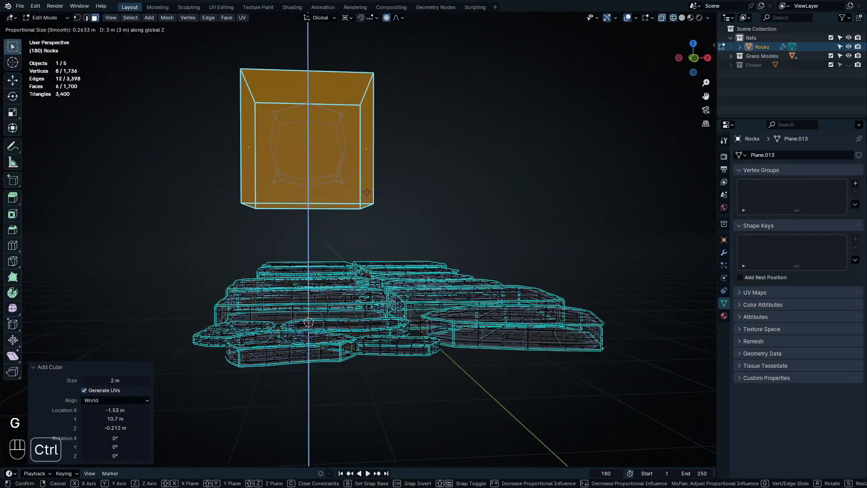
left_click(367, 195)
Step: Position the cube over the large stone in top view and scale it by about 1.54 along X to cover the stone
key("KP_7")
middle_click_drag(358, 240, 511, 313, "shift")
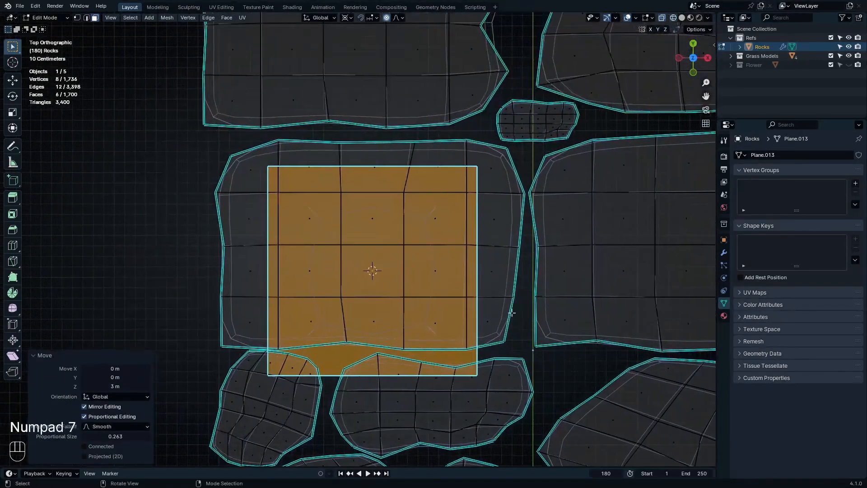
key("g")
left_click(462, 291)
key("s")
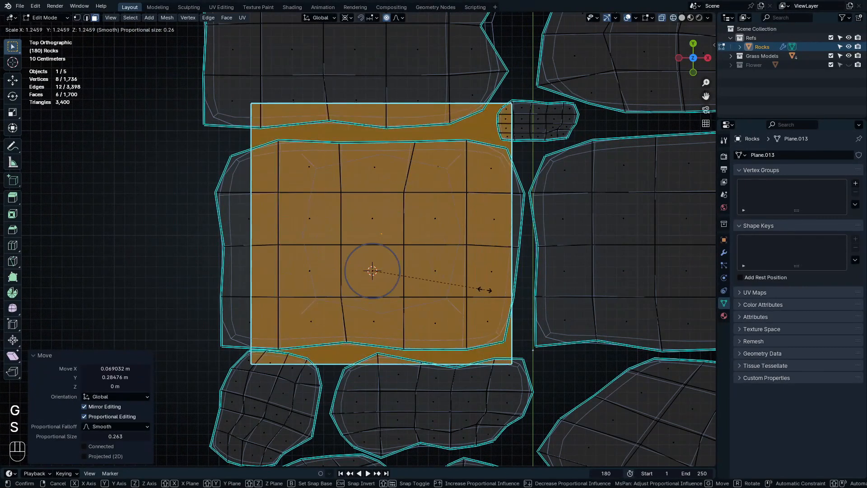
key("x")
left_click(518, 282)
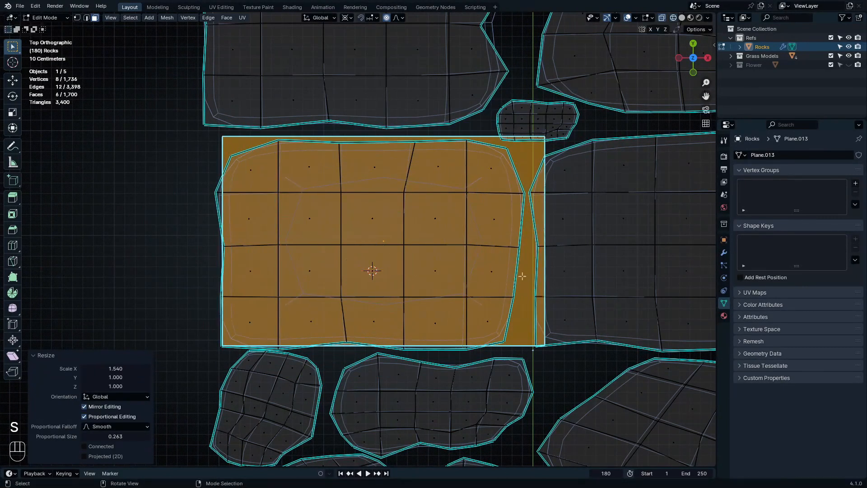
Step: Separate the cube from the Rocks mesh into its own object and return to Object Mode
key("a")
key("Tab")
middle_click_drag(496, 248, 425, 224)
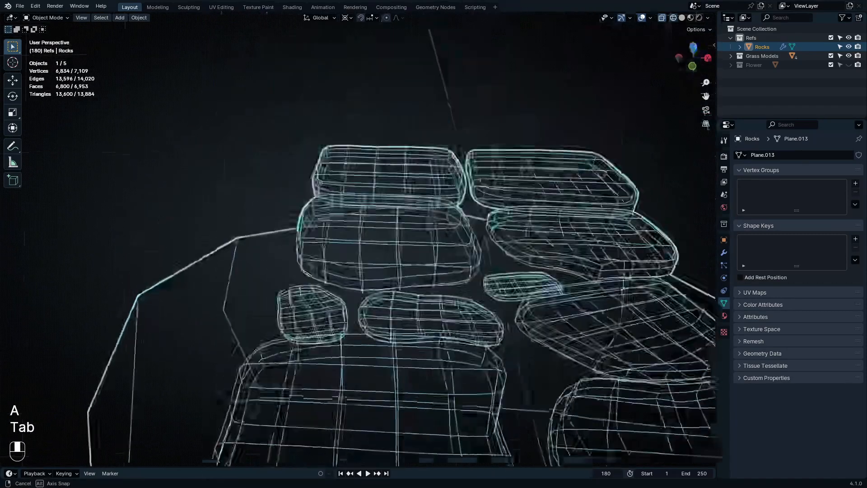
scroll(424, 224, "down", 7)
key("Tab")
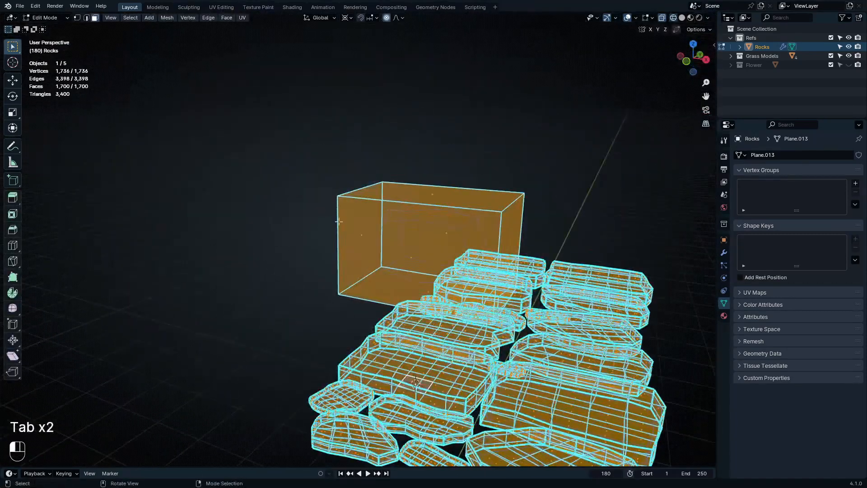
left_click(346, 223)
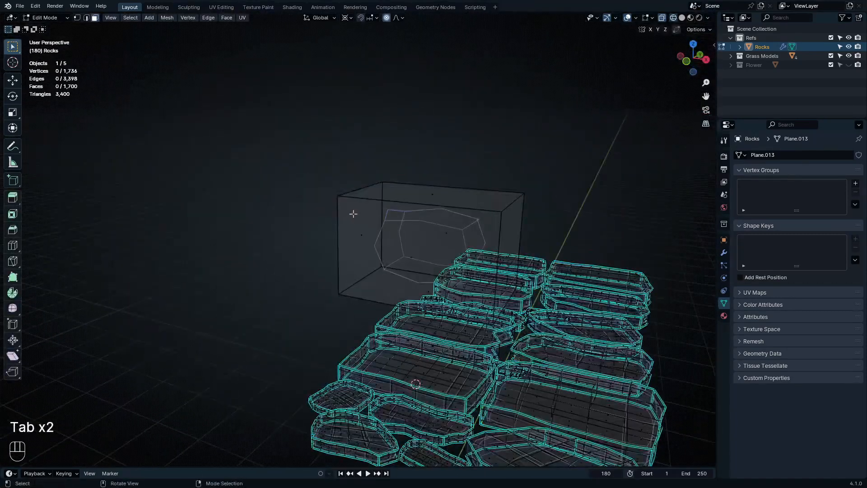
key("l")
key("p")
key("Tab")
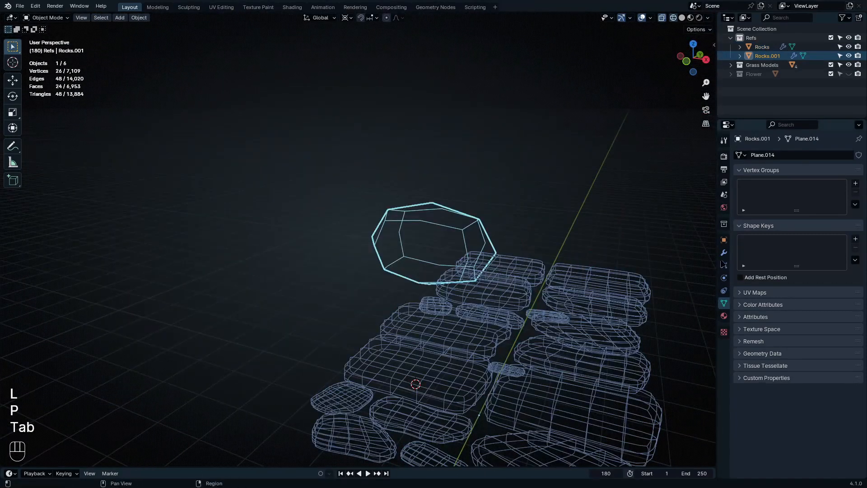
Step: Show the separated cube's modifiers, enter Edit Mode with vertex selection in top view and select one end of the cube
left_click(723, 252)
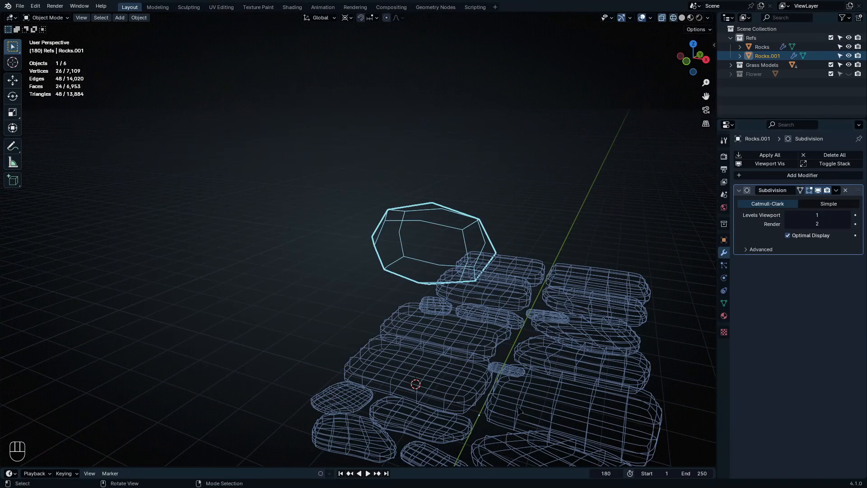
key("KP_7")
scroll(429, 189, "up", 3)
mouse_move(428, 182)
middle_mouse_down("shift")
mouse_move(458, 245)
mouse_move(466, 314)
middle_mouse_up("shift")
key("shift+z")
key("Tab")
key("shift+z")
key("1")
key("shift+z")
left_click_drag(509, 81, 602, 359)
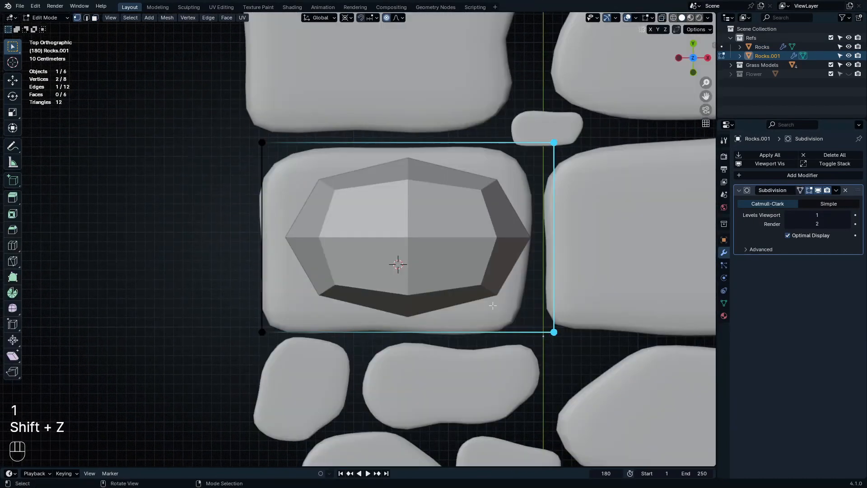
Step: Add three evenly spaced, unslid loop cuts across the length of the cube
key("ctrl+r")
left_click(405, 156)
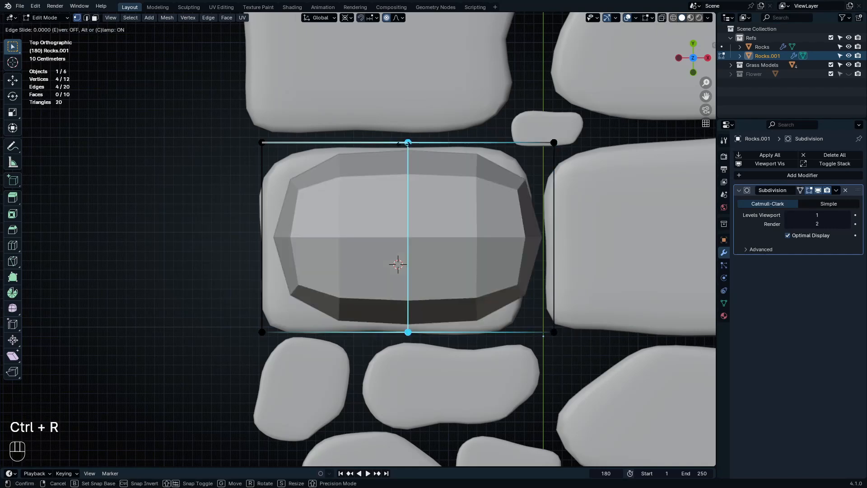
right_click(405, 157)
key("ctrl+r")
left_click(330, 141)
right_click(330, 141)
key("ctrl+r")
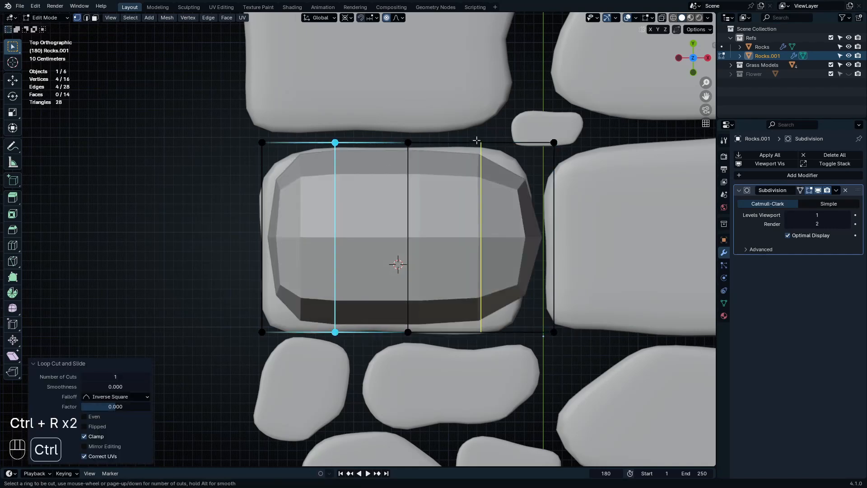
left_click(476, 141)
right_click(476, 141)
Step: Move the cube's outline vertices in top view to give the block an irregular stone shape
left_click(554, 142)
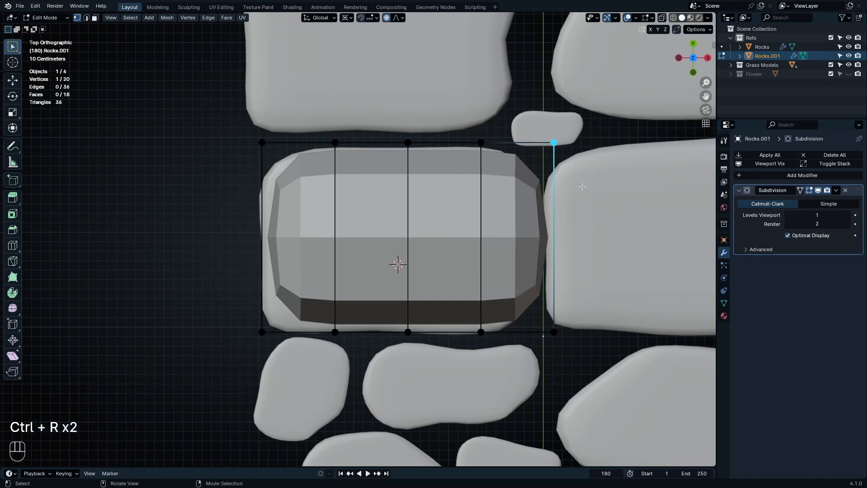
key("g")
left_click(519, 223)
Step: Select the block's bottom vertices and raise them about 1.56 m along Z to flatten it into a slab
middle_click_drag(406, 289, 382, 200)
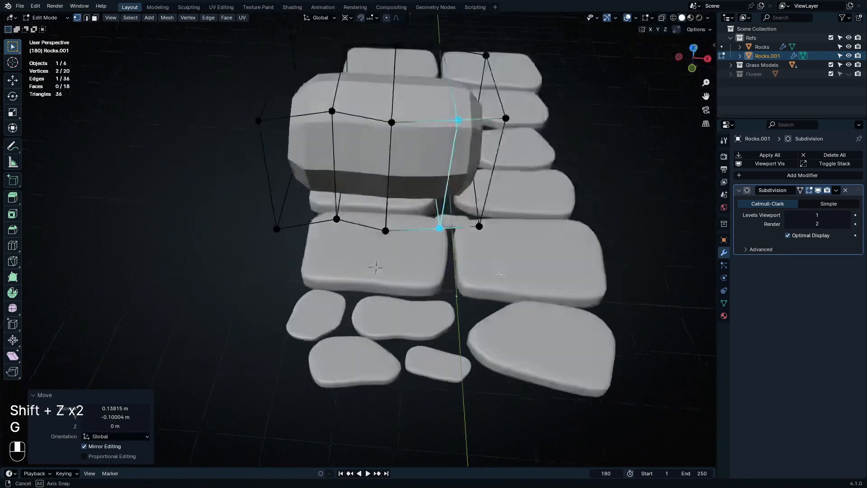
scroll(383, 201, "up", 4)
scroll(382, 201, "down", 6)
key("shift+z")
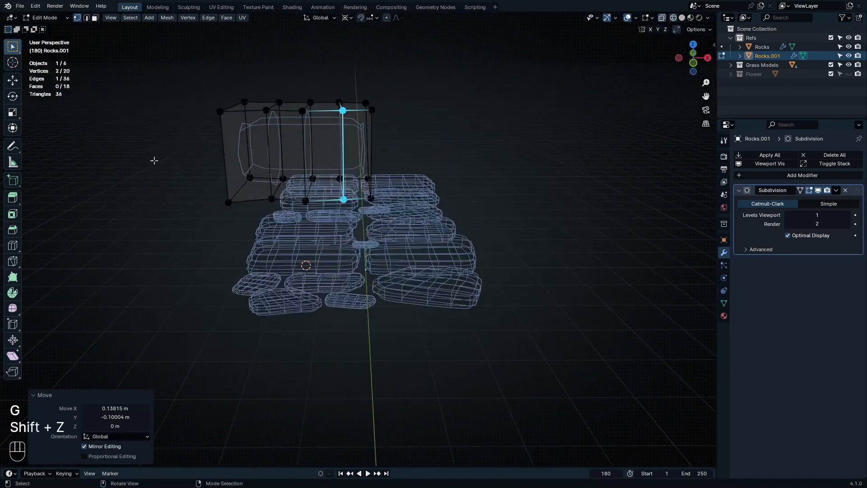
left_click_drag(153, 161, 572, 313)
key("shift+z")
middle_click_drag(397, 222, 444, 287, "shift")
key("g")
key("z")
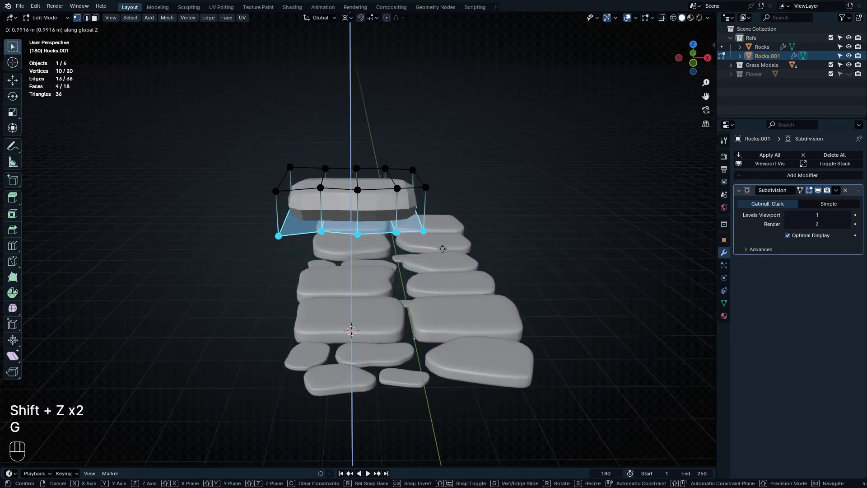
left_click(447, 236)
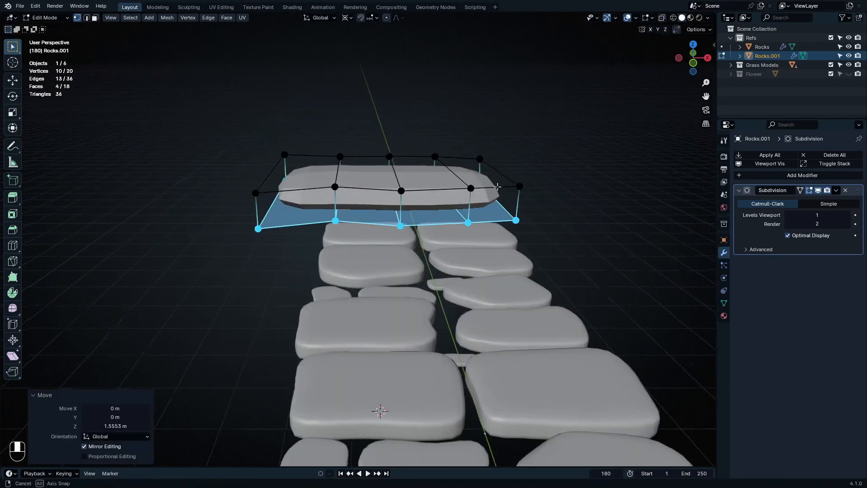
Step: Add one centred loop cut around the slab's sides and bevel it into two loops with a width of about 0.133 m
middle_click_drag(497, 186, 510, 221)
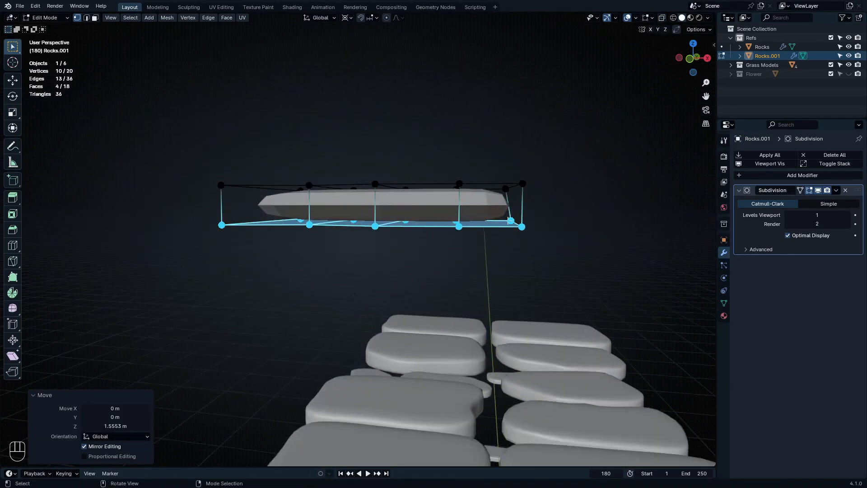
left_click(520, 209)
right_click(520, 209)
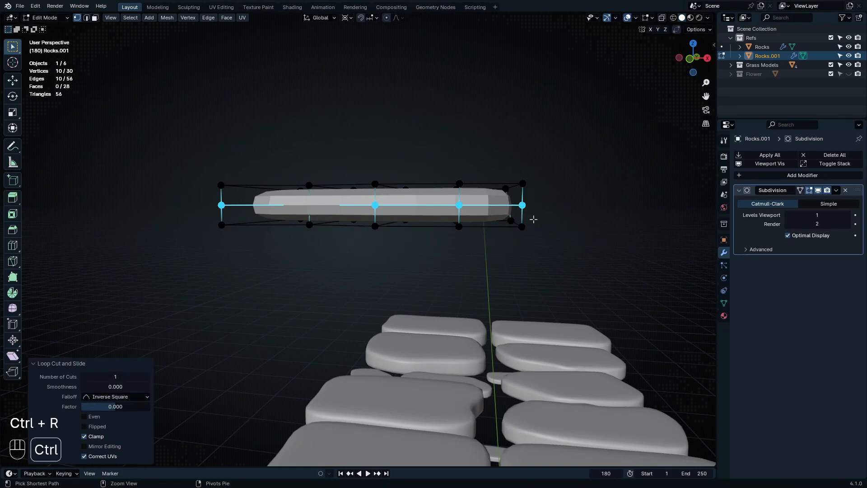
key("ctrl+b")
left_click(481, 220)
key("shift+z")
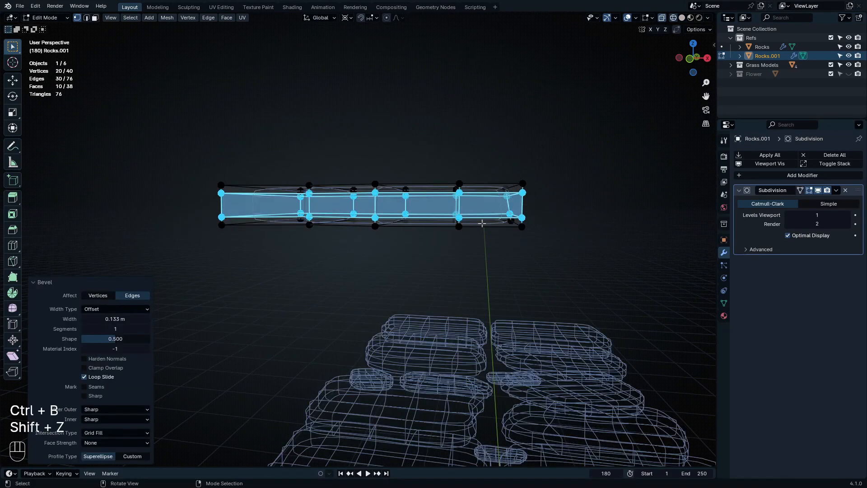
key("Tab")
middle_click_drag(482, 223, 491, 256)
key("shift+z")
mouse_move(468, 209)
middle_mouse_down()
mouse_move(499, 285)
mouse_move(527, 235)
mouse_move(474, 229)
mouse_move(468, 239)
mouse_move(479, 277)
mouse_move(407, 251)
mouse_move(406, 345)
mouse_move(579, 224)
mouse_move(532, 217)
mouse_move(435, 416)
mouse_move(432, 445)
middle_mouse_up()
key("Tab")
scroll(467, 240, "up", 2)
Step: Try applying the slab's Subdivision modifier and inspect the resulting mesh in Edit Mode
key("Tab")
scroll(479, 276, "down", 3)
key("ctrl+a")
key("Tab")
left_click(377, 212)
scroll(404, 250, "up", 2)
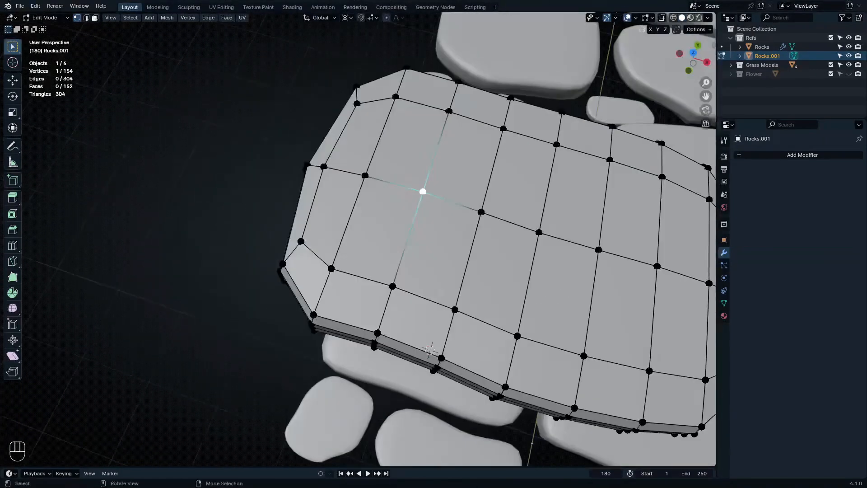
scroll(564, 316, "down", 4)
middle_click_drag(565, 316, 437, 288, "shift")
key("Tab")
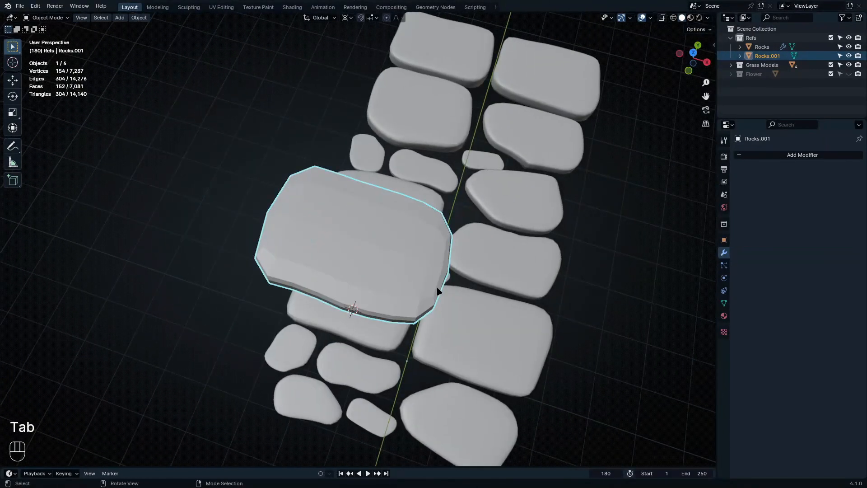
Step: Undo the modifier application to restore the slab's editable Subdivision modifier, working in top wireframe view
key("KP_7")
key("shift+z")
key("ctrl+z")
key("ctrl+z")
key("ctrl+z")
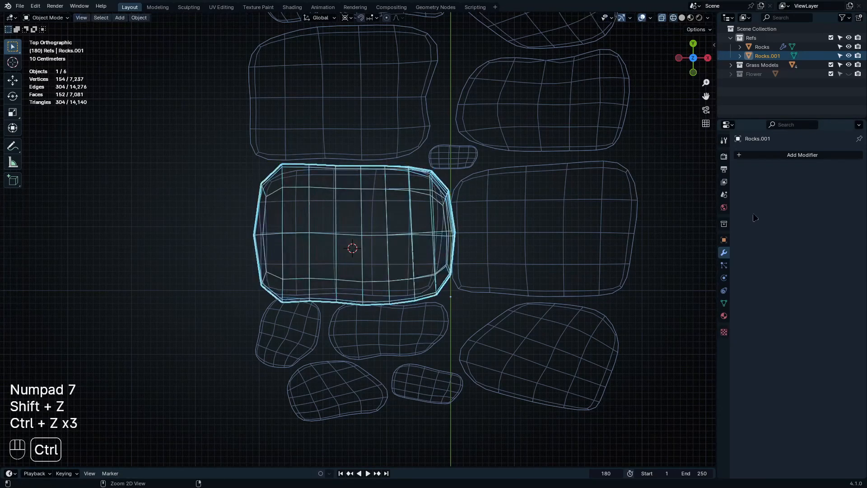
key("ctrl+z")
key("Tab")
key("Tab")
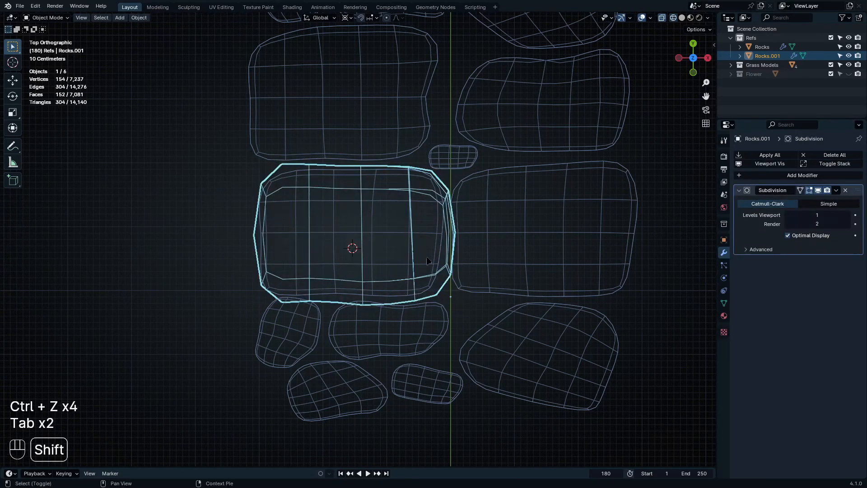
Step: Duplicate the slab and place the copy over the cluster of small path stones in top view
middle_click_drag(406, 273, 326, 382, "shift")
key("shift+d")
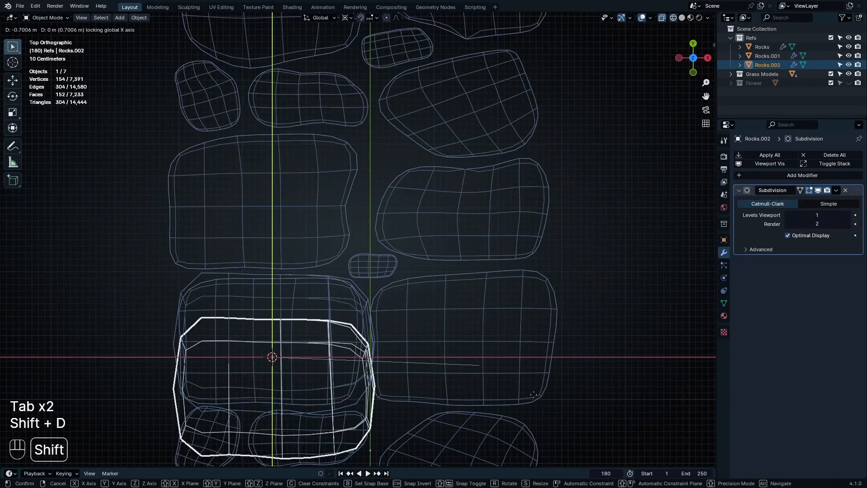
left_click(420, 321)
middle_click_drag(420, 320, 490, 203, "shift")
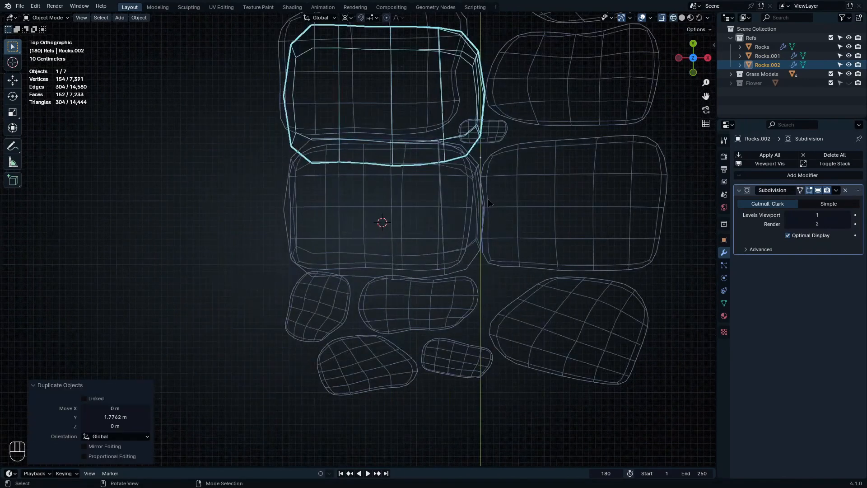
key("g")
left_click(531, 413)
scroll(547, 341, "up", 4)
middle_click_drag(548, 341, 631, 300, "shift")
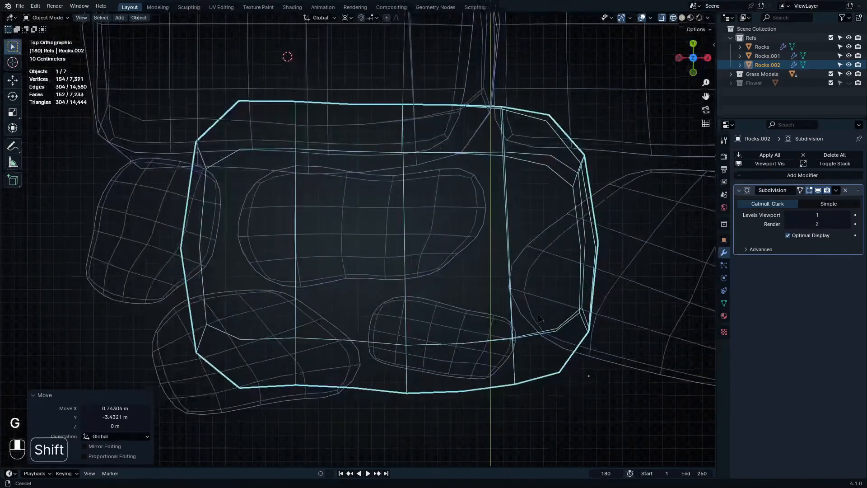
Step: Scale the copy's whole mesh to about 0.418 and move it about 0.24 m in X and -0.75 m in Y onto the small elongated stone
key("a")
key("Tab")
key("Tab")
left_click(554, 325)
key("Tab")
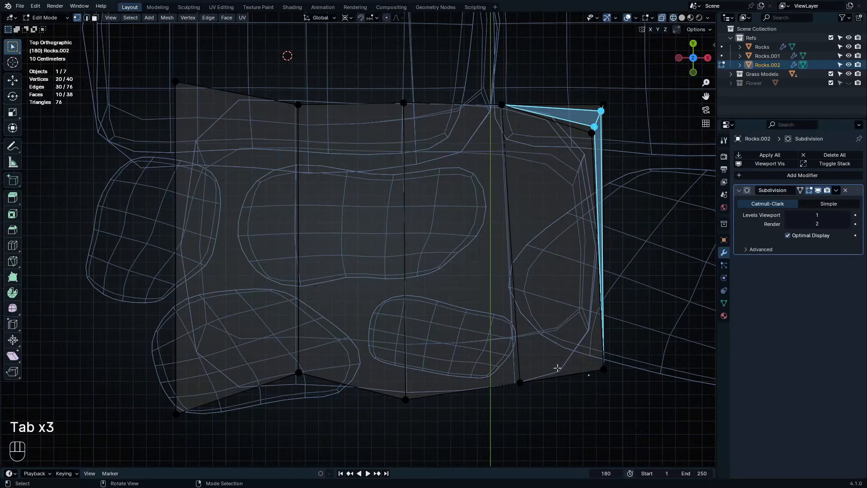
key("a")
key("s")
left_click(394, 169)
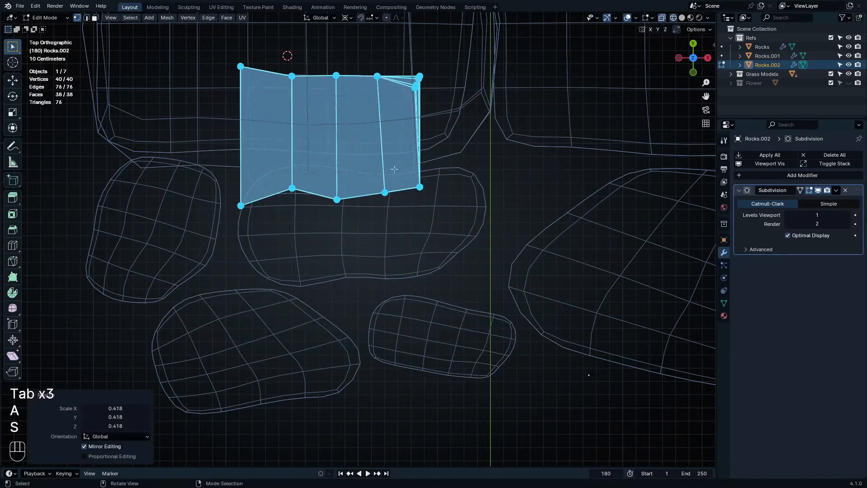
left_click(530, 141)
left_click(533, 88)
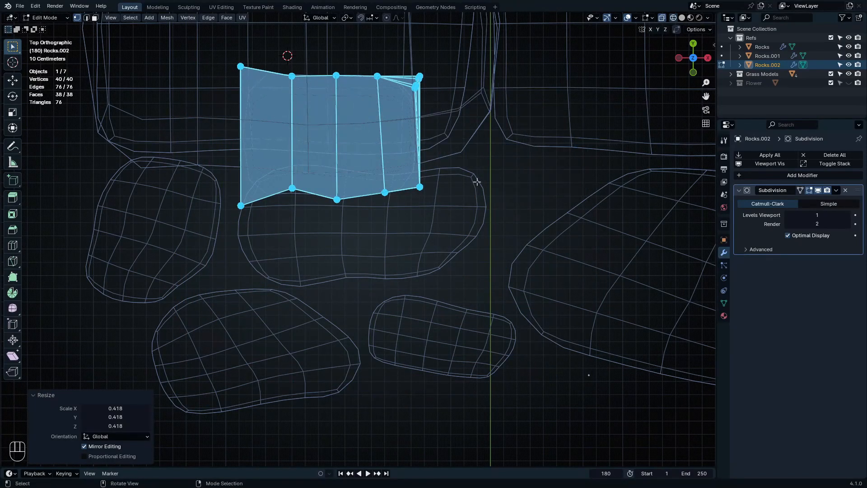
key("g")
left_click(434, 277)
scroll(377, 240, "up", 2)
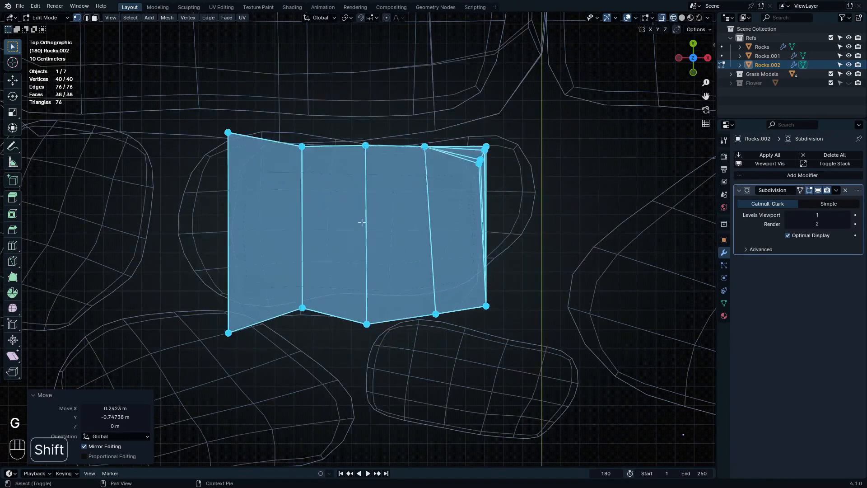
Step: Scale and move the small copy's end and edge vertices to reshape its outline to follow the elongated reference stone
middle_click_drag(362, 221, 442, 283, "shift")
left_click_drag(282, 169, 330, 217)
left_click_drag(266, 349, 319, 413, "shift")
key("s")
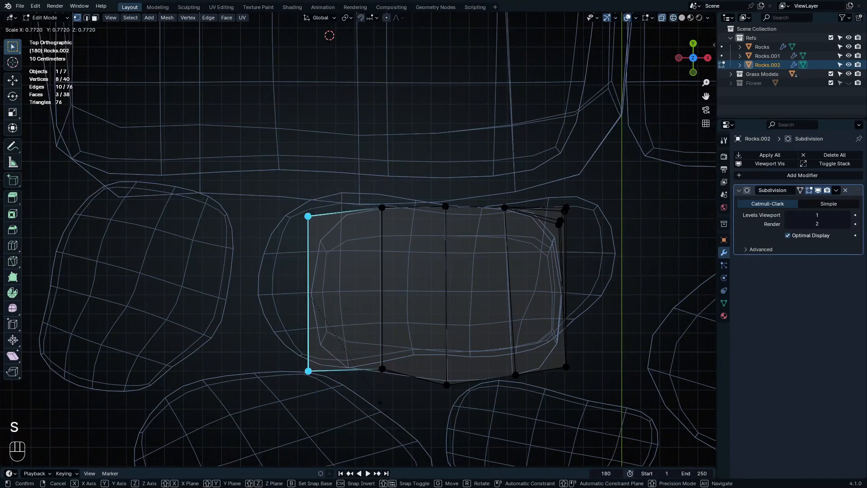
left_click(402, 416)
key("g")
left_click(402, 269)
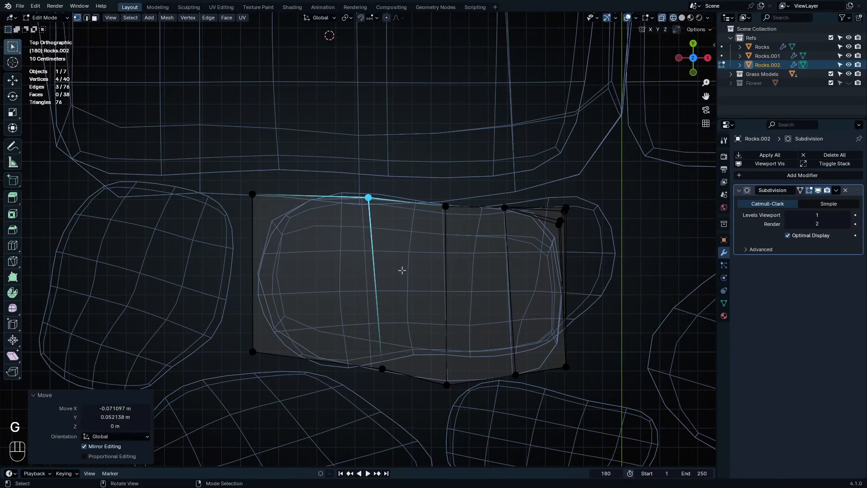
left_click(466, 172)
left_click_drag(534, 182, 594, 253)
key("g")
key("g")
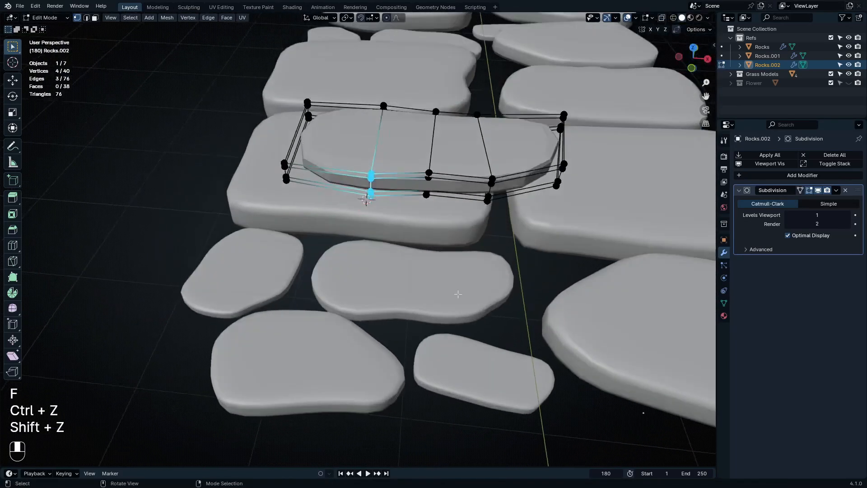
Step: Raise the small stone about 2 m along Z in front view, close to the height of the large slab
key("Tab")
middle_click_drag(516, 218, 502, 280, "shift")
middle_click_drag(502, 280, 467, 298)
scroll(484, 253, "down", 4)
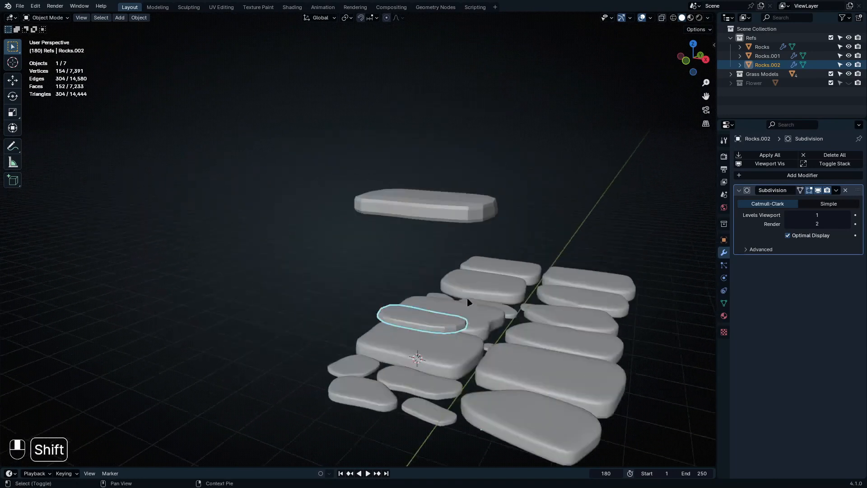
scroll(460, 332, "up", 3)
key("KP_1")
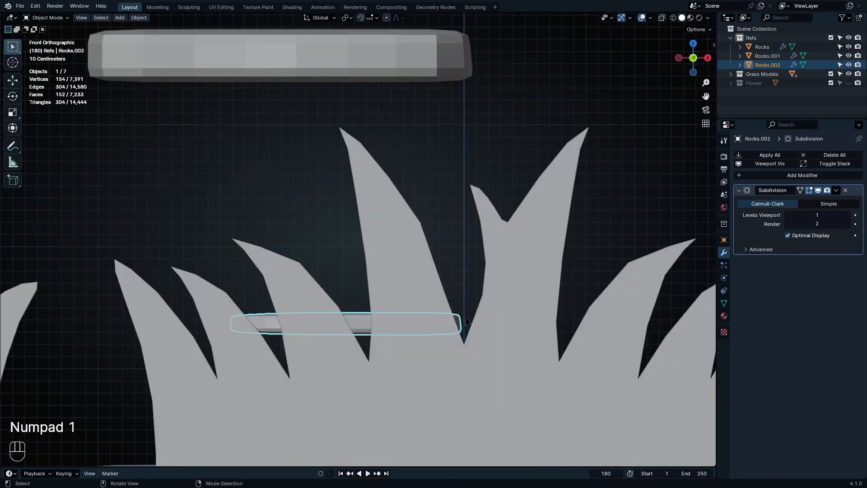
key("shift+z")
middle_click_drag(492, 379, 499, 419, "shift")
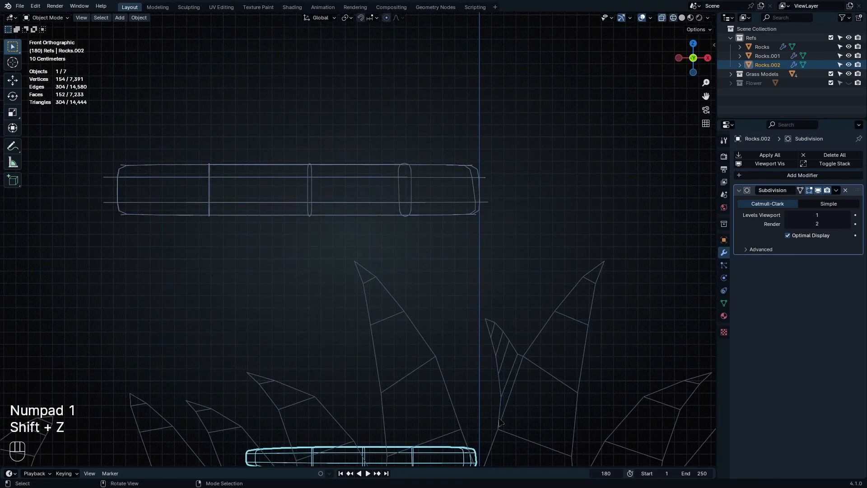
key("g")
key("z")
key("ctrl")
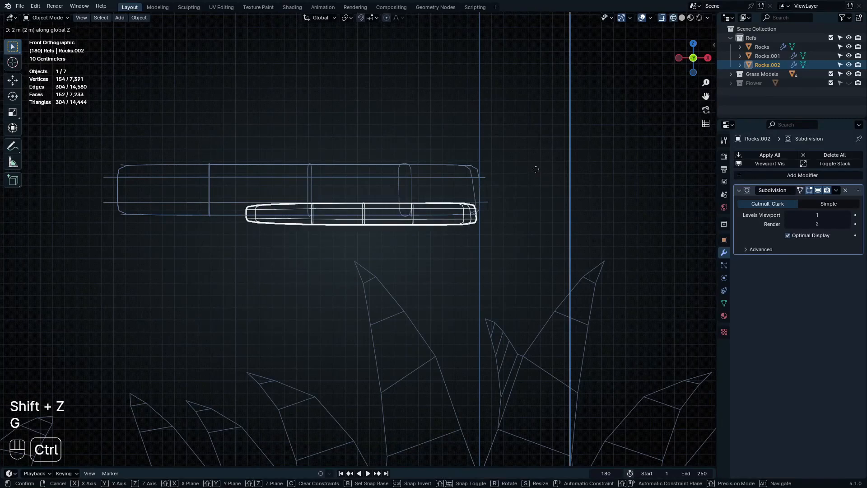
left_click(535, 167)
Step: Select the small and large stones together and duplicate the pair about 3.28 m in X and 0.58 m in Y in top view
mouse_move(567, 373)
middle_mouse_down()
mouse_move(469, 219)
mouse_move(399, 409)
mouse_move(401, 329)
mouse_move(361, 373)
mouse_move(374, 338)
mouse_move(362, 268)
middle_mouse_up()
key("shift+z")
left_click(361, 268, "shift")
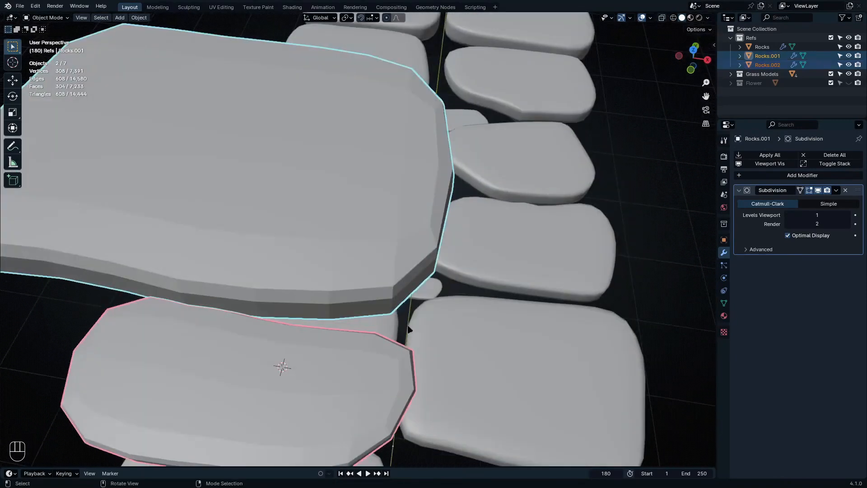
key("KP_7")
key("shift+z")
key("shift+d")
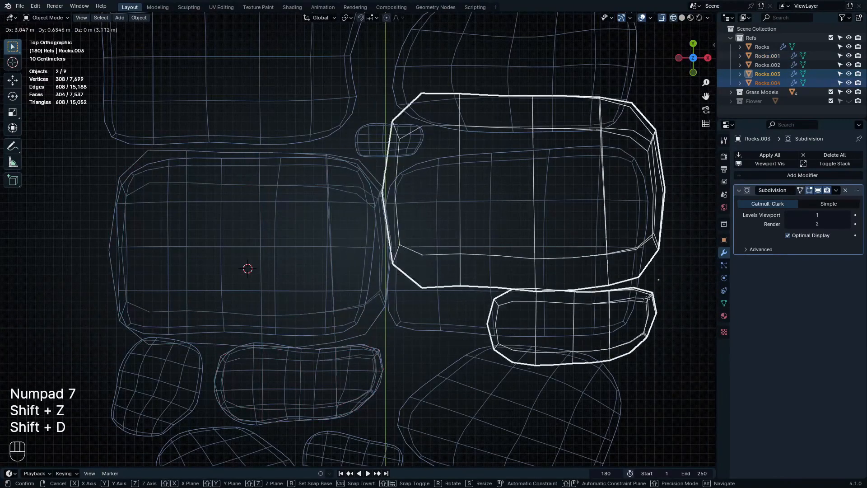
left_click(658, 307)
Step: Set both copies' origins to their geometry, then rotate the pair about half a turn around Z and reposition it
key("r")
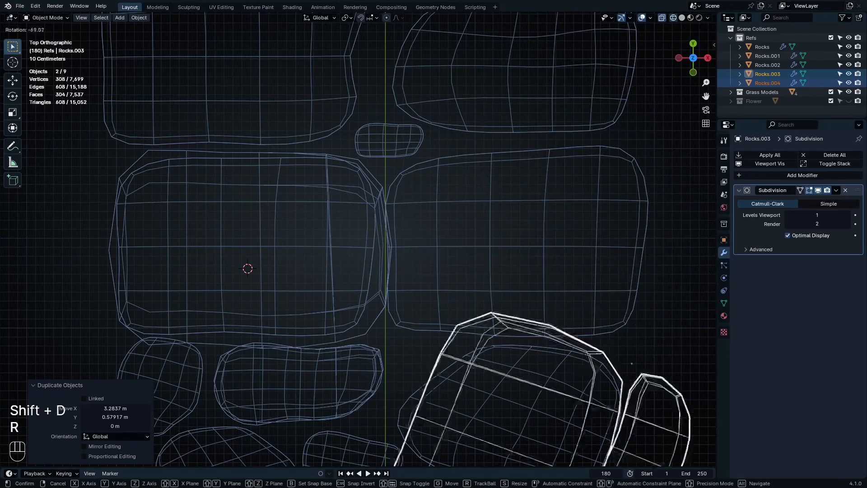
right_click(662, 350)
scroll(666, 317, "down", 2)
middle_click_drag(666, 318, 537, 314, "shift")
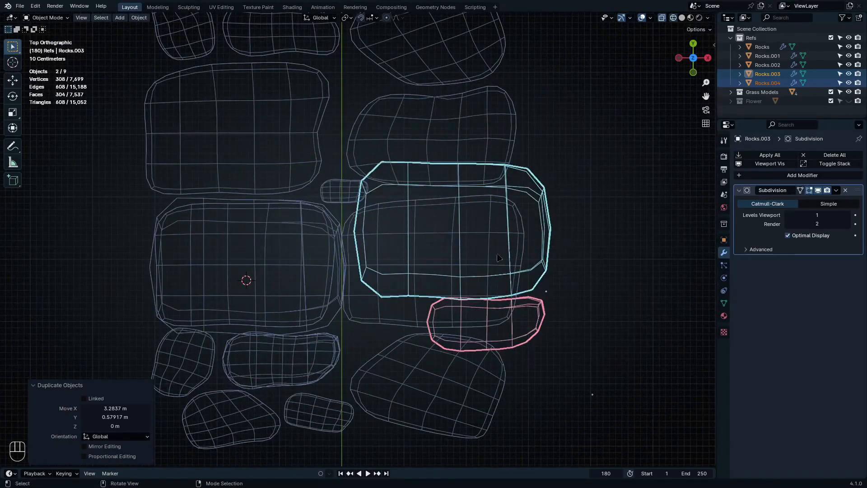
key("s")
key("q")
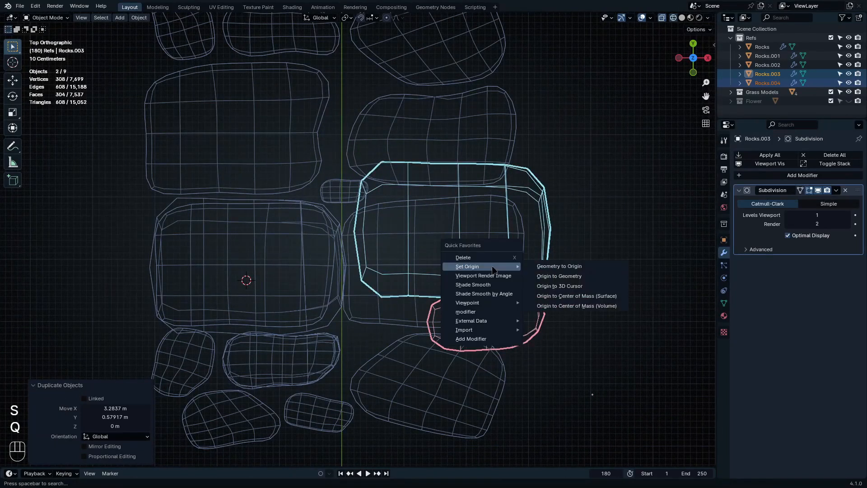
left_click(593, 280)
key("r")
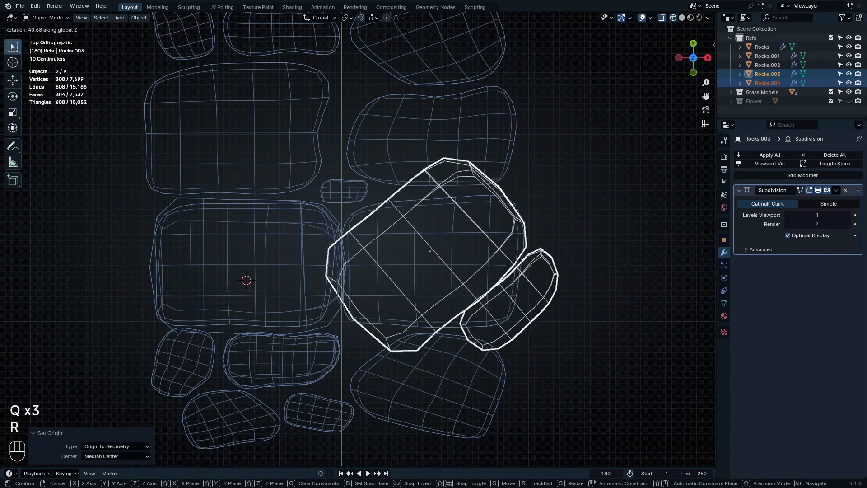
left_click(227, 170)
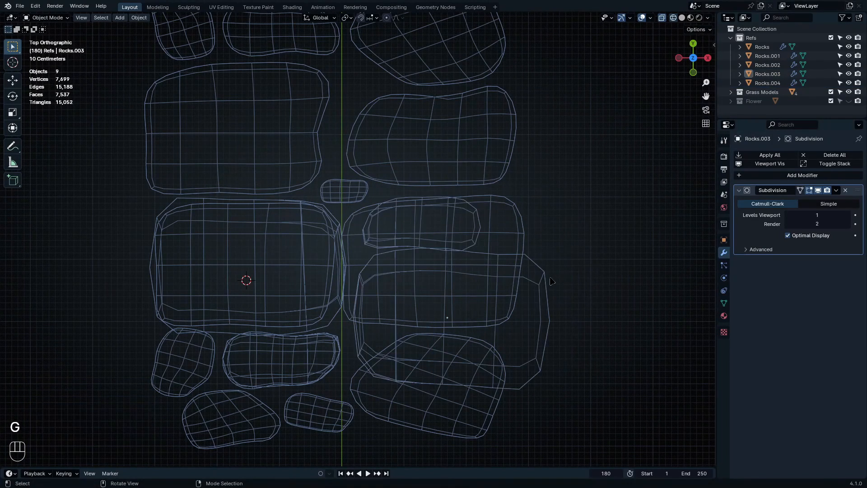
Step: Reshape the large copy by narrowing its outer end and moving its lower outline vertices inward to form a curved edge
left_click(548, 278)
key("Tab")
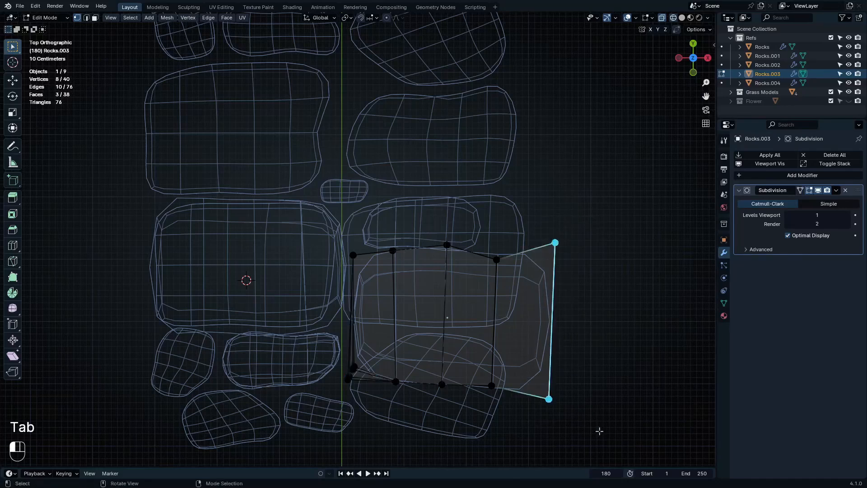
key("s")
key("g")
left_click(442, 360)
key("g")
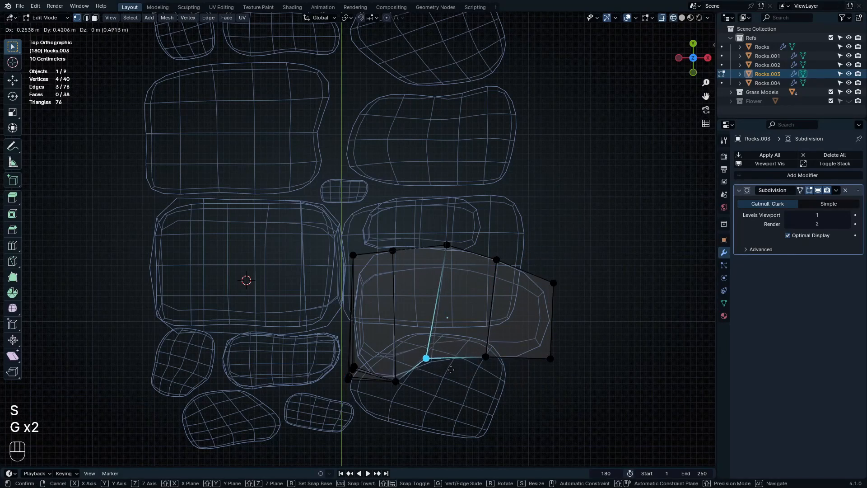
left_click(451, 366)
Step: Scale down the small copy's whole mesh and move the stone slightly along the large copy's upper edge
left_click(448, 219)
key("Tab")
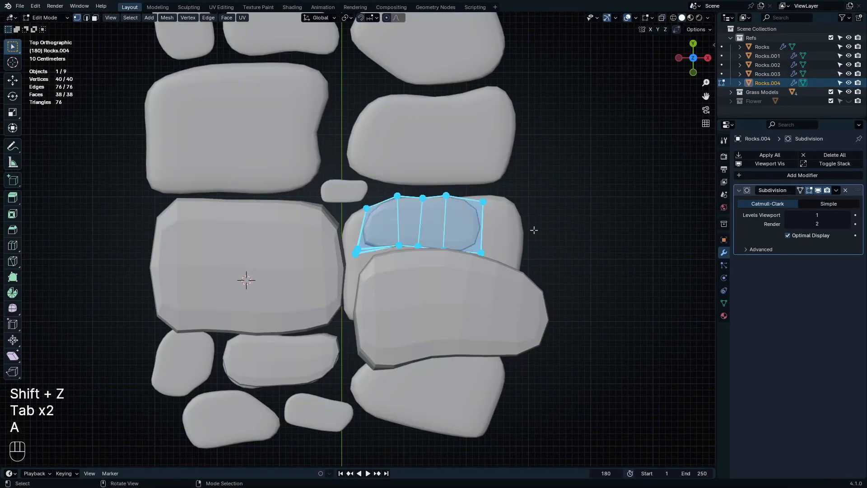
key("s")
key("x")
left_click(465, 232)
key("Tab")
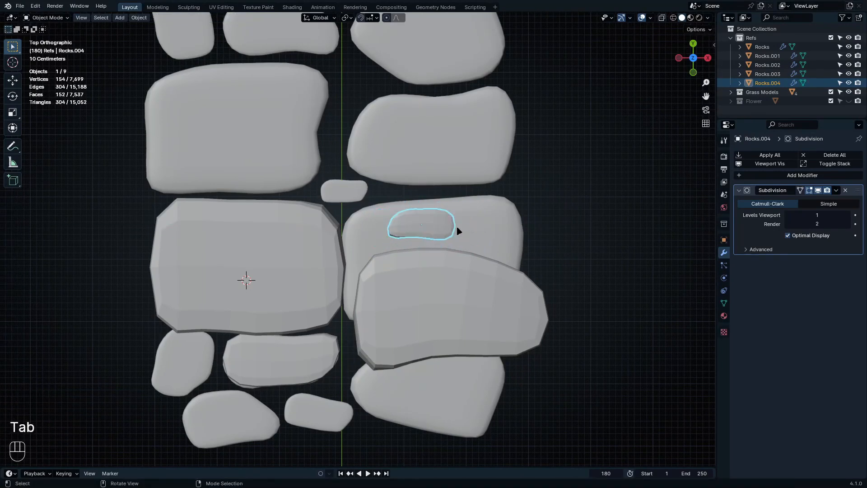
scroll(457, 231, "up", 2)
key("g")
left_click(446, 273)
Step: Duplicate the small stone's whole mesh about 0.84 m in X and 0.50 m in Y, and rotate the copy 180° around Z
key("Tab")
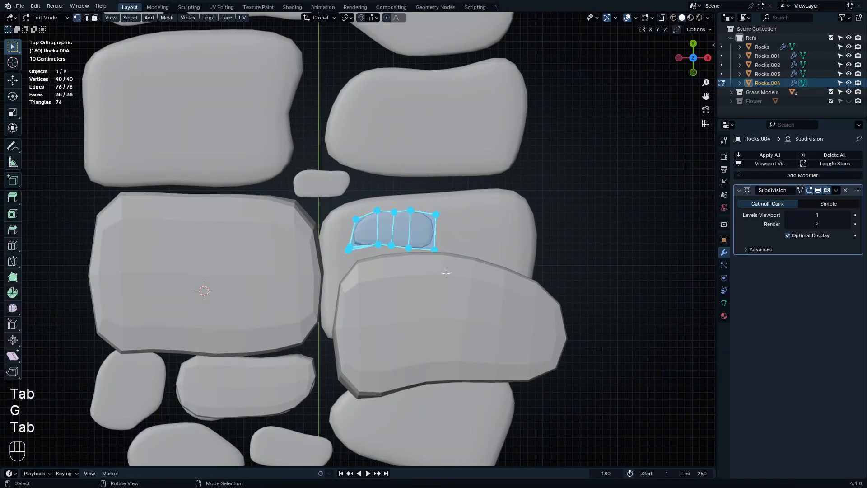
key("shift+z")
key("shift+d")
left_click(519, 251)
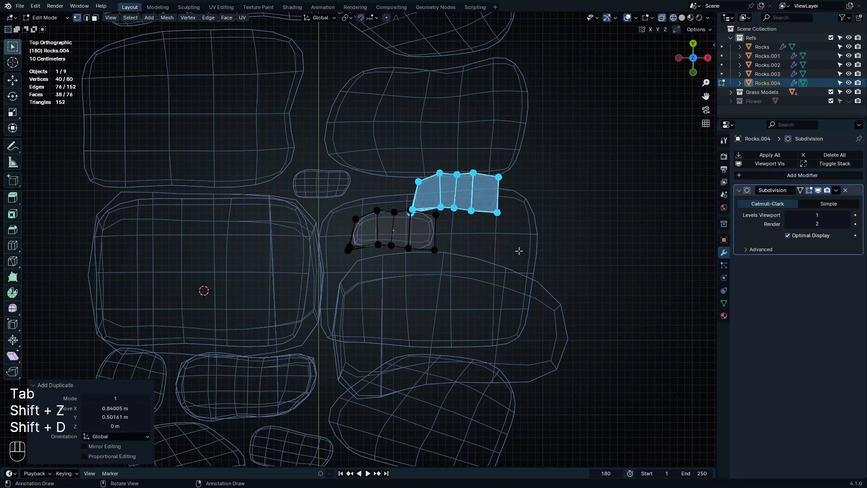
key("r")
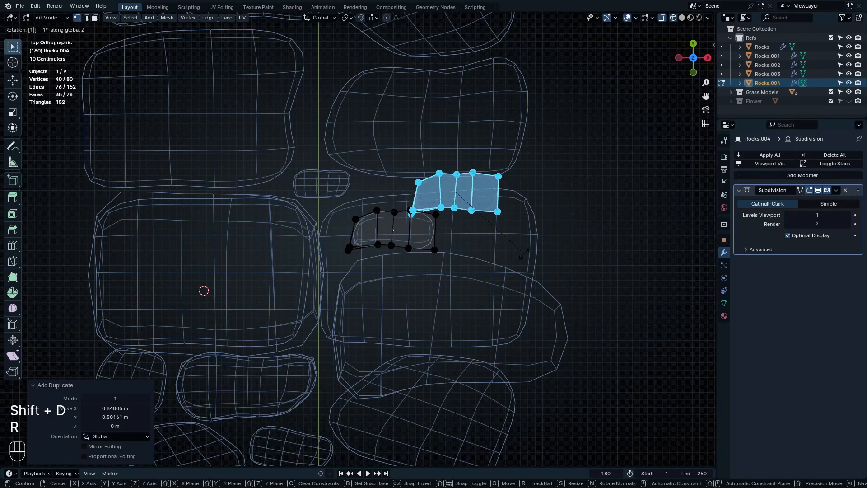
left_click(524, 254)
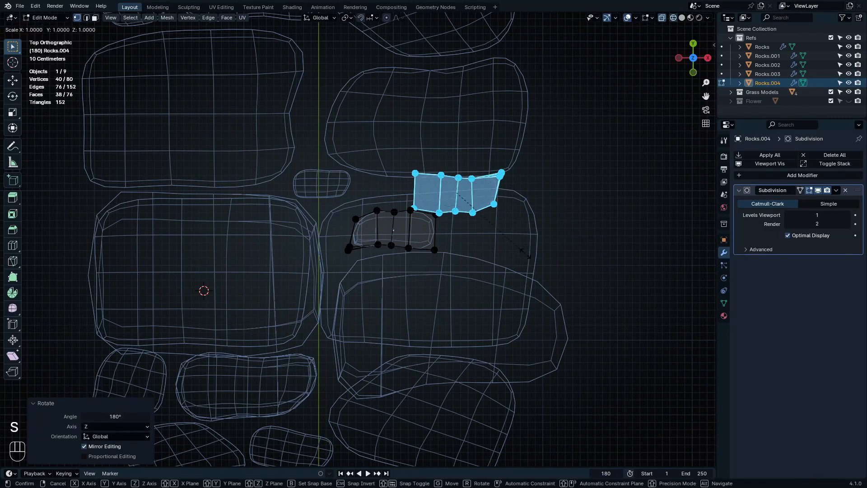
Step: Place the rotated copy beside the original small stone and move some outline vertices to vary its shape
left_click(571, 230)
key("g")
key("g")
key("Tab")
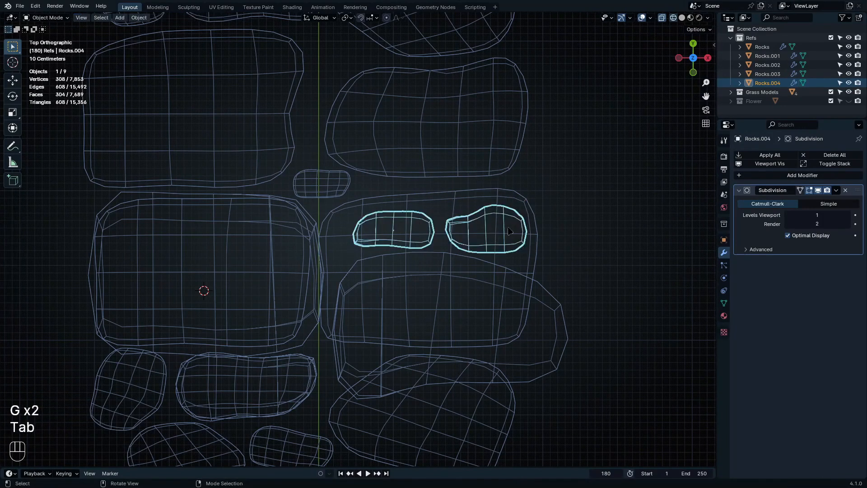
key("shift+z")
Step: Delete the large and small practice stones Rocks.001 to Rocks.004 floating above the rock path
middle_click_drag(512, 280, 372, 197)
scroll(501, 246, "down", 2)
scroll(444, 217, "up", 2)
scroll(445, 221, "down", 3)
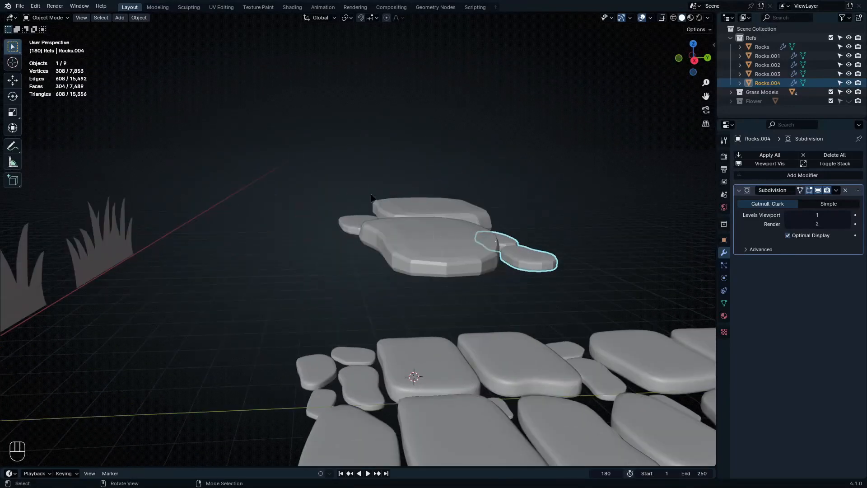
left_click_drag(468, 240, 523, 249, "shift")
left_click(476, 272)
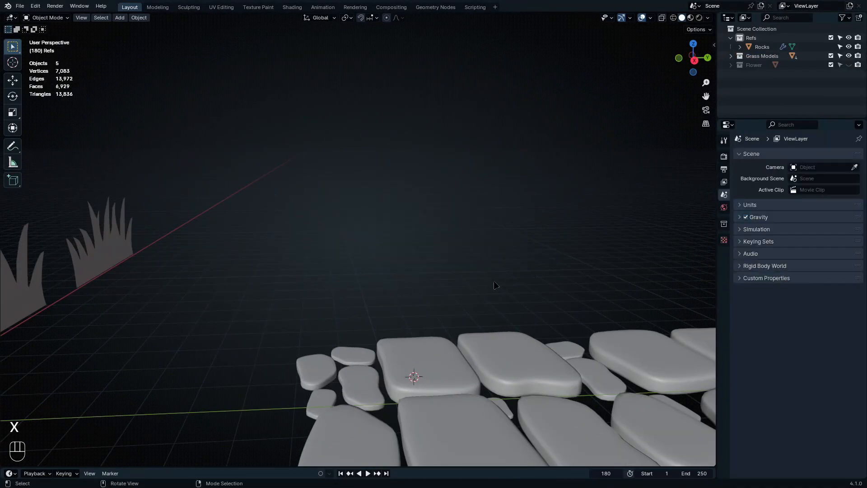
Step: Paste the well rock ring with its Bézier circle, scaled about 4.58 times, and move both about 3.45 m in X and 8.33 m in Y
middle_click_drag(496, 285, 525, 275)
scroll(487, 270, "down", 3)
scroll(492, 275, "down", 2)
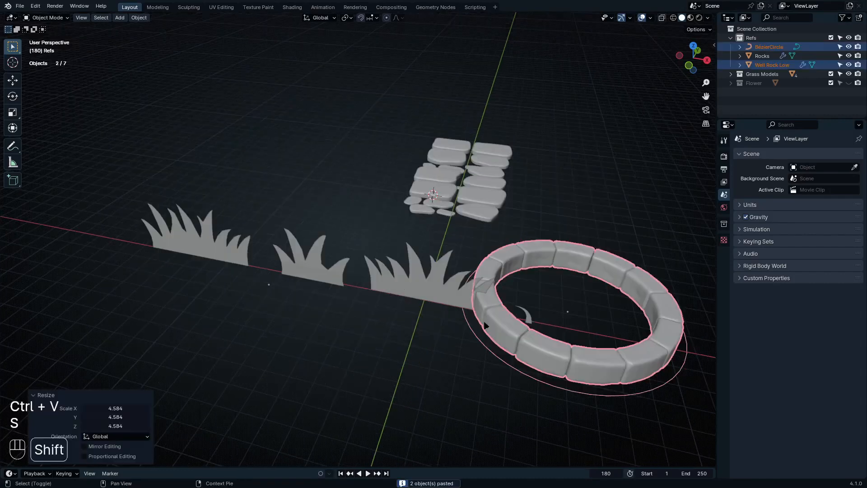
middle_click_drag(574, 311, 433, 337, "shift")
key("g")
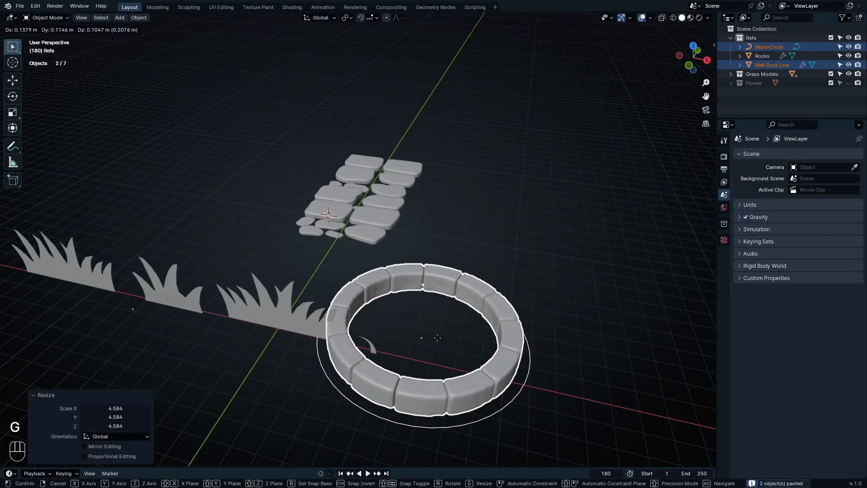
key("shift+z")
left_click(555, 256)
Step: Examine the well rock ring and its Array and Curve modifiers as the reference for the construction
scroll(551, 276, "up", 4)
middle_click_drag(551, 281, 446, 291, "shift")
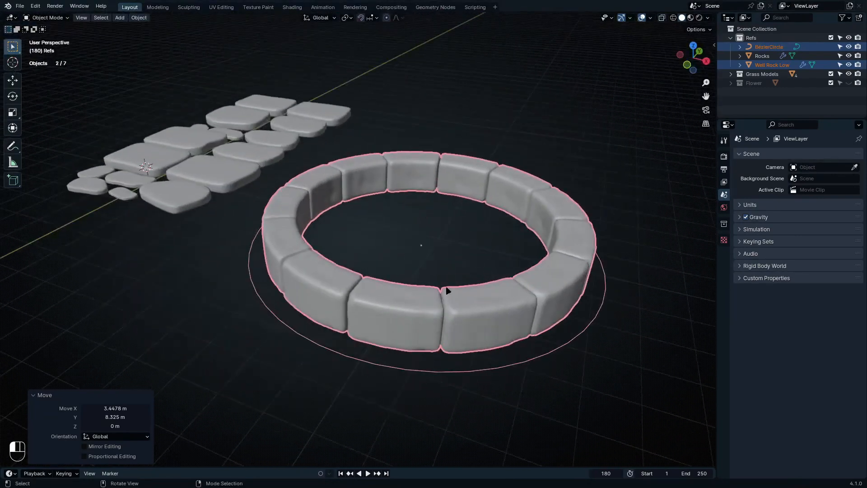
left_click(412, 351)
left_click(272, 367)
middle_click_drag(272, 366, 466, 334, "shift")
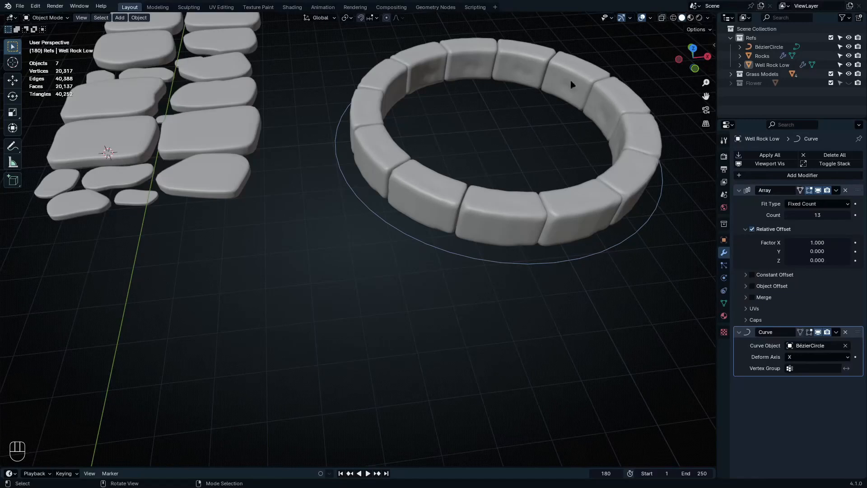
scroll(473, 167, "down", 3)
middle_click_drag(473, 168, 583, 201, "shift")
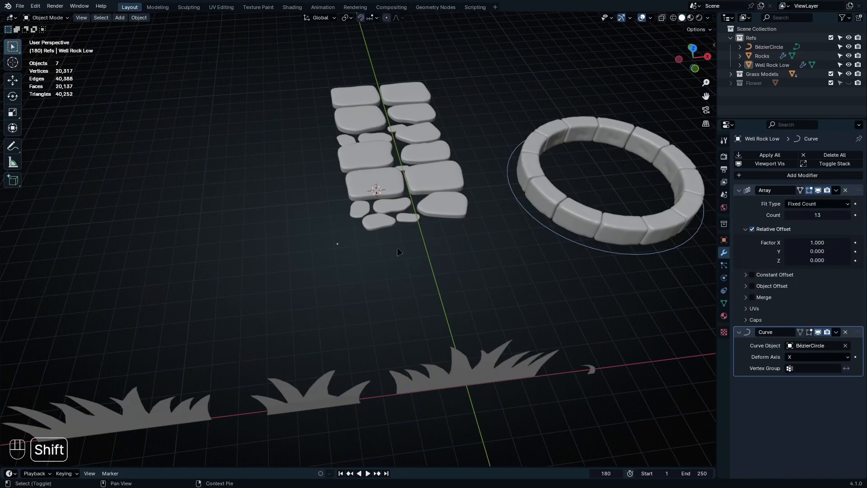
Step: Add a cube at the world origin, scaled to 2.2 along X with its scale applied
key("shift+a")
key("Escape")
key("shift+c")
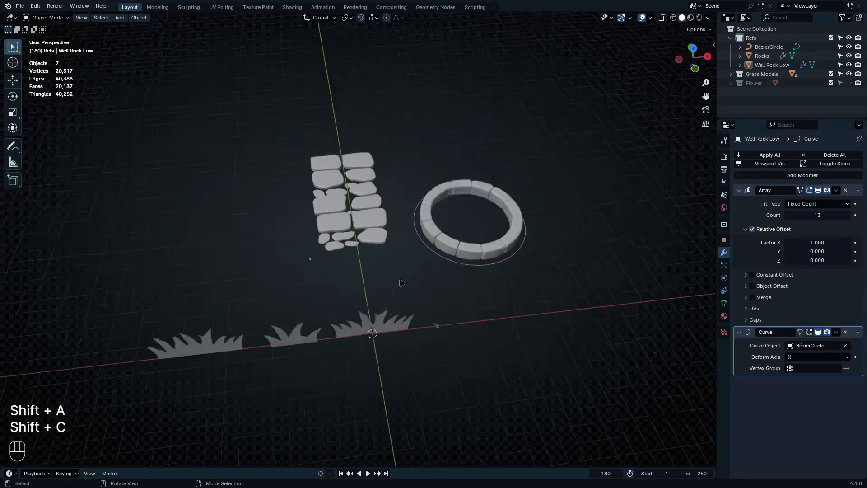
key("shift+a")
mouse_move(312, 188)
left_click(393, 196)
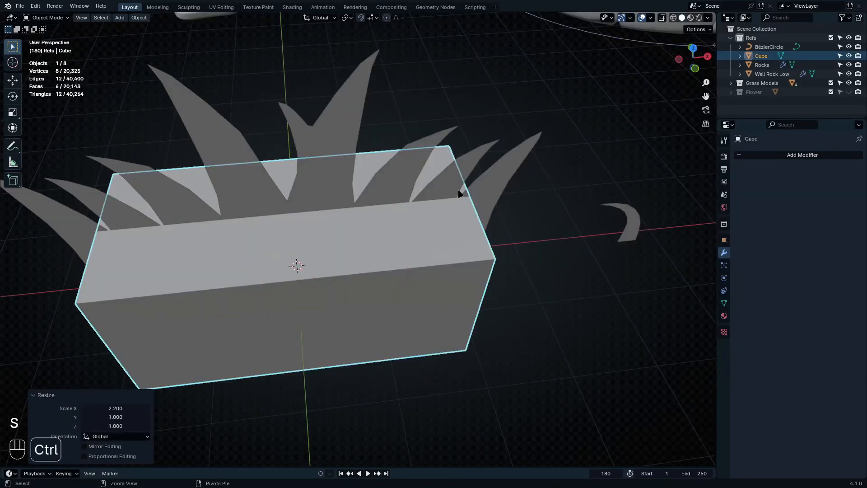
key("ctrl+a")
left_click(451, 191)
Step: Move the cube along the X axis to about 25.2 m and snap the 3D cursor to it
middle_click_drag(455, 203, 277, 309, "shift")
scroll(456, 299, "down", 4)
scroll(302, 278, "down", 4)
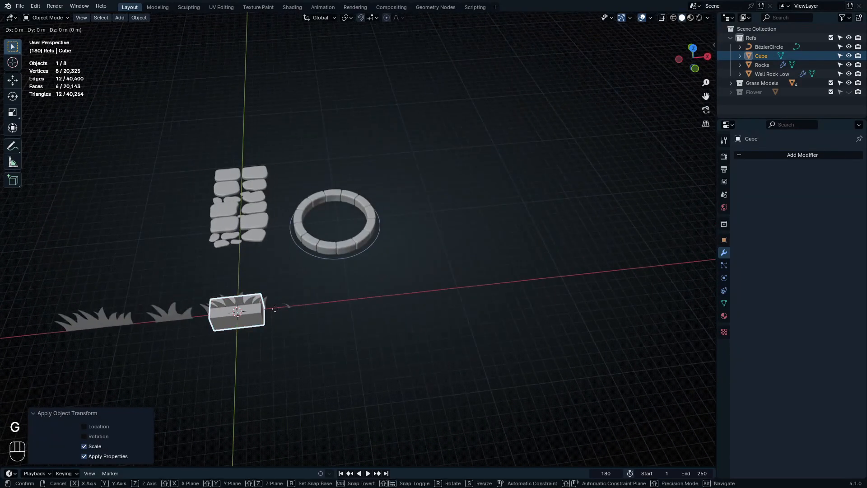
key("shift+s")
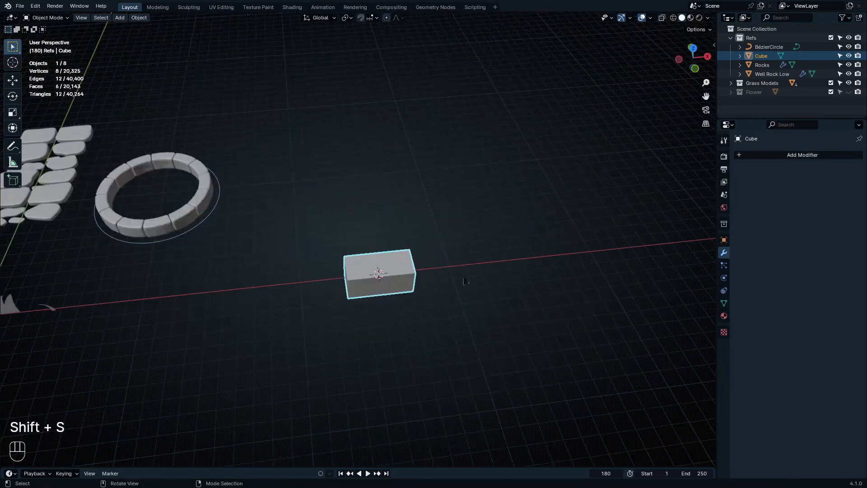
Step: Add a Bézier circle at the 3D cursor and scale it up about 9.97 times around the cube
key("shift+a")
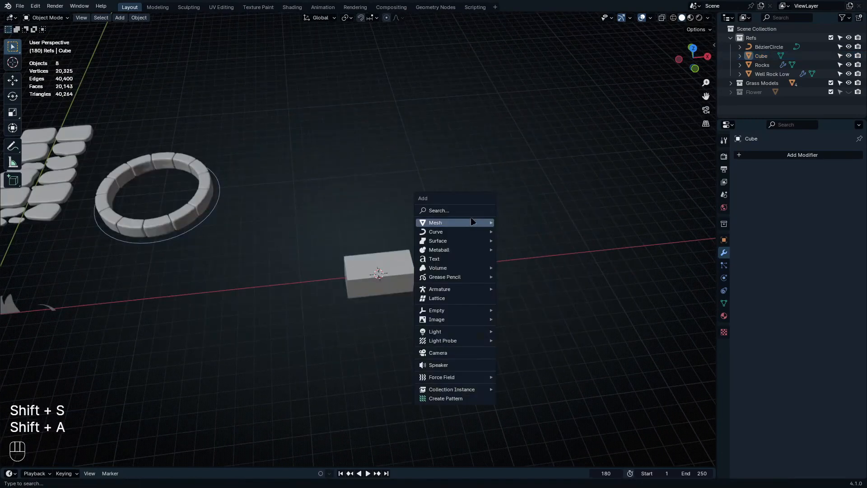
mouse_move(464, 233)
left_click(519, 241)
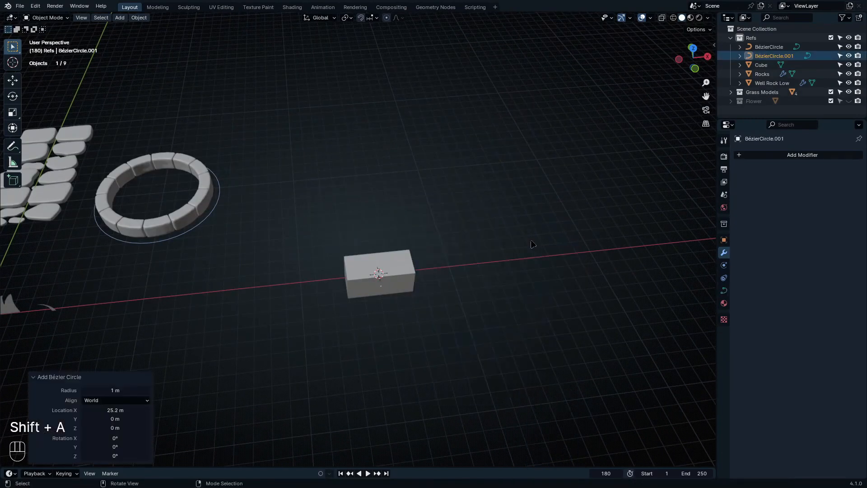
key("s")
left_click(413, 270)
Step: Apply the scale of the new Bézier circle
key("ctrl+a")
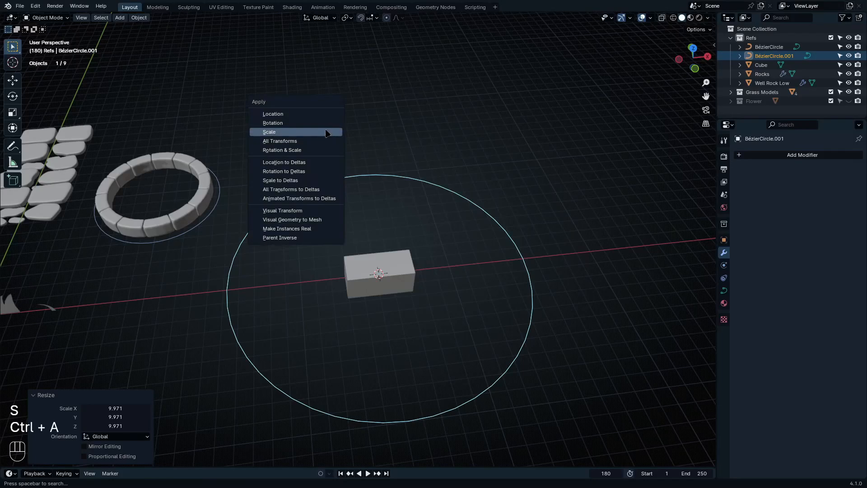
left_click(332, 132)
middle_click_drag(470, 201, 465, 170, "shift")
key("ctrl+a")
left_click(469, 180)
key("s")
right_click(502, 270)
middle_click_drag(496, 272, 478, 266, "shift")
Step: Add an Array modifier to the cube with a relative offset X factor of 1.020
left_click(387, 222)
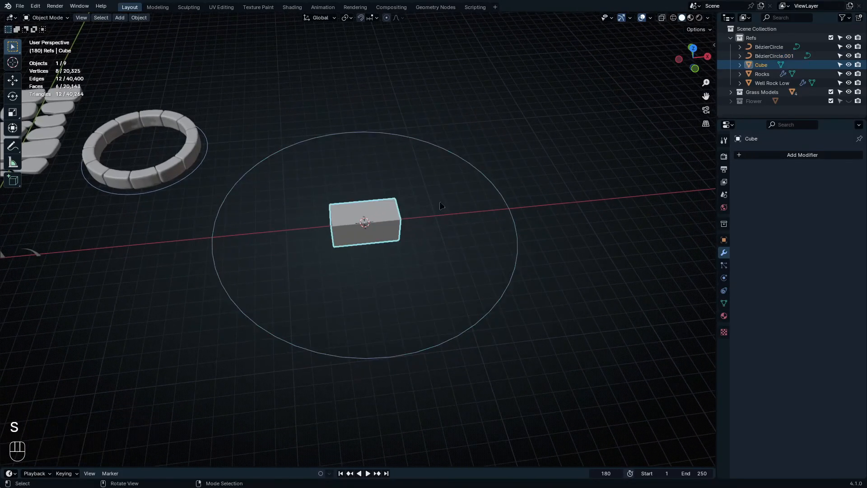
left_click(825, 155)
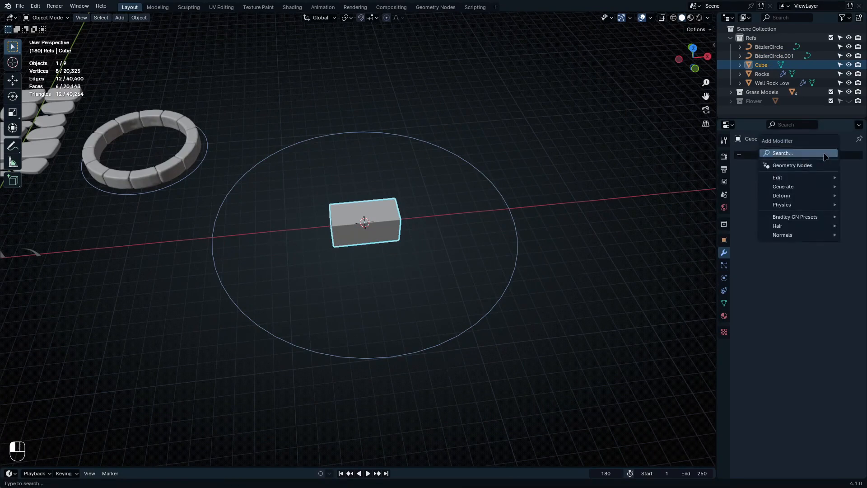
left_click(825, 156)
type("ar")
left_click(823, 170)
left_click_drag(817, 243, 866, 216, "shift")
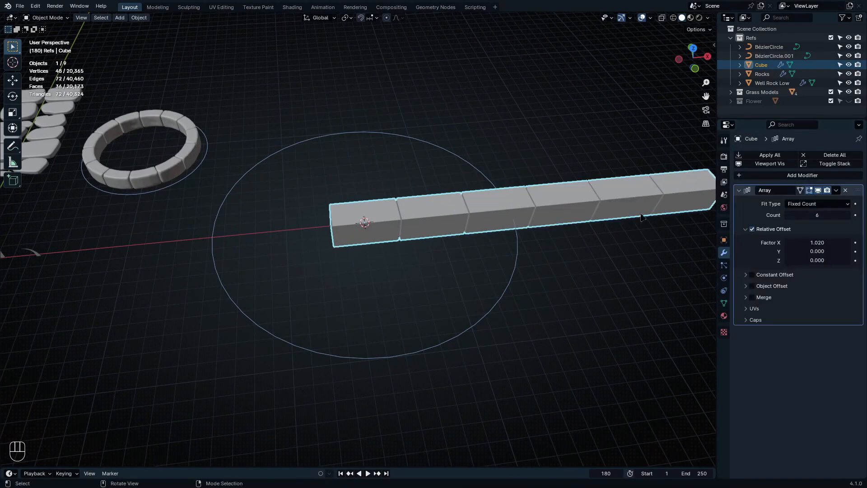
Step: Set the cube's array count to 13 to match the reference ring
scroll(643, 215, "down", 4)
middle_click_drag(623, 216, 707, 223, "shift")
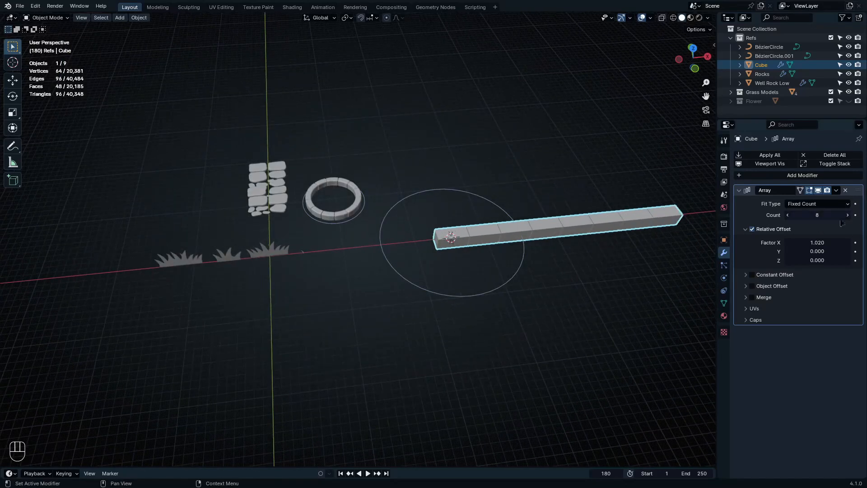
scroll(335, 199, "up", 8)
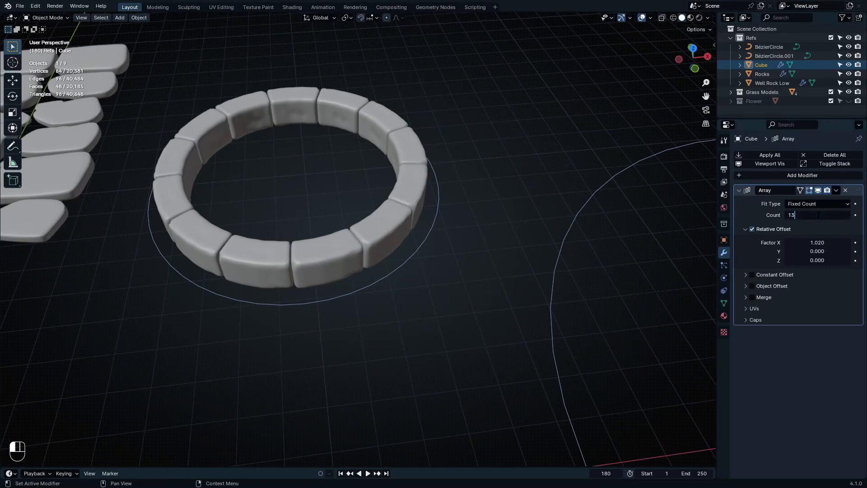
key("Return")
Step: Add a Curve modifier to the cube and choose the large Bézier circle around it as the curve object
scroll(610, 258, "down", 8)
middle_click_drag(610, 258, 445, 256, "shift")
scroll(310, 304, "up", 4)
middle_click_drag(394, 343, 450, 288, "shift")
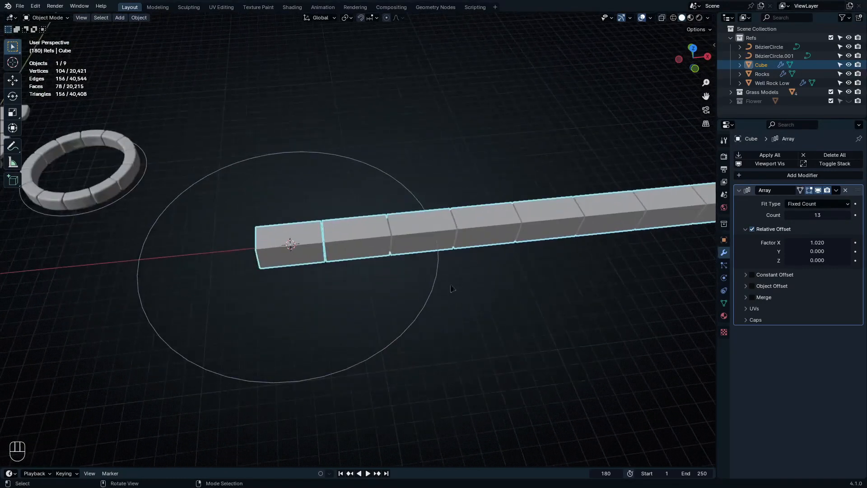
left_click(835, 177)
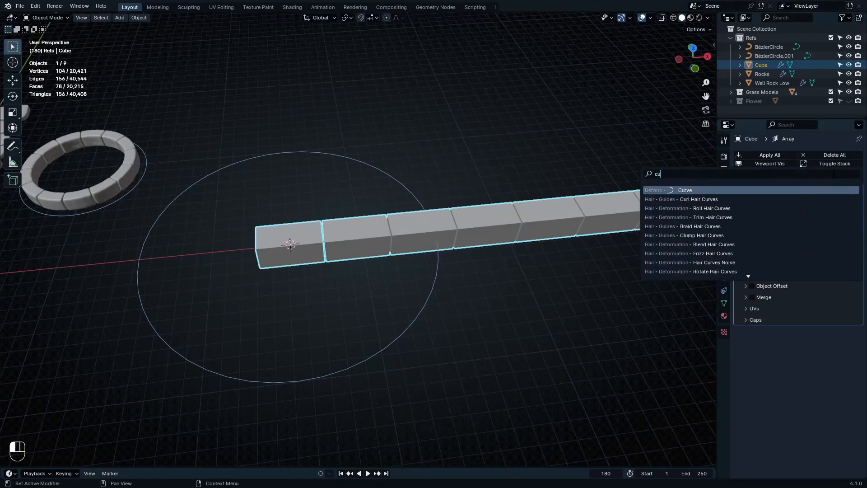
key("Return")
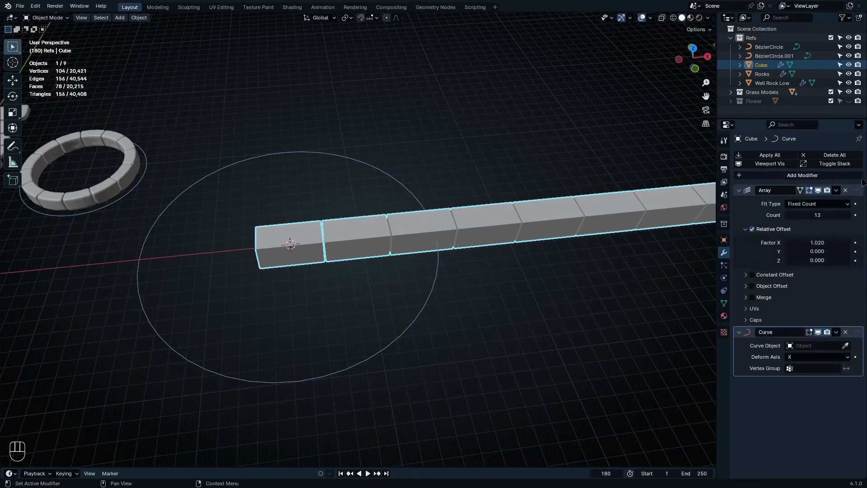
left_click(406, 333)
Step: Scale the curved cube array down to about 0.111 and apply its scale
scroll(438, 259, "down", 7)
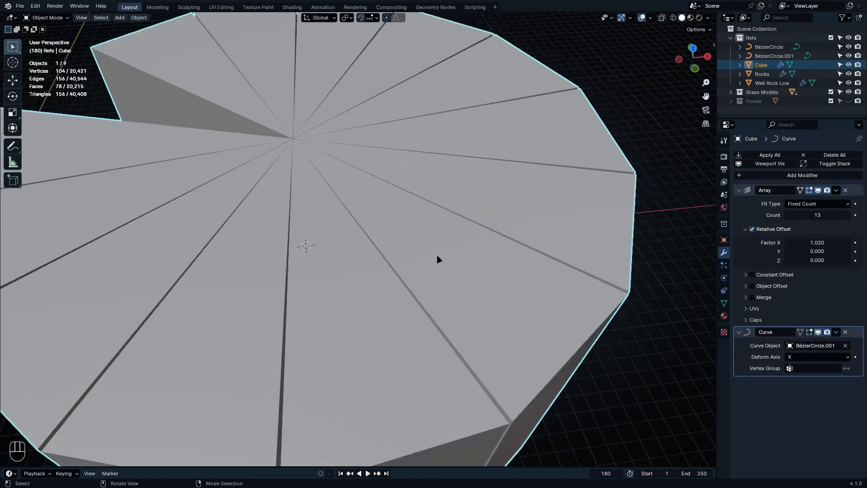
middle_click_drag(422, 259, 465, 243)
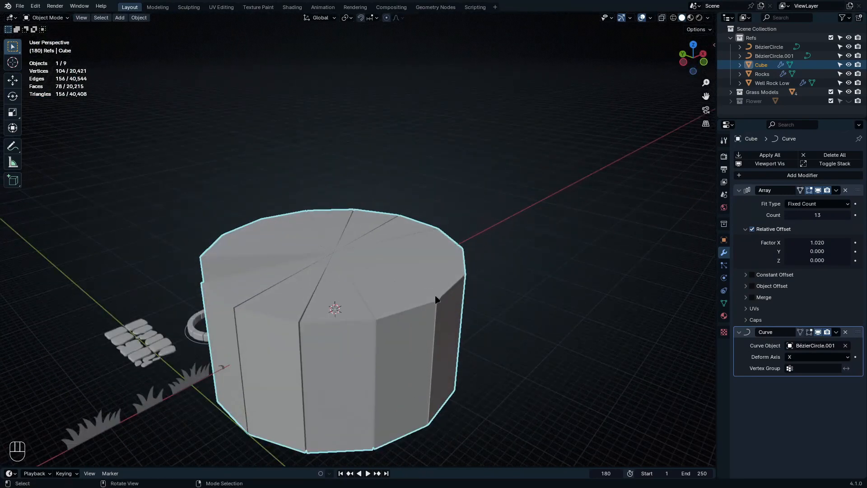
key("s")
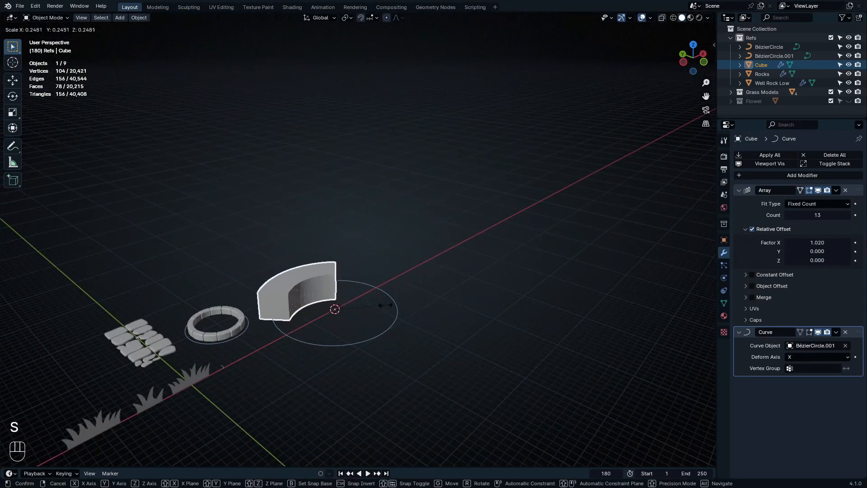
left_click(360, 305)
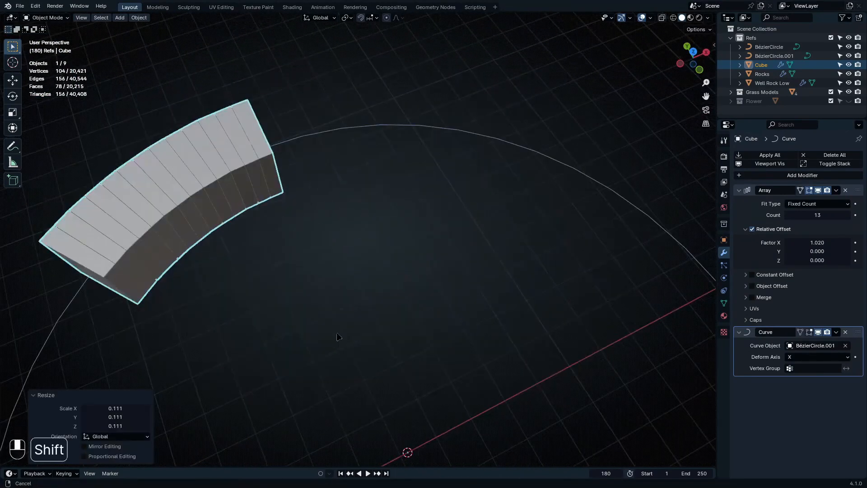
middle_click_drag(337, 337, 387, 342, "shift")
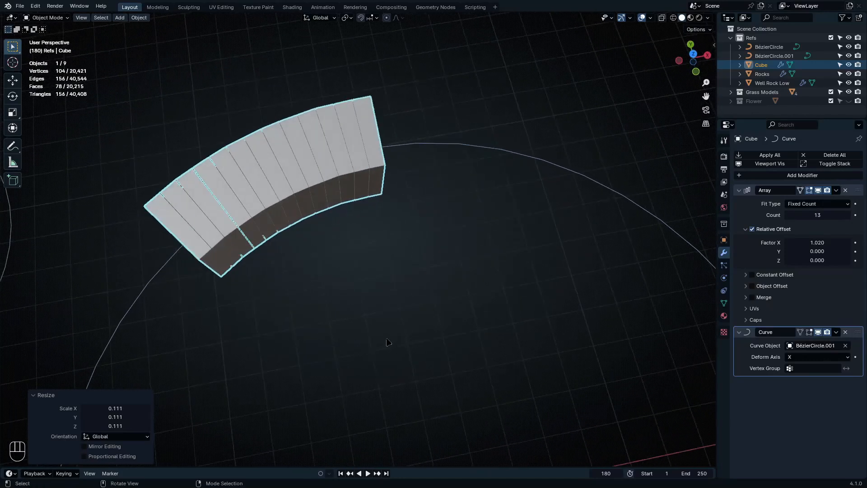
key("KP_7")
key("s")
key("ctrl+a")
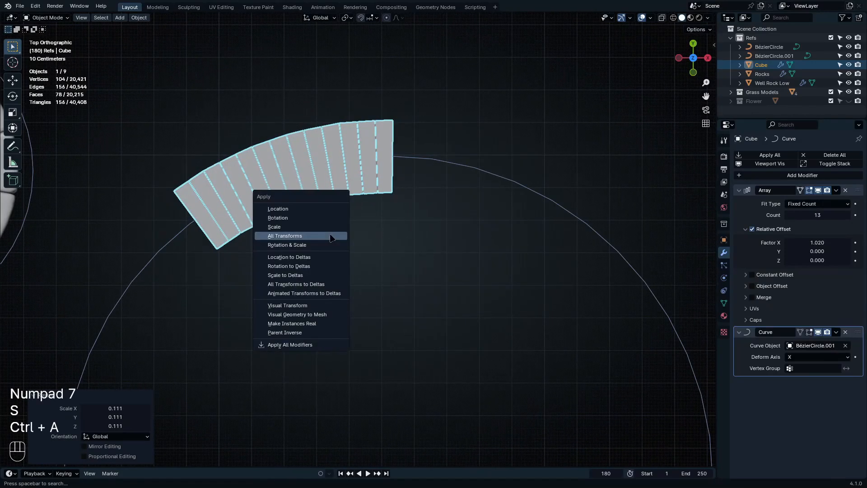
left_click(331, 242)
Step: Stretch the cube along X by about 7.913 and again by about 1.217 so the arrayed blocks close the ring
scroll(316, 231, "down", 4)
key("KP_7")
key("s")
key("x")
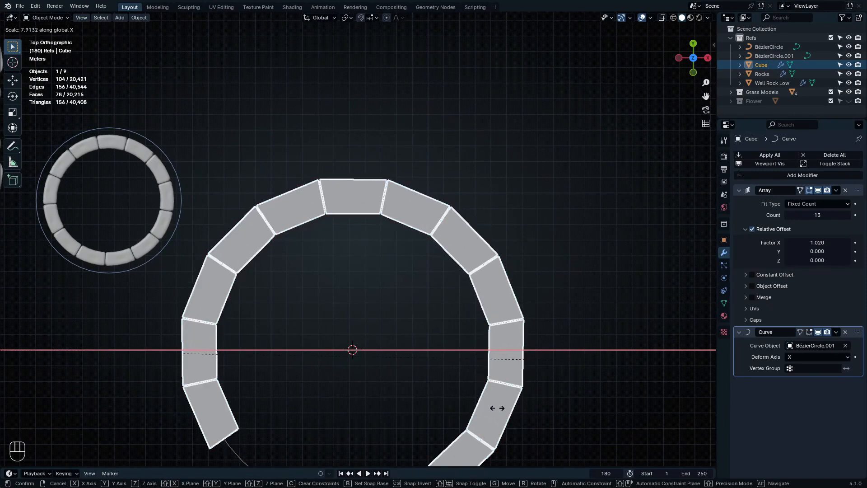
left_click(556, 380, "shift")
middle_click_drag(557, 381, 542, 305, "shift")
key("s")
key("x")
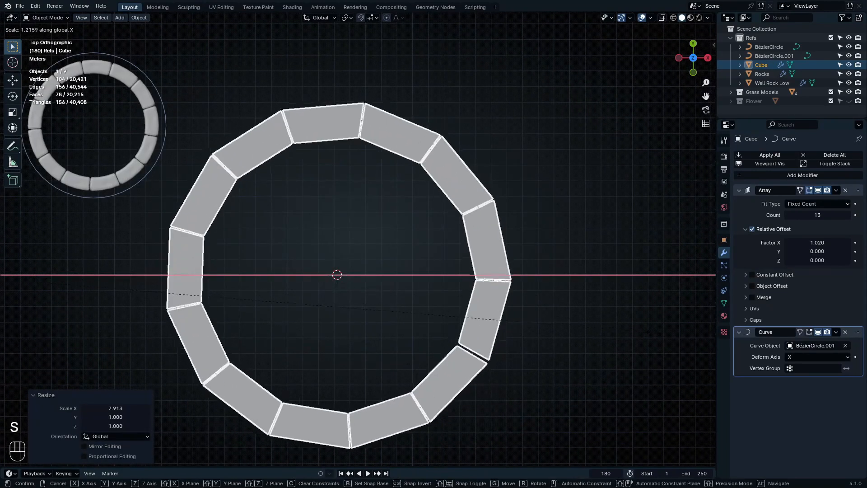
left_click(649, 333)
Step: Flatten the block ring by scaling the cube along Z to about 0.799
middle_click_drag(521, 357, 452, 343)
key("s")
key("z")
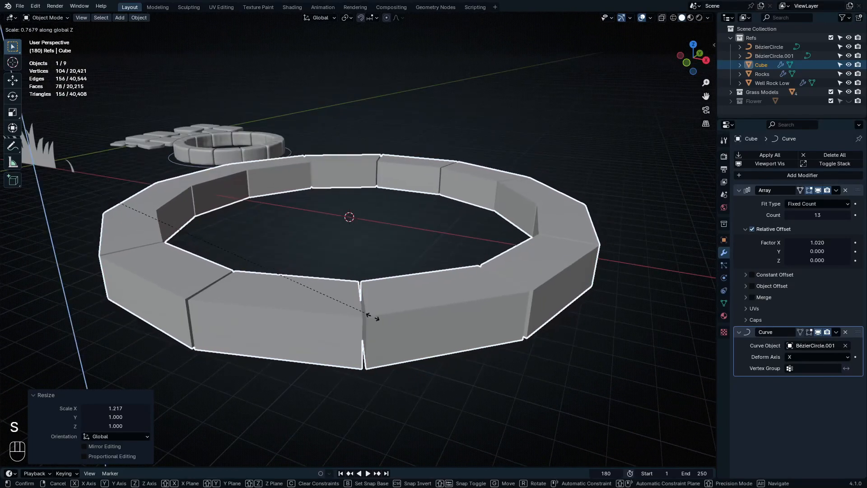
left_click(389, 322)
Step: Add a Bevel modifier to the cube and set its amount to 0.012 m
middle_click_drag(387, 321, 406, 327)
left_click(814, 175)
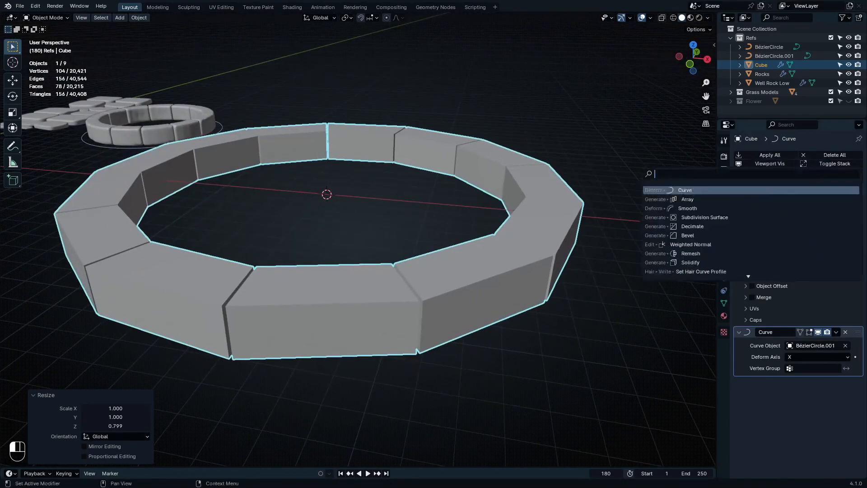
type("beve")
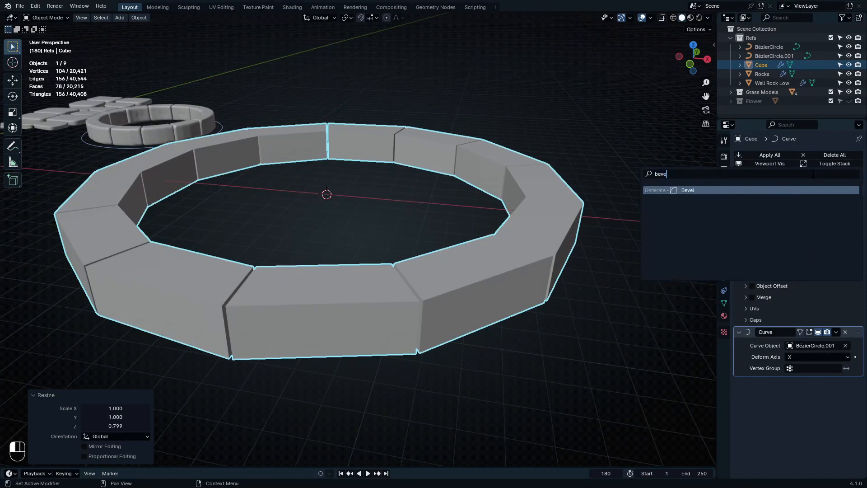
key("Return")
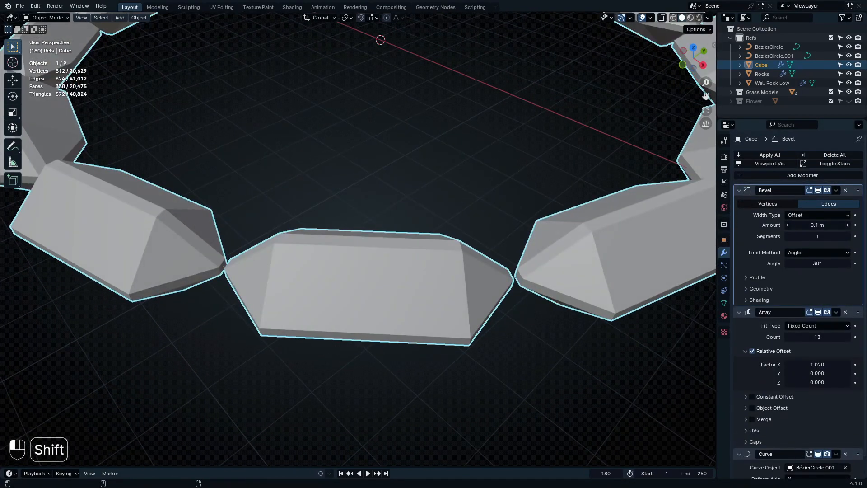
left_click_drag(817, 225, 777, 225, "shift")
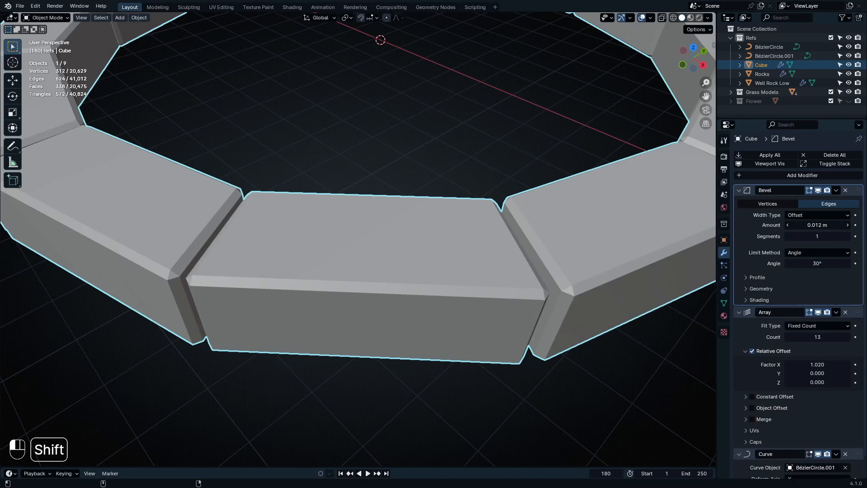
Step: Adjust the beveled block ring's height by scaling the cube along Z
scroll(485, 245, "down", 4)
middle_click_drag(485, 245, 445, 323, "shift")
middle_click_drag(445, 289, 481, 296)
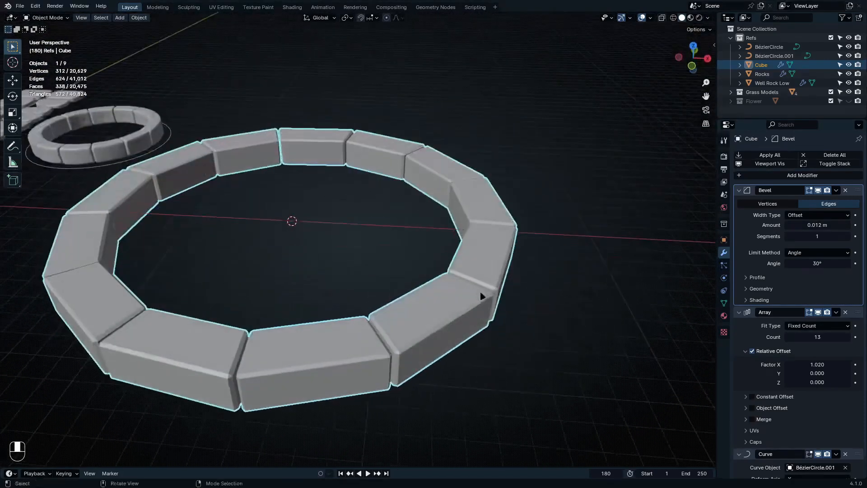
scroll(482, 296, "down", 3)
middle_click_drag(394, 272, 521, 313, "shift")
key("s")
key("z")
left_click(460, 317)
Step: Scale the block ring and its Bézier circle together down to about 0.287 and back up by about 1.34
key("shift+z")
left_click_drag(422, 248, 565, 436)
scroll(492, 350, "up", 1)
middle_click_drag(491, 349, 507, 351)
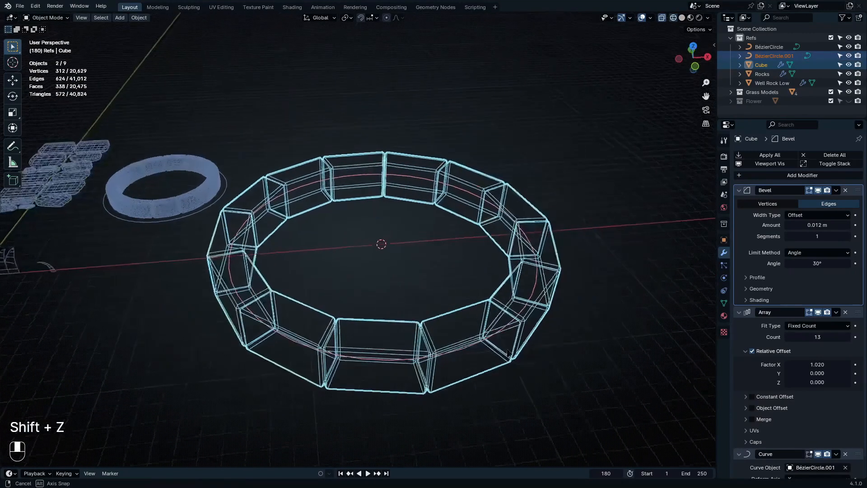
key("s")
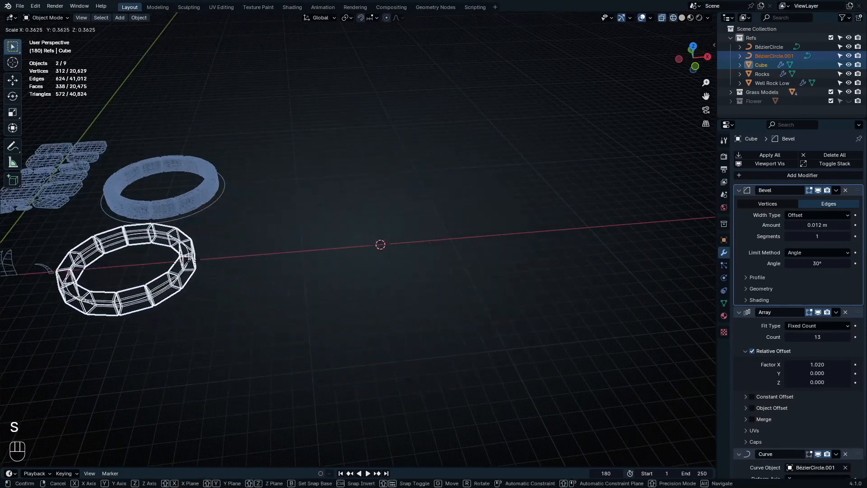
left_click(145, 266)
key("shift+z")
middle_click_drag(199, 261, 368, 284, "shift")
key("s")
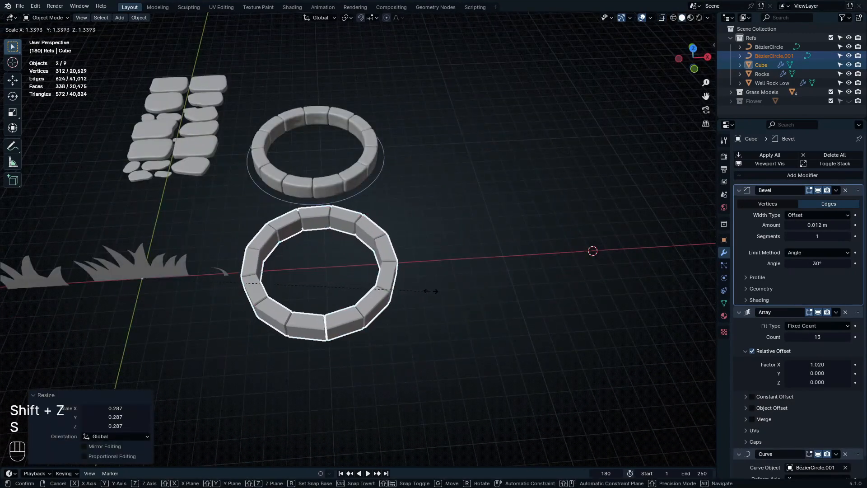
left_click(431, 292)
Step: Examine the Well Rock Low object's unbent rock mesh in Edit Mode, in solid and wireframe shading
middle_click_drag(406, 228, 400, 215)
scroll(401, 215, "up", 3)
middle_click_drag(266, 289, 414, 310, "shift")
left_click(233, 237)
key("Tab")
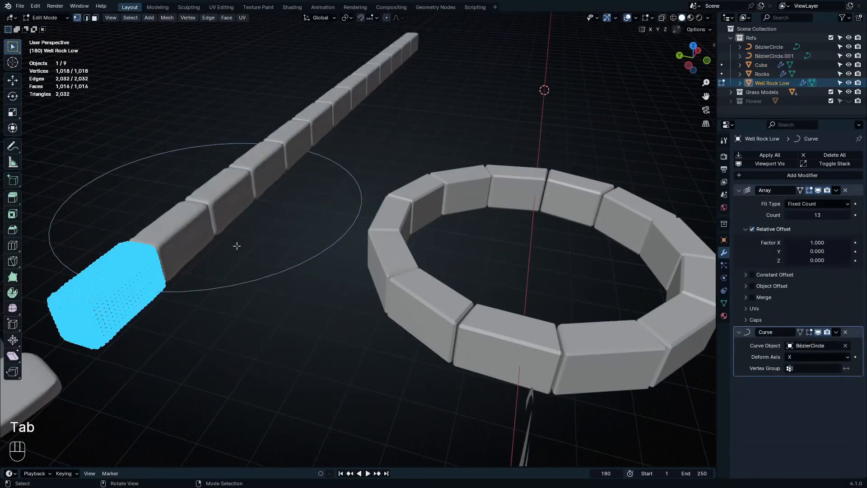
key("Tab")
key("Tab")
left_click(72, 211)
middle_click_drag(135, 271, 398, 305)
scroll(137, 272, "up", 4)
scroll(403, 293, "up", 3)
scroll(398, 305, "down", 3)
scroll(409, 283, "up", 4)
middle_click_drag(587, 289, 402, 302, "shift")
scroll(415, 282, "down", 8)
key("shift+z")
key("shift+z")
key("Tab")
Step: Examine the block ring's base cube and its straight array in Edit Mode
scroll(457, 316, "down", 2)
middle_click_drag(506, 325, 393, 199, "shift")
scroll(375, 294, "down", 3)
scroll(375, 292, "up", 4)
middle_click_drag(426, 282, 443, 274)
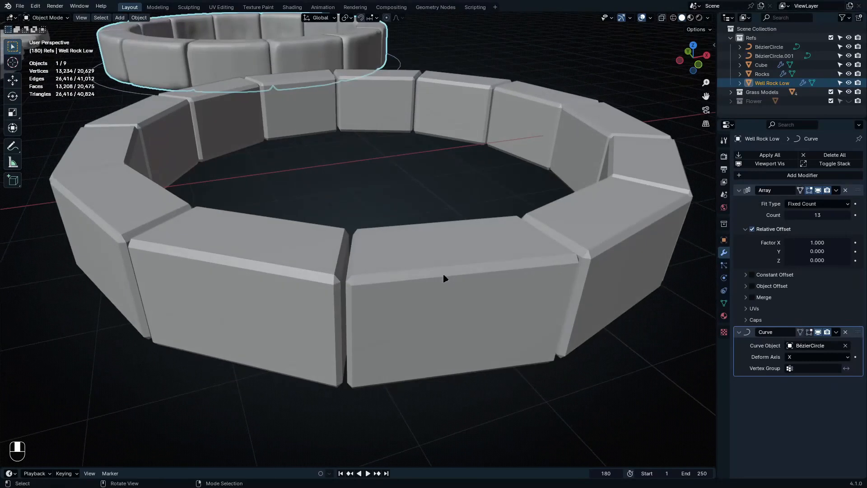
left_click(443, 271)
key("Tab")
key("Tab")
scroll(447, 252, "down", 4)
key("Tab")
scroll(491, 248, "down", 7)
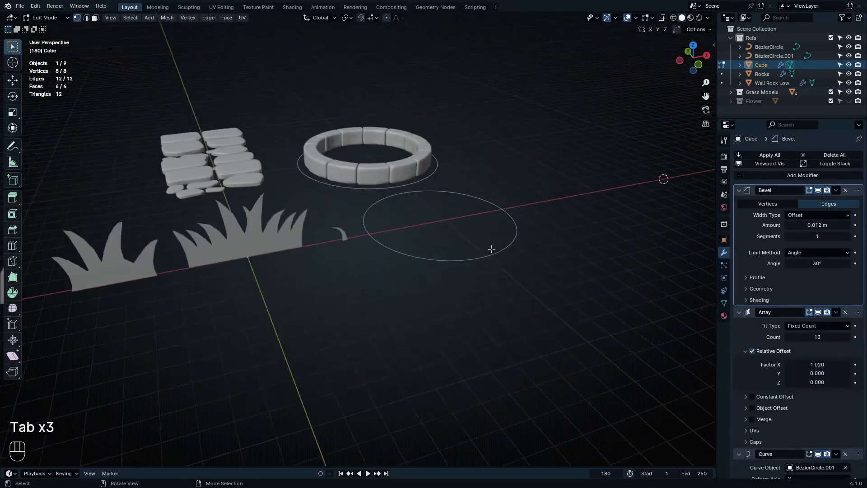
middle_click_drag(573, 219, 243, 264, "shift")
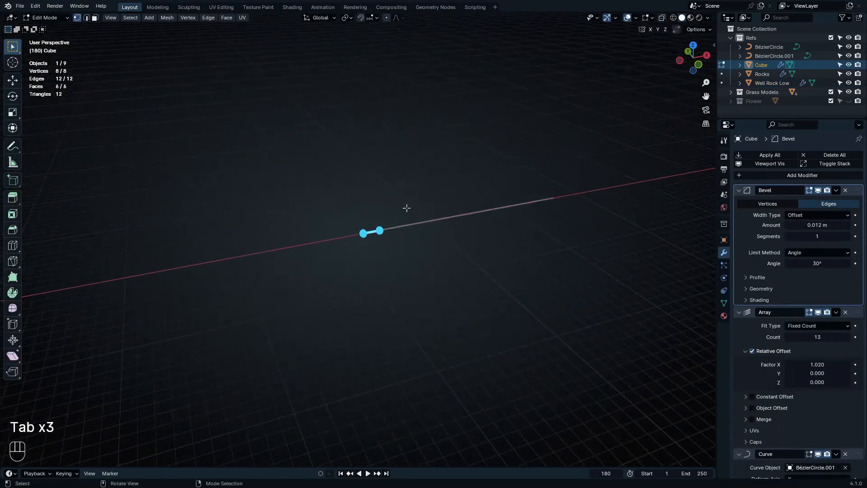
scroll(379, 227, "up", 10)
mouse_move(334, 304)
middle_mouse_down()
mouse_move(402, 280)
mouse_move(323, 307)
middle_mouse_up()
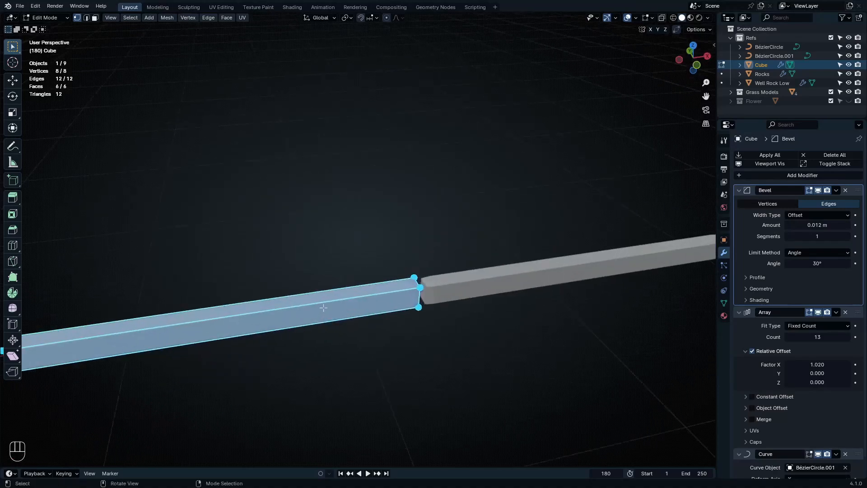
scroll(324, 307, "down", 4)
scroll(769, 360, "down", 2)
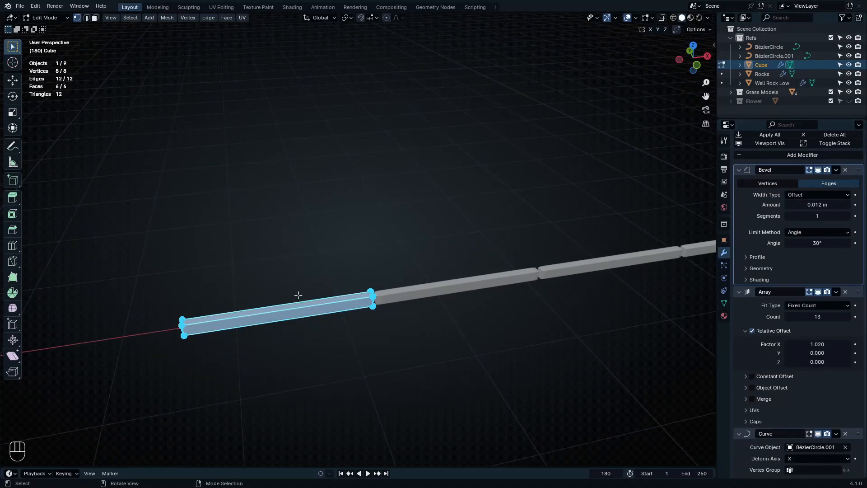
Step: Leave Edit Mode and delete the cube block ring together with its Bézier circle
key("Tab")
middle_click_drag(434, 254, 438, 349, "shift")
left_click_drag(363, 253, 508, 429)
key("x")
Step: Move the finished well rock ring and its Bézier circle to a new collection named Pond
scroll(526, 306, "down", 3)
middle_click_drag(612, 316, 576, 321)
key("space")
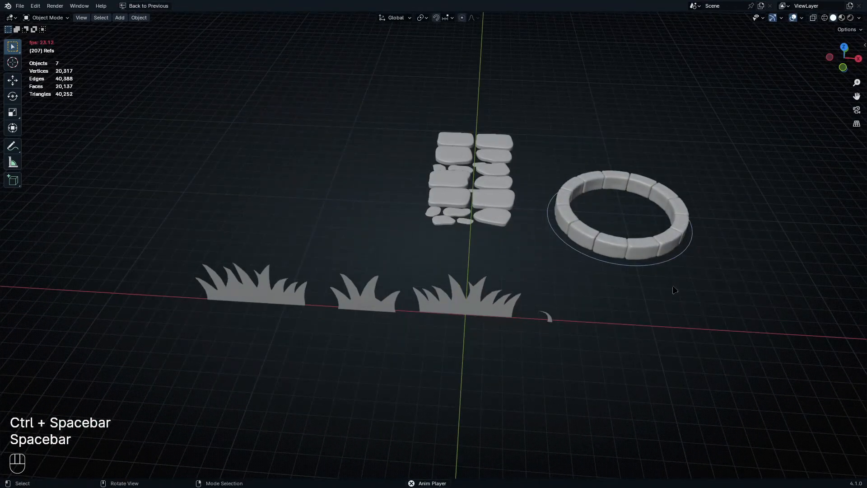
left_click(625, 259)
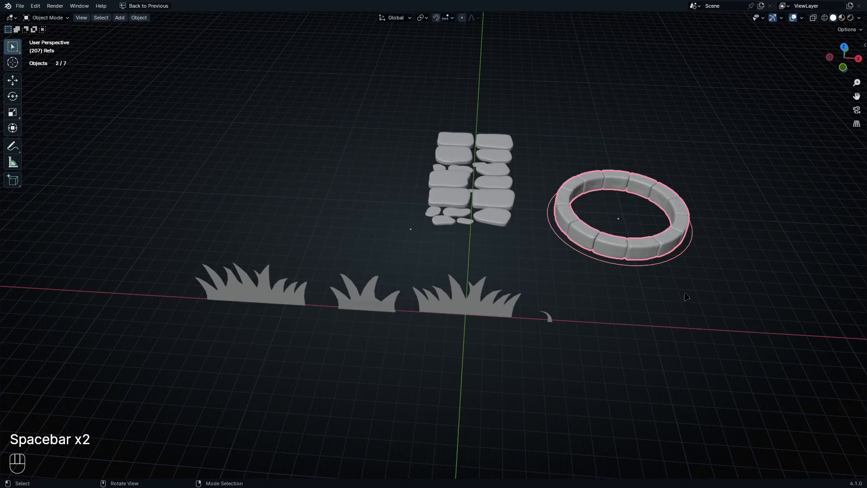
key("m")
left_click(684, 297)
type("Pond")
key("Return")
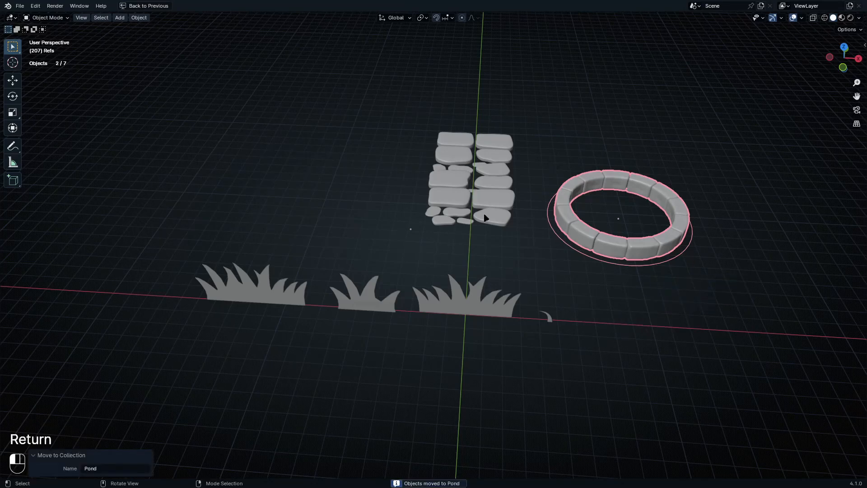
Step: Move the path stones to a collection named Path, and create a new empty collection named Grass land
left_click(485, 218)
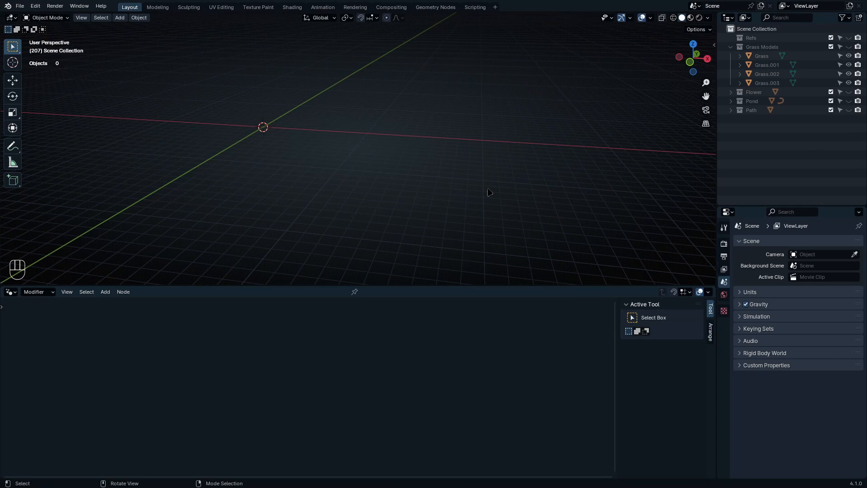
right_click(795, 143)
left_click(796, 142)
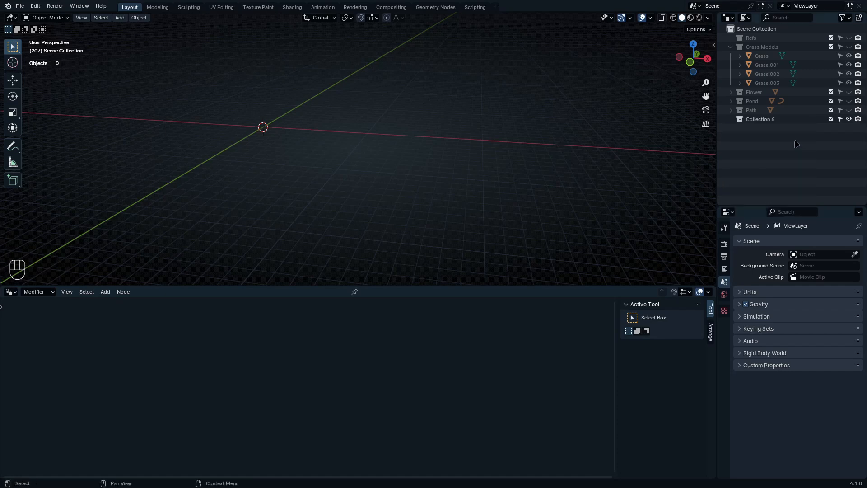
double_click(764, 119)
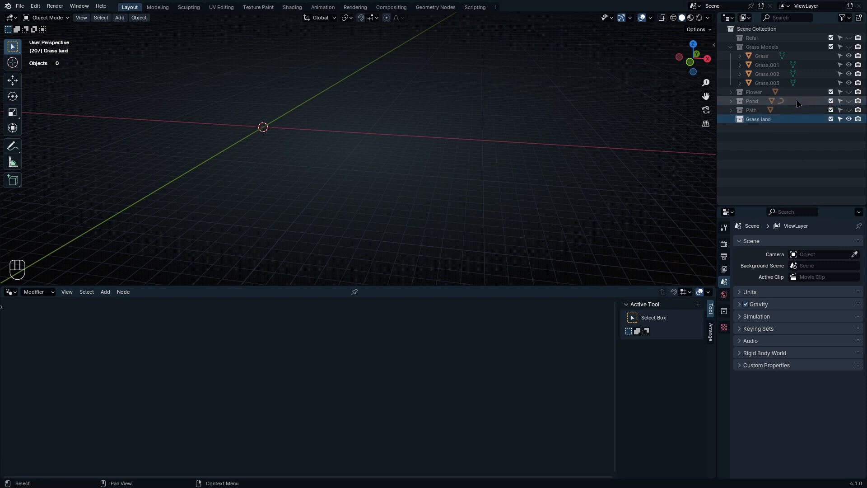
Step: Show the Grass Models collection, select all four grass objects and apply all their transforms
left_click(849, 46, "shift")
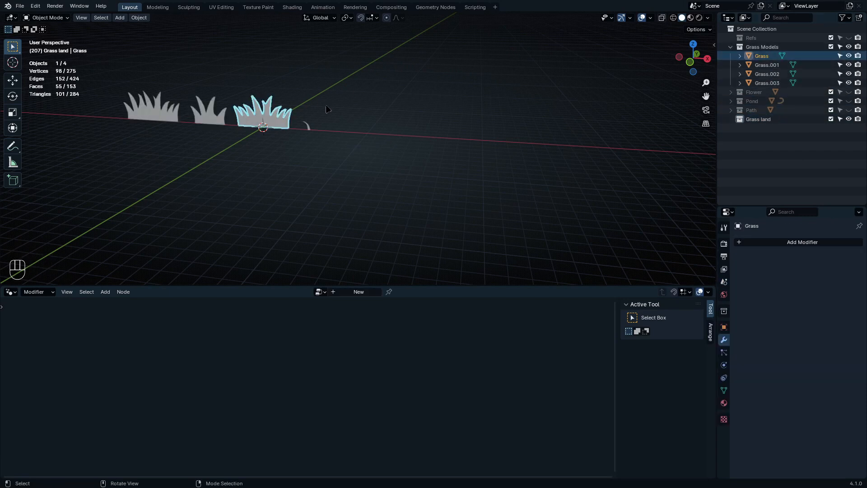
left_click(759, 83, "shift")
key("ctrl+a")
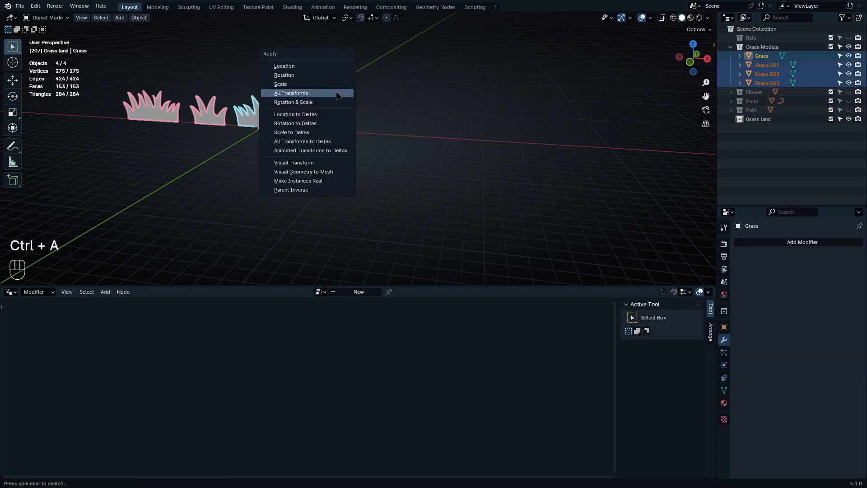
left_click(338, 94)
scroll(316, 172, "up", 8)
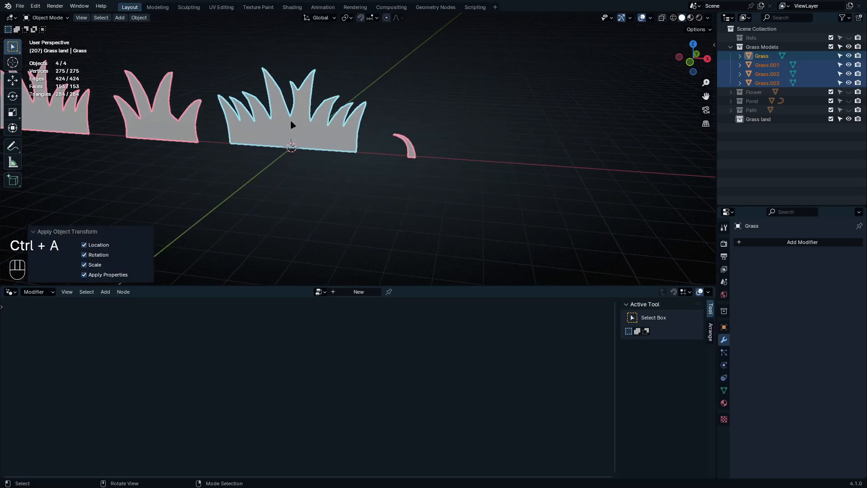
key("Tab")
key("Tab")
scroll(306, 189, "down", 8)
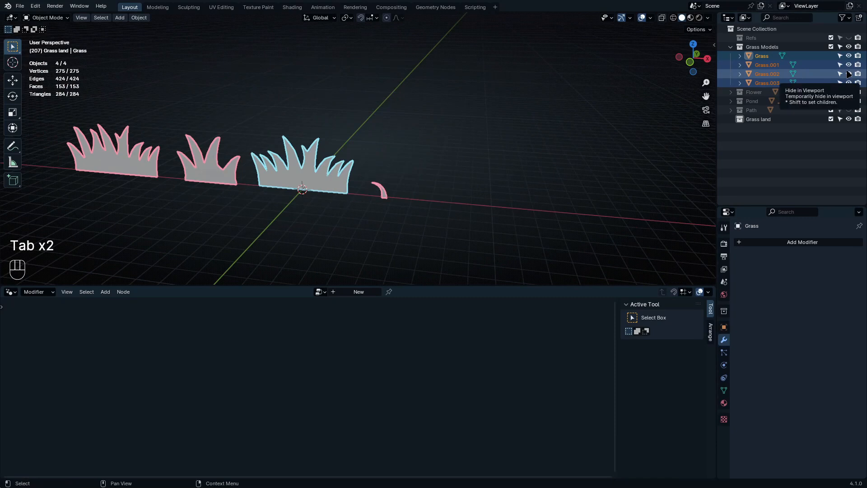
Step: Hide and collapse the Grass Models collection, and add a 2 m plane at the origin in the Grass land collection
left_click(849, 46)
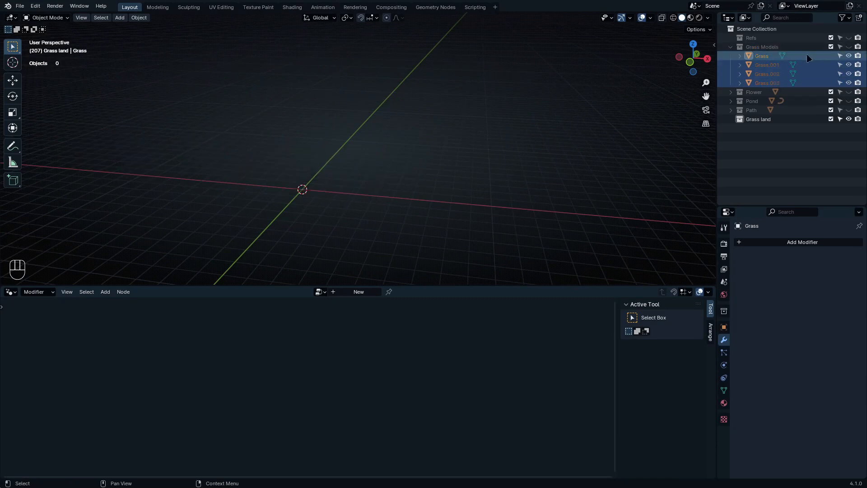
left_click(731, 47)
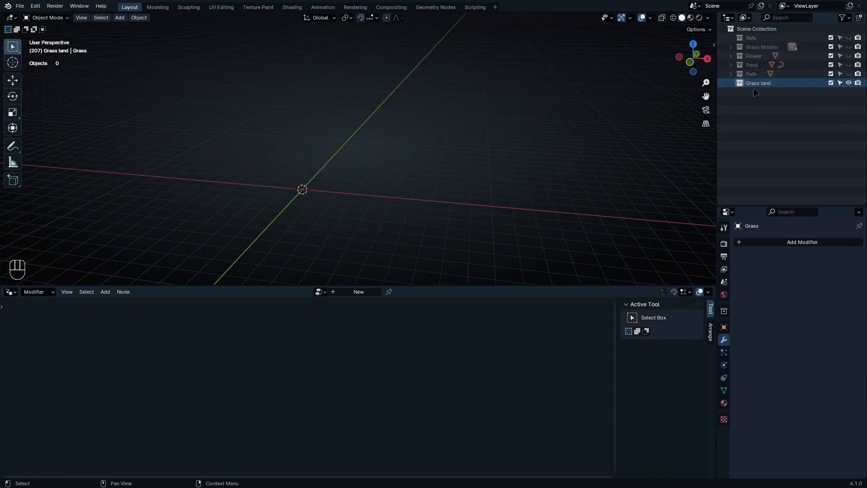
key("shift+a")
left_click(395, 137)
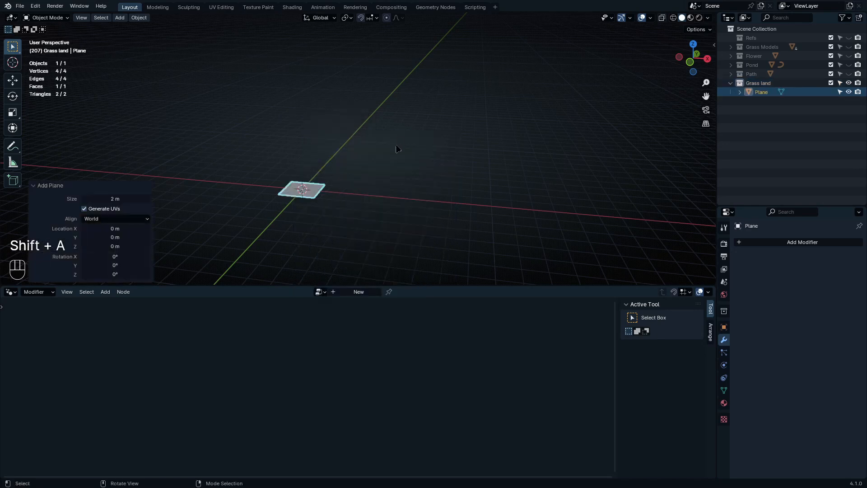
middle_click_drag(329, 217, 405, 178, "shift")
Step: Scale the plane by 10 and apply all its transforms
key("q")
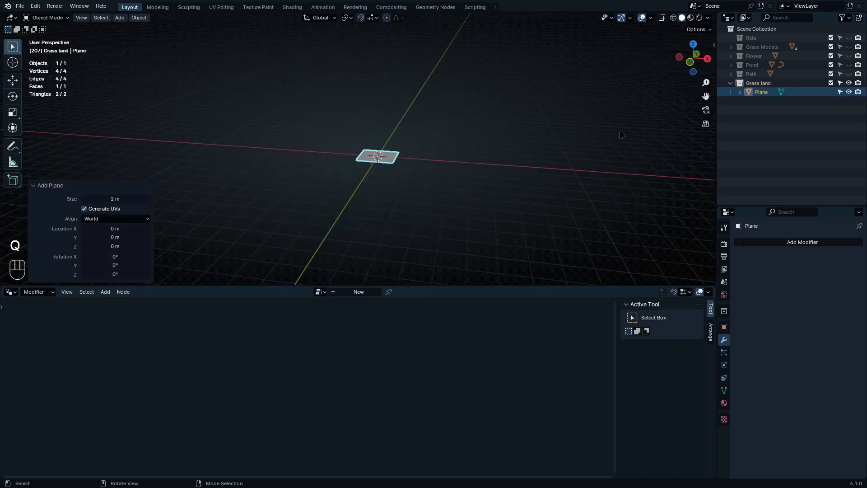
type("s10")
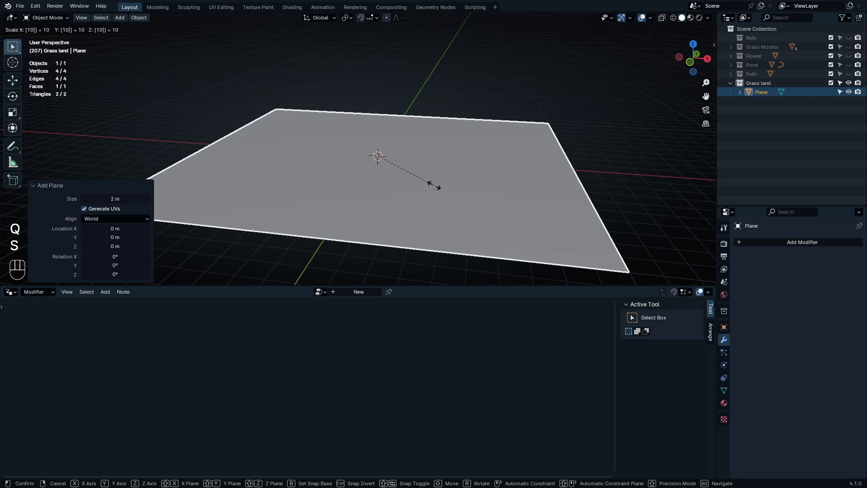
key("Return")
key("ctrl+a")
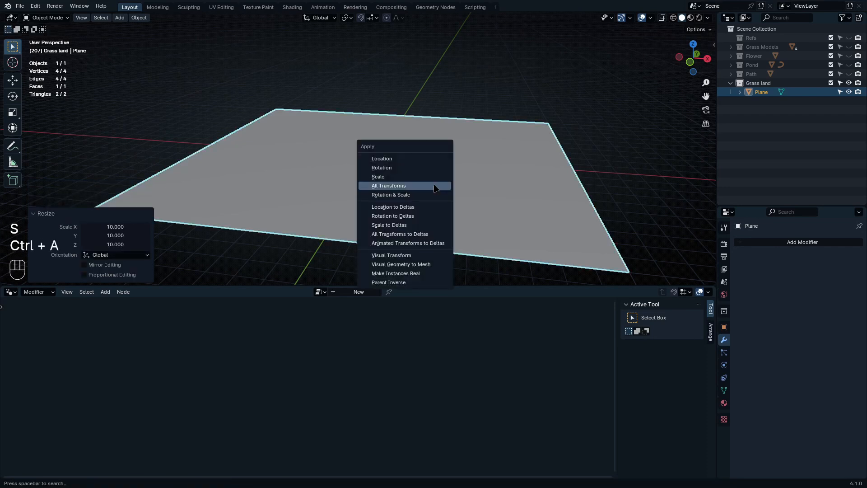
left_click(435, 188)
middle_click_drag(436, 193, 421, 163, "shift")
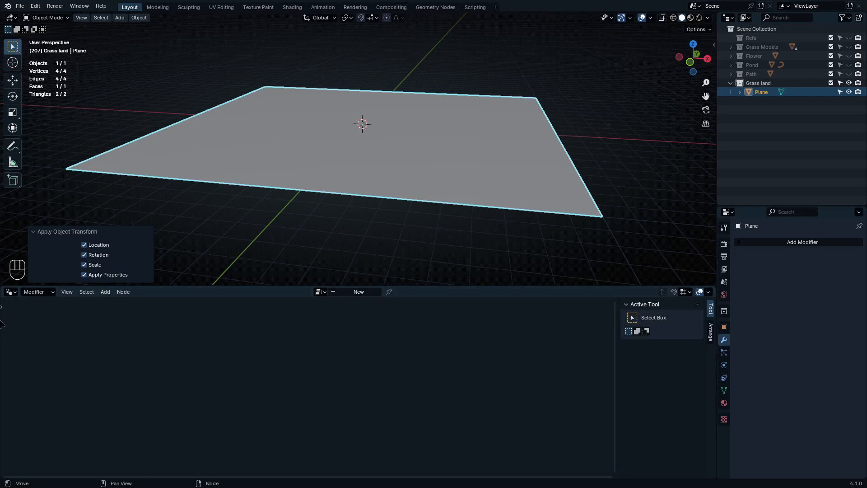
Step: Create a new geometry node tree on the plane in the Geometry Node Editor
left_click(11, 292)
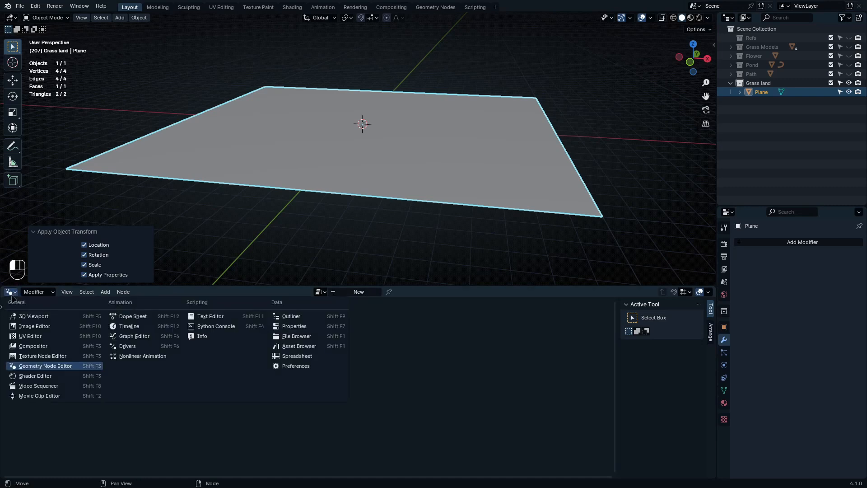
left_click(58, 367)
left_click(352, 297)
scroll(307, 390, "up", 5)
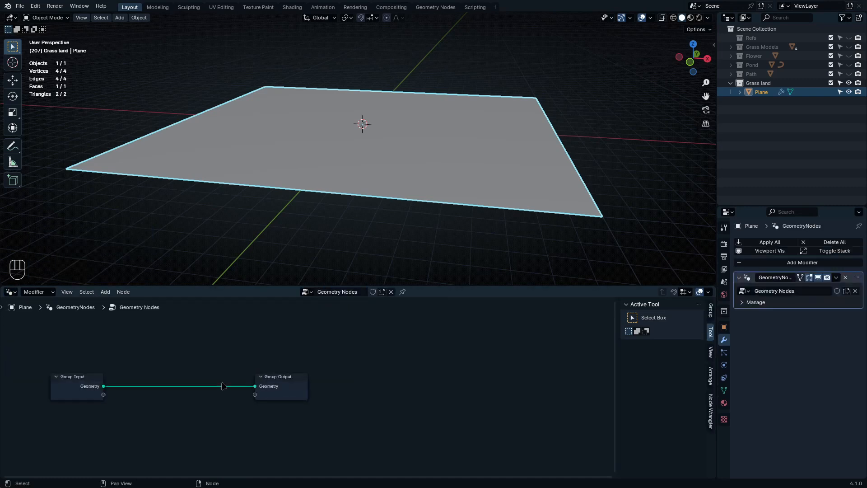
scroll(308, 390, "down", 1)
Step: Insert a Distribute Points on Faces node between Group Input and Group Output
key("q")
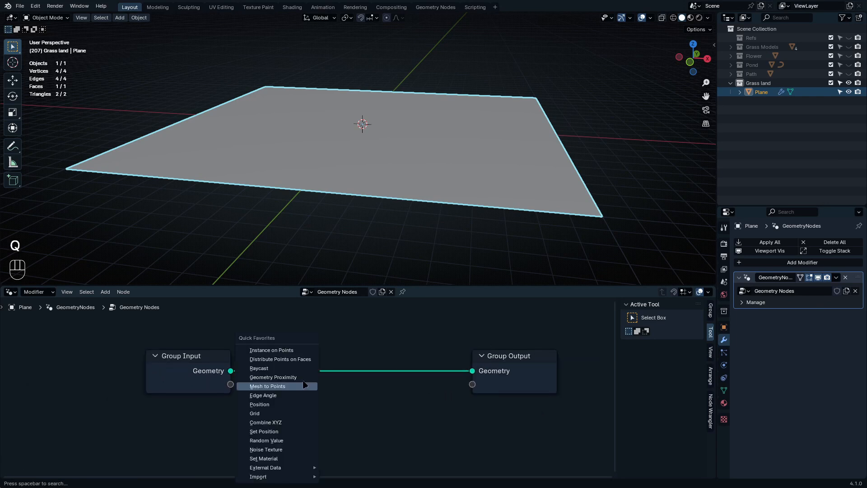
left_click(280, 359)
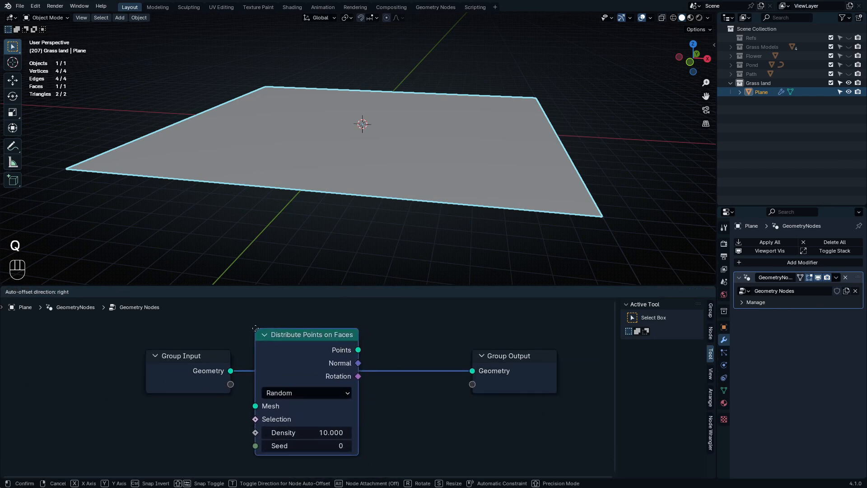
left_click(256, 332)
left_click_drag(323, 341, 321, 357)
middle_click_drag(352, 53, 376, 93)
middle_click_drag(410, 388, 312, 372)
scroll(262, 421, "up", 1)
middle_click_drag(269, 421, 416, 387)
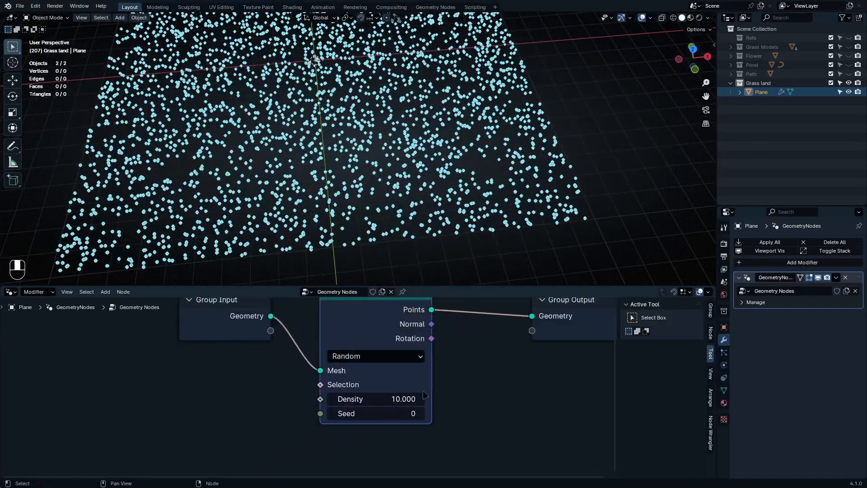
Step: Try Poisson Disk distribution on the Distribute Points on Faces node and return it to Random
scroll(416, 387, "up", 4)
left_click(388, 343)
left_click(392, 407)
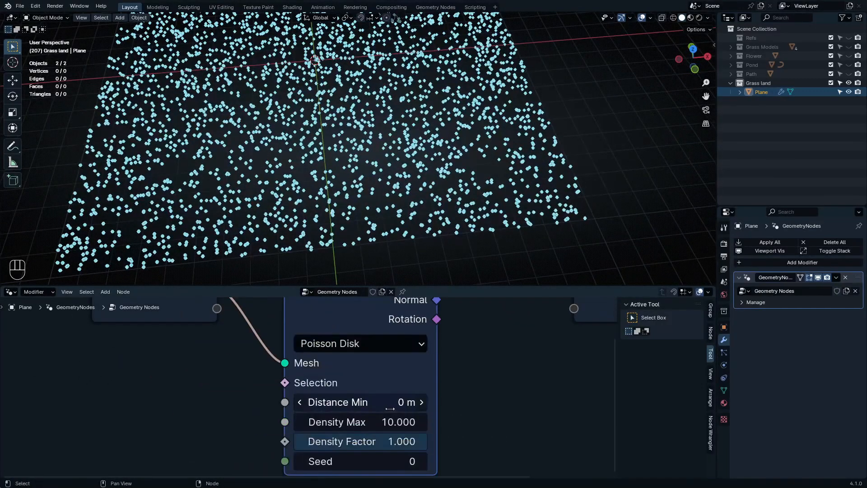
left_click(398, 350)
left_click(394, 388)
scroll(336, 397, "down", 5)
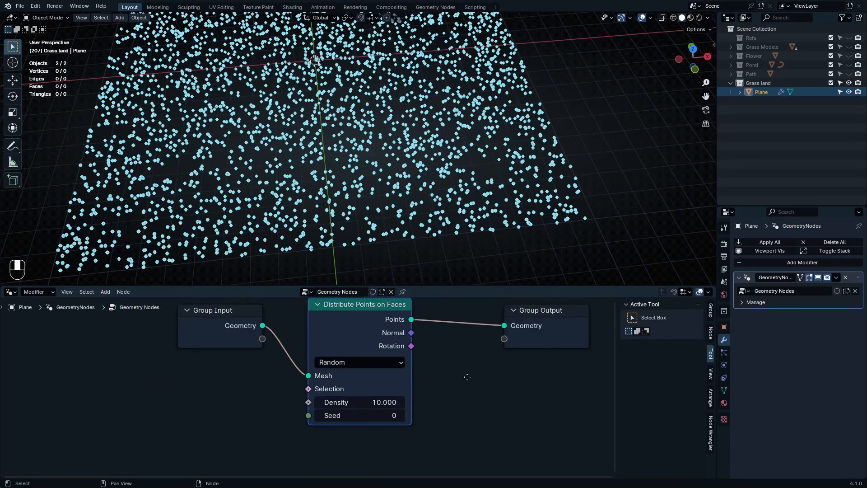
Step: Insert an Instance on Points node between Distribute Points on Faces and Group Output
key("q")
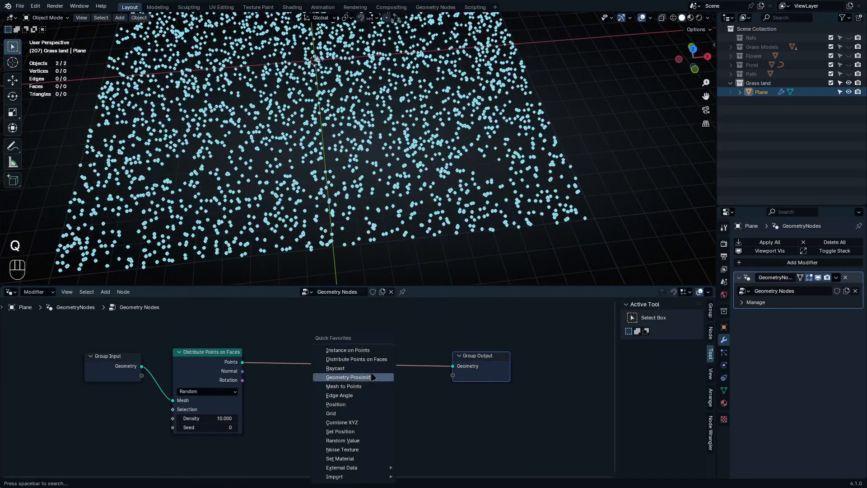
left_click(365, 350)
left_click(280, 351)
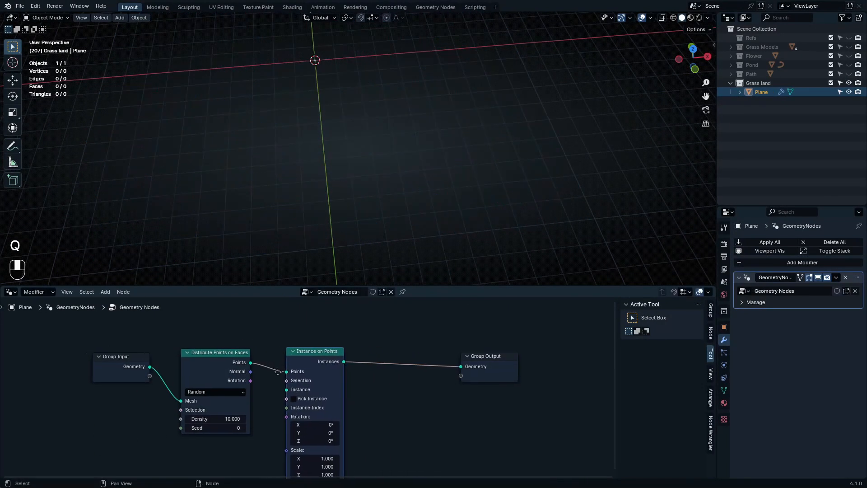
scroll(187, 397, "up", 2)
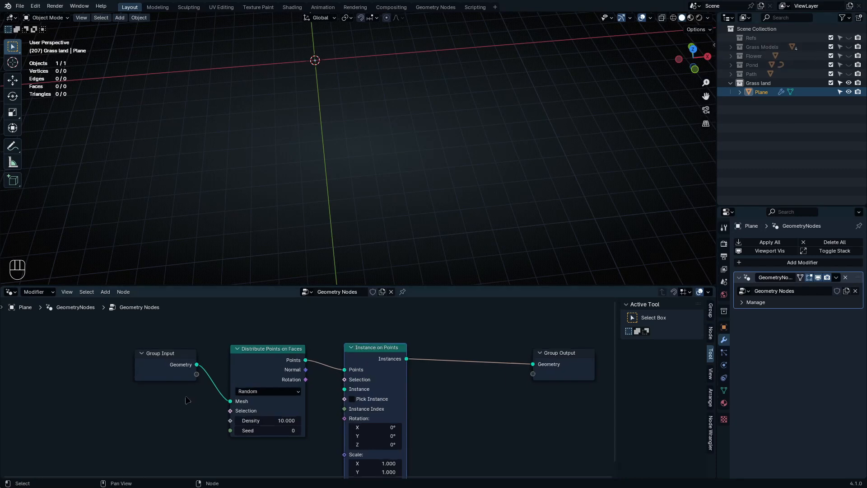
middle_click_drag(415, 174, 402, 149)
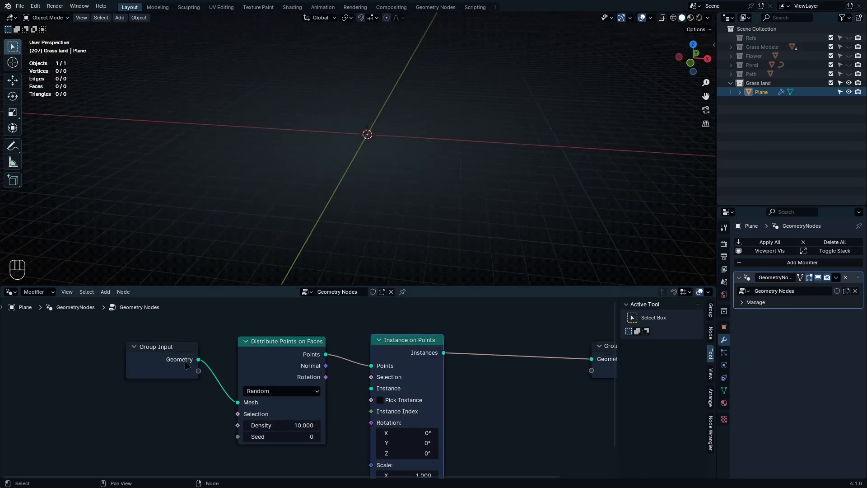
middle_click_drag(267, 371, 244, 383)
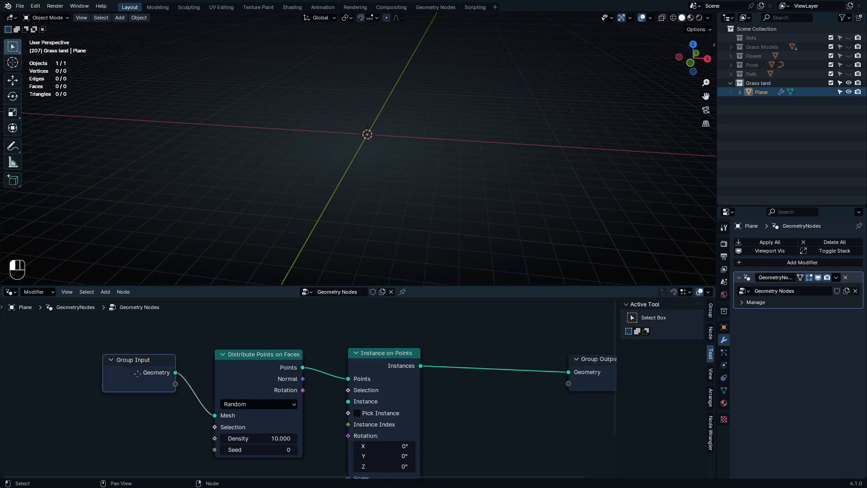
Step: Join the Group Input geometry with the Instance on Points output using a Join Geometry node before the Group Output
left_click_drag(137, 373, 105, 365)
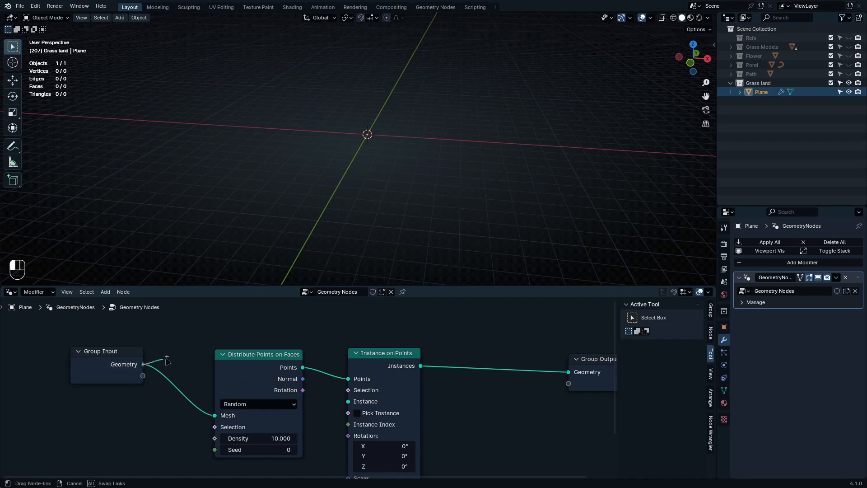
left_click_drag(425, 366, 420, 416)
right_click(419, 416)
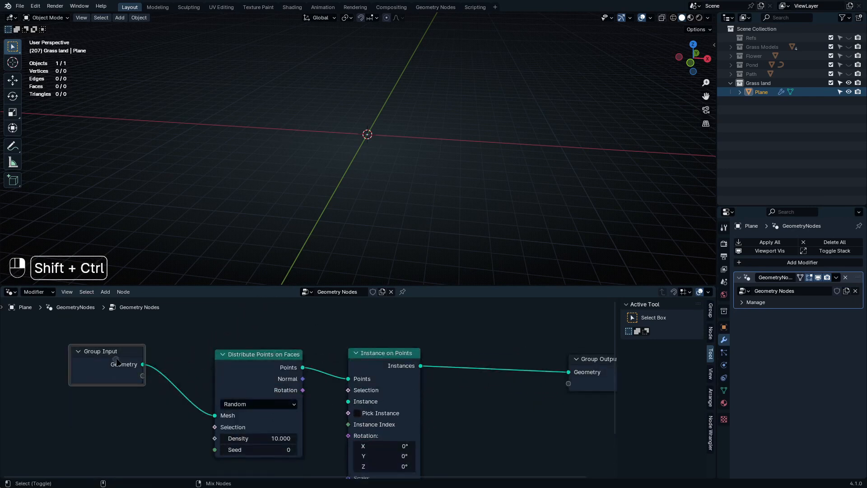
right_click_drag(116, 361, 397, 369, "ctrl+shift")
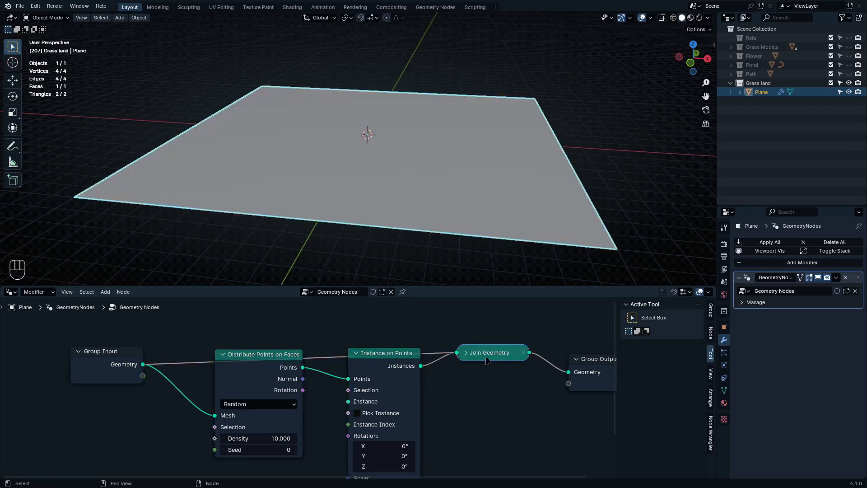
Step: Replace the collapsed Join Geometry node with a newly added expanded one, and move Distribute Points on Faces closer to Instance on Points
middle_click_drag(515, 367, 440, 372)
key("shift+a")
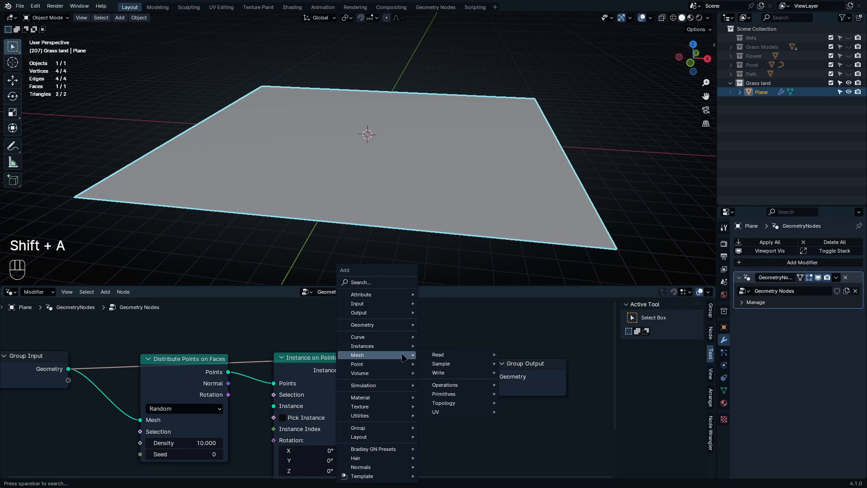
type("join ge")
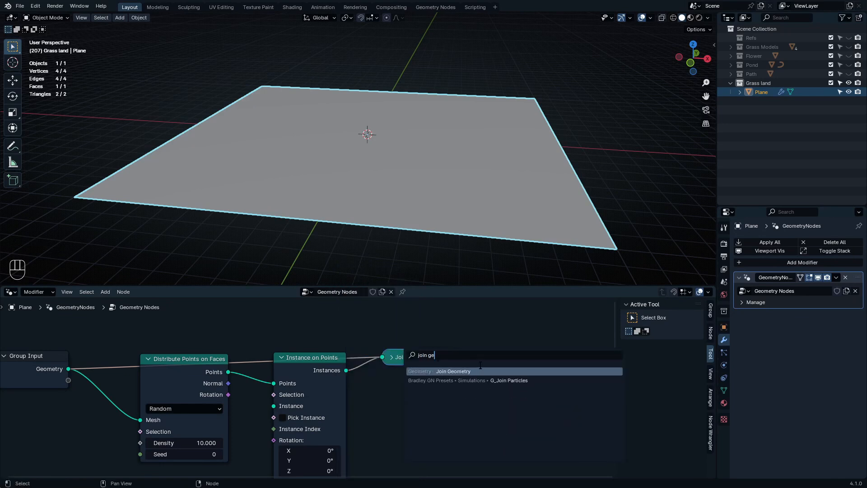
key("Return")
left_click(453, 387)
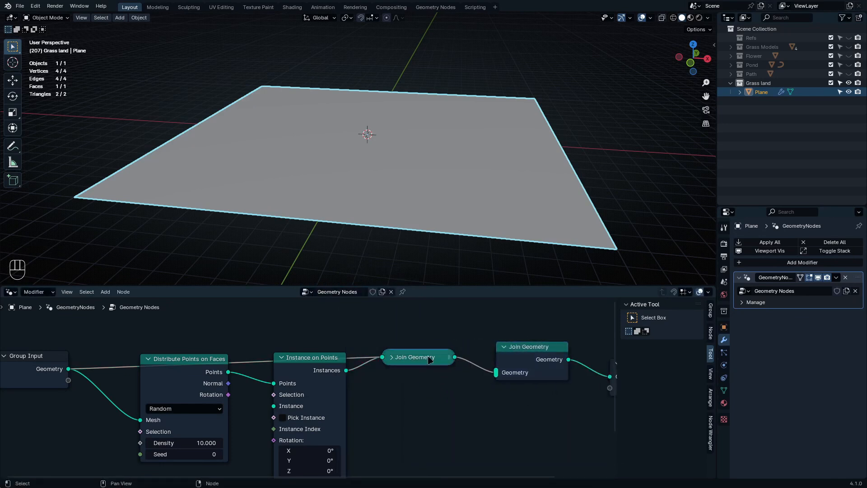
key("ctrl+x")
left_click_drag(223, 329, 247, 372)
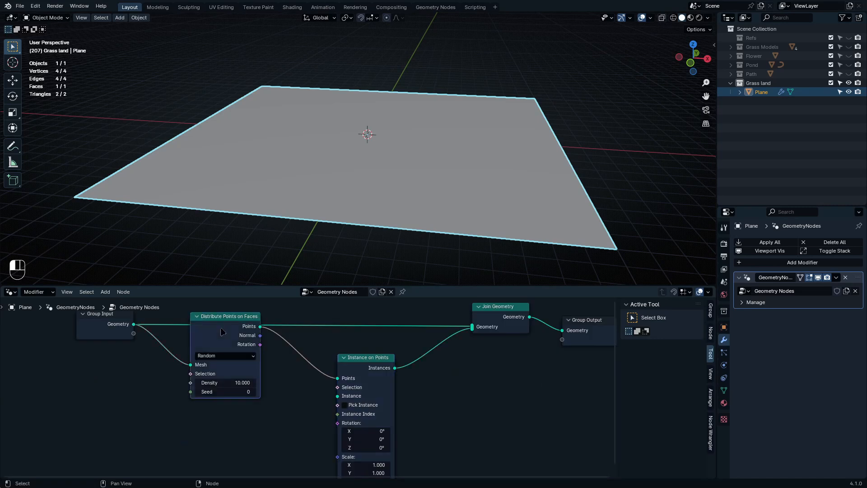
scroll(350, 394, "up", 3)
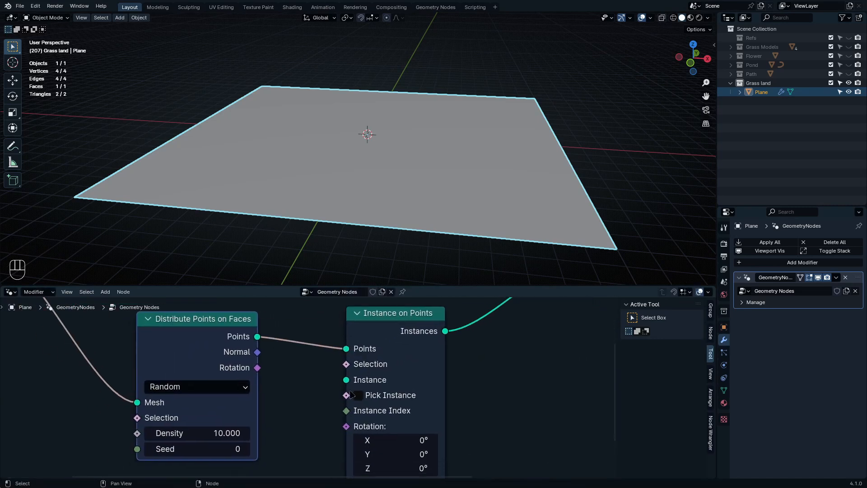
Step: Add a Collection Info node for the Grass Models collection and place it below Distribute Points on Faces
left_click_drag(348, 381, 351, 401)
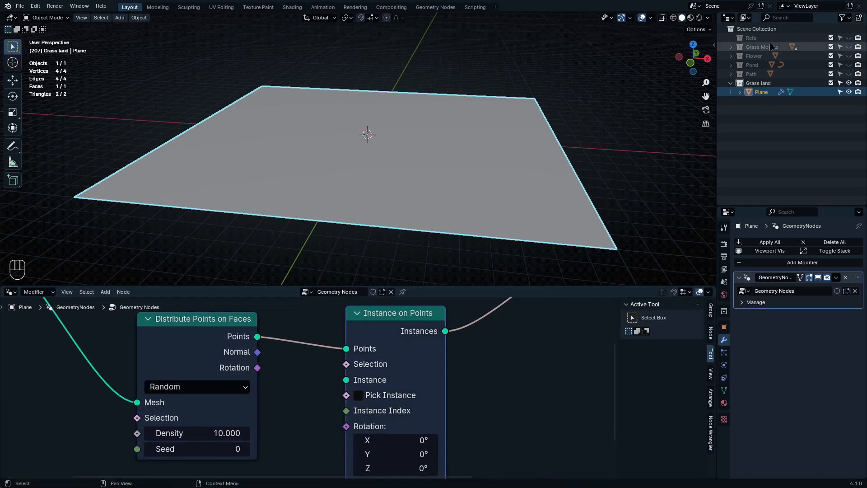
left_click_drag(761, 47, 605, 286)
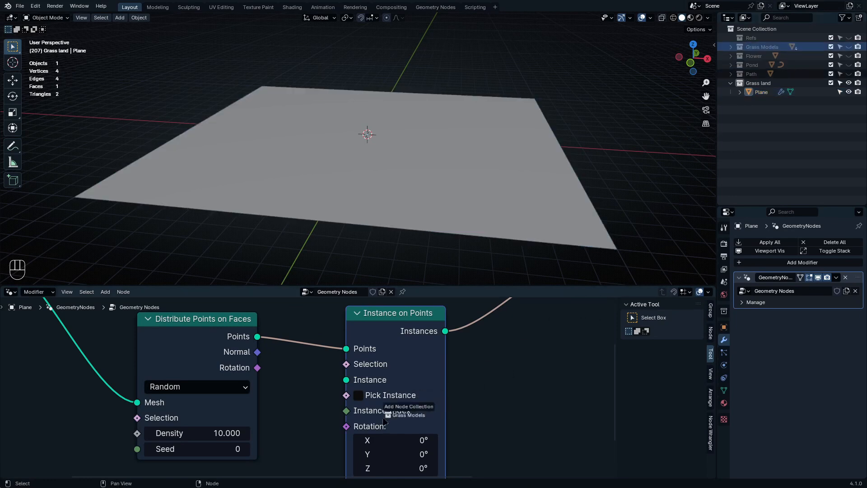
left_click_drag(383, 422, 264, 426)
middle_click_drag(336, 436, 484, 318)
scroll(483, 318, "up", 1)
left_click_drag(483, 318, 311, 376)
scroll(478, 355, "down", 4)
middle_click_drag(478, 355, 352, 428)
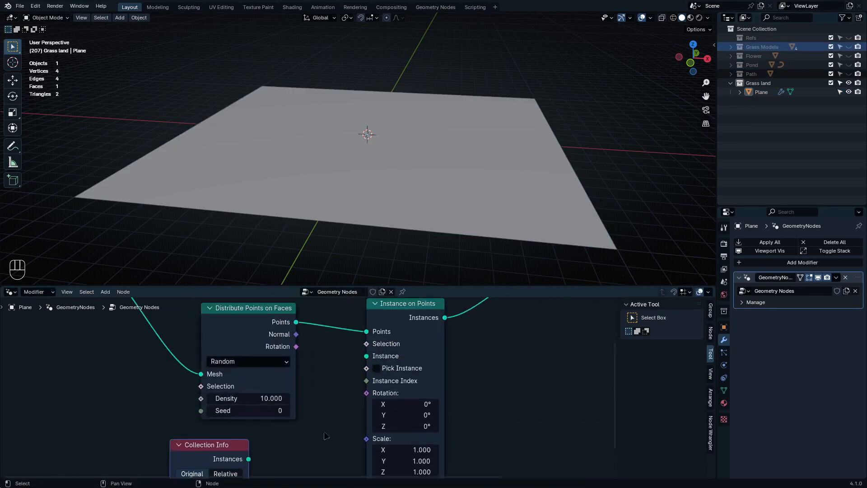
Step: Connect the Collection Info node's Instances output to the Instance input of Instance on Points
scroll(325, 435, "up", 2)
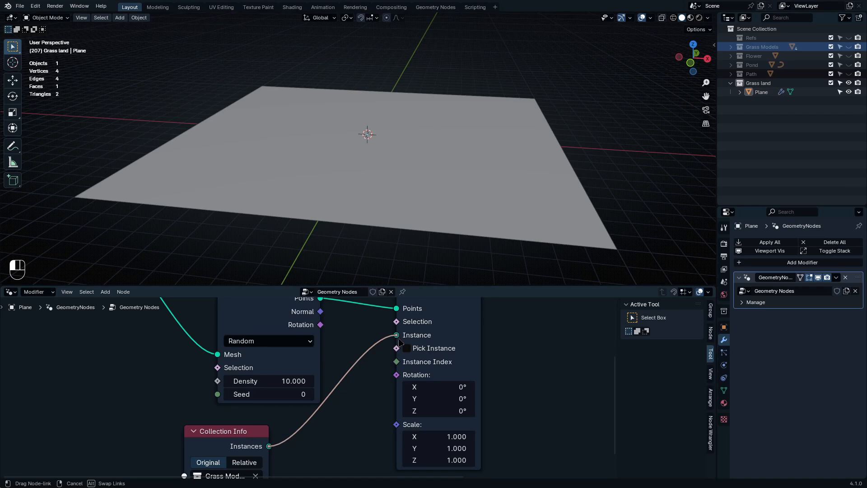
left_click_drag(400, 342, 400, 343)
mouse_move(463, 135)
middle_mouse_down()
mouse_move(407, 168)
mouse_move(500, 133)
mouse_move(469, 136)
middle_mouse_up()
middle_click_drag(309, 403, 289, 373)
scroll(289, 373, "up", 2)
scroll(289, 372, "down", 4)
Step: Insert a Scale Instances node between Collection Info and Instance on Points
key("shift+a")
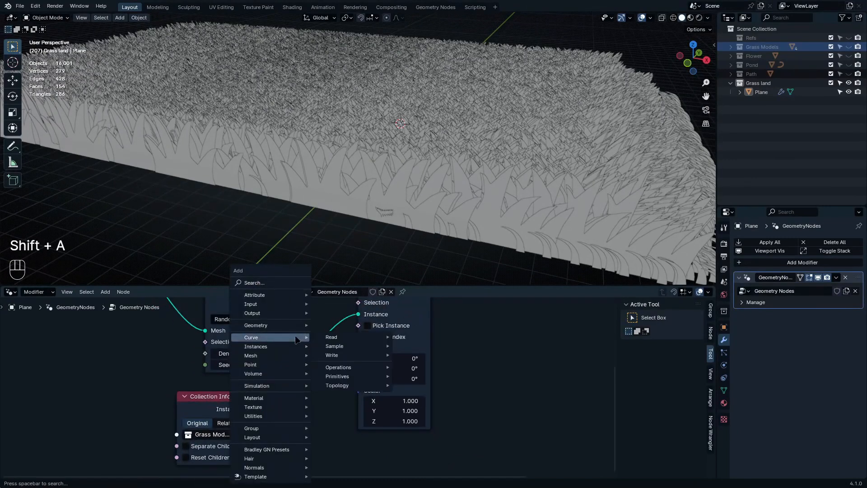
type("scale i")
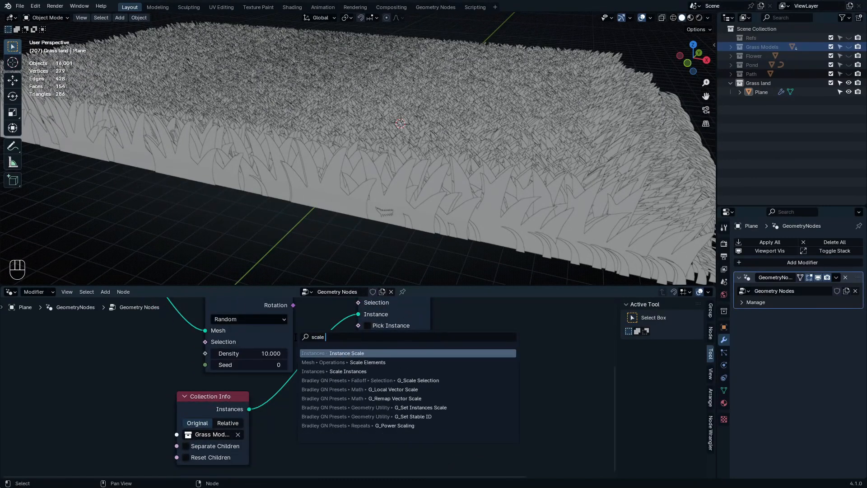
key("Return")
left_click(289, 377)
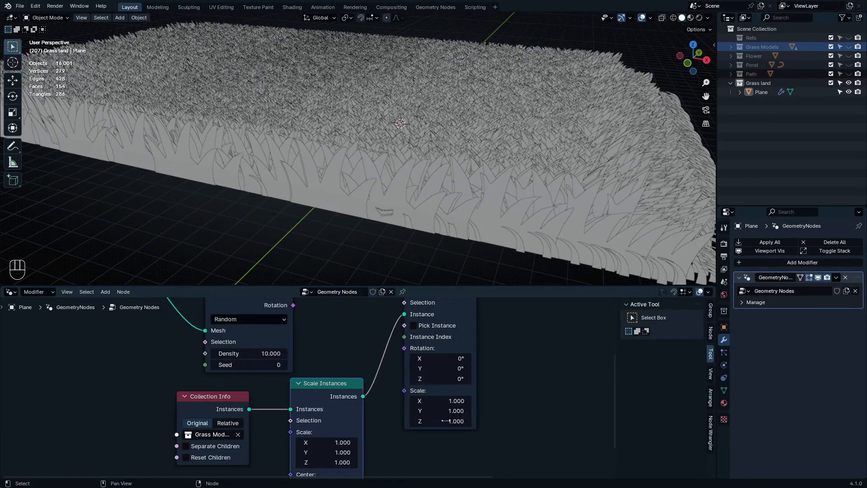
scroll(440, 409, "up", 7)
scroll(440, 402, "down", 4)
middle_click_drag(443, 339, 419, 422)
scroll(419, 422, "up", 1)
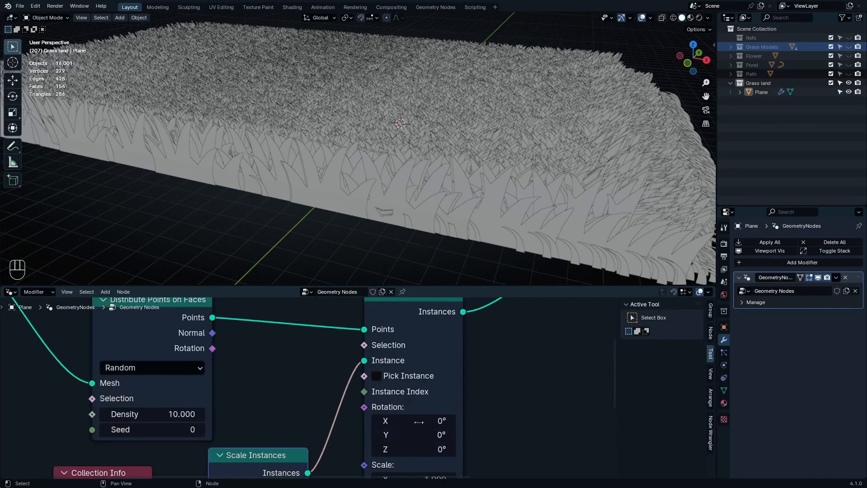
middle_click_drag(408, 455, 419, 370)
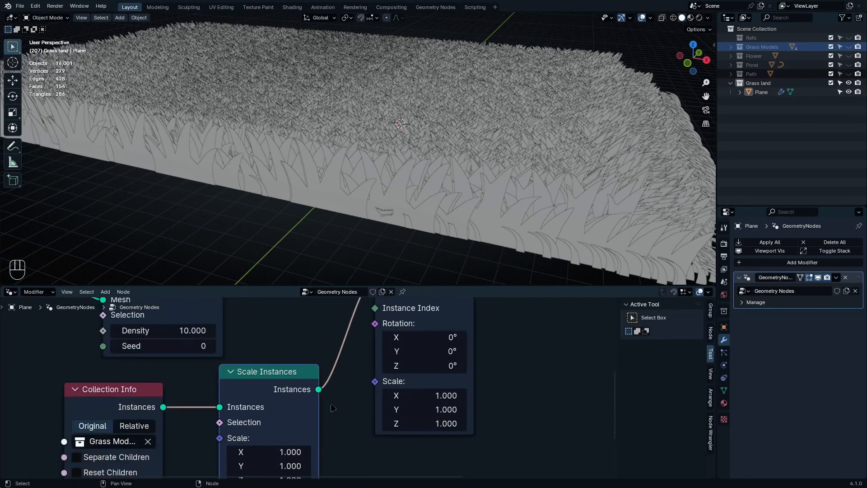
scroll(333, 404, "up", 4)
middle_click_drag(241, 392, 365, 387)
middle_click_drag(280, 474, 252, 331)
scroll(377, 409, "up", 1)
middle_click_drag(380, 349, 373, 441)
left_click_drag(328, 394, 289, 436, "shift")
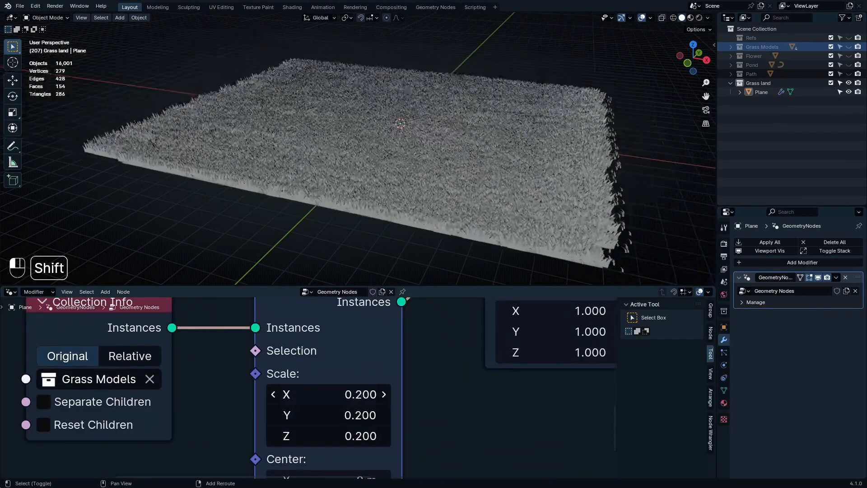
key("Escape")
Step: Connect a new Value node to the Scale input of Scale Instances and set it to 0.020
left_click_drag(255, 374, 222, 398)
left_click(135, 465)
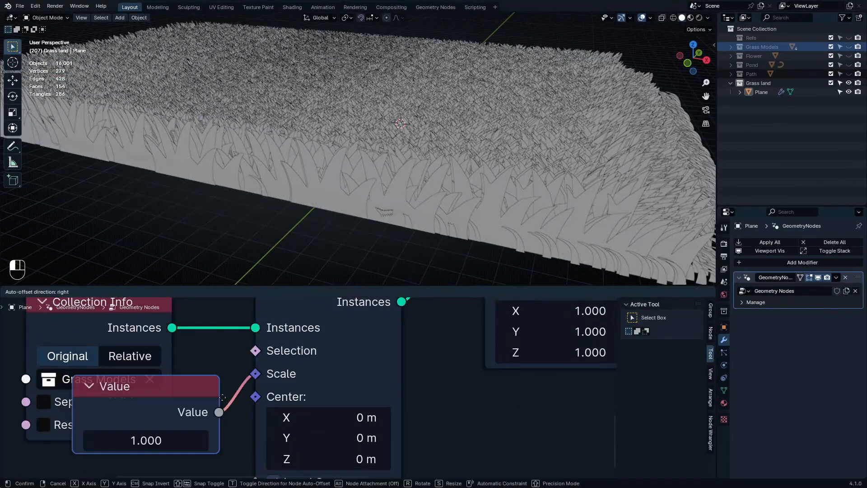
middle_click_drag(229, 453, 300, 377)
left_click_drag(267, 417, 200, 417, "shift")
scroll(465, 217, "up", 6)
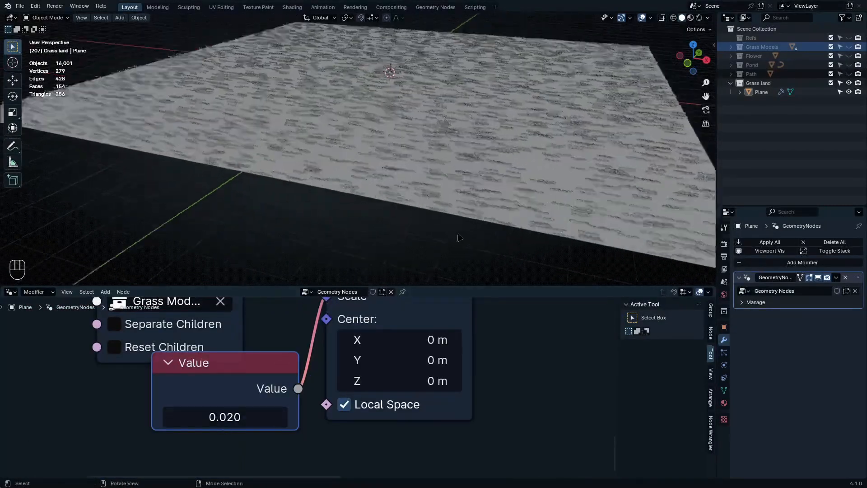
Step: Set the Value node driving the grass instance scale to 0.040 and inspect the grass up close
mouse_move(485, 212)
middle_mouse_down()
mouse_move(495, 163)
mouse_move(472, 203)
middle_mouse_up()
scroll(490, 168, "up", 3)
scroll(490, 168, "down", 3)
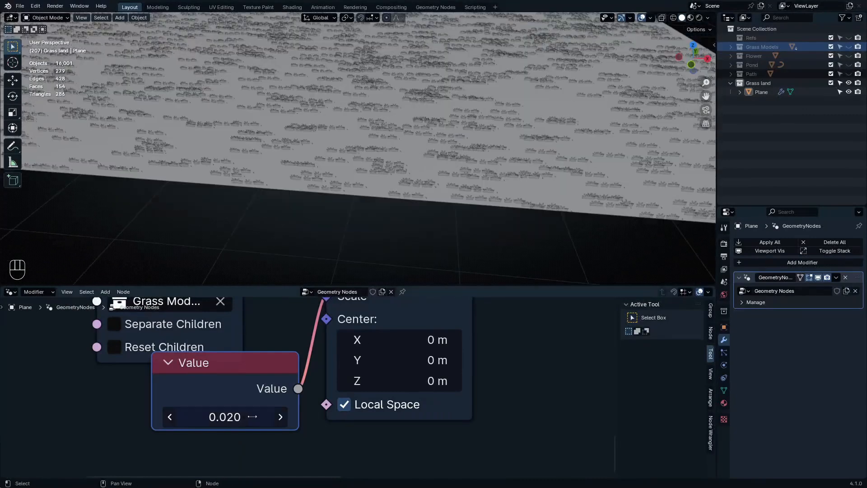
mouse_move(225, 417)
left_mouse_down("shift")
mouse_move(282, 416)
mouse_move(230, 417)
left_mouse_up("shift")
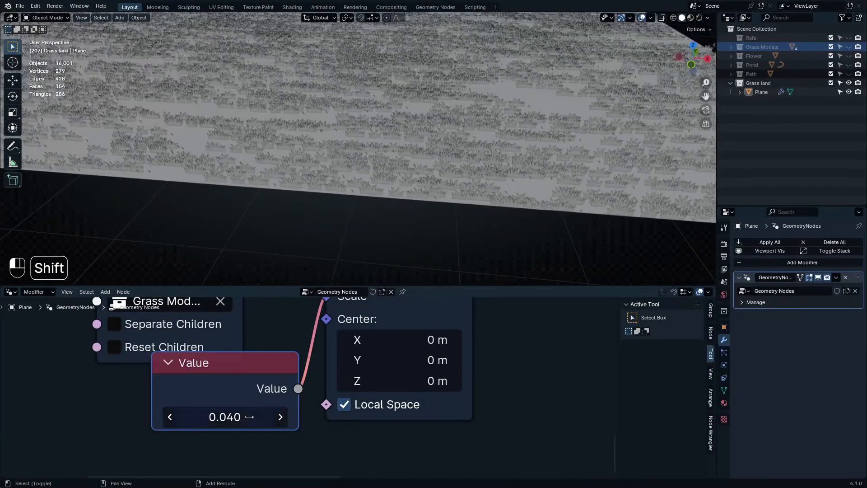
middle_click_drag(384, 149, 413, 155)
scroll(409, 229, "up", 5)
scroll(387, 407, "down", 5)
scroll(304, 320, "up", 3)
scroll(410, 228, "up", 3)
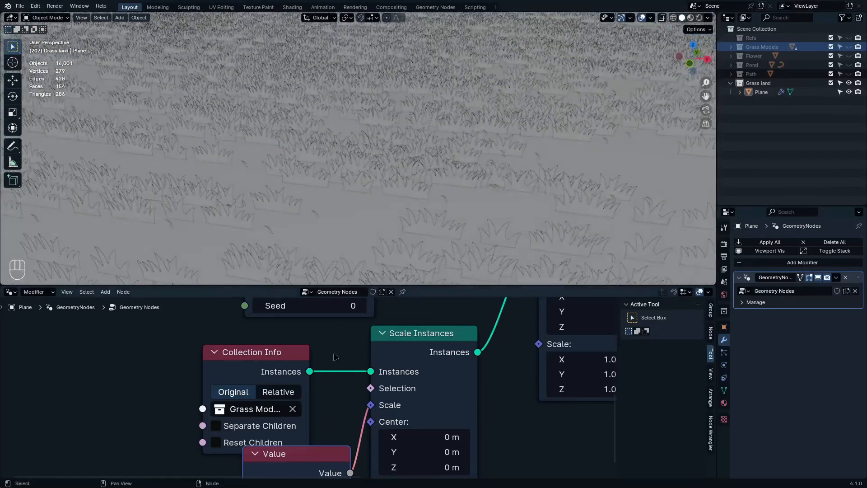
Step: Enable Separate Children and Reset Children on the Collection Info node for the grass models
scroll(334, 391, "up", 3)
middle_click_drag(334, 391, 328, 389)
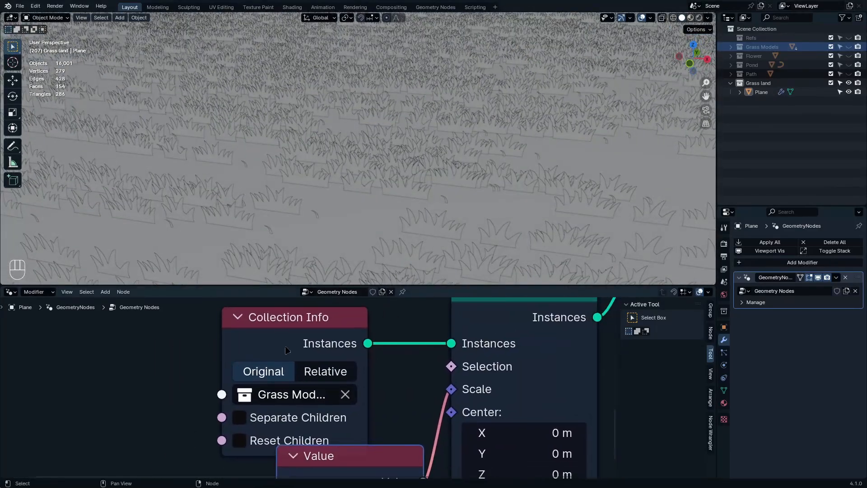
left_click_drag(285, 347, 253, 315)
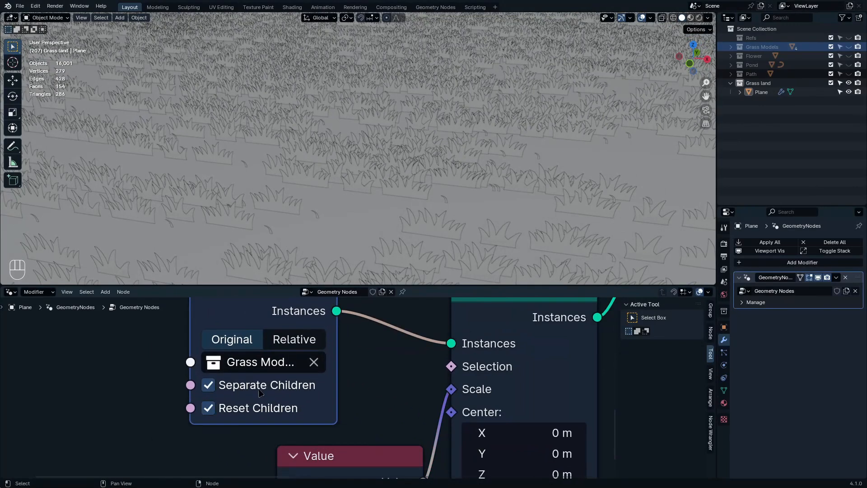
Step: Enable Pick Instance on the grass Instance on Points node and inspect the scattered grass
scroll(249, 373, "down", 3)
middle_click_drag(514, 329, 286, 433)
scroll(287, 433, "down", 4)
middle_click_drag(393, 345, 352, 402)
scroll(351, 406, "up", 4)
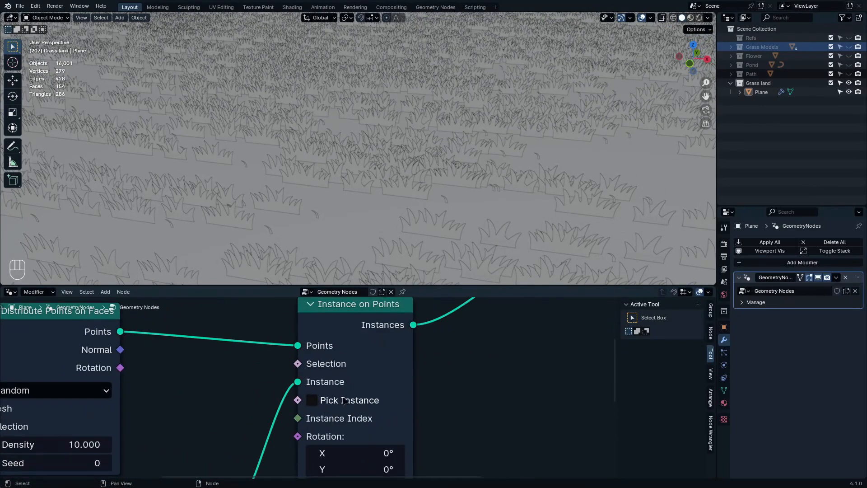
left_click(337, 398)
scroll(476, 201, "down", 4)
middle_click_drag(476, 202, 453, 122, "shift")
scroll(422, 211, "up", 3)
key("ctrl+space")
key("ctrl+space")
scroll(453, 122, "up", 6)
mouse_move(429, 161)
middle_mouse_down()
mouse_move(402, 137)
mouse_move(425, 154)
middle_mouse_up()
key("ctrl+space")
key("ctrl+space")
scroll(435, 340, "down", 8)
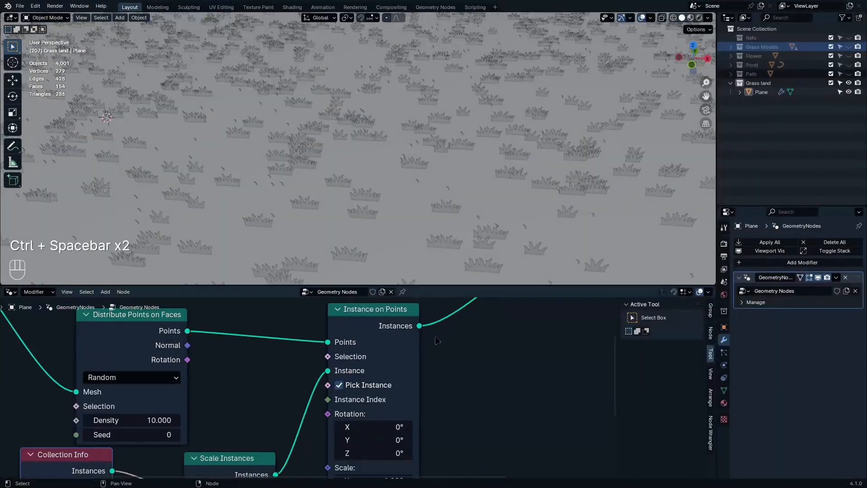
Step: Duplicate Distribute Points on Faces and Instance on Points above the originals and connect Group Input's Geometry to the copied Mesh input
key("ctrl+space")
scroll(459, 293, "down", 5)
scroll(478, 233, "up", 1)
middle_click_drag(478, 232, 527, 370)
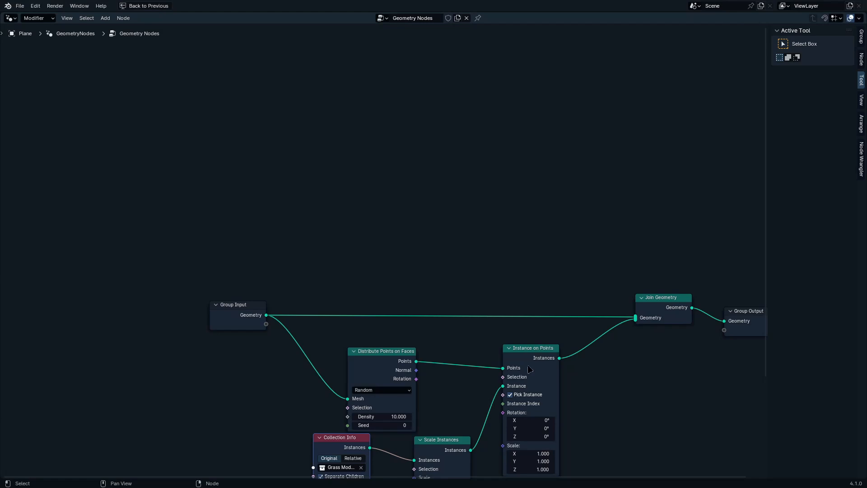
left_click_drag(380, 315, 541, 382)
key("shift+d")
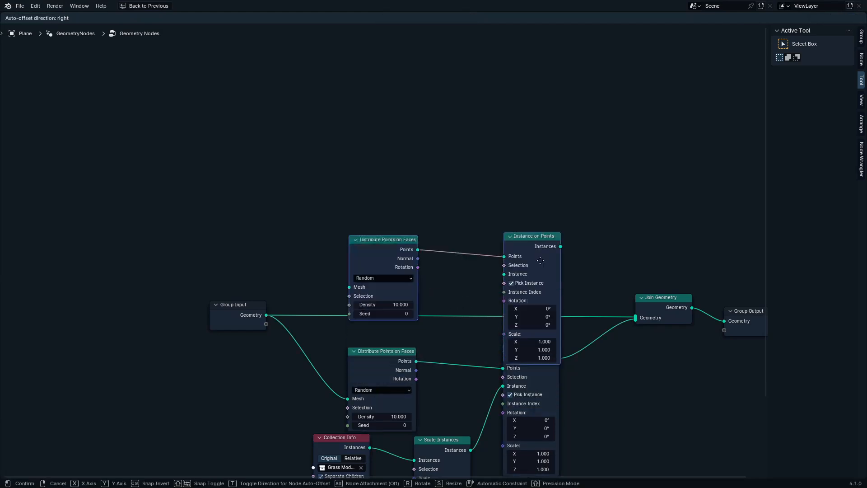
left_click(533, 117)
left_click_drag(266, 315, 273, 314)
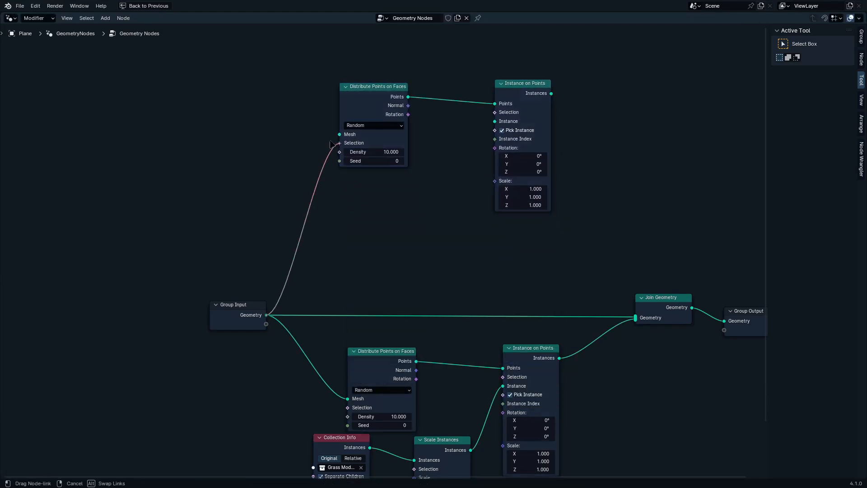
left_click_drag(331, 143, 339, 134)
Step: Duplicate the Collection Info, Value and Scale Instances nodes and set the copied collection to Flower
key("shift+d")
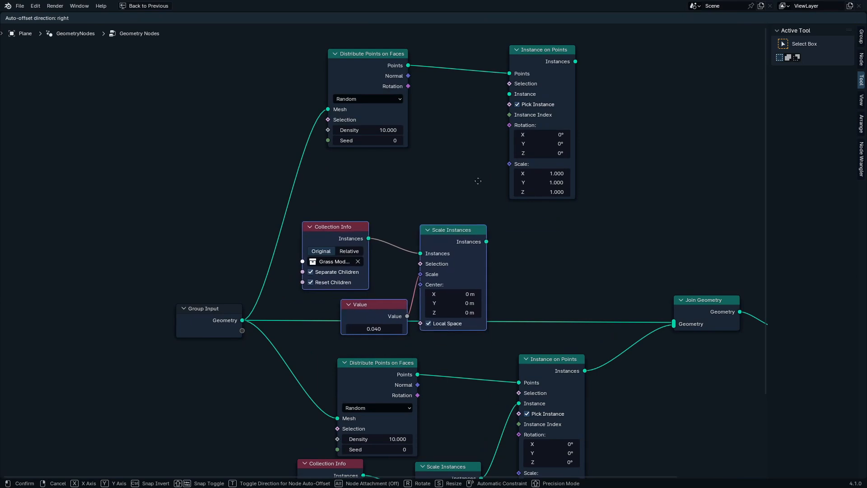
left_click(476, 139)
scroll(364, 193, "up", 3)
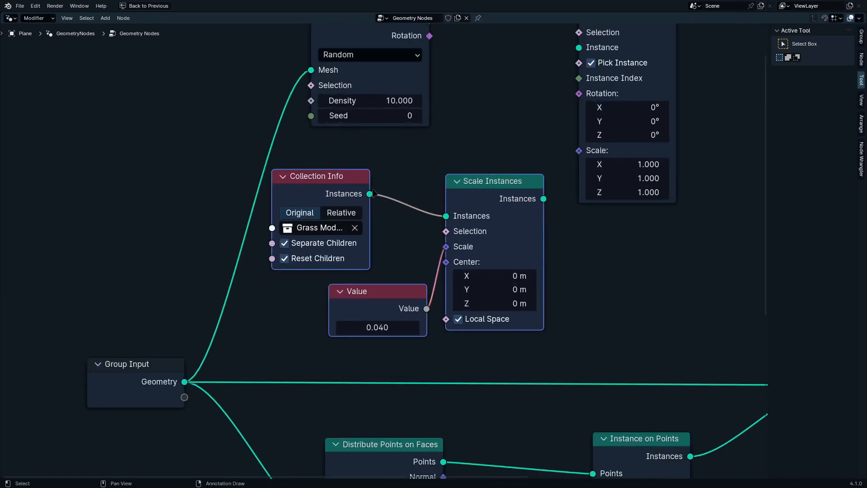
left_click(357, 231)
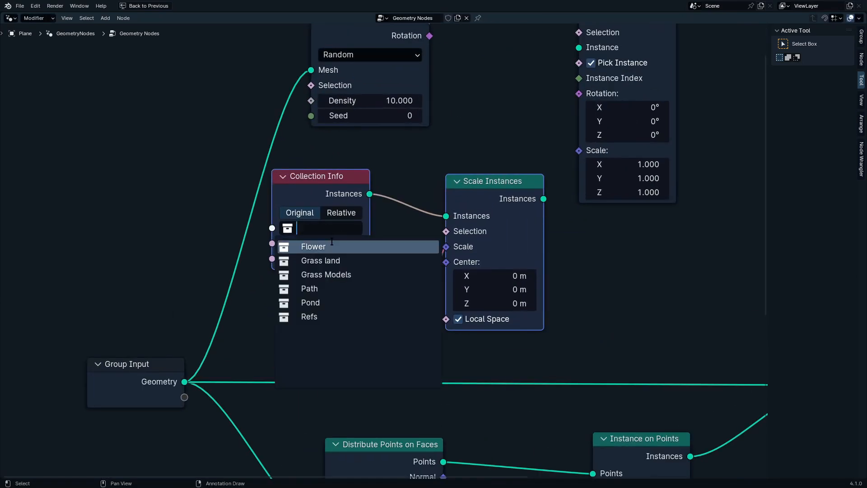
left_click(331, 246)
Step: Link the flower Scale Instances into the copied Instance on Points with Pick Instance off, and connect its output to Join Geometry
middle_click_drag(406, 230, 210, 346)
left_click_drag(347, 315, 387, 205)
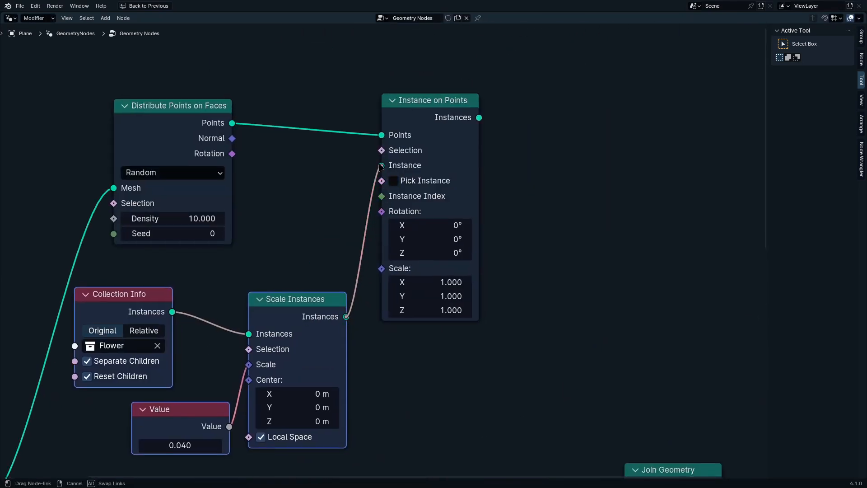
scroll(473, 195, "down", 4)
middle_click_drag(501, 205, 420, 168)
left_click_drag(398, 109, 414, 133)
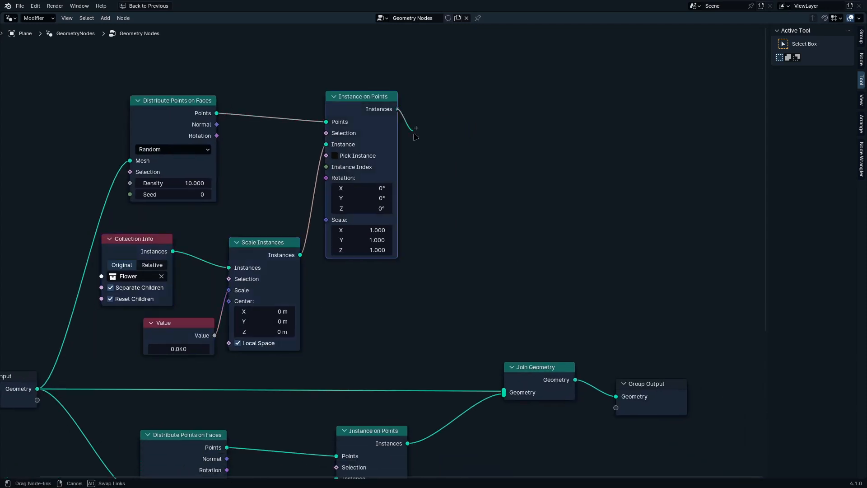
left_click_drag(493, 355, 510, 391)
Step: Inspect the scattered flowers up close to check how they sit relative to the ground plane
key("ctrl+space")
scroll(249, 425, "up", 18)
left_click_drag(184, 406, 207, 408, "shift")
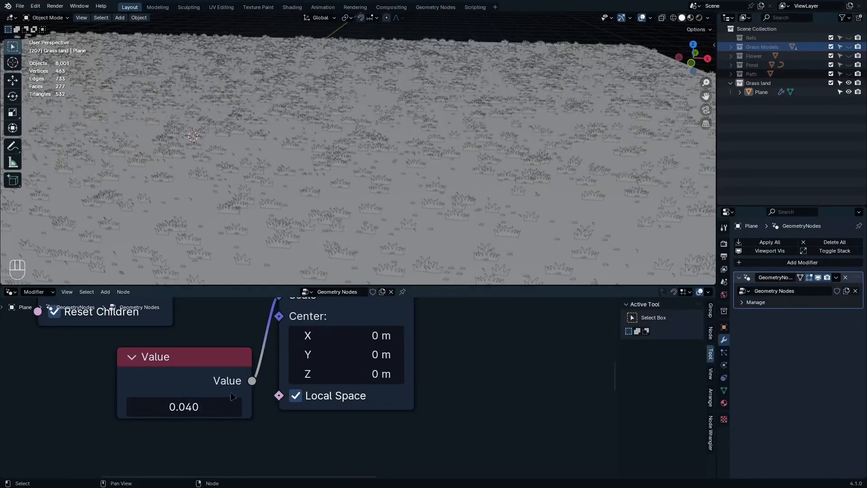
middle_click_drag(334, 208, 385, 164, "shift")
scroll(477, 177, "down", 10)
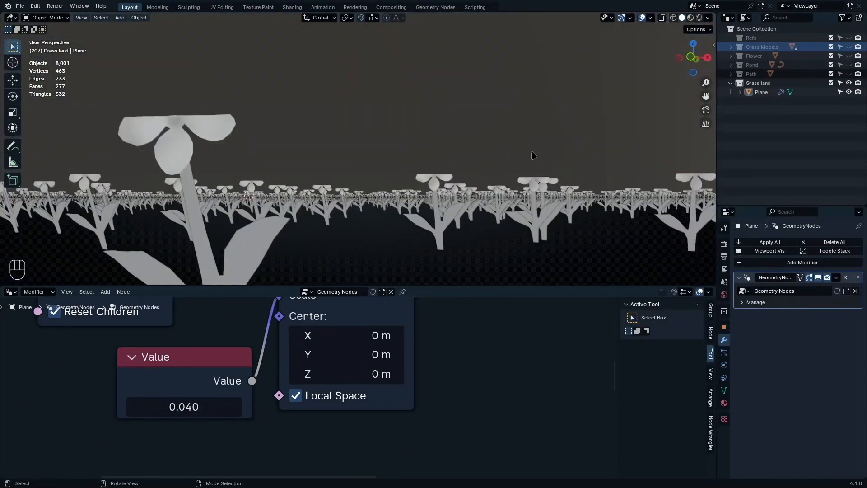
middle_click_drag(531, 107, 532, 121)
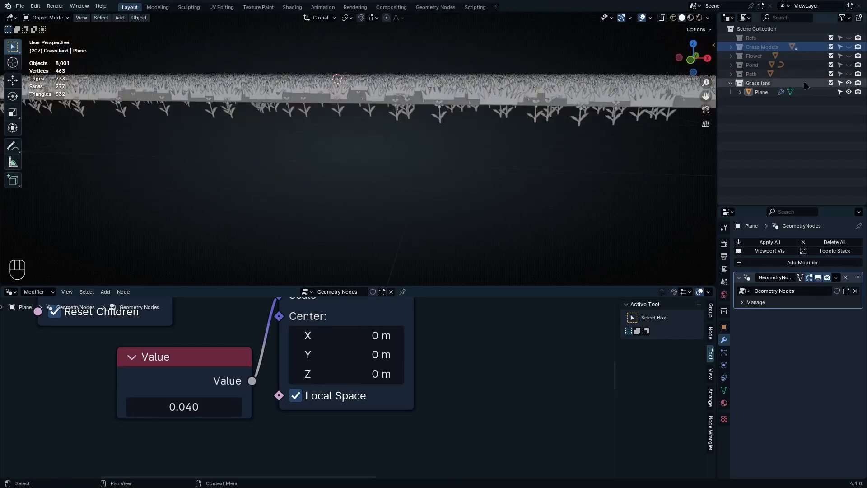
Step: Unhide the Flower collection and open the original flower in Edit Mode with wireframe shading
left_click(848, 56)
middle_click_drag(407, 96, 411, 116, "shift")
left_click(411, 116)
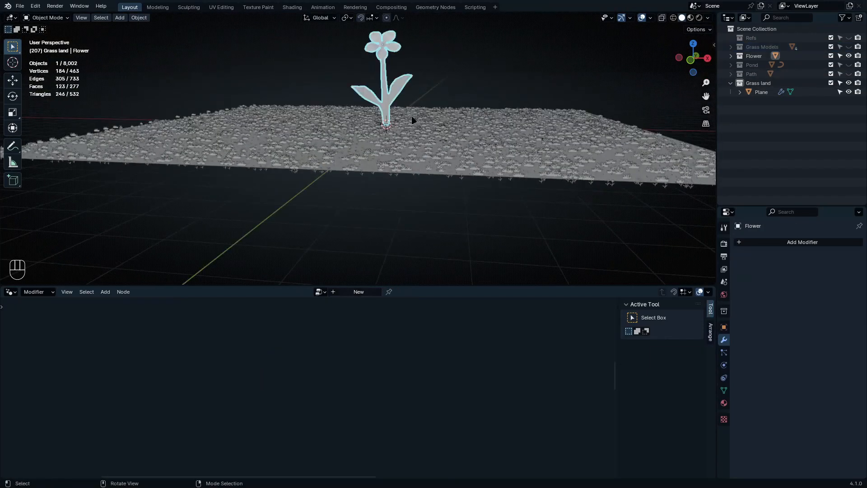
scroll(410, 111, "up", 4)
key("Tab")
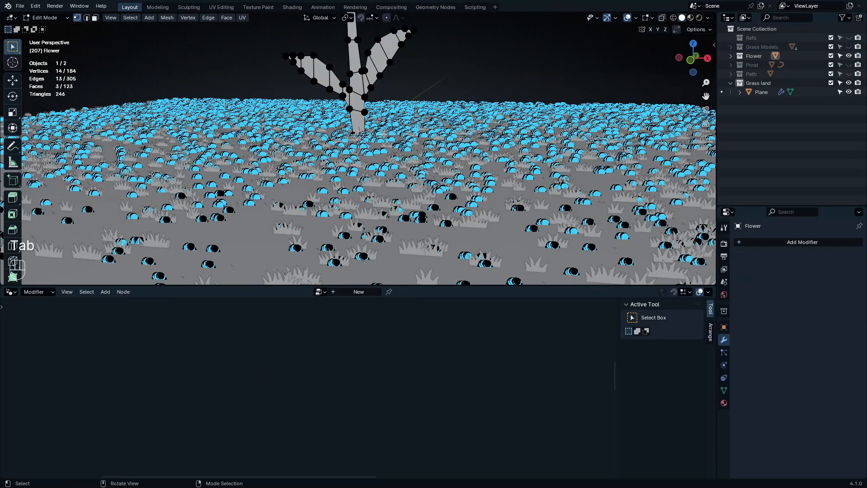
key("shift+z")
Step: Snap the 3D cursor to the two bottom vertices of the flower's stem and return to Object Mode
scroll(438, 194, "up", 4)
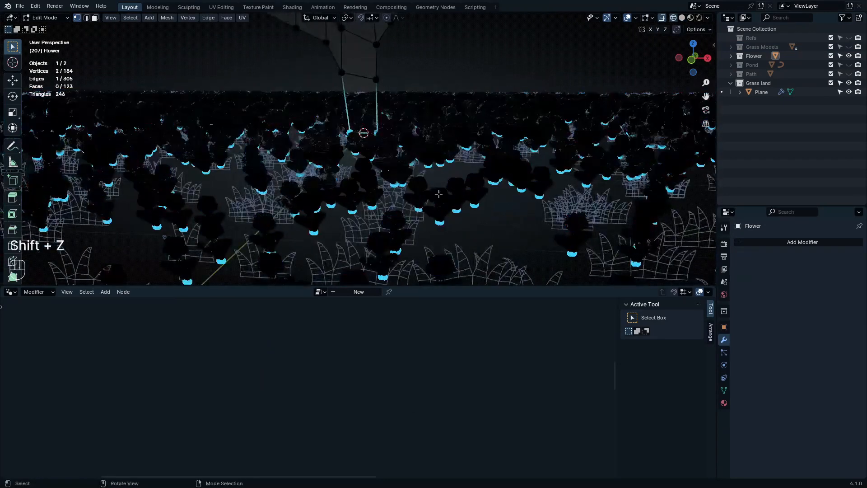
scroll(389, 157, "up", 3)
mouse_move(384, 142)
middle_mouse_down()
mouse_move(401, 165)
mouse_move(389, 153)
middle_mouse_up()
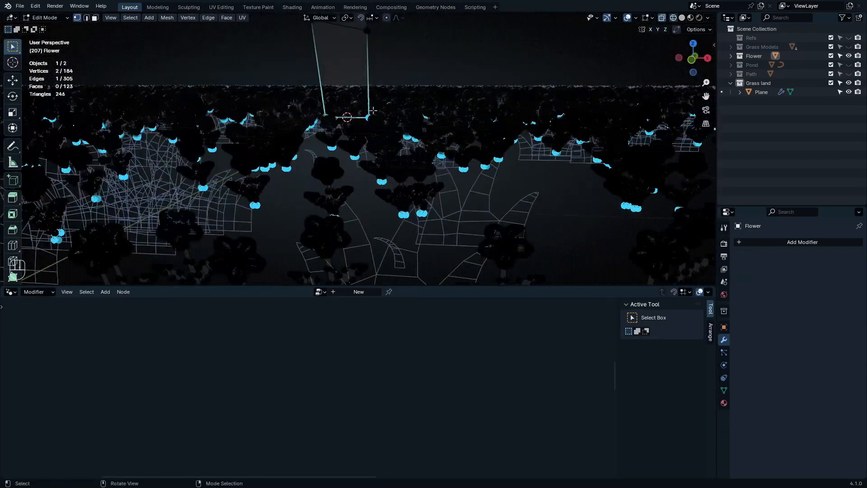
key("shift+s")
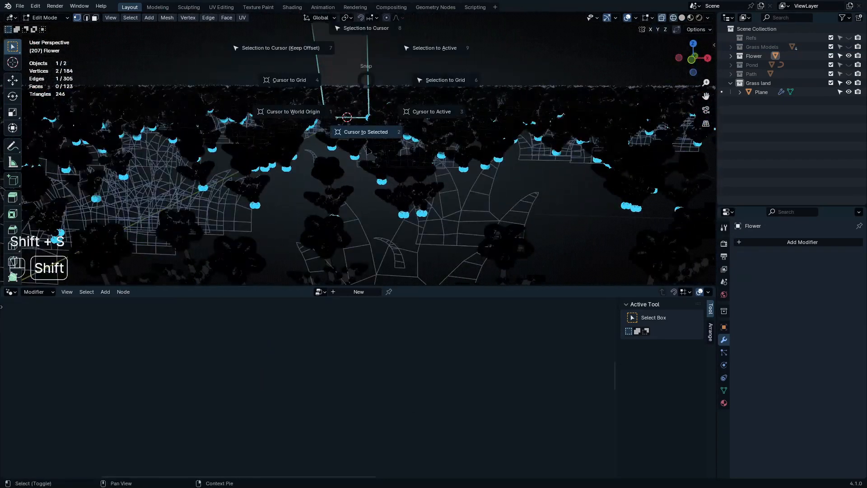
left_click(368, 172)
key("Tab")
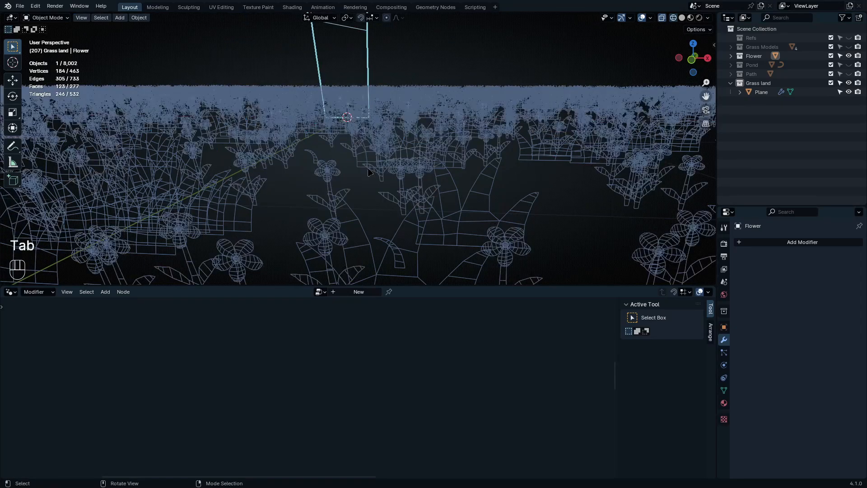
Step: Set the flower's origin to the 3D cursor, restore solid shading and hide the Flower collection
middle_click_drag(368, 172, 373, 194, "shift")
left_click(137, 18)
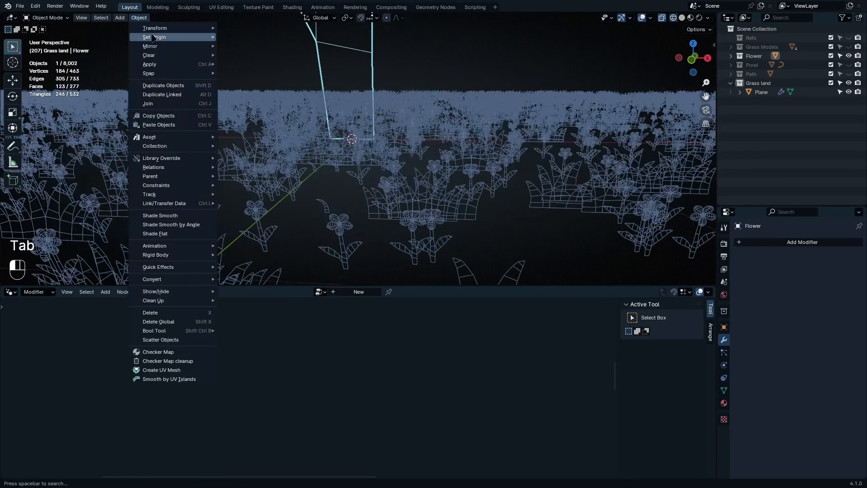
mouse_move(162, 40)
left_click(254, 56)
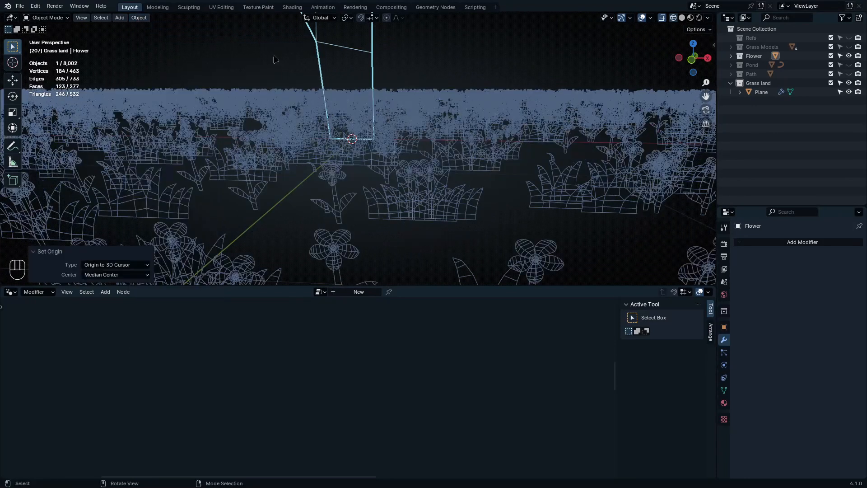
key("shift+z")
middle_click_drag(366, 193, 438, 201)
left_click(848, 55)
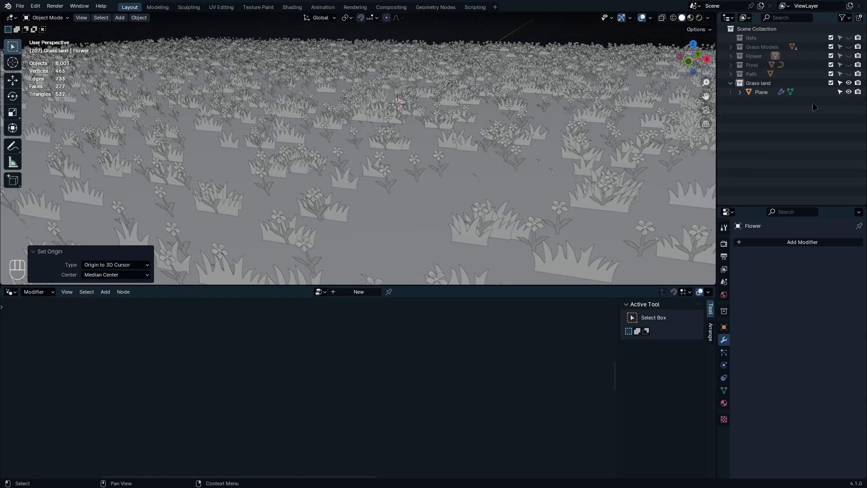
Step: Select the ground plane and set the Value node driving the flower instance scale to 0.070
left_click(761, 93)
scroll(348, 412, "down", 1)
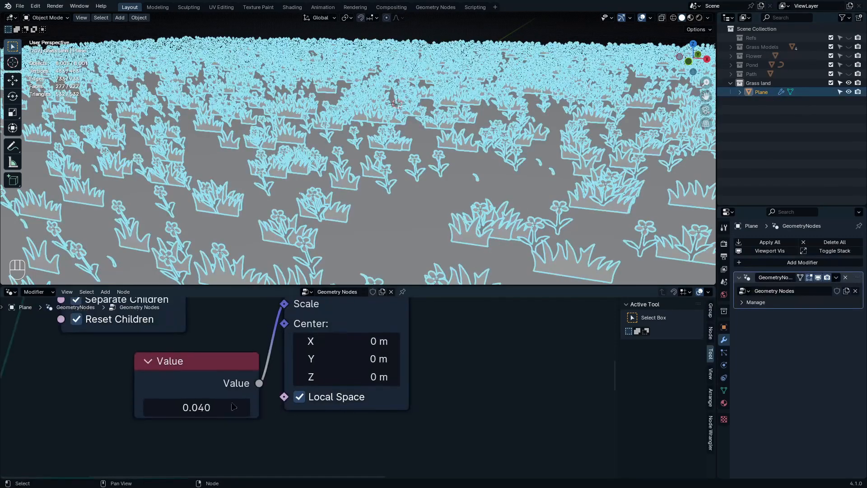
middle_click_drag(478, 232, 484, 239)
mouse_move(483, 240)
middle_mouse_down("shift")
mouse_move(374, 159)
mouse_move(416, 179)
middle_mouse_up("shift")
key("shift+z")
key("shift+z")
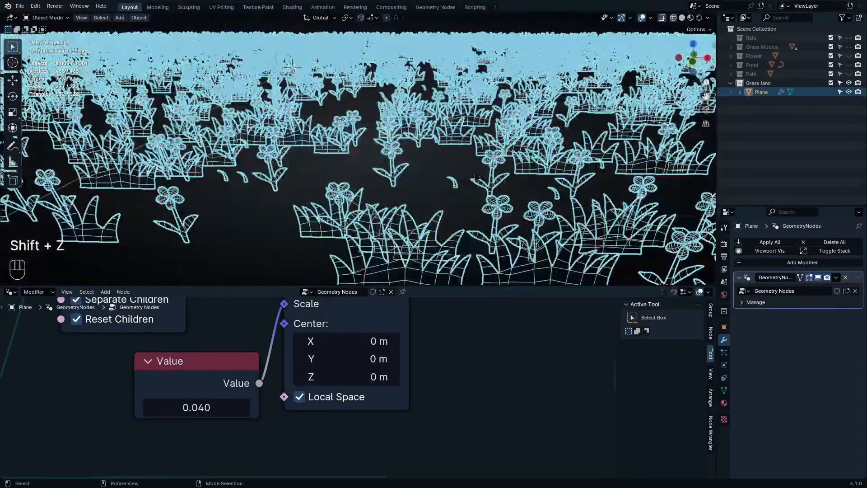
scroll(274, 403, "up", 1)
left_click_drag(190, 409, 204, 408, "shift")
middle_click_drag(316, 155, 261, 197)
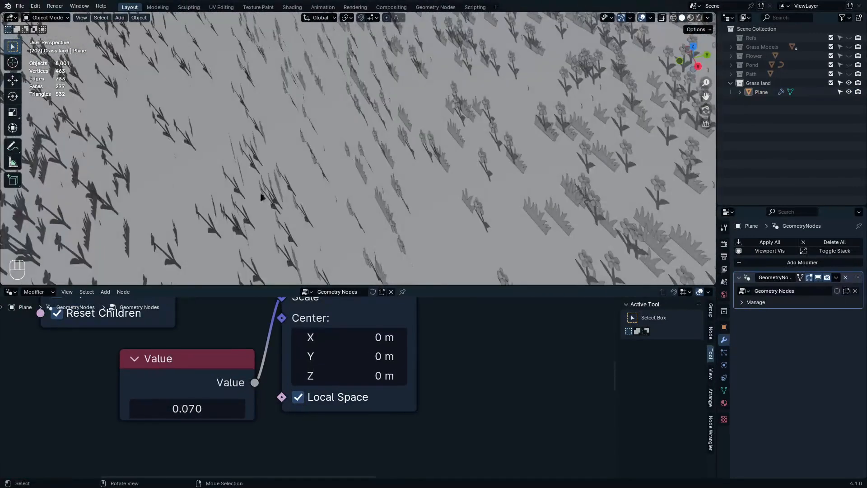
Step: Unhide the Flower collection and apply all transforms to the original flower
left_click(849, 55)
middle_click_drag(541, 94, 379, 233)
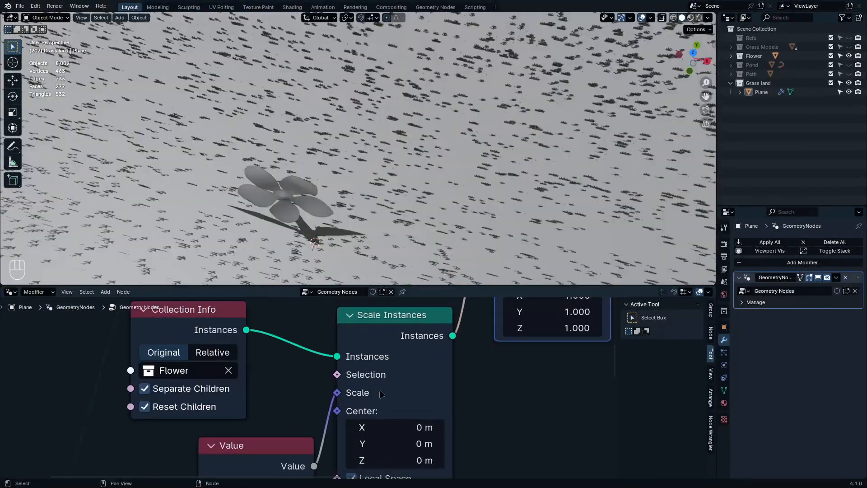
scroll(451, 388, "down", 3)
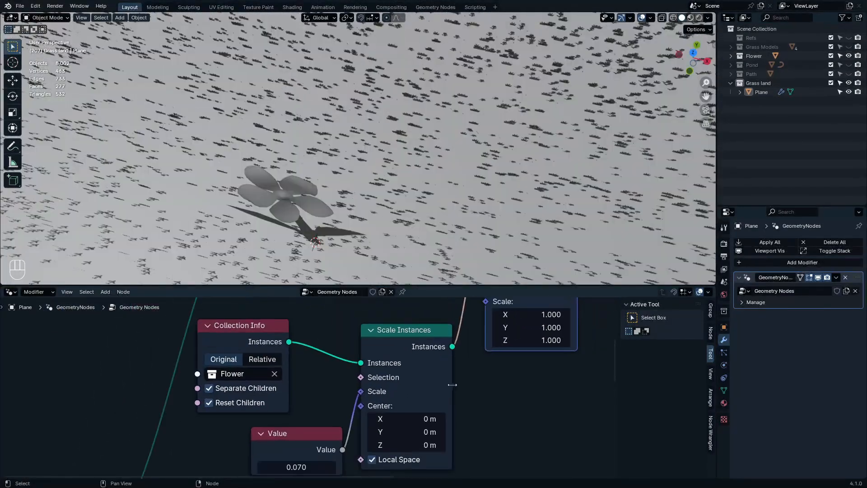
middle_click_drag(488, 349, 332, 467)
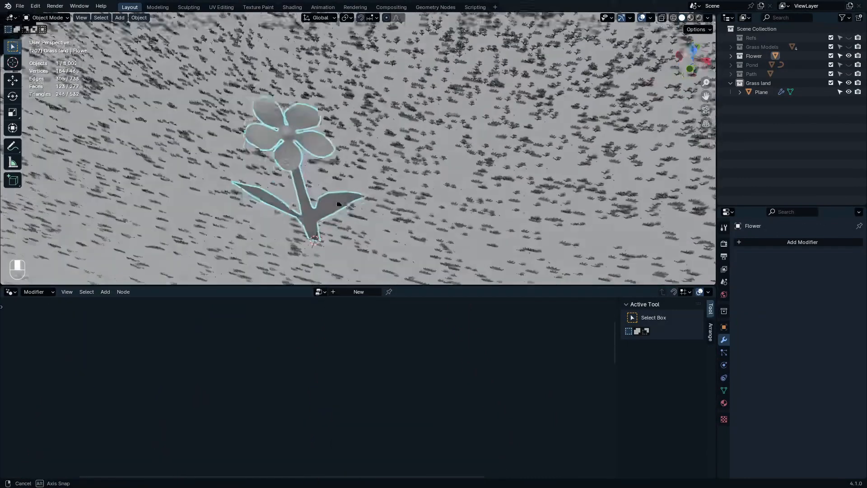
key("ctrl+a")
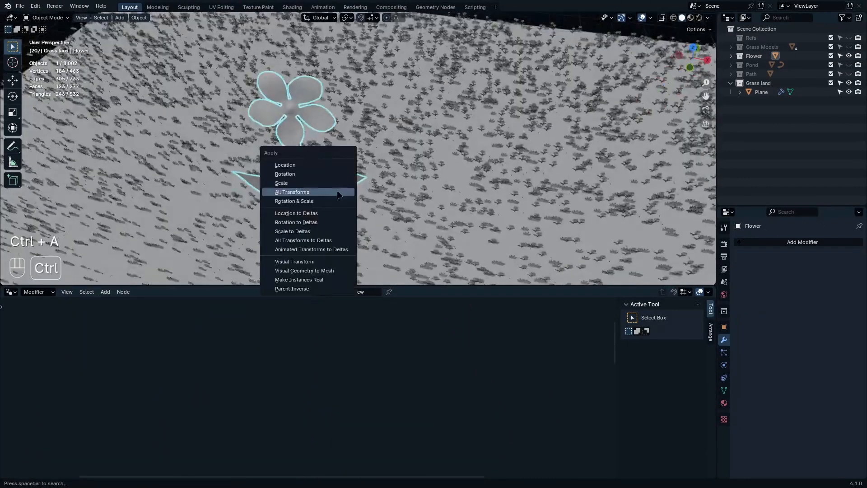
left_click(338, 194)
middle_click_drag(373, 210, 316, 201)
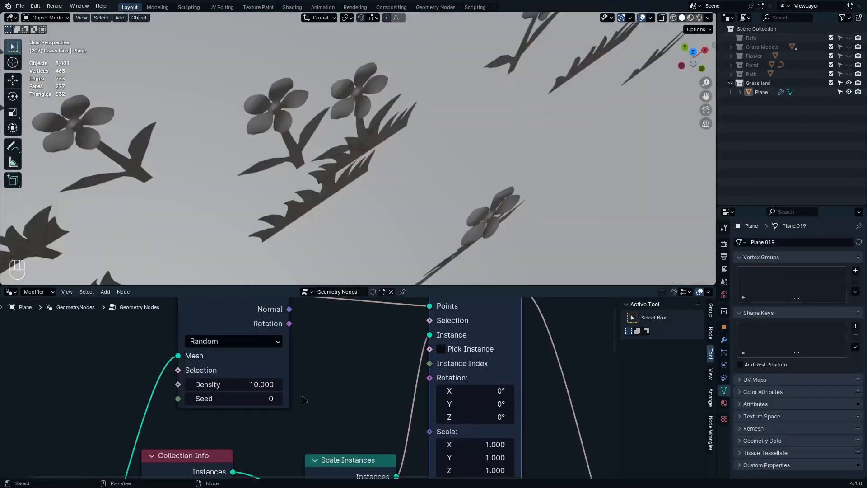
Step: Set the Seed of the flowers' Distribute Points on Faces node to 1 and inspect the new distribution
scroll(292, 402, "down", 2)
scroll(292, 401, "up", 2)
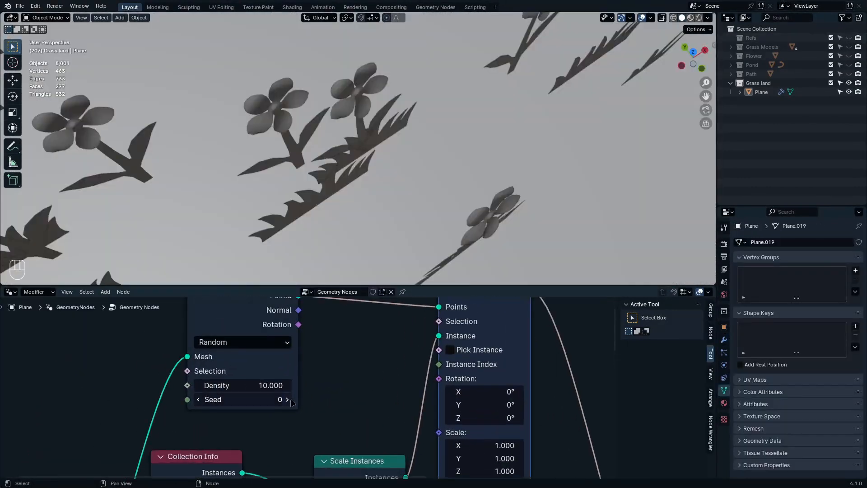
left_click(289, 400)
scroll(395, 209, "down", 3)
middle_click_drag(395, 209, 370, 140)
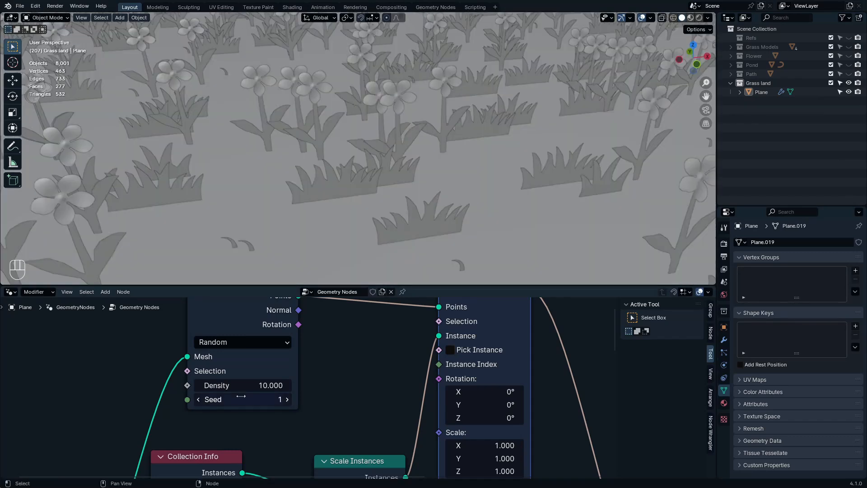
middle_click_drag(245, 395, 284, 398)
scroll(284, 398, "up", 3)
scroll(454, 215, "down", 3)
middle_click_drag(455, 215, 445, 194)
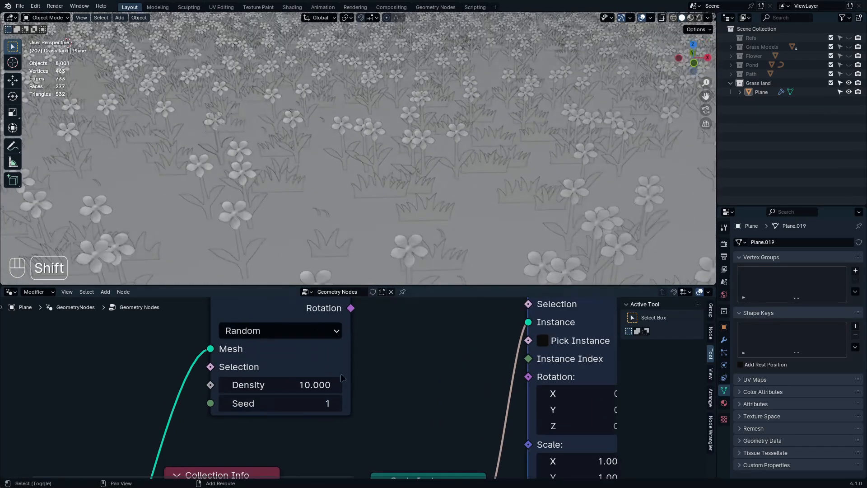
Step: Lower the Density of the flowers' Distribute Points on Faces node and inspect the sparser scatter across the whole plane
left_click_drag(280, 385, 176, 384, "shift")
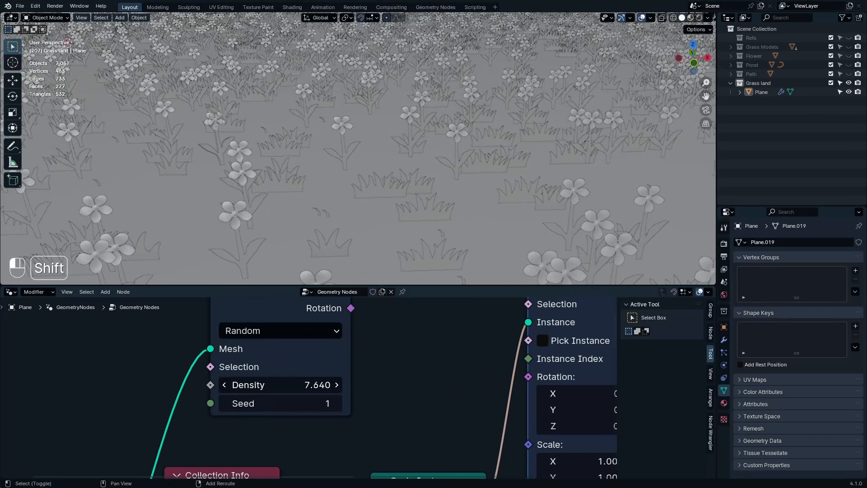
scroll(489, 116, "down", 5)
scroll(488, 115, "up", 4)
middle_click_drag(479, 128, 474, 161)
key("ctrl+space")
scroll(428, 166, "down", 6)
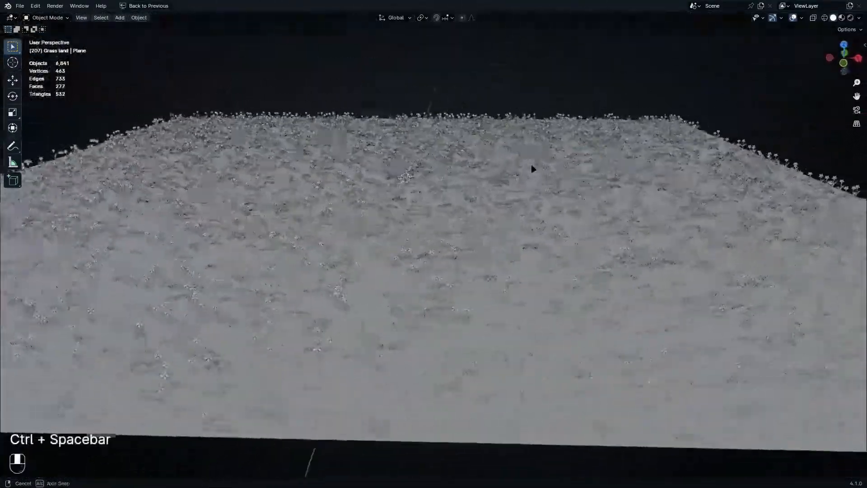
middle_click_drag(533, 168, 536, 167)
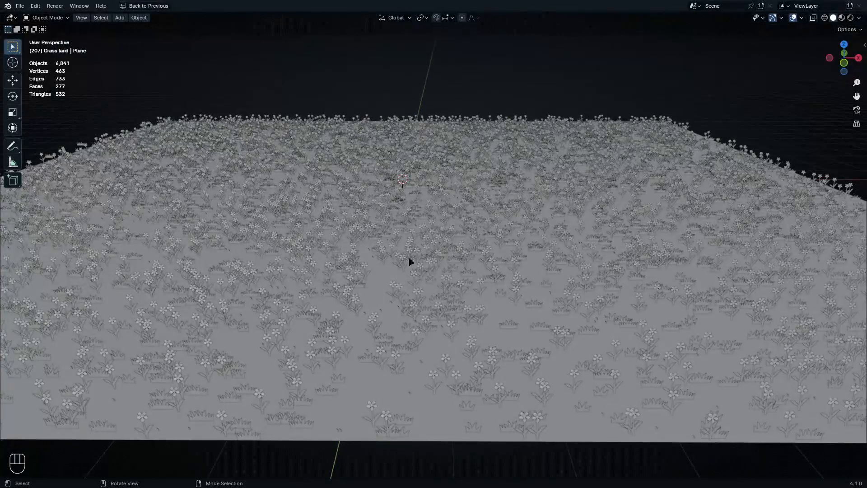
Step: Sketch a winding annotation across the grassland plane to plan the course of the stone path
left_click(13, 146)
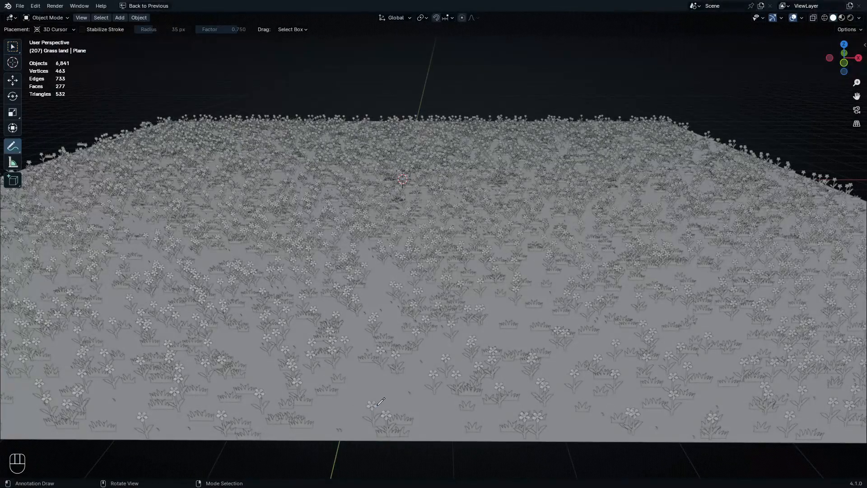
left_click_drag(371, 411, 398, 275)
key("shift+z")
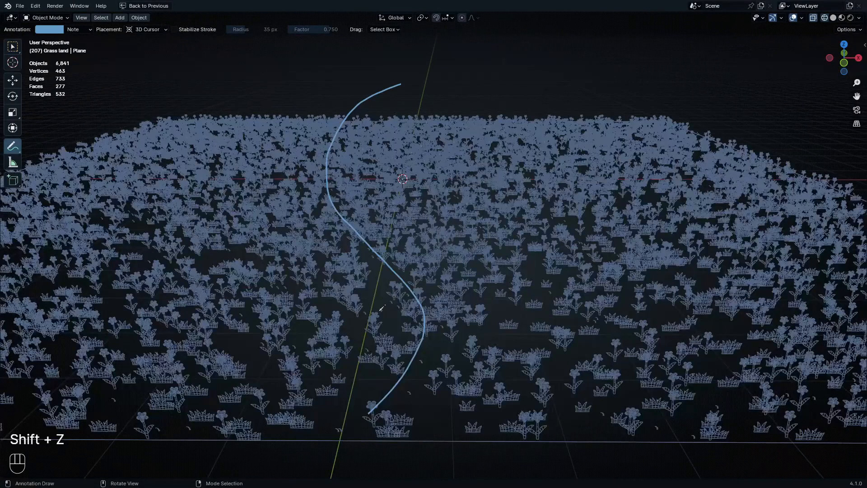
key("shift+z")
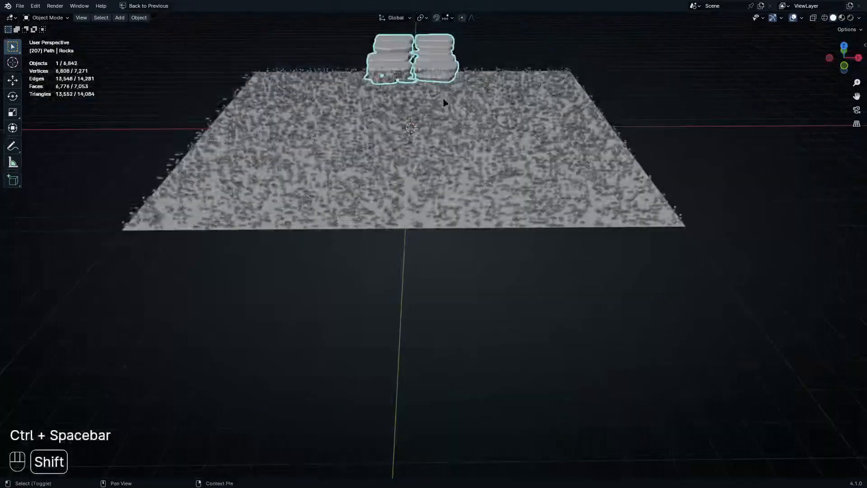
Step: Add an Array modifier to the Rocks object with Relative Offset factors of X 0 and Y 1
middle_click_drag(445, 103, 485, 164)
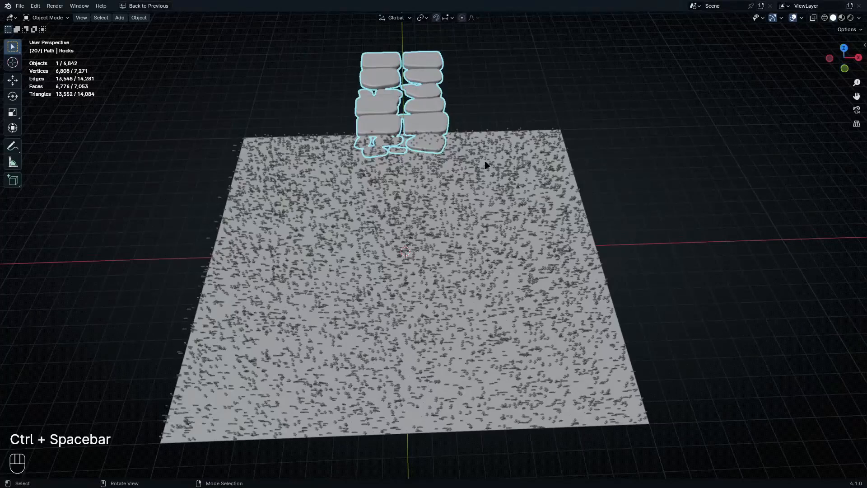
key("ctrl")
key("ctrl+space")
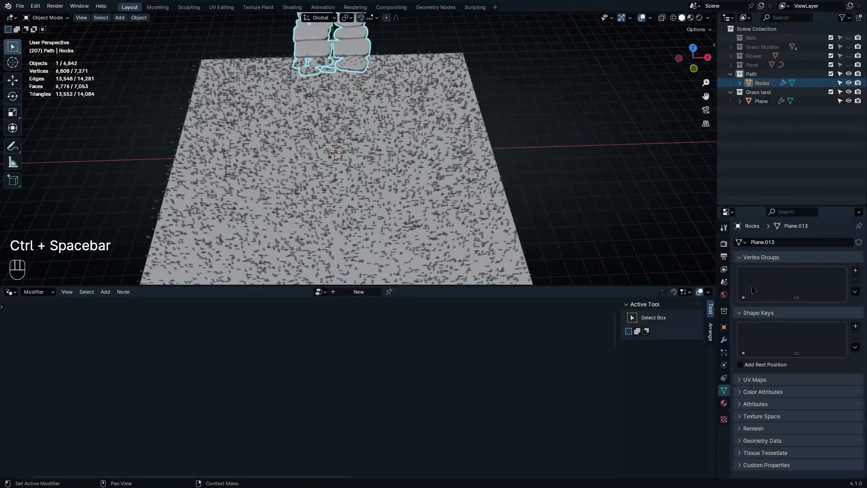
left_click(725, 340)
left_click(802, 263)
left_click(761, 365)
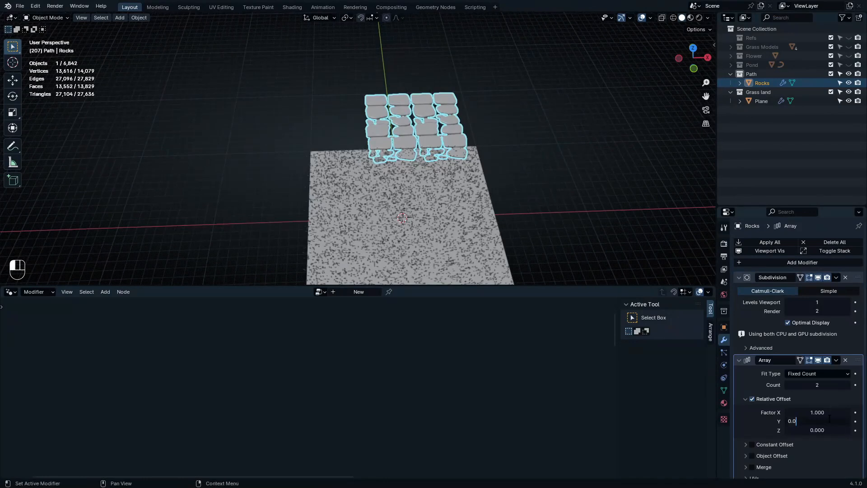
key("Return")
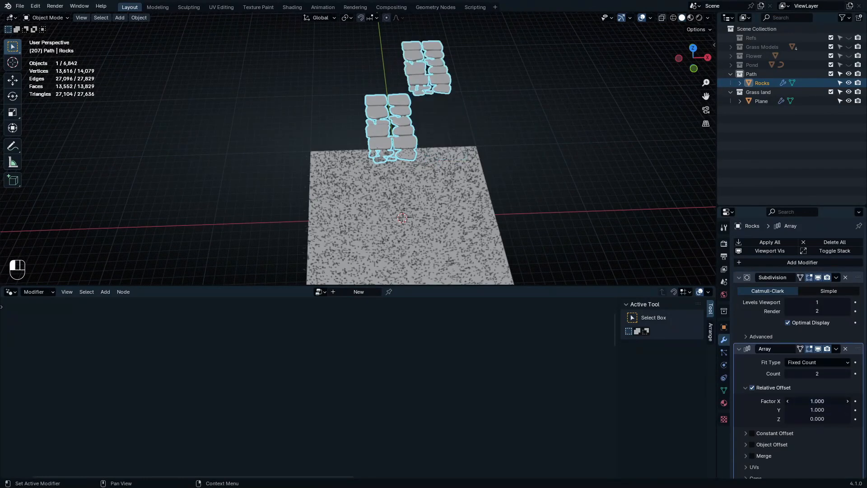
left_click(821, 401)
type("0")
key("Return")
Step: Increase the Array modifier's Count to extend the rocks into a long straight stone path
left_click_drag(844, 375, 862, 375)
scroll(387, 120, "down", 8)
scroll(412, 155, "up", 6)
middle_click_drag(407, 100, 451, 217, "shift")
left_click(392, 178)
key("ctrl+space")
left_click(463, 232)
Step: Snap the 3D cursor to the rocks and try to add a scaled lattice there
key("shift+s")
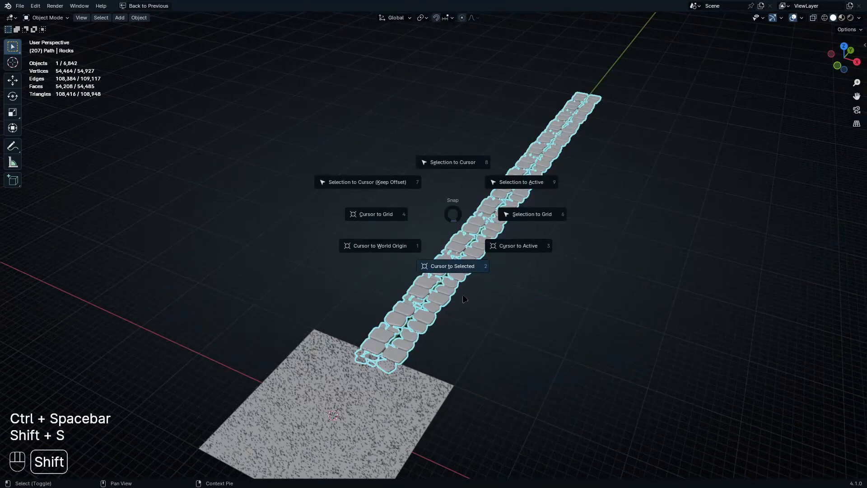
left_click(464, 300)
left_click(483, 334)
key("shift+a")
mouse_move(362, 176)
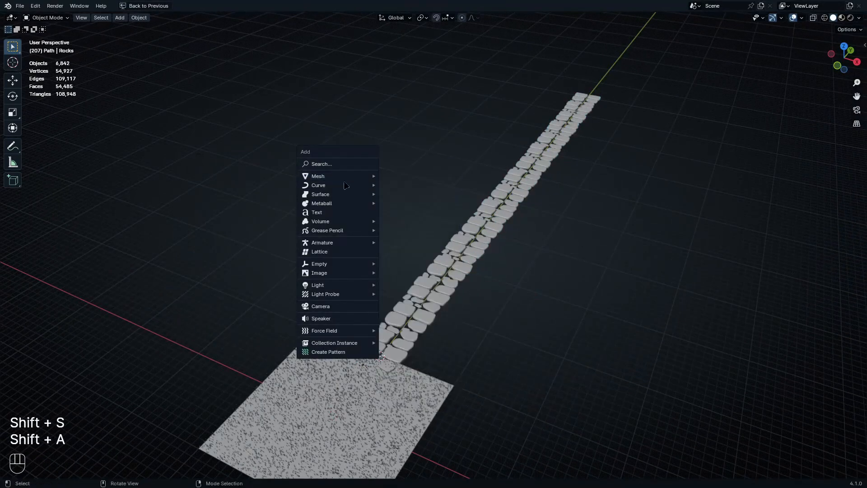
left_click(320, 252)
middle_click_drag(319, 252, 466, 289)
key("s")
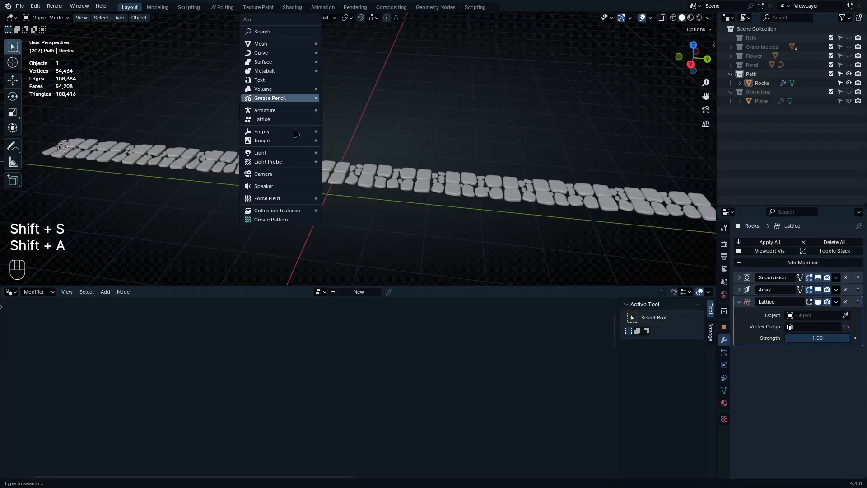
Step: Add a lattice for the stone path and move it about 6.63 m along Y to the path's middle
mouse_move(294, 170)
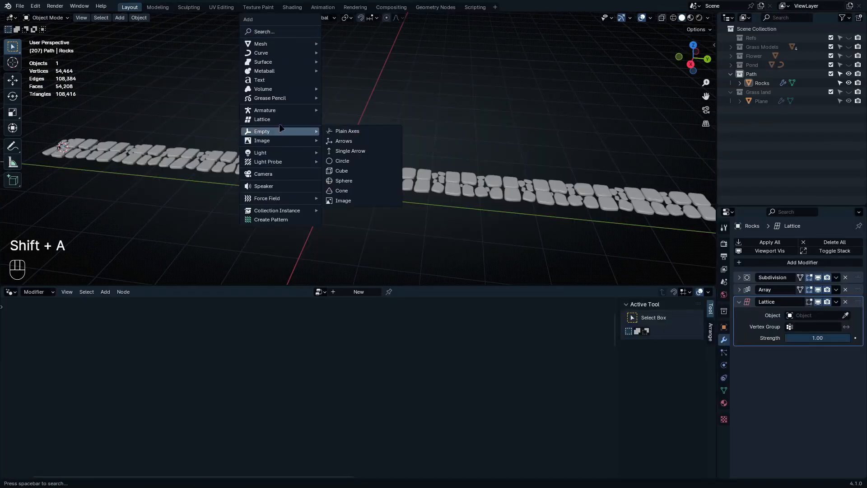
left_click(262, 120)
key("KP_1")
key("KP_3")
scroll(320, 199, "up", 3)
key("ctrl+space")
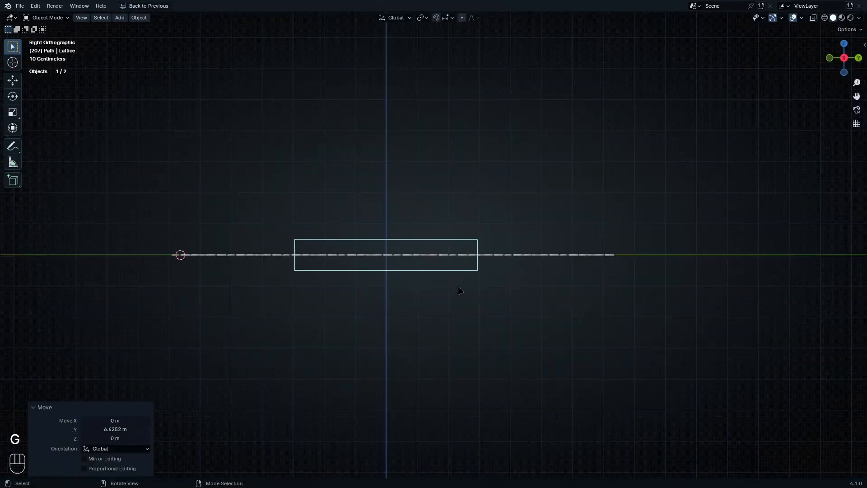
Step: Stretch the lattice along Y until it encloses the full length of the stone path
key("s")
key("y")
left_click(593, 277)
middle_click_drag(284, 284, 372, 331)
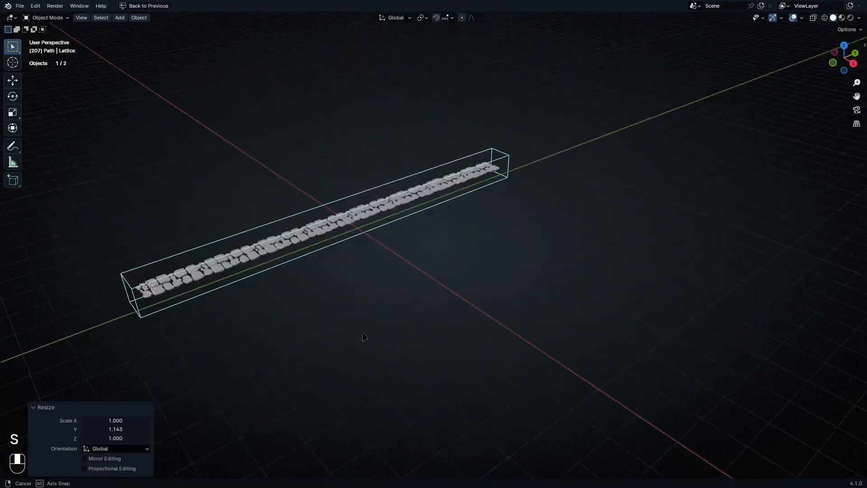
key("shift+z")
key("shift+z")
key("ctrl+space")
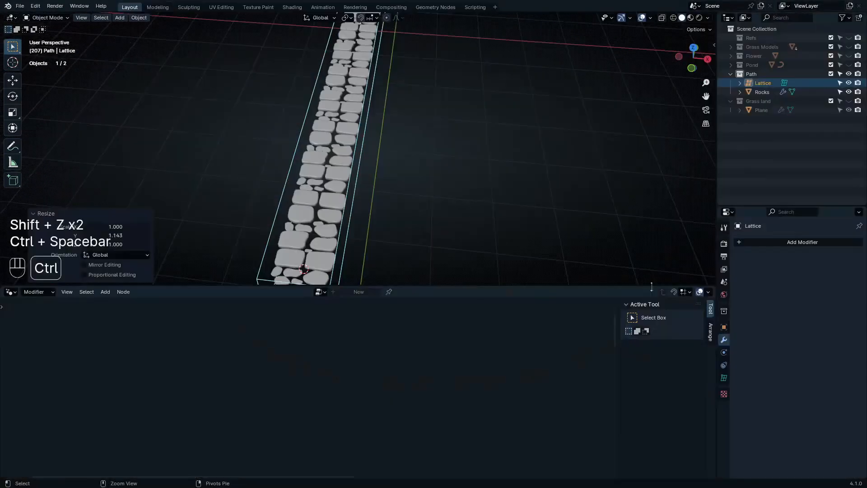
Step: Raise the lattice's resolution along its length and set Lattice as the Object of the Rocks' Lattice modifier
left_click(724, 378)
left_click(807, 279)
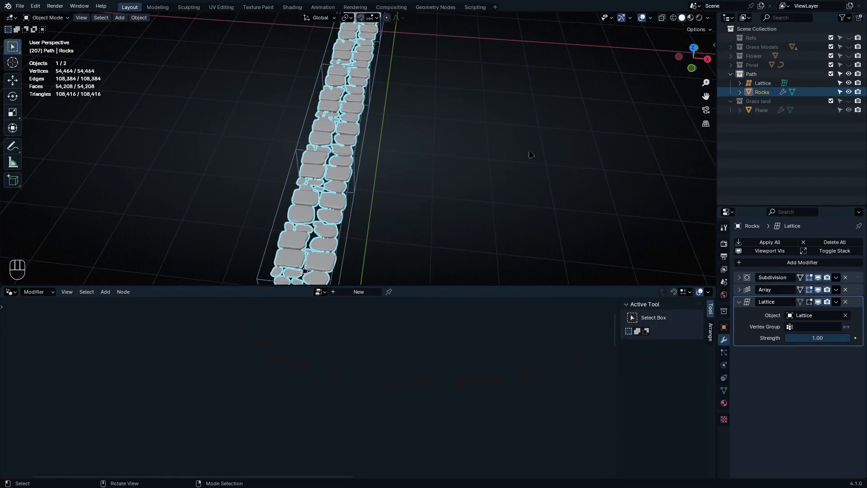
mouse_move(483, 158)
middle_mouse_down()
mouse_move(406, 122)
mouse_move(483, 155)
middle_mouse_up()
Step: Show the Grass land collection and set viewport Cavity to Both, with World Space ridge 1.932, valley 2.500 and Screen Space ridge 1.433, valley 2.000
key("ctrl+space")
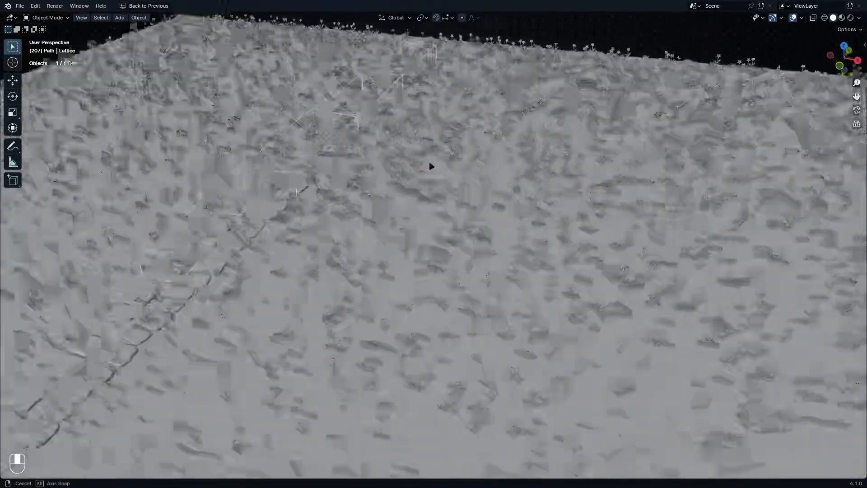
mouse_move(430, 165)
middle_mouse_down()
mouse_move(441, 194)
mouse_move(422, 161)
middle_mouse_up()
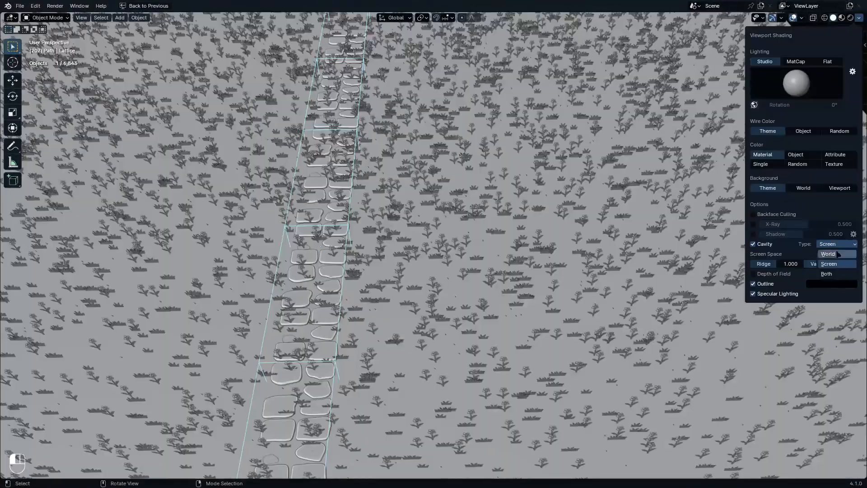
left_click_drag(776, 266, 809, 266)
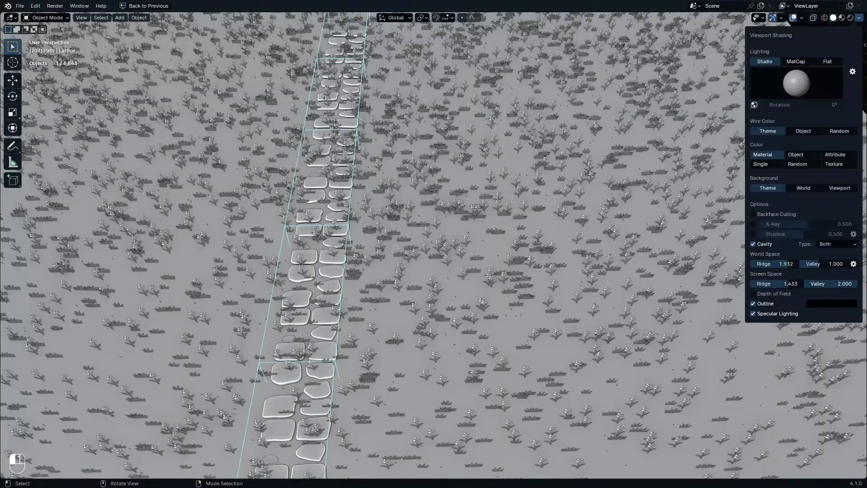
left_click_drag(836, 261, 857, 261)
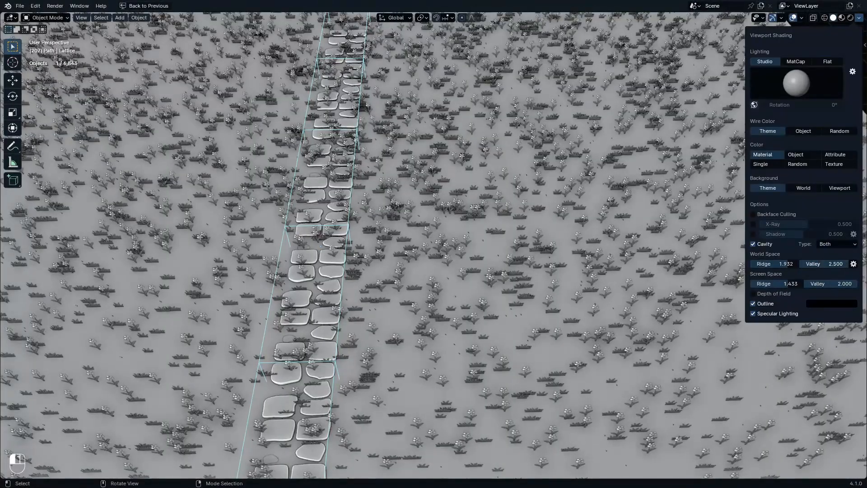
Step: In the lattice's edit mode, move the far-end control points about 0.92 m in X and 1.12 m in Y with proportional editing enabled
key("KP_7")
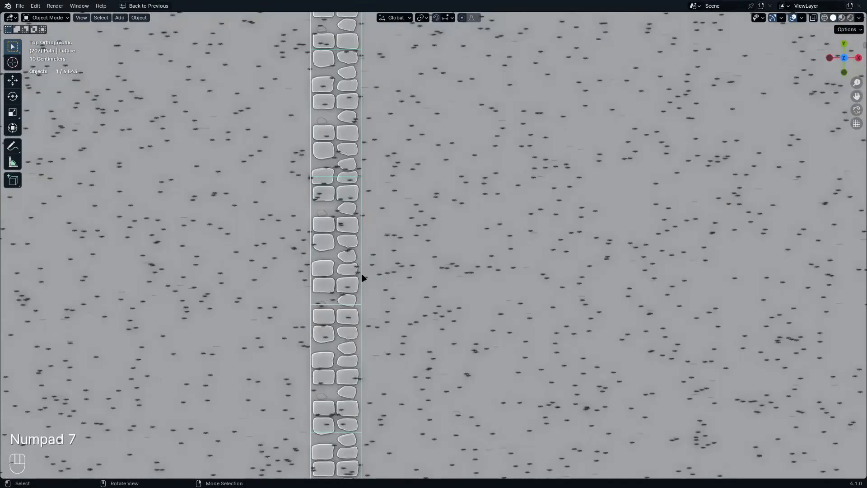
key("Tab")
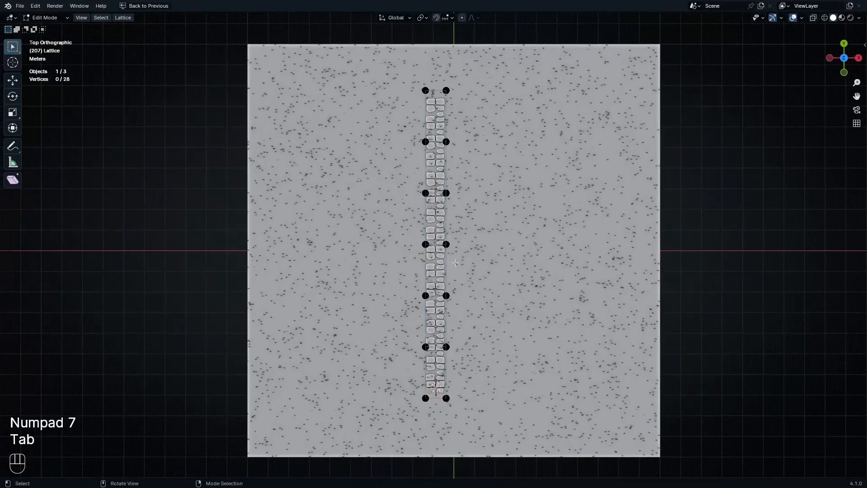
left_click_drag(392, 81, 457, 101)
key("shift+z")
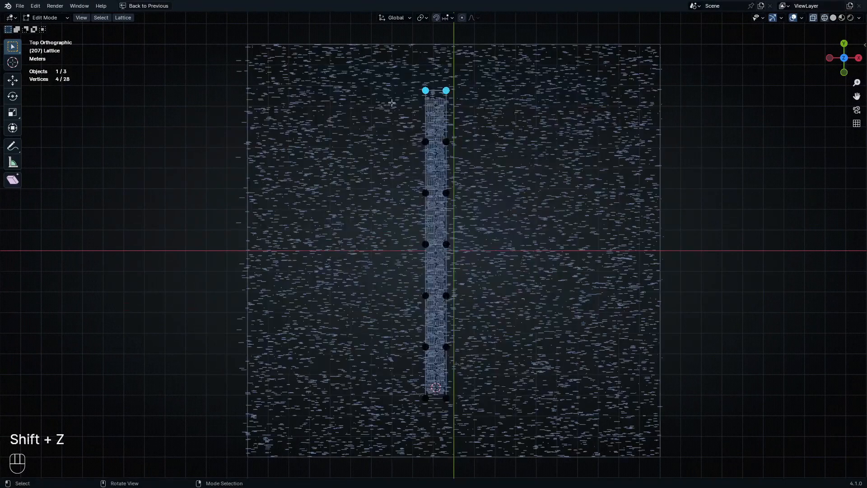
key("shift+z")
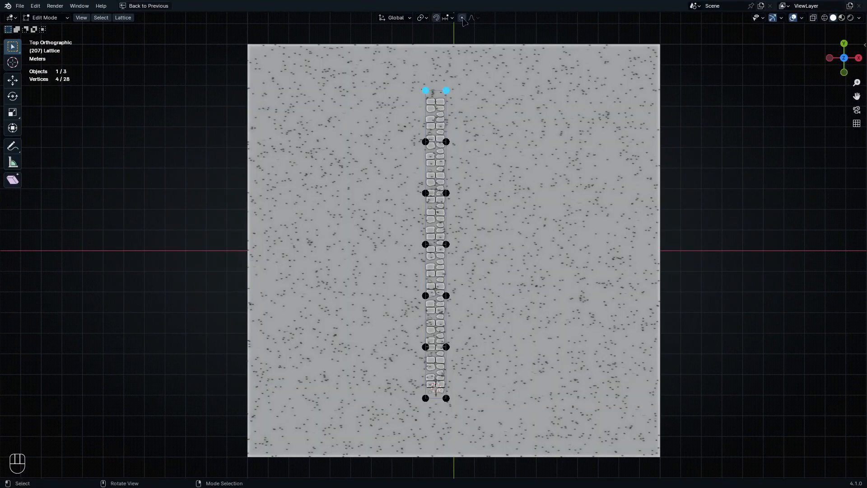
key("g")
left_click(452, 173)
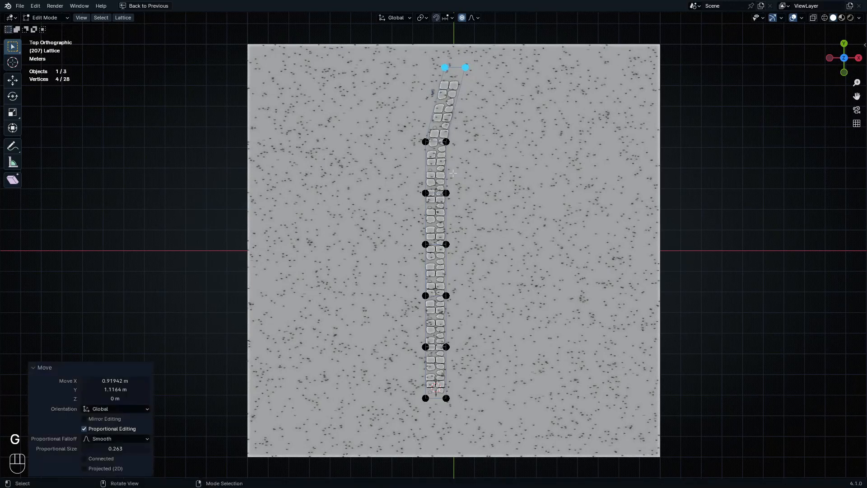
Step: Move the third row of lattice control points from the far end in the positive X direction to bend the path
left_click_drag(397, 186, 457, 198)
key("g")
key("g")
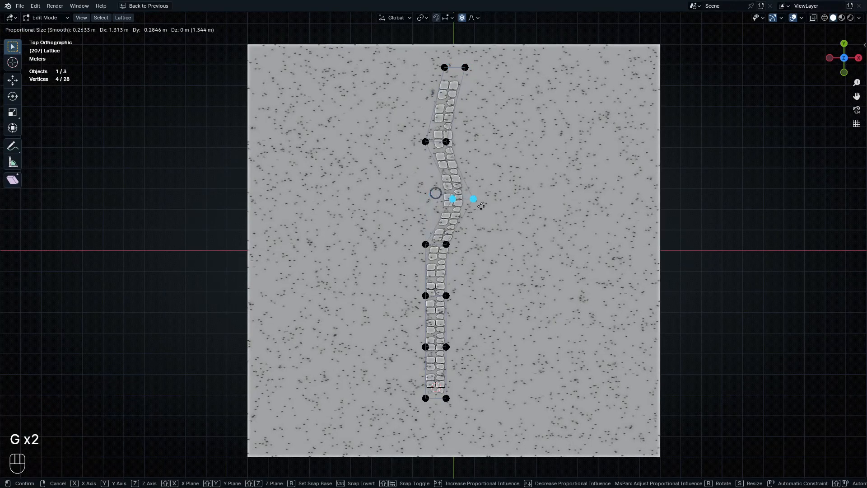
left_click(498, 206)
Step: Shift the far-end lattice points about 0.04 m in X and 0.02 m in Y with a proportional size of 1.772
left_click_drag(425, 51, 496, 86)
key("shift+z")
key("shift+z")
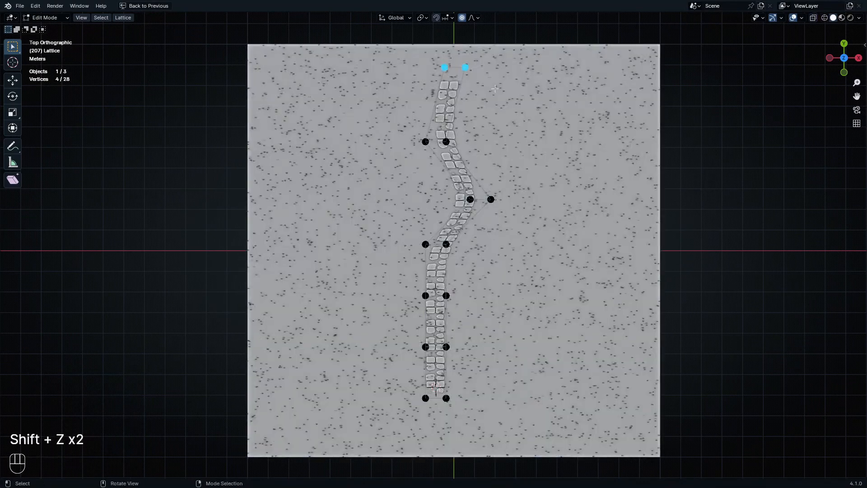
key("g")
key("shift+z")
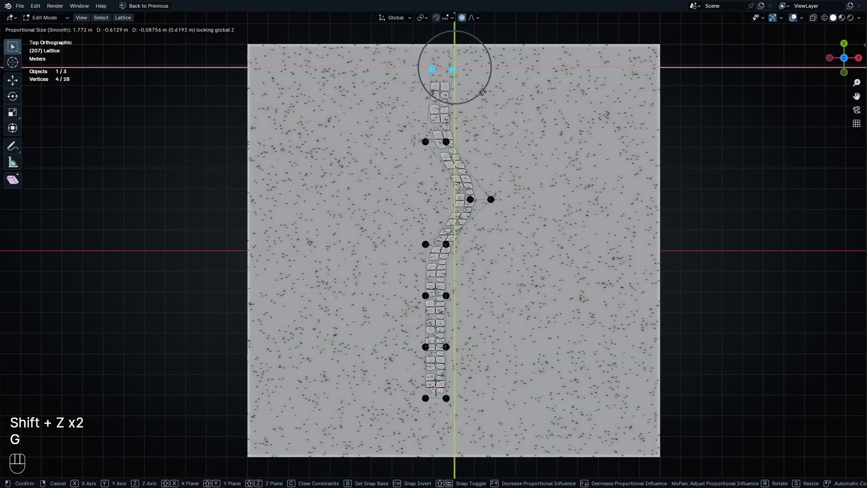
left_click(490, 140)
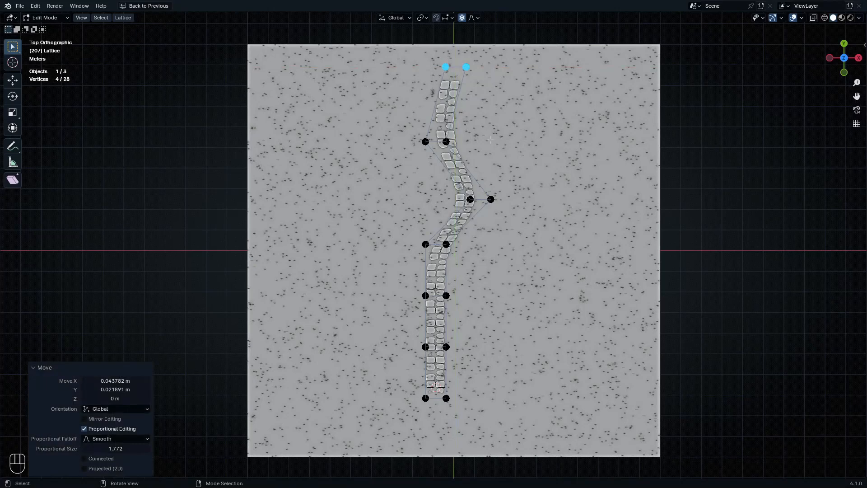
middle_click_drag(489, 140, 523, 149)
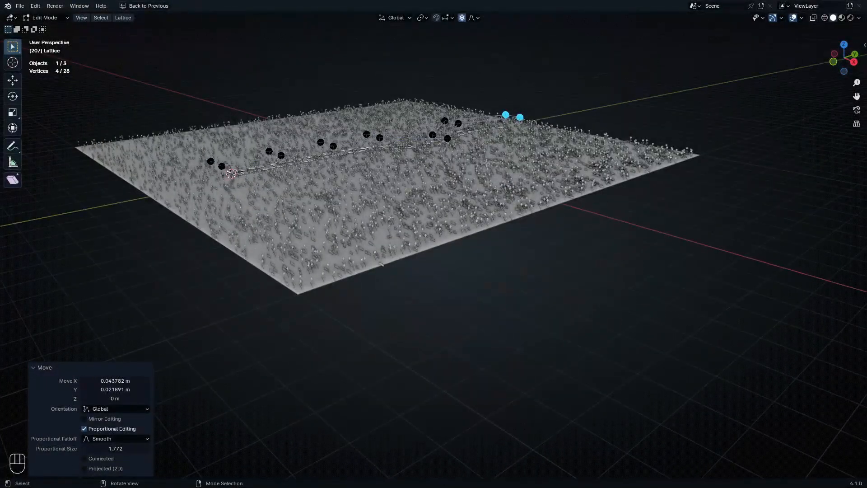
Step: Move the far-end lattice points about -1.73 m in X with proportional size 5.560, rotate them, and leave edit mode to inspect the path
key("KP_7")
middle_click_drag(441, 257, 464, 182, "shift")
key("r")
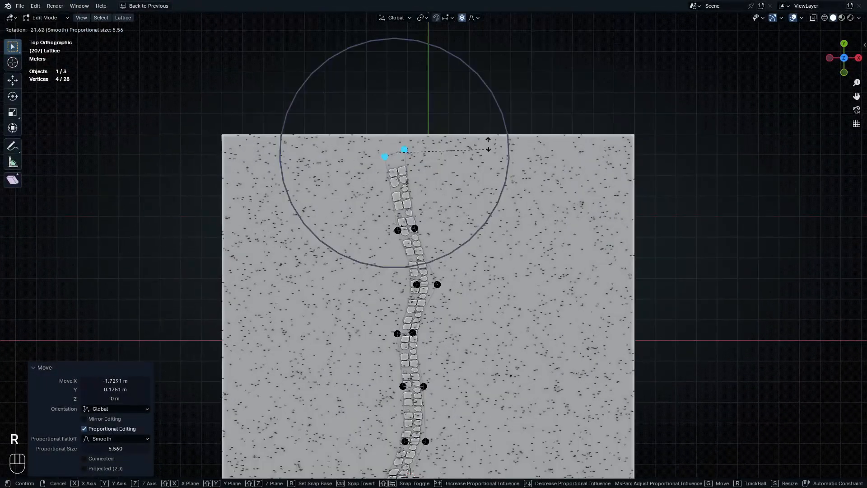
right_click(489, 154)
key("Tab")
key("shift+z")
key("shift+z")
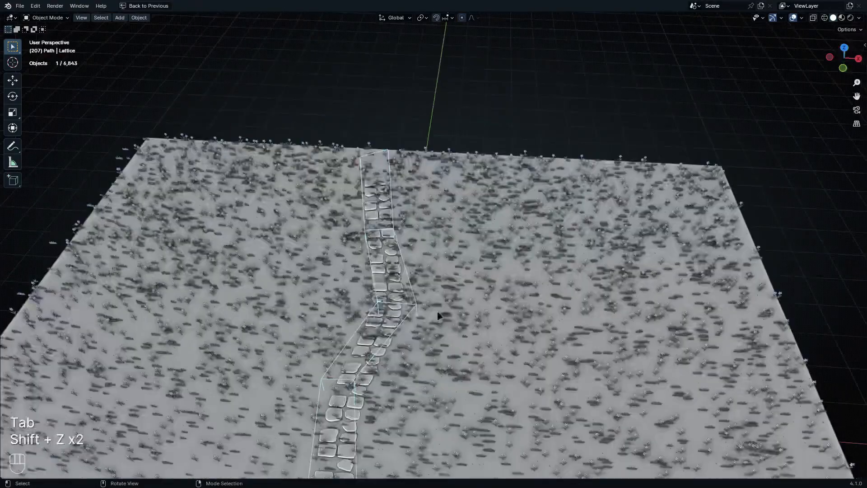
middle_click_drag(441, 313, 398, 342)
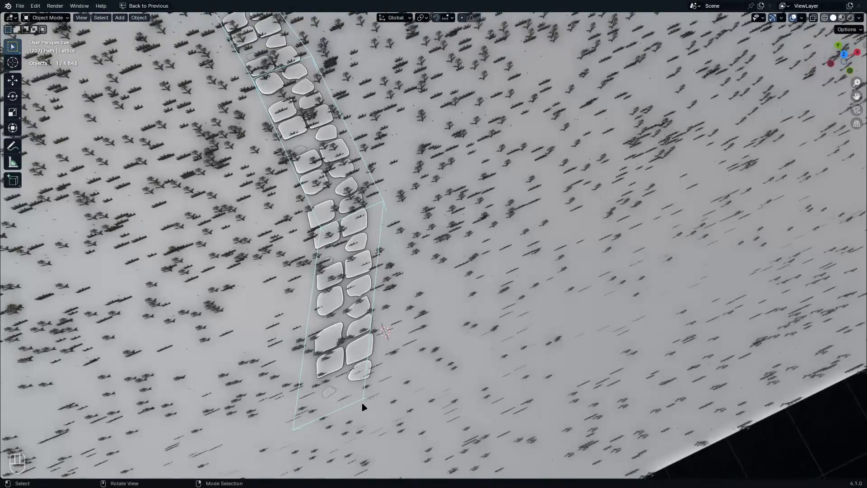
Step: In the lattice's edit mode, raise the selected end points about 0.03 m in Z with a proportional size of 5.560
key("KP_7")
key("shift+z")
key("shift+z")
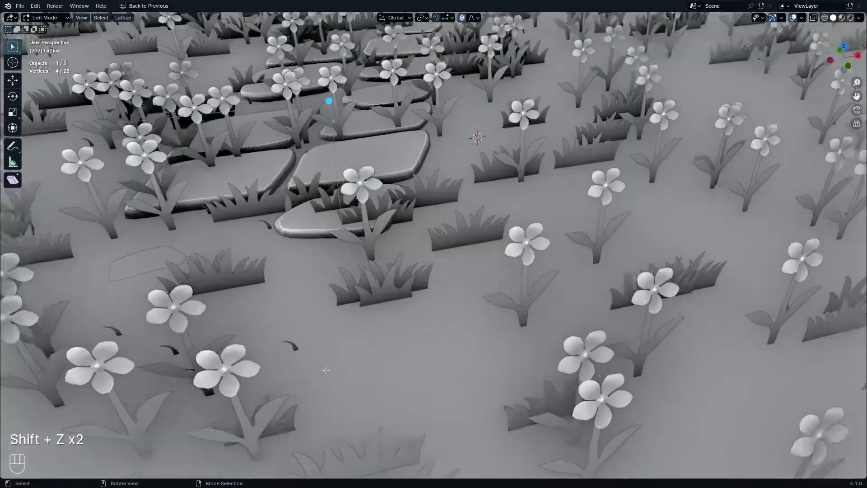
key("g")
left_click(330, 251)
scroll(331, 251, "down", 4)
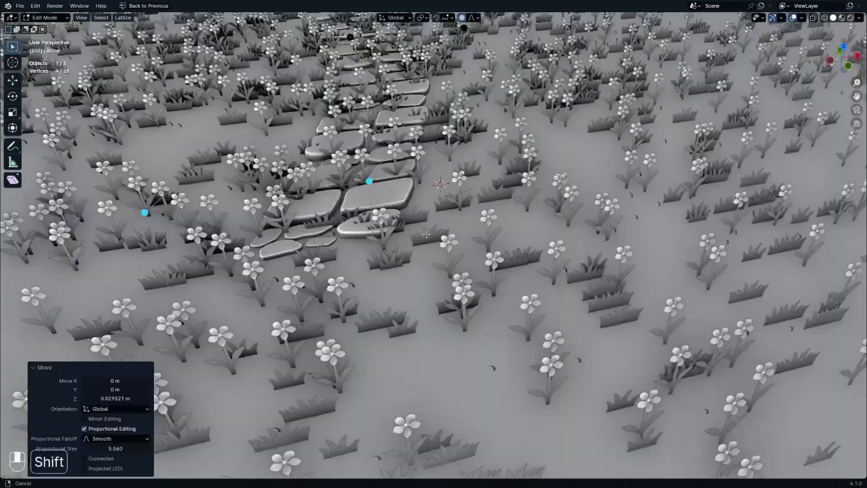
middle_click_drag(428, 239, 413, 327, "shift")
key("r")
key("z")
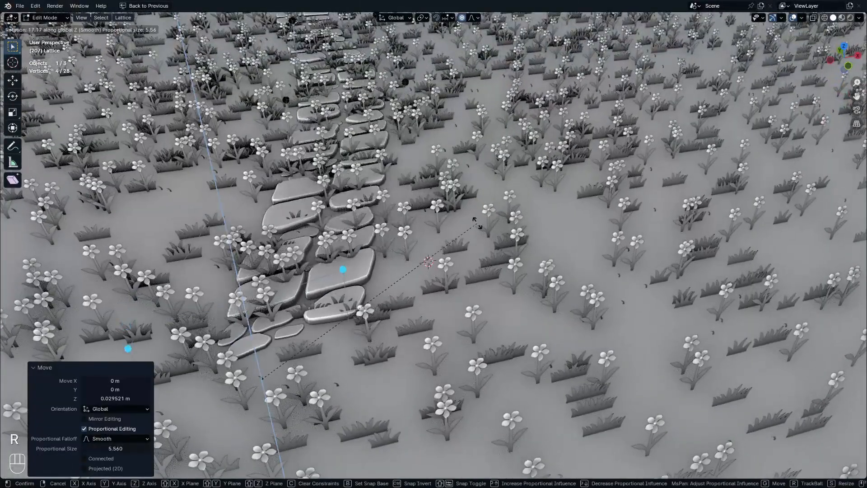
right_click(482, 311)
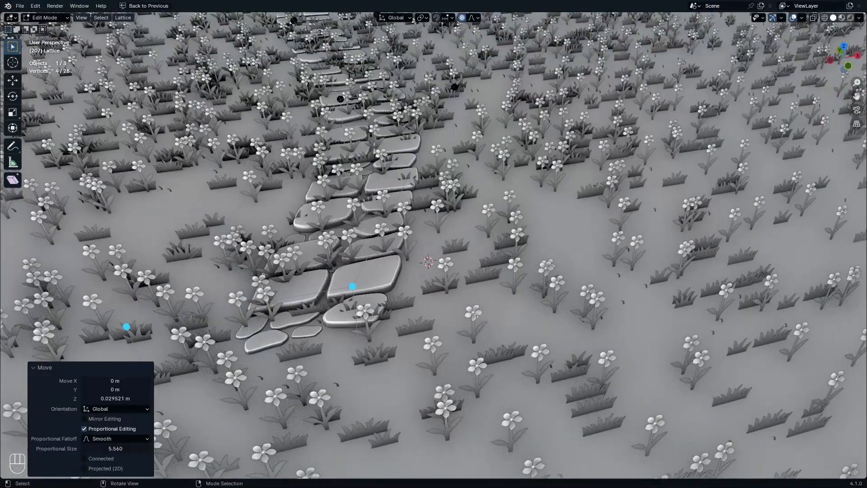
Step: Leave the lattice's edit mode and examine the stone path's bends up close and across the whole plane
key("g")
key("Tab")
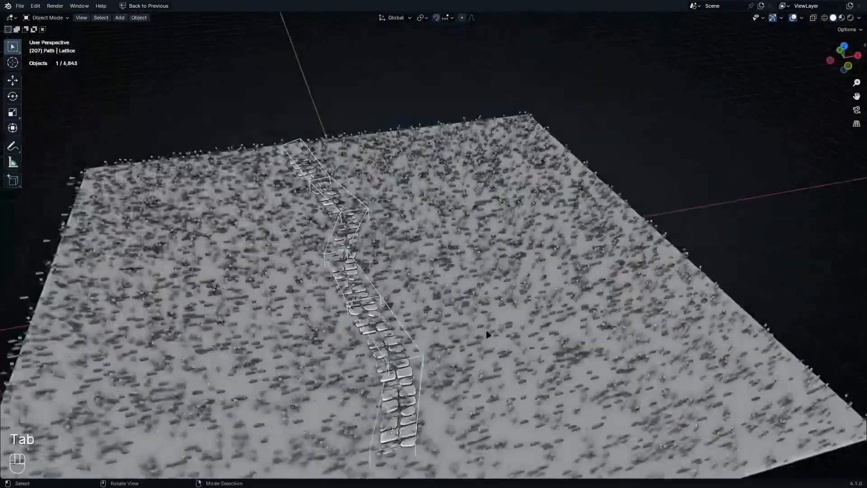
scroll(486, 333, "up", 2)
middle_click_drag(466, 318, 335, 318)
scroll(496, 257, "up", 2)
middle_click_drag(544, 178, 368, 340, "shift")
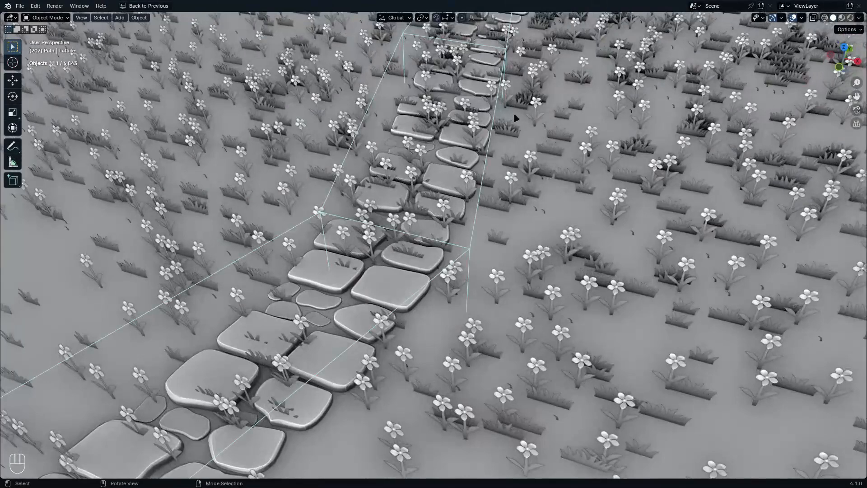
scroll(514, 119, "down", 3)
middle_click_drag(514, 118, 514, 252, "shift")
scroll(519, 251, "down", 8)
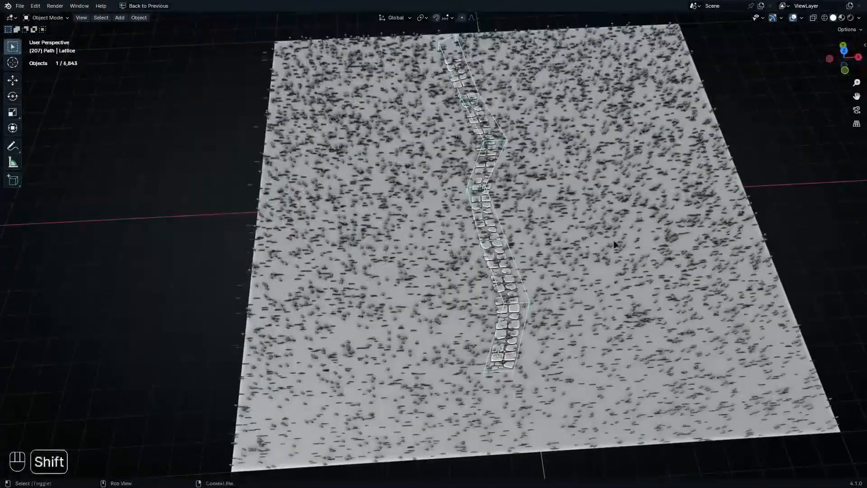
middle_click_drag(614, 245, 442, 276)
Step: Select the grassland plane and show its object data properties with the vertex groups
key("a")
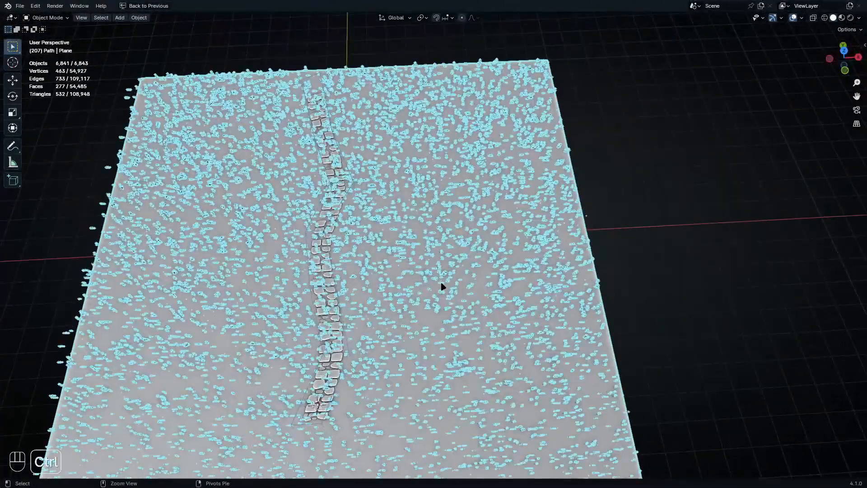
key("ctrl+space")
left_click(724, 390)
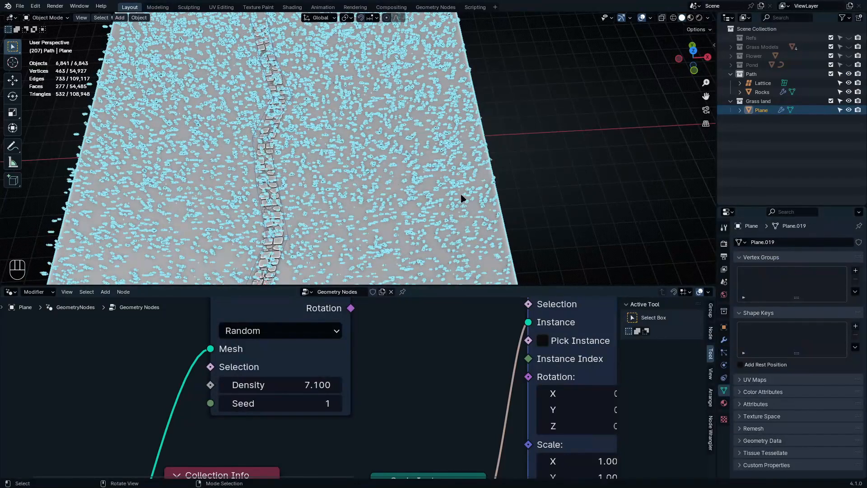
key("ctrl+Tab")
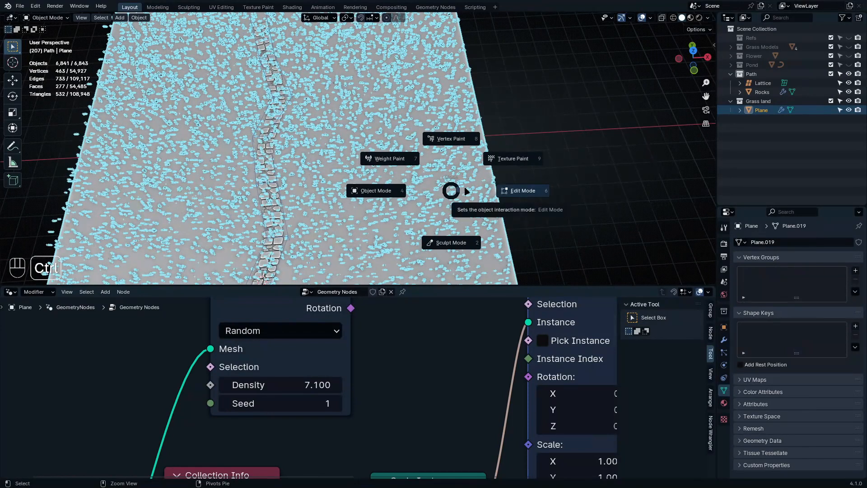
left_click(454, 210)
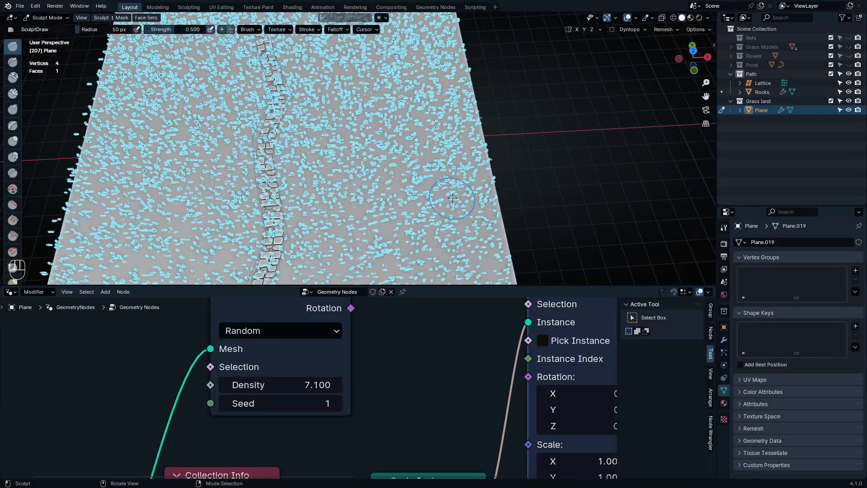
key("ctrl+Tab")
left_click(336, 191)
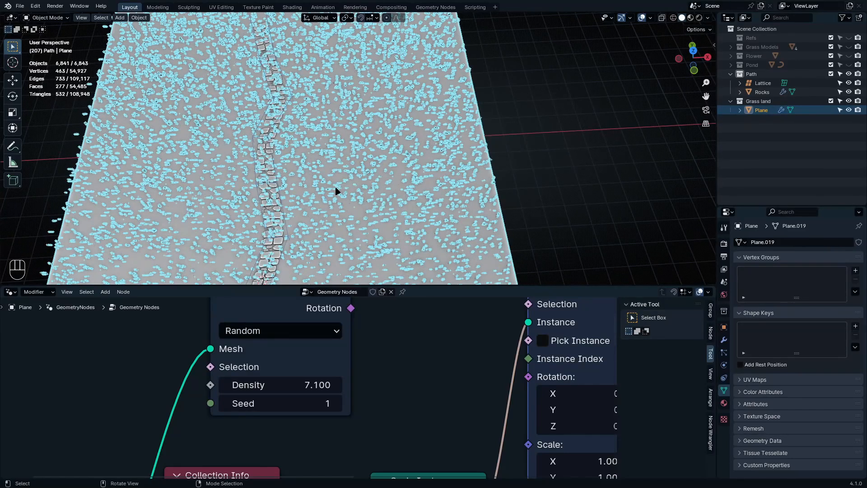
Step: Subdivide the grassland plane's single face with 50 cuts in edit mode and return to Object Mode
scroll(309, 203, "down", 5)
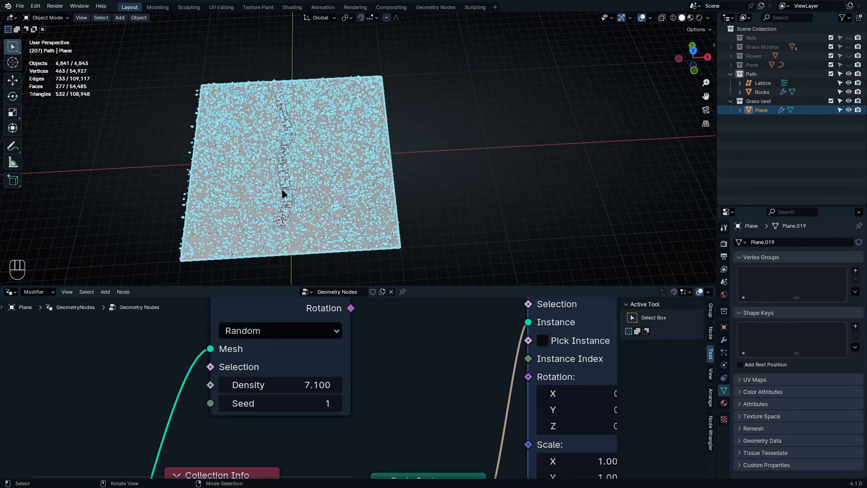
key("KP_7")
scroll(300, 172, "up", 5)
scroll(300, 172, "down", 4)
key("Tab")
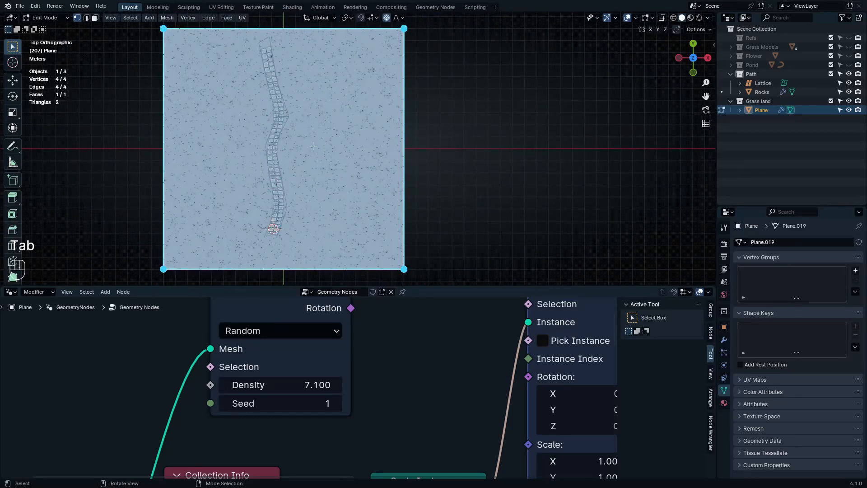
key("ctrl+Tab")
left_click(251, 115)
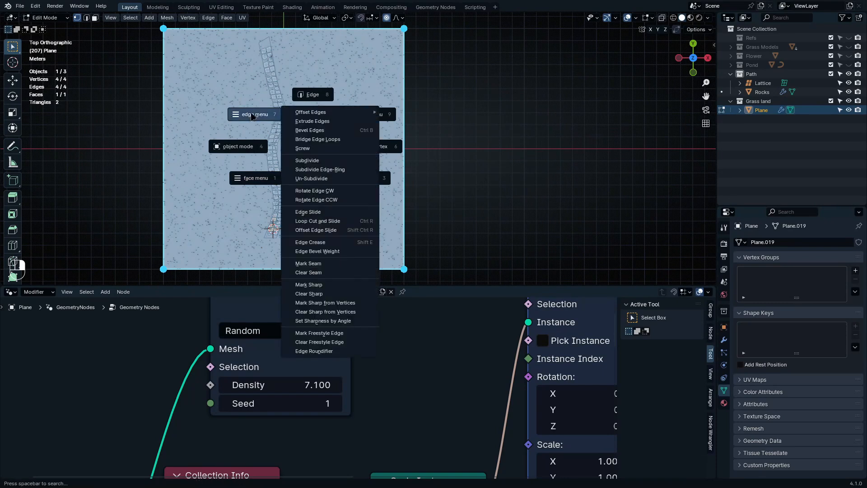
left_click(318, 161)
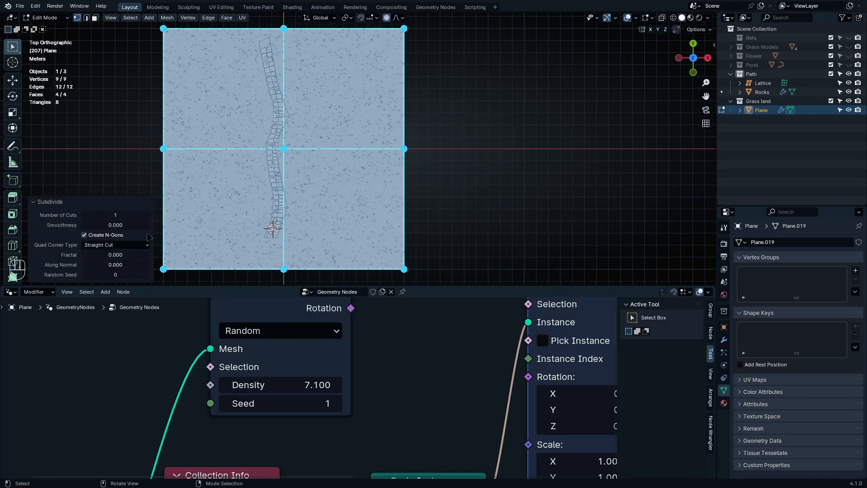
left_click_drag(124, 214, 159, 215)
left_click(124, 215)
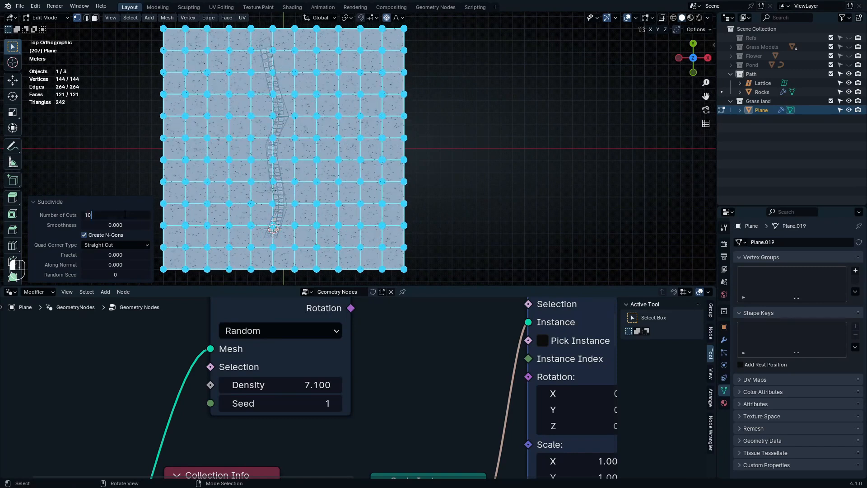
type("50")
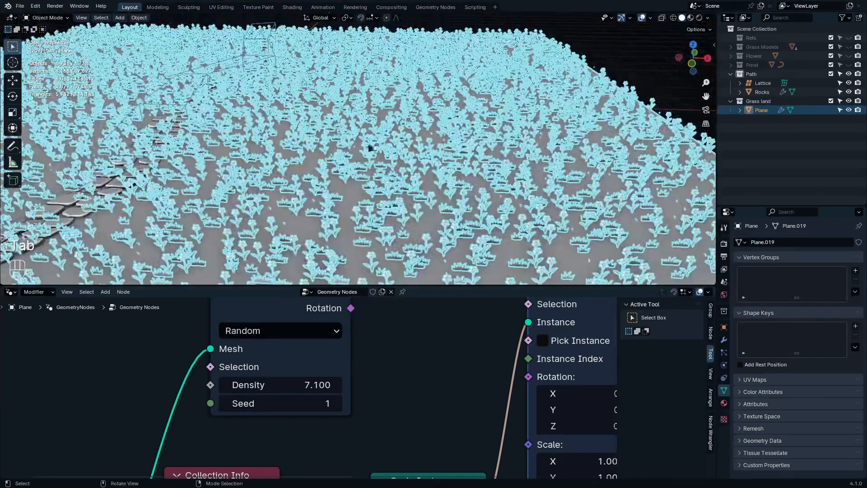
Step: Lower the density of the Distribute Points on Faces node with seed 1, trying 5 and settling on 4
middle_click_drag(336, 396, 304, 386)
left_click(301, 386)
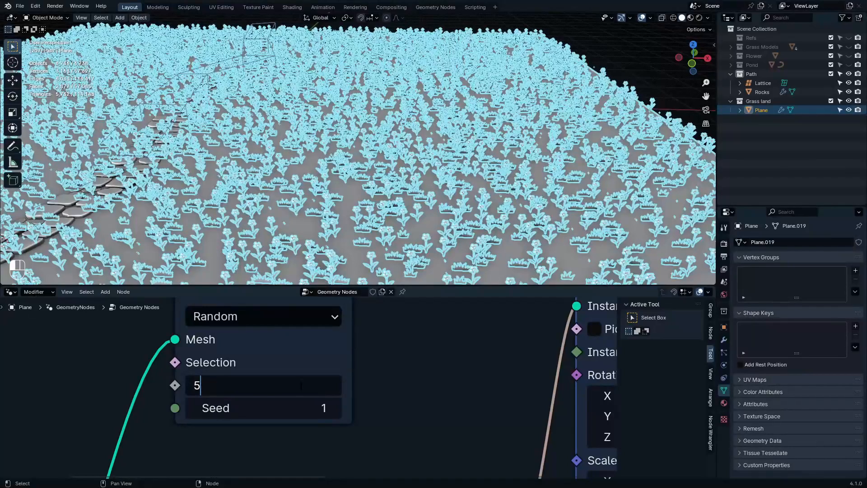
type("5")
key("Return")
scroll(289, 383, "down", 2)
left_click(286, 382)
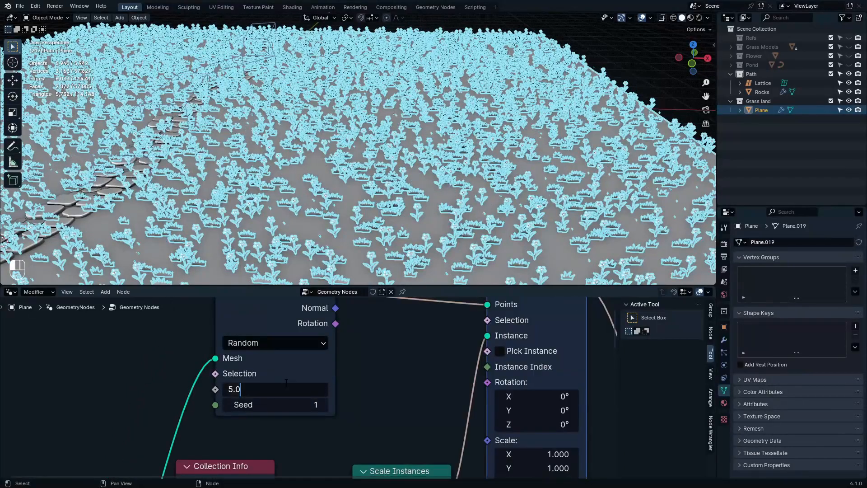
type("4")
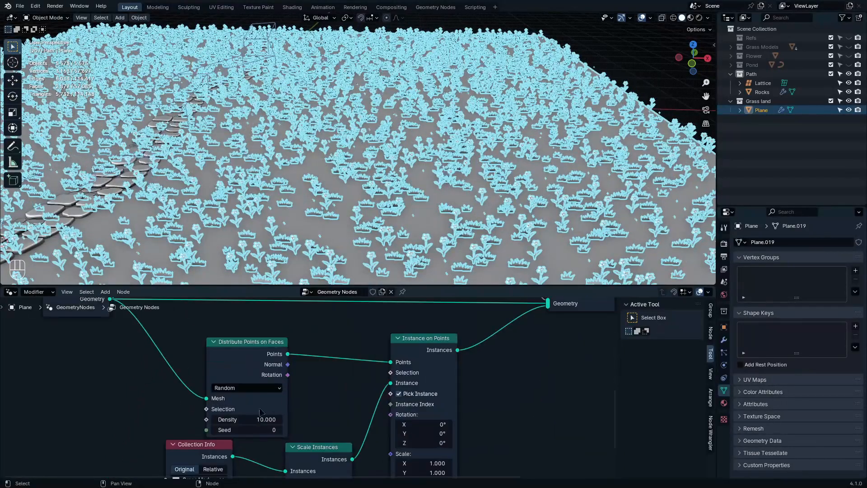
Step: Set the density of the Distribute Points on Faces node with seed 0 to 6 and inspect the scatter around the path
scroll(255, 407, "up", 3)
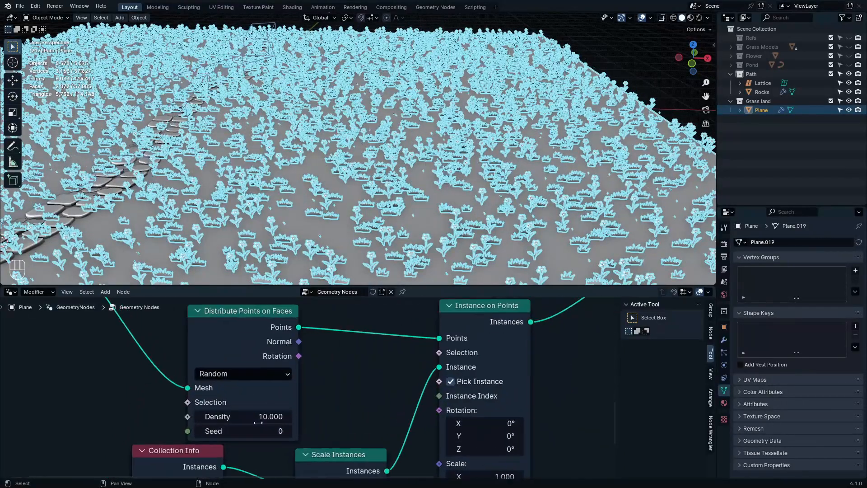
left_click(255, 415)
key("Return")
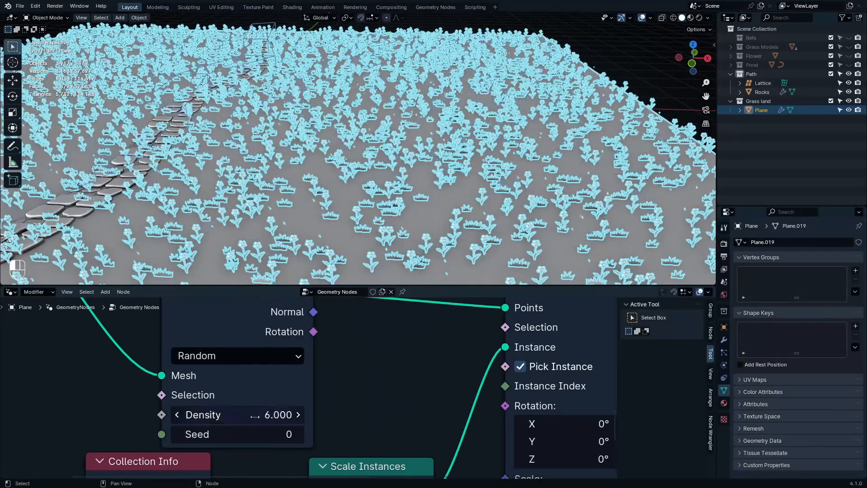
key("alt+a")
key("ctrl+space")
middle_click_drag(262, 181, 387, 268)
scroll(388, 268, "up", 3)
left_click(523, 248)
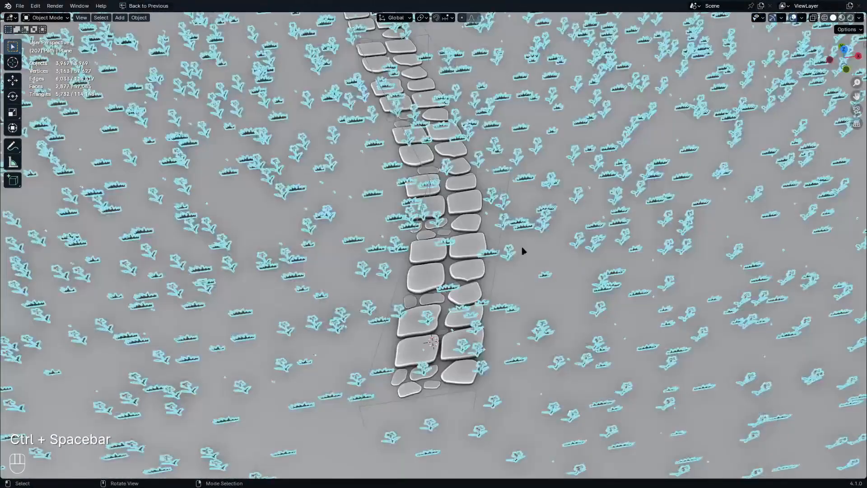
scroll(534, 236, "down", 10)
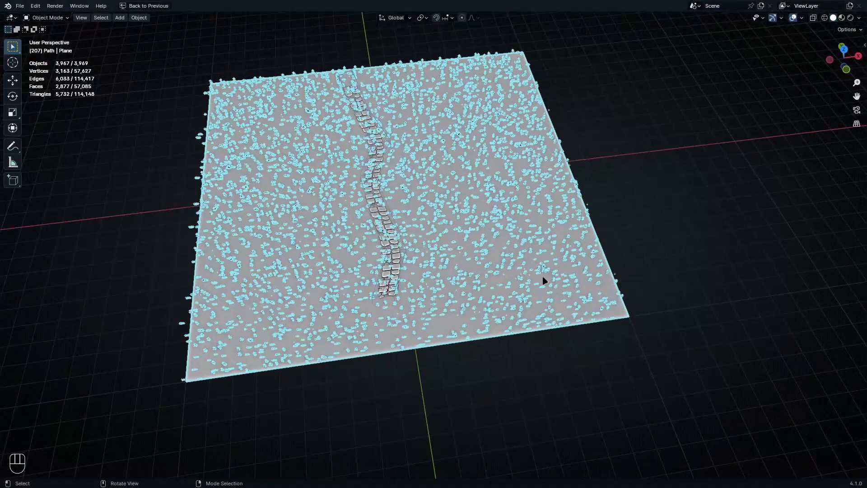
Step: Hide the plane's Geometry Nodes modifier in the viewport so only the bare ground and path are displayed
key("ctrl+space")
left_click(725, 340)
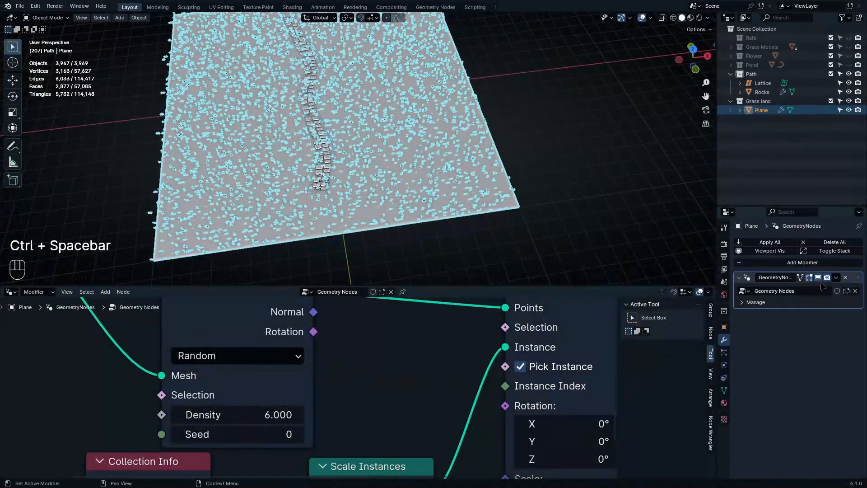
left_click(818, 277)
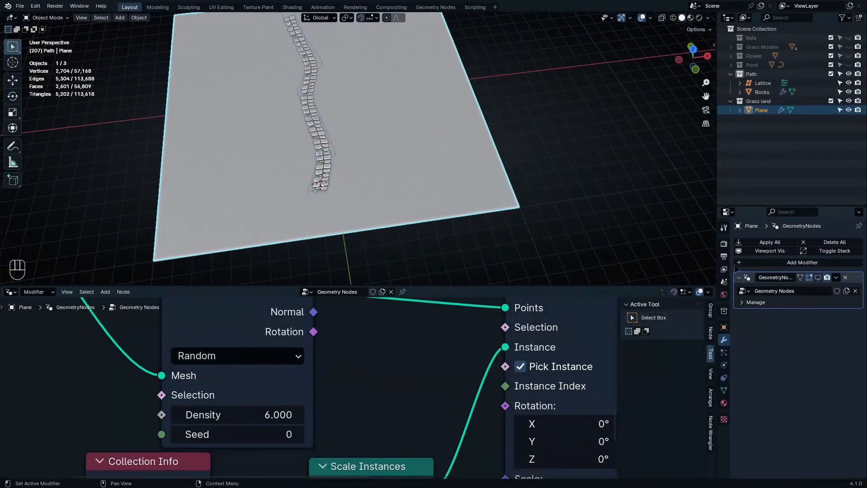
Step: Enlarge the 3D viewport, switch the plane to Weight Paint mode, and view it from directly above
key("ctrl+space")
key("ctrl+Tab")
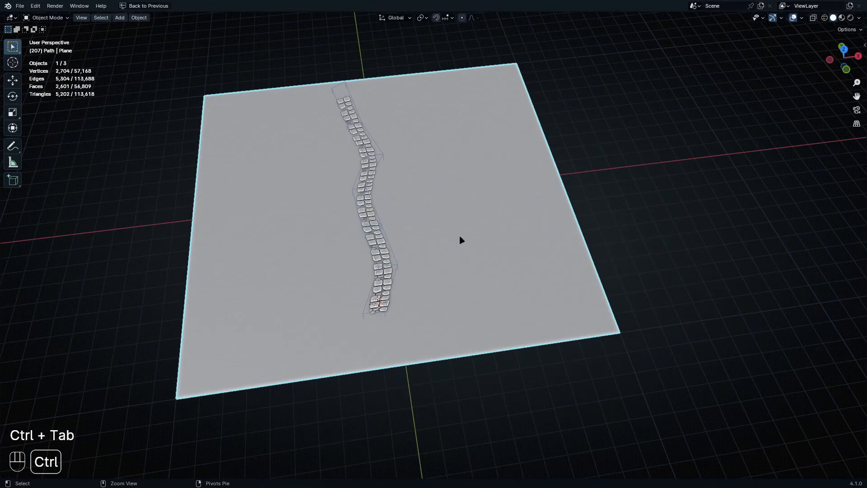
left_click(46, 18)
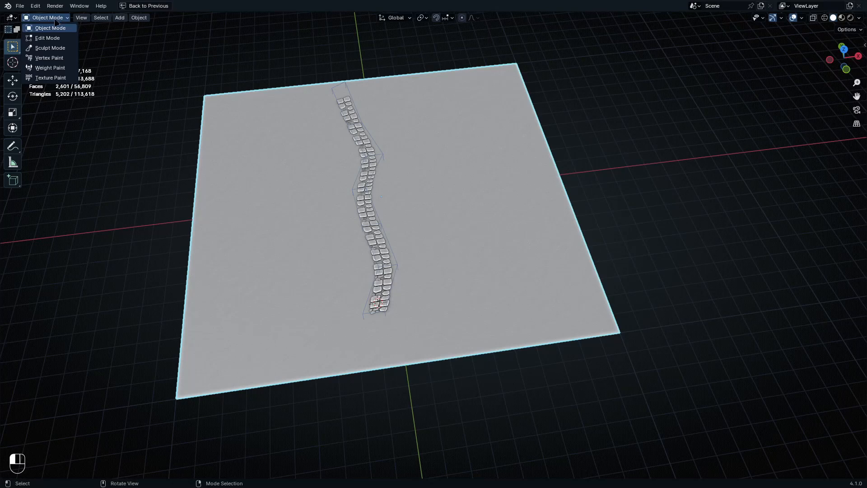
left_click(50, 67)
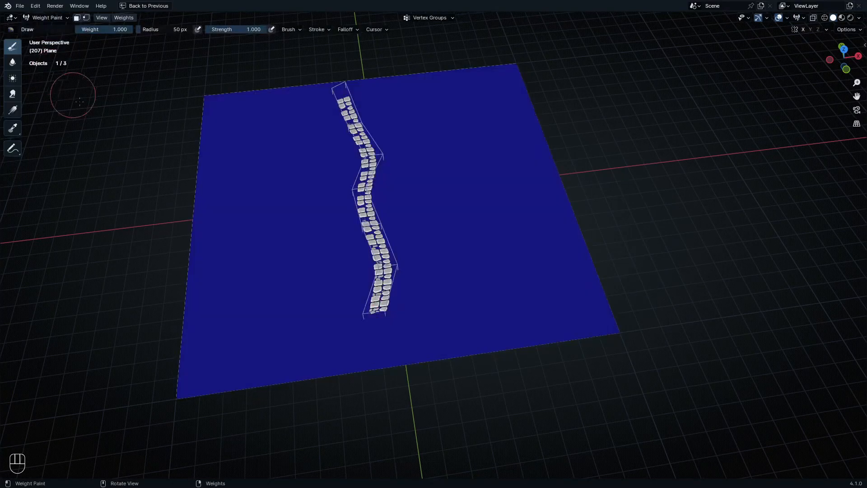
key("KP_7")
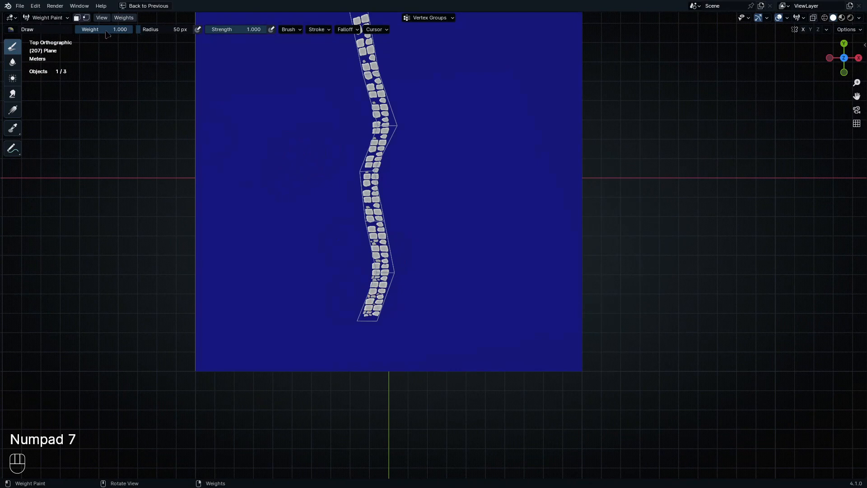
Step: Paint a weight 1 test stroke on the ground beside the path and erase it with weight 0, enlarging the brush to 162 px
mouse_move(303, 293)
left_mouse_down()
mouse_move(279, 136)
mouse_move(286, 99)
mouse_move(295, 206)
mouse_move(320, 291)
mouse_move(318, 178)
left_mouse_up()
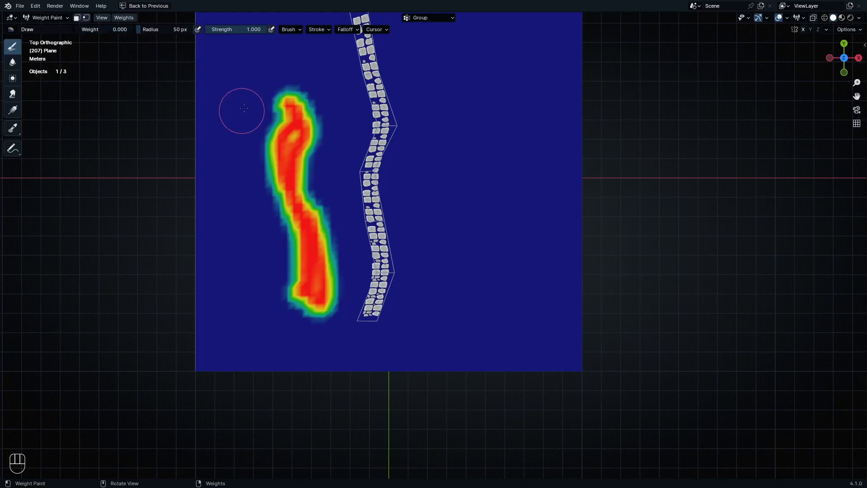
mouse_move(244, 109)
left_mouse_down()
mouse_move(306, 112)
mouse_move(273, 180)
mouse_move(282, 176)
left_mouse_up()
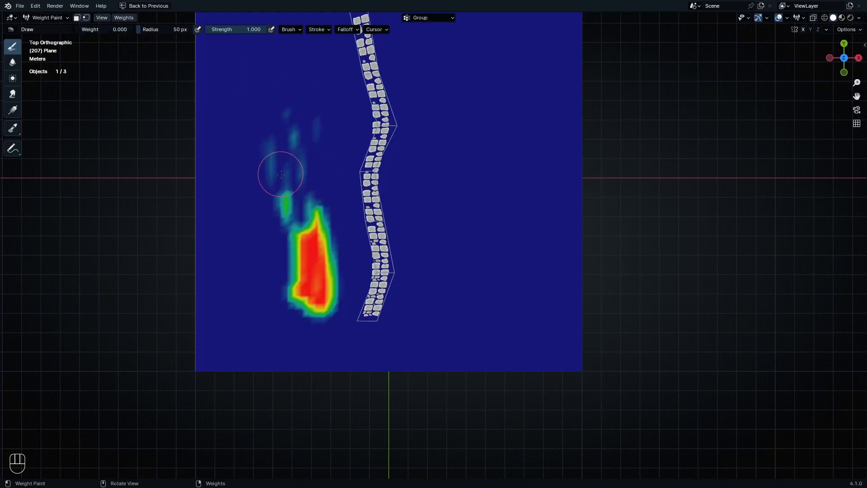
key("f")
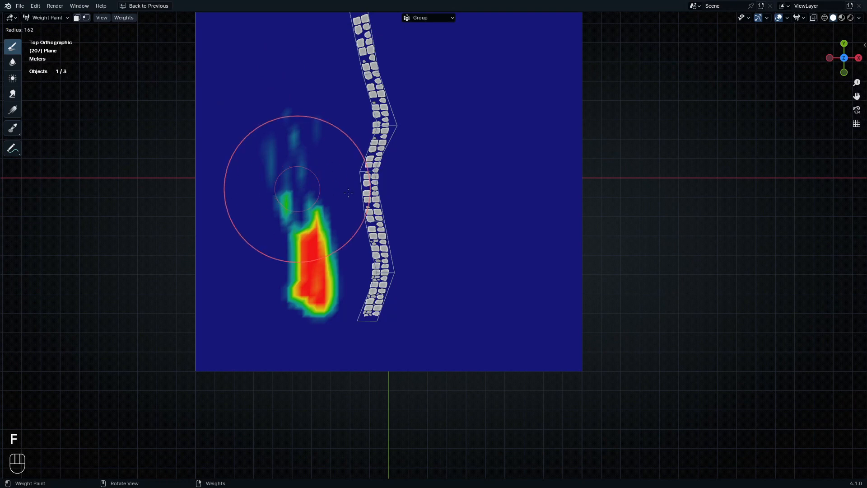
left_click(349, 193)
mouse_move(329, 145)
left_mouse_down()
mouse_move(323, 136)
mouse_move(335, 226)
mouse_move(325, 307)
left_mouse_up()
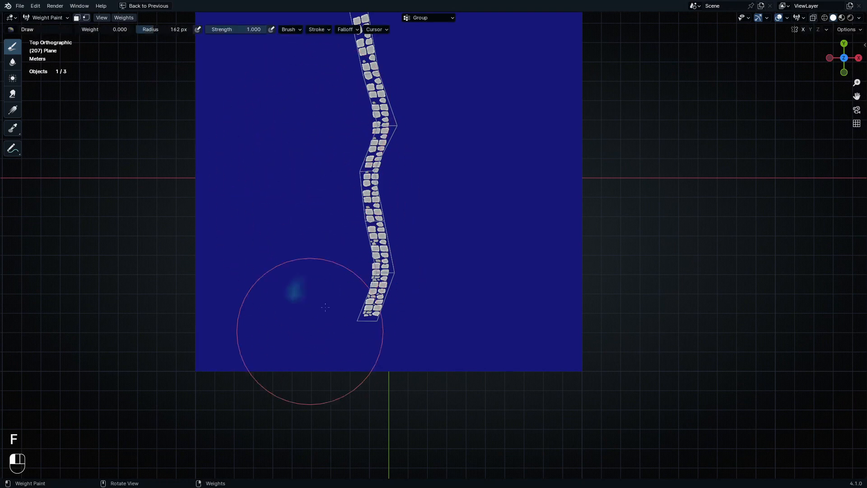
key("shift+f")
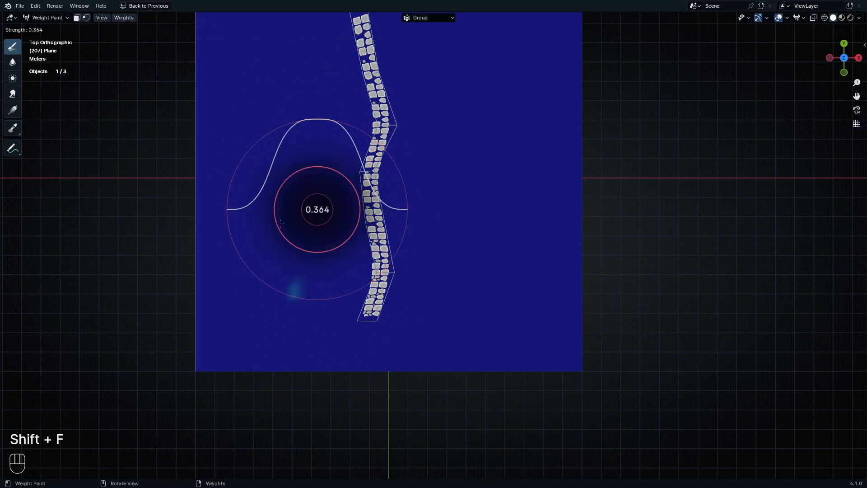
right_click(306, 225)
mouse_move(303, 252)
left_mouse_down()
mouse_move(299, 240)
mouse_move(344, 302)
mouse_move(362, 289)
left_mouse_up()
Step: Set the Draw brush to weight 1.000 and radius 100 px and paint the ground under the lower section of the stone path
middle_click_drag(445, 176, 427, 206, "shift")
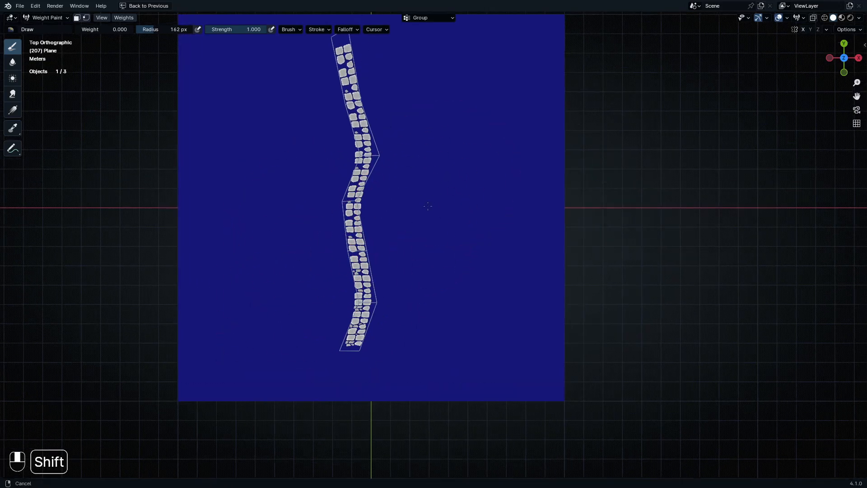
scroll(342, 299, "up", 2)
key("f")
left_click(348, 329)
scroll(354, 367, "up", 6)
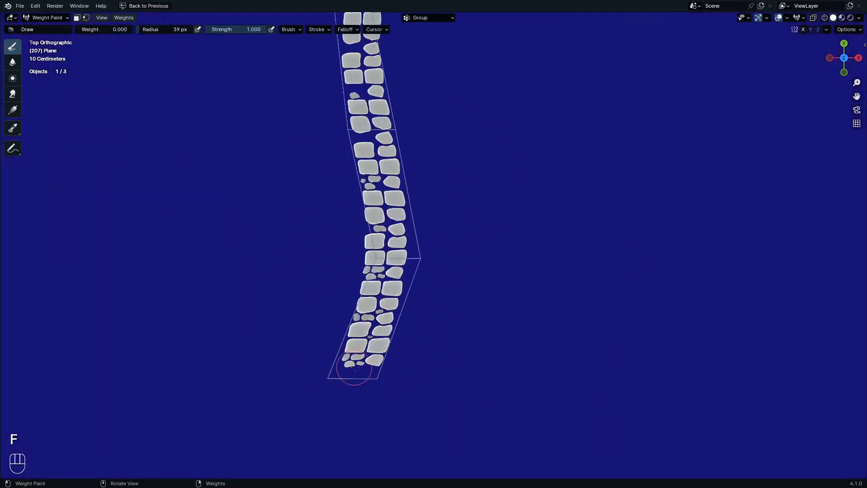
key("f")
left_click(379, 371)
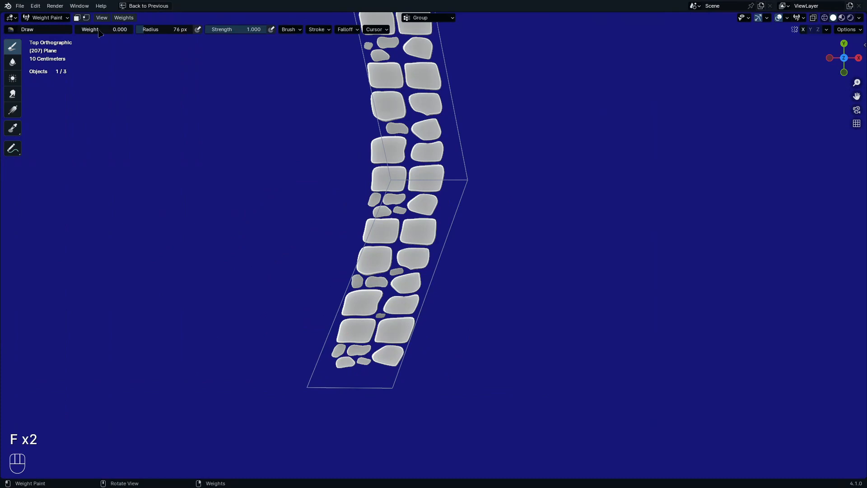
key("f")
left_click(337, 385)
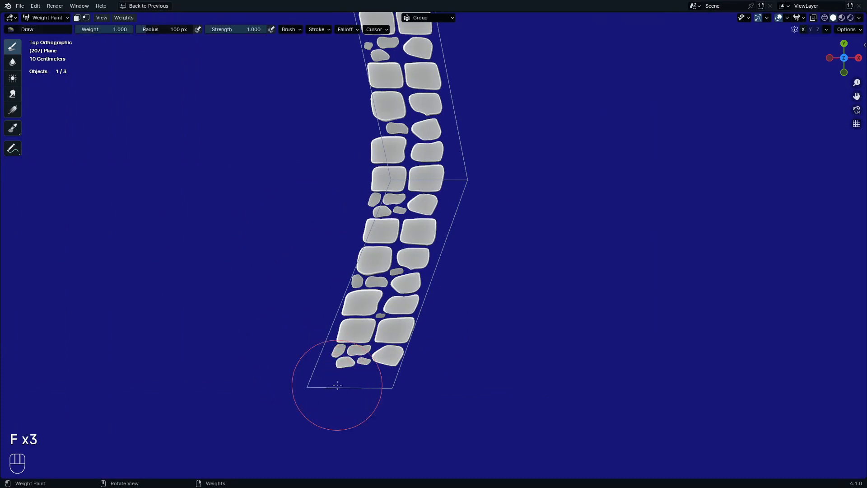
left_click_drag(364, 361, 389, 274)
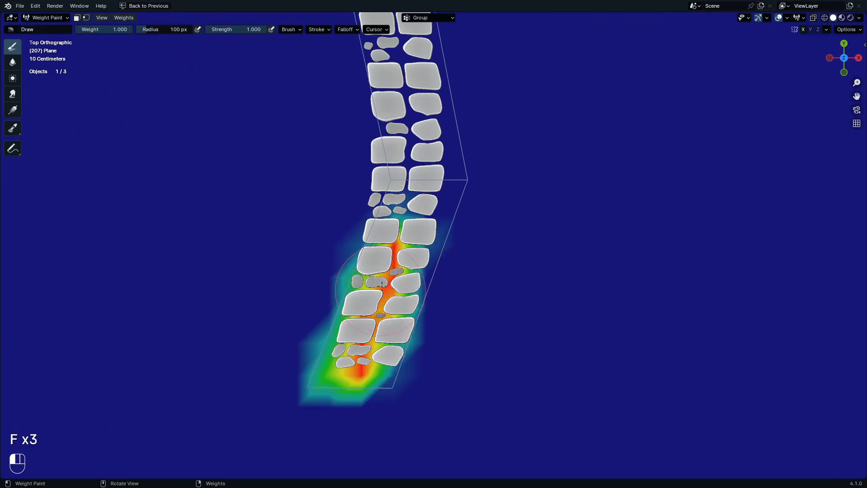
left_click_drag(392, 243, 413, 126)
Step: Continue painting full weight along the middle and upper sections of the path up to its far end
middle_click_drag(429, 120, 428, 312, "shift")
mouse_move(409, 312)
left_mouse_down()
mouse_move(379, 230)
mouse_move(401, 200)
mouse_move(405, 243)
mouse_move(388, 303)
left_mouse_up()
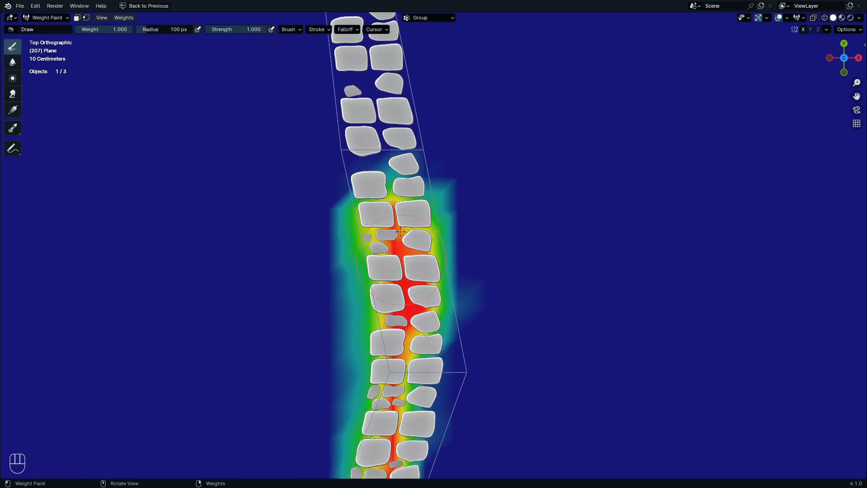
middle_click_drag(400, 231, 422, 382, "shift")
mouse_move(420, 343)
left_mouse_down()
mouse_move(422, 235)
mouse_move(399, 233)
mouse_move(364, 178)
mouse_move(371, 113)
left_mouse_up()
middle_click_drag(371, 113, 344, 306, "shift")
left_click_drag(352, 303, 380, 246)
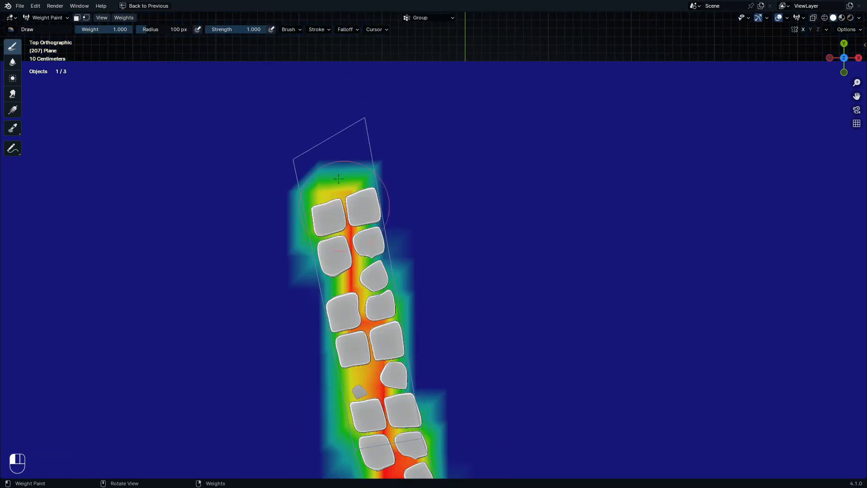
left_click_drag(338, 179, 346, 194)
middle_click_drag(345, 194, 337, 206, "shift")
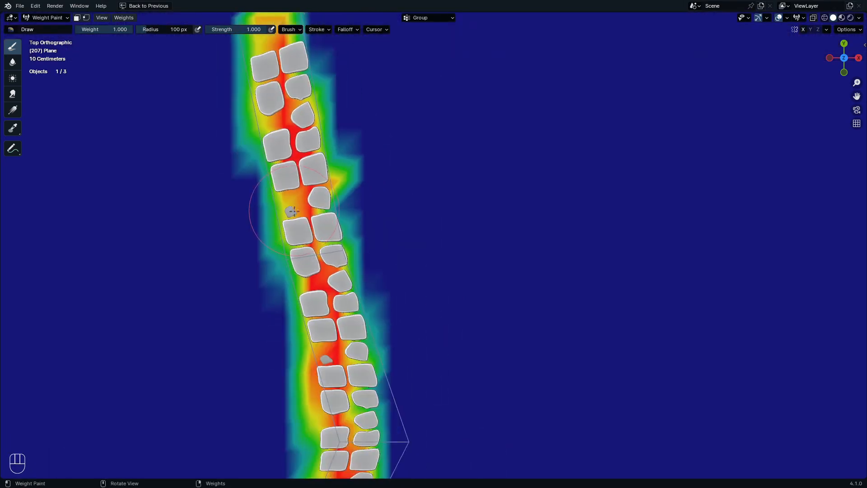
Step: Soften the painted weights along the path's right edge with the Blur brush at 100 px radius
left_click(12, 62)
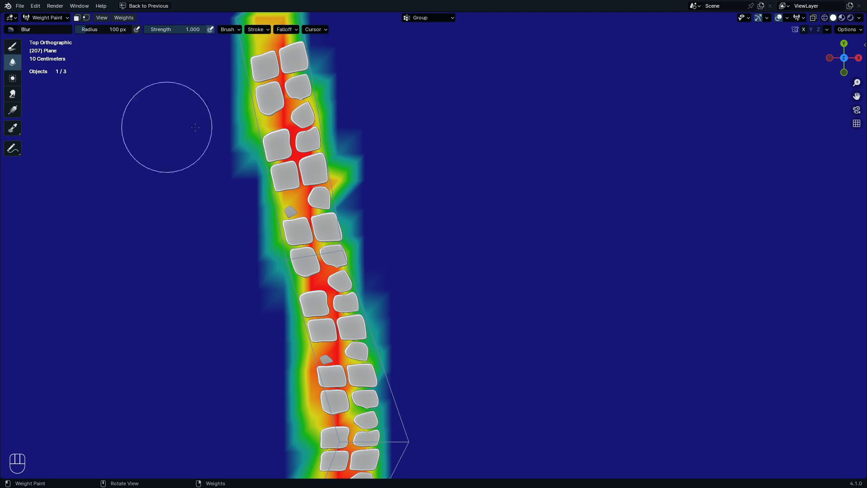
middle_click_drag(311, 18, 314, 78, "shift")
left_click_drag(340, 102, 373, 377)
mouse_move(374, 378)
middle_mouse_down("shift")
mouse_move(341, 256)
mouse_move(320, 293)
mouse_move(317, 280)
middle_mouse_up("shift")
left_click_drag(310, 298, 301, 411)
scroll(300, 410, "down", 3)
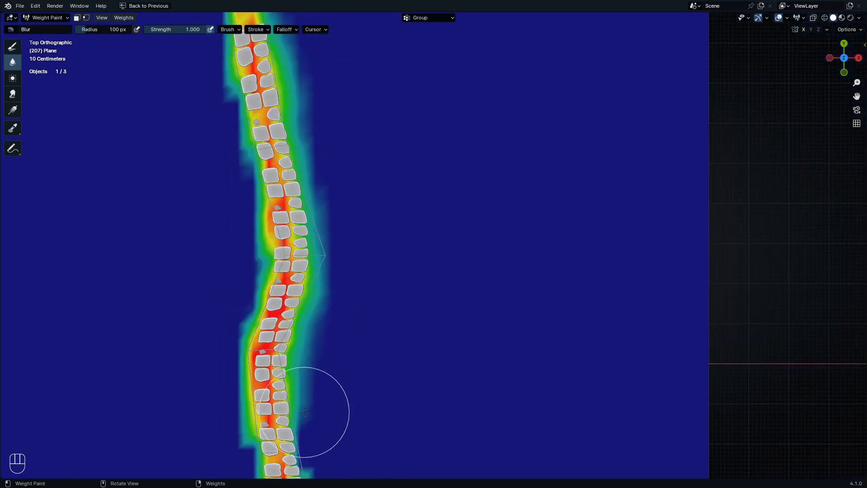
middle_click_drag(299, 411, 297, 292, "shift")
scroll(291, 335, "up", 4)
left_click_drag(297, 301, 330, 415)
Step: Blur the painted weights along the path's left edge from the middle bend down to the lower end
middle_click_drag(330, 415, 393, 269, "shift")
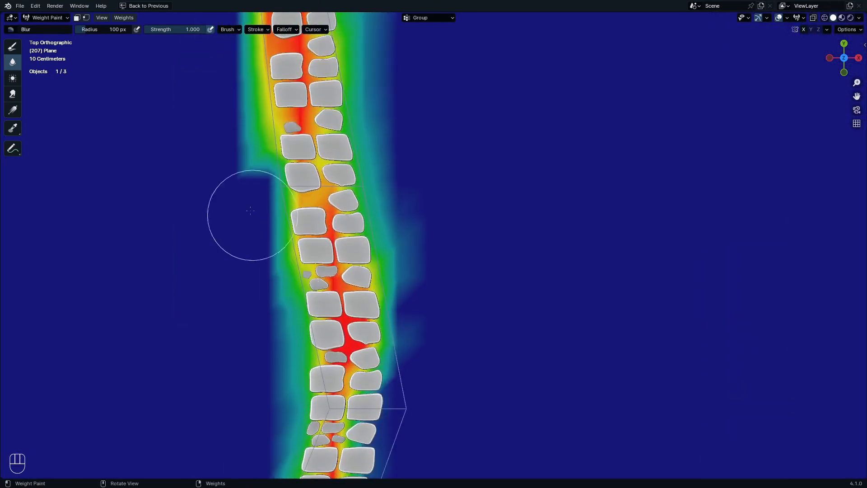
mouse_move(235, 141)
left_mouse_down()
mouse_move(261, 321)
mouse_move(269, 286)
left_mouse_up()
scroll(269, 286, "down", 3)
mouse_move(289, 90)
middle_mouse_down("shift")
mouse_move(309, 400)
mouse_move(325, 348)
mouse_move(306, 280)
middle_mouse_up("shift")
scroll(310, 401, "down", 4)
scroll(306, 280, "up", 4)
scroll(310, 289, "down", 5)
mouse_move(312, 312)
middle_mouse_down()
mouse_move(289, 266)
mouse_move(302, 303)
mouse_move(307, 267)
middle_mouse_up()
scroll(302, 315, "up", 2)
middle_click_drag(307, 267, 345, 295, "shift")
mouse_move(345, 296)
middle_mouse_down()
mouse_move(369, 344)
mouse_move(352, 372)
middle_mouse_up()
middle_click_drag(318, 339, 294, 350)
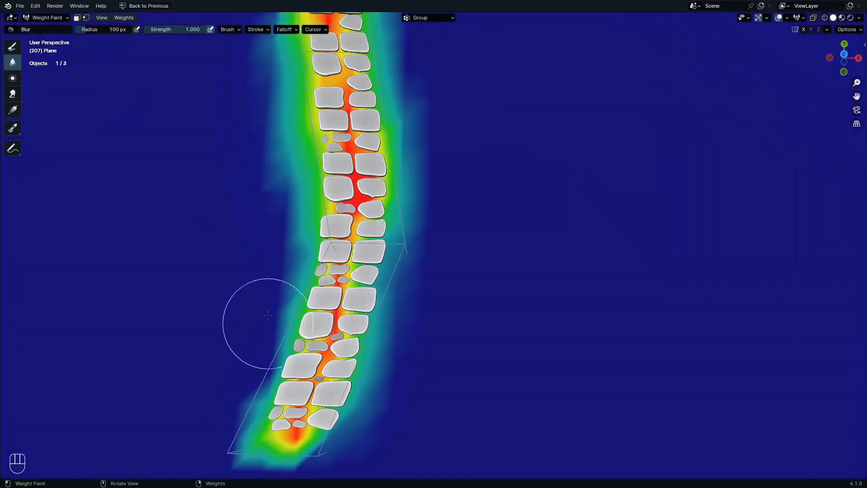
left_click_drag(268, 266, 264, 348)
mouse_move(265, 316)
left_mouse_down()
mouse_move(254, 384)
mouse_move(256, 365)
left_mouse_up()
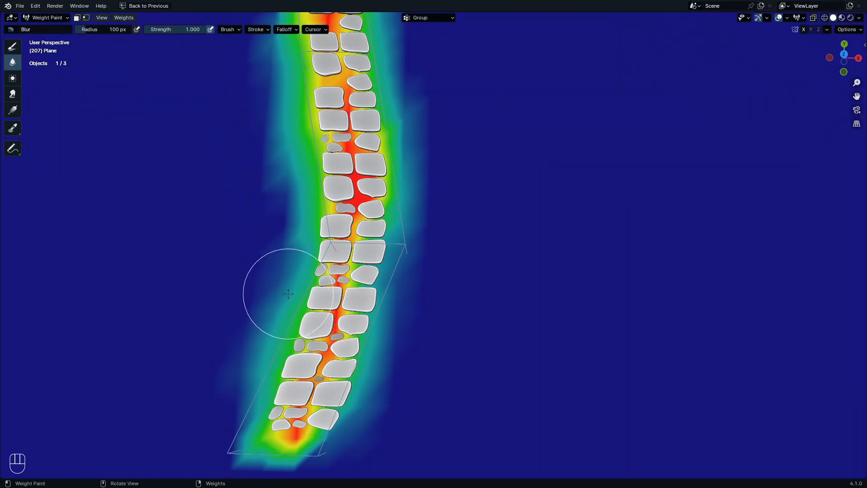
Step: Return the plane to Object Mode, restore the full layout, and show its Geometry Nodes modifier in the viewport again
key("ctrl+Tab")
left_click(161, 301)
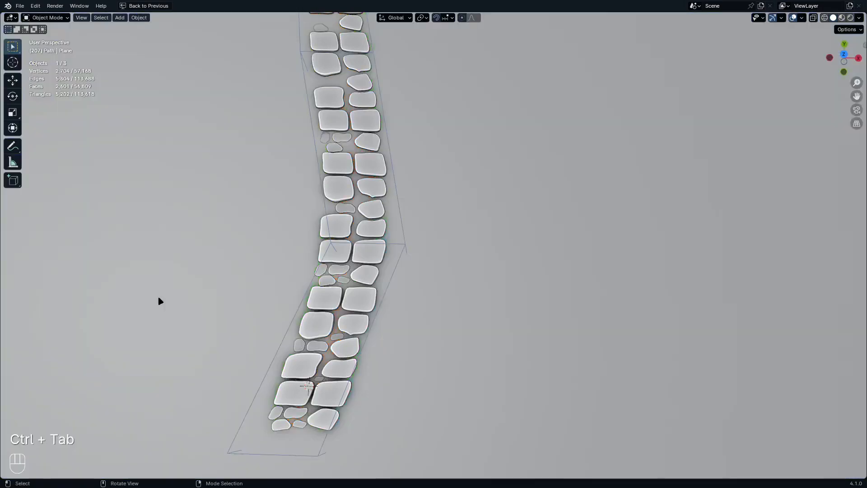
key("ctrl+space")
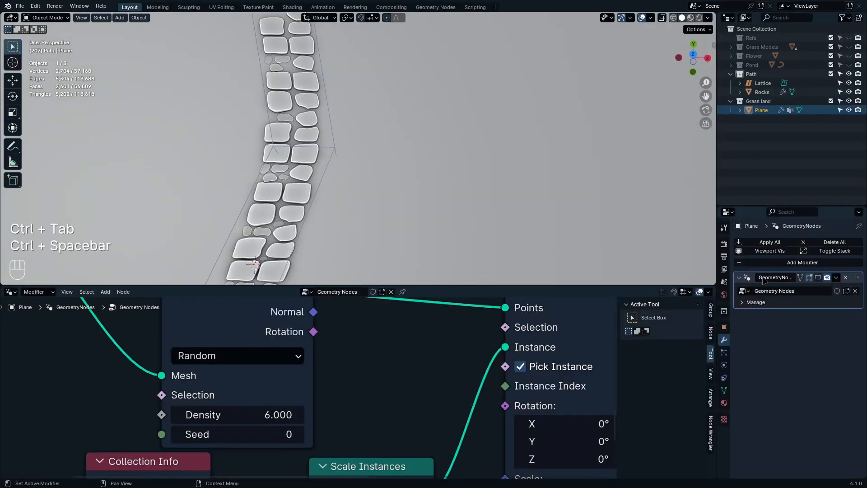
left_click(819, 279)
scroll(379, 211, "down", 2)
middle_click_drag(379, 211, 359, 167)
scroll(389, 329, "down", 3)
Step: Add a Named Attribute node linked to the Selection input of the Instance on Points node fed by the seed 0 distribution
middle_click_drag(449, 366, 204, 405)
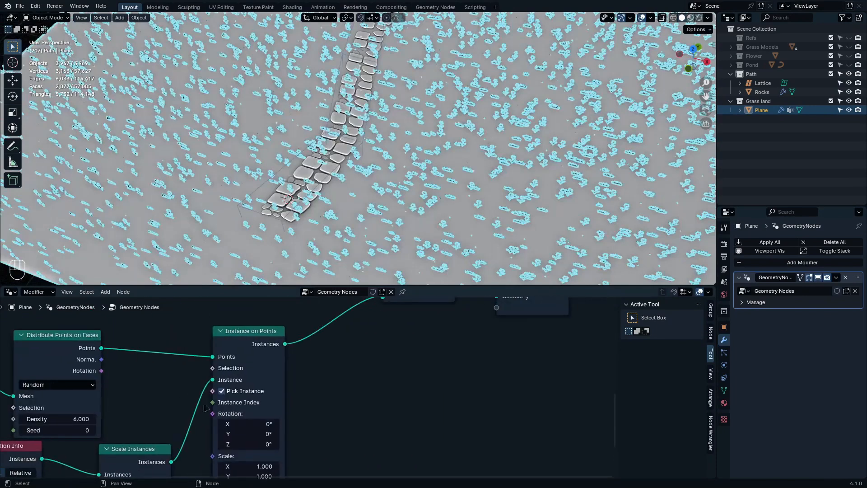
scroll(205, 408, "up", 2)
key("ctrl+space")
left_click_drag(253, 208, 133, 266)
type("named aa")
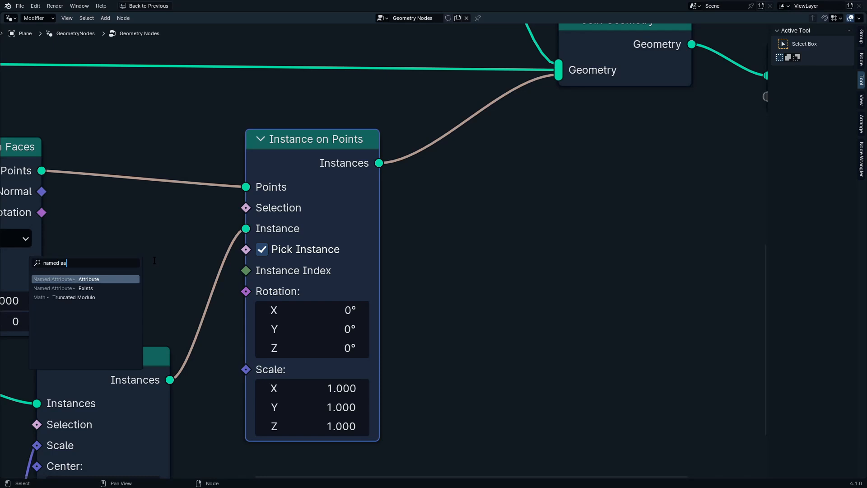
key("Return")
left_click(354, 399)
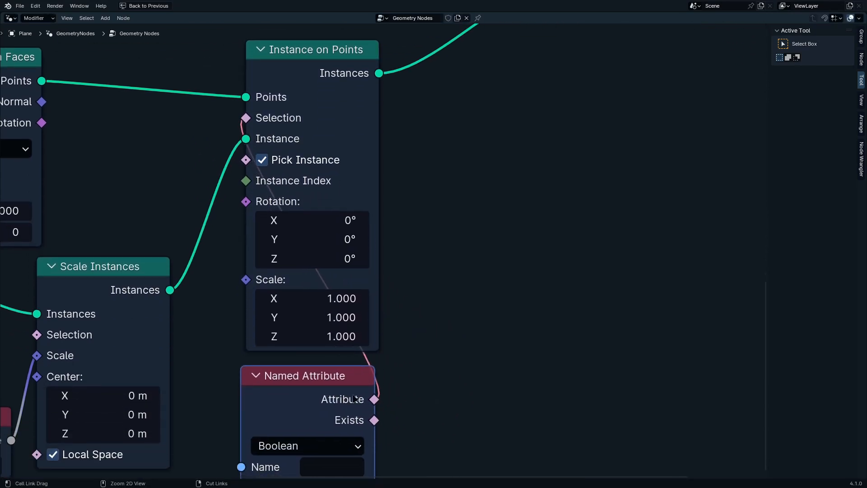
Step: Set the Named Attribute node driving the grass instances' Selection to the plane's vertex group attribute D (Float)
key("ctrl+space")
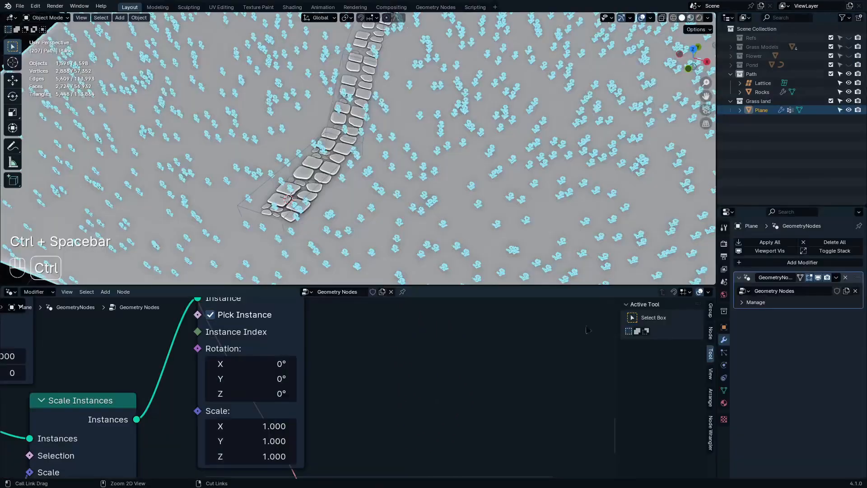
left_click(724, 390)
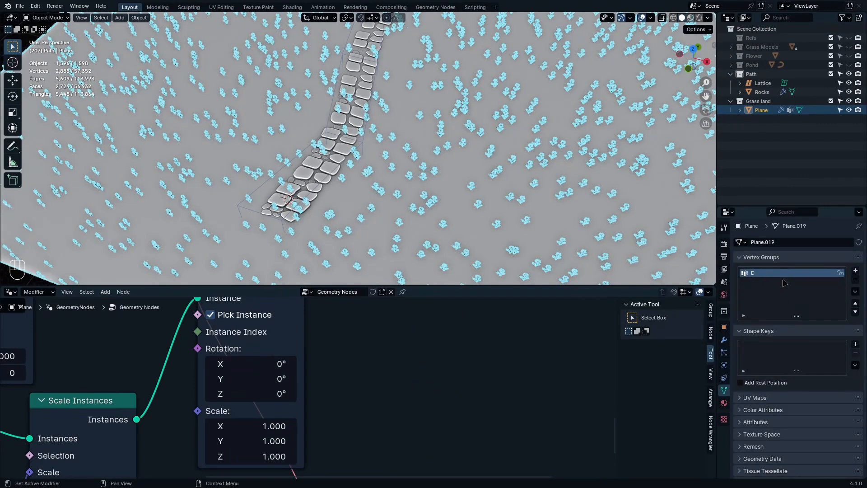
middle_click_drag(393, 420, 411, 322)
key("ctrl+space")
scroll(333, 364, "up", 1)
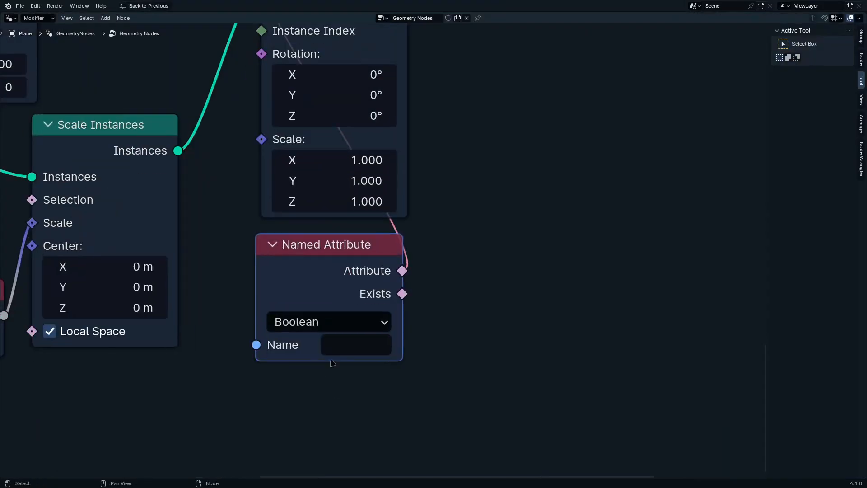
left_click(350, 349)
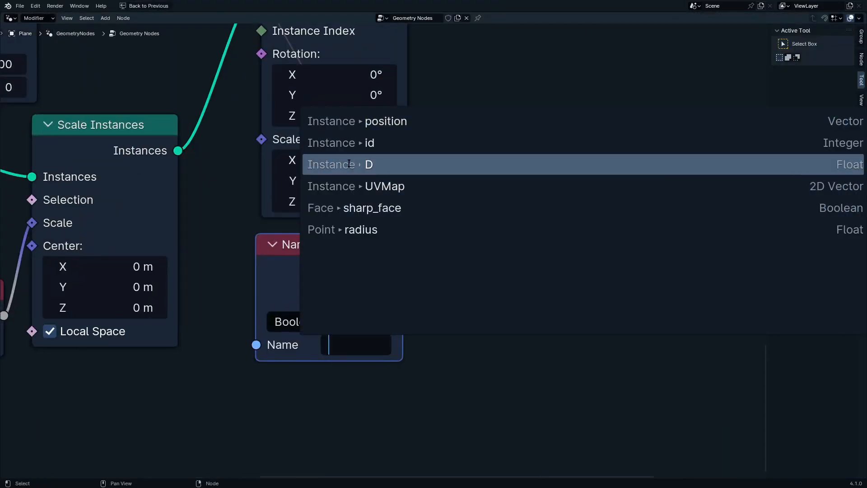
left_click(509, 158)
middle_click_drag(509, 167, 560, 202)
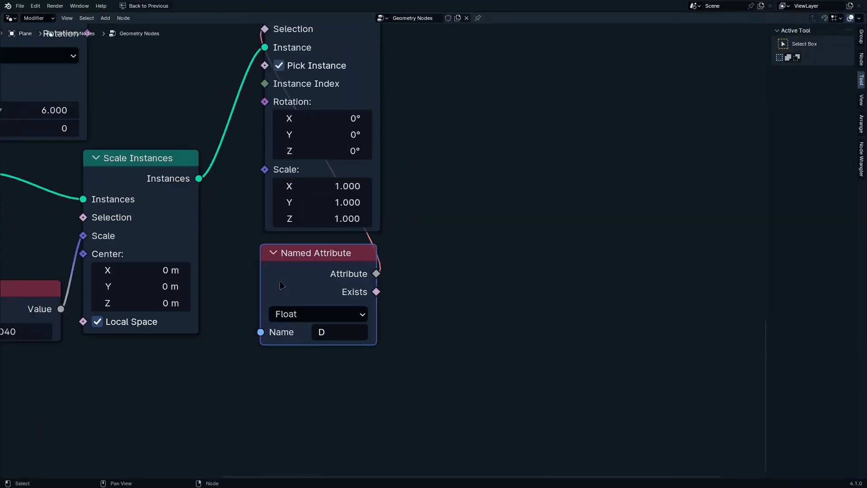
Step: Examine where grass and flowers are scattered around the stone path, with the plane deselected
key("ctrl+space")
middle_click_drag(302, 207, 337, 163)
scroll(332, 167, "up", 4)
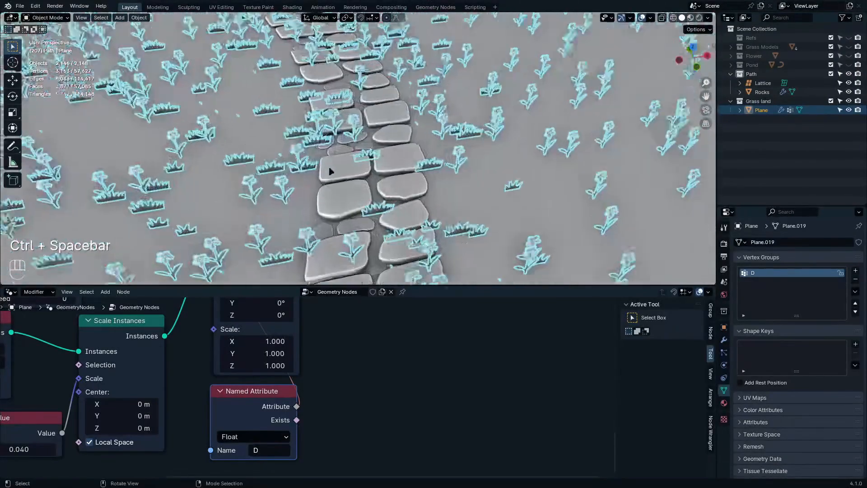
left_click(443, 236)
middle_click_drag(443, 235, 355, 214)
scroll(316, 343, "down", 1)
middle_click_drag(317, 343, 345, 447)
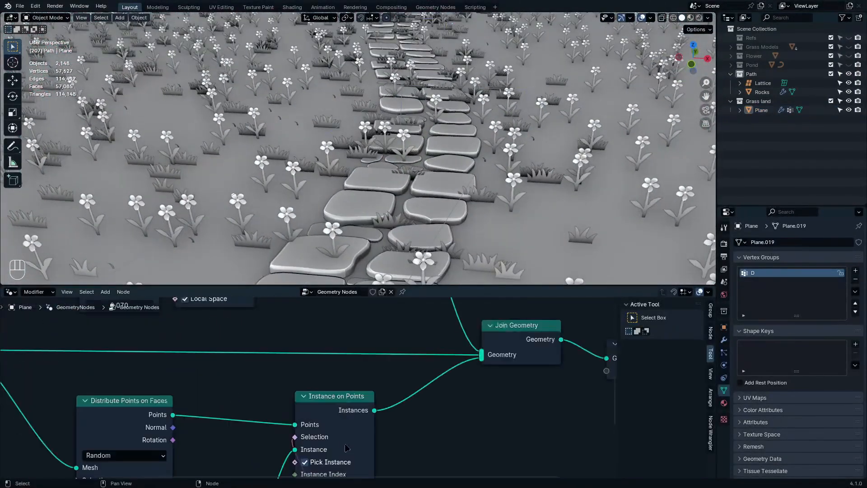
scroll(232, 442, "down", 2)
middle_click_drag(233, 442, 217, 416)
middle_click_drag(461, 102, 481, 137)
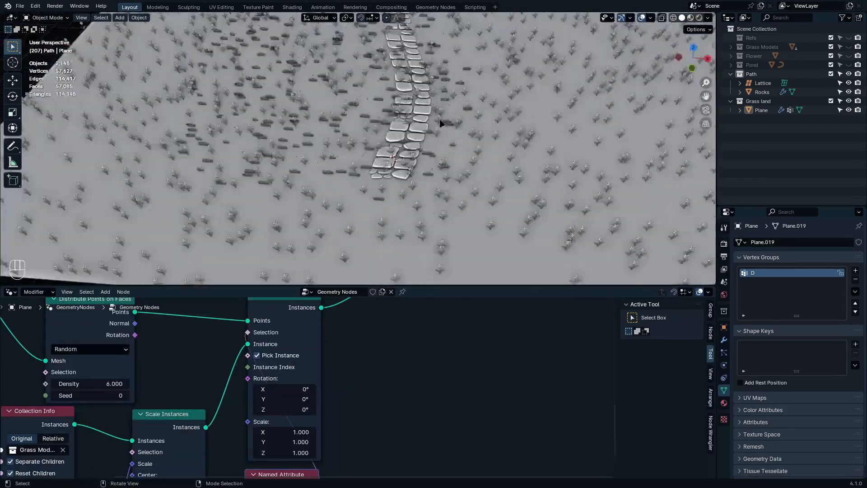
middle_click_drag(442, 136, 467, 128)
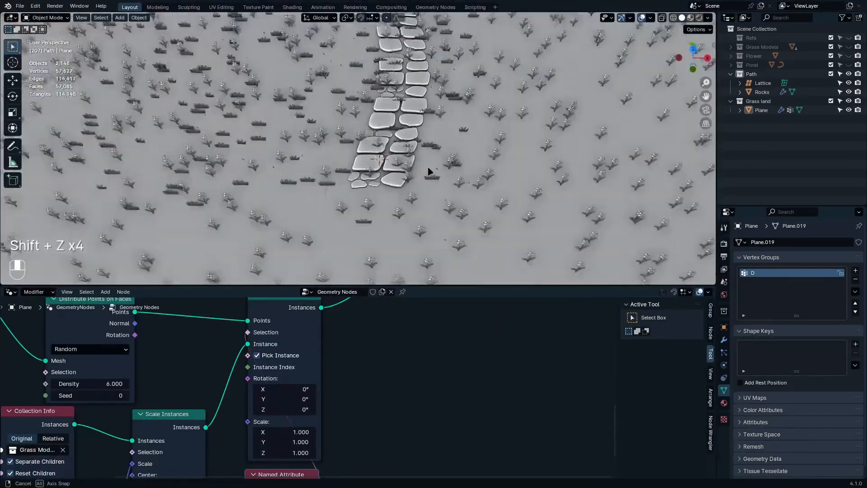
middle_click_drag(428, 171, 406, 143)
scroll(507, 174, "up", 3)
middle_click_drag(507, 174, 453, 180, "shift")
scroll(429, 180, "down", 6)
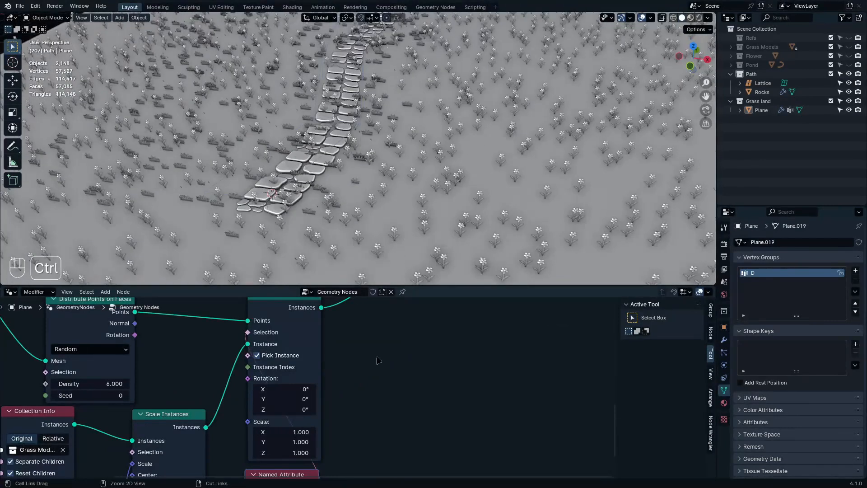
Step: Move the Named Attribute node clear and insert a Map Range node between it and the grass Instance on Points Selection
key("ctrl+space")
scroll(343, 289, "up", 2)
left_click_drag(324, 261, 305, 364)
left_click_drag(372, 376, 440, 339)
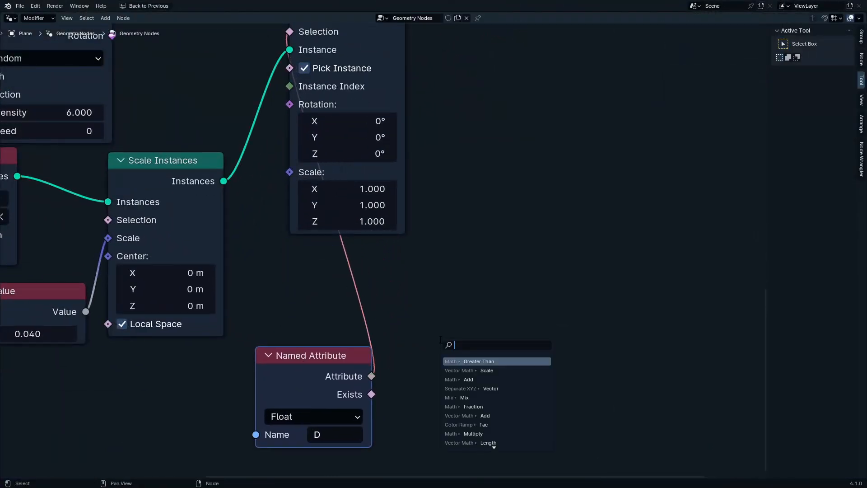
key("Escape")
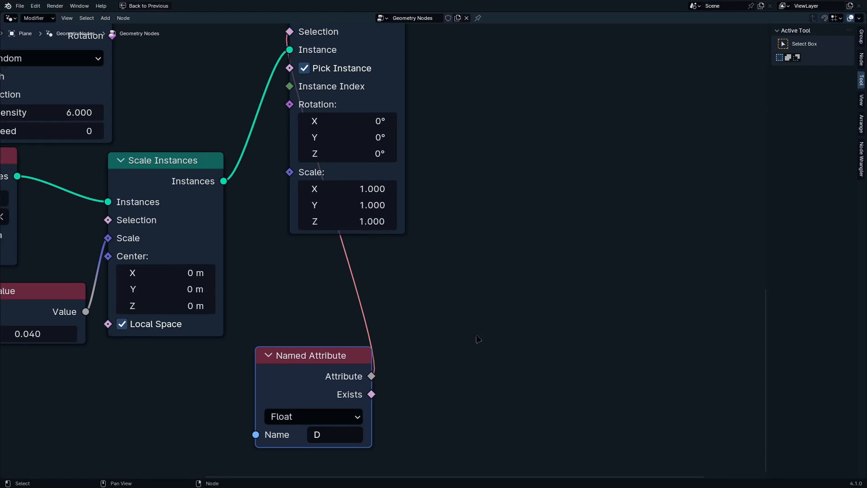
key("shift+a")
left_click(452, 286)
type("m")
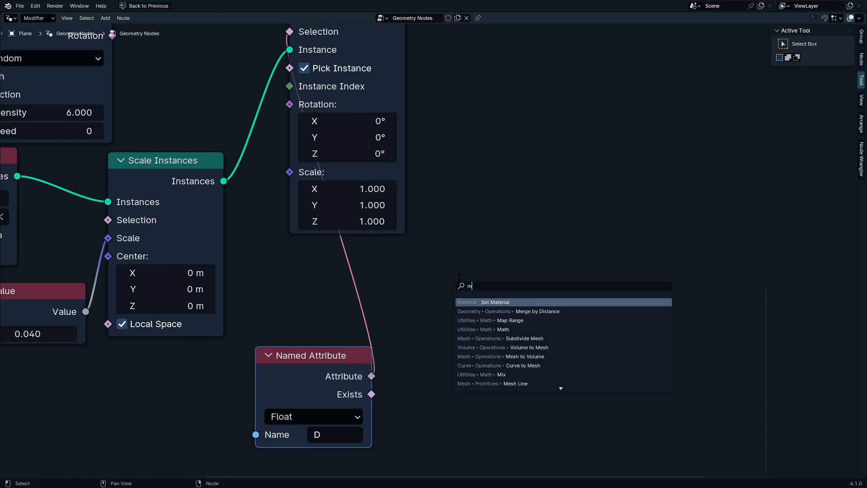
type("ap range")
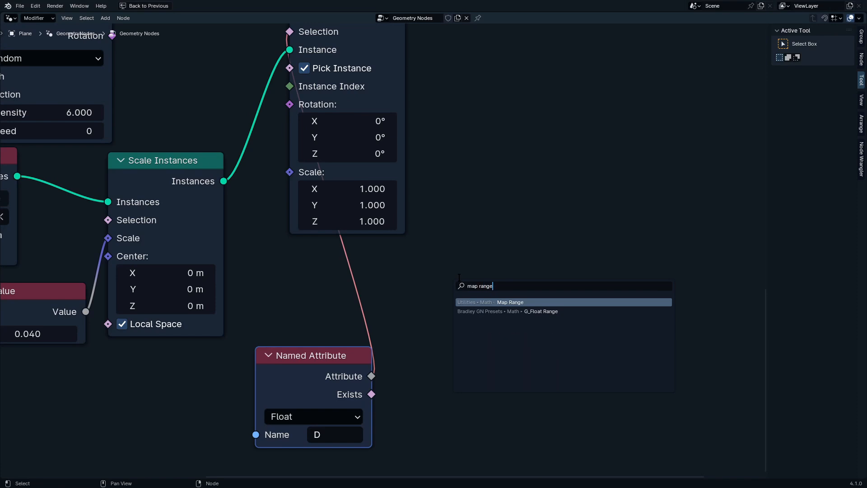
key("Return")
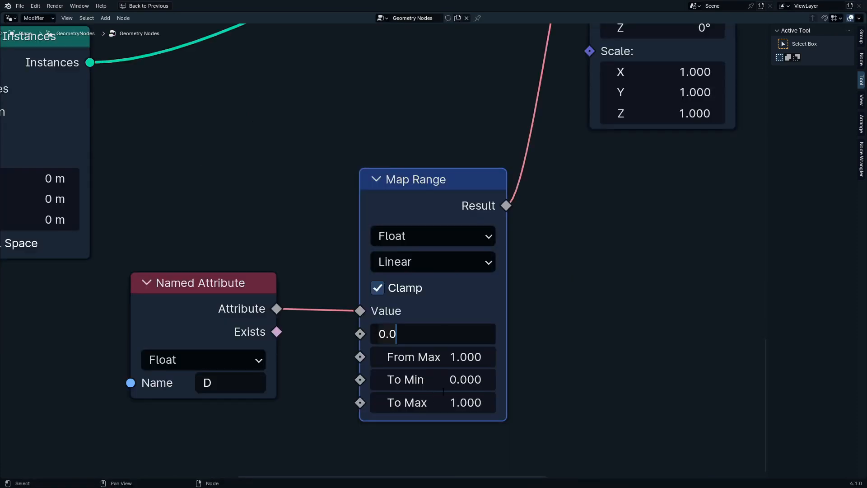
Step: Invert the Map Range output by setting To Min to 1 and To Max to 0
key("Return")
left_click(443, 378)
type("1")
key("Return")
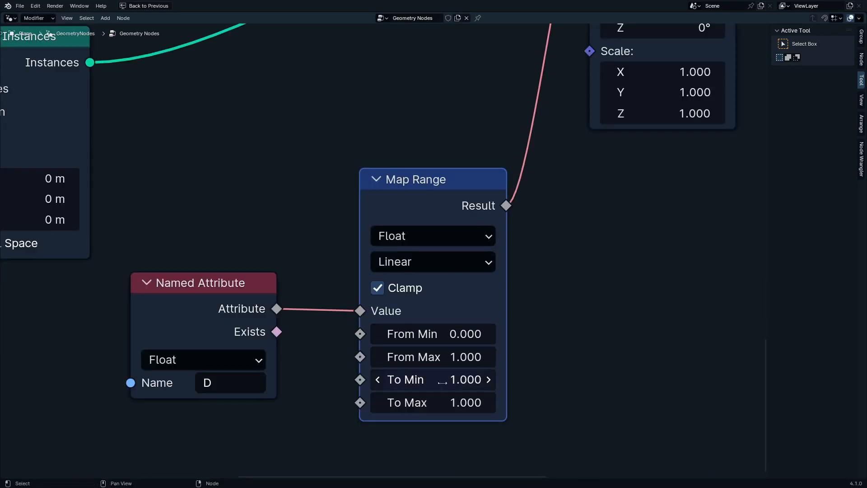
left_click(444, 402)
type("1.0")
key("Return")
key("ctrl+space")
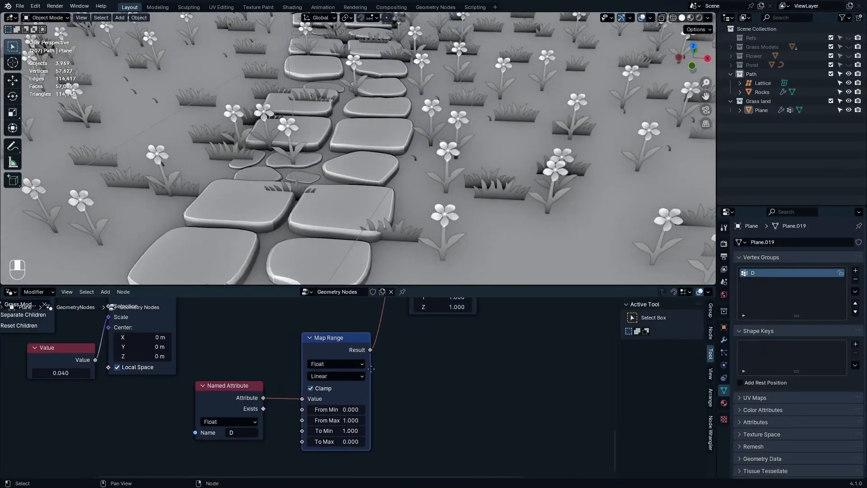
Step: Preview the Map Range result on the joined geometry with a Viewer node and inspect the values along the path
key("ctrl+space")
scroll(314, 373, "down", 2)
left_click(315, 363, "ctrl+shift")
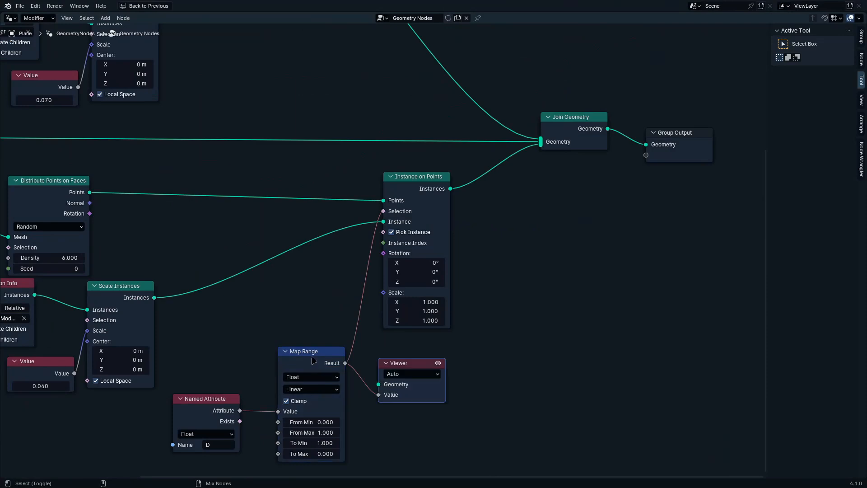
scroll(365, 336, "down", 4)
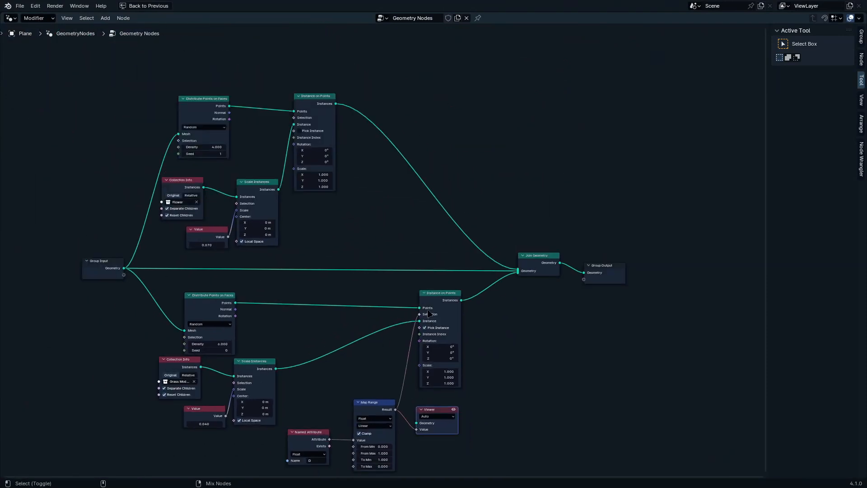
key("ctrl+space")
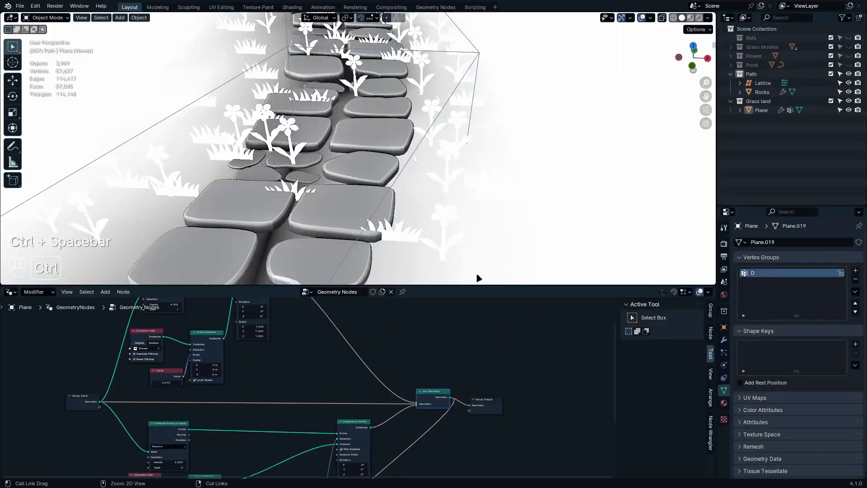
mouse_move(409, 218)
middle_mouse_down()
mouse_move(317, 176)
mouse_move(397, 226)
middle_mouse_up()
middle_click_drag(397, 434, 343, 330)
scroll(325, 384, "up", 5)
middle_click_drag(325, 406, 334, 366)
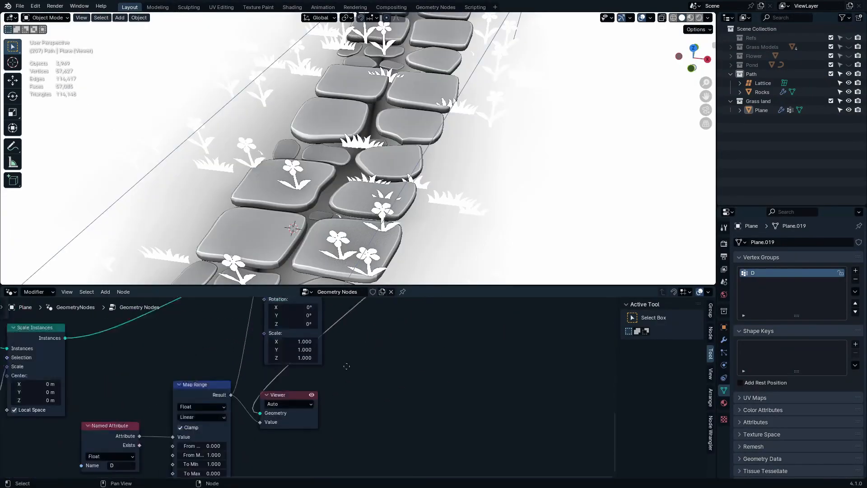
Step: Adjust the Map Range node's To Min to 0.970 and To Max to -1.560
scroll(235, 418, "up", 4)
scroll(226, 421, "up", 5)
middle_click_drag(221, 421, 294, 371)
mouse_move(275, 408)
left_mouse_down("shift")
mouse_move(317, 408)
mouse_move(275, 408)
left_mouse_up("shift")
left_click_drag(275, 427, 205, 426, "shift")
scroll(332, 204, "down", 5)
mouse_move(334, 204)
middle_mouse_down("shift")
mouse_move(301, 264)
mouse_move(332, 204)
middle_mouse_up("shift")
scroll(332, 204, "down", 3)
Step: Delete the Viewer node from the node tree
key("ctrl+space")
left_click_drag(281, 319, 364, 392)
key("x")
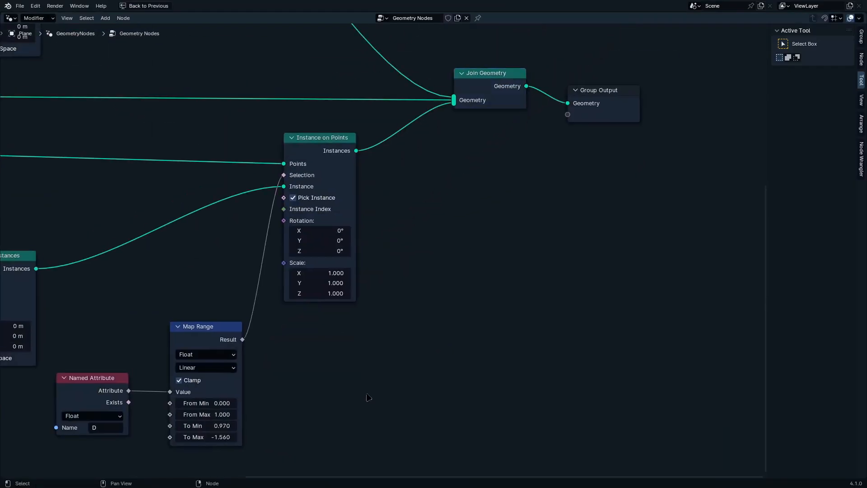
Step: Check the grass and flower coverage on and beside the path stones from close up and farther away
key("ctrl+space")
middle_click_drag(365, 213, 326, 81)
scroll(406, 165, "up", 8)
scroll(326, 80, "down", 7)
middle_click_drag(301, 185, 354, 116)
scroll(313, 170, "up", 6)
scroll(342, 107, "down", 7)
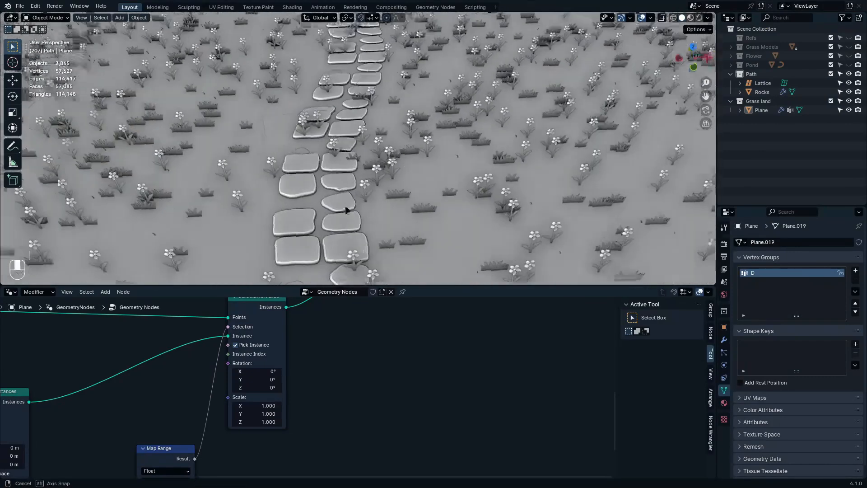
middle_click_drag(345, 205, 376, 343)
scroll(311, 361, "down", 2)
scroll(311, 361, "down", 2)
Step: Duplicate the Named Attribute and Map Range nodes above the flower nodes and link Result to the flower Instance on Points Selection
key("ctrl+space")
scroll(336, 323, "down", 3)
scroll(376, 343, "up", 1)
key("shift+d")
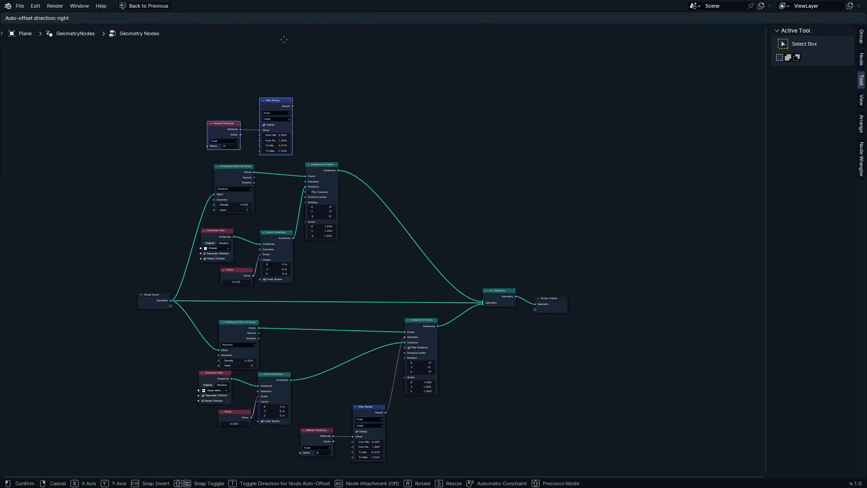
left_click(285, 40)
scroll(286, 95, "up", 5)
scroll(294, 108, "up", 2)
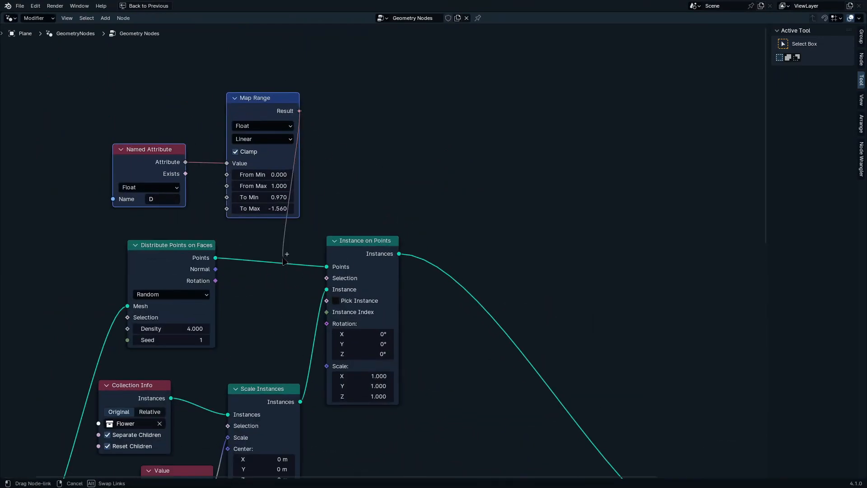
Step: Inspect the flower and grass scatter along the stone path and across the whole plane
key("ctrl+space")
middle_click_drag(379, 106, 396, 130)
key("ctrl+space")
scroll(395, 131, "down", 5)
middle_click_drag(329, 222, 343, 325, "shift")
middle_click_drag(330, 139, 341, 163, "shift")
scroll(342, 163, "up", 2)
scroll(340, 185, "up", 6)
scroll(341, 209, "down", 12)
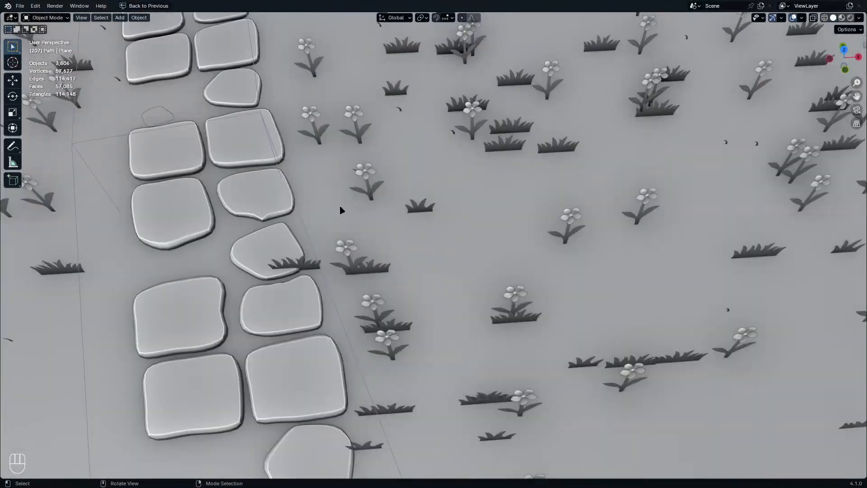
Step: Turn the GeometryNodes modifier's viewport display off and back on
key("ctrl+space")
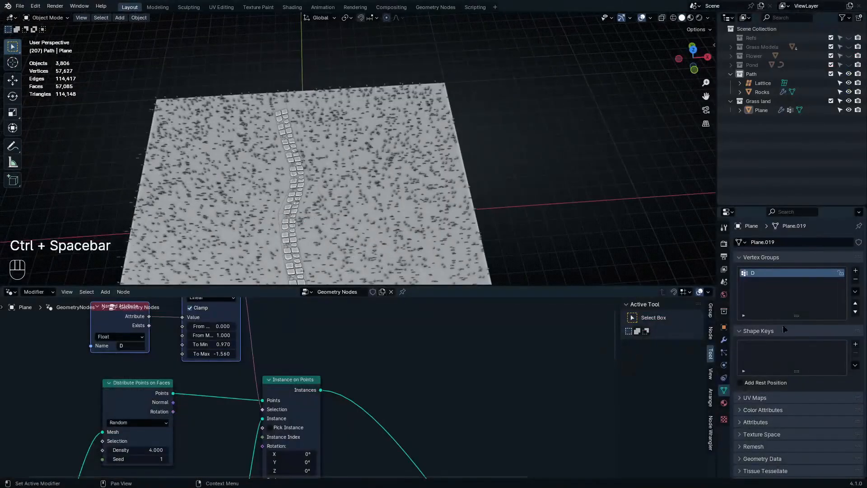
left_click(724, 339)
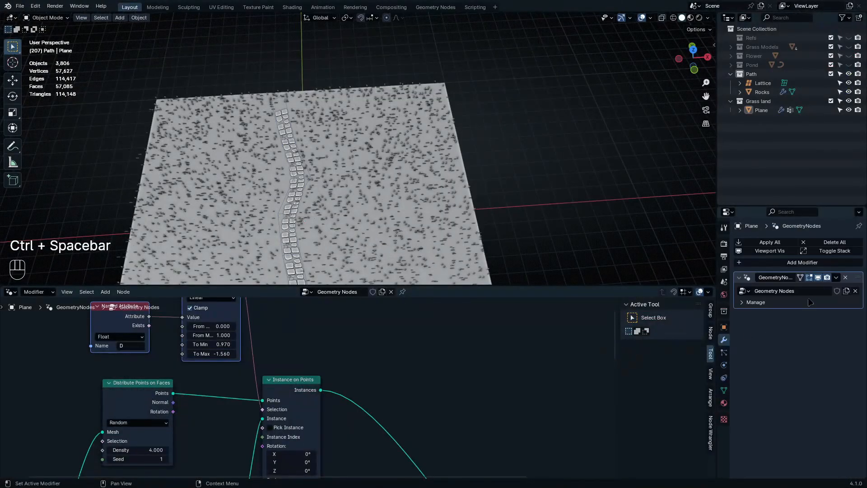
left_click(818, 278)
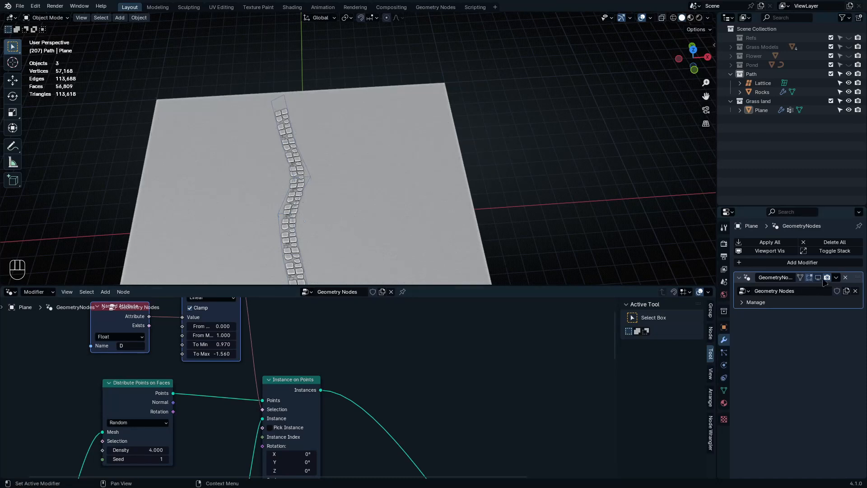
left_click(818, 277)
Step: Select the ground plane and switch it to Weight Paint mode
left_click(447, 230)
key("ctrl+Tab")
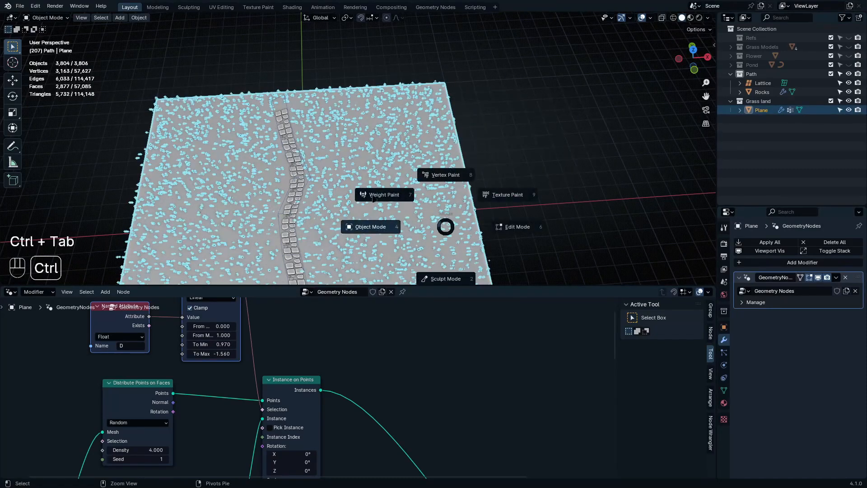
left_click(373, 198)
key("ctrl+space")
scroll(338, 232, "up", 3)
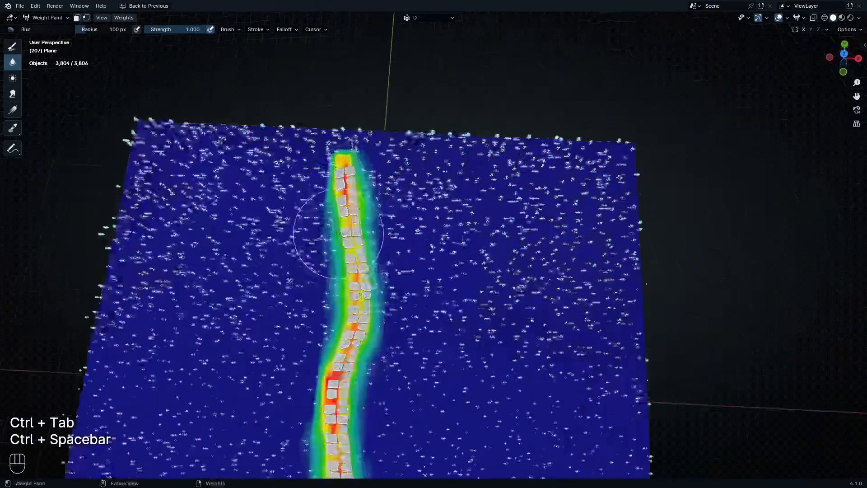
Step: Paint weight 1.000 on vertex group D along the stone path with the Draw brush, then return to Object Mode
key("KP_7")
scroll(367, 152, "up", 5)
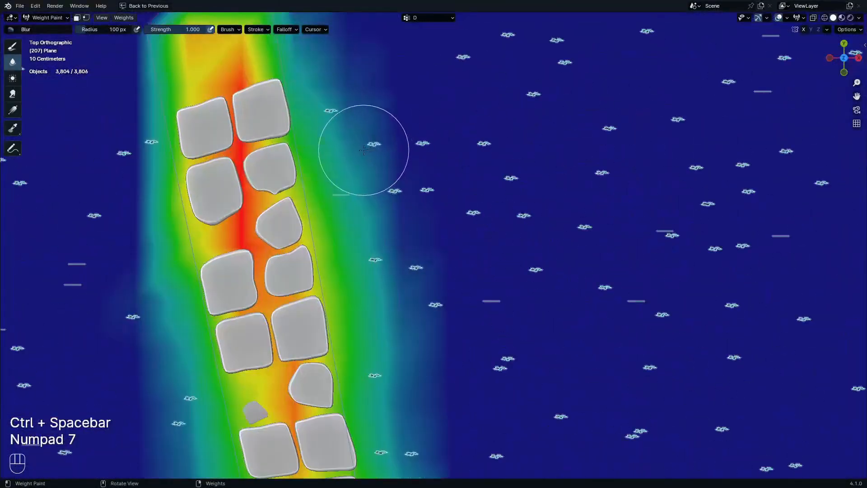
scroll(363, 150, "down", 4)
middle_click_drag(364, 150, 359, 119, "shift")
scroll(360, 118, "up", 1)
left_click(14, 48)
key("ctrl+z")
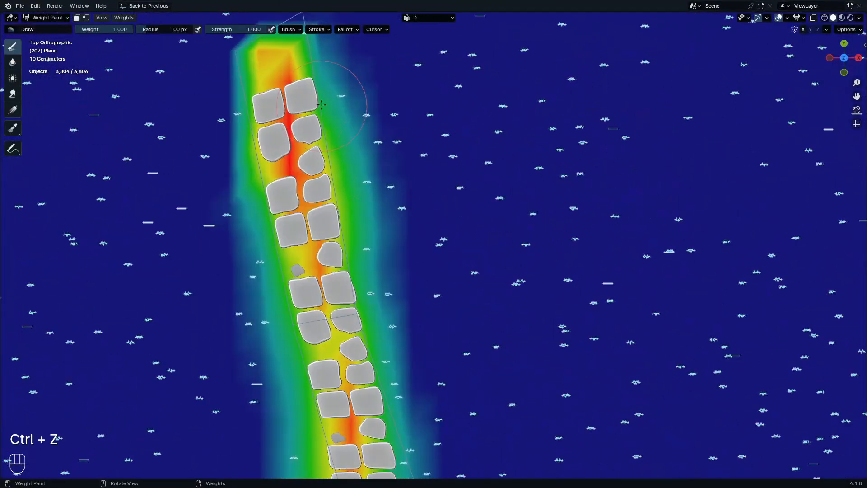
left_click_drag(318, 75, 364, 343)
middle_click_drag(370, 366, 347, 234, "shift")
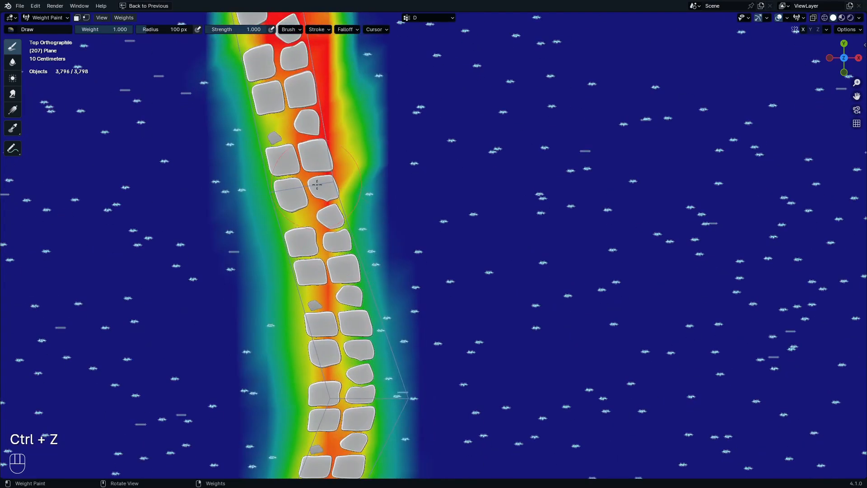
left_click_drag(347, 239, 350, 350)
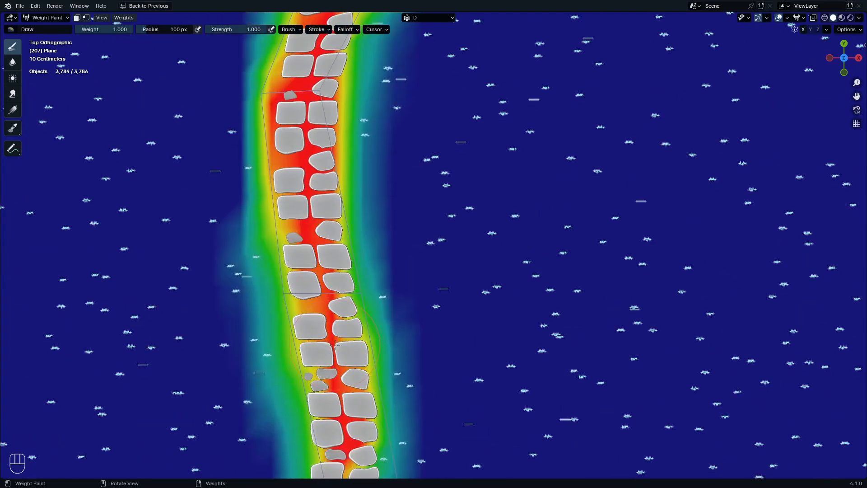
middle_click_drag(357, 444, 354, 306, "shift")
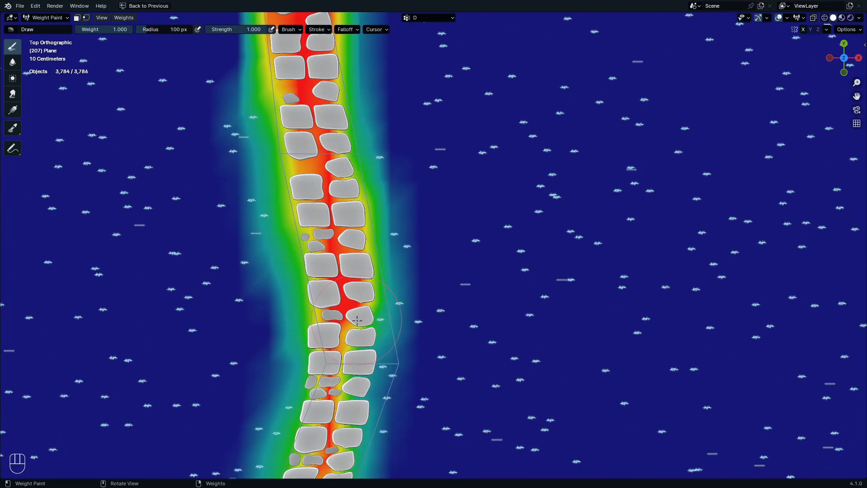
mouse_move(357, 320)
left_mouse_down()
mouse_move(359, 374)
mouse_move(349, 413)
left_mouse_up()
middle_click_drag(372, 367, 395, 229, "shift")
mouse_move(330, 294)
left_mouse_down()
mouse_move(313, 330)
mouse_move(308, 391)
left_mouse_up()
mouse_move(342, 247)
middle_mouse_down("shift")
mouse_move(311, 249)
mouse_move(333, 271)
mouse_move(358, 219)
mouse_move(450, 280)
mouse_move(422, 286)
mouse_move(429, 303)
middle_mouse_up("shift")
key("ctrl+Tab")
left_click(149, 282)
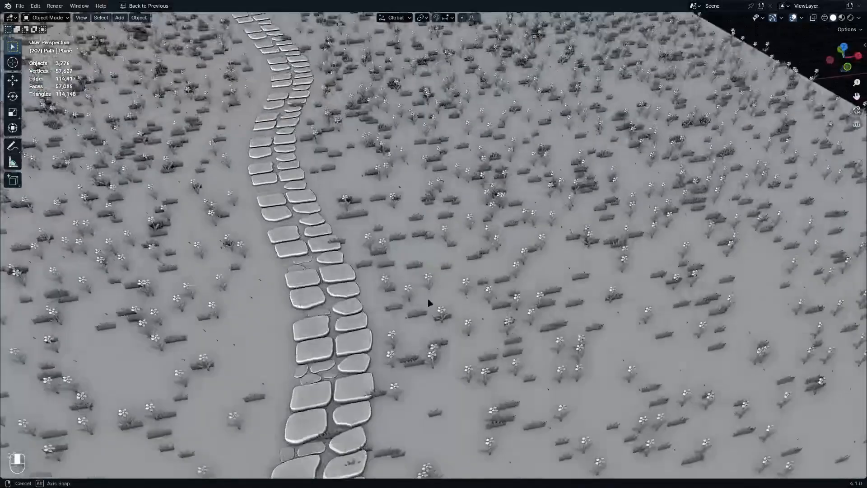
Step: Add one more weight stroke beside the stone path to clear leftover instances, then return to Object Mode and check the scatter
key("ctrl+Tab")
mouse_move(337, 207)
left_mouse_down()
mouse_move(348, 194)
mouse_move(435, 219)
left_mouse_up()
mouse_move(450, 242)
middle_mouse_down()
mouse_move(429, 238)
mouse_move(333, 277)
middle_mouse_up()
key("ctrl+Tab")
left_click(353, 238)
scroll(465, 261, "down", 12)
mouse_move(333, 277)
middle_mouse_down()
mouse_move(351, 293)
mouse_move(334, 289)
middle_mouse_up()
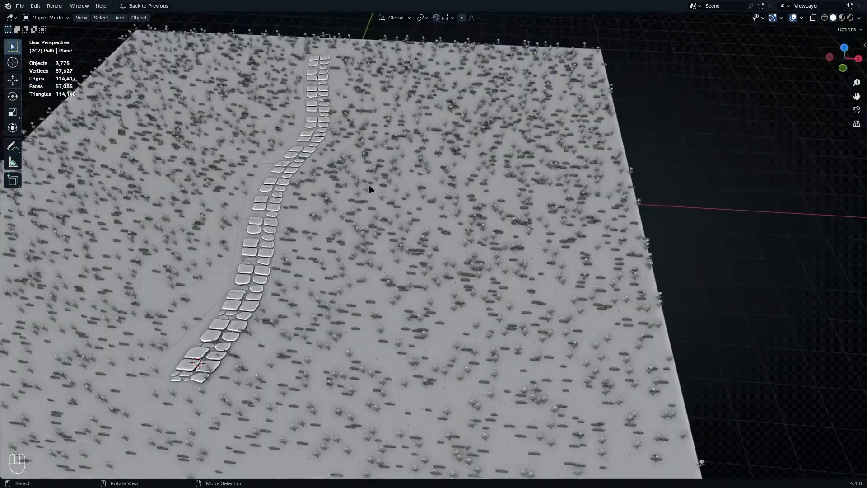
mouse_move(414, 183)
middle_mouse_down()
mouse_move(412, 218)
mouse_move(397, 183)
middle_mouse_up()
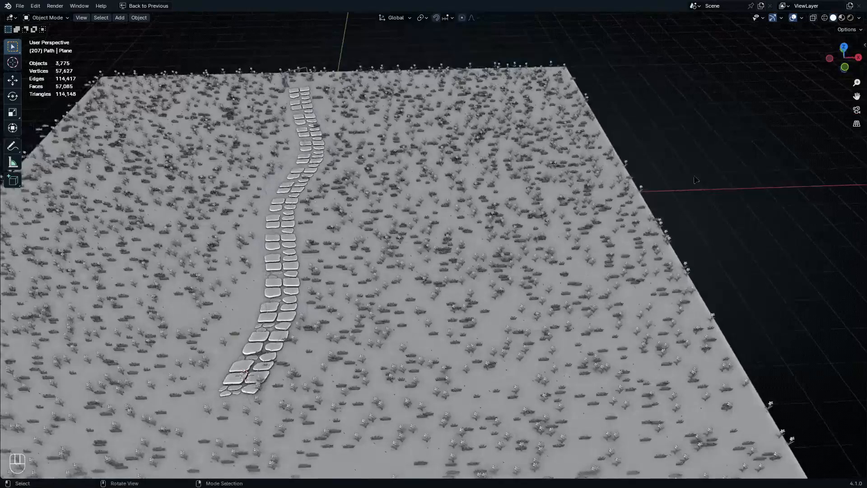
middle_click_drag(406, 263, 389, 242)
Step: Add a camera to the scene and move it into a new collection named Camera
key("shift+a")
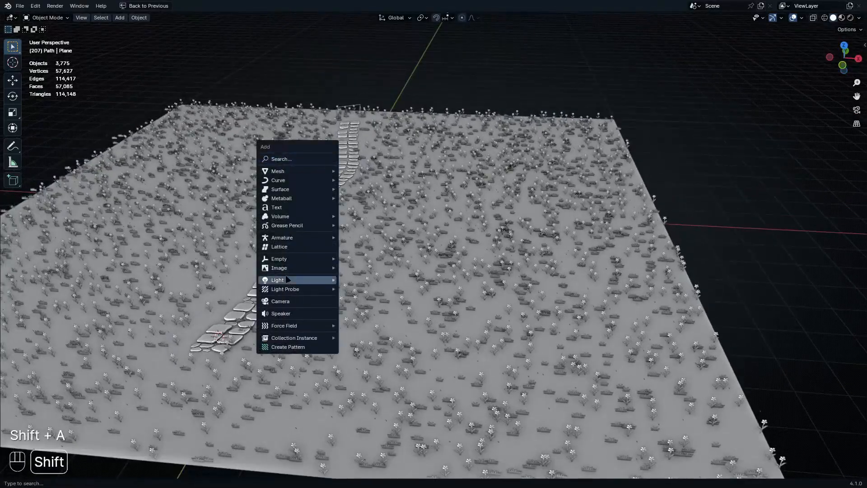
left_click(286, 306)
key("ctrl+space")
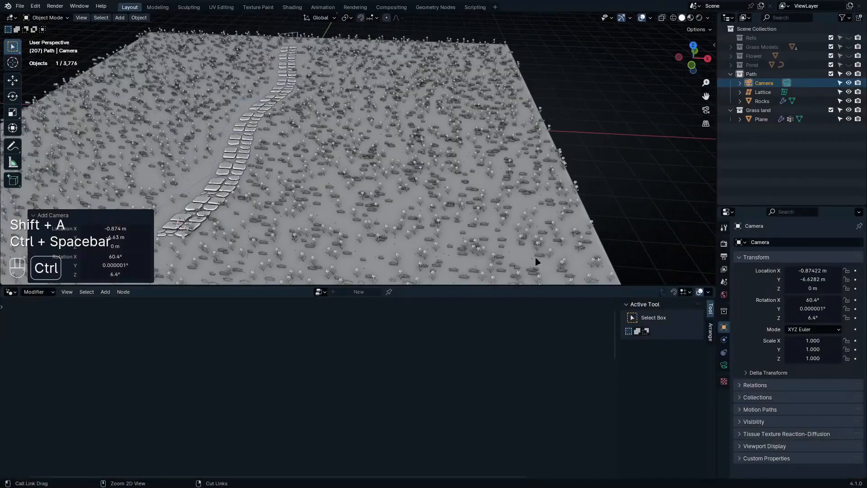
key("m")
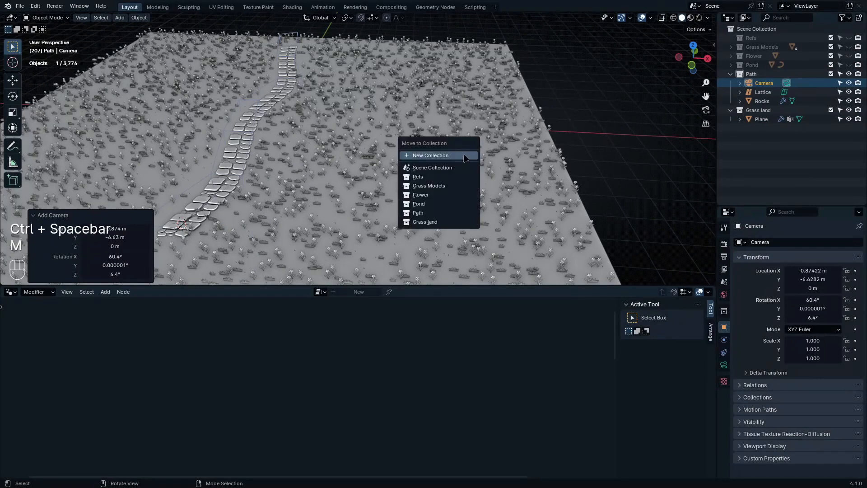
left_click(464, 155)
type("Camera")
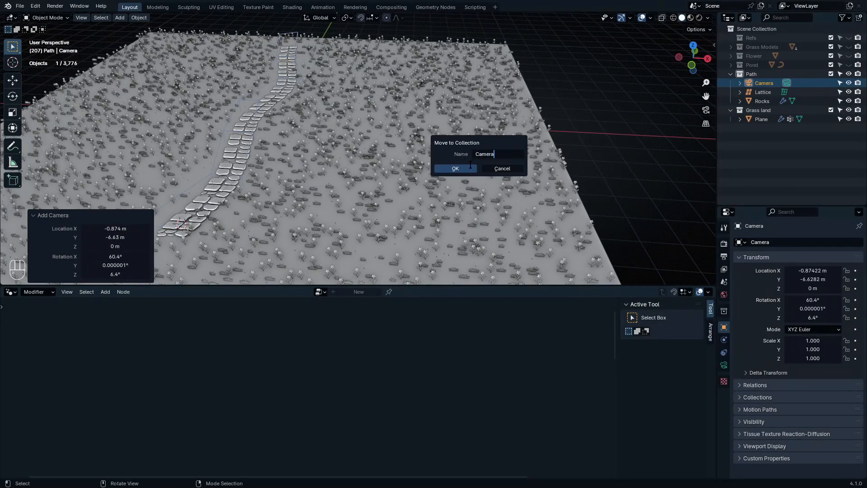
left_click(467, 168)
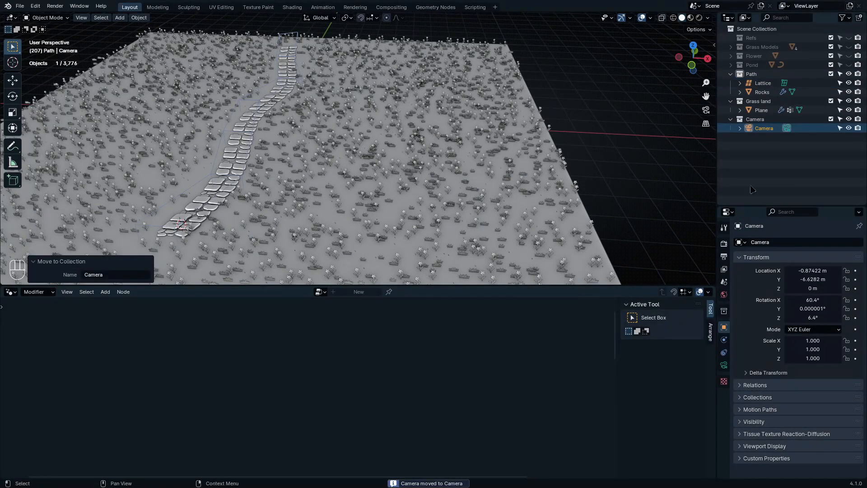
Step: Frame the winding stone path from a low angle and align the camera to that view
key("ctrl+space")
scroll(416, 207, "up", 6)
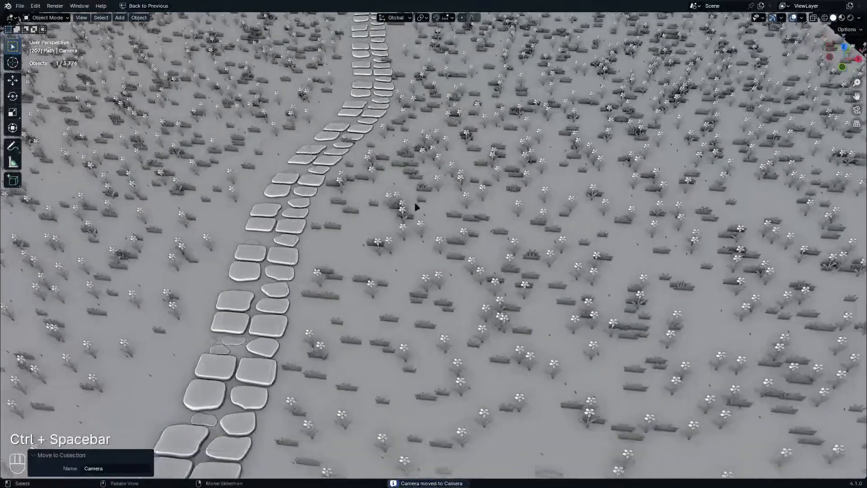
middle_click_drag(417, 207, 396, 201)
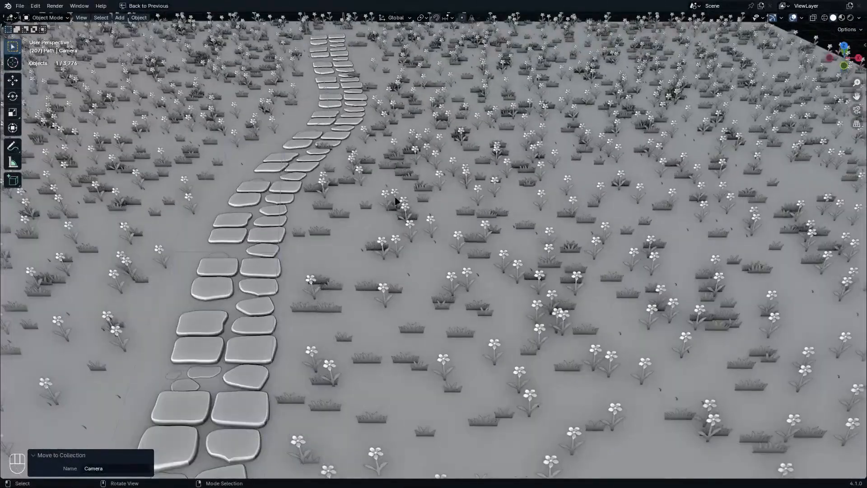
scroll(395, 201, "down", 3)
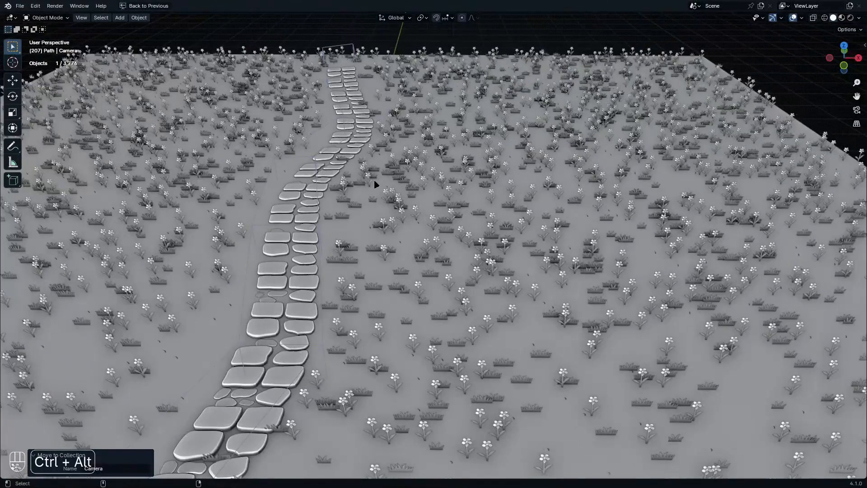
key("ctrl+alt+KP_0")
scroll(393, 160, "down", 3)
Step: Set the camera's focal length to 80 mm
key("ctrl+space")
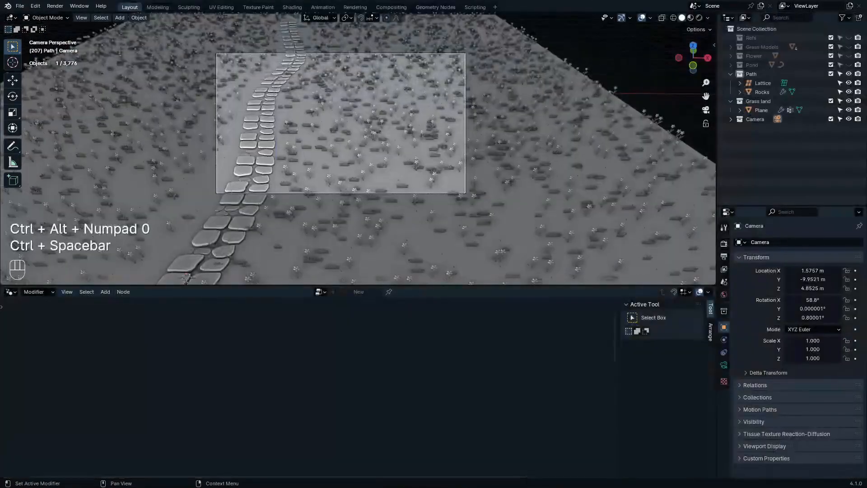
left_click(724, 365)
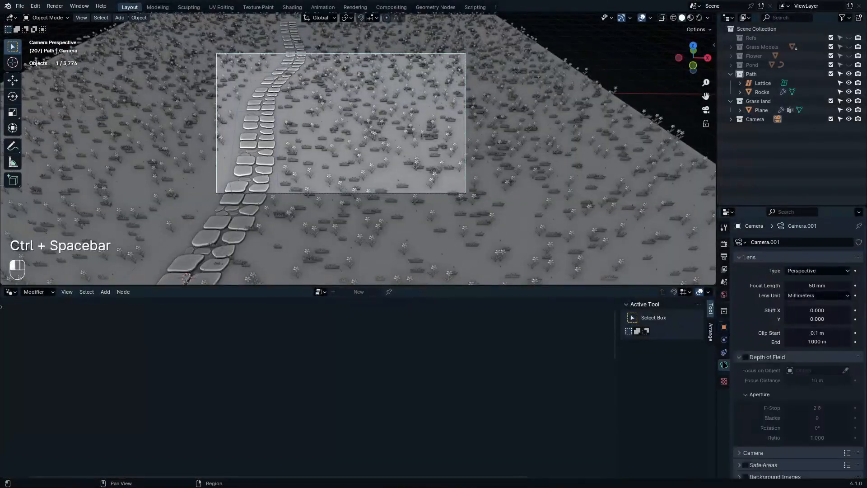
left_click(805, 285)
type("8")
type("0")
key("Return")
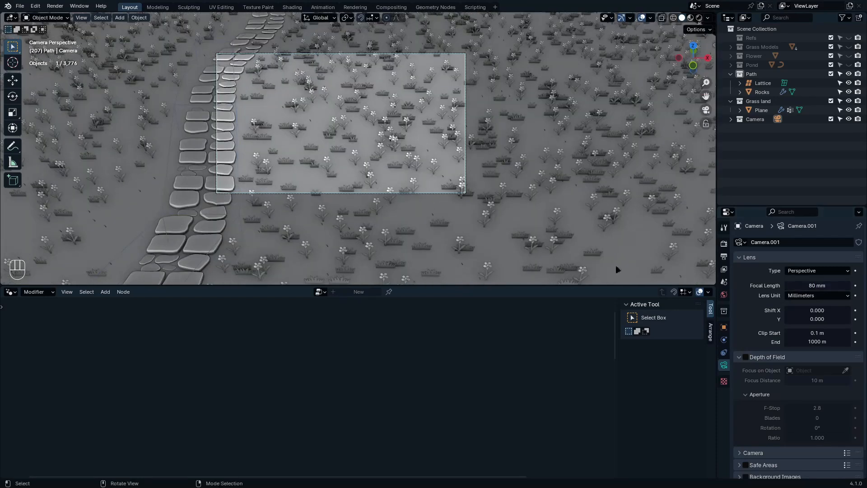
Step: Move the camera back about 9.6 m along its local Z axis to fit more of the path in frame
key("ctrl+space")
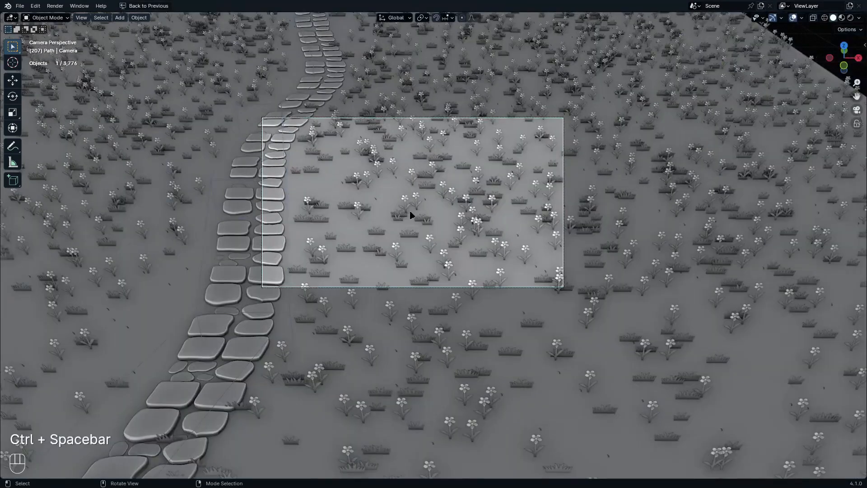
key("g")
key("z")
key("z")
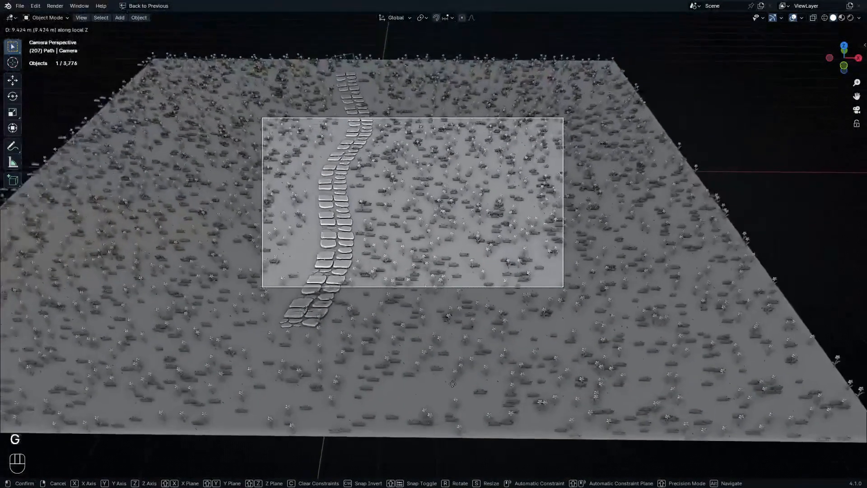
left_click(455, 389)
middle_click_drag(455, 389, 459, 418, "shift")
scroll(516, 201, "up", 2)
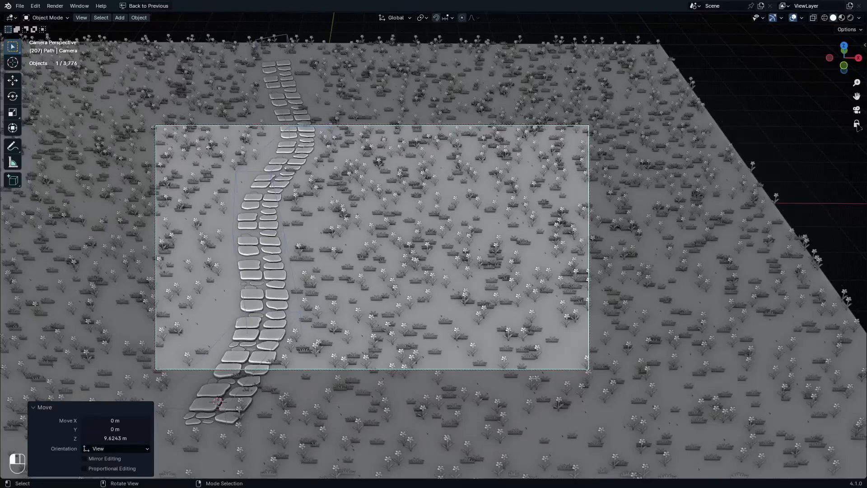
Step: Lock the camera to the view, reframe it so the path winds through the shot's left half, and unlock it again
scroll(372, 241, "up", 1)
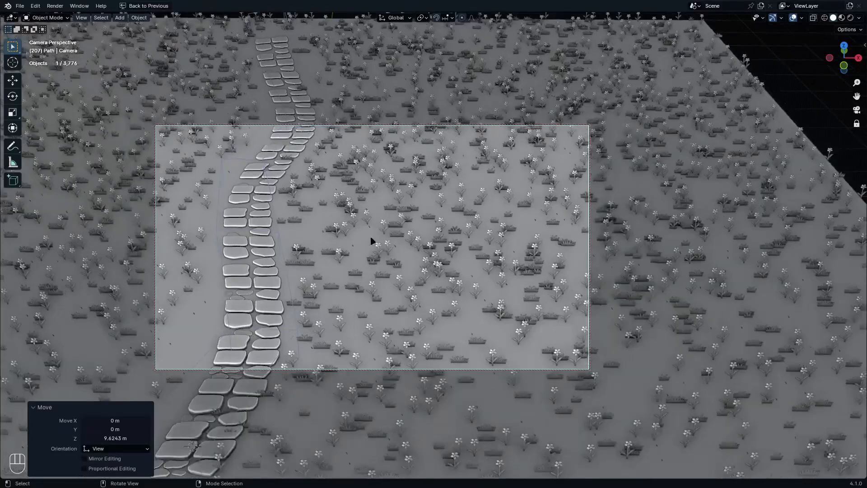
middle_click_drag(372, 240, 397, 269)
scroll(394, 261, "down", 2)
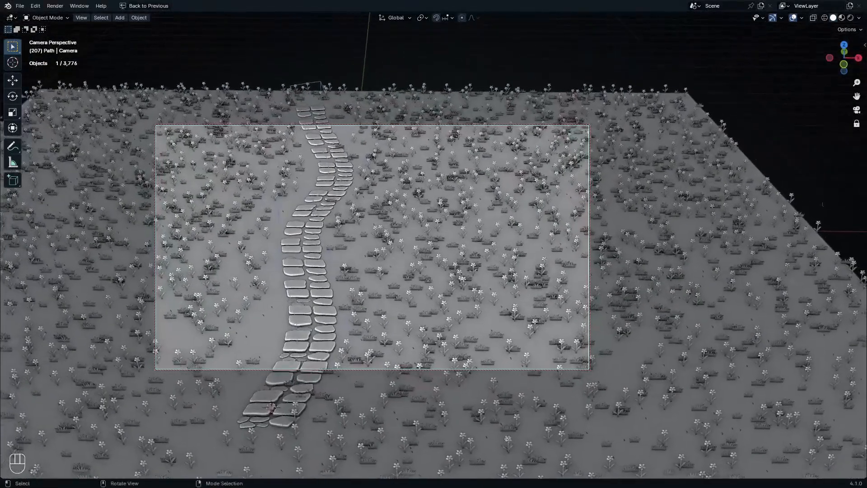
scroll(476, 306, "up", 5)
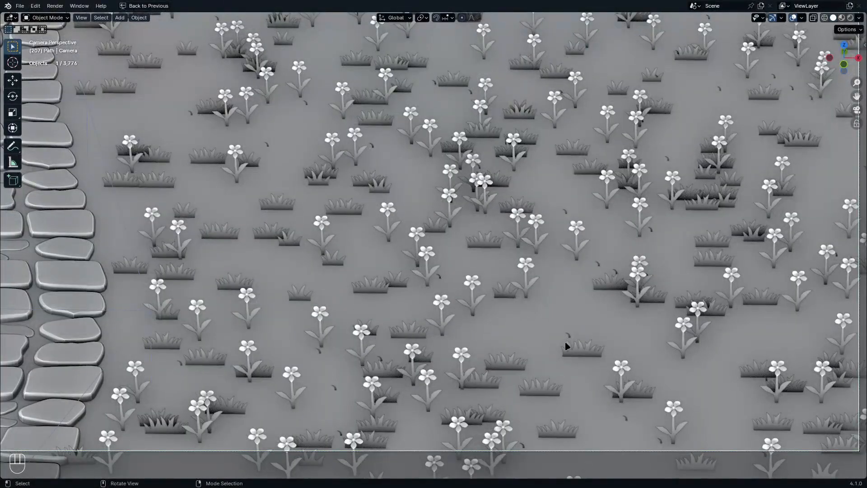
scroll(315, 234, "down", 5)
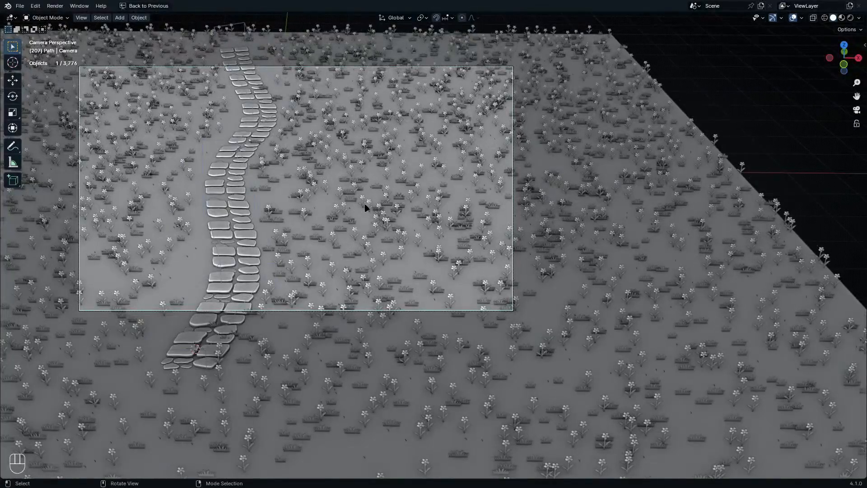
Step: Select the ground plane and move the grass Named Attribute and Map Range nodes up between Distribute Points on Faces and Instance on Points
key("ctrl+space")
left_click(286, 180)
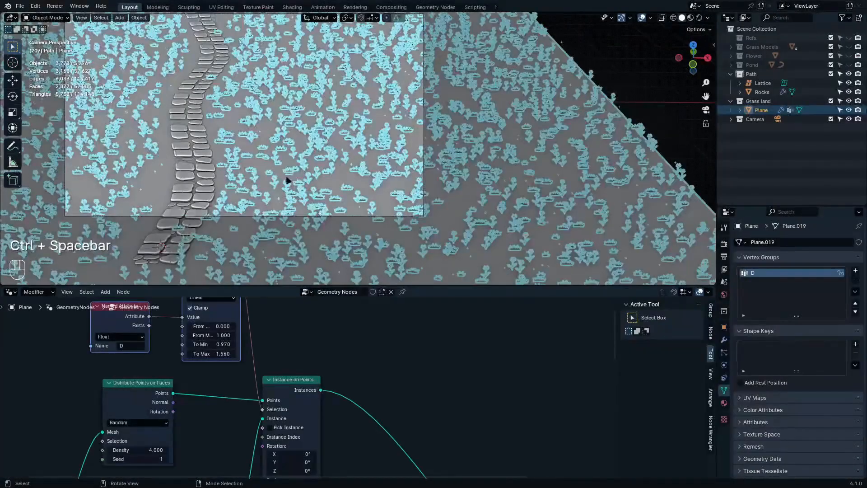
scroll(323, 363, "down", 9)
key("ctrl+space")
middle_click_drag(445, 367, 416, 272)
scroll(427, 246, "up", 7)
scroll(415, 293, "up", 6)
left_click_drag(487, 274, 334, 407)
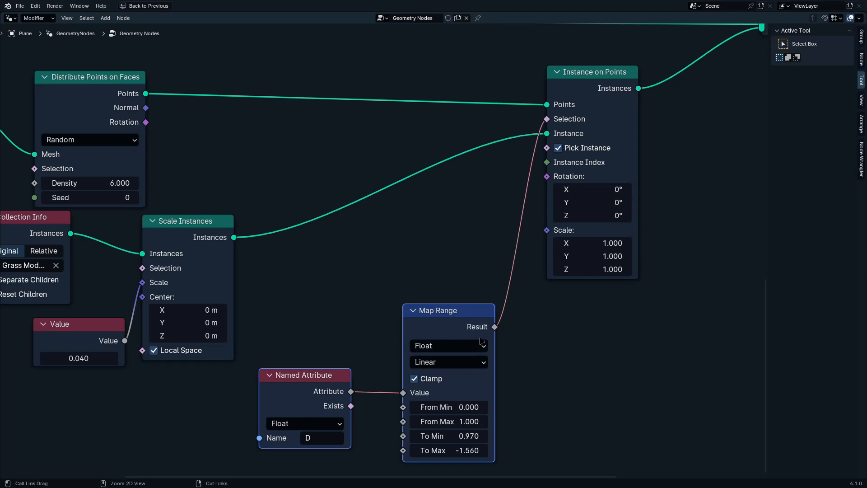
left_click_drag(438, 321, 421, 35)
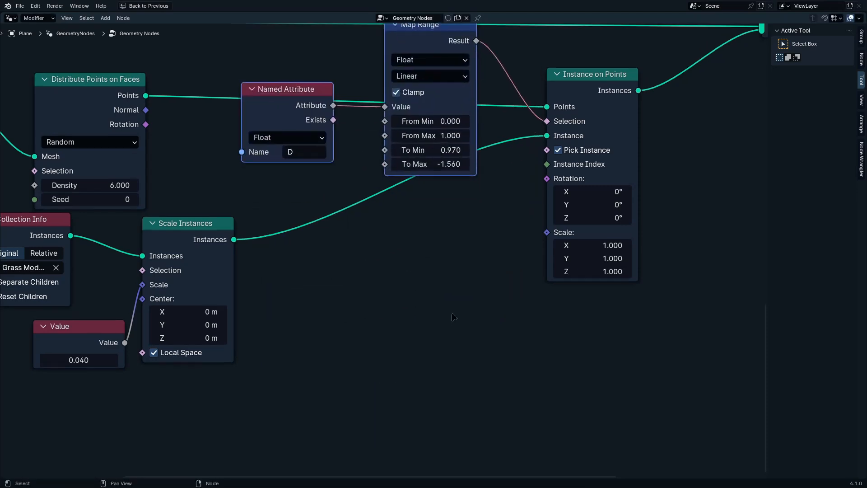
Step: Add an Object Info node below the grass Scale Instances node and set its object to Camera
middle_click_drag(419, 350, 399, 287)
scroll(398, 286, "up", 1)
left_click(398, 286)
key("shift+a")
left_click(393, 285)
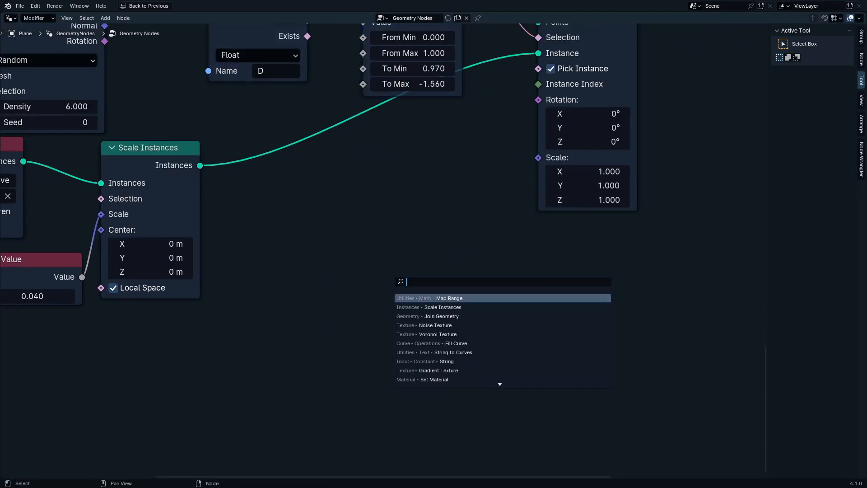
type("obj")
key("Return")
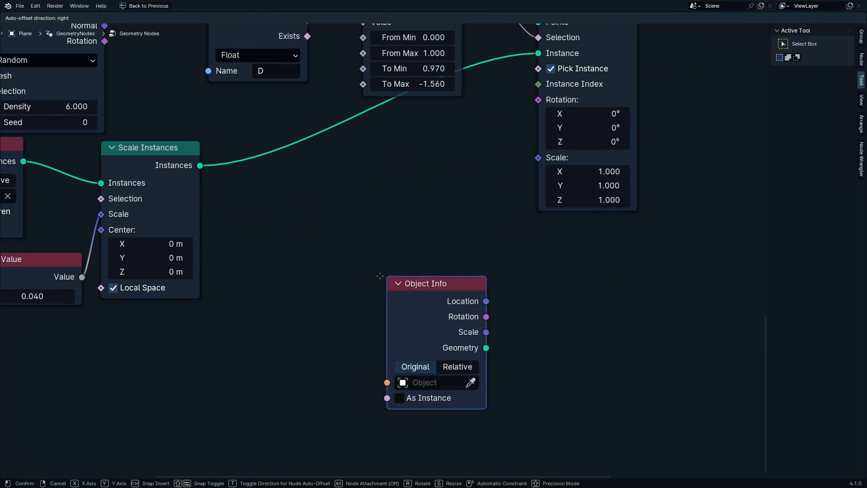
left_click(331, 269)
left_click(393, 378)
left_click(385, 240)
left_click_drag(396, 293, 227, 349)
scroll(244, 352, "down", 3)
middle_click_drag(284, 375, 313, 319)
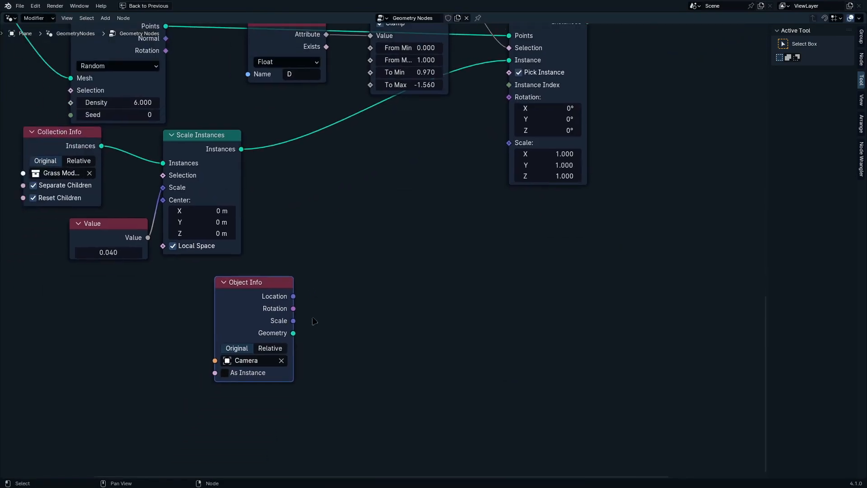
Step: Add a Position node below Object Info and combine it with the camera's Location in a vector math Add node
key("shift+a")
left_click(317, 287)
type("positi")
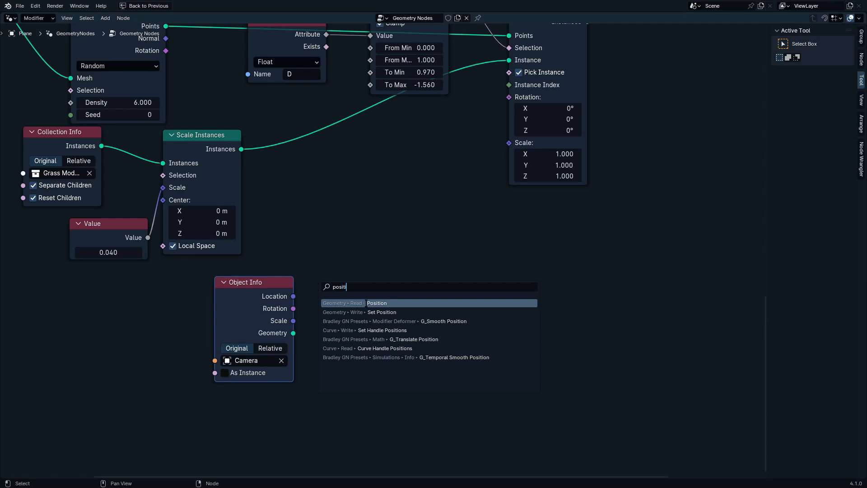
left_click(366, 303)
left_click(217, 404)
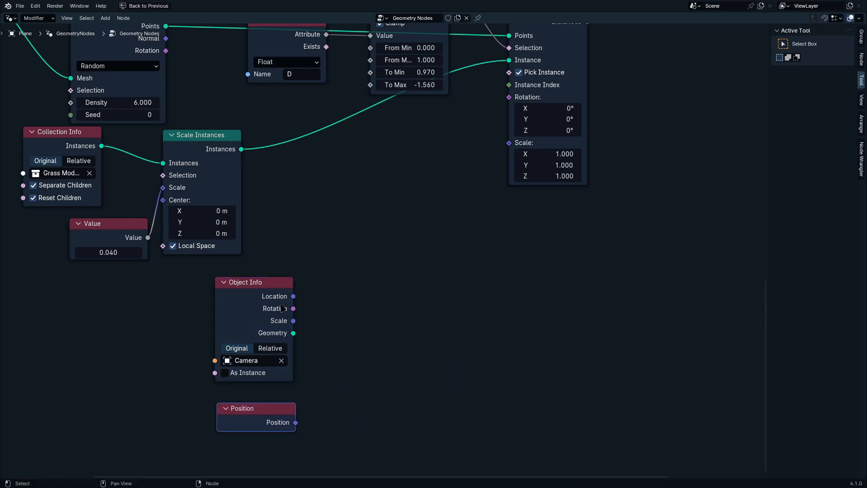
mouse_move(295, 298)
left_mouse_down()
mouse_move(428, 215)
mouse_move(364, 273)
mouse_move(344, 310)
mouse_move(305, 307)
left_mouse_up()
right_click_drag(264, 292, 280, 411, "ctrl+shift")
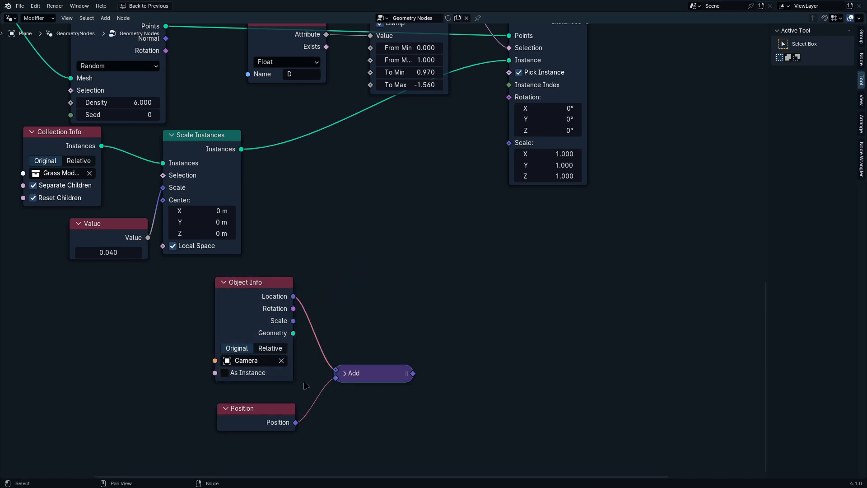
Step: Expand the vector math node, set its operation to Subtract, and place it beside the Object Info node
left_click_drag(364, 372, 416, 354)
left_click(396, 354)
left_click(423, 384)
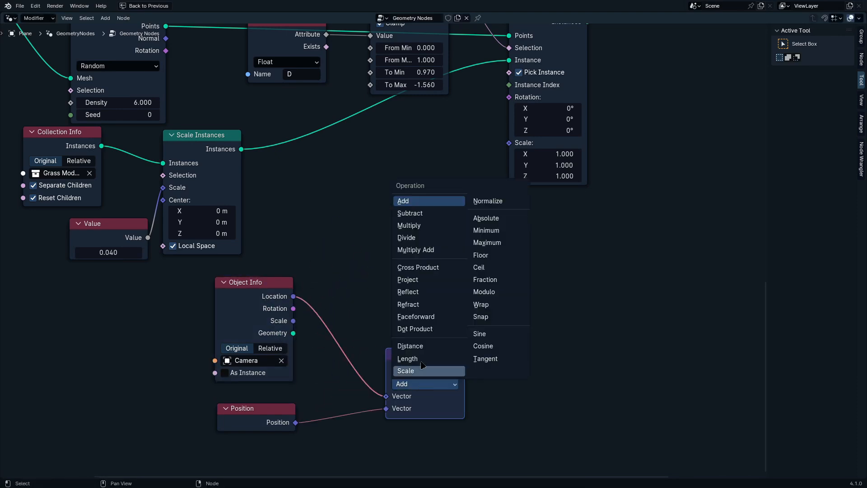
left_click(410, 213)
left_click_drag(427, 367, 366, 346)
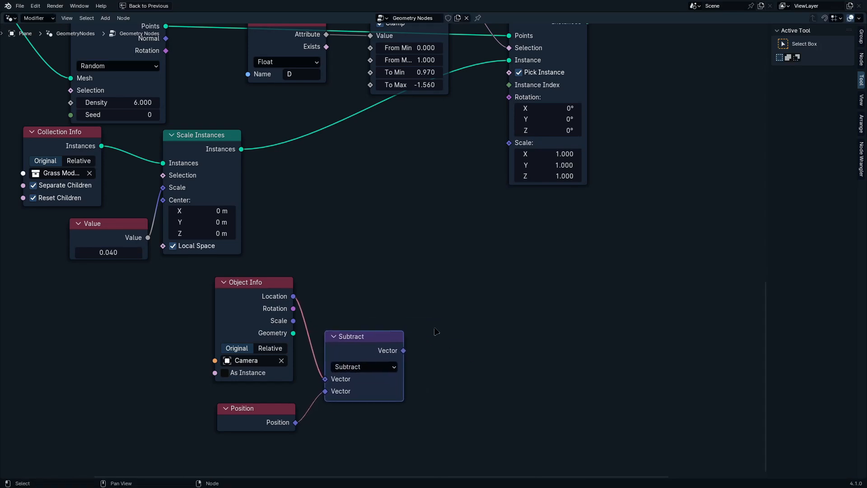
Step: Feed the Subtract vector into the Rotation of the grass Instance on Points and switch the camera's Object Info to Relative
middle_click_drag(411, 322, 290, 345)
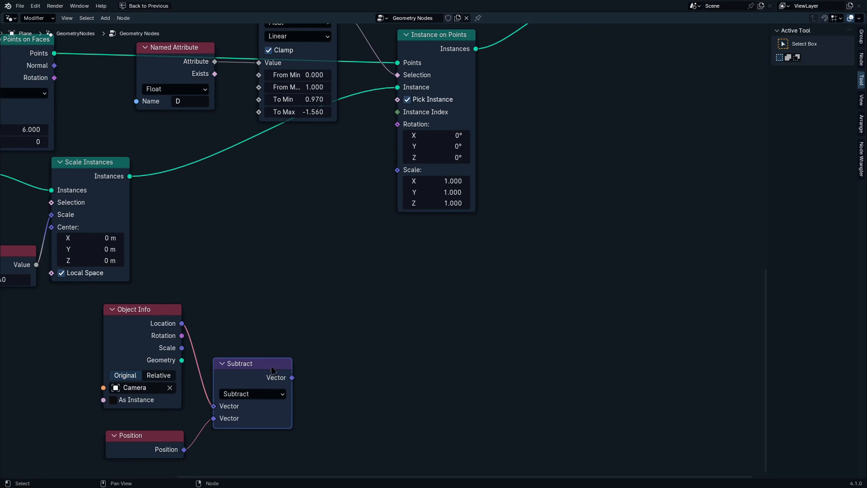
scroll(273, 370, "down", 2)
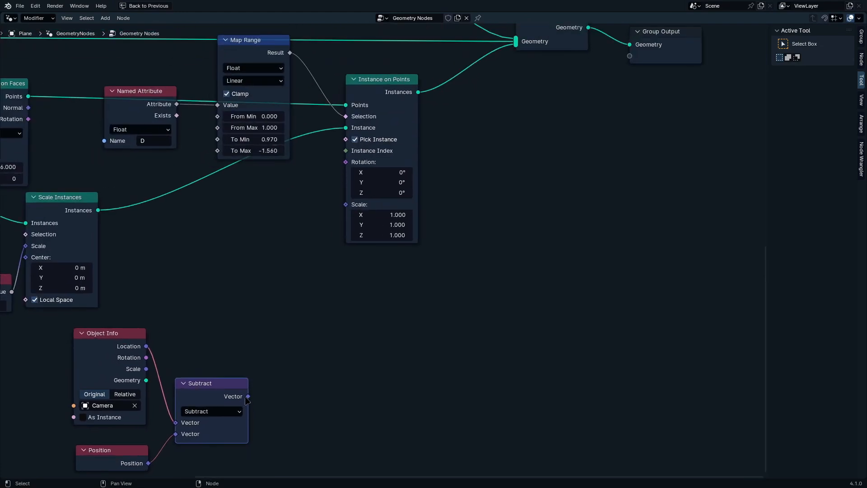
left_click_drag(248, 397, 357, 163)
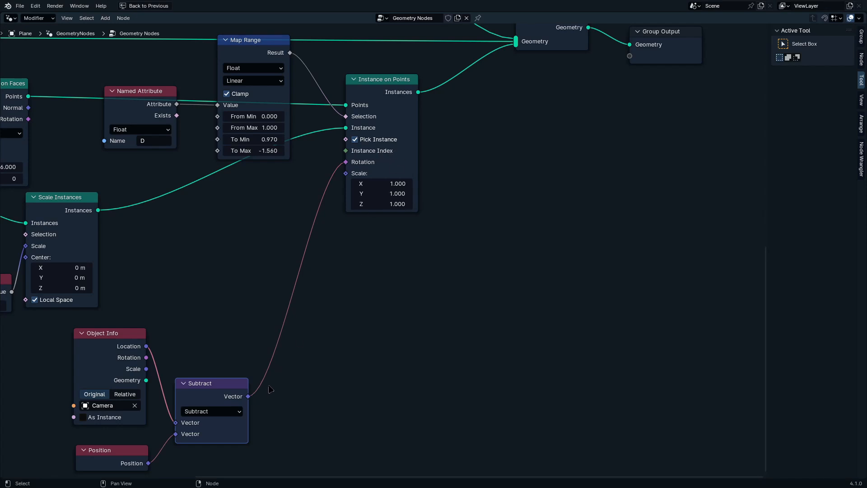
scroll(253, 378, "up", 3)
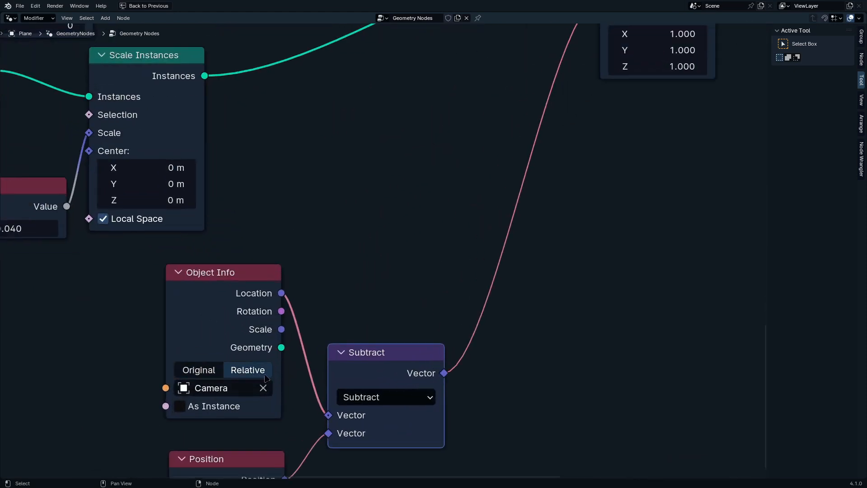
key("ctrl+space")
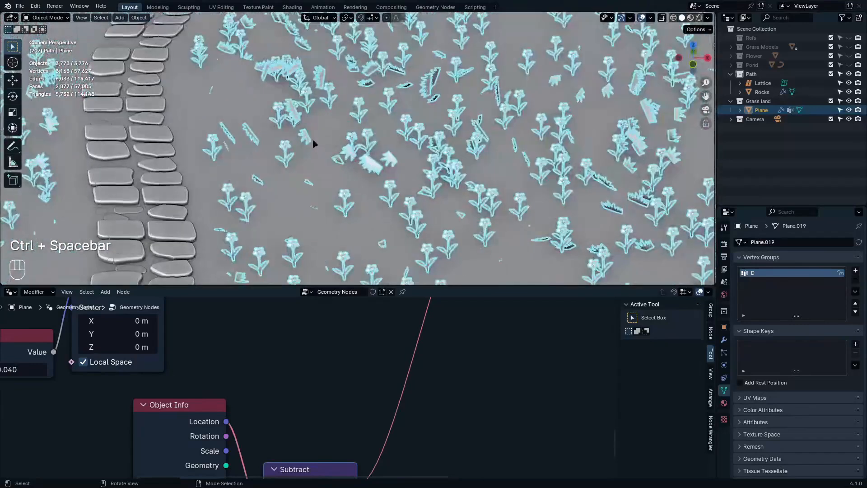
middle_click_drag(557, 215, 416, 260, "shift")
scroll(305, 171, "up", 10)
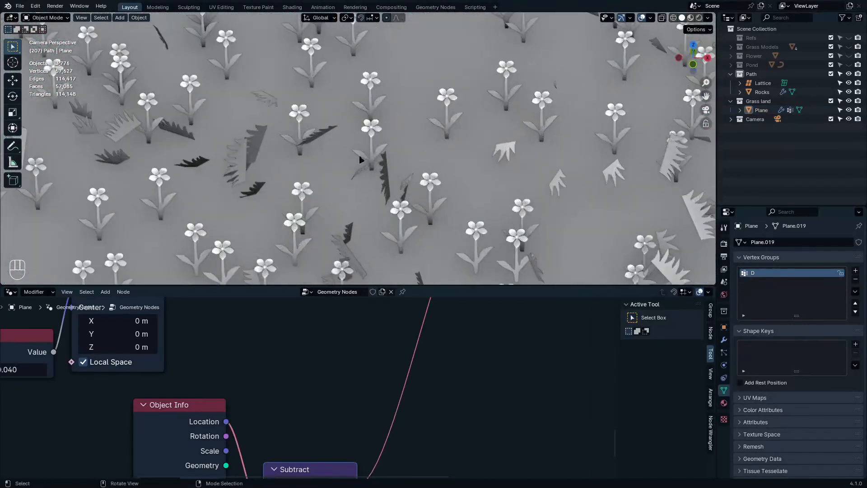
middle_click_drag(174, 191, 374, 211, "shift")
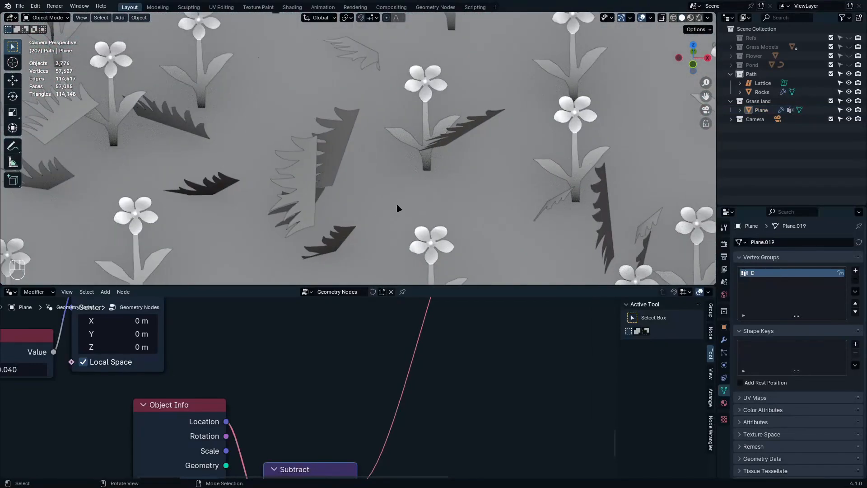
key("ctrl+space")
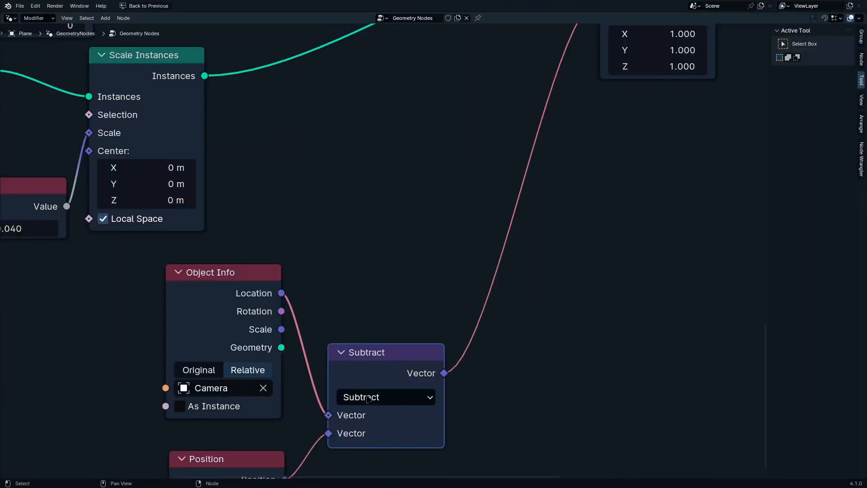
Step: Add a Combine XYZ node above Subtract, with the Subtract vector feeding only its Z input
scroll(415, 320, "down", 2)
middle_click_drag(447, 326, 276, 467)
left_click_drag(250, 399, 332, 361)
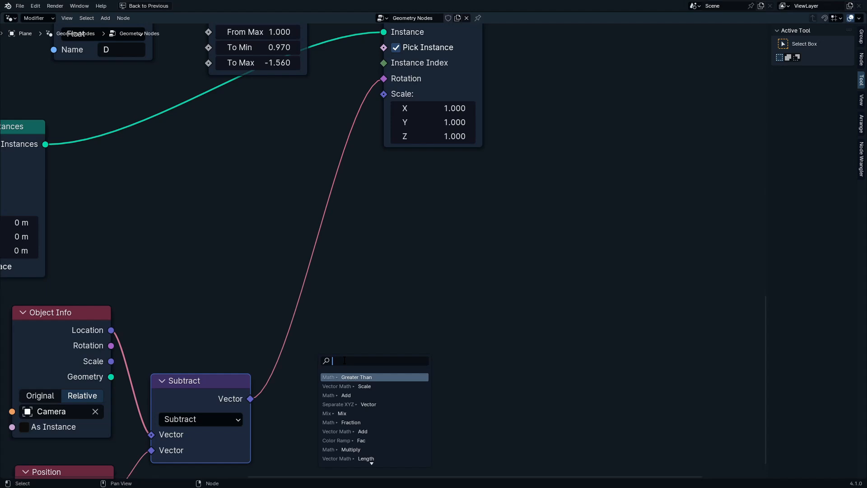
type("combi")
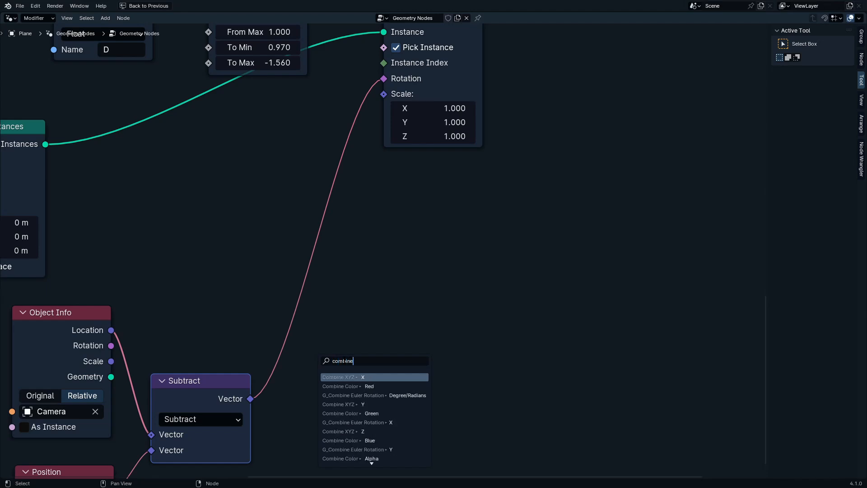
type("ne")
key("Return")
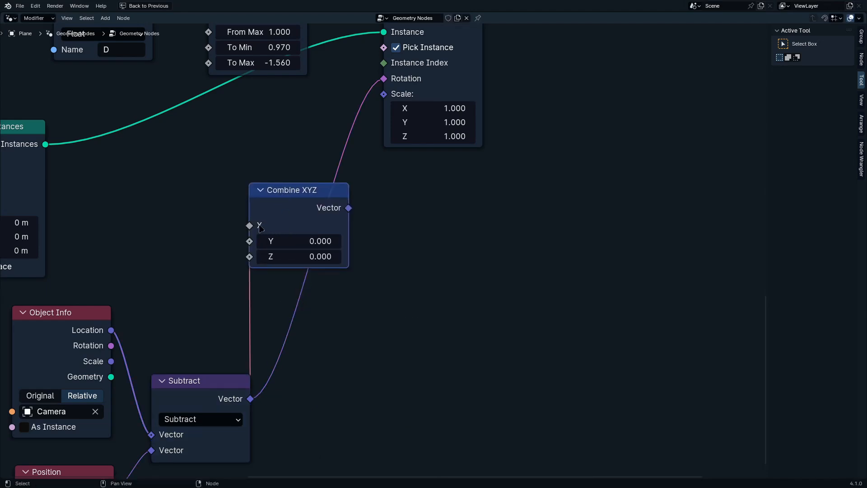
left_click_drag(260, 228, 360, 310)
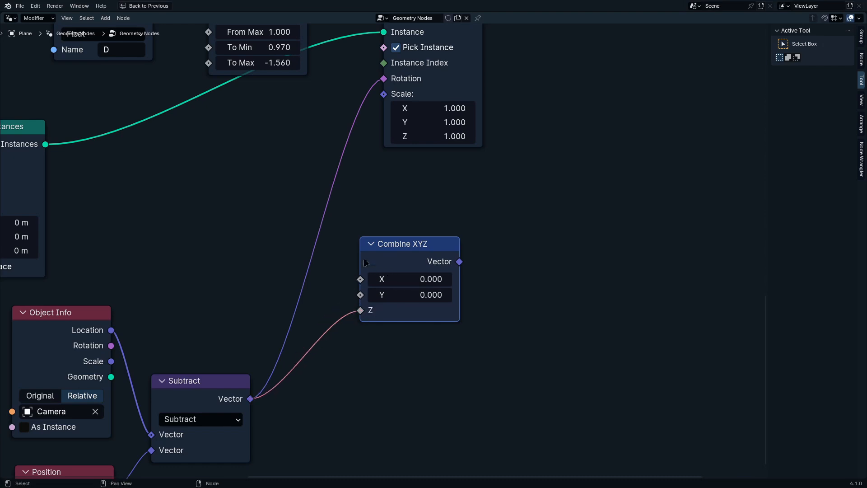
Step: Connect the Combine XYZ vector to the Rotation of the grass Instance on Points and check the grass through the camera
middle_click_drag(429, 248, 457, 355)
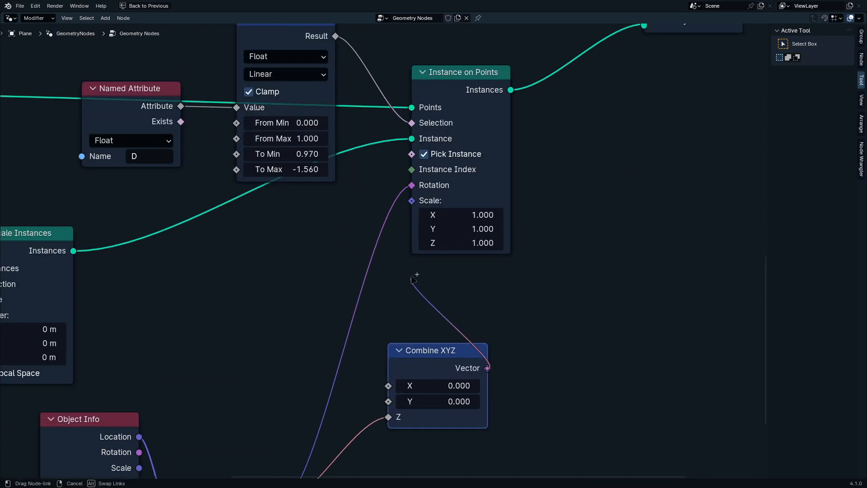
left_click_drag(487, 368, 424, 190)
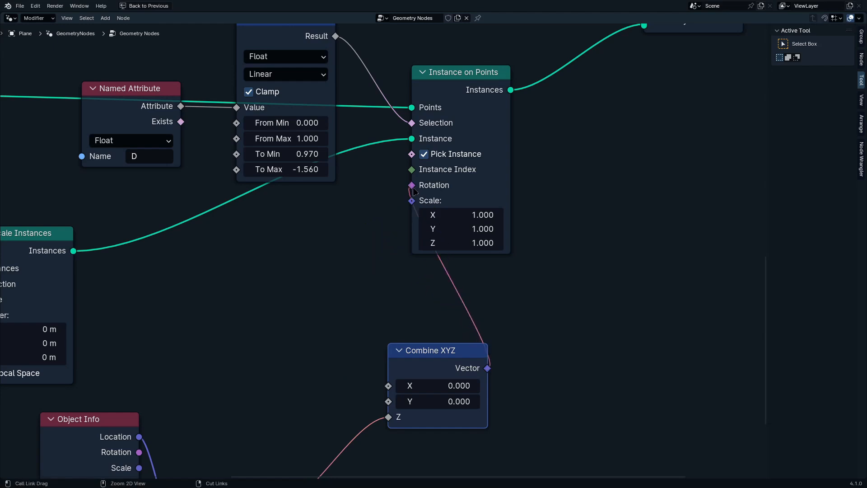
key("ctrl+space")
key("KP_0")
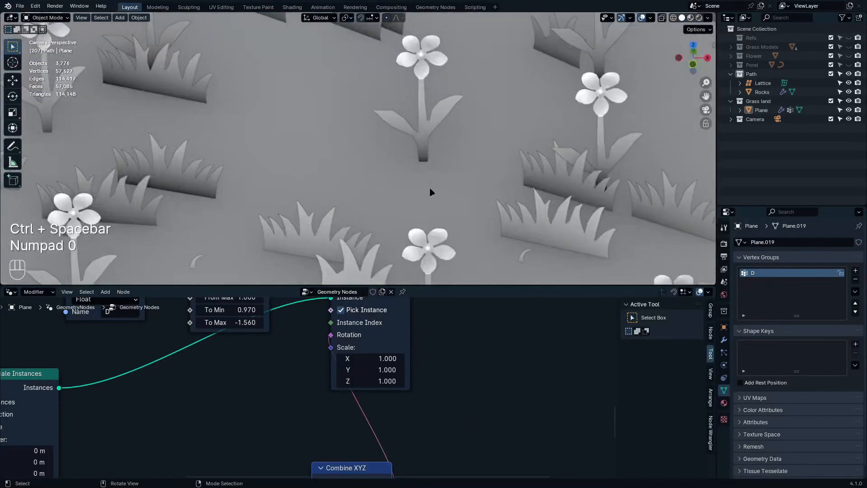
key("ctrl+space")
scroll(416, 189, "down", 10)
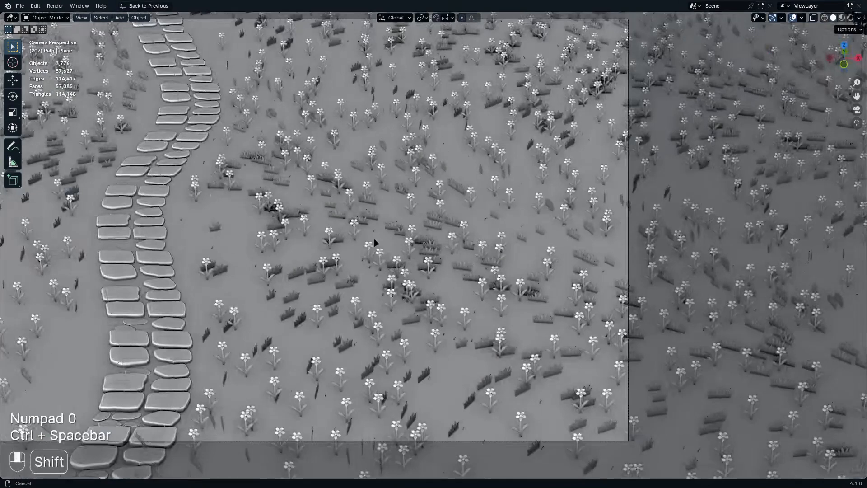
scroll(376, 243, "down", 8)
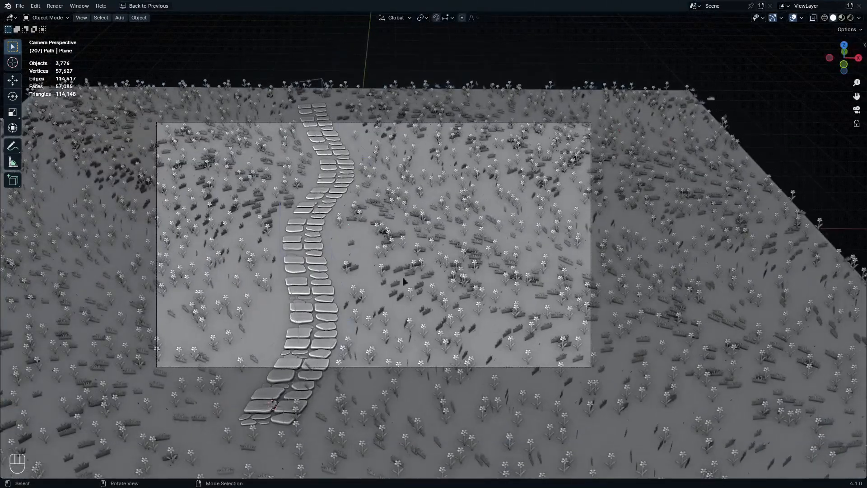
Step: Move the Object Info, Position and Subtract nodes together away from Combine XYZ to make room between them
key("ctrl+space")
middle_click_drag(304, 434, 309, 316)
key("ctrl+space")
scroll(294, 330, "up", 4)
middle_click_drag(243, 389, 421, 365)
left_click_drag(407, 253, 202, 446)
middle_click_drag(340, 330, 140, 371)
Step: Add an Align Euler to Vector node between Subtract and Combine XYZ, linked from the Subtract vector
left_click_drag(243, 380, 351, 177)
type("ali")
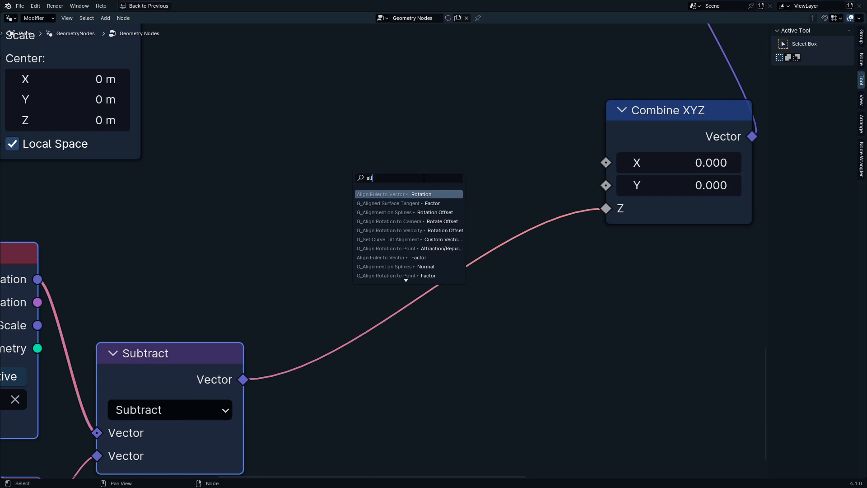
type("gn euler")
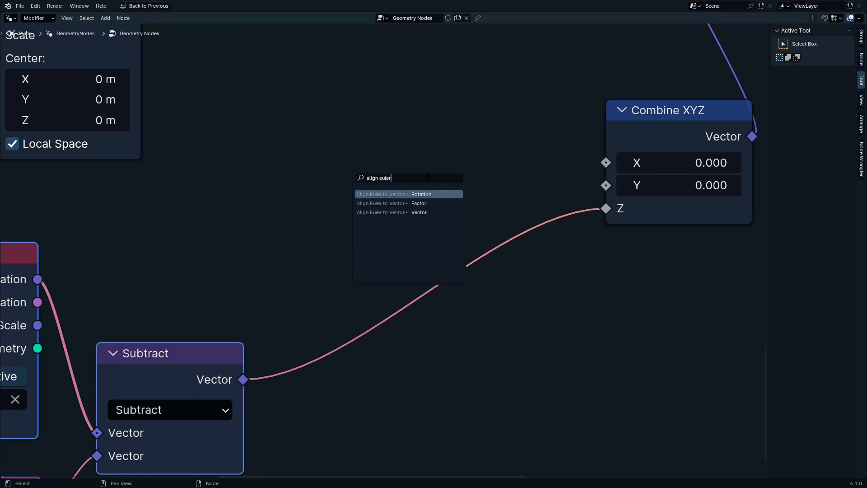
key("Return")
left_click(396, 126)
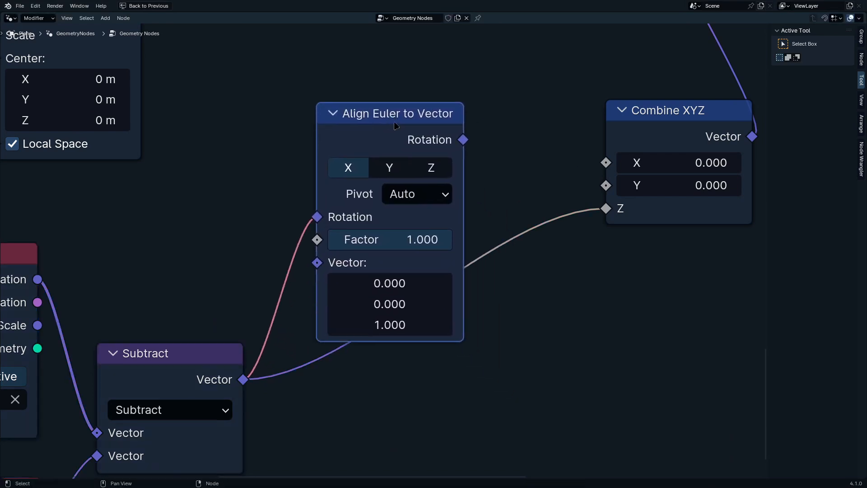
Step: Reroute the Subtract link from the Rotation input to the Vector input of Align Euler to Vector
middle_click_drag(436, 149, 322, 278)
middle_click_drag(304, 337, 336, 303)
left_click_drag(233, 313, 221, 377)
middle_click_drag(221, 379, 200, 418)
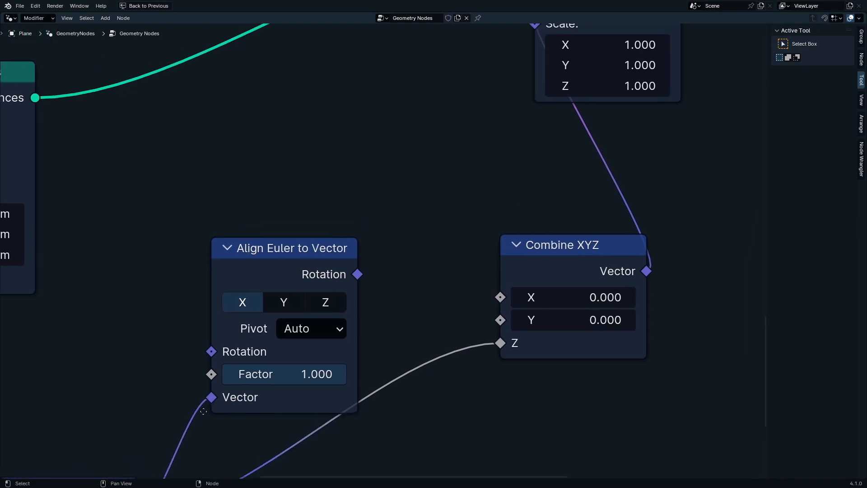
Step: Set the Align Euler to Vector axis to Y, connect its Rotation to Combine XYZ's Z, and inspect the grass
left_click(285, 302)
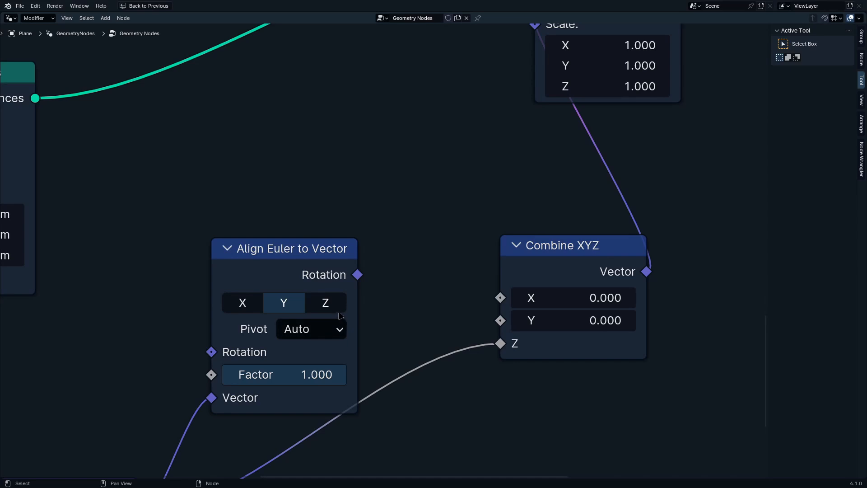
mouse_move(352, 287)
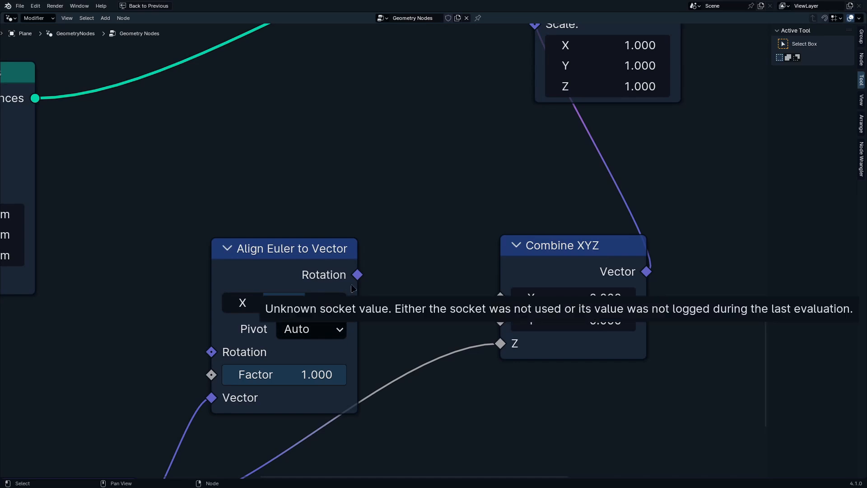
left_click_drag(357, 274, 499, 343)
key("ctrl+space")
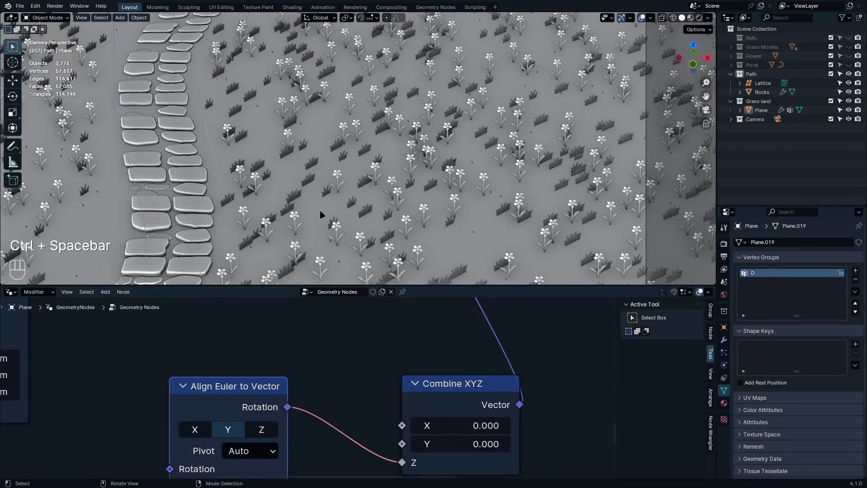
scroll(319, 215, "down", 4)
middle_click_drag(244, 208, 303, 203, "shift")
scroll(303, 203, "up", 4)
middle_click_drag(154, 203, 289, 194, "shift")
scroll(288, 194, "up", 3)
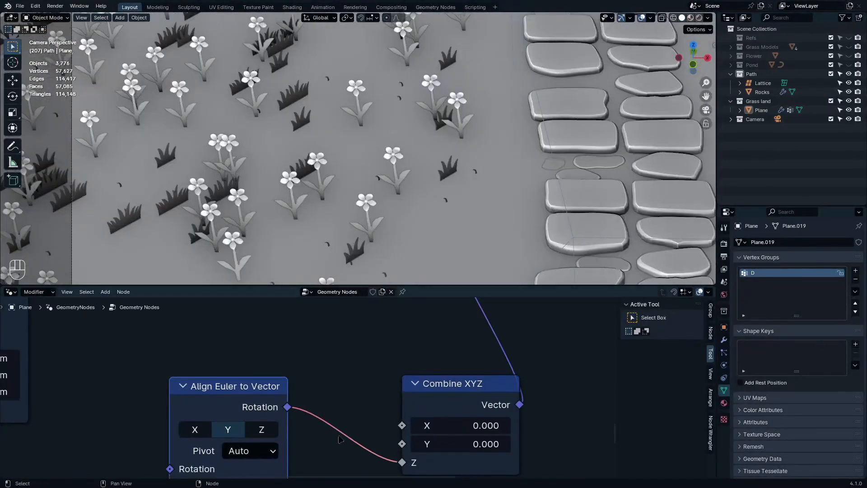
Step: Change the Align Euler to Vector axis to Z and check the grass orientation in the camera view
middle_click_drag(340, 439, 364, 393)
left_click(285, 383)
scroll(446, 215, "down", 3)
middle_click_drag(445, 215, 149, 209, "shift")
scroll(407, 207, "down", 1)
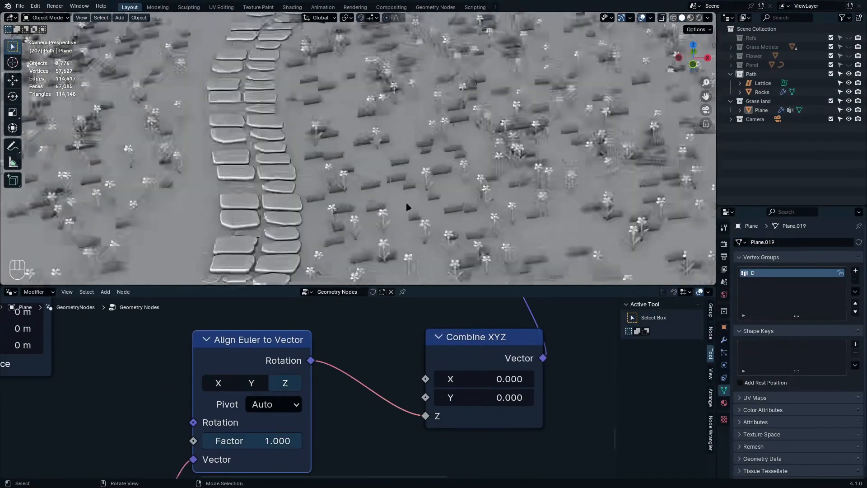
scroll(397, 206, "down", 1)
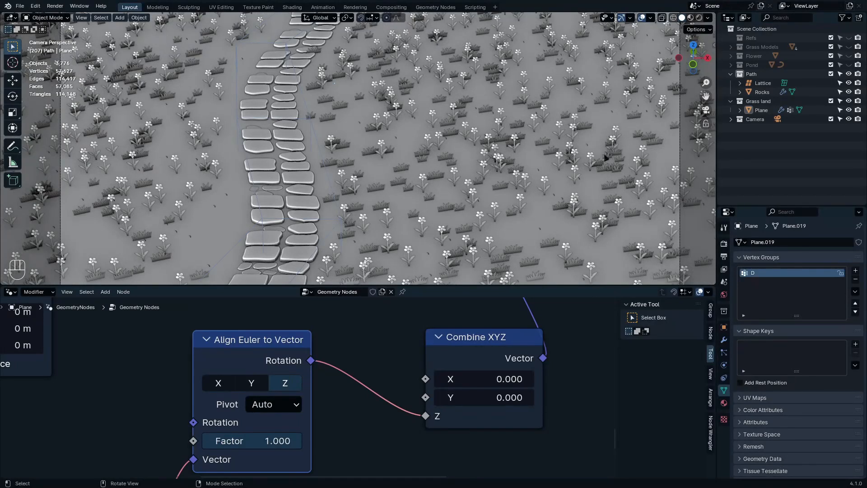
left_click(275, 405)
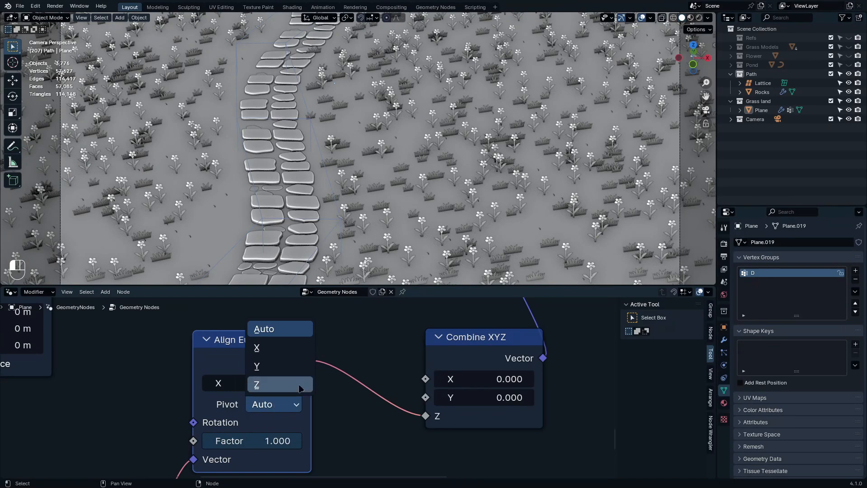
Step: Move the Align Euler to Vector node down beside the Subtract node
scroll(210, 428, "down", 4)
middle_click_drag(210, 428, 367, 374)
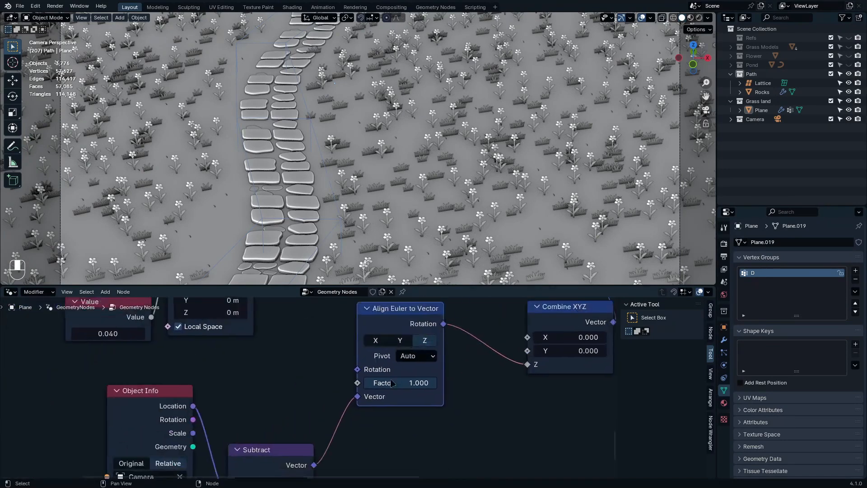
scroll(390, 384, "down", 3)
middle_click_drag(377, 409, 325, 381)
scroll(320, 389, "down", 4)
scroll(345, 250, "up", 2)
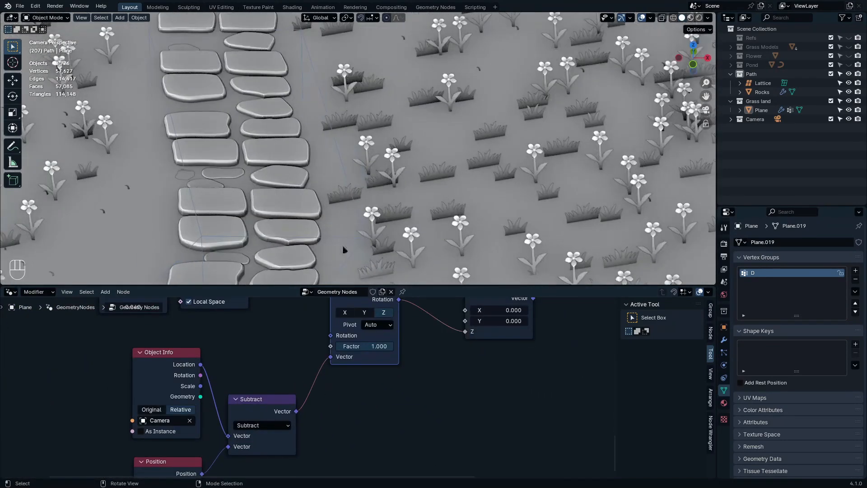
scroll(379, 373, "down", 3)
middle_click_drag(379, 374, 416, 421)
left_click_drag(409, 365, 389, 414)
scroll(389, 414, "up", 6)
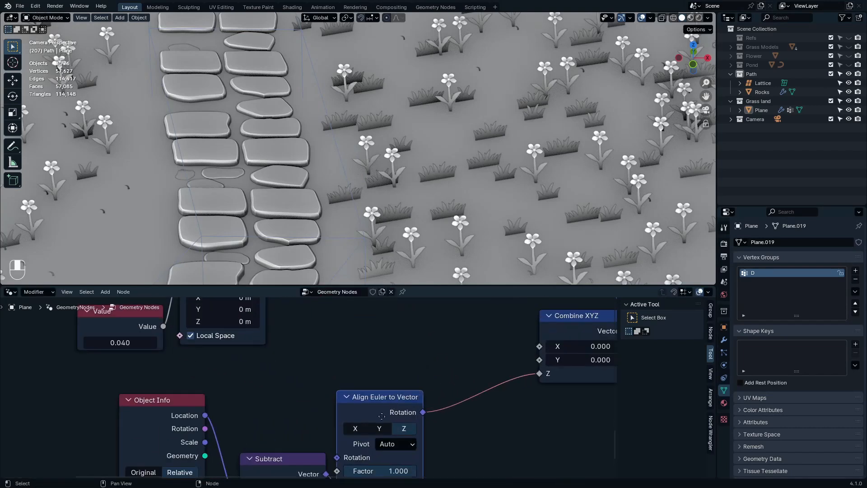
middle_click_drag(398, 397, 298, 259)
middle_click_drag(304, 374, 314, 422)
Step: Duplicate the Subtract node, change it to Multiply, and insert it between Align Euler to Vector and Combine XYZ
key("ctrl+space")
middle_click_drag(318, 287, 313, 315)
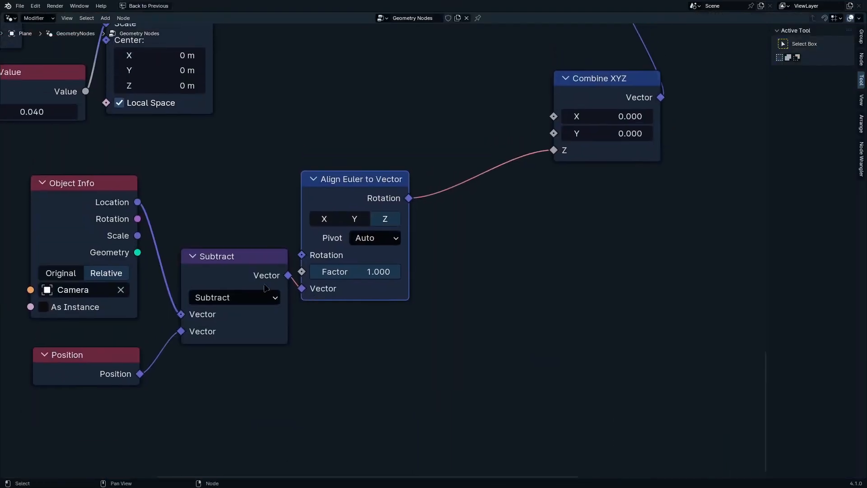
left_click(276, 284)
key("shift+d")
left_click(607, 298)
left_click(566, 310)
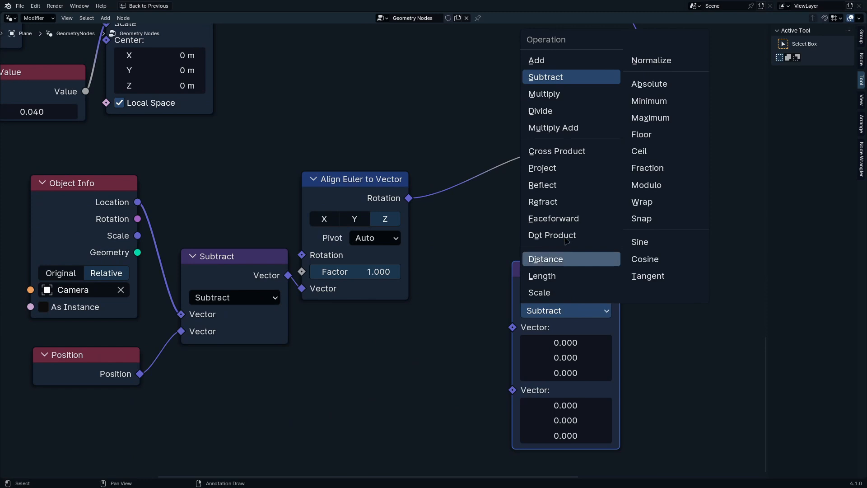
left_click(569, 91)
left_click_drag(582, 293, 536, 144)
key("ctrl+space")
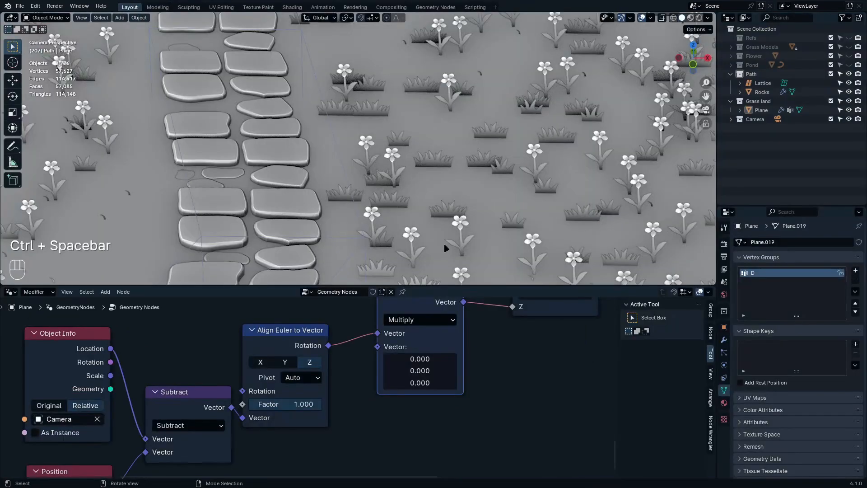
Step: Examine the grass and flower orientation along the path in the camera view and save the file
scroll(482, 376, "up", 3)
scroll(446, 153, "down", 4)
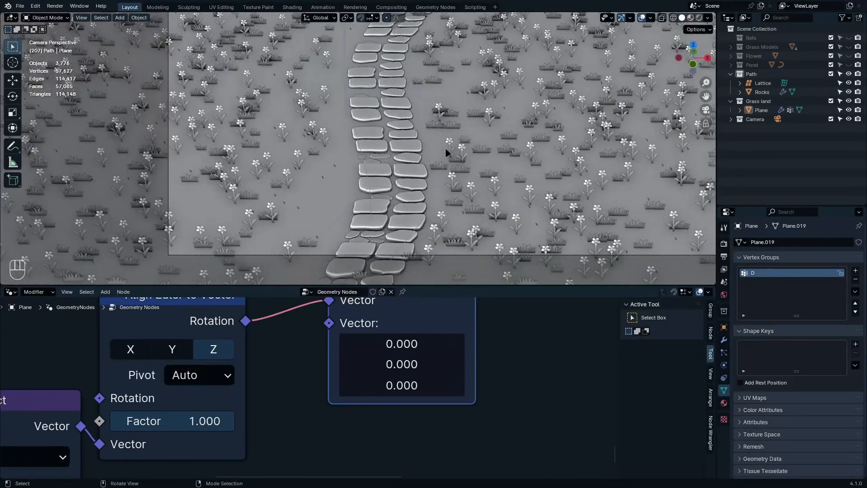
scroll(446, 152, "down", 3)
key("ctrl+space")
scroll(617, 247, "up", 3)
middle_click_drag(687, 246, 552, 335, "shift")
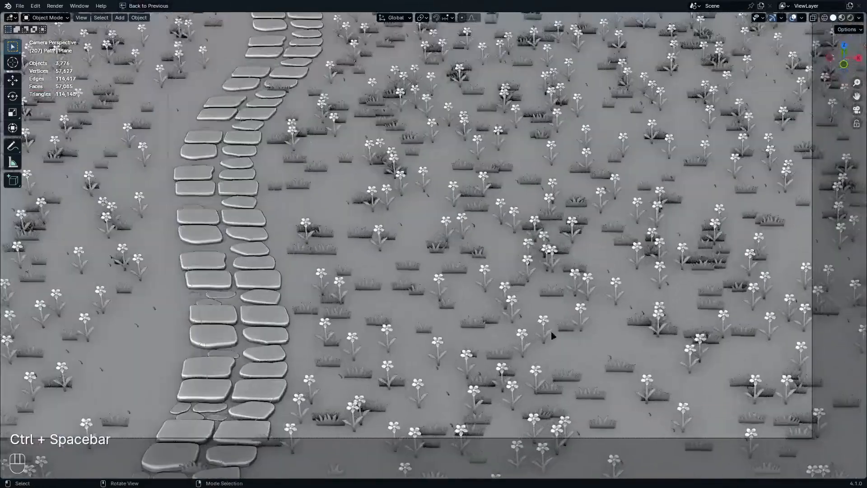
scroll(555, 365, "down", 3)
key("ctrl+s")
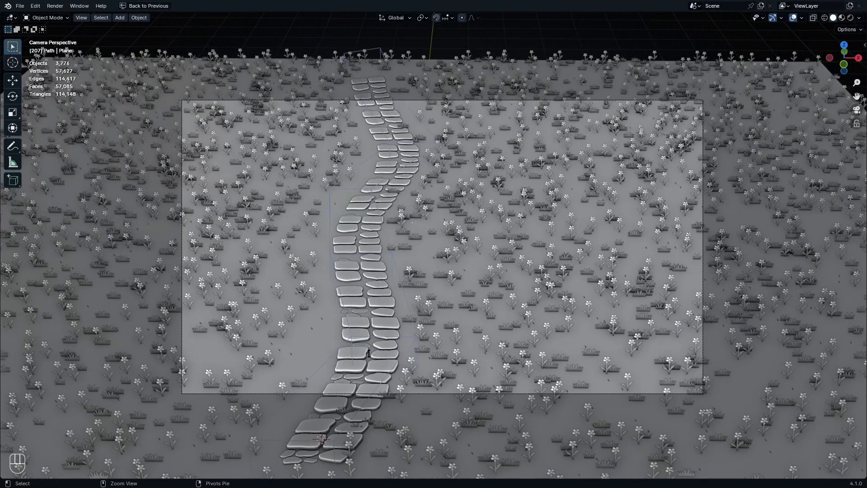
key("ctrl+s")
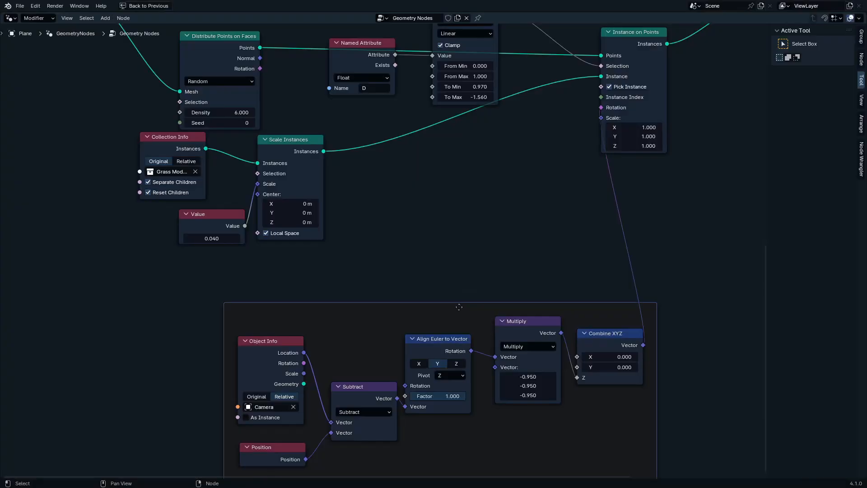
Step: Label the rotation node frame Camera Rotation and place a duplicate of it beside the upper flower scatter nodes
key("F2")
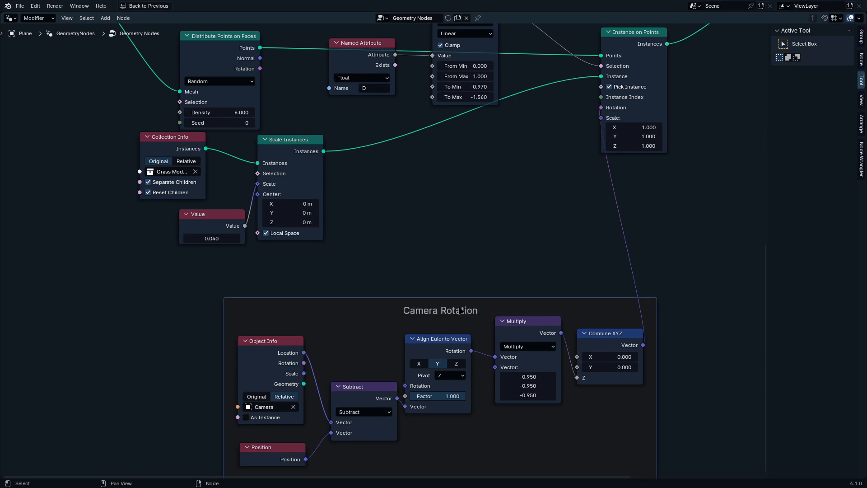
scroll(556, 293, "down", 3)
left_click_drag(673, 426, 340, 294)
middle_click_drag(399, 240, 456, 295)
scroll(402, 232, "down", 4)
key("shift+d")
left_click(221, 67)
middle_click_drag(683, 464, 437, 322)
Step: Try removing Combine XYZ from the lower Camera Rotation frame while keeping the Multiply node linked to the instance rotation
key("ctrl+space")
scroll(449, 336, "up", 2)
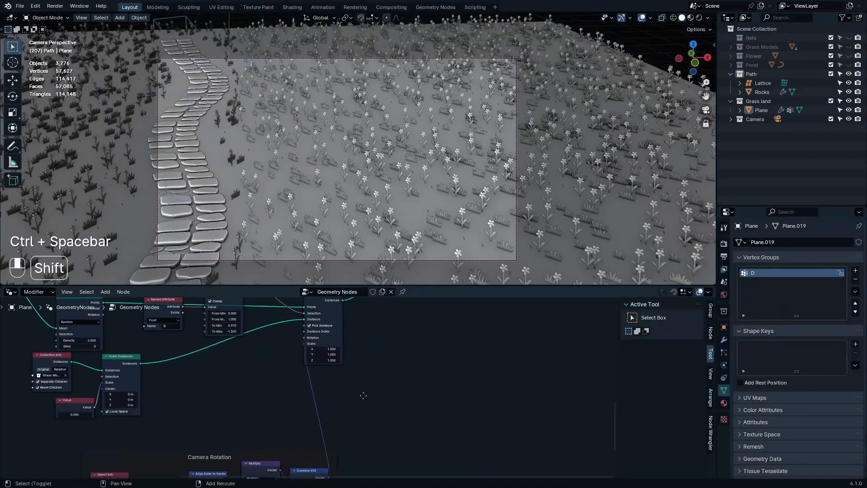
scroll(425, 375, "up", 5)
middle_click_drag(361, 413, 362, 391)
scroll(361, 391, "up", 1)
left_click(397, 436)
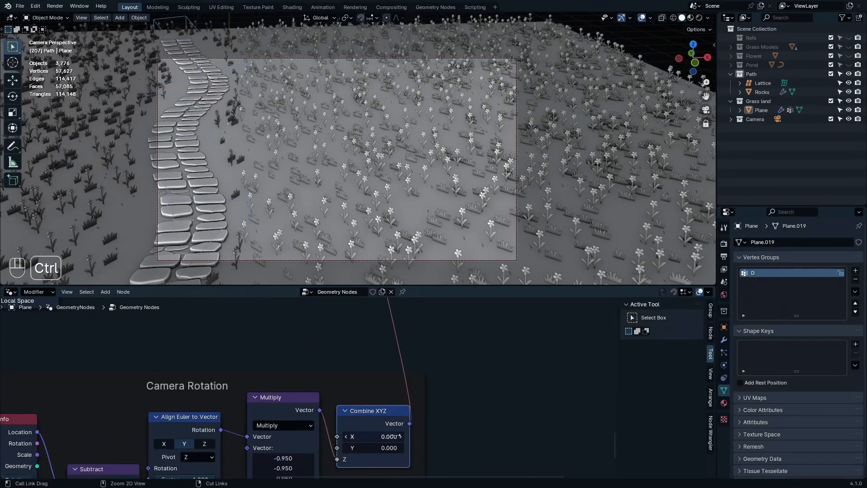
key("ctrl+x")
key("ctrl+c")
middle_click_drag(338, 220, 307, 234)
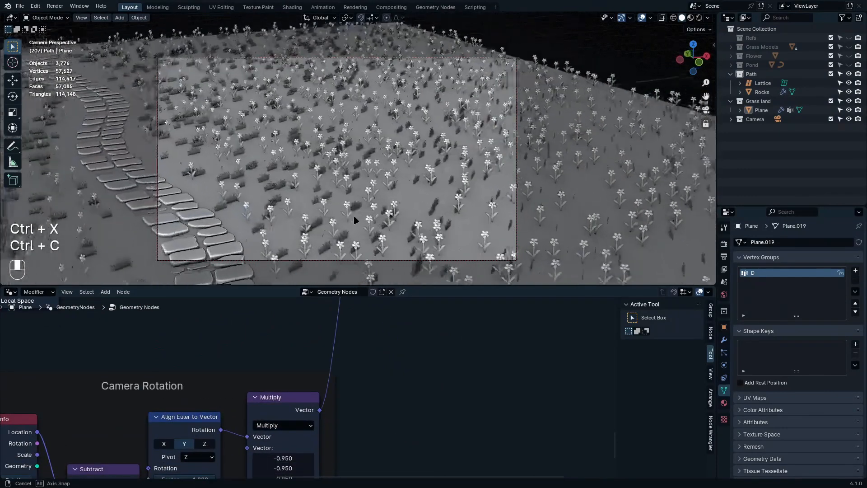
Step: Try the Z axis with an Auto pivot on Align Euler to Vector and check the plants from several angles
scroll(311, 429, "up", 2)
left_click(311, 428)
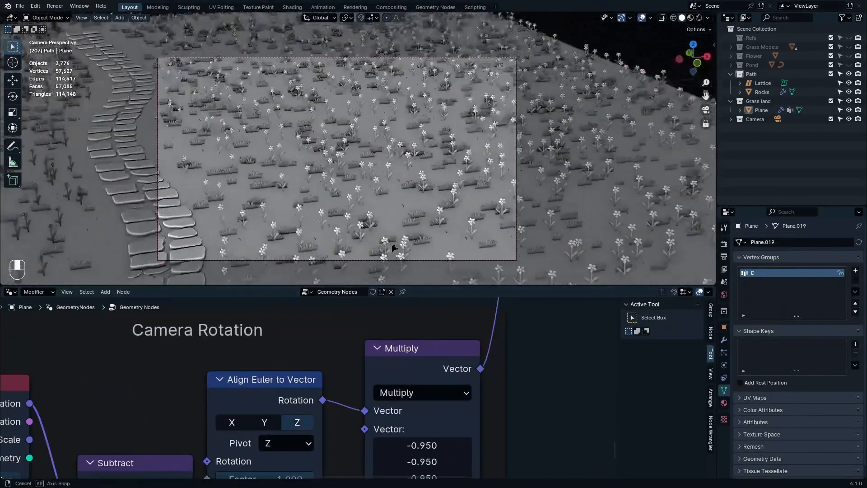
middle_click_drag(316, 414, 317, 382)
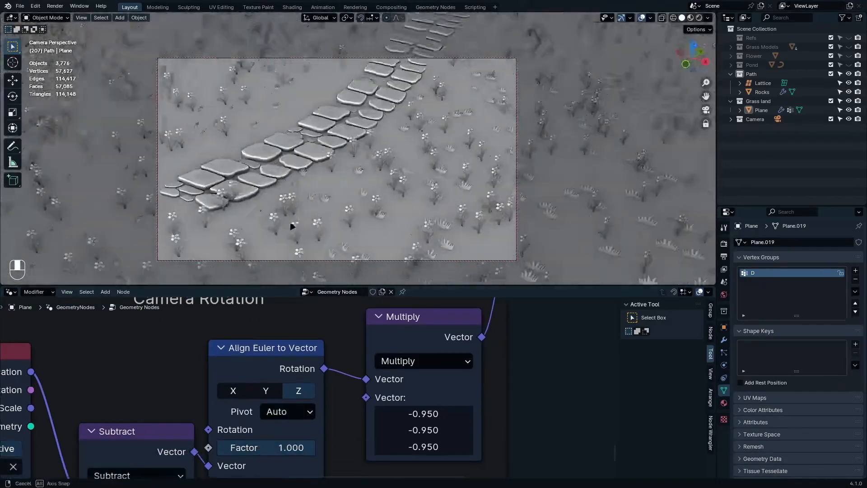
middle_click_drag(291, 224, 303, 271)
Step: Undo the Align Euler to Vector axis and pivot changes and the removal of Combine XYZ
key("ctrl+z")
key("ctrl+z")
key("ctrl+z")
key("ctrl+z")
key("ctrl+z")
key("ctrl+z")
key("ctrl+z")
key("ctrl+z")
key("ctrl+z")
key("ctrl+z")
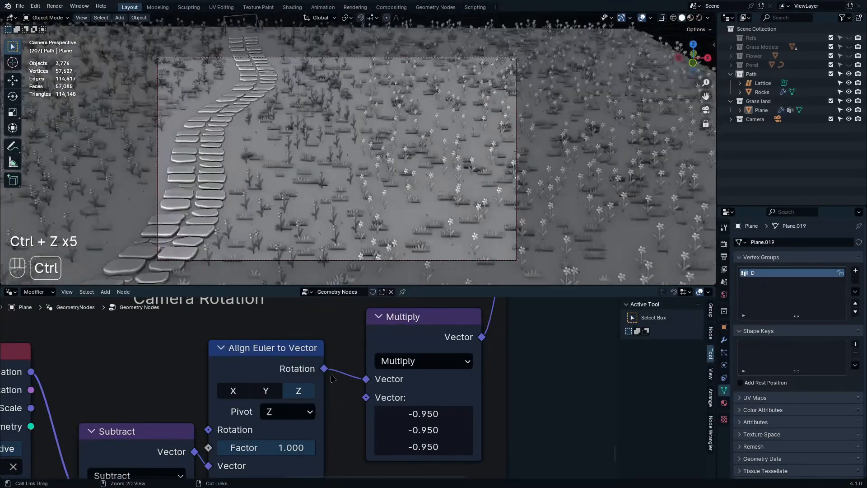
Step: Move the lower grass scatter nodes, together with their Camera Rotation frame, further down in the node tree
scroll(316, 393, "down", 5)
scroll(310, 395, "down", 2)
key("ctrl+space")
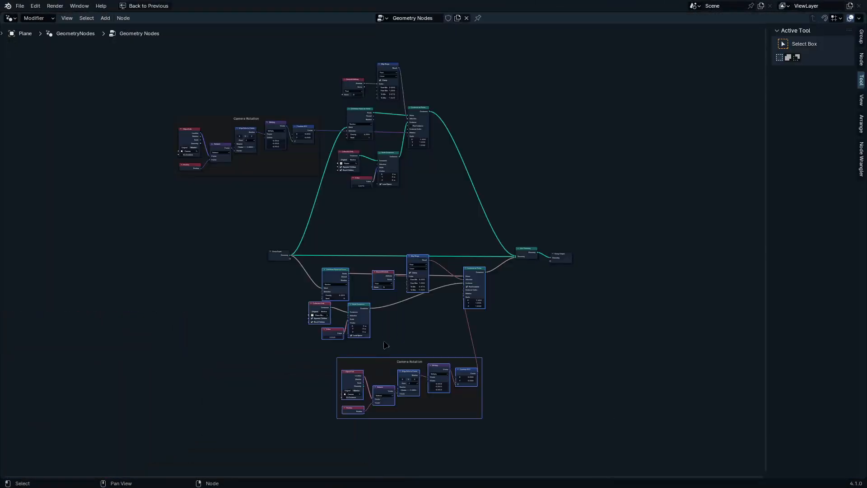
key("g")
left_click(381, 436)
key("ctrl+space")
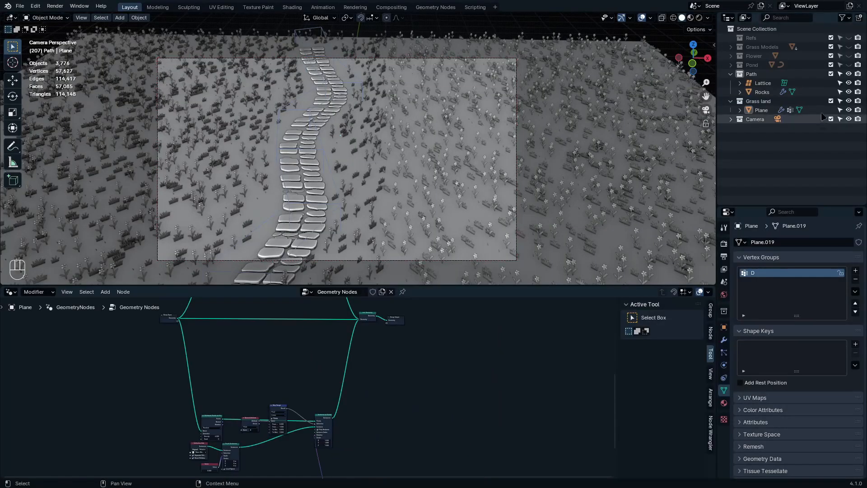
Step: Unhide the Pond collection and scale its stone ring and curve down to about 0.398
left_click(849, 64)
middle_click_drag(560, 113, 314, 180)
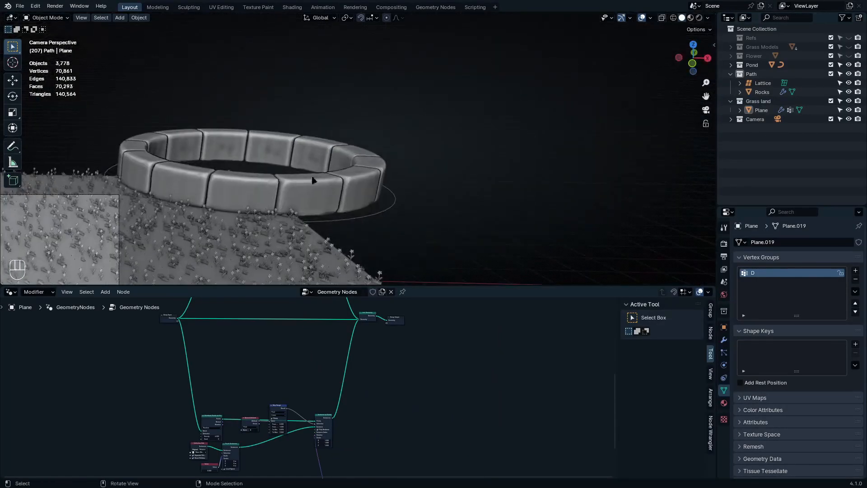
middle_click_drag(379, 166, 370, 184)
scroll(369, 184, "down", 4)
left_click_drag(348, 90, 470, 204)
scroll(470, 199, "up", 2)
key("s")
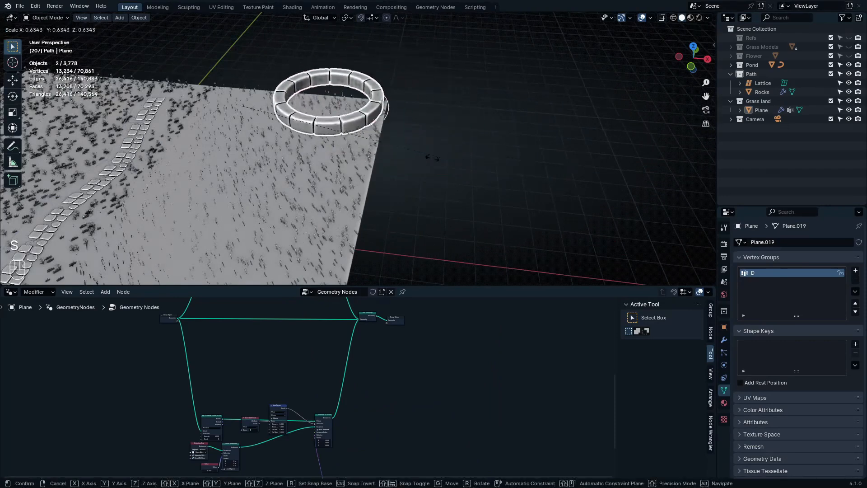
left_click(336, 135)
Step: In top view, move the pond beside the path's bend, about -3.16 m in X and -6.68 m in Y, and scale it by 1.038
key("KP_7")
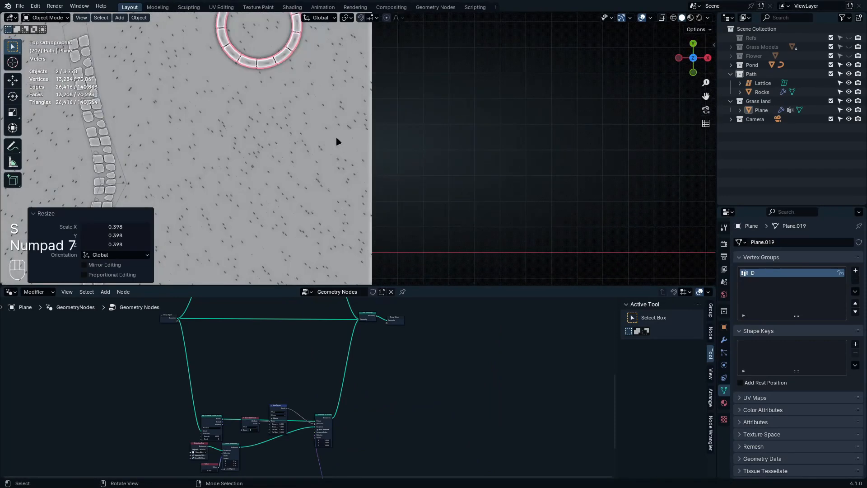
middle_click_drag(348, 144, 465, 132, "shift")
key("ctrl+space")
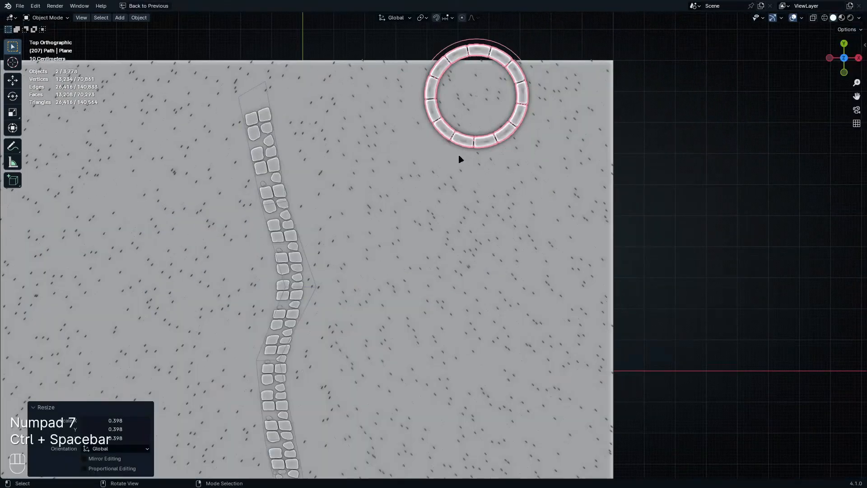
key("s")
left_click(364, 368)
key("s")
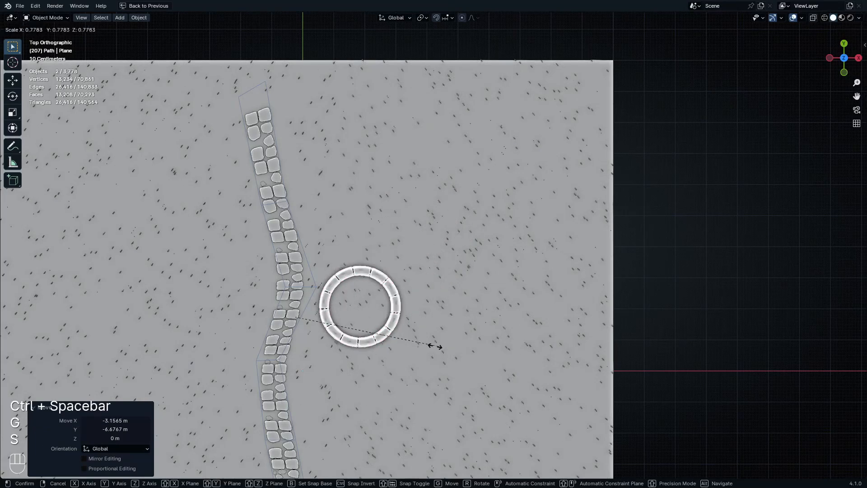
left_click(389, 348)
Step: In the camera view, move the pond about -1.96 m along Y
key("KP_0")
scroll(362, 344, "down", 5)
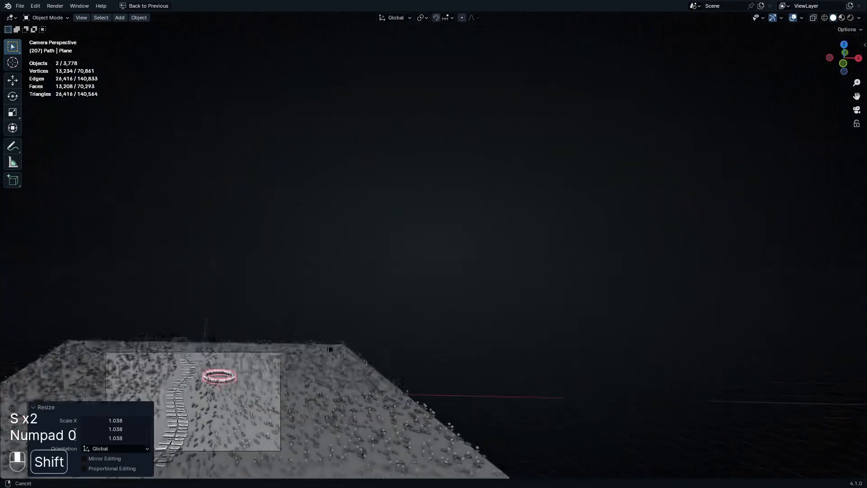
middle_click_drag(331, 348, 407, 286, "shift")
scroll(320, 326, "up", 5)
middle_click_drag(319, 326, 487, 274, "shift")
scroll(488, 274, "up", 2)
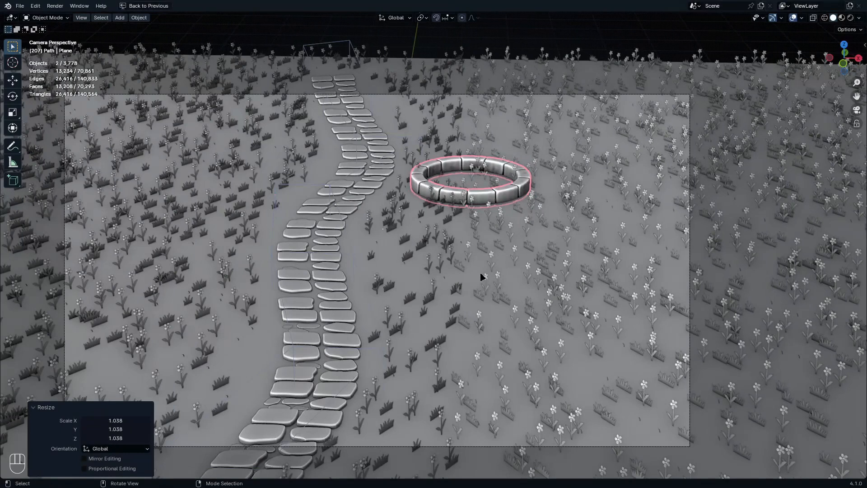
key("g")
key("y")
left_click(493, 322)
scroll(459, 250, "up", 1)
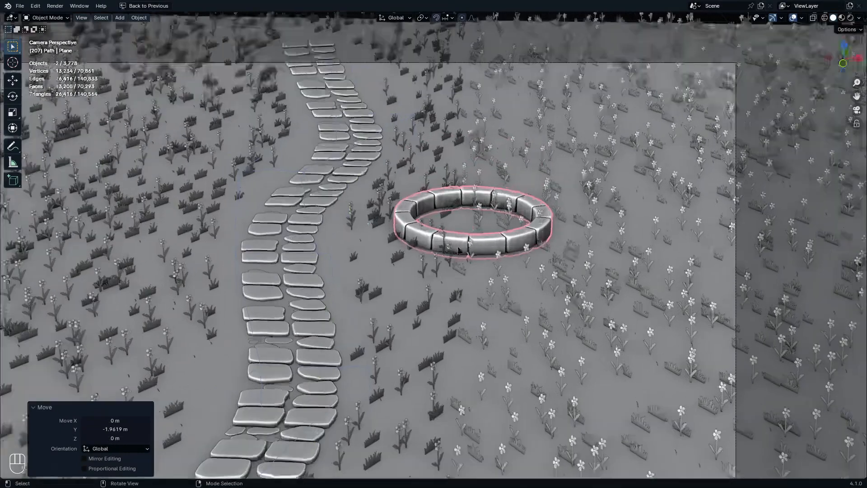
Step: Raise the pond about 0.04 m along Z so its stones sit on the ground
scroll(458, 251, "up", 6)
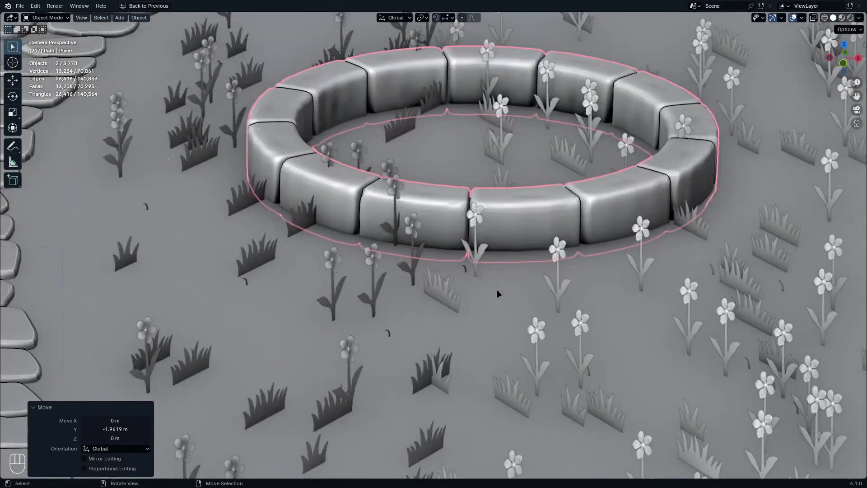
key("z")
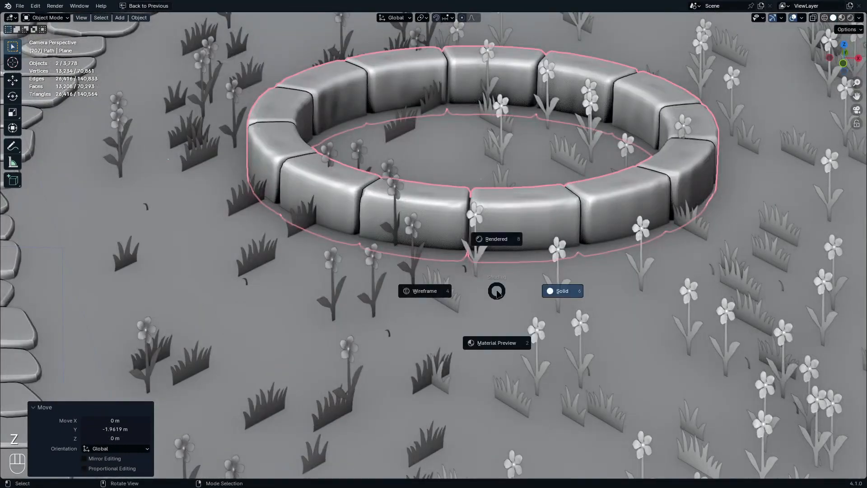
key("g")
key("z")
left_click(501, 199, "shift")
middle_click_drag(510, 223, 495, 272, "shift")
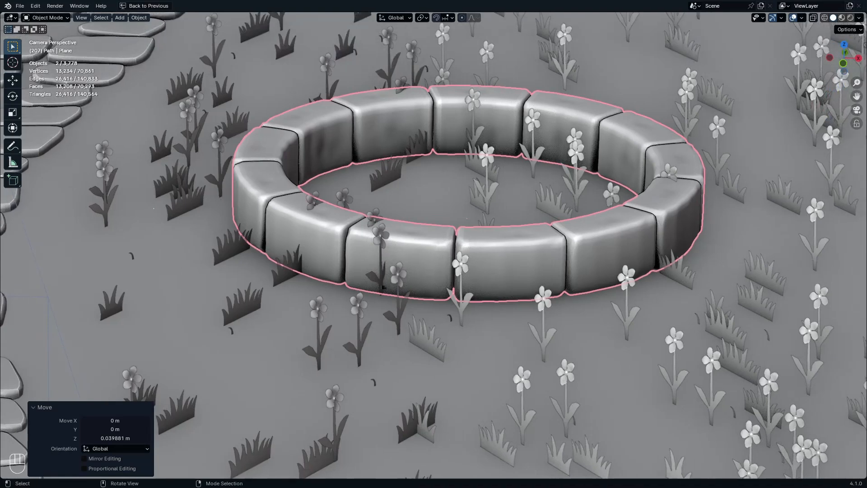
Step: Switch the grassland plane to Weight Paint mode
key("a")
scroll(393, 339, "down", 8)
key("ctrl+Tab")
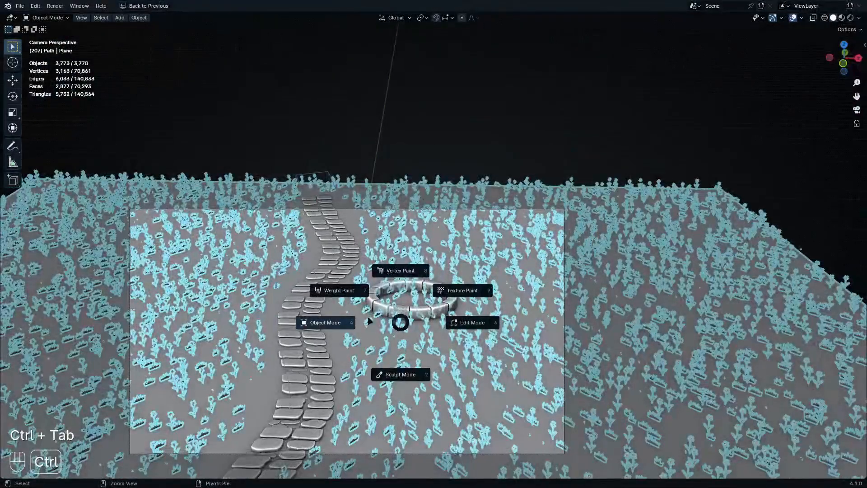
left_click(314, 287)
scroll(404, 310, "up", 7)
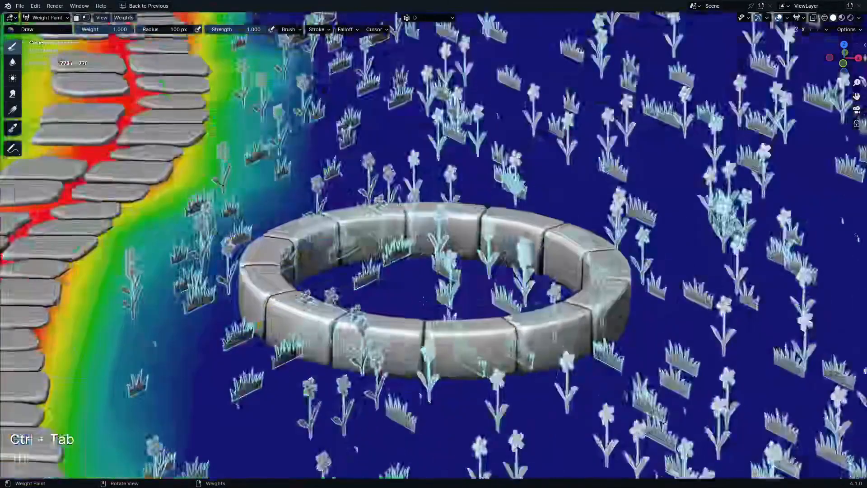
Step: Paint weight 1.000 on vertex group D over the ground inside and around the pond ring, then return to Object Mode
middle_click_drag(433, 181, 477, 222)
scroll(473, 217, "up", 3)
scroll(477, 212, "up", 1)
mouse_move(477, 189)
middle_mouse_down("shift")
mouse_move(446, 239)
mouse_move(469, 240)
middle_mouse_up("shift")
scroll(474, 226, "up", 4)
left_click_drag(492, 177, 454, 233)
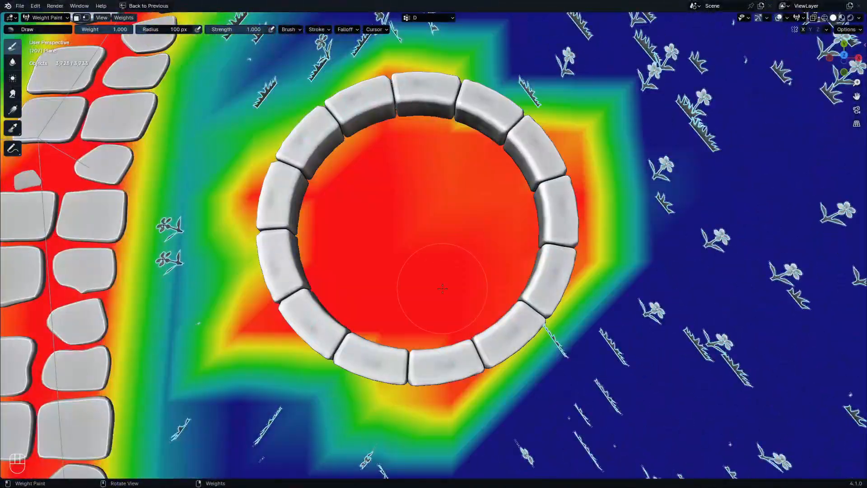
key("KP_0")
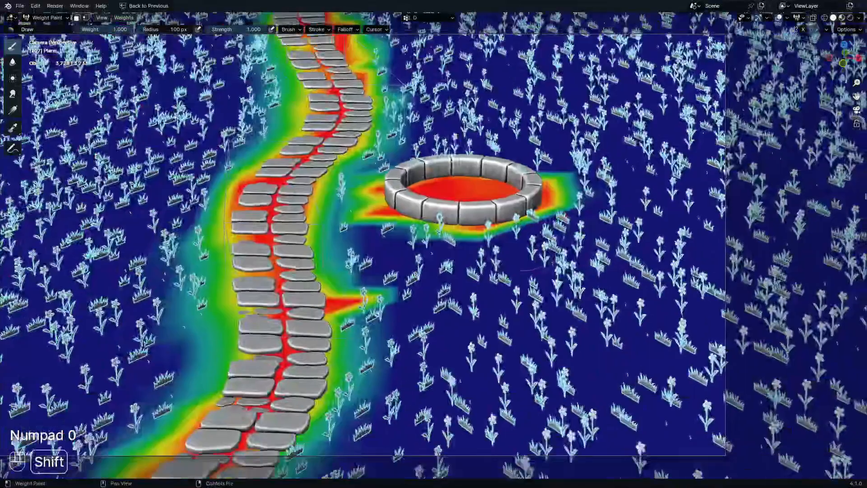
key("ctrl+Tab")
scroll(450, 335, "up", 5)
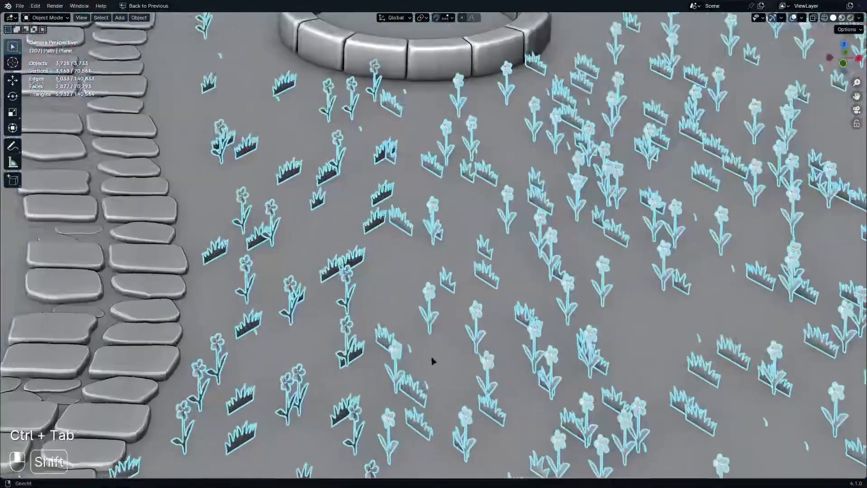
Step: Set the Align Euler to Vector pivot to Y in the grass instances' Camera Rotation frame
key("ctrl+space")
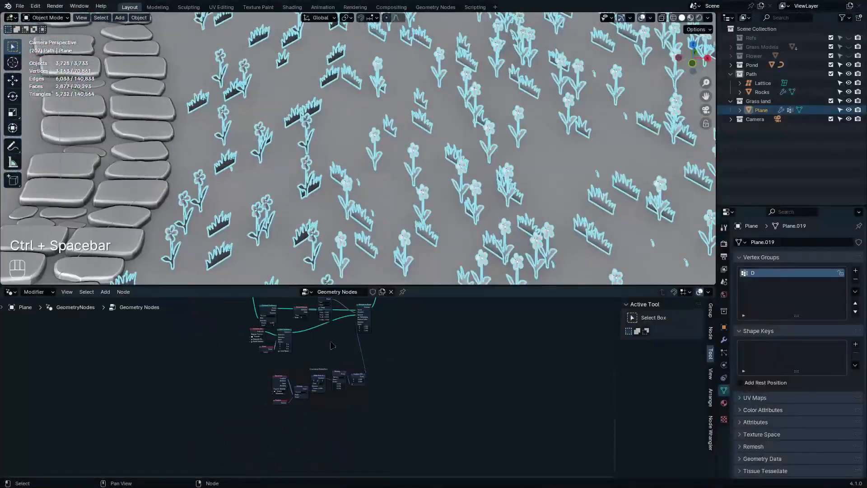
scroll(332, 346, "up", 6)
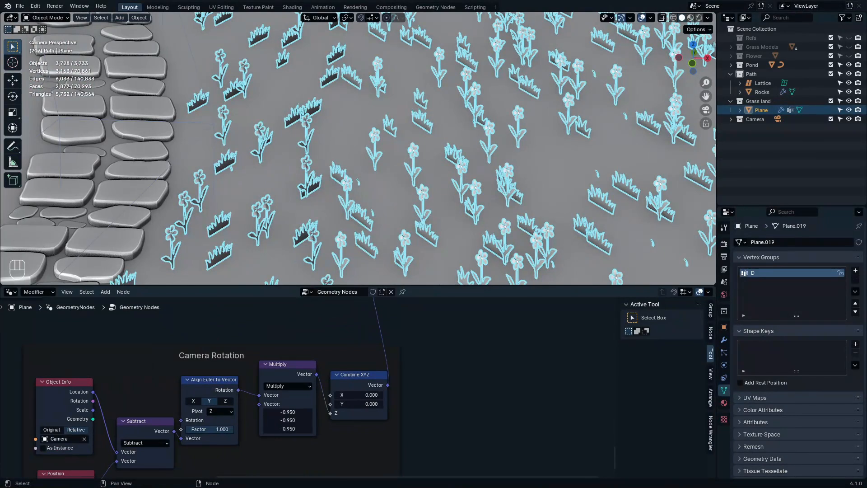
scroll(190, 424, "up", 6)
left_click(277, 398)
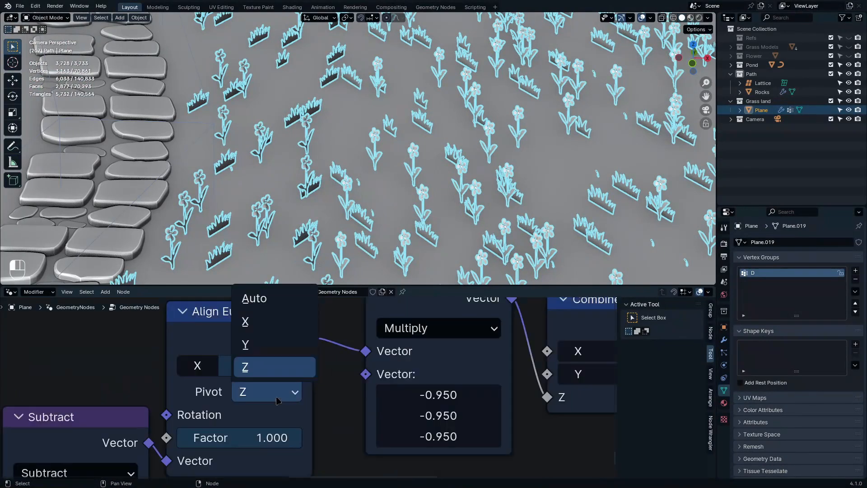
left_click(273, 343)
Step: Set the Align Euler to Vector pivot to Y in the flower instances' Camera Rotation frame
key("ctrl+space")
scroll(259, 270, "down", 8)
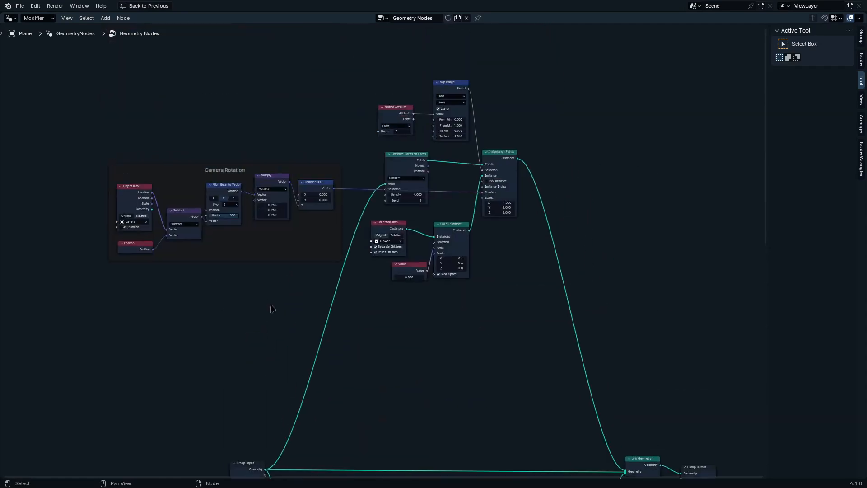
scroll(170, 209, "up", 7)
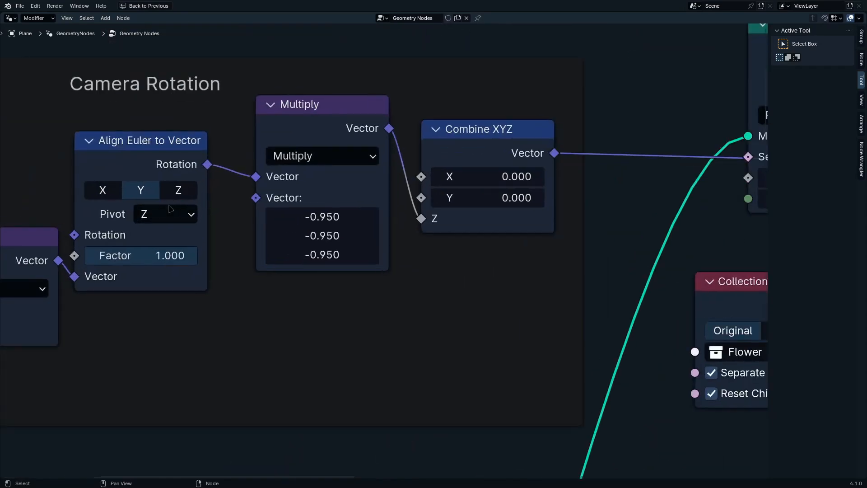
left_click(171, 212)
left_click(171, 275)
key("ctrl+space")
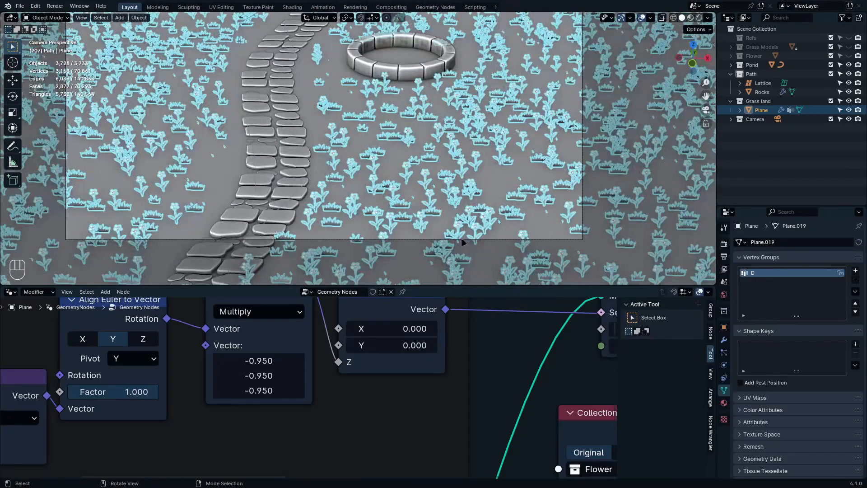
Step: Set all three Multiply vector values to 2.000 in both the grass and flower Camera Rotation frames
key("ctrl+space")
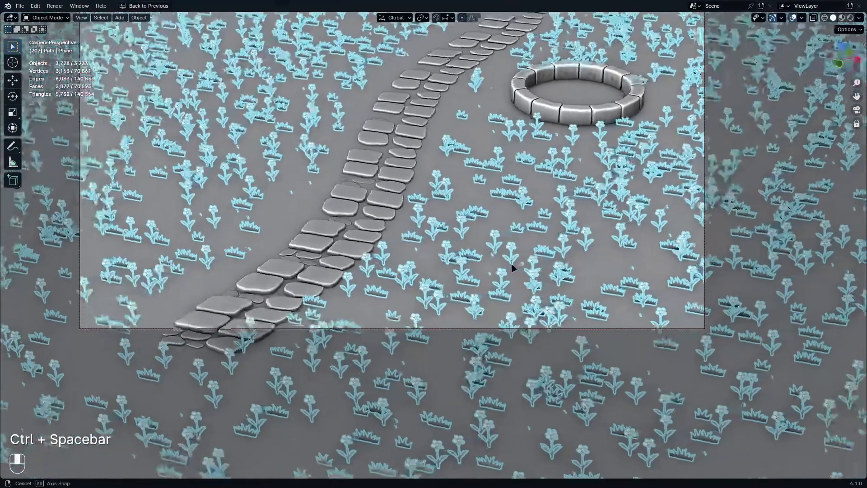
key("ctrl+space")
left_click(256, 352)
key("Escape")
scroll(256, 348, "down", 1)
middle_click_drag(256, 348, 258, 377)
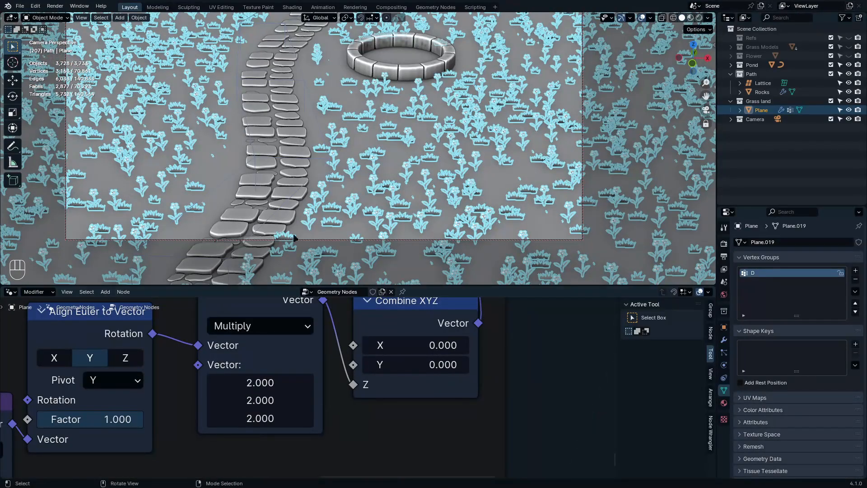
Step: Set the Align Euler to Vector axis to Z in both Camera Rotation frames and check the result with the camera selected
middle_click_drag(323, 211, 372, 214)
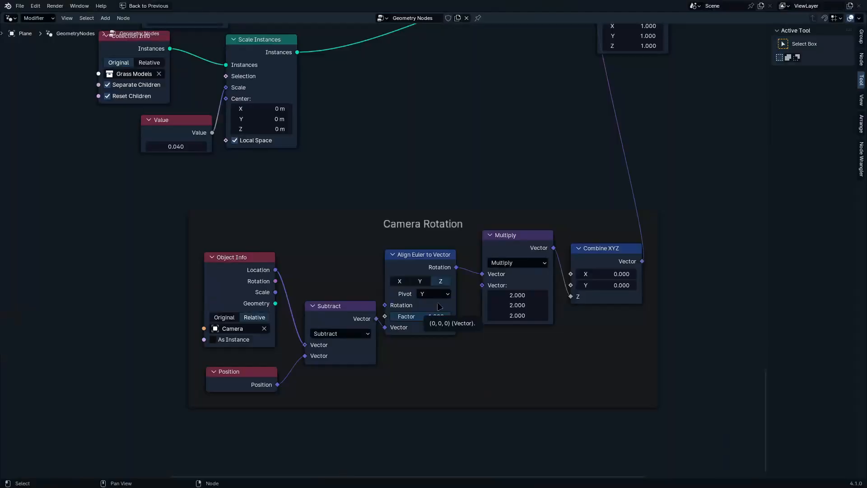
scroll(439, 307, "up", 2)
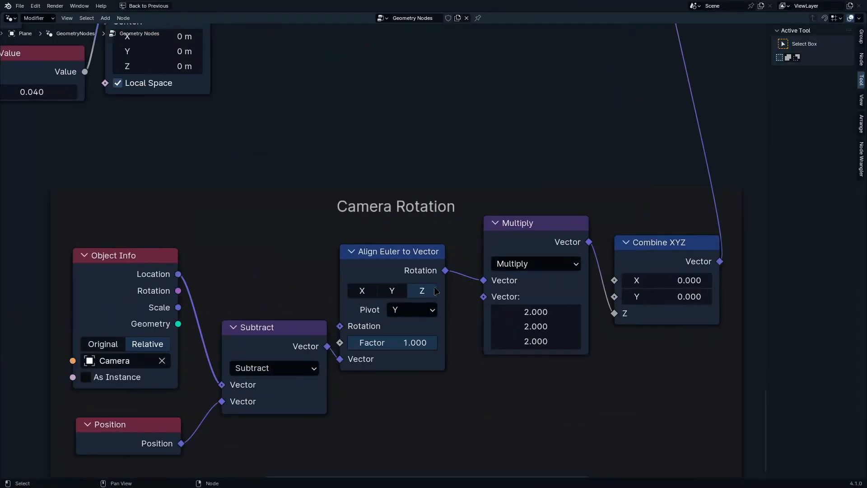
scroll(402, 167, "down", 8)
middle_click_drag(383, 94, 459, 338)
middle_click_drag(427, 27, 432, 371)
scroll(432, 344, "up", 9)
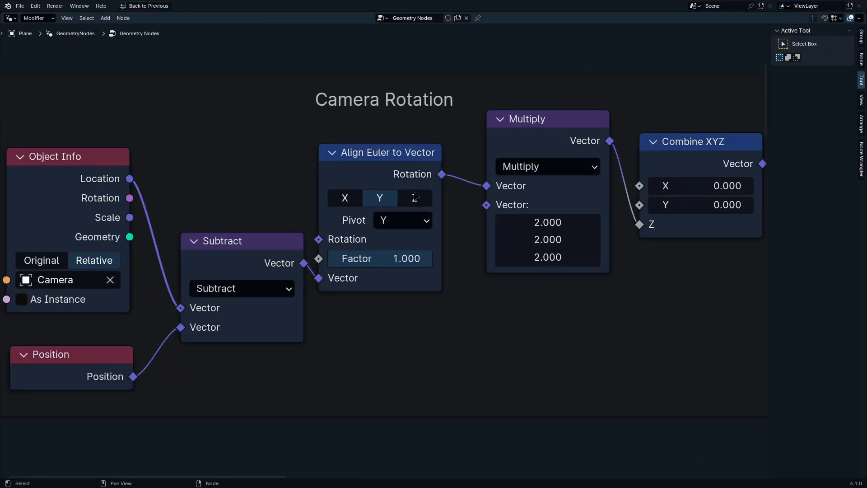
key("ctrl+space")
left_click(509, 239)
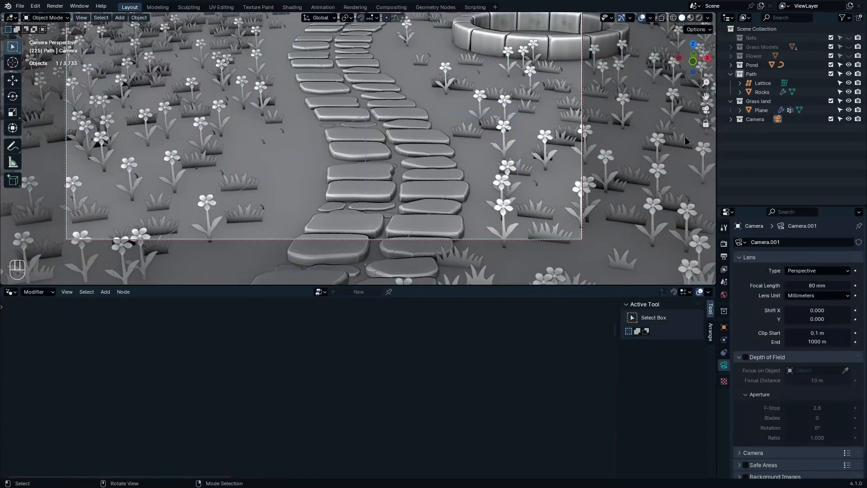
middle_click_drag(469, 171, 488, 182)
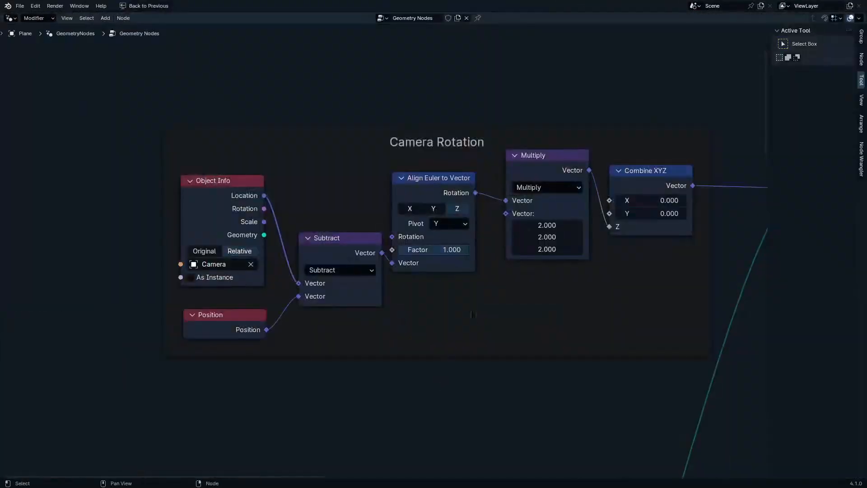
Step: Examine the axis, pivot and multiplier settings in the flower and grass Camera Rotation frames
middle_click_drag(600, 325, 523, 364)
scroll(421, 245, "up", 8)
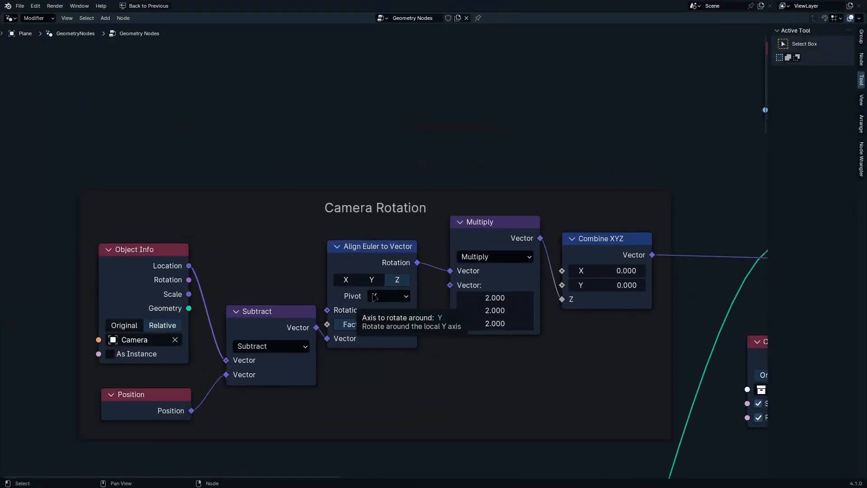
scroll(377, 300, "up", 3)
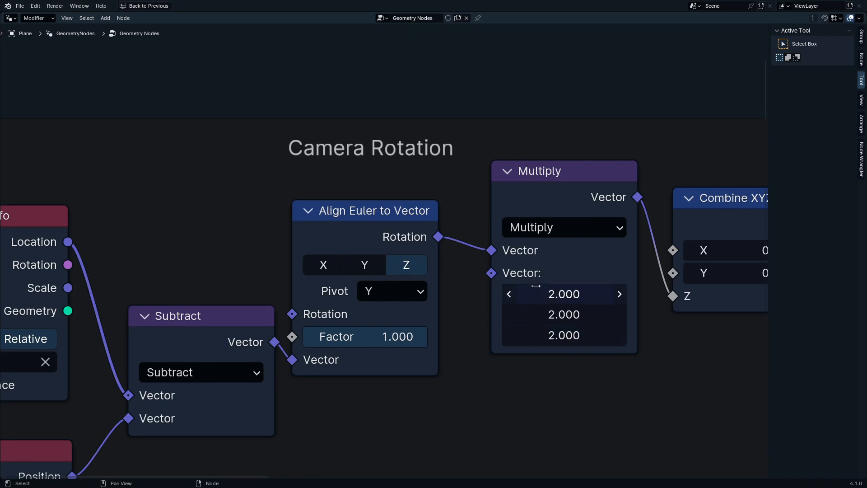
scroll(536, 314, "down", 10)
middle_click_drag(546, 330, 400, 239)
scroll(402, 246, "down", 6)
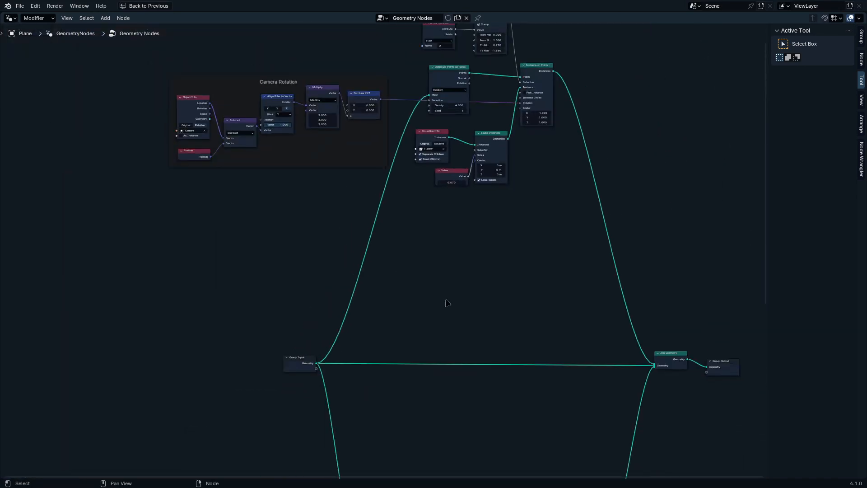
middle_click_drag(456, 307, 416, 43)
scroll(447, 188, "up", 1)
middle_click_drag(454, 421, 430, 252)
scroll(470, 271, "up", 13)
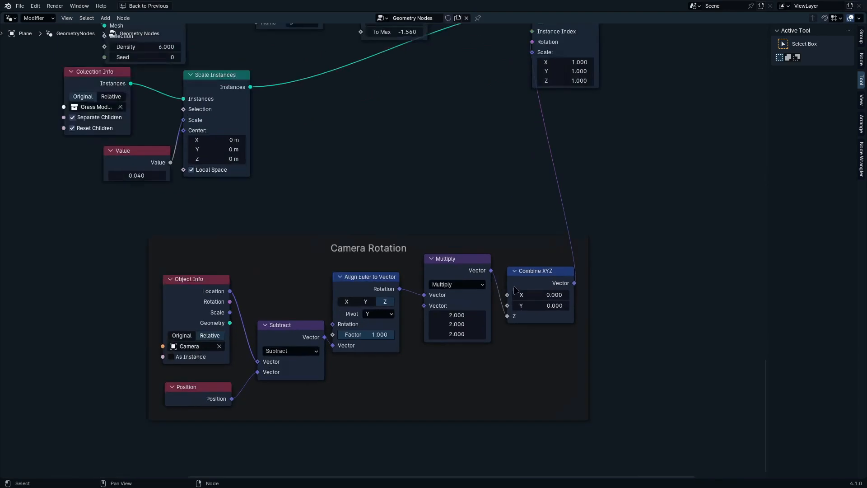
scroll(478, 289, "down", 8)
Step: Select the pond's stone ring and snap the 3D cursor to it
key("ctrl+space")
key("ctrl+space")
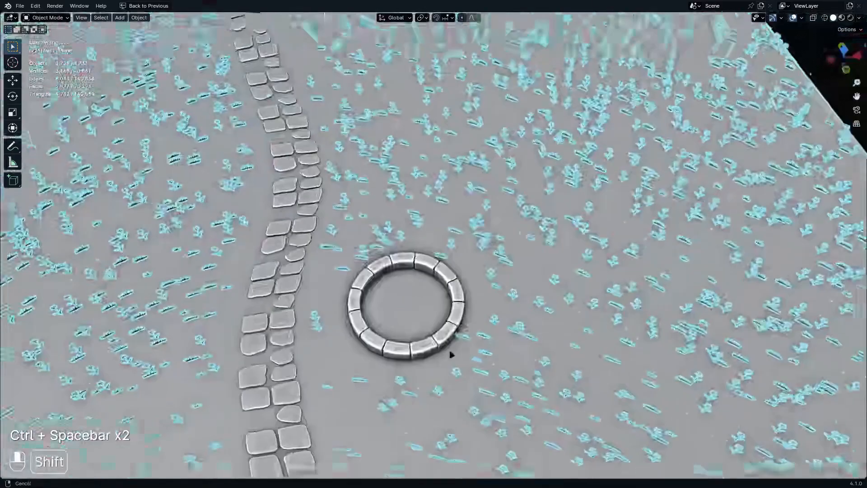
middle_click_drag(449, 352, 406, 318)
scroll(420, 344, "up", 5)
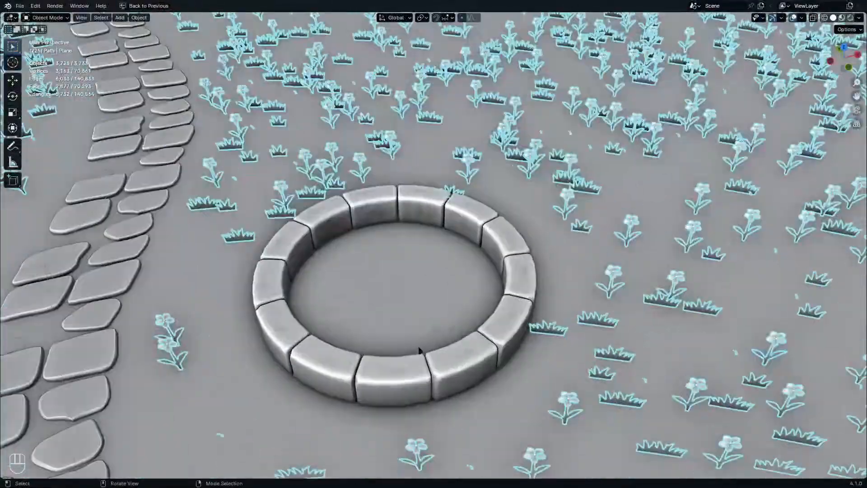
middle_click_drag(420, 348, 481, 370)
left_click(481, 369)
key("shift+s")
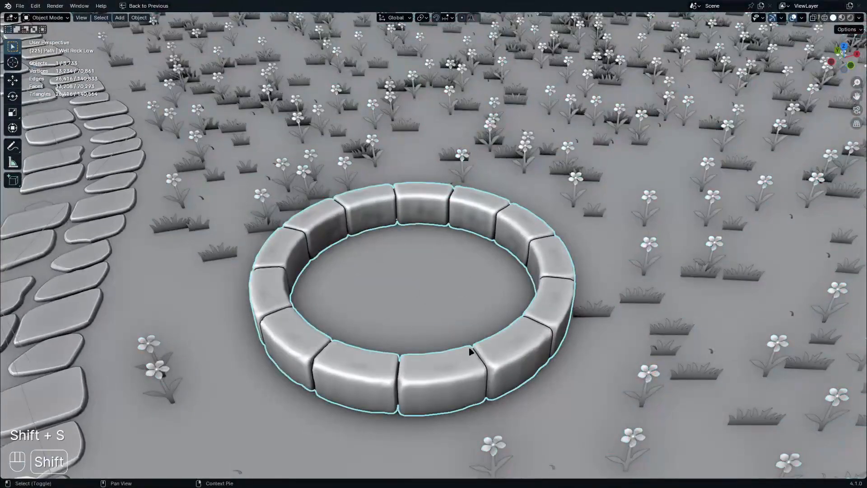
key("shift+a")
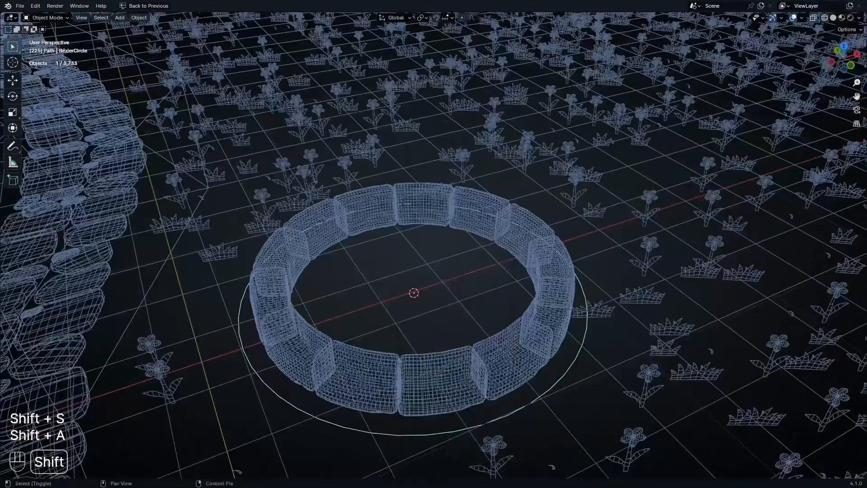
key("shift+z")
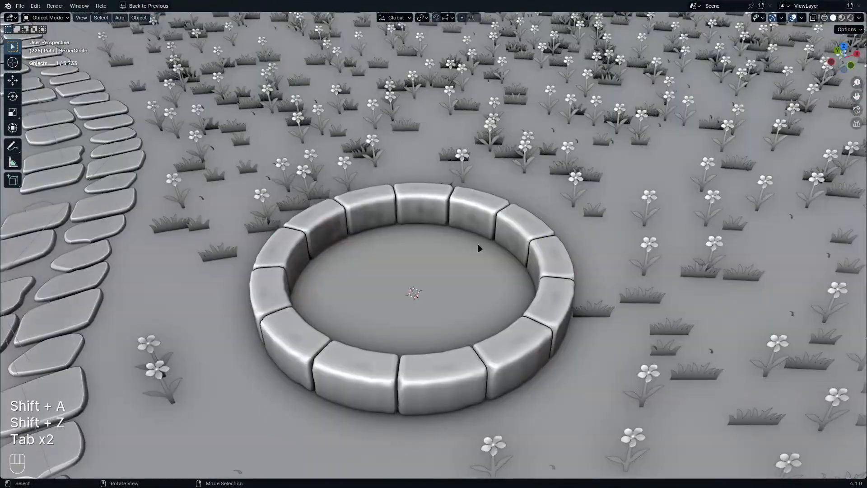
left_click(173, 228)
Step: Add a mesh circle with 12 vertices at the centre of the pond
key("shift+a")
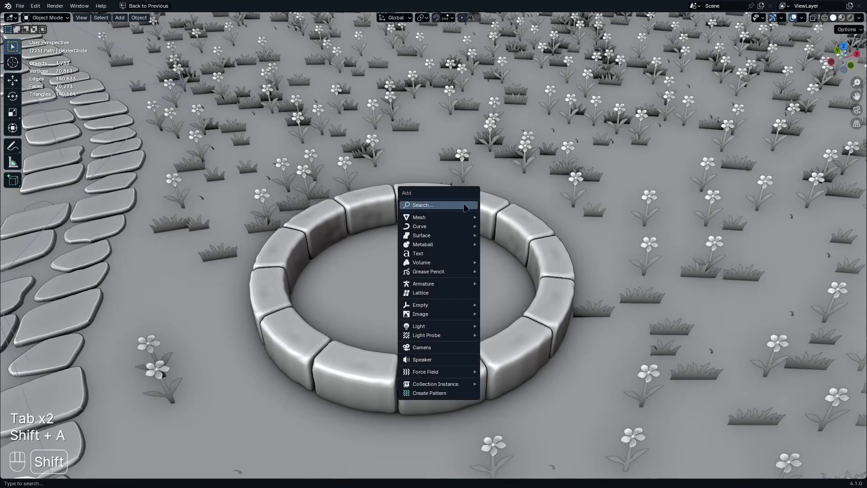
mouse_move(455, 230)
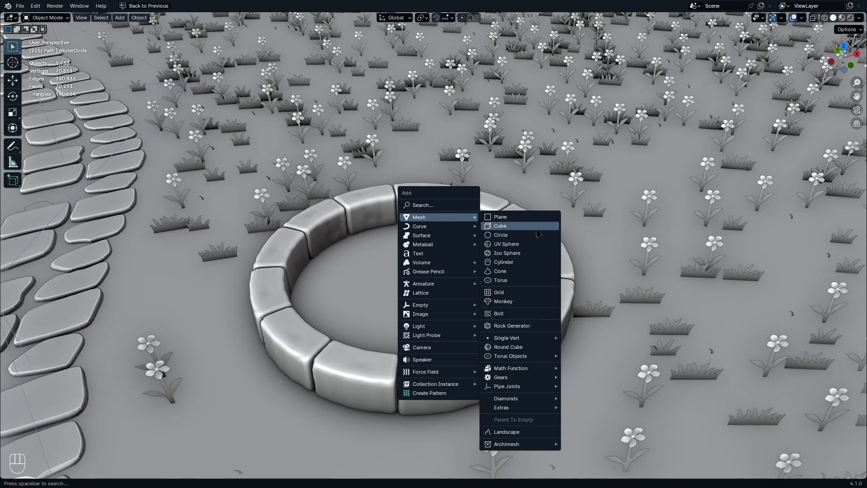
left_click(537, 235)
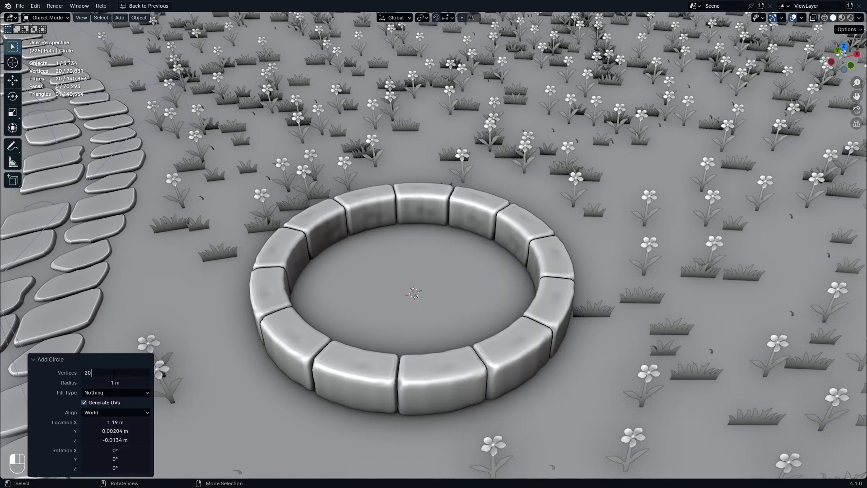
Step: Raise the new circle about 0.416 m along Z and scale it down to roughly match the stone ring's opening
key("g")
key("z")
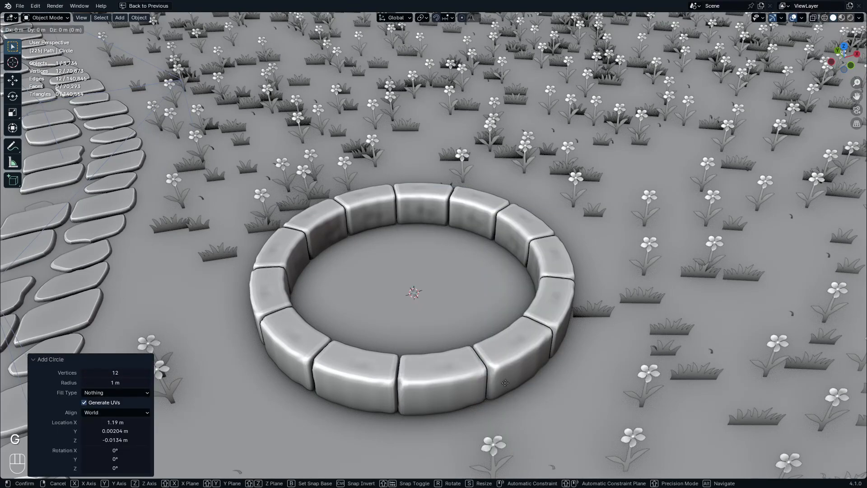
left_click(549, 309)
key("s")
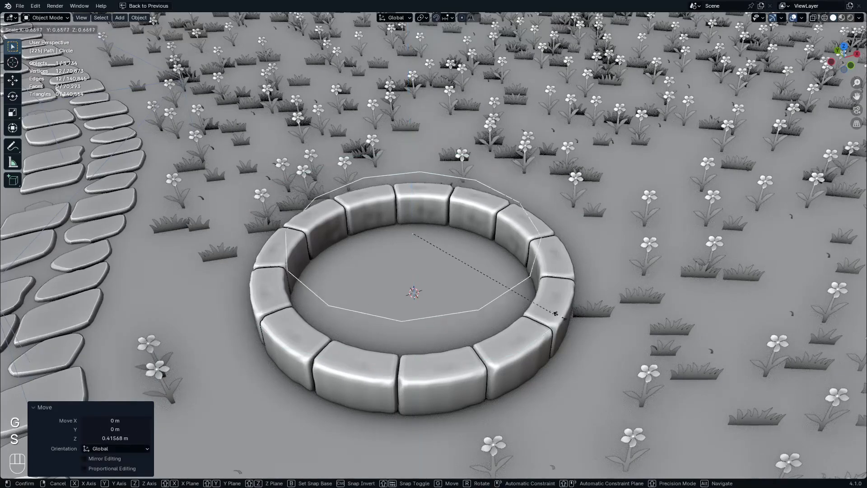
left_click(567, 317)
Step: Fill the circle with a face and lower it about 0.266 m along Z so it sits inside the stone ring
key("Tab")
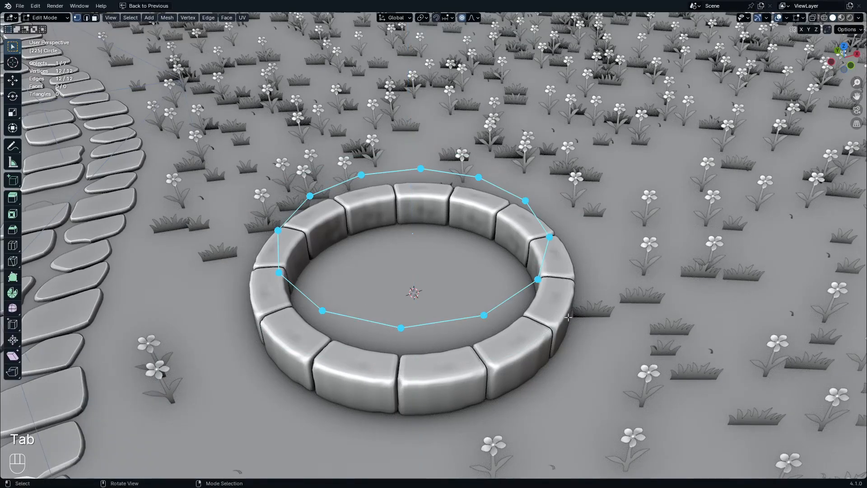
key("f")
key("Tab")
key("g")
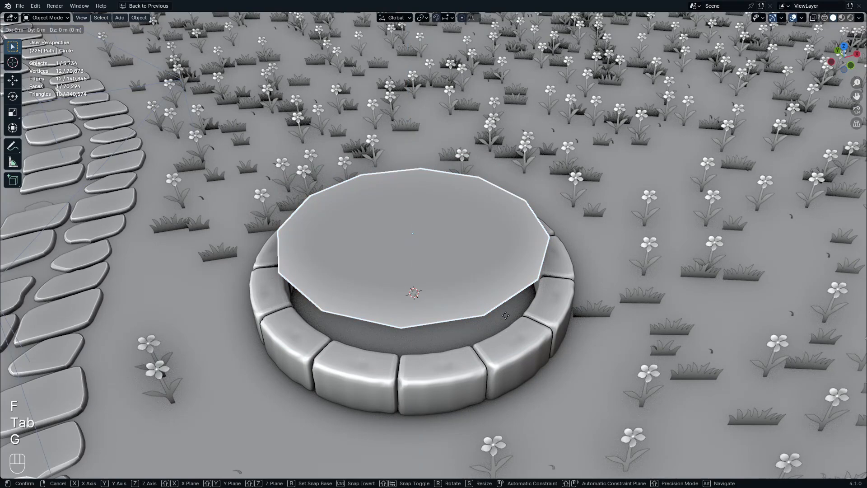
key("z")
left_click(505, 330)
middle_click_drag(505, 330, 380, 274)
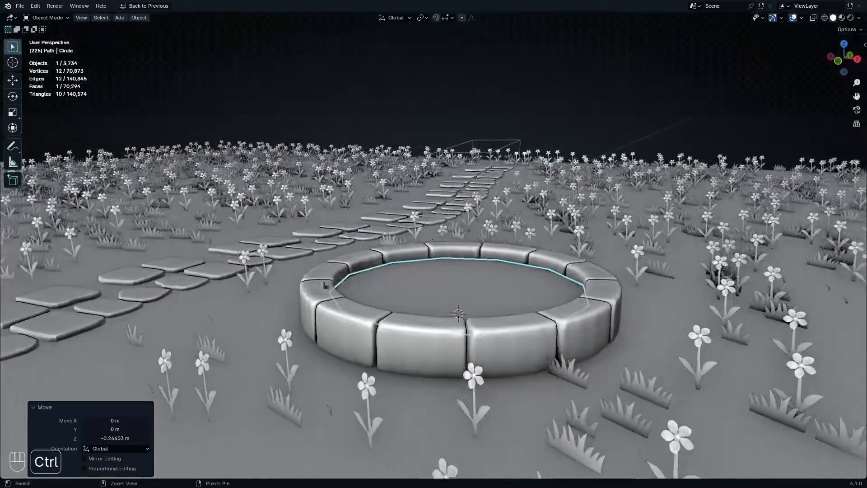
left_click(411, 298, "ctrl")
Step: Return to the camera view and change the camera's lens type to Orthographic
middle_click_drag(411, 299, 395, 237)
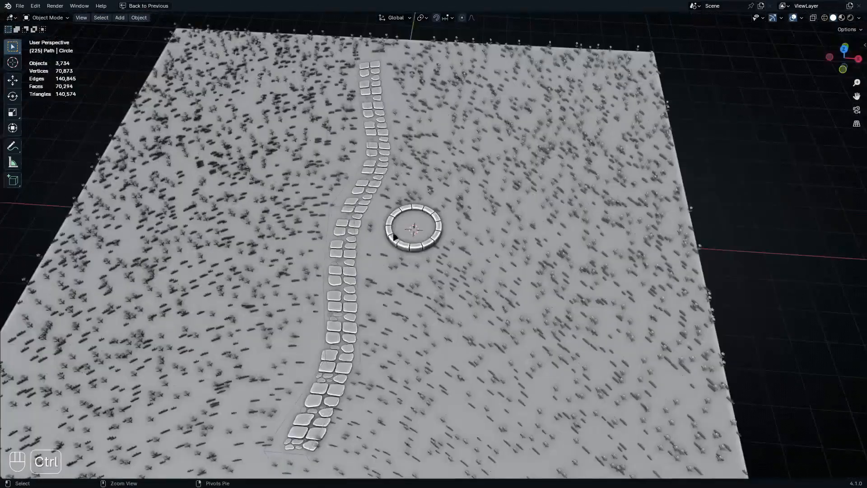
key("KP_0")
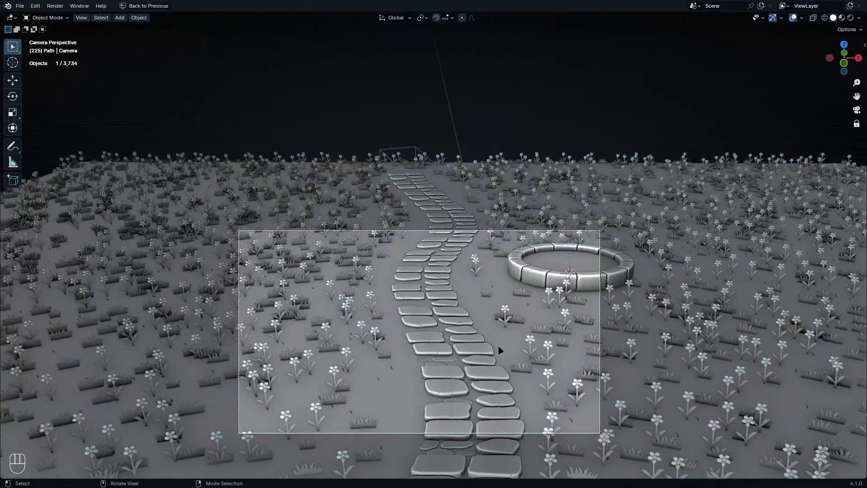
middle_click_drag(532, 334, 843, 127, "ctrl")
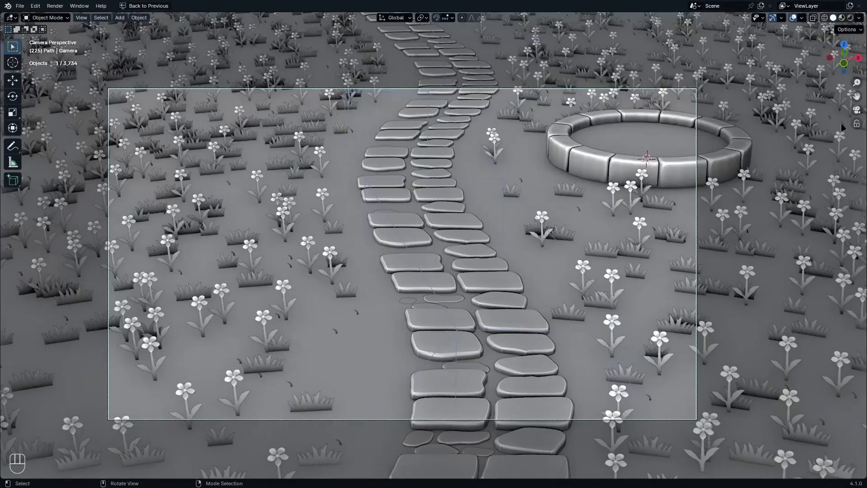
scroll(524, 303, "down", 4)
middle_click_drag(525, 303, 519, 319)
key("ctrl+space")
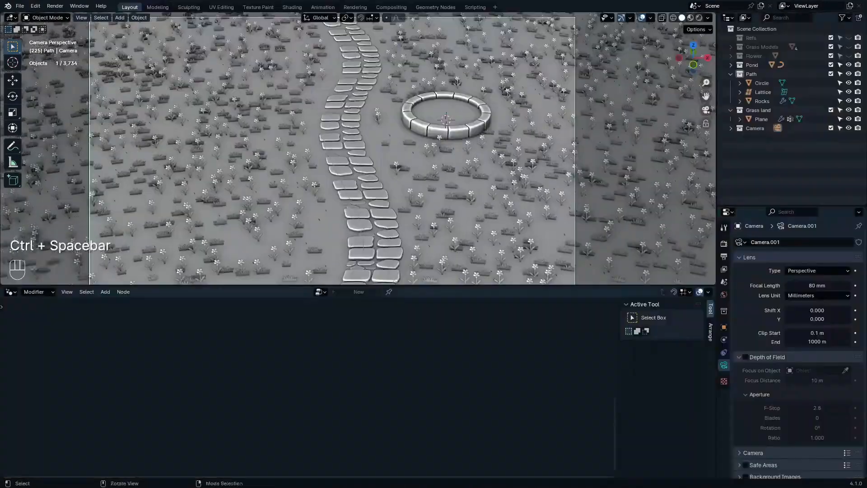
left_click(817, 292)
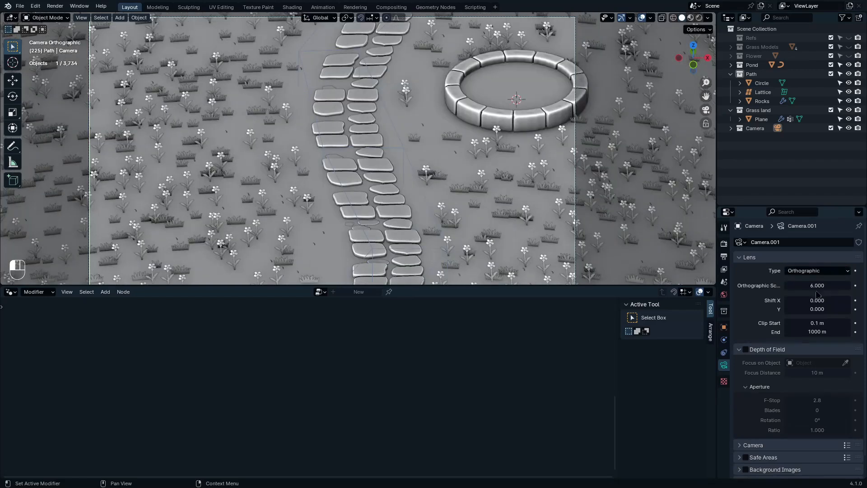
Step: Set the camera's orthographic scale to 8.2 to frame the path and pond, and save the file
scroll(548, 194, "down", 3)
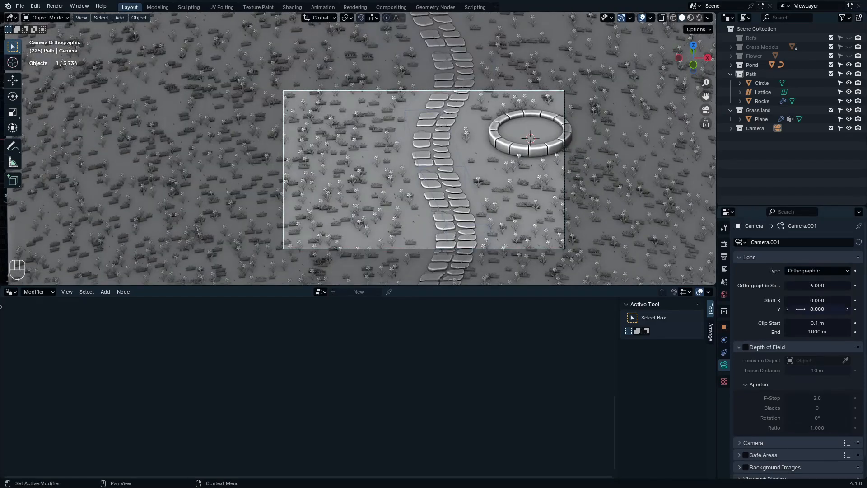
middle_click_drag(580, 215, 578, 210)
key("KP_0")
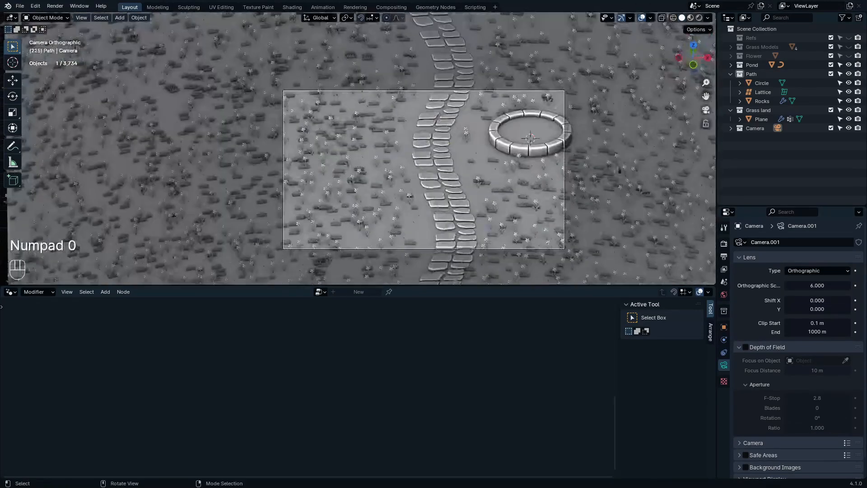
middle_click_drag(484, 206, 367, 162)
left_click_drag(817, 285, 835, 285)
key("ctrl+space")
scroll(565, 280, "up", 4)
mouse_move(508, 216)
middle_mouse_down("shift")
mouse_move(554, 253)
mouse_move(493, 215)
middle_mouse_up("shift")
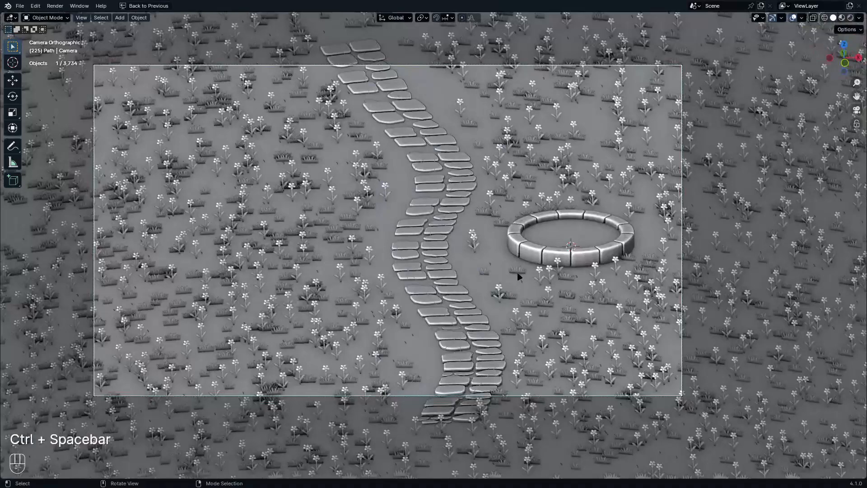
scroll(519, 275, "up", 1)
middle_click_drag(507, 275, 531, 308, "shift")
scroll(611, 280, "up", 6)
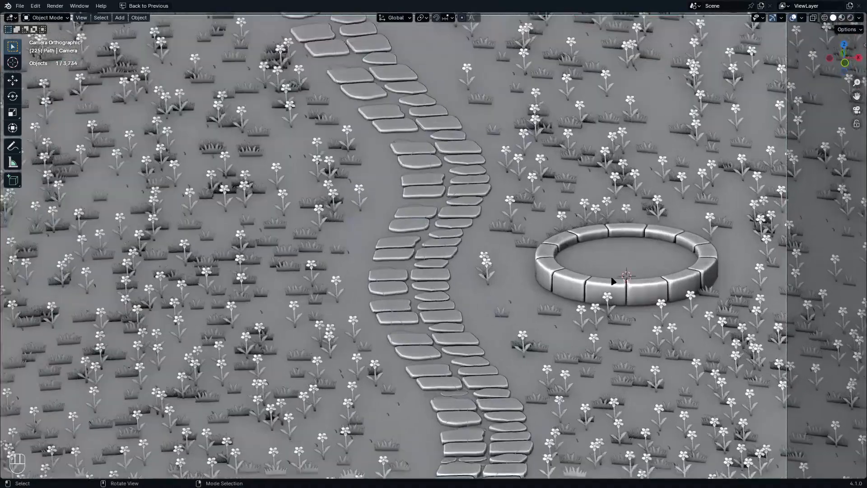
scroll(631, 287, "down", 3)
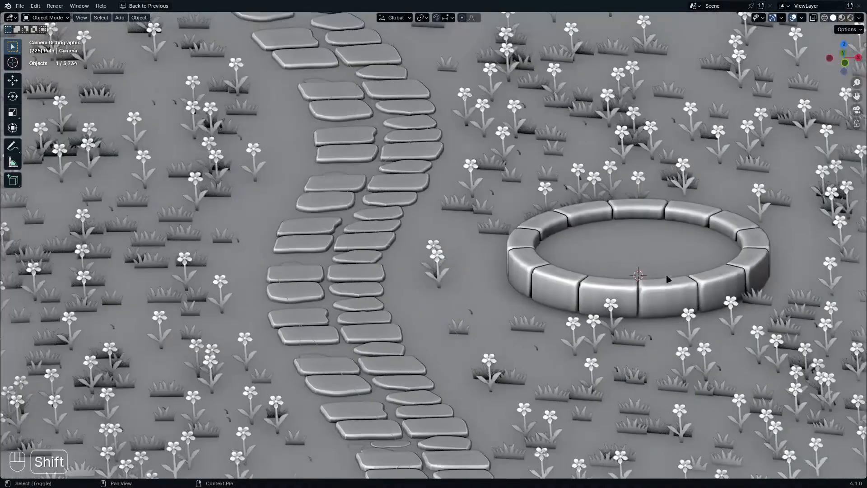
scroll(669, 279, "down", 5)
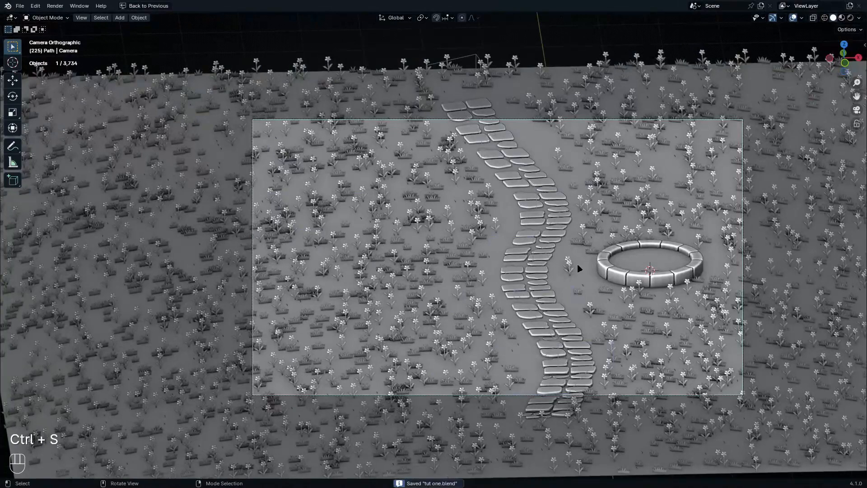
middle_click_drag(577, 264, 397, 238, "shift")
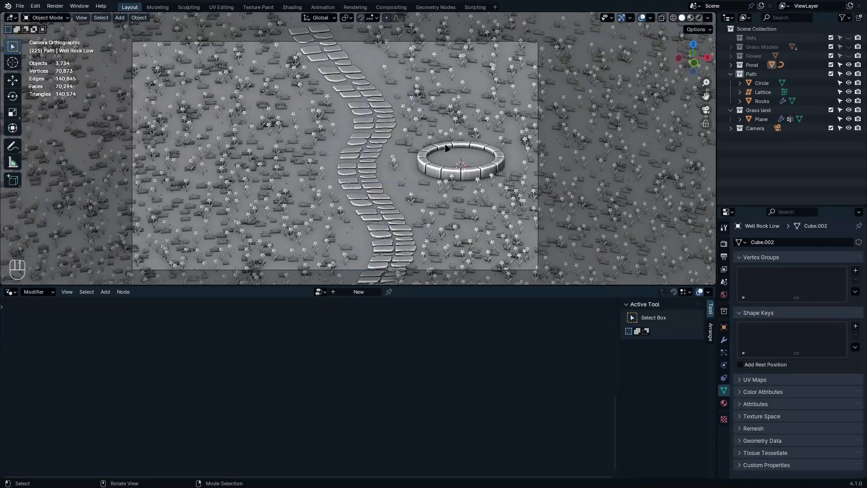
Step: Switch the 3D viewport to Material Preview shading and turn the node editor into the Shader Editor
key("z")
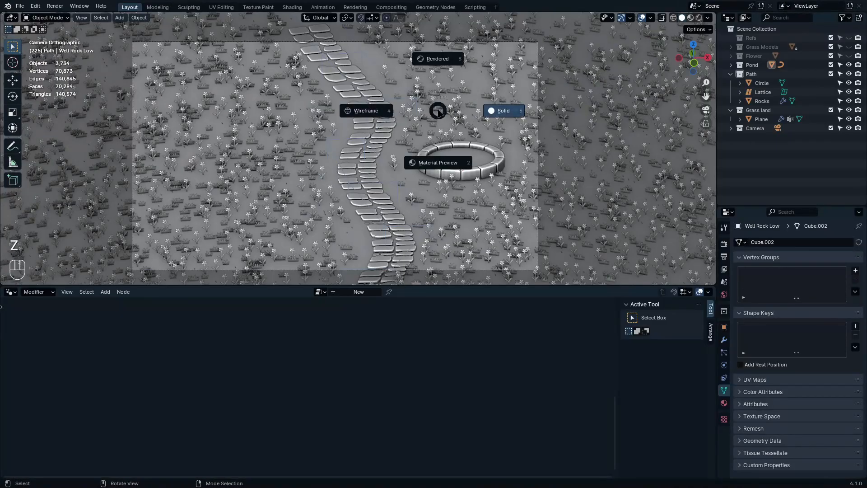
left_click(434, 180)
middle_click_drag(353, 231, 472, 219, "shift")
key("KP_0")
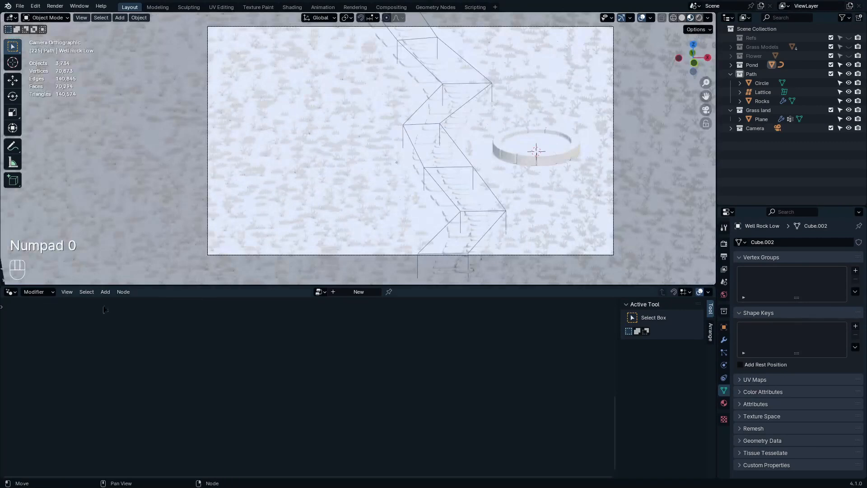
left_click(11, 291)
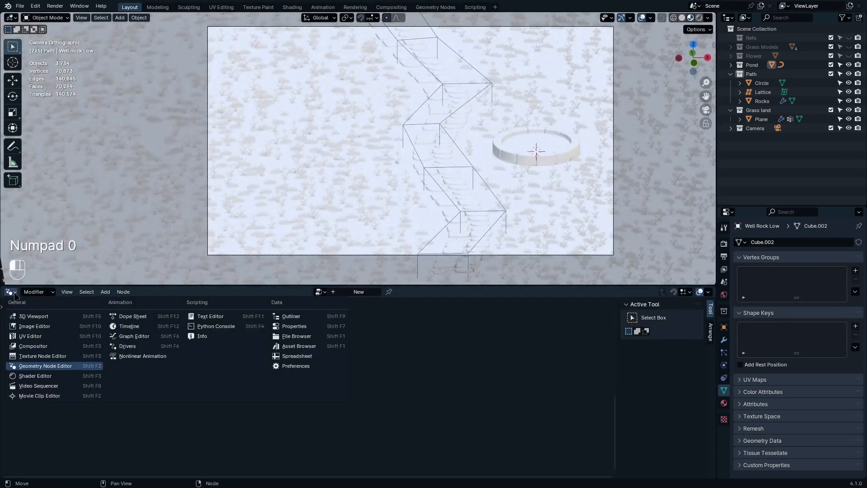
left_click(36, 376)
Step: Give the path's stones a new material named Path Rock
middle_click_drag(479, 204, 408, 228, "shift")
scroll(393, 173, "up", 8)
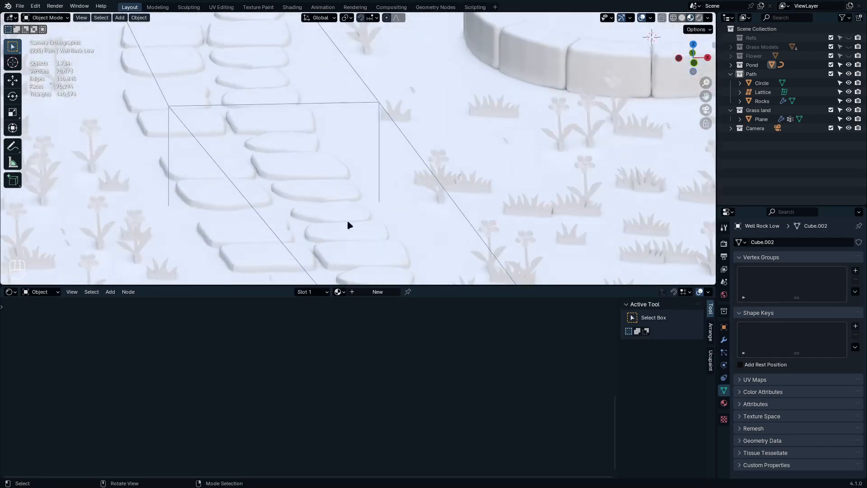
left_click(312, 194)
left_click(522, 111)
left_click(335, 230)
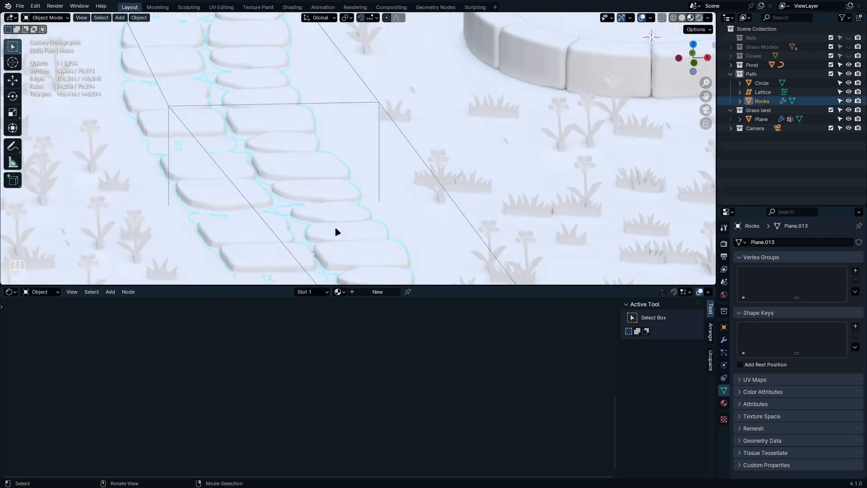
middle_click_drag(335, 230, 303, 272, "shift")
scroll(524, 216, "down", 4)
left_click(667, 226)
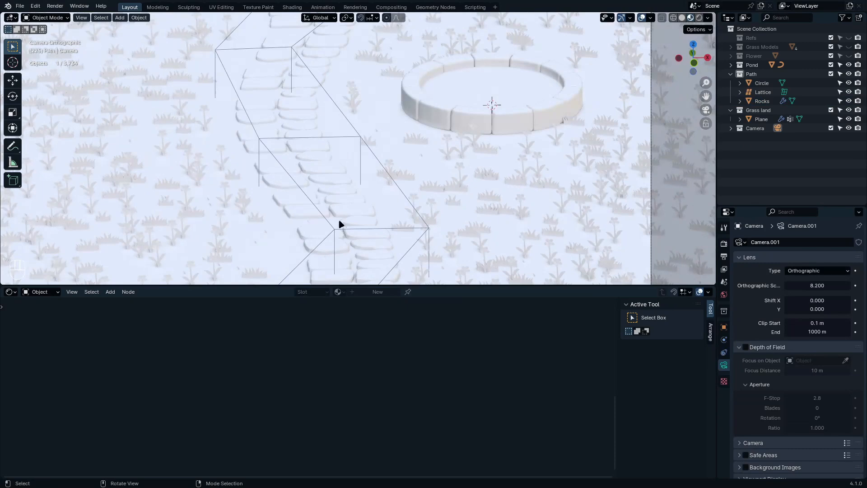
left_click(335, 196)
scroll(341, 197, "up", 5)
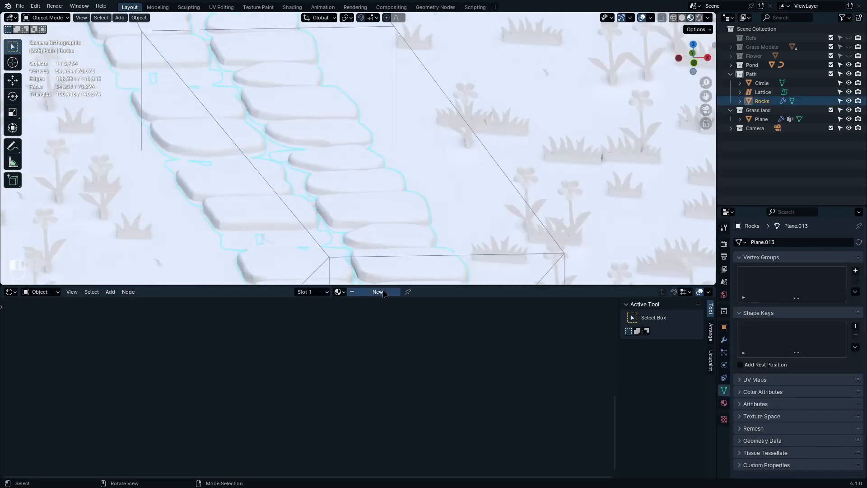
left_click(378, 292)
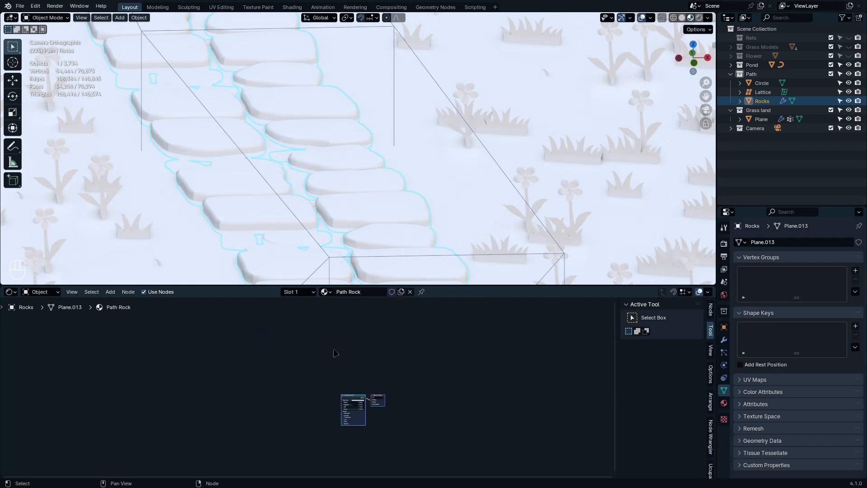
Step: Delete the Principled BSDF node from the Path Rock material
scroll(342, 350, "up", 3)
middle_click_drag(421, 439, 422, 367)
scroll(348, 374, "up", 2)
left_click_drag(329, 325, 378, 405)
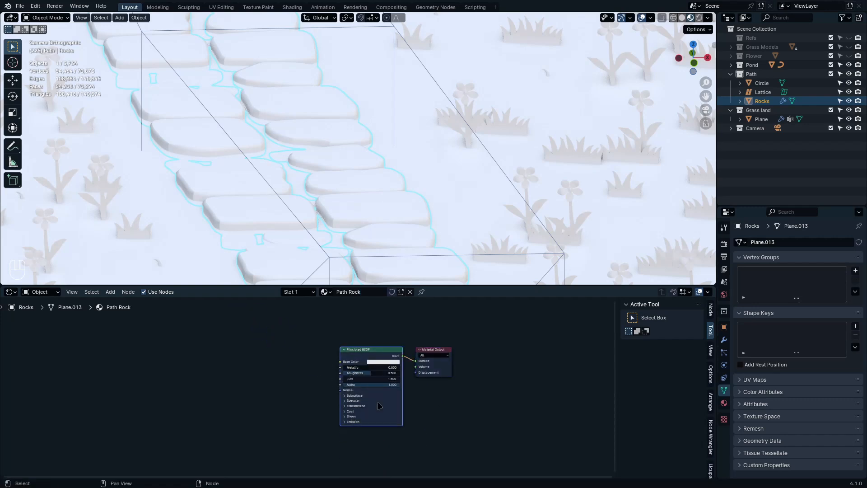
key("x")
Step: Add Diffuse BSDF, Shader to RGB and Color Ramp nodes in a row to the Path Rock material
key("q")
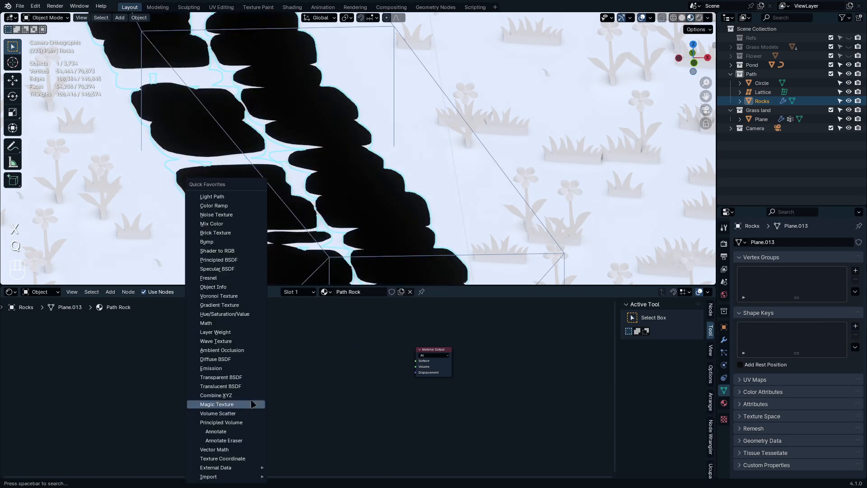
left_click(188, 395)
left_click(168, 366)
scroll(213, 395, "up", 8)
key("q")
left_click(233, 250)
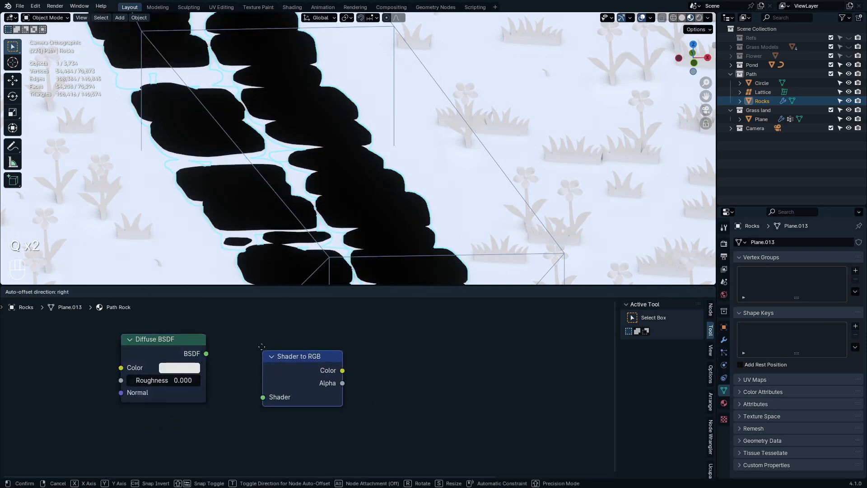
left_click(245, 334)
key("q")
left_click(209, 206)
left_click(369, 327)
middle_click_drag(415, 378, 251, 387)
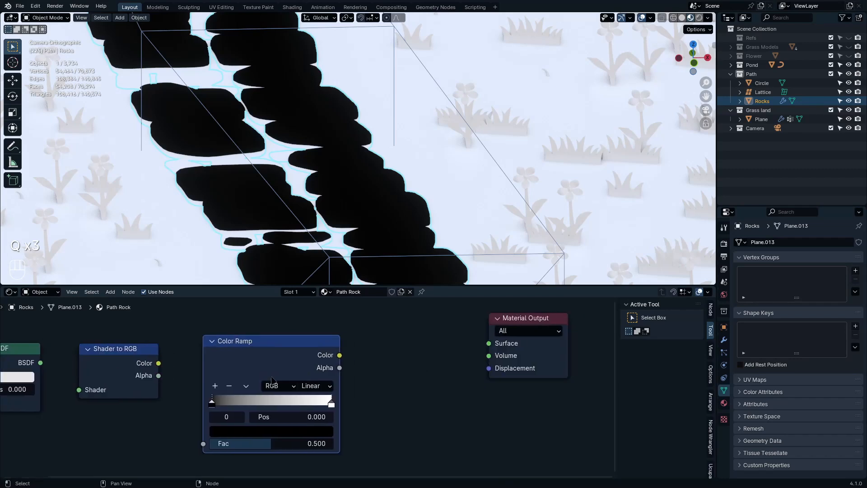
Step: Set the Color Ramp's interpolation to Constant
scroll(251, 387, "down", 1)
left_click(303, 386)
left_click(325, 452)
Step: Link Diffuse BSDF into Shader to RGB, its Color into the Color Ramp's Fac, and the ramp's Color into the material's Surface
middle_click_drag(35, 376, 132, 380)
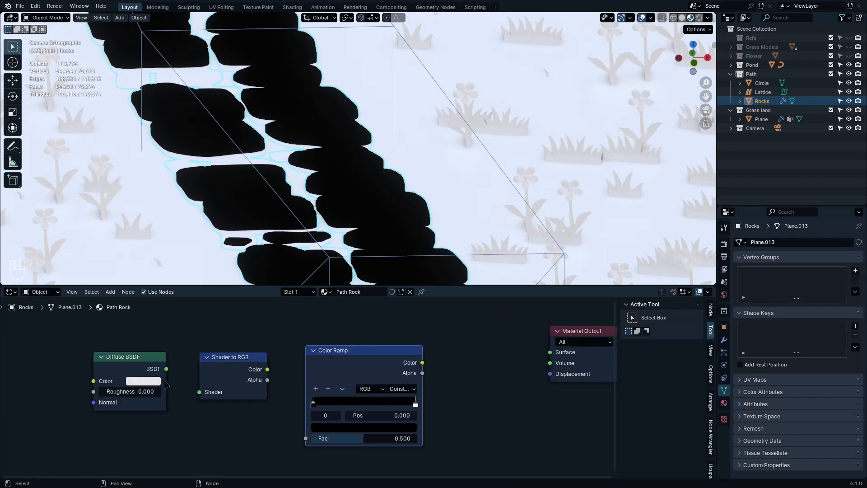
right_click_drag(131, 379, 228, 375, "alt")
left_click_drag(268, 369, 305, 438)
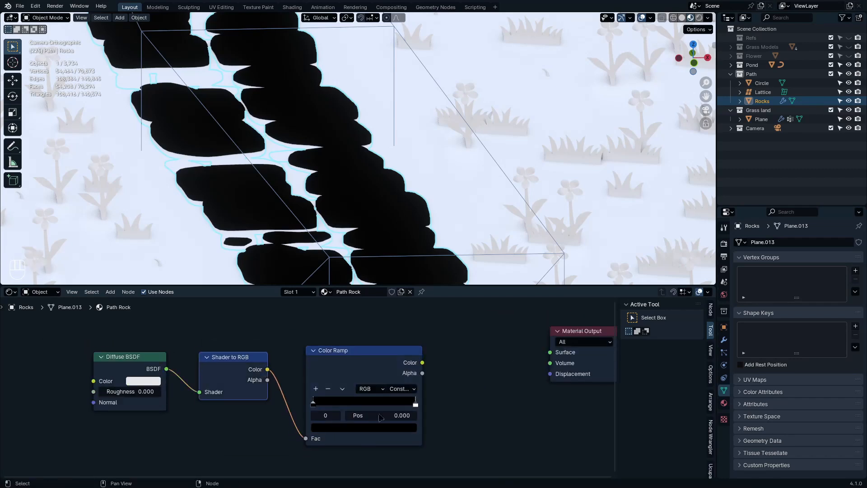
middle_click_drag(312, 434, 220, 439)
left_click_drag(331, 367, 459, 359)
middle_click_drag(329, 395, 431, 420)
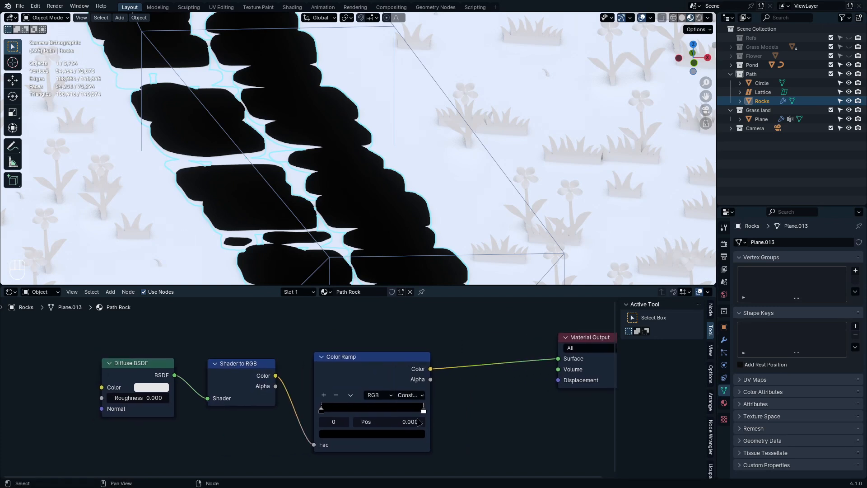
Step: Move the Color Ramp's white stop to position 0.673
scroll(429, 421, "up", 2)
scroll(431, 397, "up", 2)
mouse_move(430, 397)
left_mouse_down()
mouse_move(325, 397)
mouse_move(358, 398)
mouse_move(356, 409)
left_mouse_up()
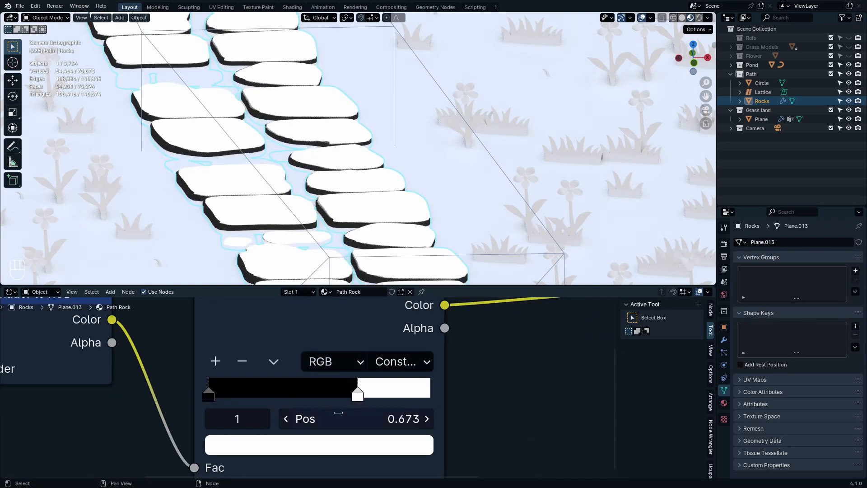
Step: Give the Color Ramp's black stop a darker tan colour and its white stop the colour CDA65B
left_click(210, 396)
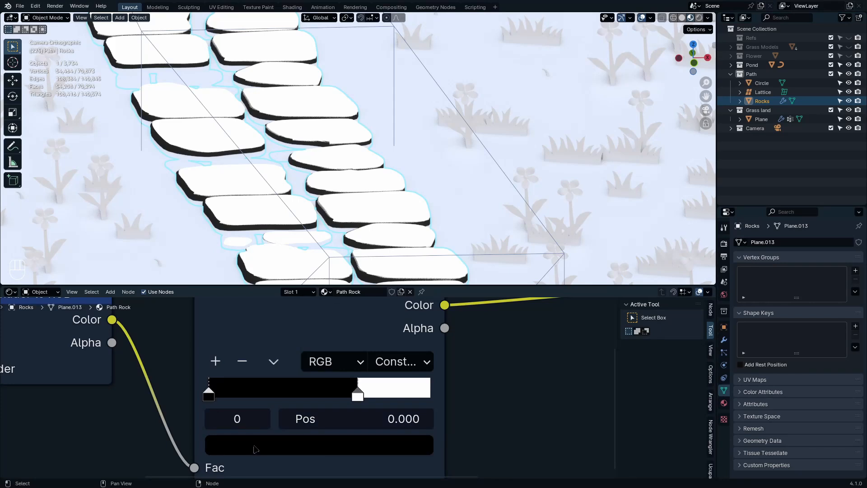
middle_click_drag(256, 449, 307, 426)
key("ctrl+v")
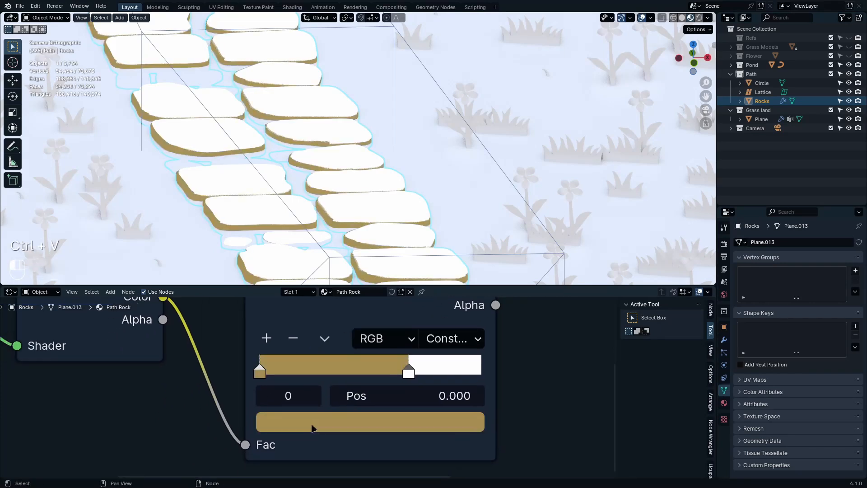
left_click(312, 428)
left_click(439, 298)
left_click(415, 375)
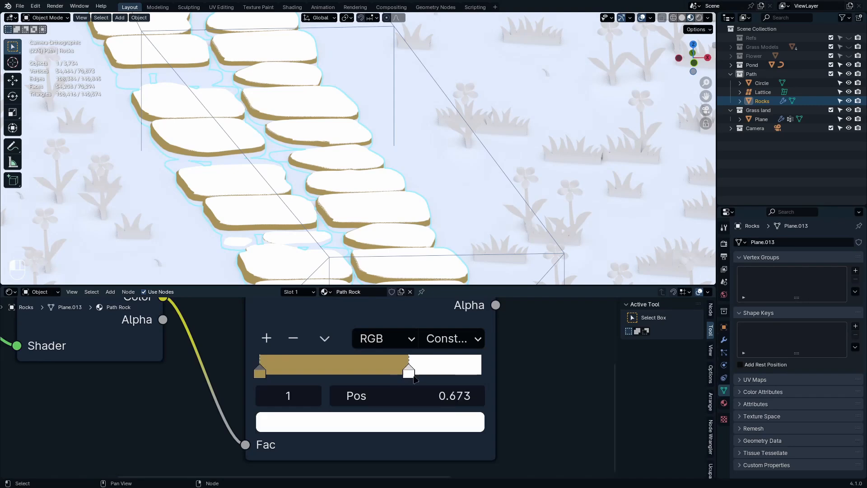
key("ctrl+v")
left_click(424, 424)
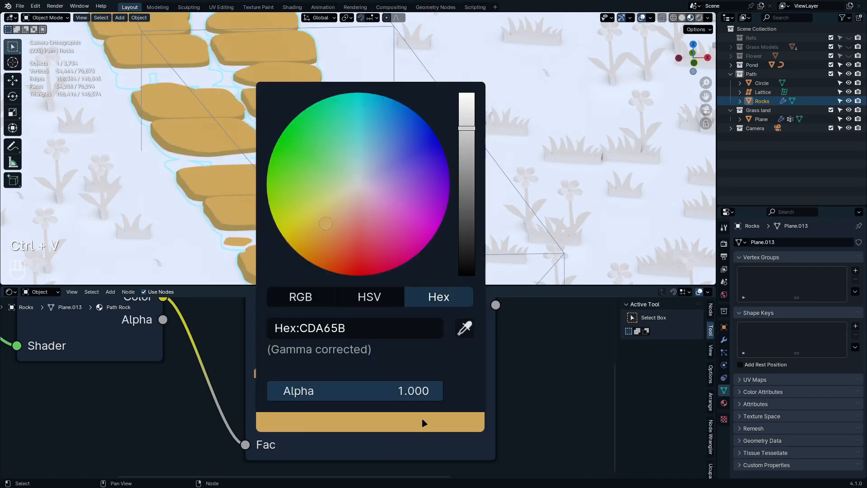
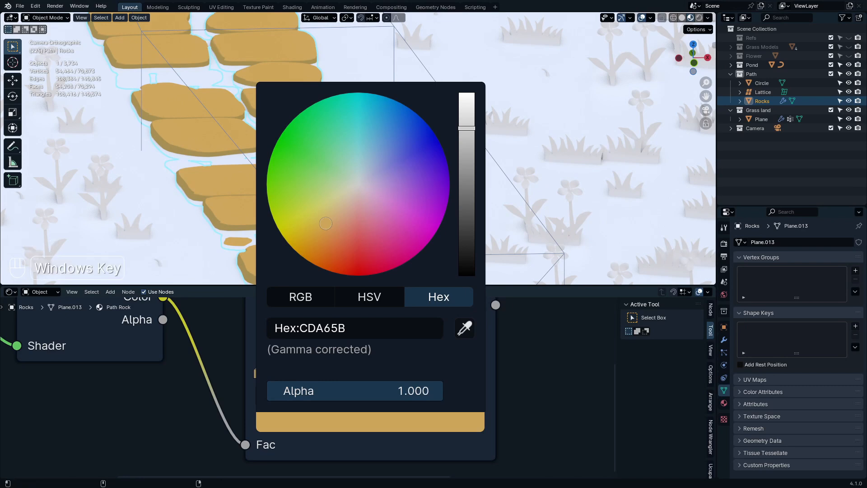
Step: Give the pond's stone ring a new material named Pond and remove its Principled BSDF node
scroll(298, 420, "down", 5)
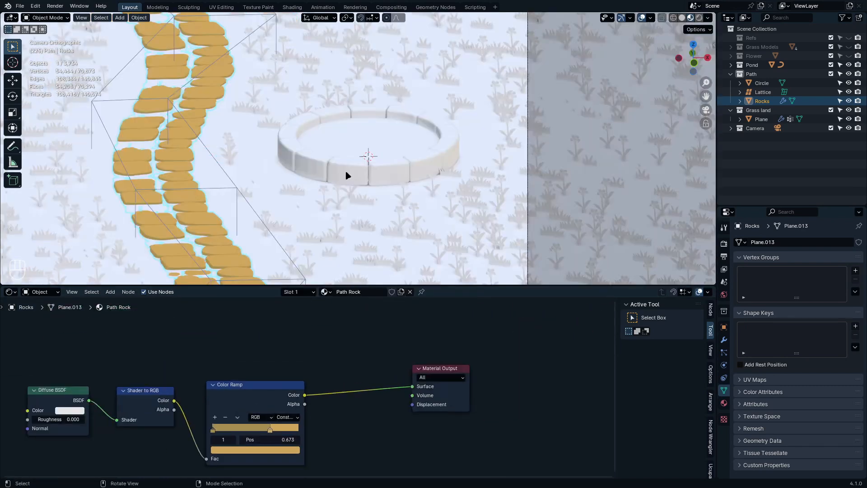
left_click(356, 204)
left_click(361, 171)
left_click(341, 178)
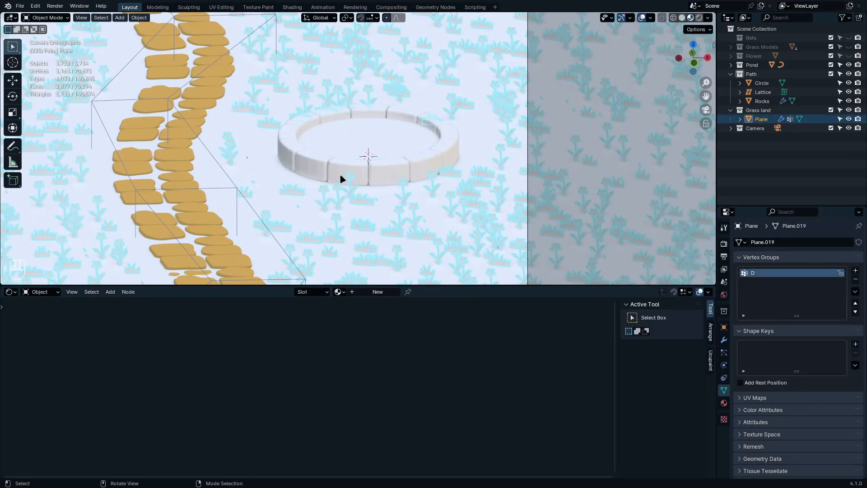
left_click(343, 179)
left_click(380, 292)
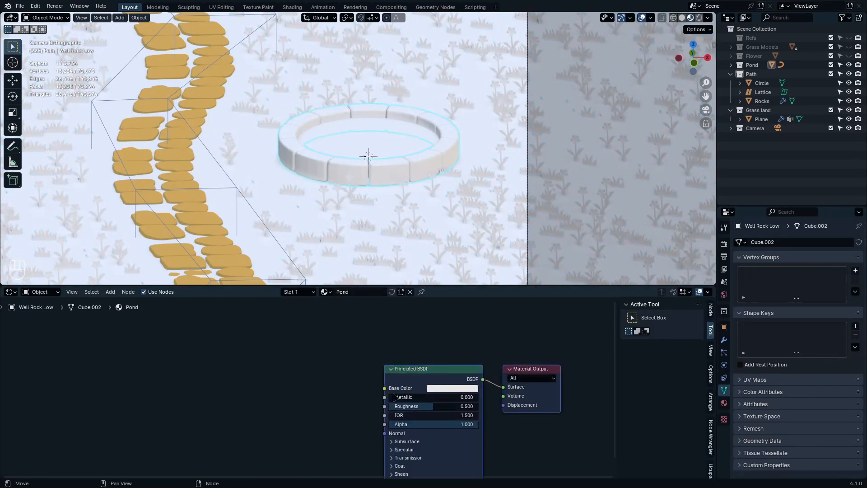
left_click(456, 432)
key("x")
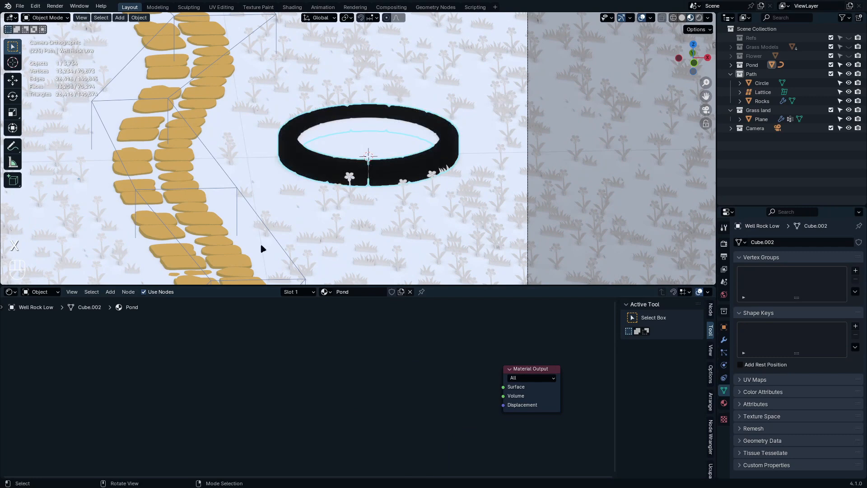
Step: Copy the Diffuse BSDF, Shader to RGB and Color Ramp nodes from the Path Rock material into the Pond material
left_click(217, 259)
left_click_drag(104, 348, 398, 433)
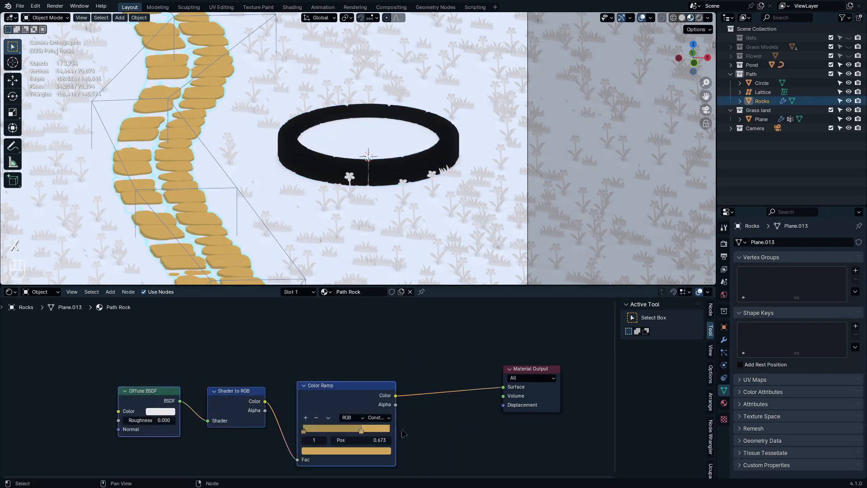
key("ctrl+c")
left_click(377, 168)
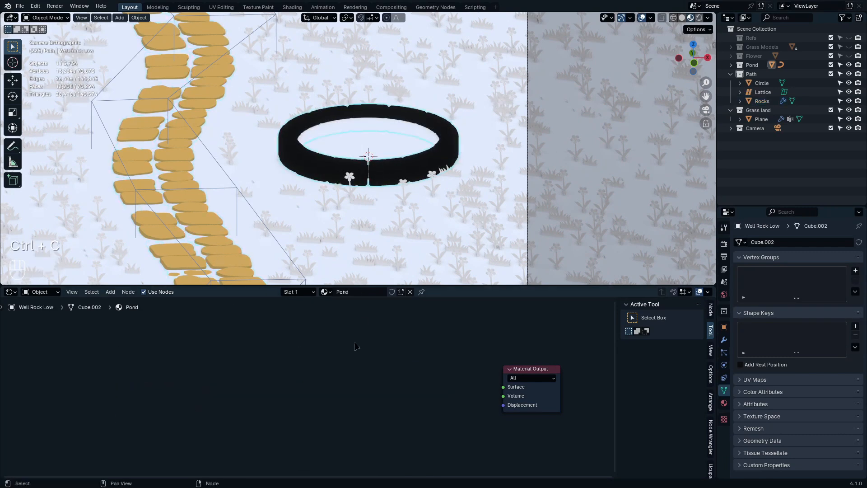
key("ctrl+v")
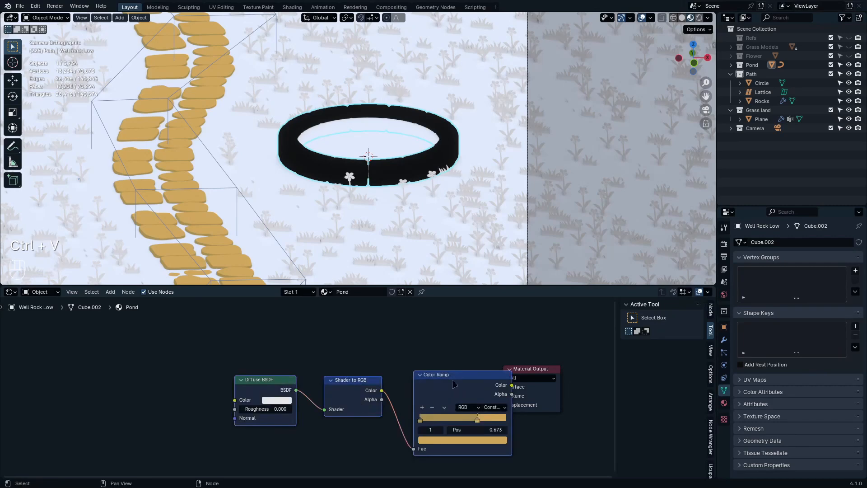
Step: Connect the Color Ramp to the Pond material's output surface and set its white stop to position 0.677
mouse_move(511, 396)
left_mouse_down()
mouse_move(395, 396)
mouse_move(503, 387)
left_mouse_up()
scroll(324, 163, "up", 8)
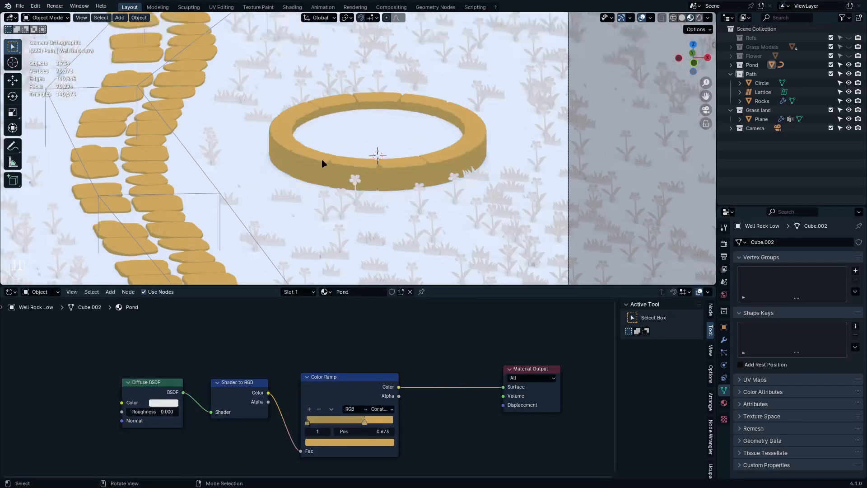
left_click_drag(365, 421, 367, 421)
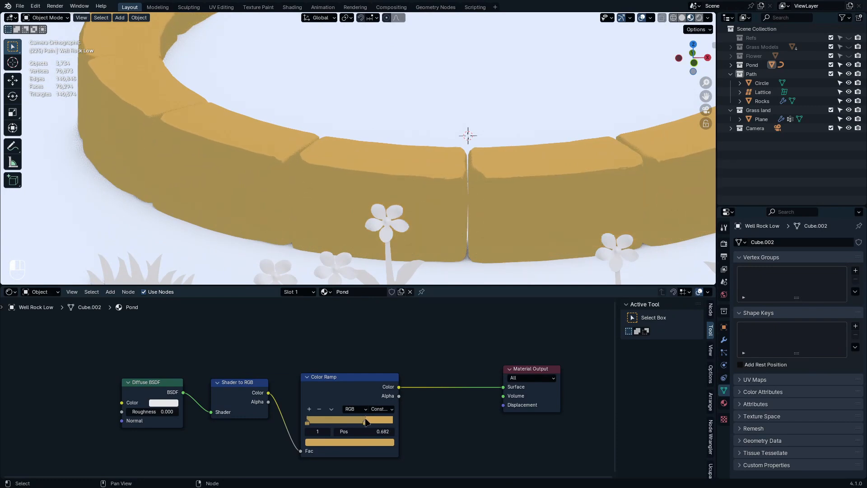
scroll(361, 201, "down", 4)
middle_click_drag(369, 187, 313, 229, "shift")
scroll(354, 198, "up", 4)
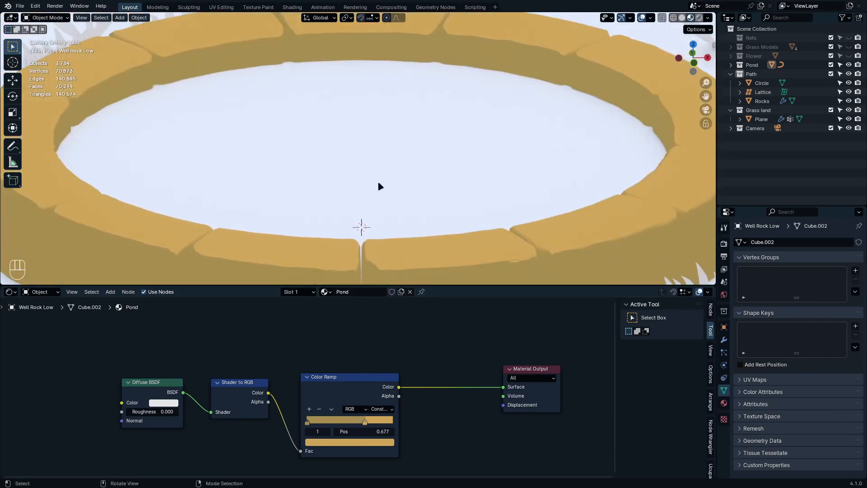
scroll(391, 186, "down", 4)
Step: Compare the pond ring and stone path in solid shading and material preview shading
scroll(403, 153, "down", 10)
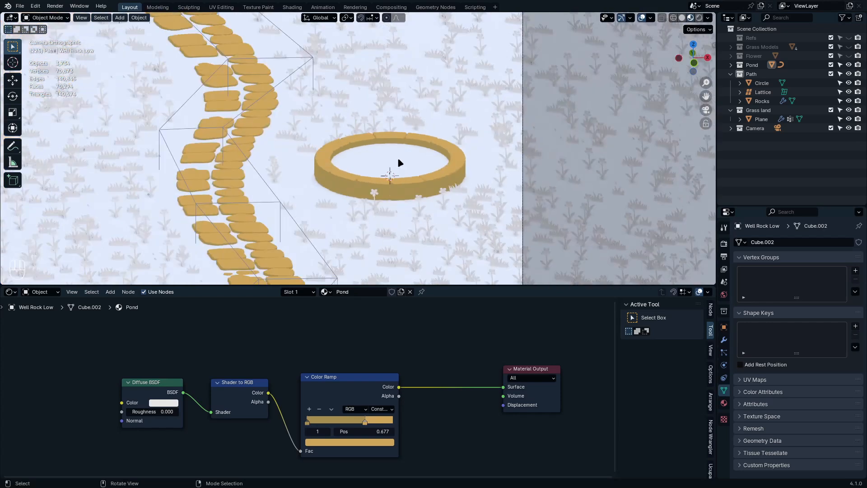
middle_click_drag(369, 171, 423, 208, "shift")
scroll(395, 205, "up", 5)
key("z")
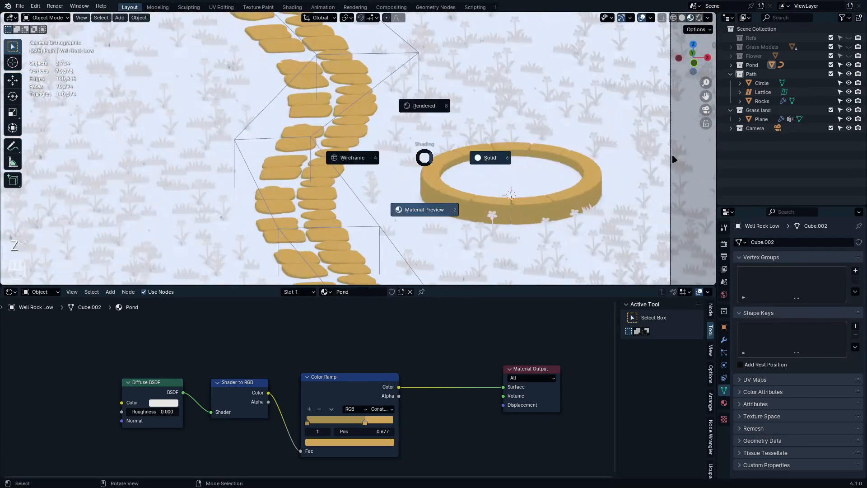
left_click(487, 157)
key("z")
left_click(413, 132)
key("z")
left_click(574, 177)
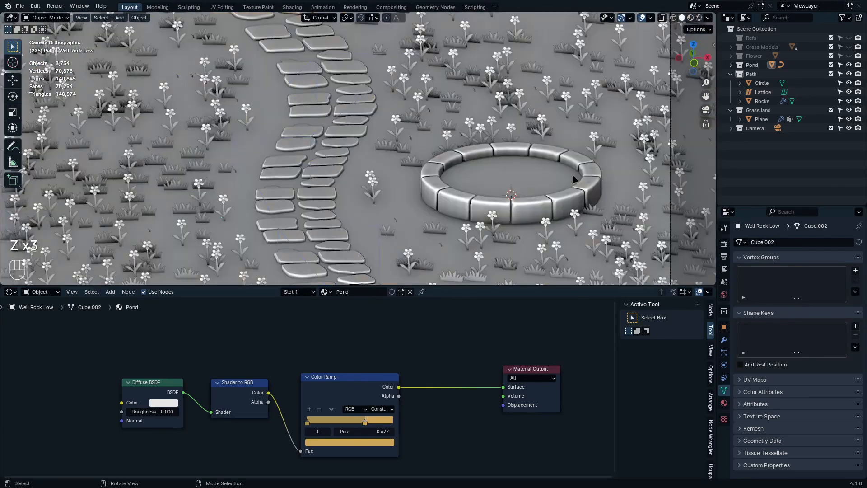
key("z")
left_click(445, 251)
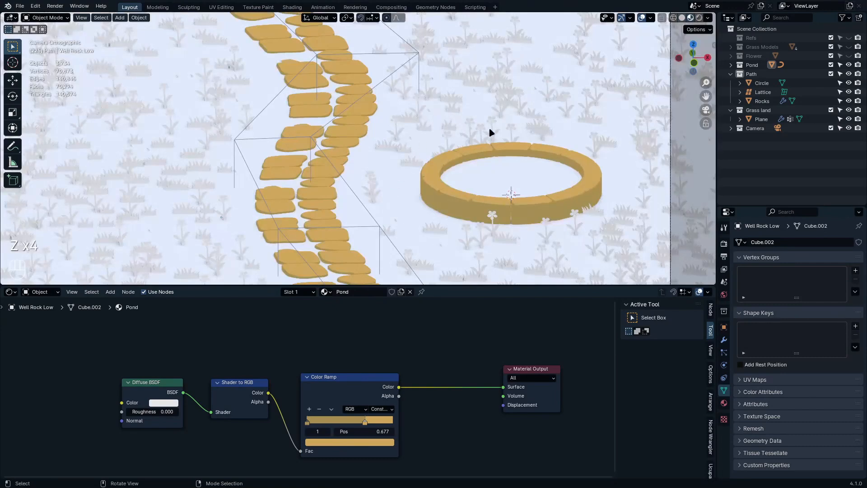
Step: Give the grass land plane a new material named Ground
scroll(492, 136, "down", 3)
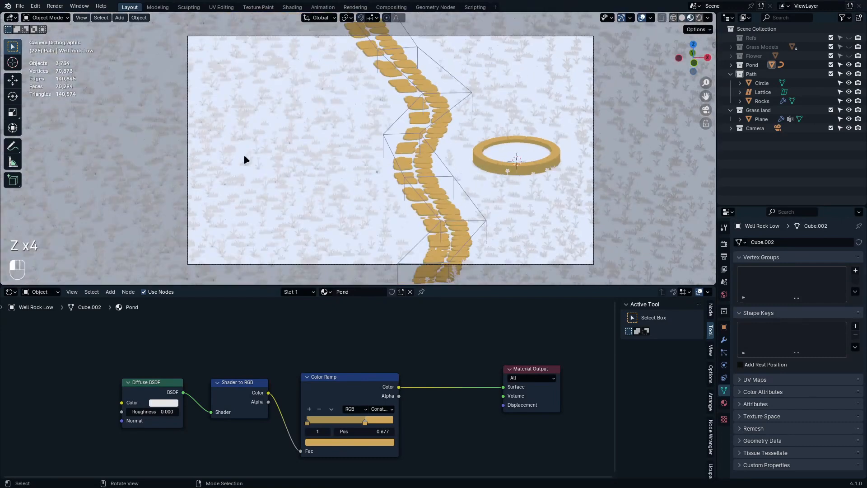
left_click(244, 156)
middle_click_drag(370, 177, 360, 168)
key("KP_0")
left_click(387, 292)
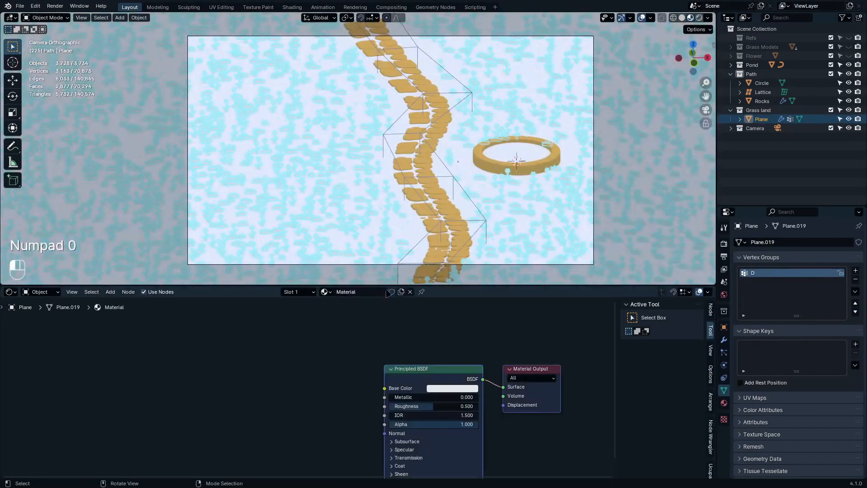
type("Ground")
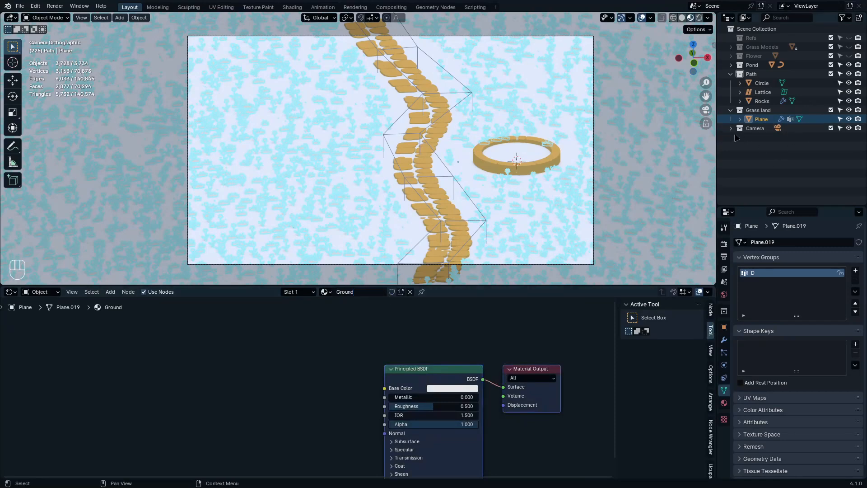
Step: In the plane's geometry nodes, insert a Set Material node between Group Input and Join Geometry
left_click(10, 291)
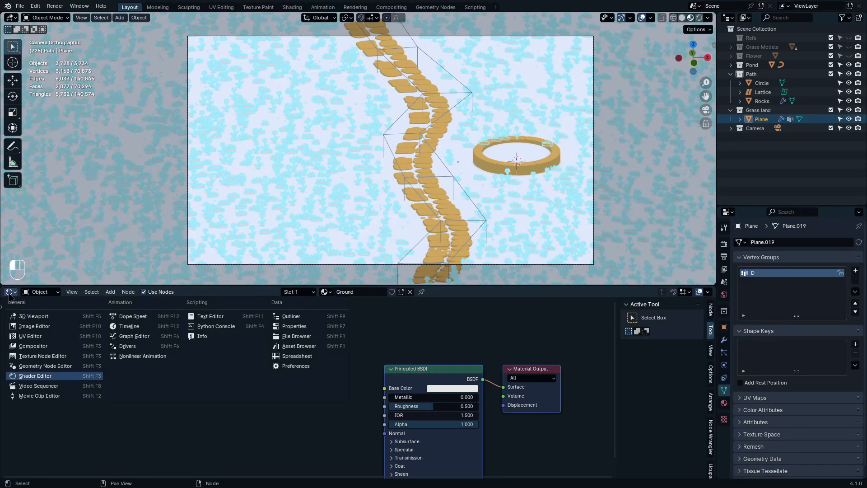
left_click(41, 366)
middle_click_drag(381, 374, 290, 391)
key("ctrl+space")
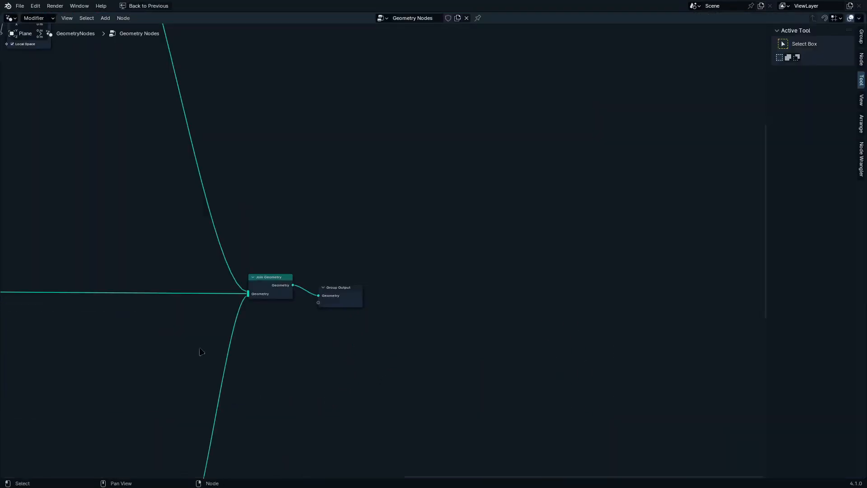
middle_click_drag(199, 353, 408, 290)
scroll(408, 291, "up", 1)
middle_click_drag(204, 247, 413, 284)
key("shift+a")
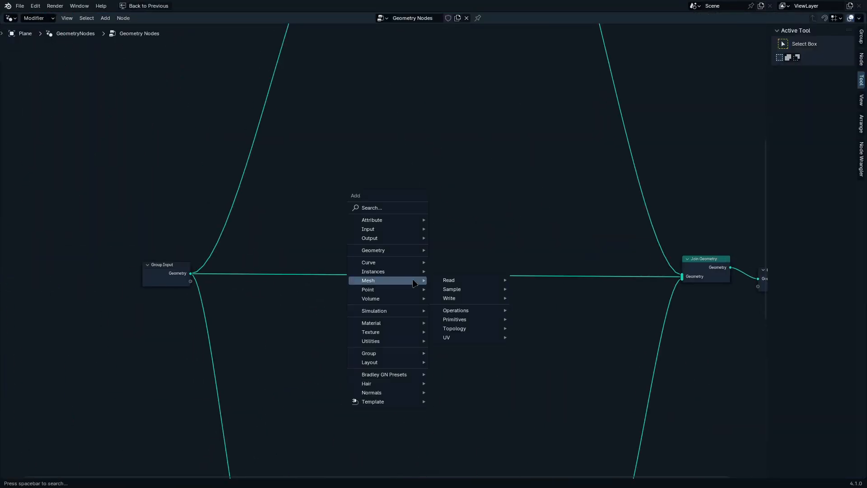
type("se m")
key("Return")
left_click(391, 260)
Step: Choose Ground as the material of the Set Material node
scroll(414, 305, "up", 5)
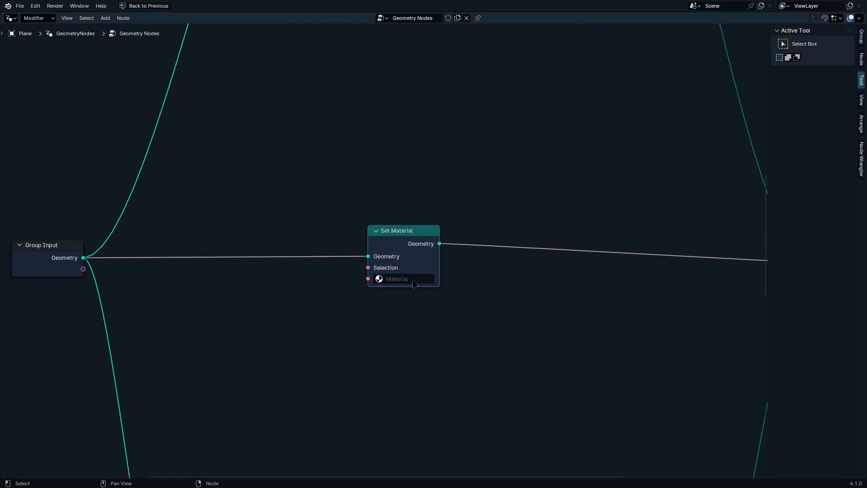
left_click(413, 281)
left_click(417, 293)
key("ctrl+space")
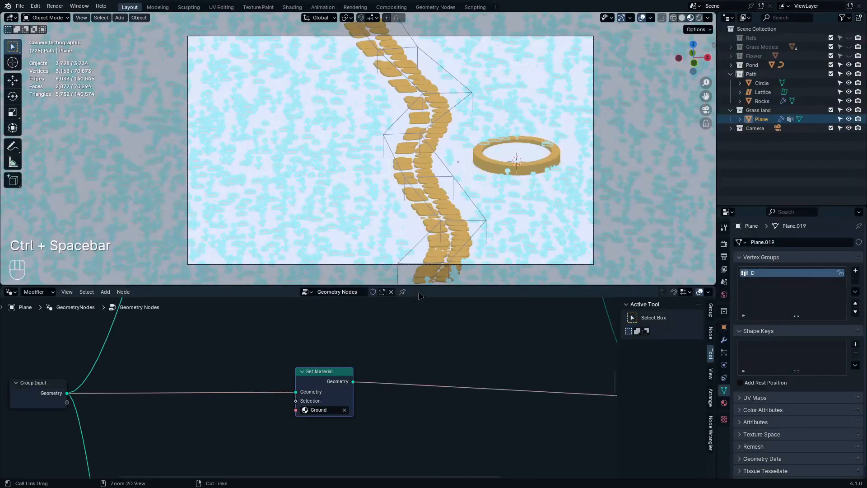
scroll(339, 384, "down", 4)
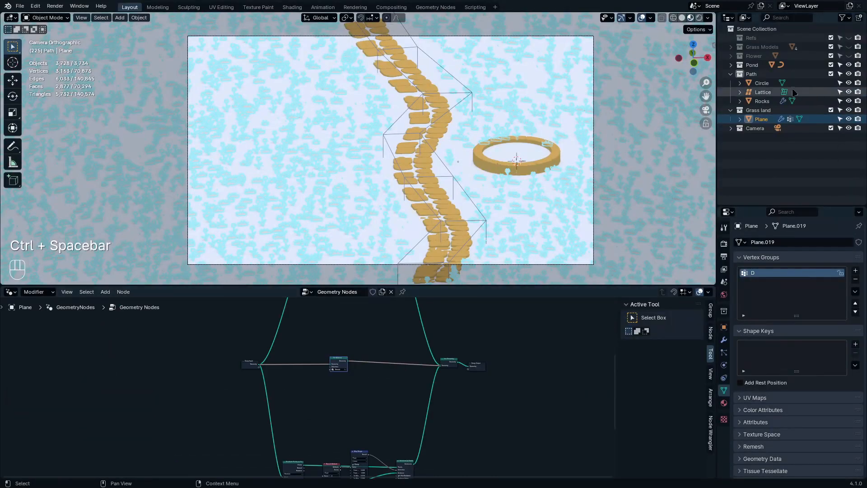
Step: Unhide the Flower collection, select the flower object and show its material in the Shader Editor
left_click(730, 110)
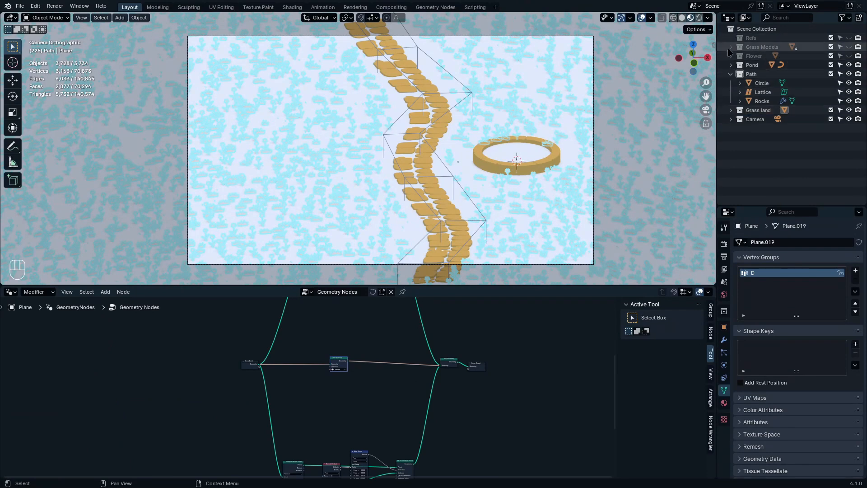
left_click(731, 56)
left_click(848, 56)
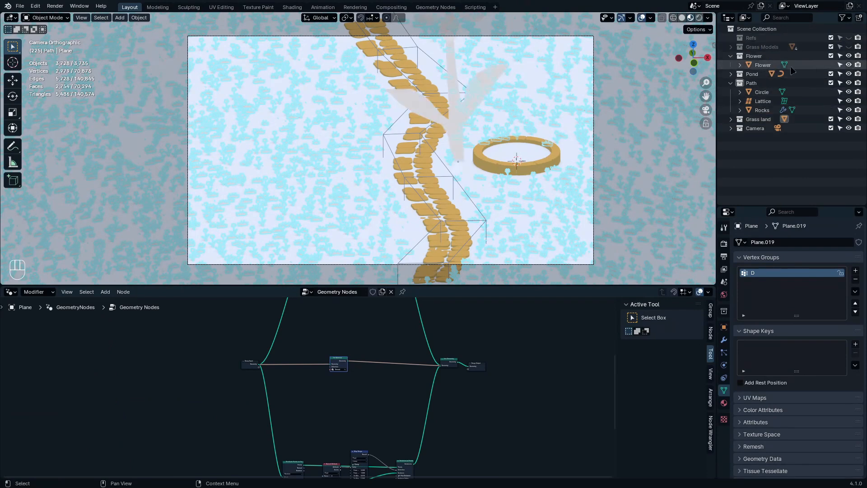
left_click(790, 66)
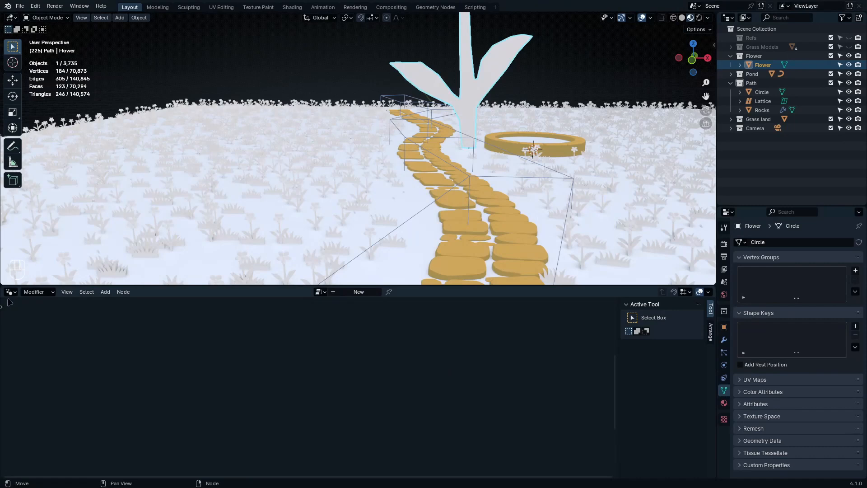
left_click(11, 291)
left_click(36, 357)
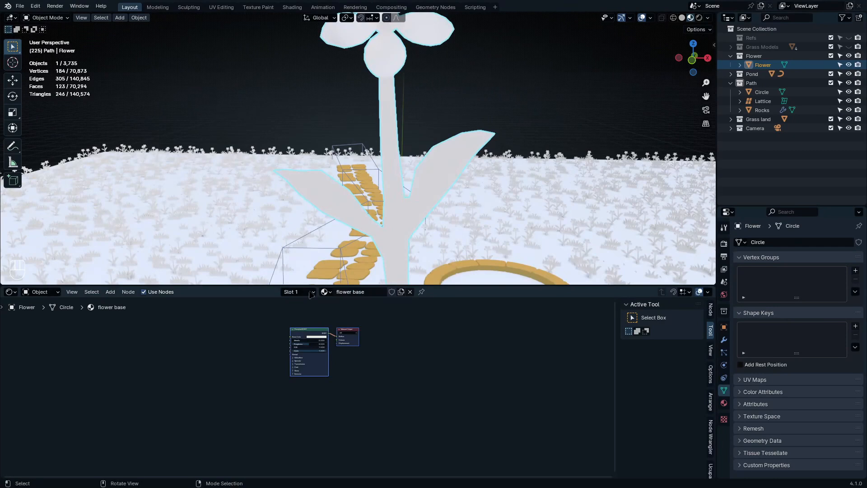
Step: Add a second material slot to the flower with a new material named Leaves
left_click(312, 294)
left_click(348, 309)
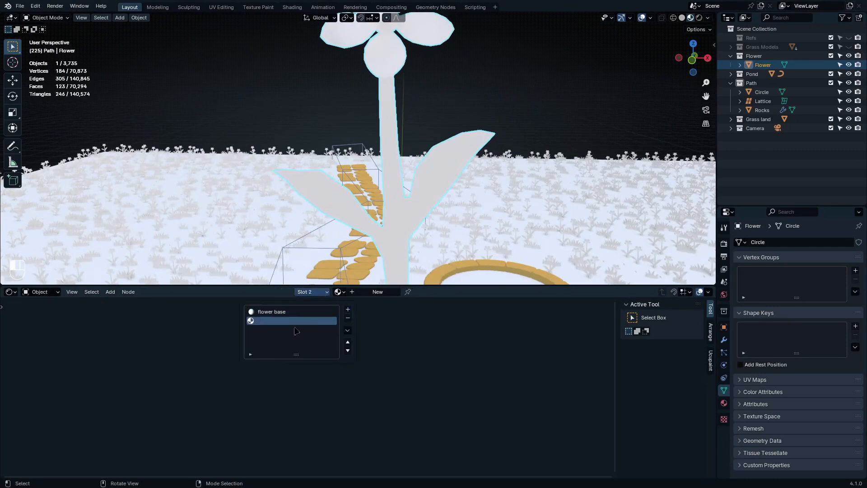
left_click(376, 293)
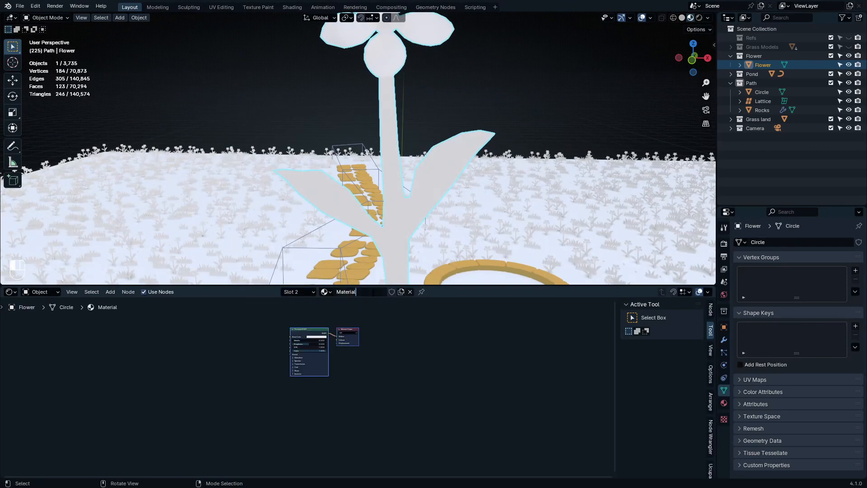
type("Leaves")
key("Return")
Step: Add a third material slot to the flower with a new material named Circle
left_click(303, 293)
left_click(348, 310)
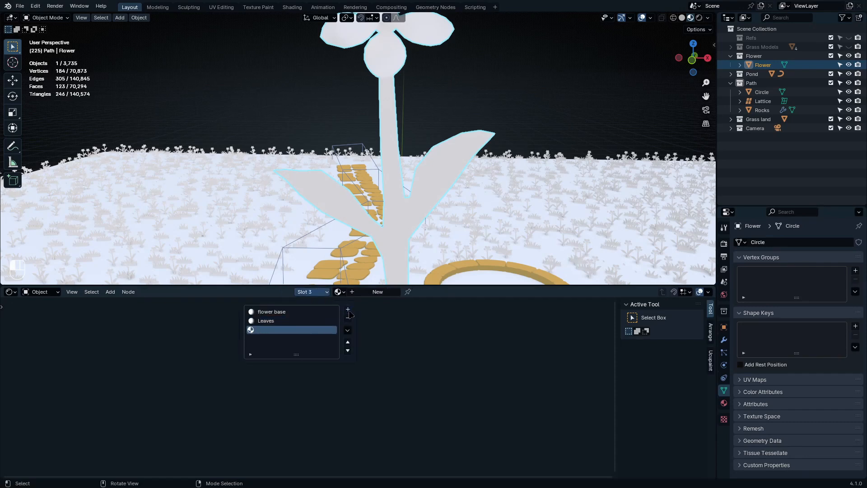
left_click(378, 292)
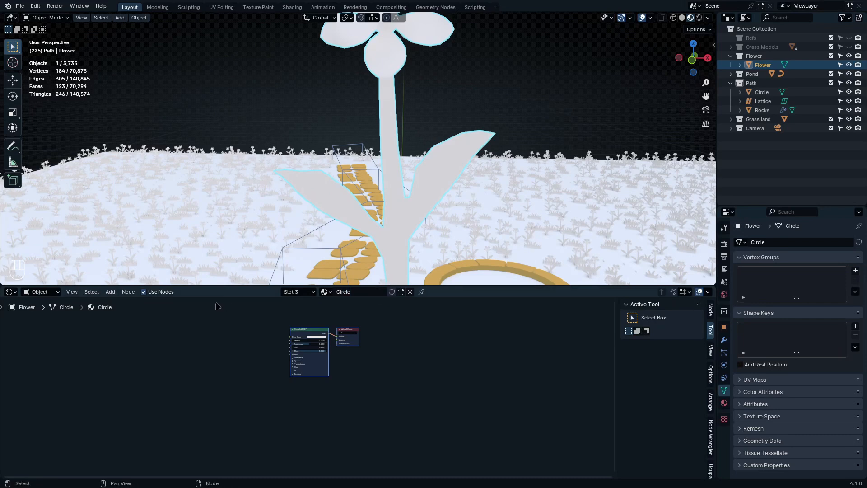
Step: Switch to the flower's Leaves material and remove its Principled BSDF node
left_click(299, 293)
left_click(271, 322)
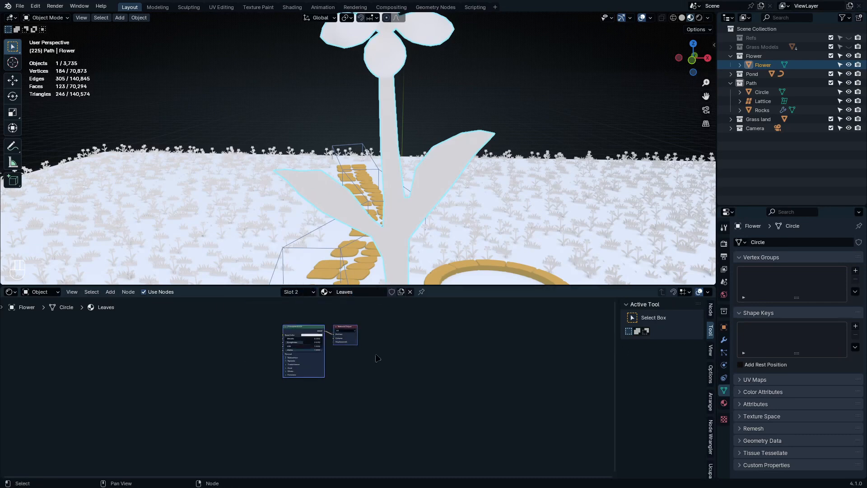
middle_click_drag(328, 365, 405, 404)
left_click_drag(432, 348, 354, 415)
key("x")
Step: Add a Diffuse BSDF node and a Shader to RGB node to the Leaves material
scroll(361, 393, "up", 5)
key("q")
left_click(334, 251)
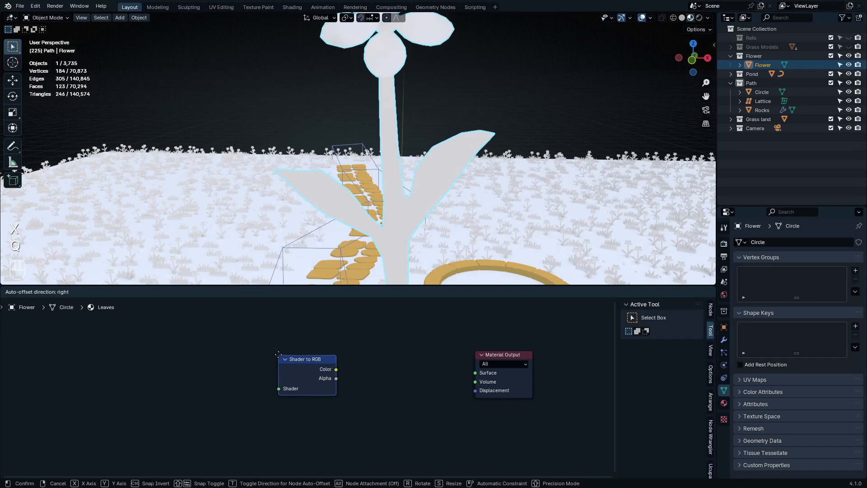
right_click(278, 355)
key("q")
left_click(277, 357)
left_click(230, 348)
key("q")
key("s")
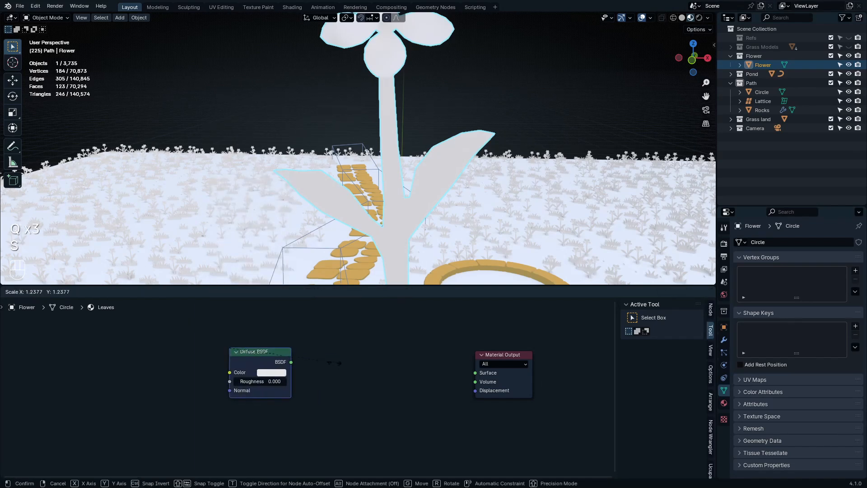
right_click(335, 363)
key("q")
key("s")
left_click(311, 348)
Step: Add a Color Ramp node to the Leaves material
key("q")
left_click(335, 352)
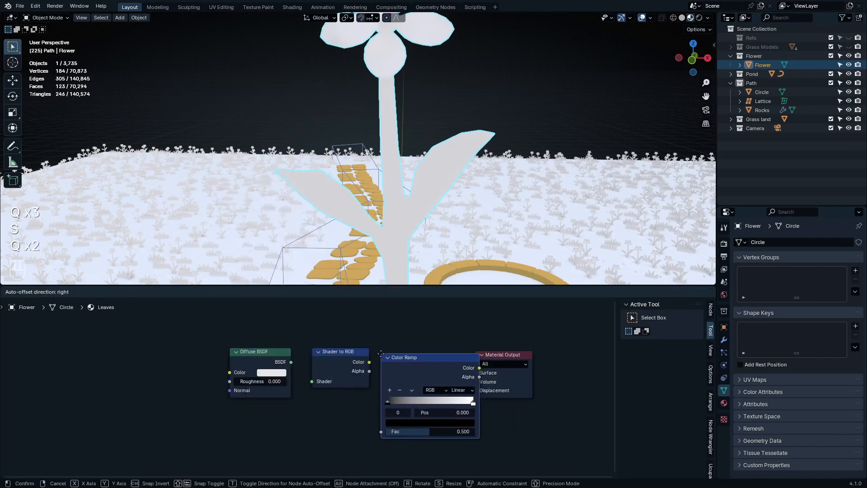
left_click(359, 395)
scroll(360, 397, "up", 2)
Step: Delete the Shader to RGB and Diffuse BSDF nodes from the Leaves material
left_click(341, 364)
key("x")
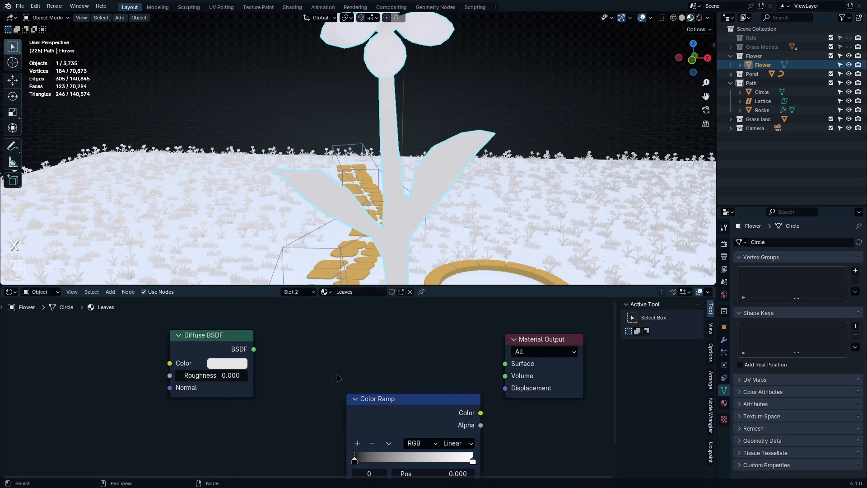
left_click(198, 338)
key("x")
Step: Add an Emission node and connect the Color Ramp through it to the Material Output's surface
middle_click_drag(411, 399, 371, 359)
left_click_drag(371, 359, 276, 331)
middle_click_drag(346, 357, 324, 403)
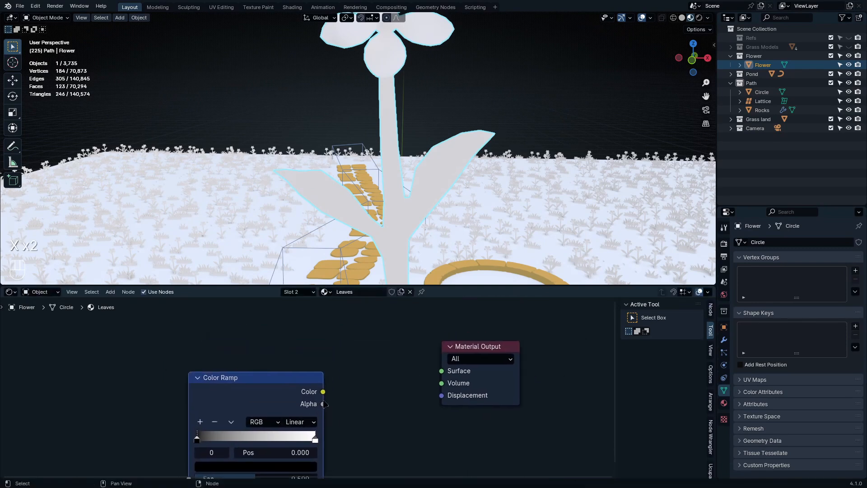
key("q")
left_click(322, 394)
left_click(338, 352)
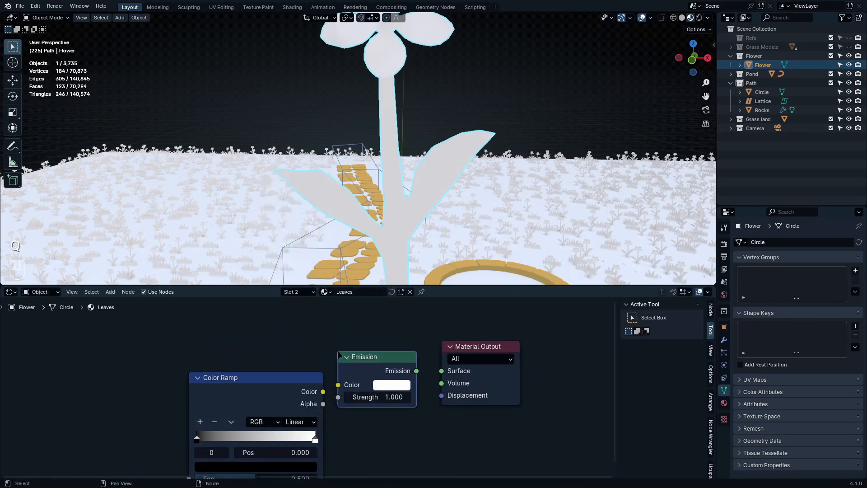
left_click_drag(322, 392, 338, 385)
left_click_drag(415, 371, 444, 372)
Step: Paste the copied golden yellow colour onto the Color Ramp's black stop
middle_click_drag(207, 448, 308, 391)
scroll(308, 391, "up", 2)
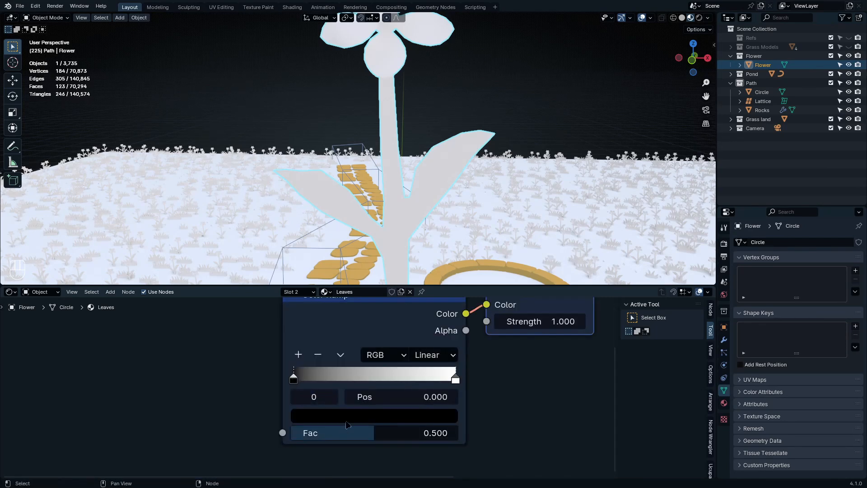
key("ctrl+v")
scroll(401, 426, "up", 2)
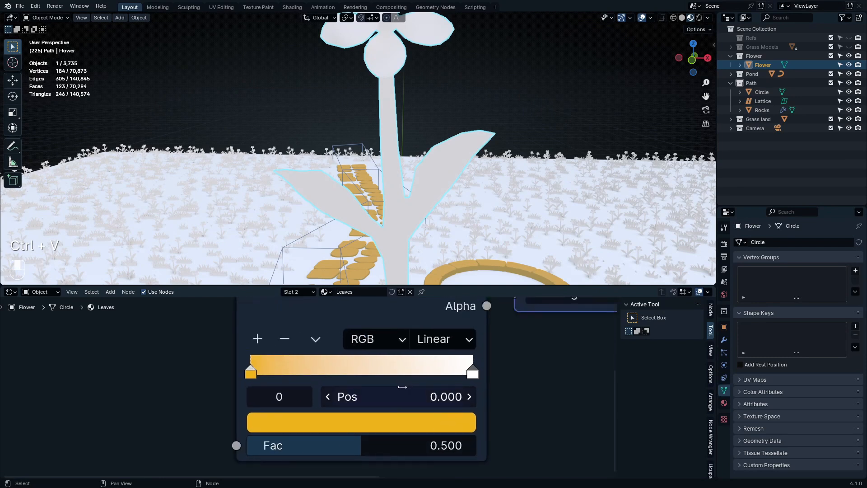
Step: Move the Color Ramp's white stop to 0.964 and add a pink stop midway between the yellow and white stops
middle_click_drag(402, 387, 407, 417)
mouse_move(477, 399)
left_mouse_down()
mouse_move(331, 400)
mouse_move(479, 400)
mouse_move(469, 400)
left_mouse_up()
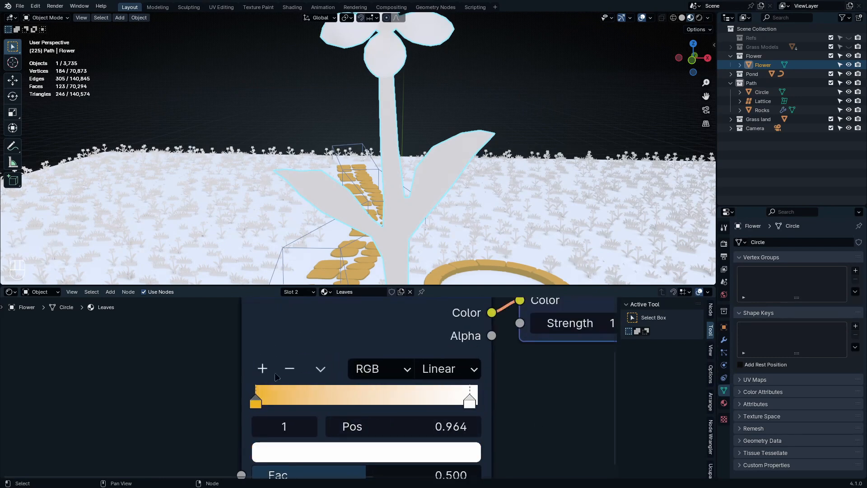
left_click(262, 368)
left_click(398, 454)
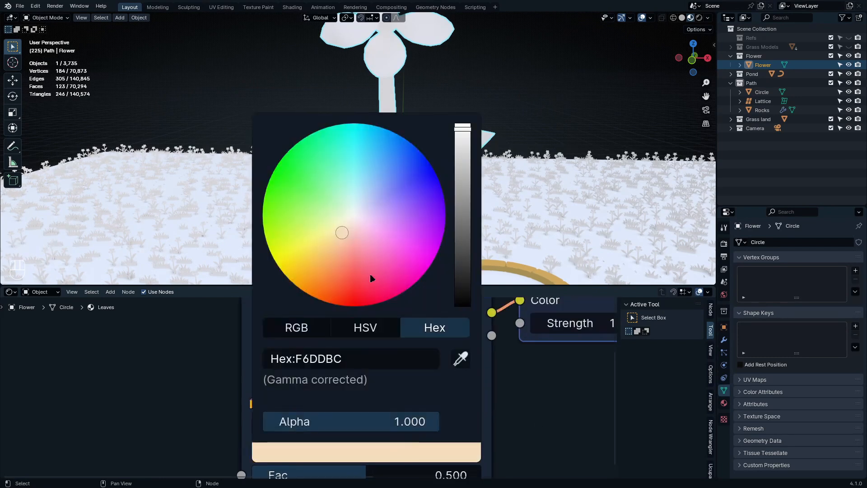
left_click(351, 239)
left_click(470, 380)
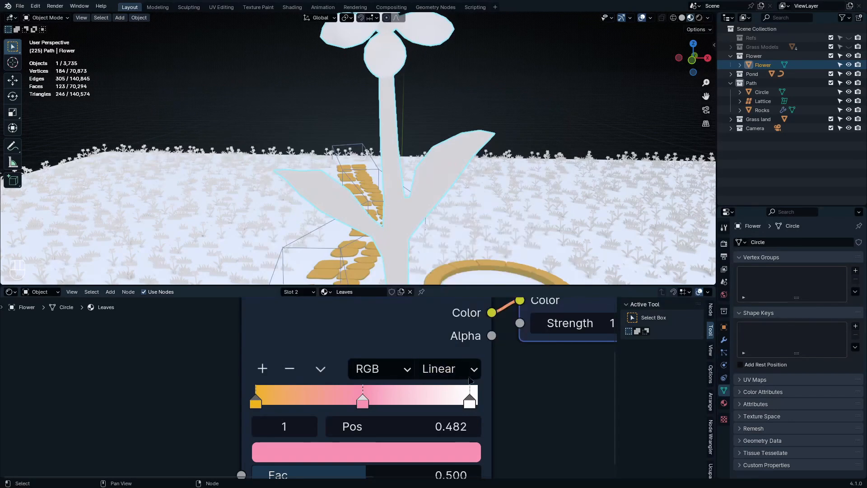
Step: Switch the Color Ramp to Constant interpolation and shift the stops towards yellow, placing the pink stop at 0.377
left_click(470, 381)
left_click(448, 343)
scroll(400, 431, "down", 2)
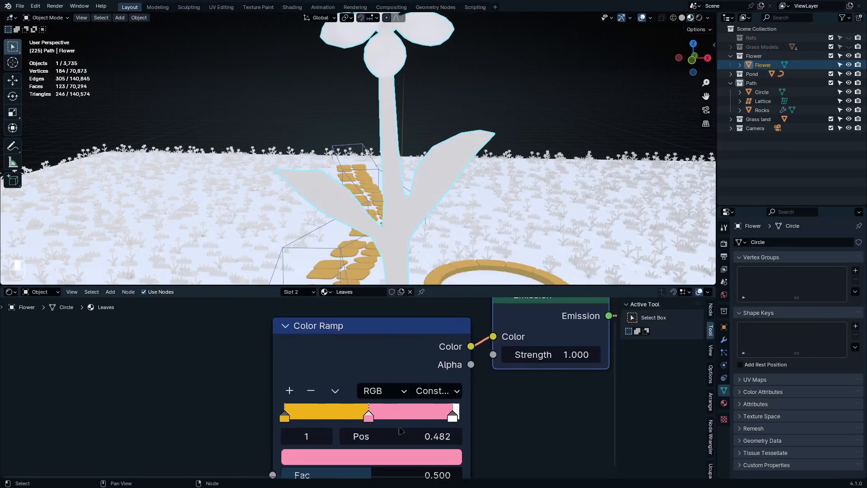
left_click_drag(456, 419, 437, 417)
scroll(395, 416, "up", 1)
left_click_drag(369, 416, 349, 416)
left_click(277, 417)
Step: Assign the Leaves material to every face of the flower except the round centre
middle_click_drag(420, 158, 415, 122)
key("Tab")
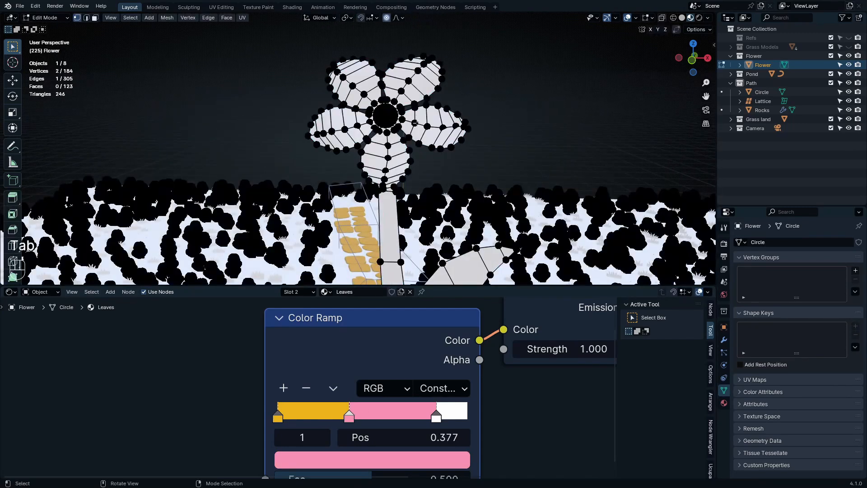
scroll(414, 123, "up", 8)
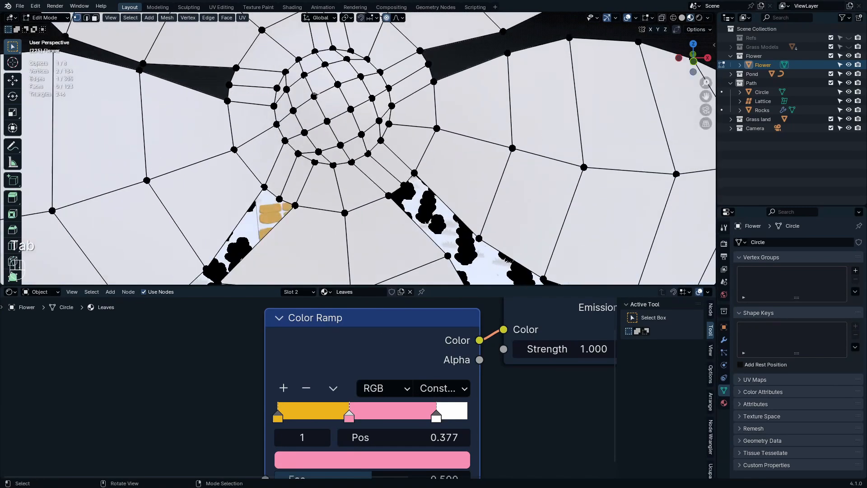
key("3")
left_click(341, 107)
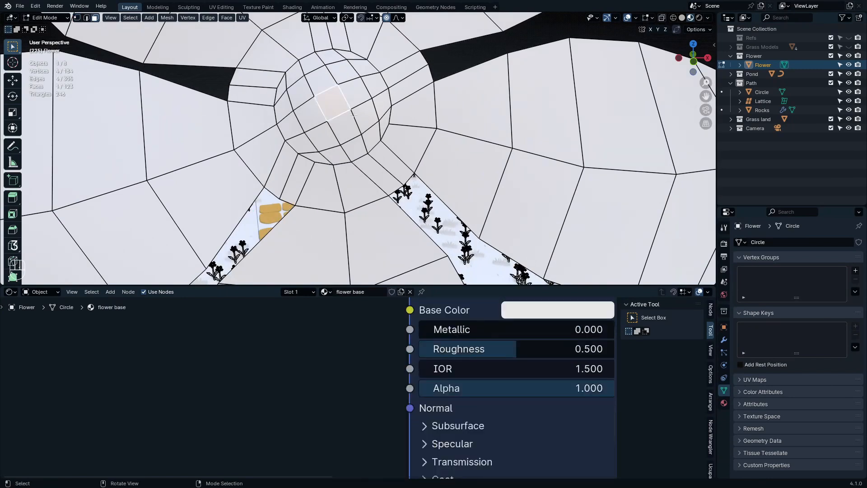
key("ctrl+KP_Add")
key("ctrl+KP_Add")
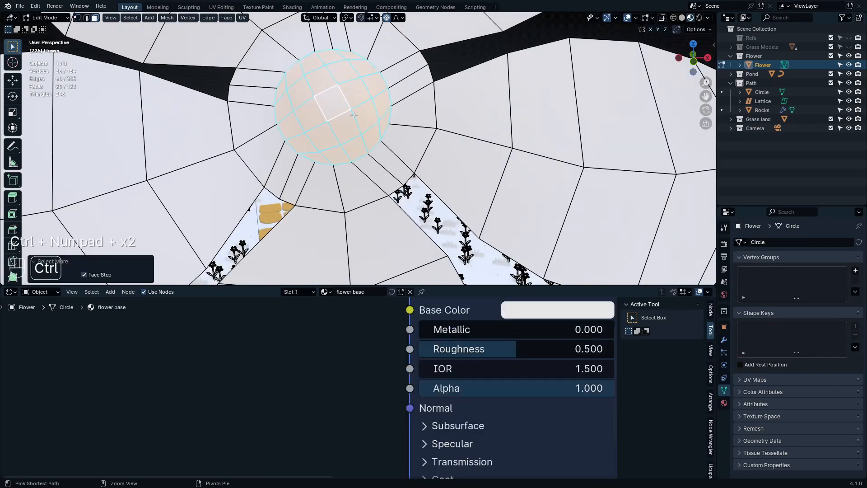
key("ctrl+i")
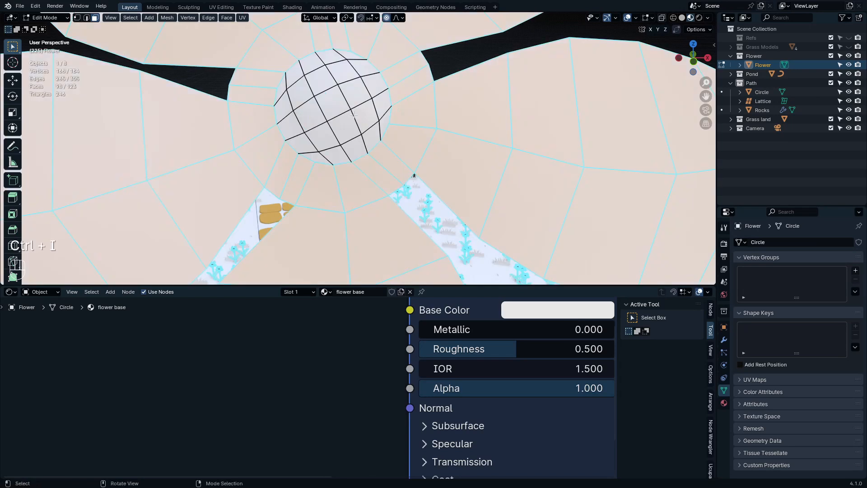
left_click(294, 292)
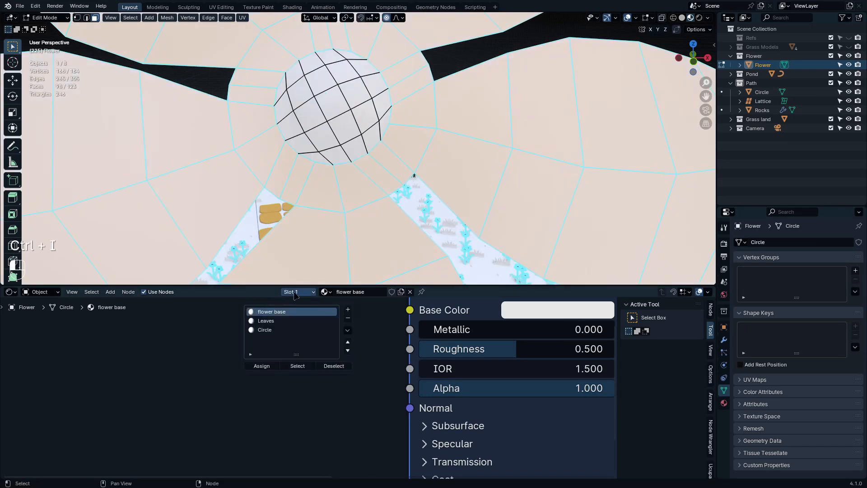
left_click(294, 322)
left_click(262, 366)
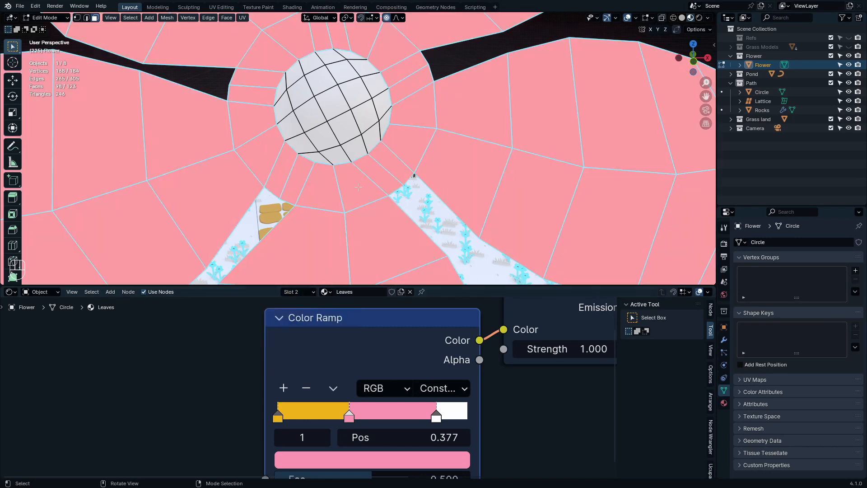
key("Tab")
scroll(392, 165, "down", 5)
middle_click_drag(392, 166, 392, 179)
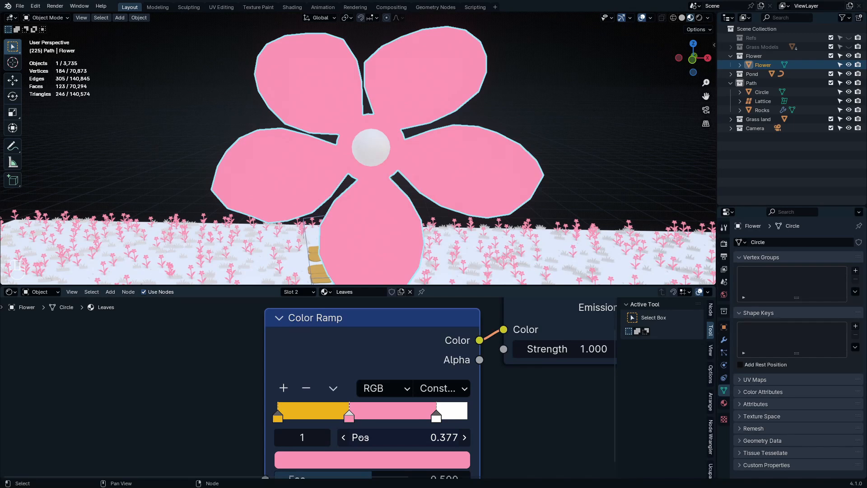
Step: Add an Attribute node to the Leaves material and connect its Fac output to the Color Ramp's Fac
scroll(369, 391, "down", 4)
middle_click_drag(266, 423, 374, 409)
key("shift+a")
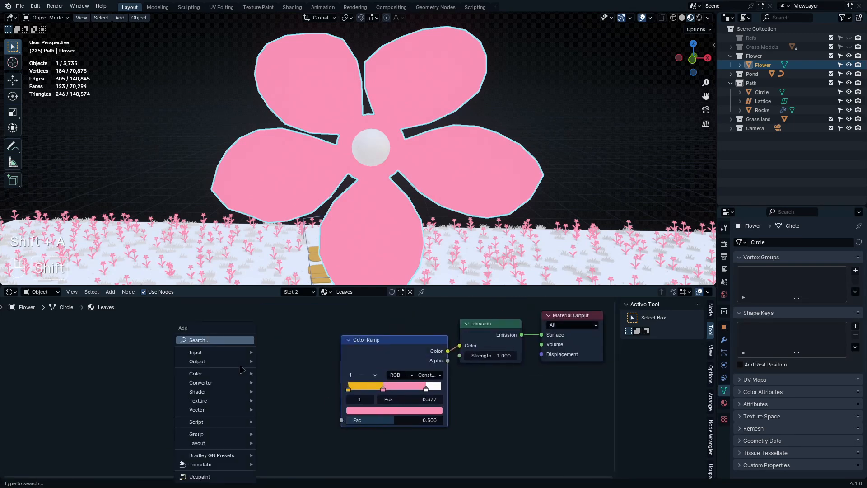
type("atte")
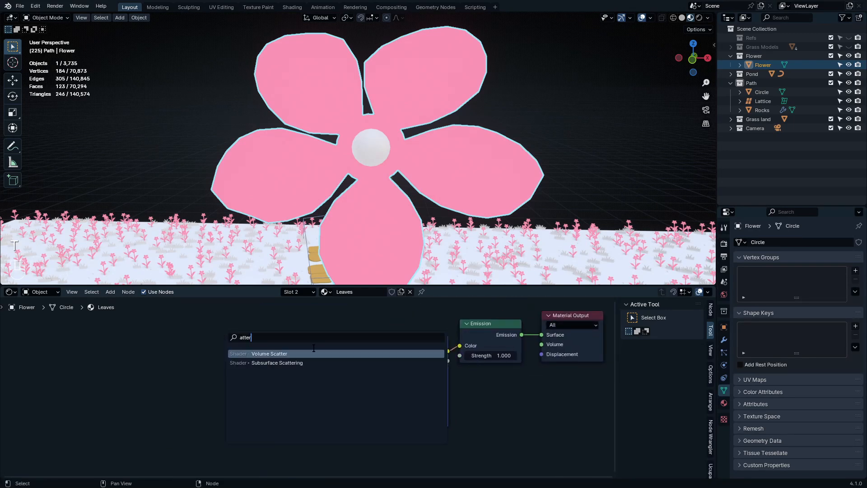
left_click(261, 390)
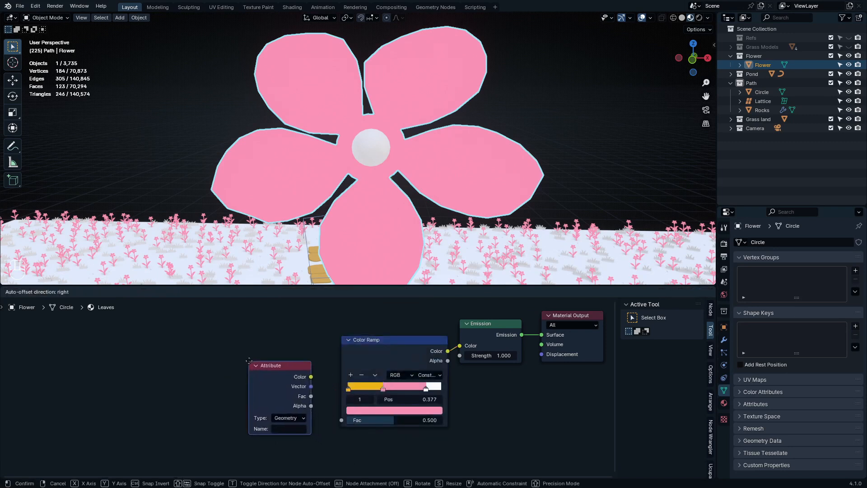
left_click(294, 387)
scroll(293, 387, "up", 2)
left_click_drag(285, 374, 353, 434)
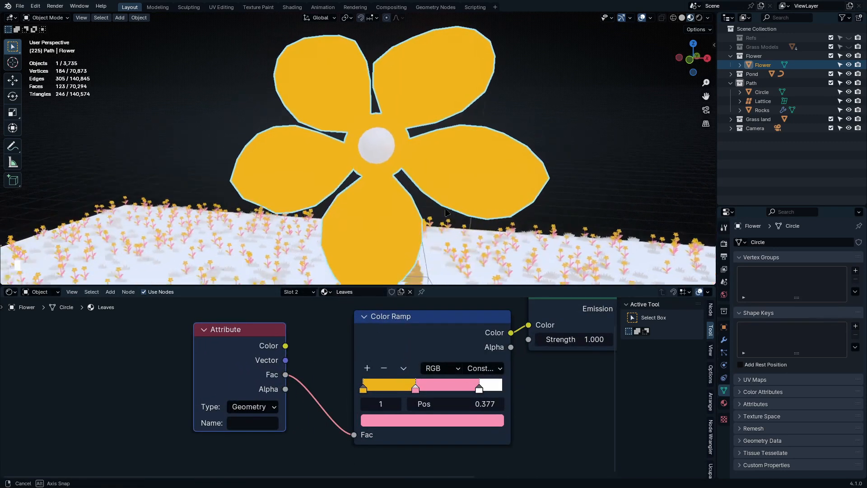
Step: In the Circle material, replace the Principled BSDF with an Emission node connected to the Material Output's surface
scroll(350, 224, "up", 3)
left_click(308, 294)
left_click(302, 332)
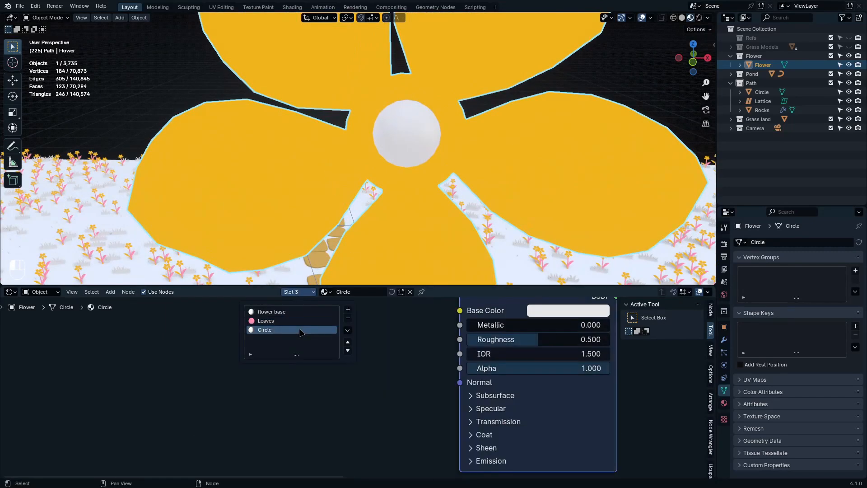
key("Home")
left_click_drag(306, 417, 333, 437)
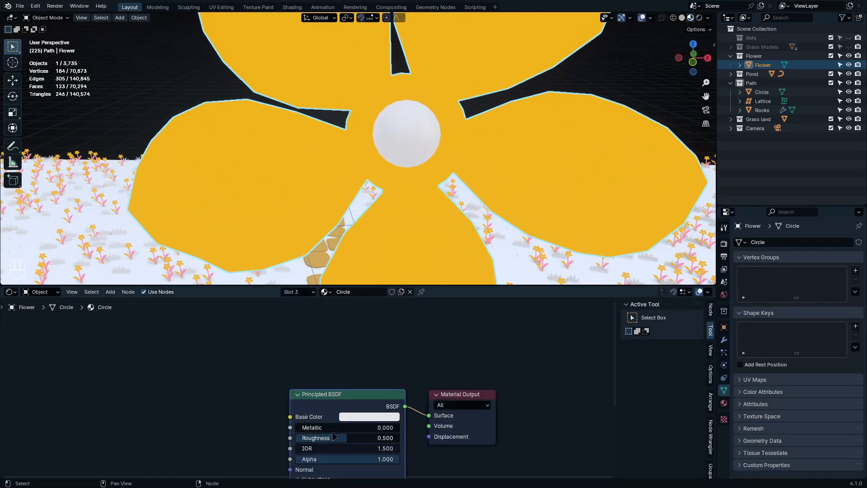
key("x")
key("q")
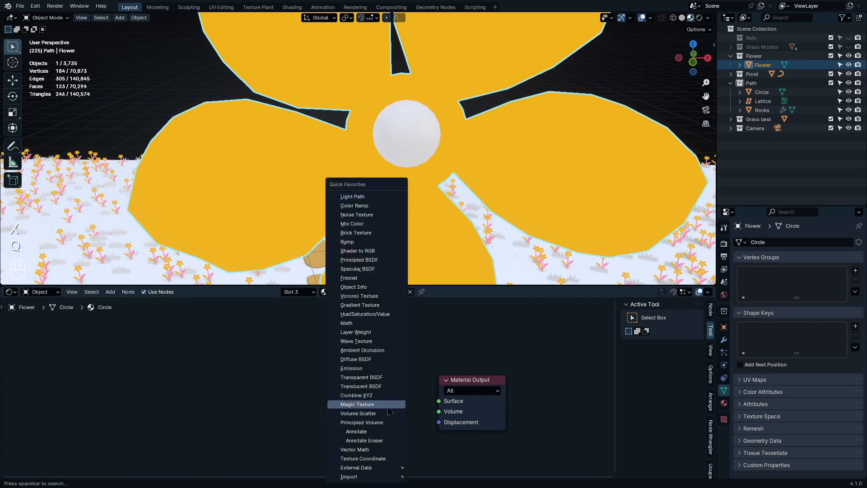
key("q")
left_click(310, 368)
left_click(306, 372)
left_click_drag(372, 388, 439, 401)
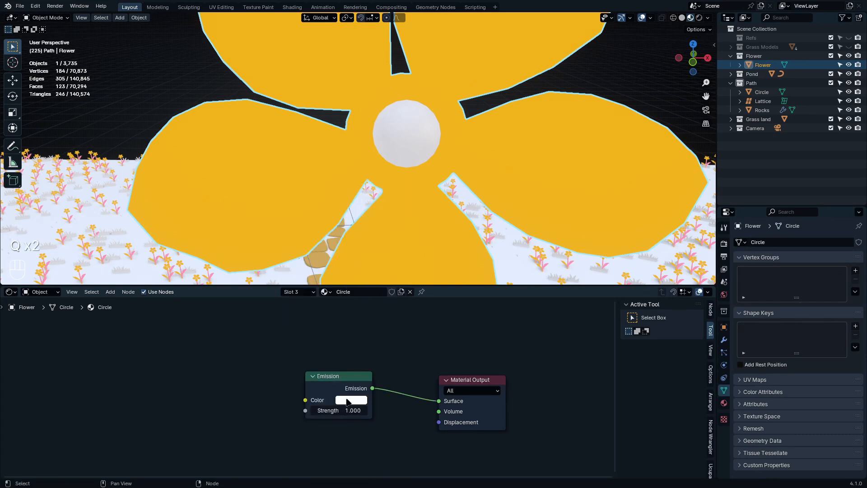
Step: Paste the copied golden yellow onto the Circle material's Emission colour and darken it to AD8214
key("ctrl+v")
left_click(348, 401)
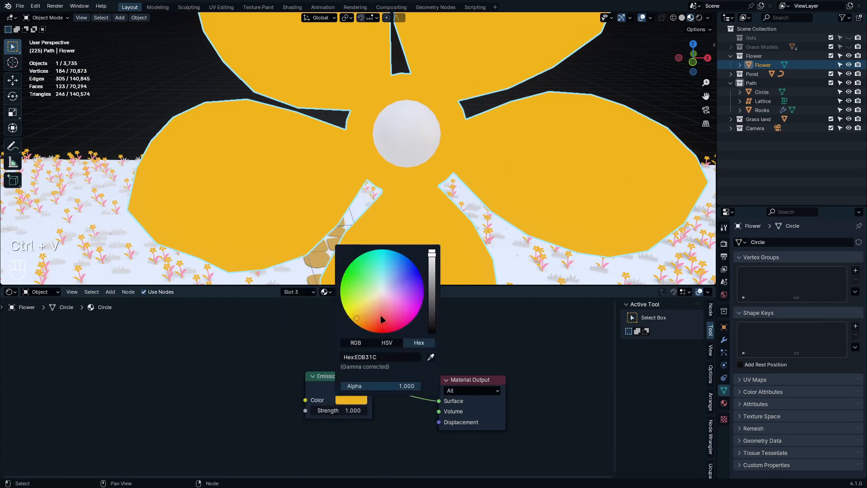
left_click_drag(431, 262, 432, 276)
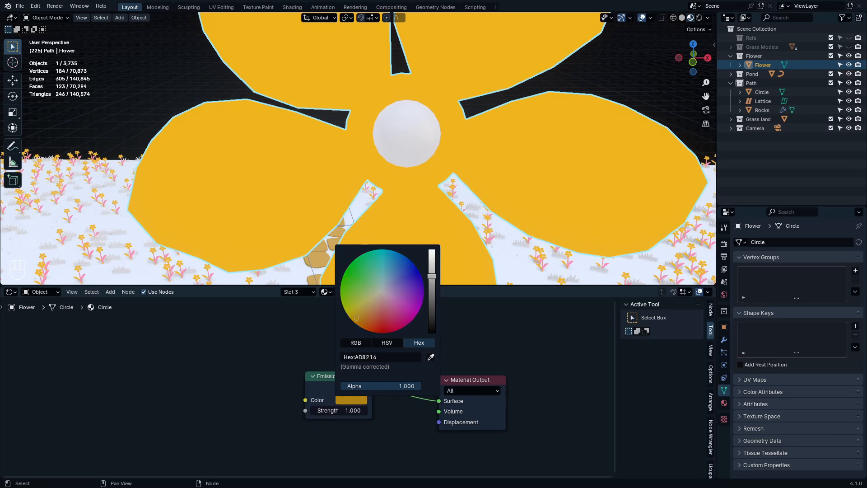
Step: Assign the Circle material to all faces of the flower's round centre
key("Tab")
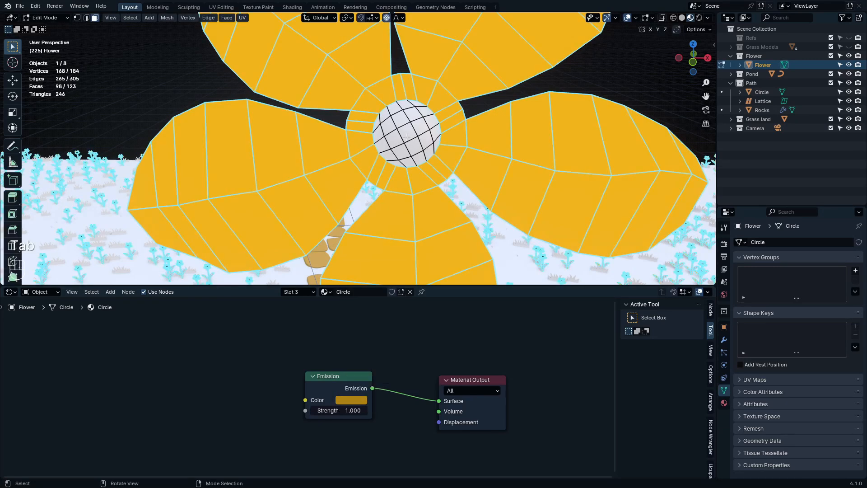
key("ctrl+i")
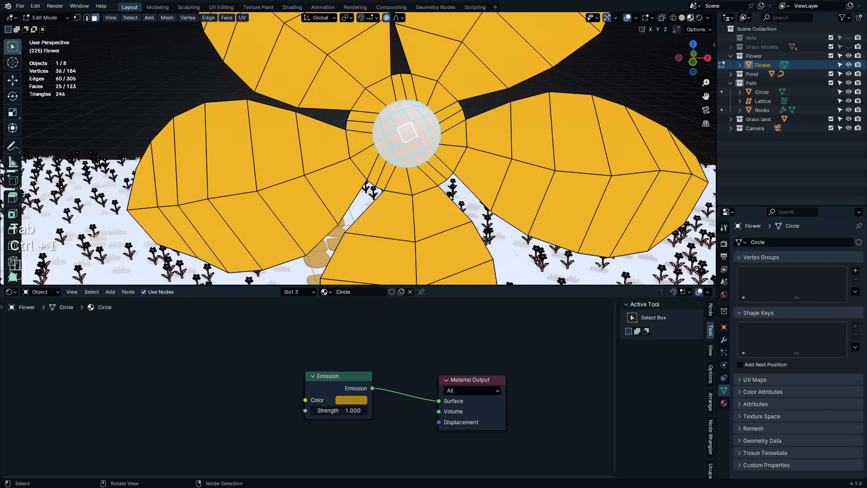
mouse_move(414, 137)
middle_mouse_down()
mouse_move(424, 103)
mouse_move(415, 138)
middle_mouse_up()
scroll(415, 138, "up", 4)
left_click(415, 138)
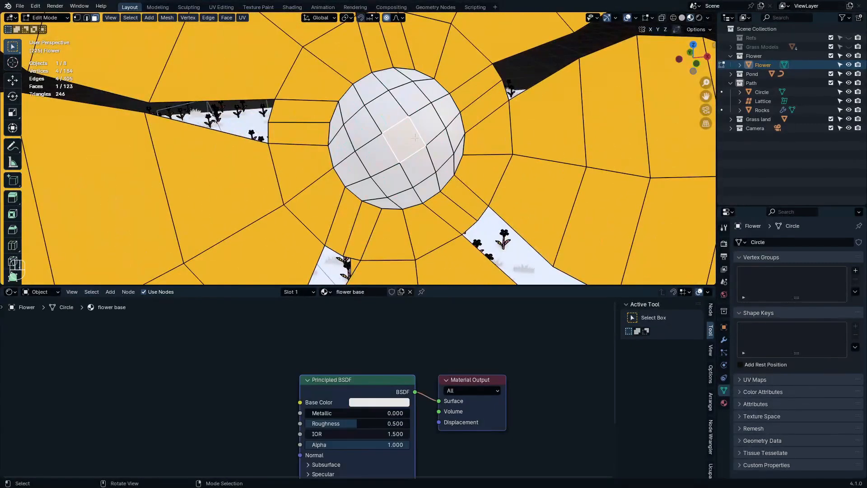
key("ctrl+KP_Add")
key("ctrl+KP_Add")
scroll(415, 125, "down", 5)
middle_click_drag(415, 126, 373, 178, "shift")
scroll(360, 162, "up", 3)
scroll(361, 156, "down", 6)
scroll(373, 179, "up", 2)
scroll(366, 246, "up", 4)
middle_click_drag(366, 246, 367, 164, "shift")
scroll(366, 163, "up", 3)
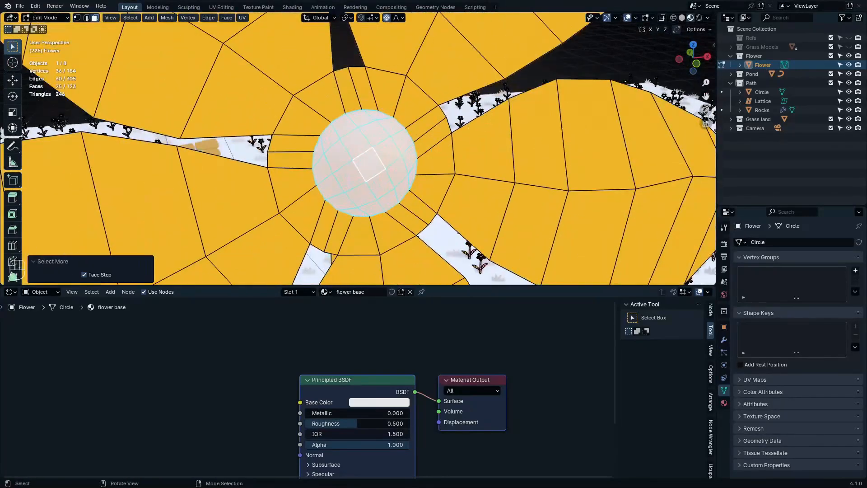
left_click(298, 291)
left_click(294, 329)
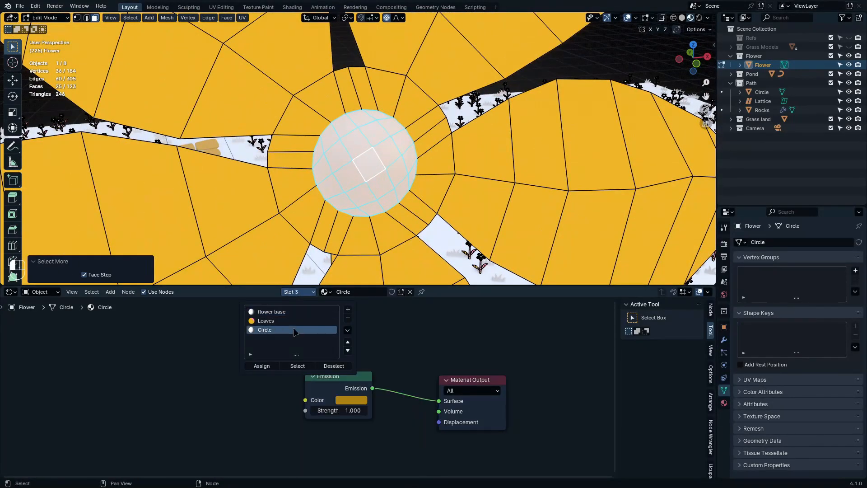
left_click(262, 366)
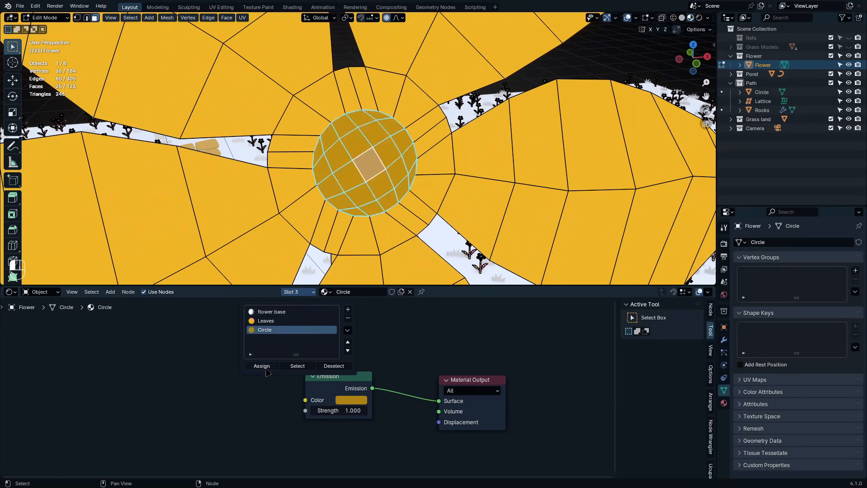
key("Tab")
Step: Expand the centre's face selection by one ring and assign the Circle material to it
key("Tab")
scroll(378, 169, "up", 1)
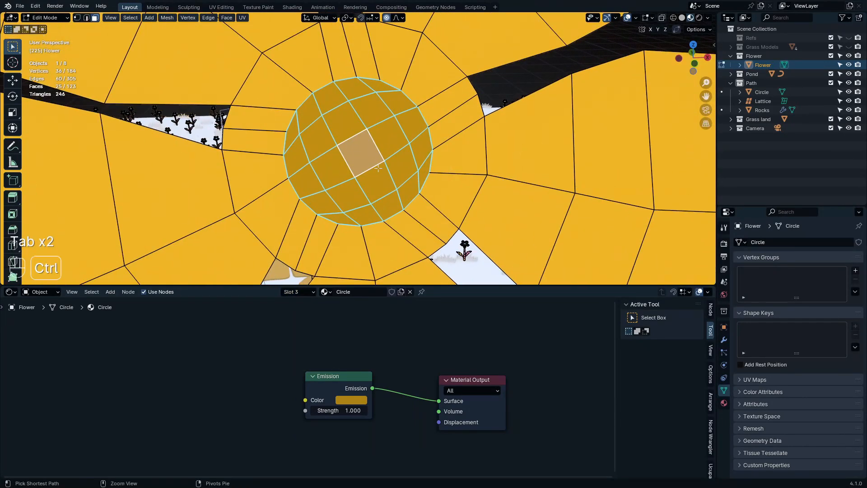
key("ctrl+KP_Add")
left_click(298, 292)
left_click(268, 365)
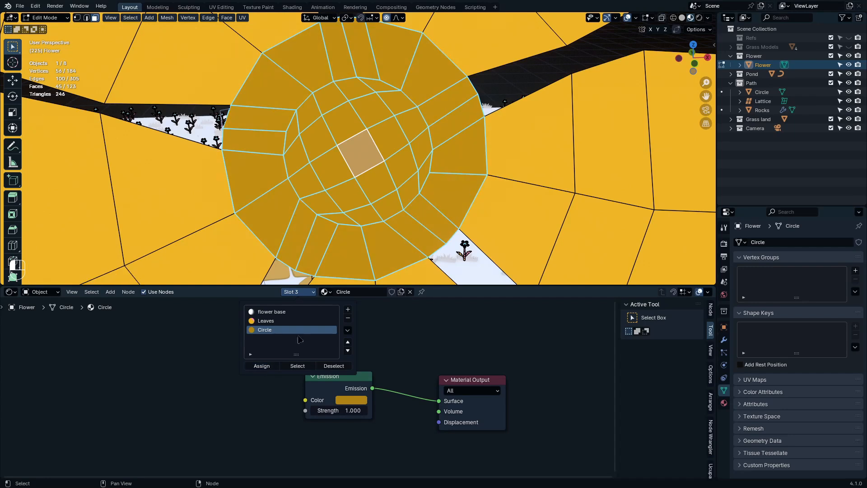
key("Tab")
Step: Select the connected stem and leaf faces of the flower and assign the flower base material to them
scroll(361, 194, "down", 3)
middle_click_drag(362, 195, 352, 164)
scroll(369, 196, "down", 6)
key("Tab")
scroll(342, 176, "up", 2)
scroll(352, 164, "up", 1)
left_click(360, 194)
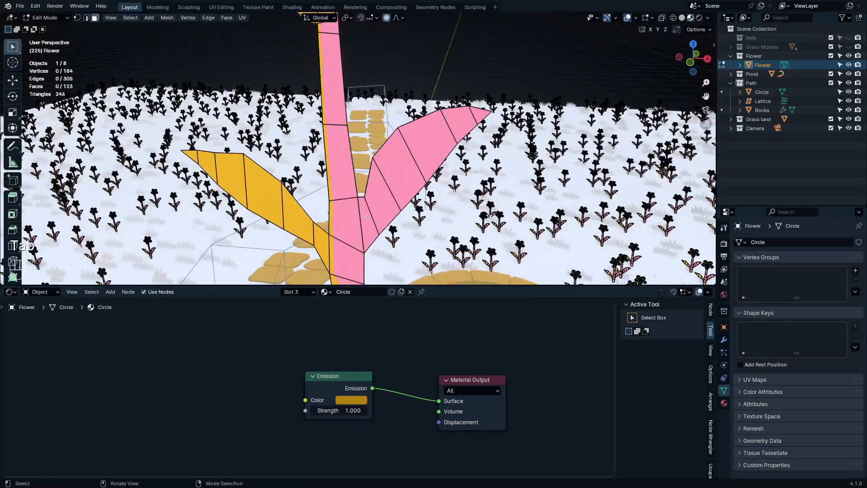
key("ctrl+l")
scroll(369, 220, "down", 4)
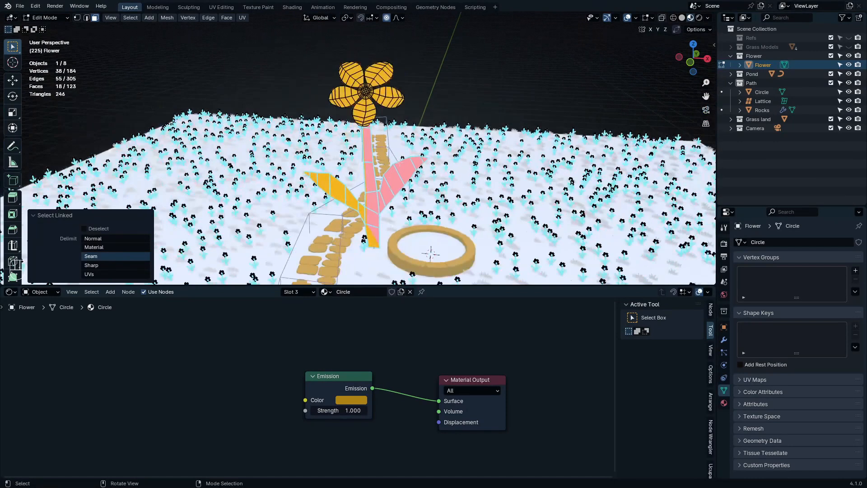
scroll(369, 220, "up", 3)
left_click(298, 293)
left_click(286, 312)
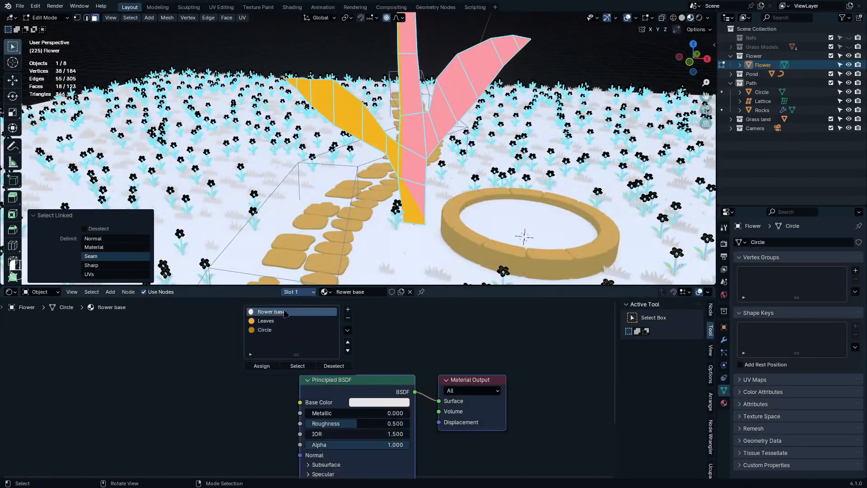
left_click(262, 366)
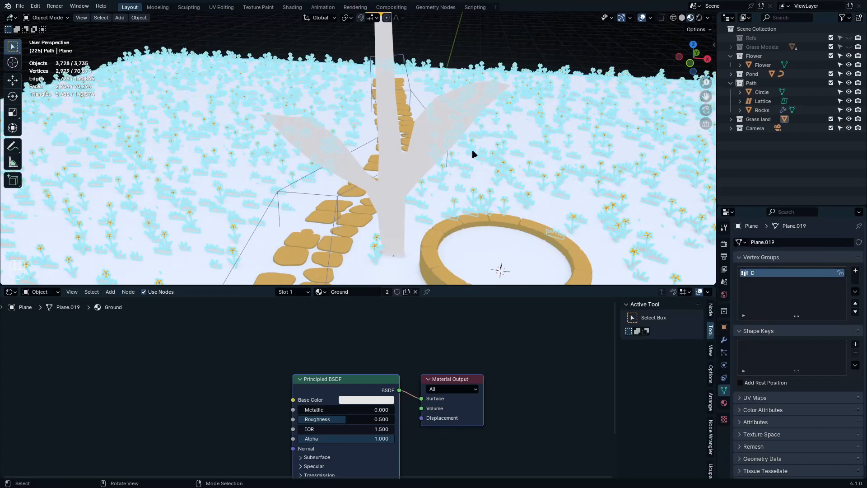
middle_click_drag(464, 192, 450, 179, "shift")
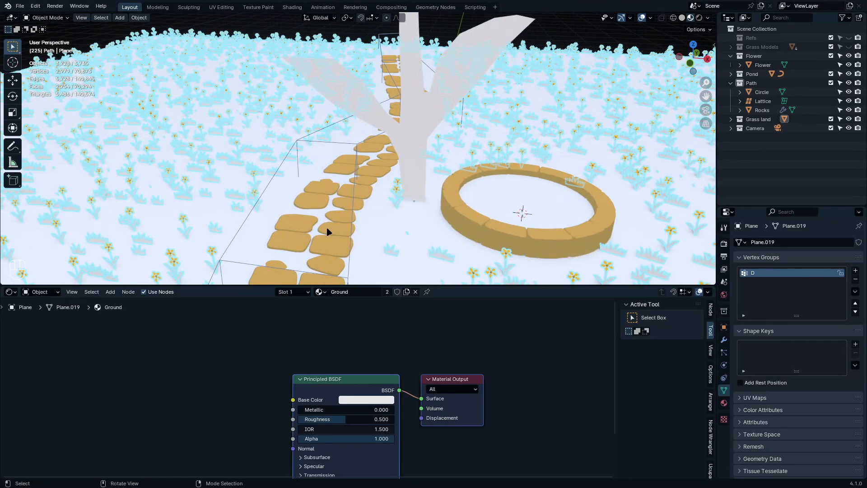
Step: Hide the Flower collection and delete the Principled BSDF node from the Ground material
scroll(352, 158, "down", 3)
middle_click_drag(376, 89, 439, 146, "shift")
left_click(421, 101)
scroll(410, 147, "up", 6)
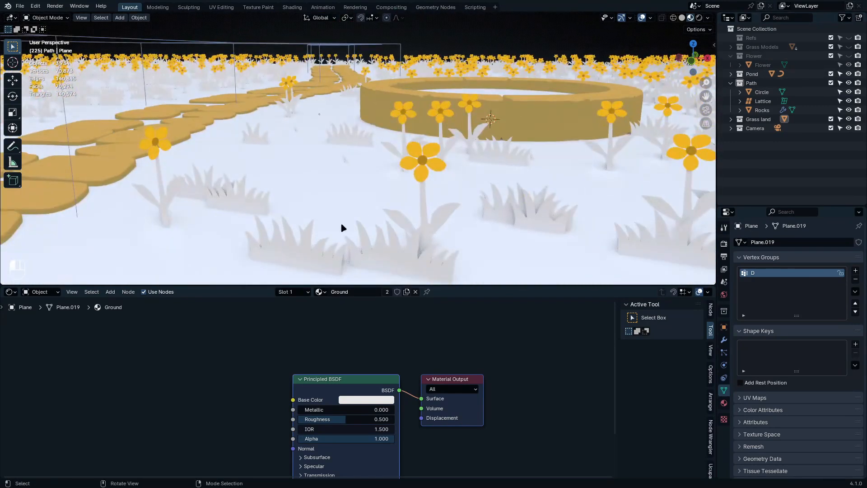
key("a")
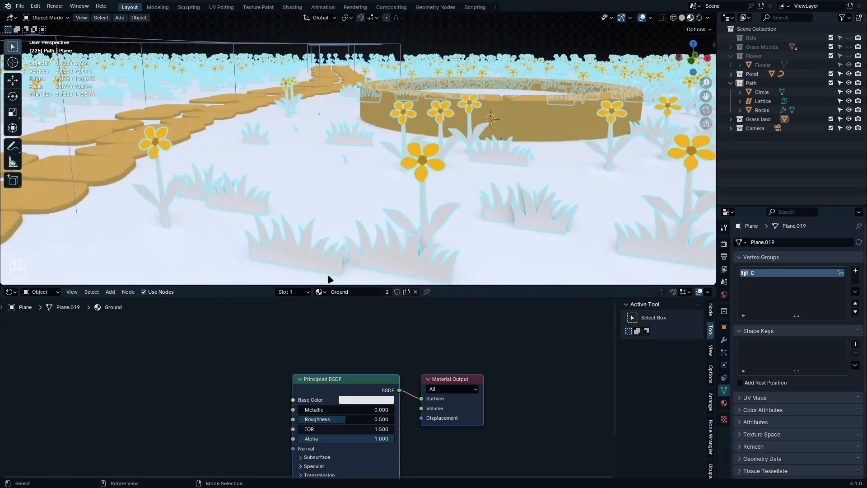
key("x")
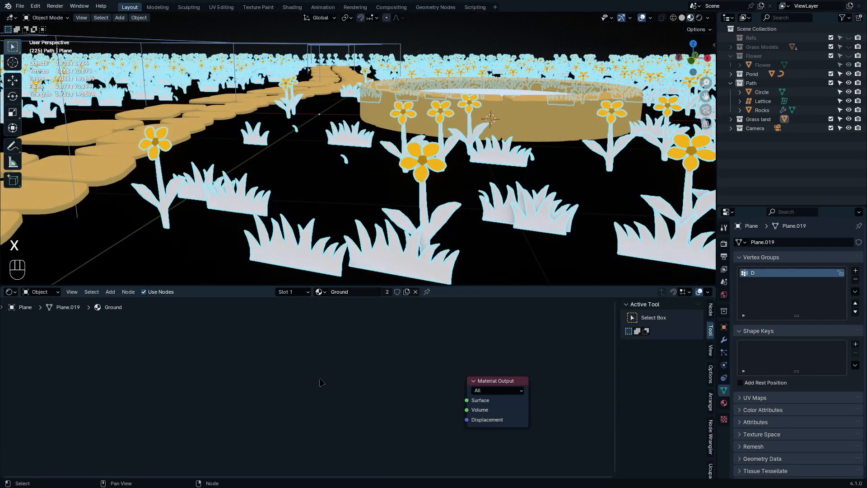
Step: Add a Noise Texture to the Ground material with Mapping and Texture Coordinate nodes, using the Object coordinates
key("shift+a")
mouse_move(319, 382)
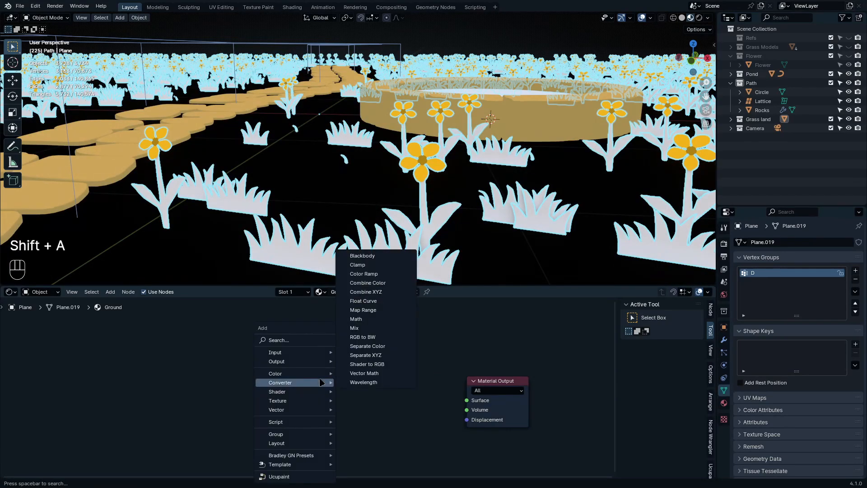
type("noi")
key("Return")
key("ctrl+t")
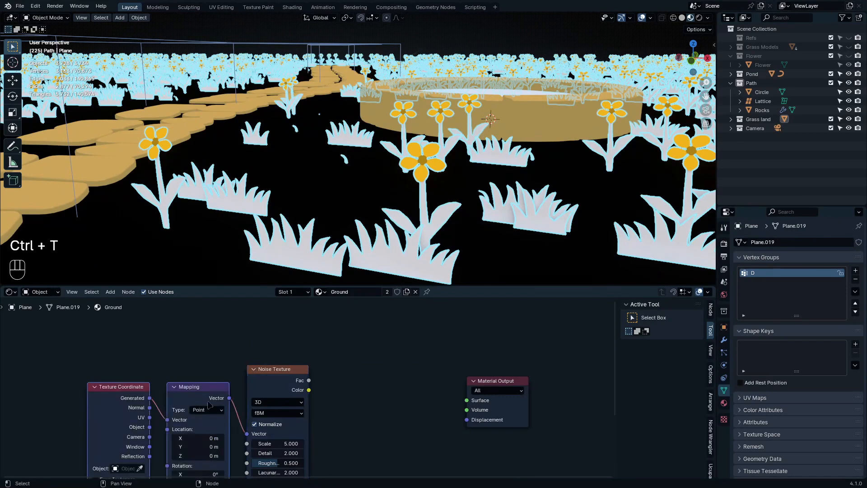
scroll(153, 430, "up", 2)
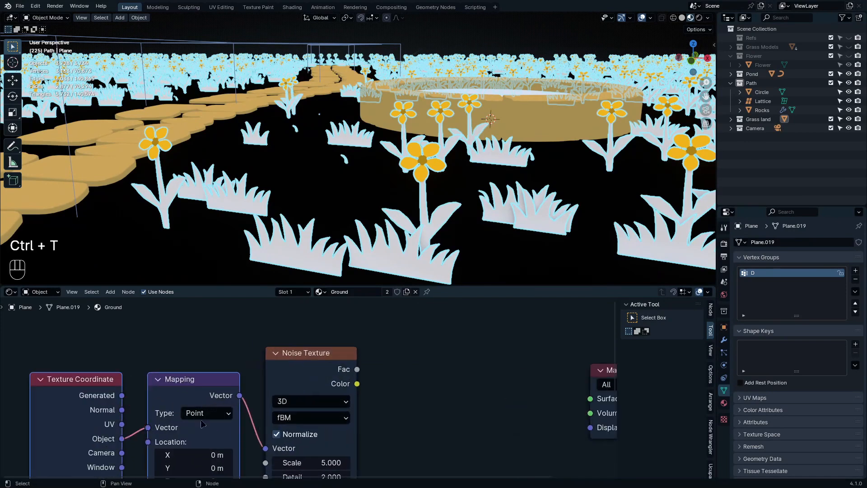
Step: Connect the Noise Texture's Fac output to the Material Output's Surface input
middle_click_drag(202, 424, 61, 403)
left_click_drag(205, 350, 229, 366)
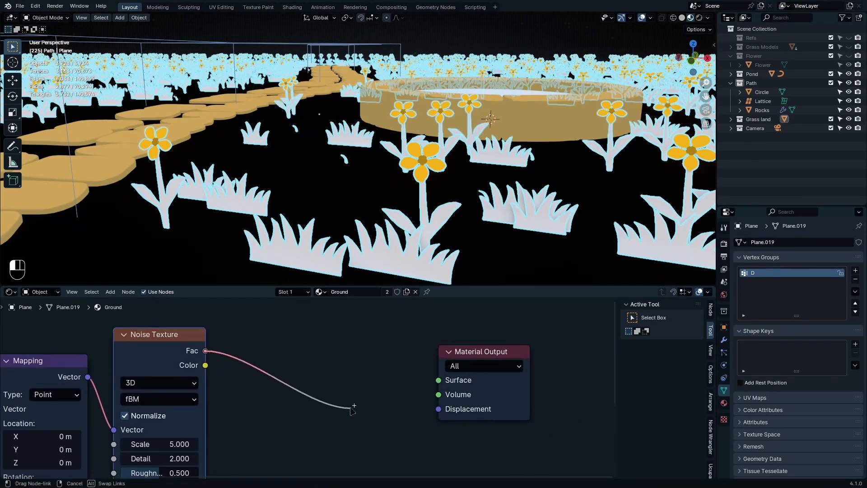
left_click_drag(438, 380, 439, 380)
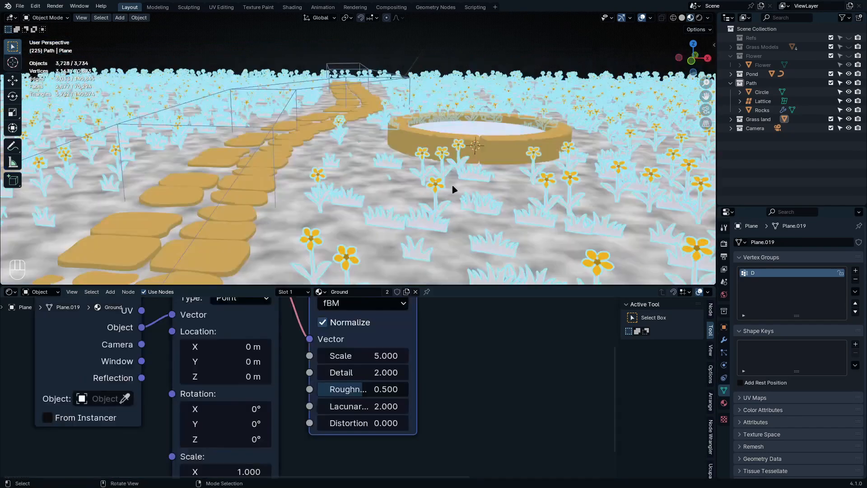
middle_click_drag(453, 188, 461, 226)
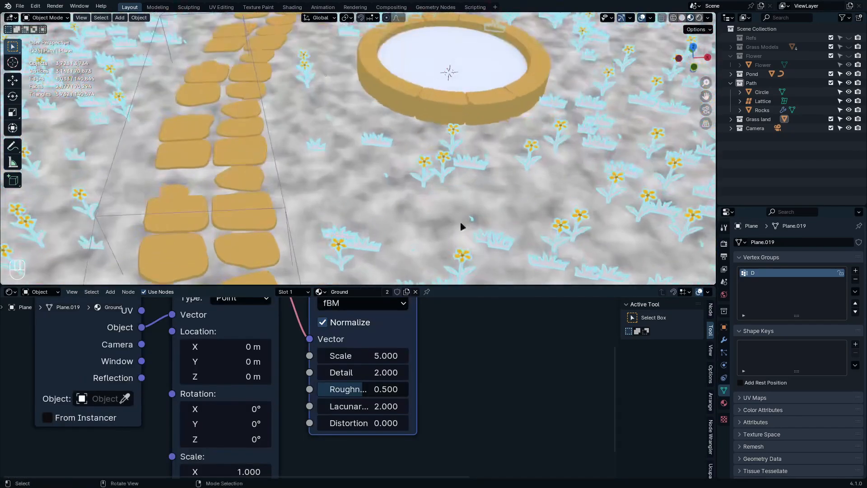
scroll(367, 423, "up", 2)
scroll(419, 419, "down", 3)
Step: Add a Value node, link it to the Mapping node's Scale and set it to 0.100
middle_click_drag(364, 360, 507, 395)
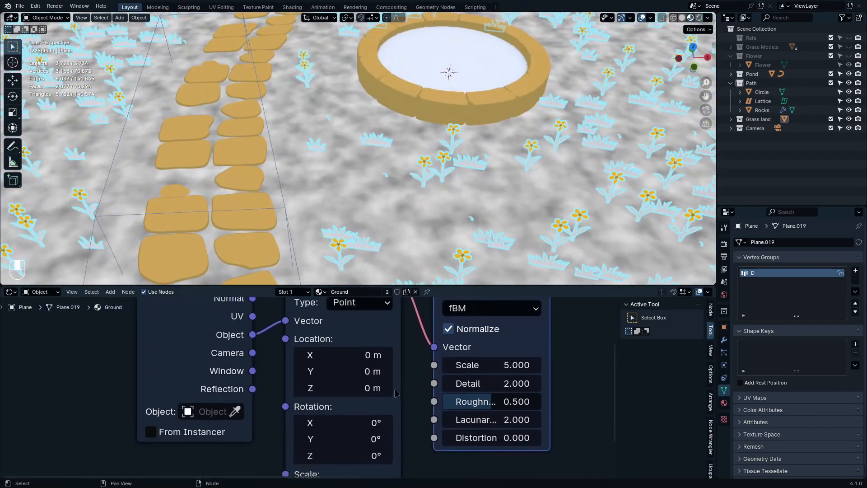
middle_click_drag(371, 465, 353, 388)
left_click(277, 411)
key("shift+a")
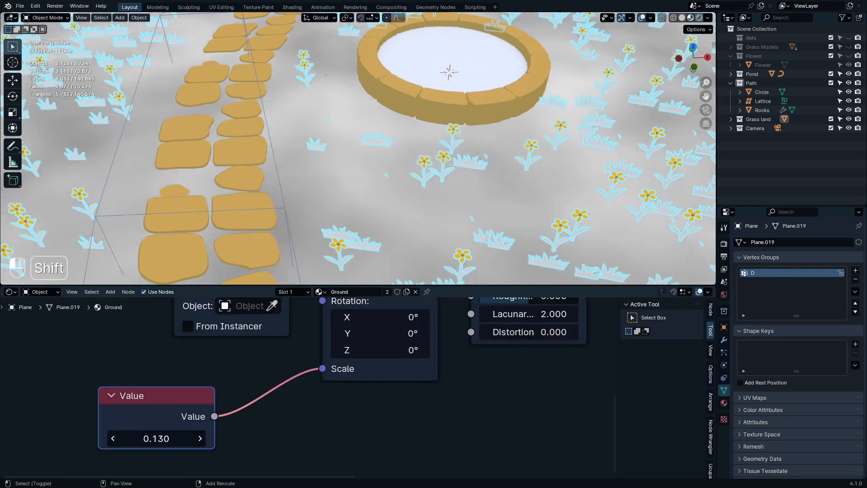
mouse_move(157, 438)
left_mouse_down("shift")
mouse_move(140, 439)
mouse_move(156, 439)
left_mouse_up("shift")
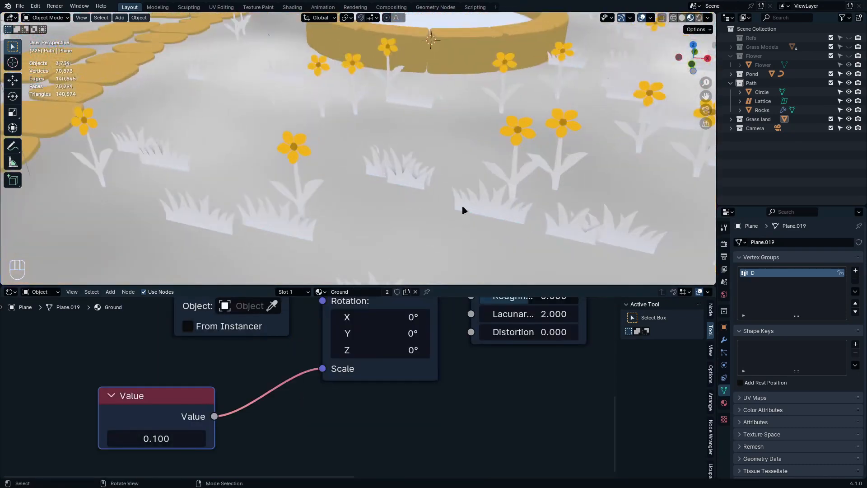
Step: Show the ground plane's node tree in a maximized Geometry Node Editor
scroll(464, 211, "up", 4)
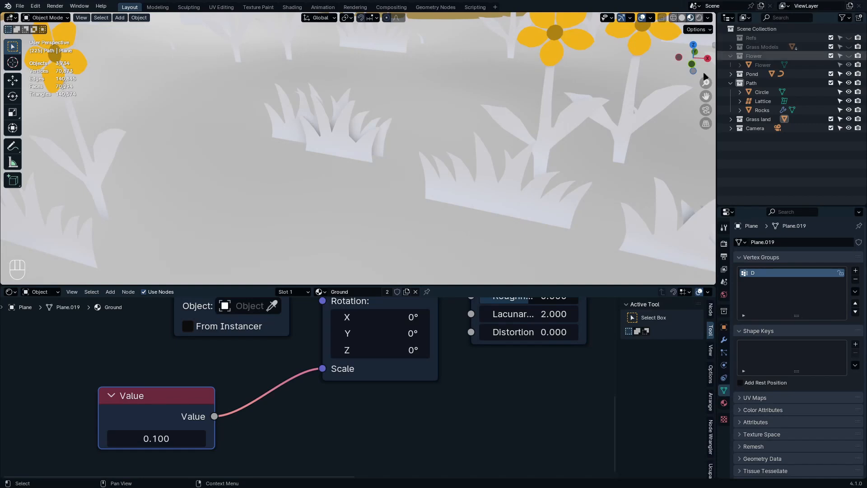
left_click(10, 292)
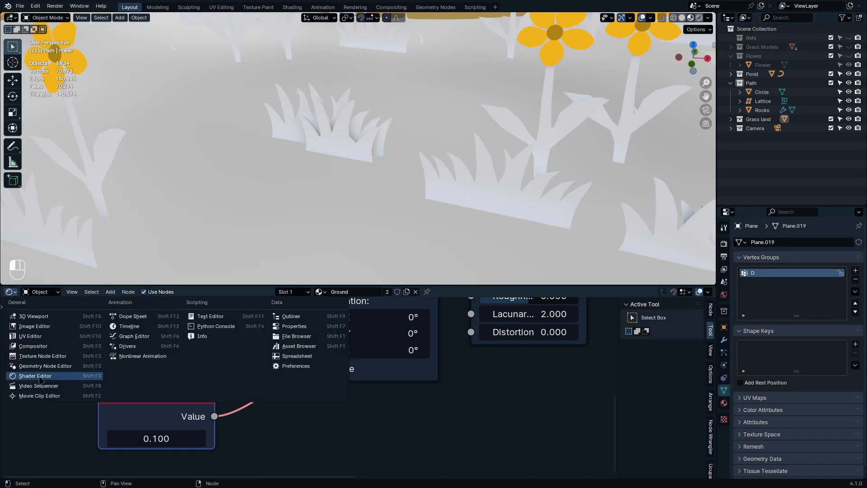
left_click(45, 366)
left_click(11, 292)
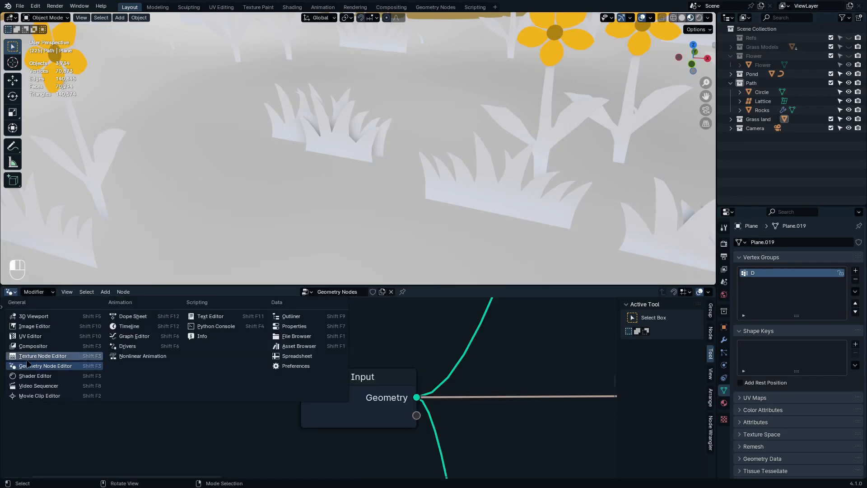
left_click(51, 366)
scroll(184, 380, "down", 7)
key("ctrl+space")
Step: Duplicate the Ground Set Material node and insert it between the grass branch's Instance on Points and Join Geometry
middle_click_drag(363, 348, 104, 288)
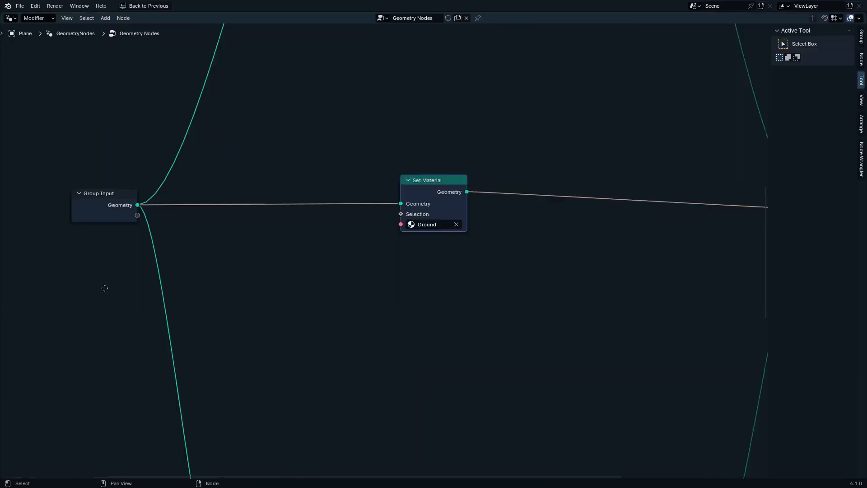
middle_click_drag(711, 163, 475, 147)
scroll(377, 278, "down", 1)
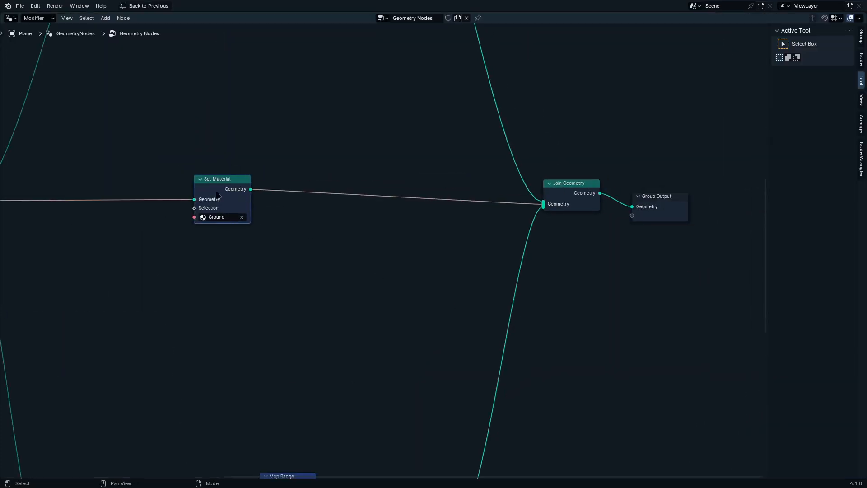
scroll(380, 266, "down", 1)
scroll(447, 321, "down", 5, "shift")
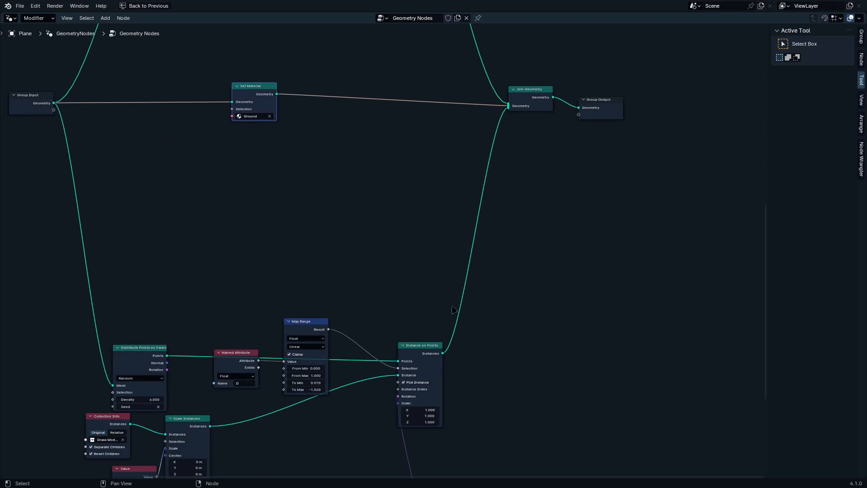
scroll(293, 404, "up", 3)
middle_click_drag(289, 409, 432, 298)
scroll(174, 348, "up", 4)
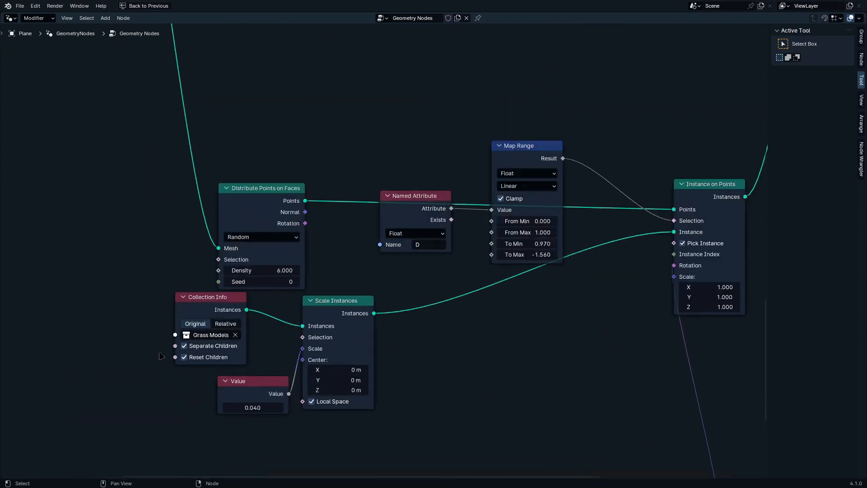
scroll(243, 318, "down", 6)
middle_click_drag(531, 148, 492, 291)
key("shift+d")
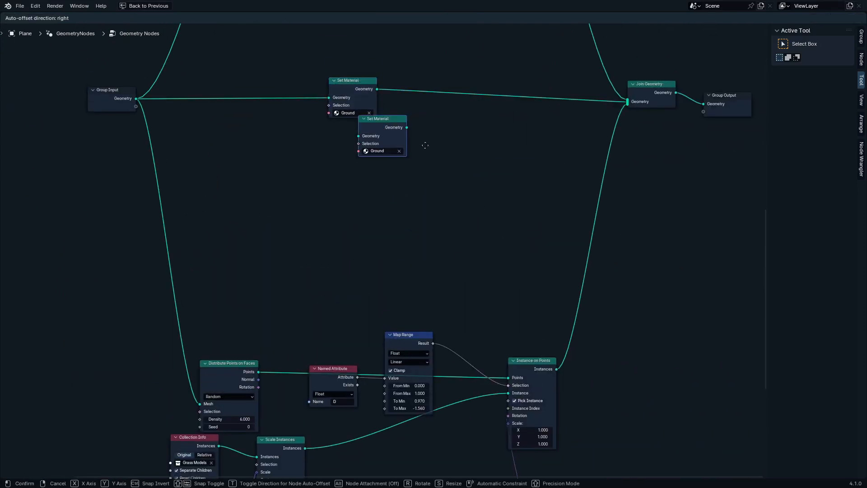
left_click(616, 285)
key("ctrl+space")
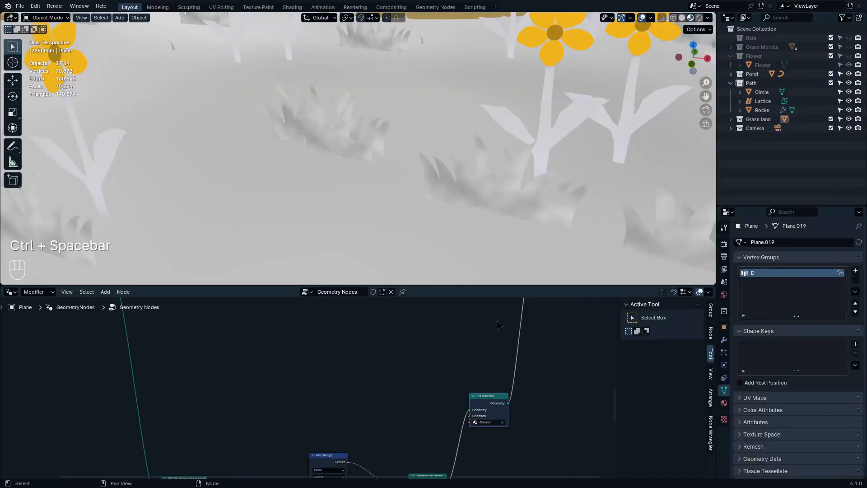
Step: Insert a Realize Instances node between the grass branch's Instance on Points and Set Material nodes
middle_click_drag(449, 358, 428, 324)
scroll(427, 420, "up", 4)
middle_click_drag(427, 420, 377, 375)
scroll(378, 377, "up", 3)
key("ctrl+space")
key("shift+a")
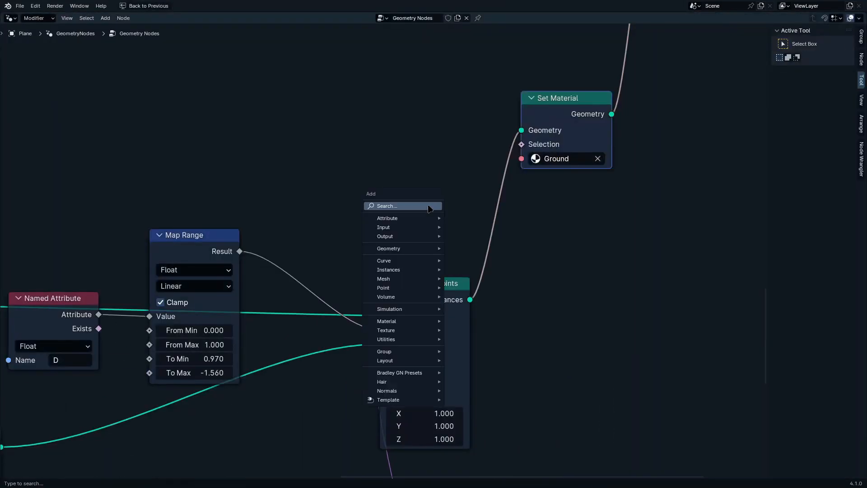
left_click(428, 206)
type("rea")
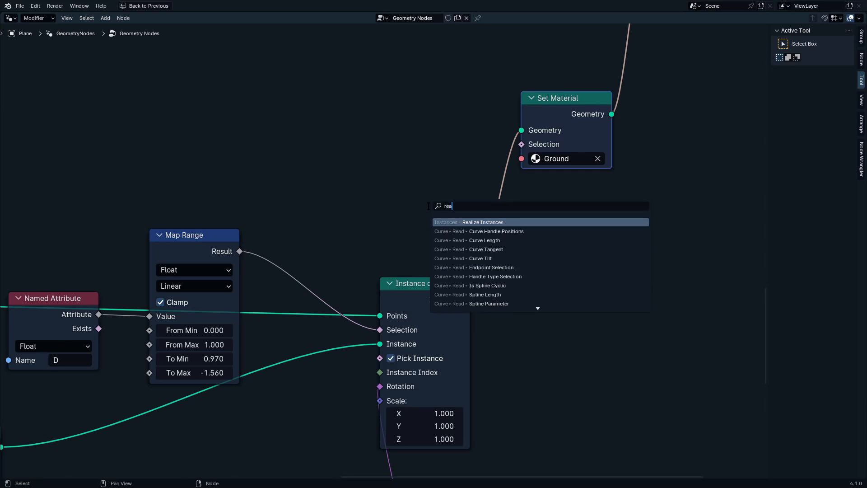
type("lize")
key("Return")
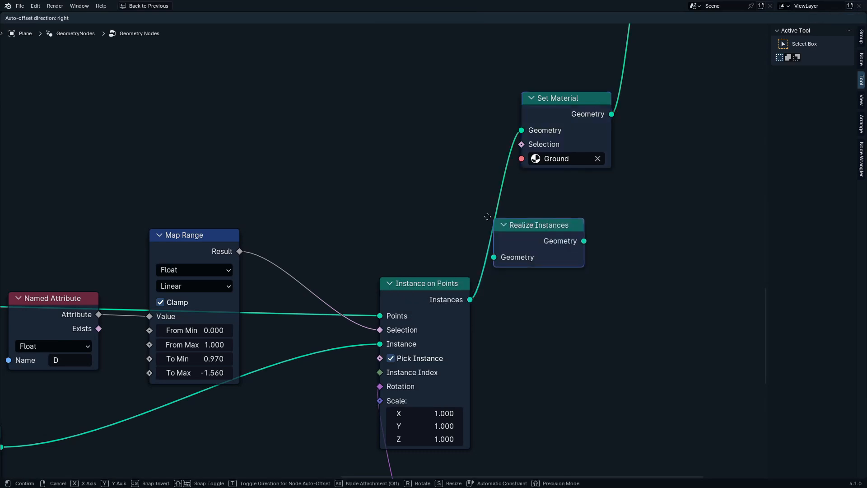
left_click(465, 204)
key("ctrl+space")
Step: Examine how the grass blends with the ground and review the material branches in the node tree
scroll(564, 174, "down", 8)
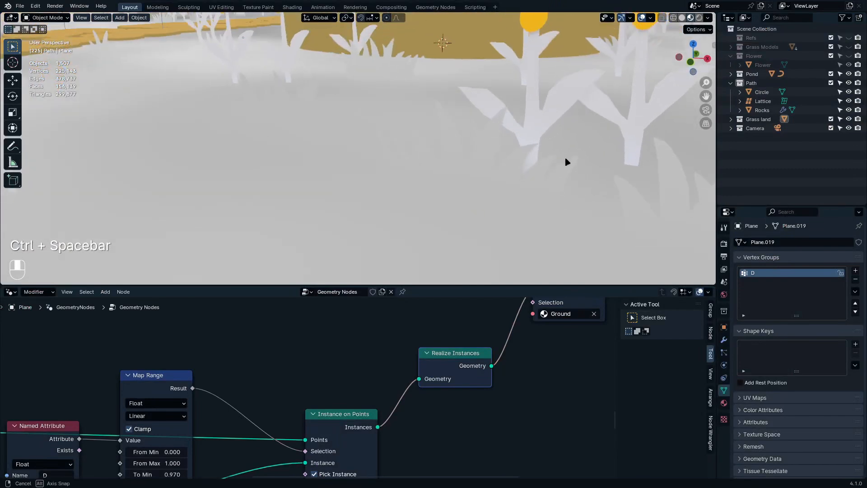
mouse_move(540, 175)
middle_mouse_down()
mouse_move(624, 193)
mouse_move(566, 175)
mouse_move(526, 180)
middle_mouse_up()
mouse_move(456, 187)
middle_mouse_down()
mouse_move(542, 182)
mouse_move(467, 176)
mouse_move(548, 197)
mouse_move(473, 184)
mouse_move(486, 208)
mouse_move(472, 189)
middle_mouse_up()
scroll(416, 401, "down", 4)
key("ctrl+space")
middle_click_drag(466, 313, 404, 401)
scroll(437, 344, "down", 5)
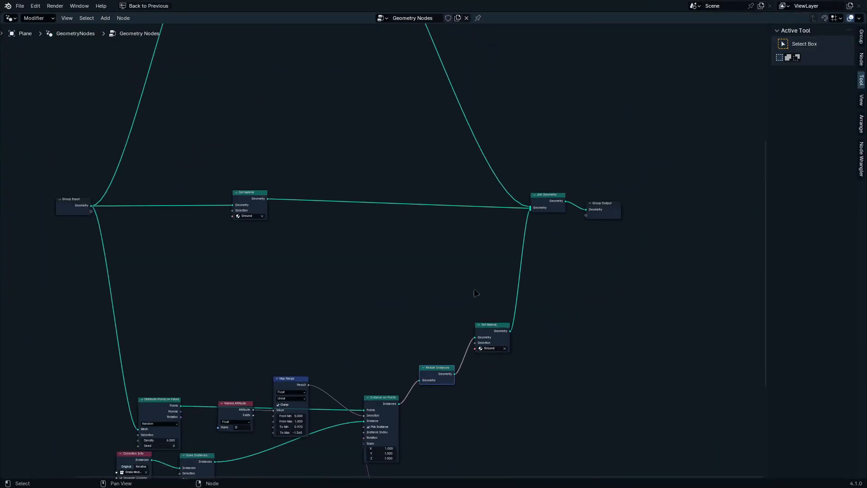
middle_click_drag(436, 360, 497, 440)
key("ctrl+space")
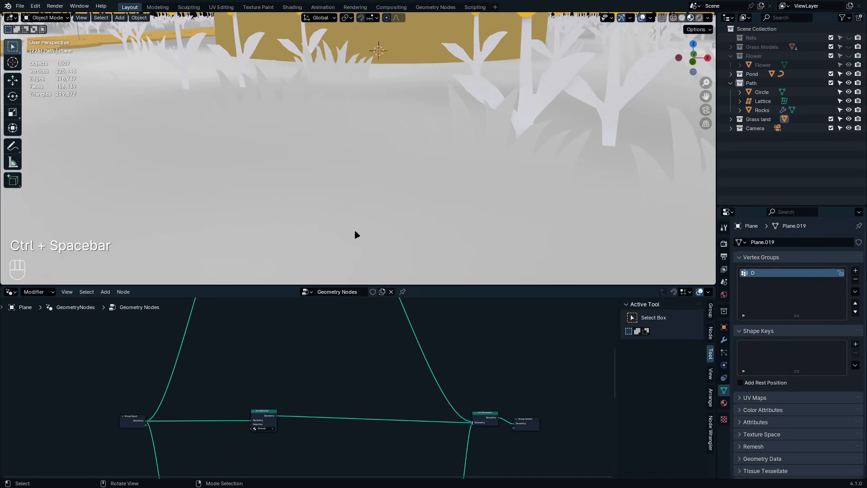
Step: Return to the Shader Editor and insert a Color Ramp between the Ground material's Noise Texture and Material Output
left_click(11, 292)
left_click(57, 376)
scroll(274, 388, "down", 2)
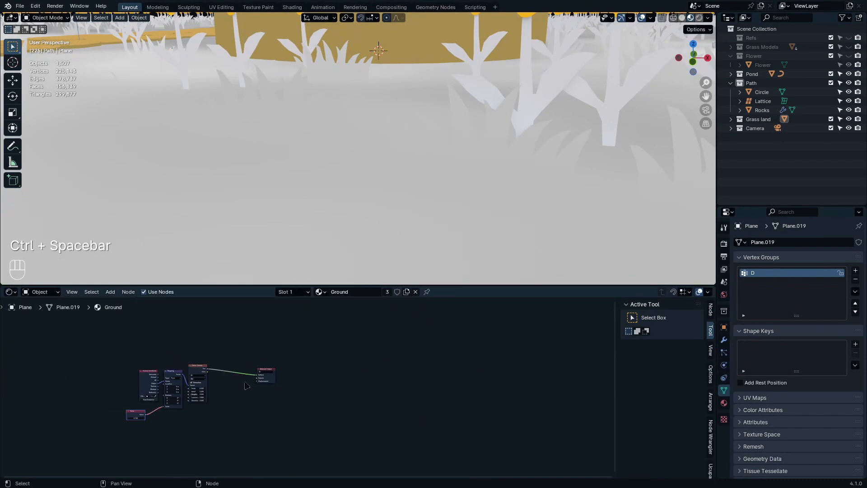
scroll(359, 370, "up", 5)
key("q")
left_click(359, 367)
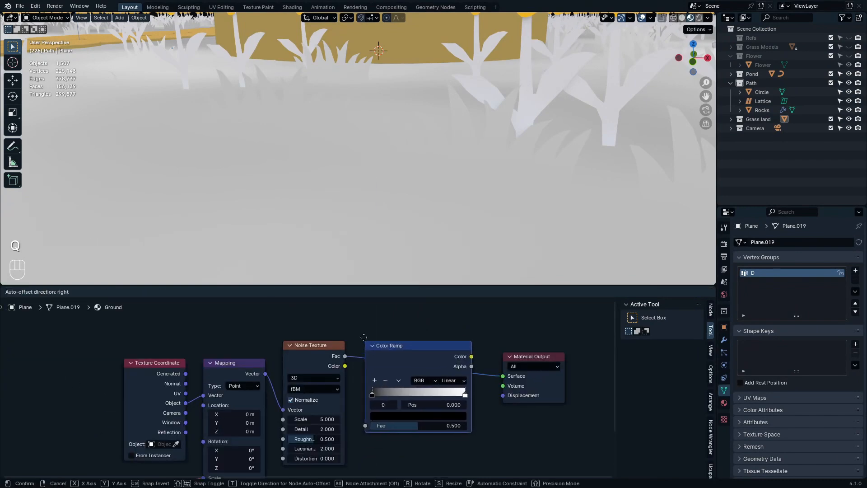
left_click(378, 336)
scroll(394, 379, "up", 2)
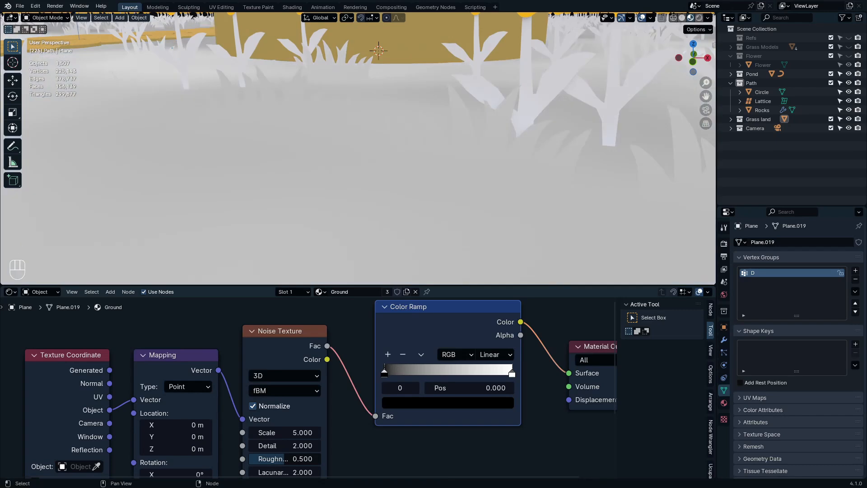
Step: Paste the green 5C8B3D onto the Color Ramp's first stop
key("ctrl+v")
left_click(429, 407)
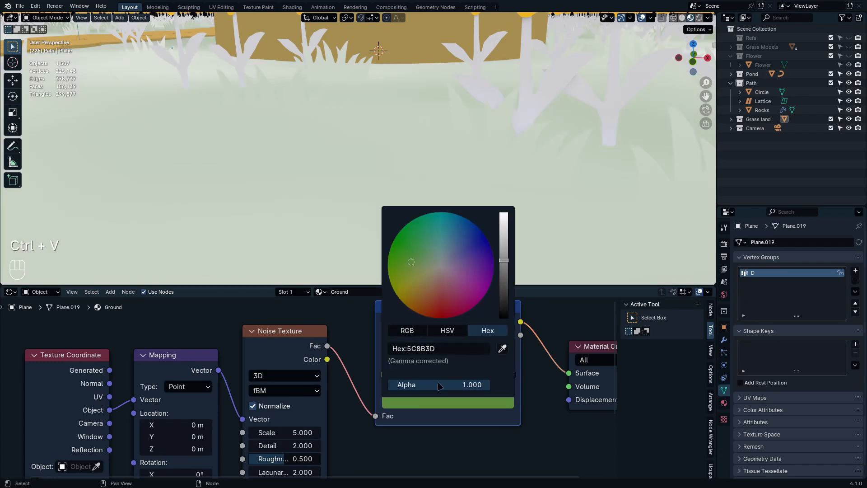
scroll(450, 384, "up", 3)
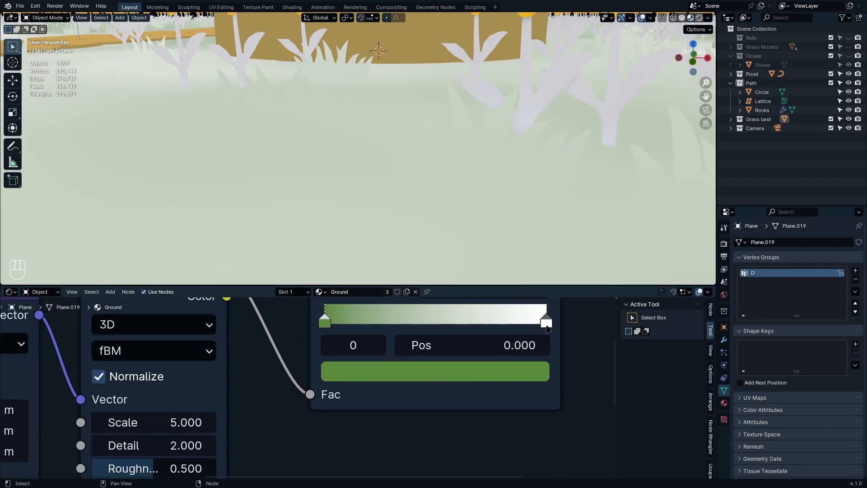
Step: Paste the yellow-green colour onto the Color Ramp's stop at position 1.000 and check the ground colours
left_click(547, 326)
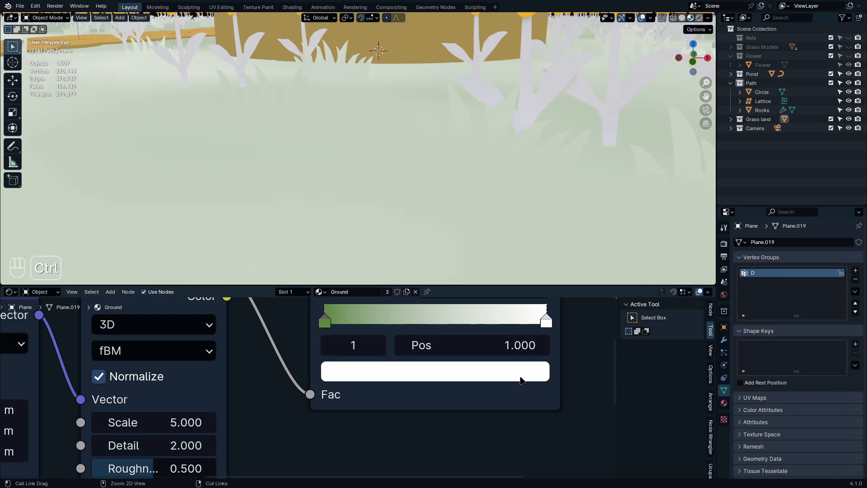
key("ctrl+v")
left_click(522, 378)
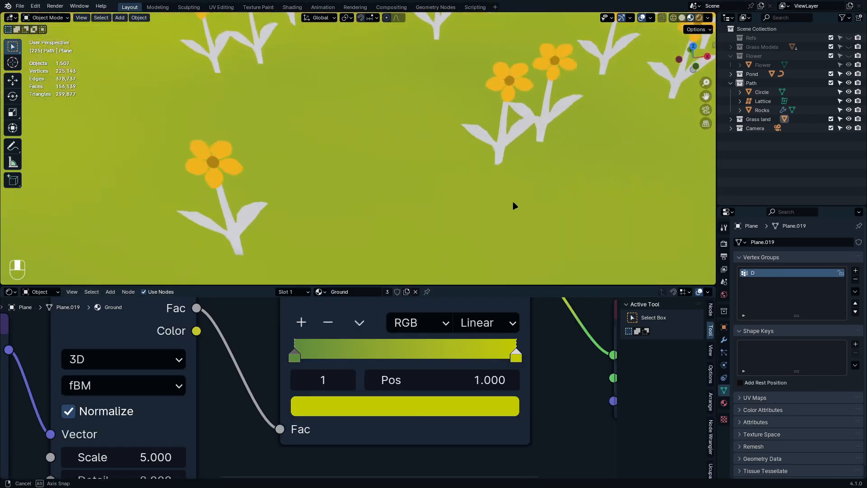
middle_click_drag(514, 203, 387, 147)
scroll(389, 145, "down", 10)
scroll(422, 188, "down", 8)
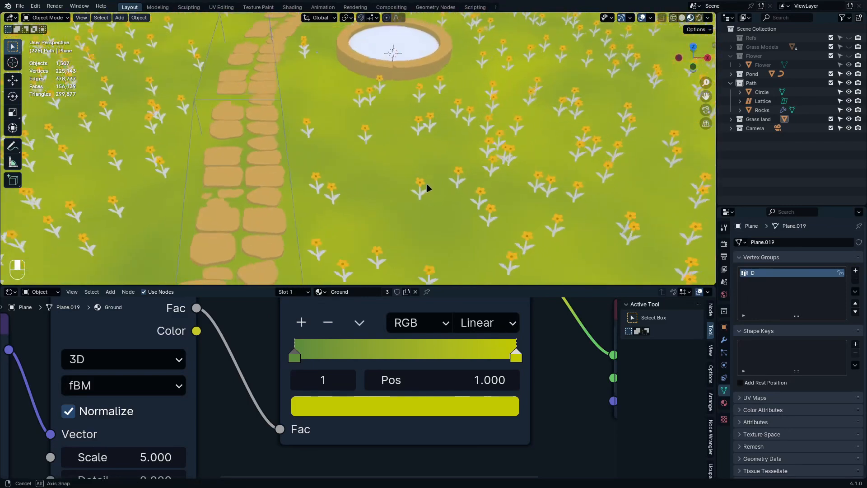
Step: Set the Ground material's Noise Texture Detail to 3.700 and check the ground around the pond
middle_click_drag(426, 169, 442, 152)
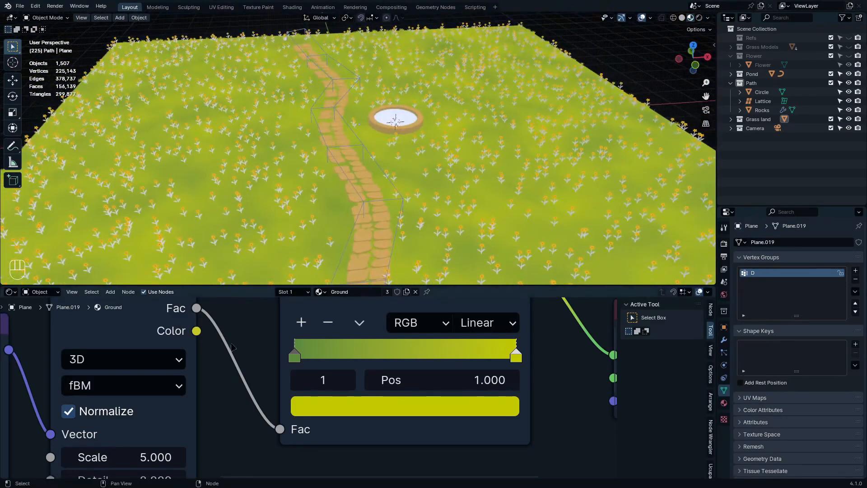
middle_click_drag(146, 474, 337, 392)
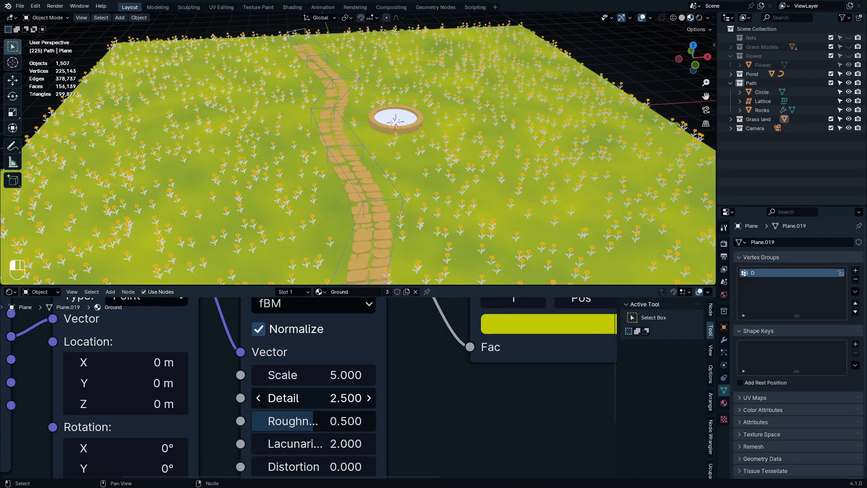
scroll(445, 205, "up", 6)
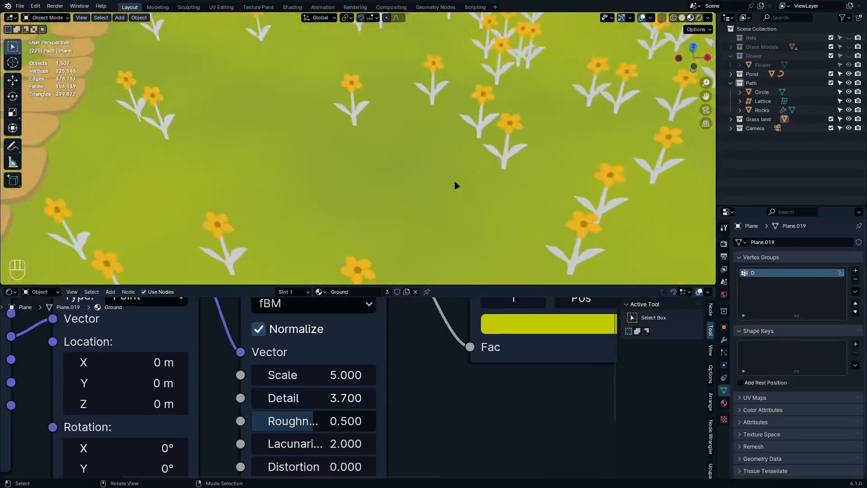
middle_click_drag(455, 185, 438, 192)
scroll(436, 167, "down", 4)
middle_click_drag(435, 138, 396, 209, "shift")
middle_click_drag(396, 208, 420, 217)
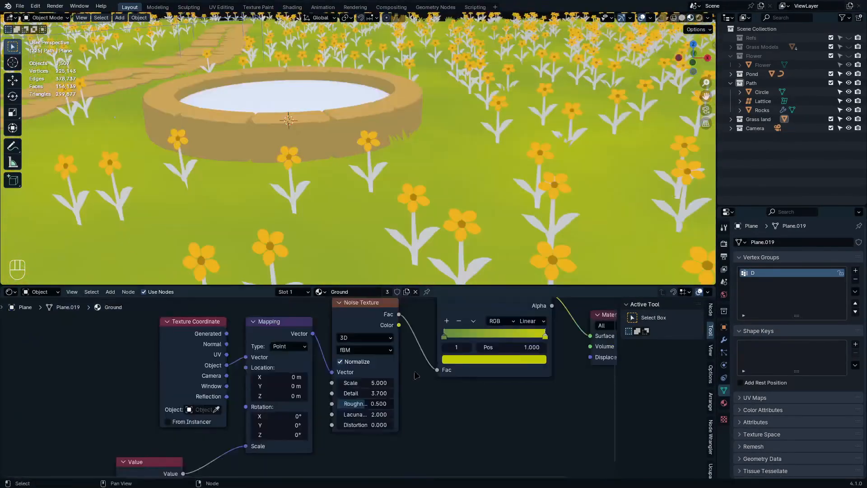
Step: Copy all the Ground material's nodes except the Material Output and paste them into the Flower object's flower base material
scroll(423, 353, "down", 3)
middle_click_drag(424, 353, 431, 400)
key("ctrl+space")
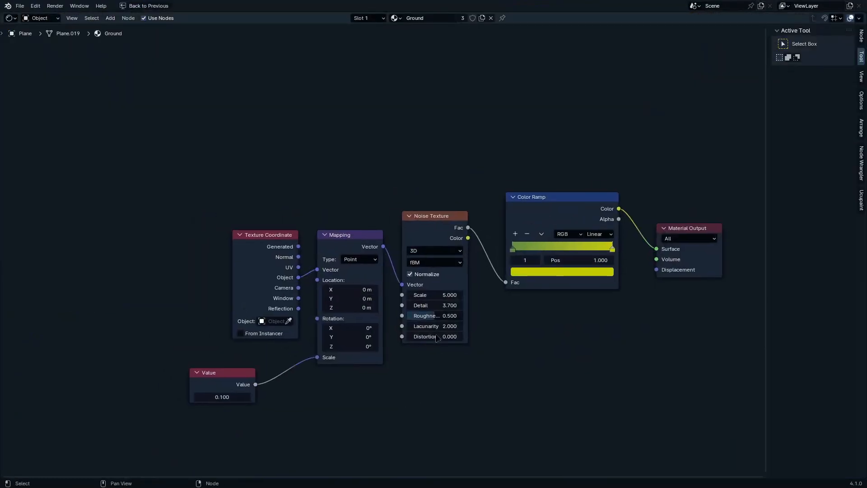
left_click_drag(149, 163, 581, 400)
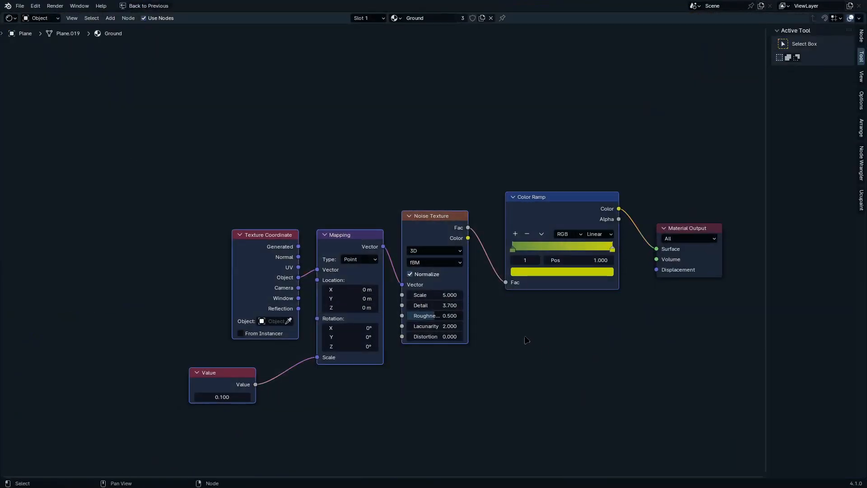
key("ctrl+c")
key("ctrl+space")
left_click(763, 64)
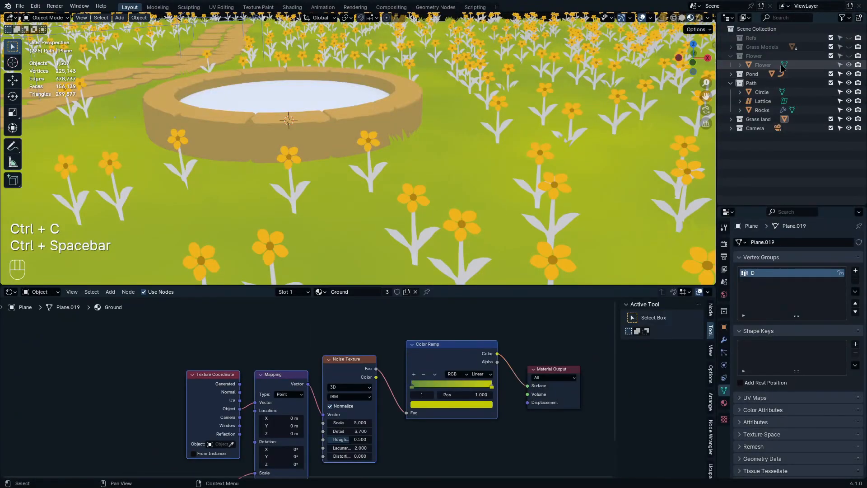
key("ctrl+v")
Step: Connect the pasted Color Ramp to the flower base's Material Output, remove the Principled BSDF and check a stem
key("ctrl+space")
left_click_drag(438, 242, 546, 281)
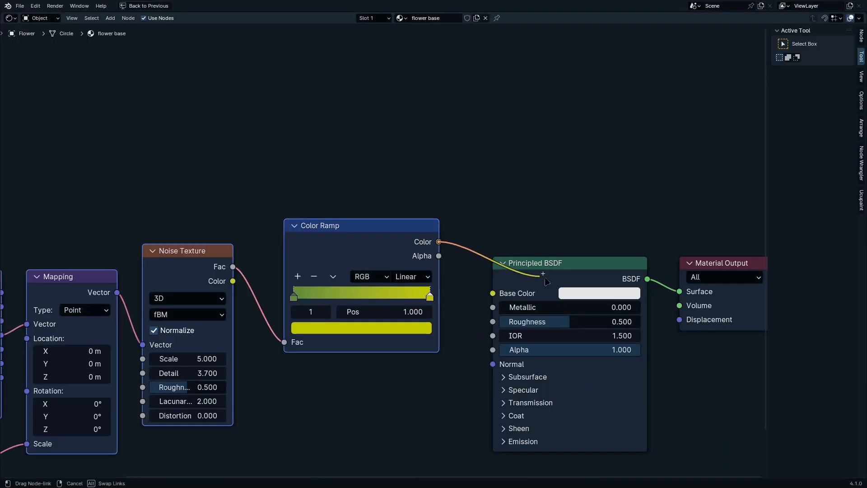
left_click_drag(658, 288, 679, 291)
key("ctrl+x")
key("ctrl+space")
middle_click_drag(490, 212, 509, 124, "shift")
middle_click_drag(508, 125, 411, 213)
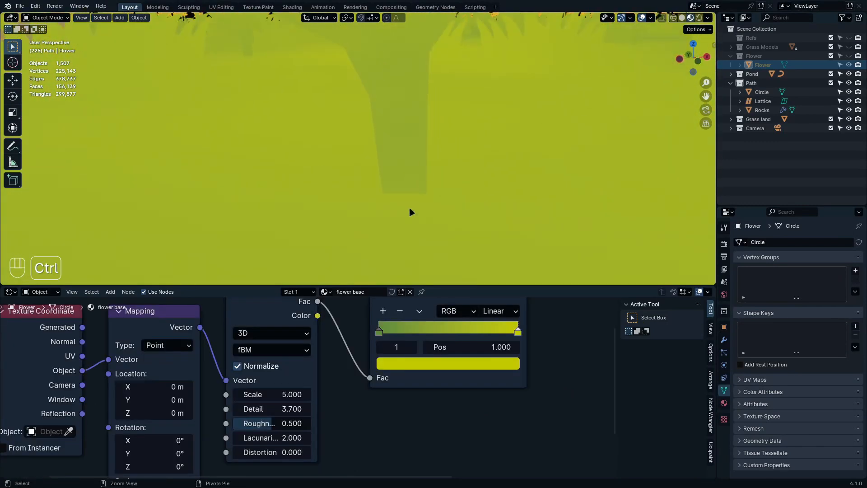
Step: In the grass plane's geometry nodes, duplicate a Realize Instances node and insert it before Join Geometry in the flower branch
key("ctrl+space")
key("ctrl+space")
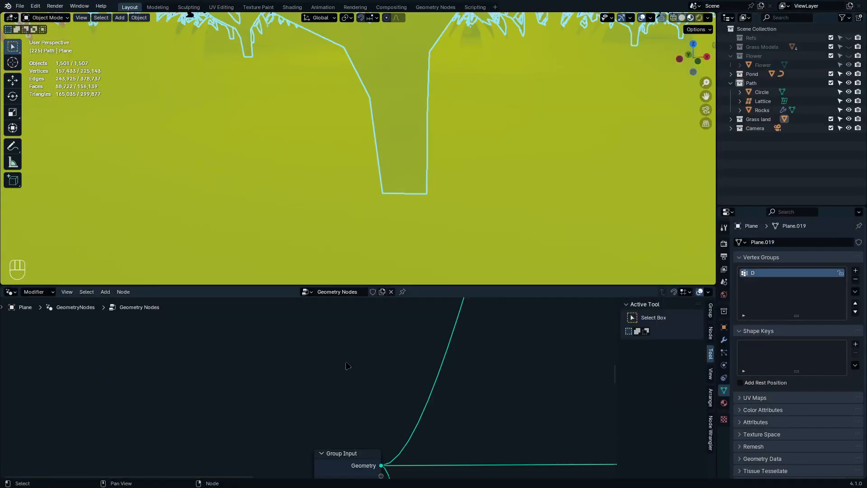
key("ctrl+space")
middle_click_drag(554, 291, 596, 298)
scroll(601, 265, "down", 4)
middle_click_drag(768, 230, 357, 282)
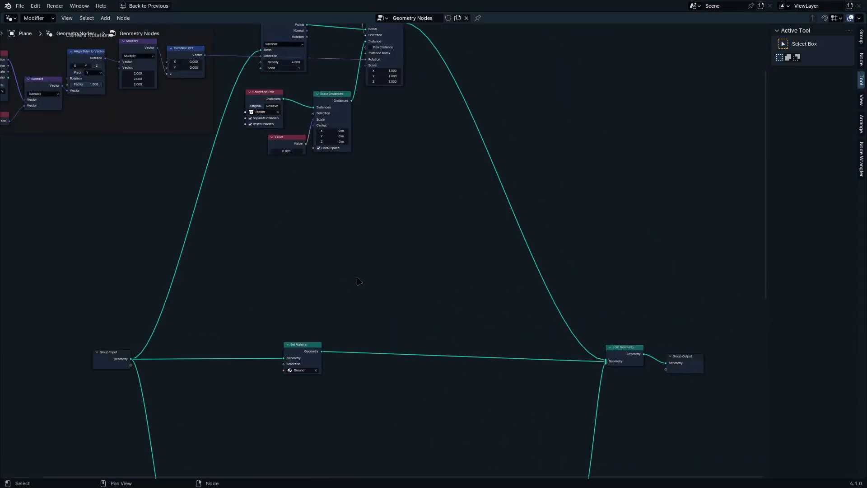
scroll(418, 183, "down", 4)
key("shift+d")
left_click(528, 99)
key("ctrl+space")
Step: Examine how the flower stems blend with the ground near the pond
scroll(477, 167, "down", 5)
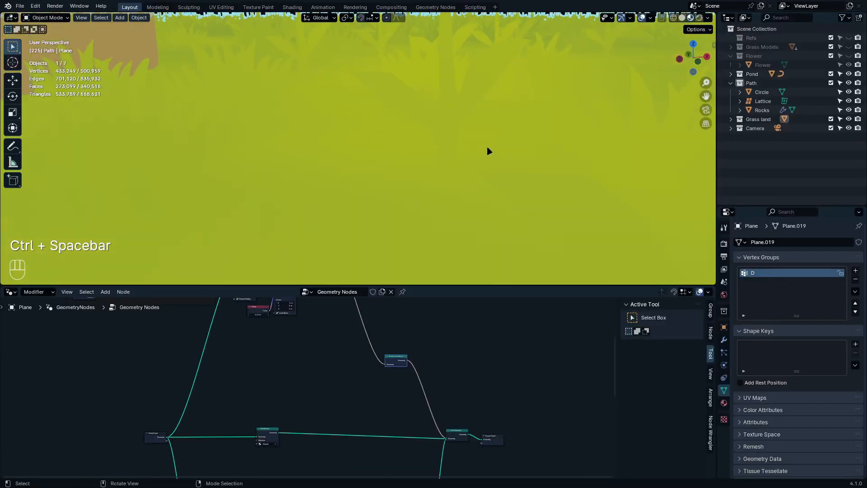
scroll(429, 215, "down", 3)
middle_click_drag(486, 155, 453, 186, "shift")
scroll(428, 215, "down", 3)
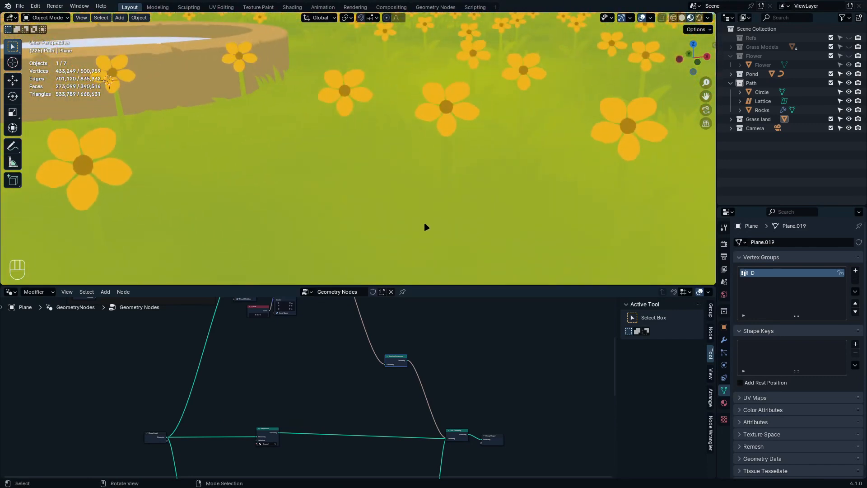
middle_click_drag(426, 227, 465, 194)
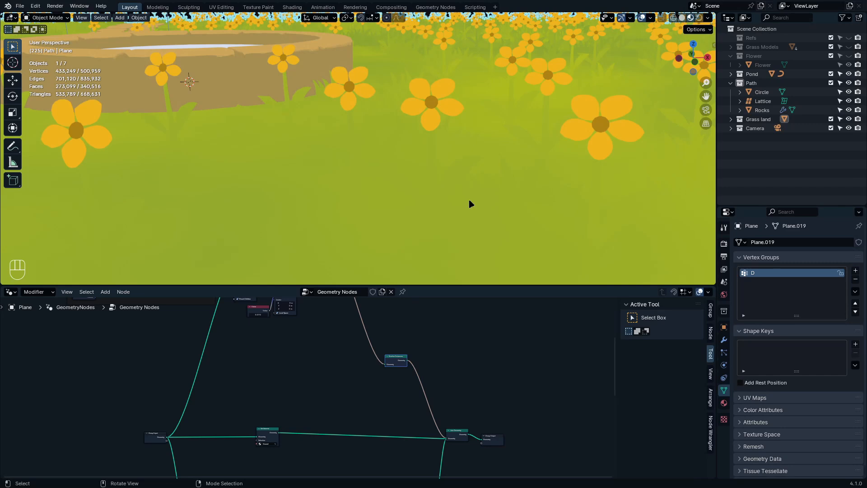
middle_click_drag(492, 183, 519, 174)
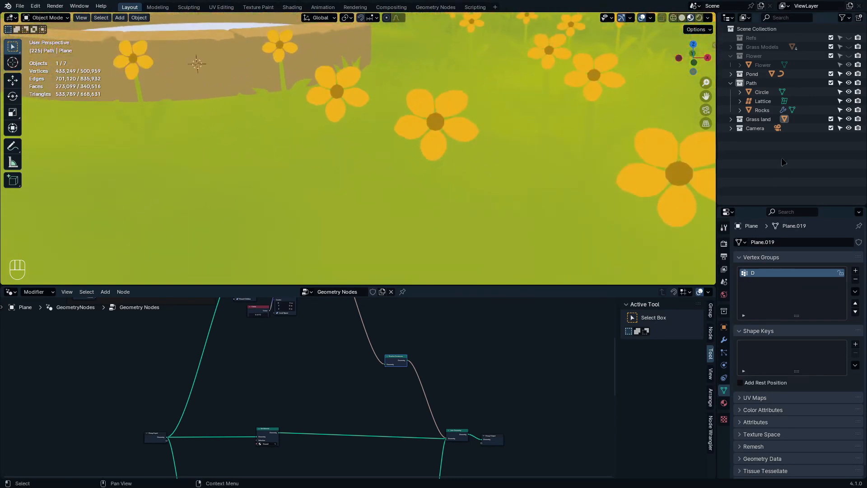
Step: Open the Flower's flower base material in the Shader Editor and add a Gradient Texture below the Noise Texture
left_click(785, 66)
left_click(10, 292)
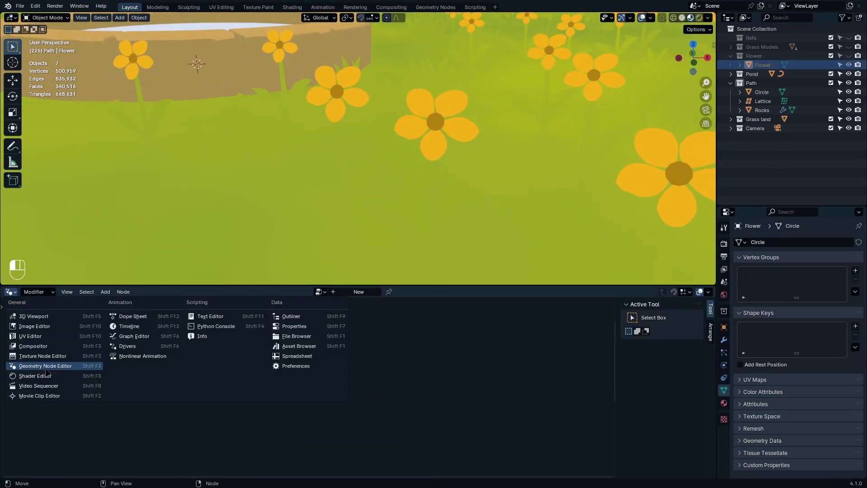
left_click(47, 375)
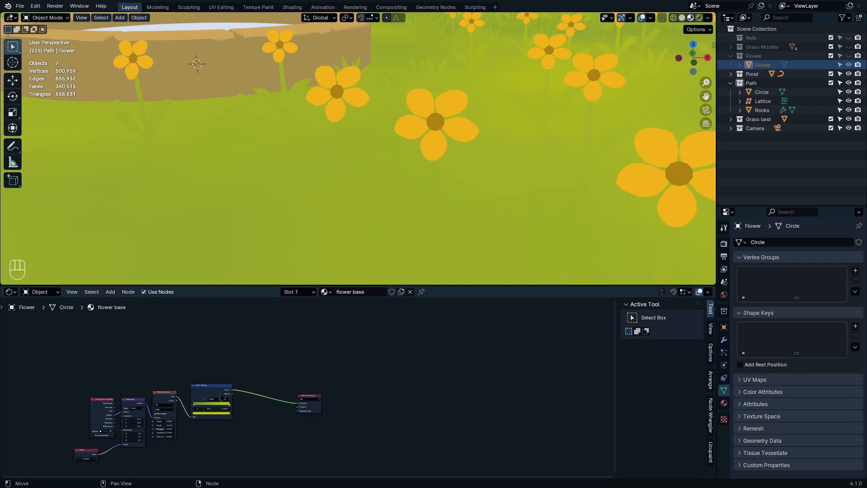
scroll(232, 394, "up", 6)
scroll(364, 361, "down", 2)
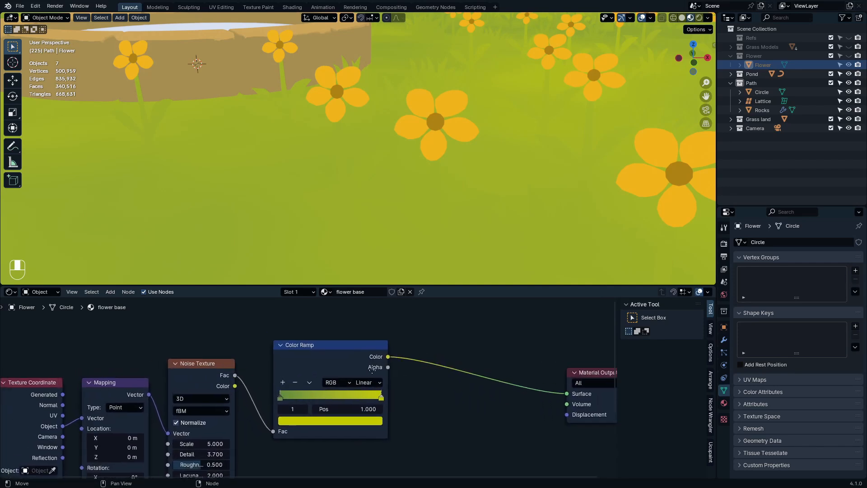
key("ctrl+space")
key("shift+a")
left_click(424, 286)
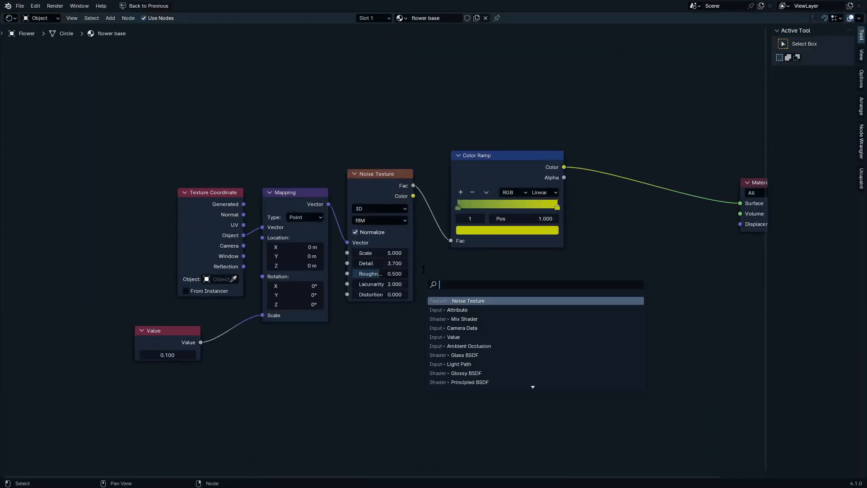
type("gradie")
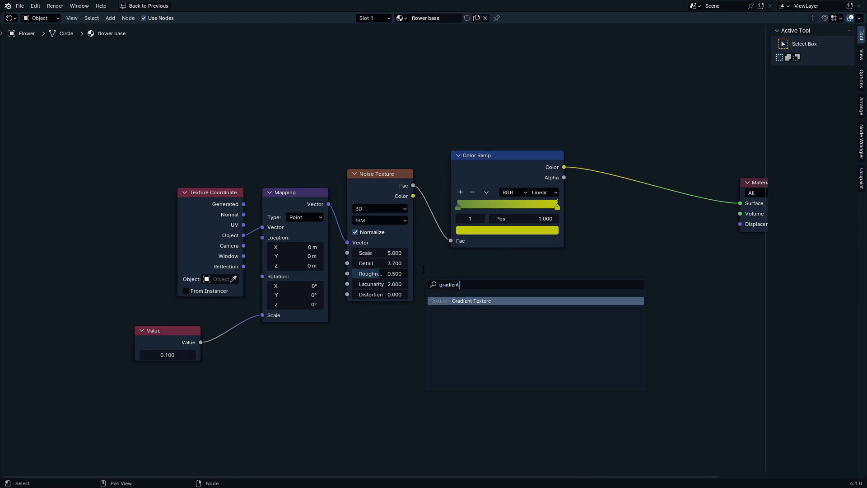
type("nt")
key("Return")
left_click(416, 349)
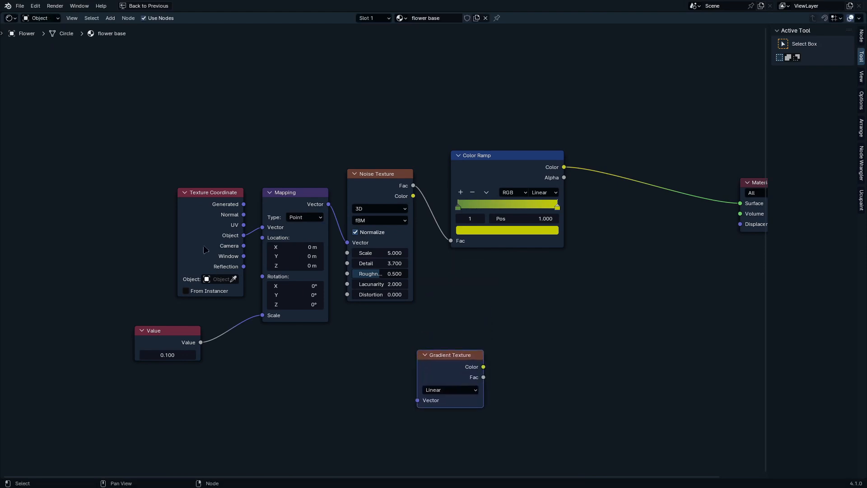
Step: Duplicate the Texture Coordinate node and place the copy below the existing node chain
middle_click_drag(234, 258, 263, 183)
key("shift+d")
left_click(335, 466)
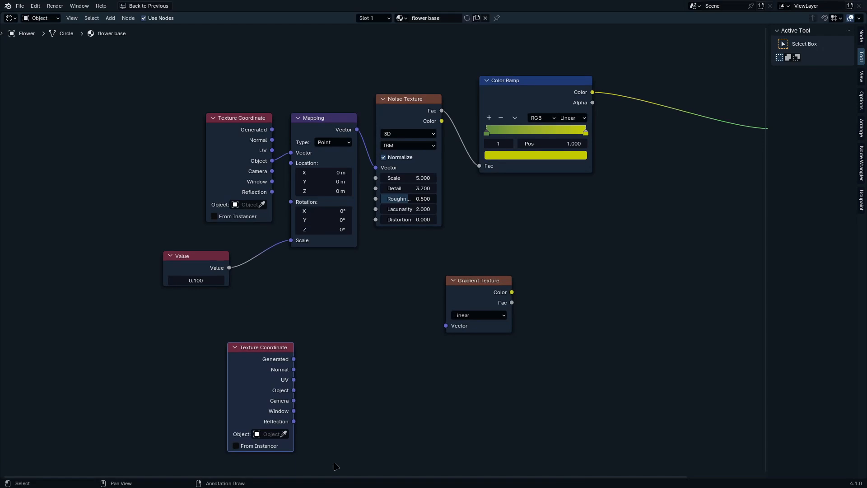
Step: Add a Separate XYZ node fed by the duplicated Texture Coordinate's Object output
left_click_drag(295, 398, 337, 394)
type("separate")
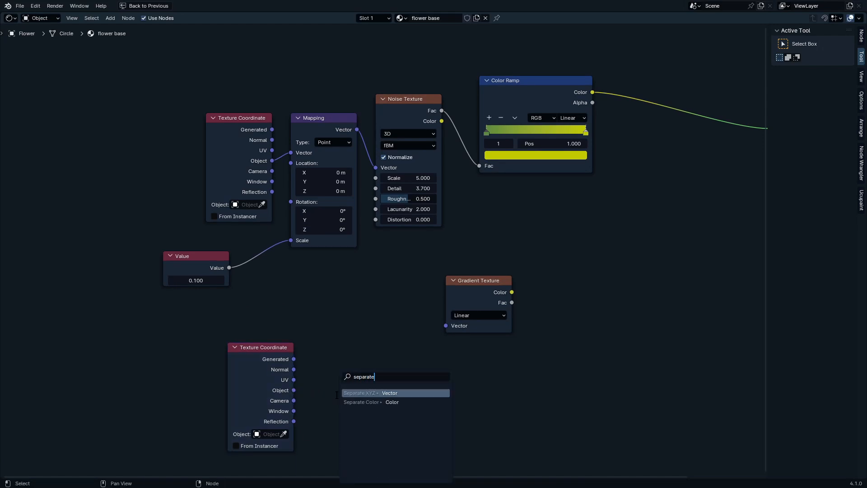
key("Return")
left_click(337, 398)
key("ctrl+space")
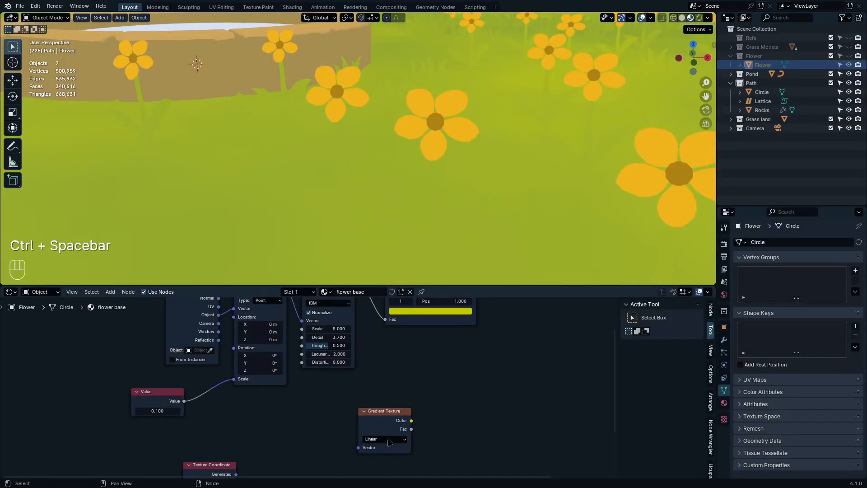
Step: Preview the Separate XYZ node's individual axis outputs on the flower stems, ending with Z
scroll(478, 149, "down", 2)
middle_click_drag(479, 140, 462, 133)
scroll(388, 351, "down", 2)
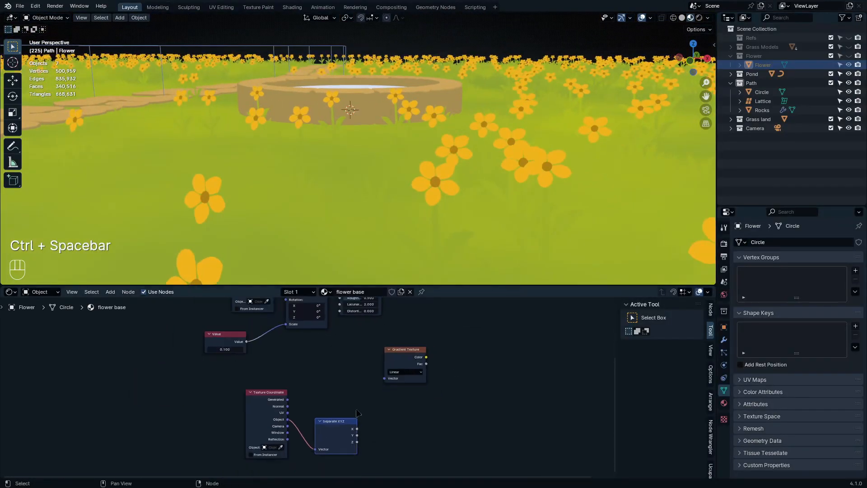
middle_click_drag(347, 413, 347, 389)
scroll(347, 389, "up", 1)
left_click(339, 409, "ctrl+shift")
left_click(341, 411, "ctrl+shift")
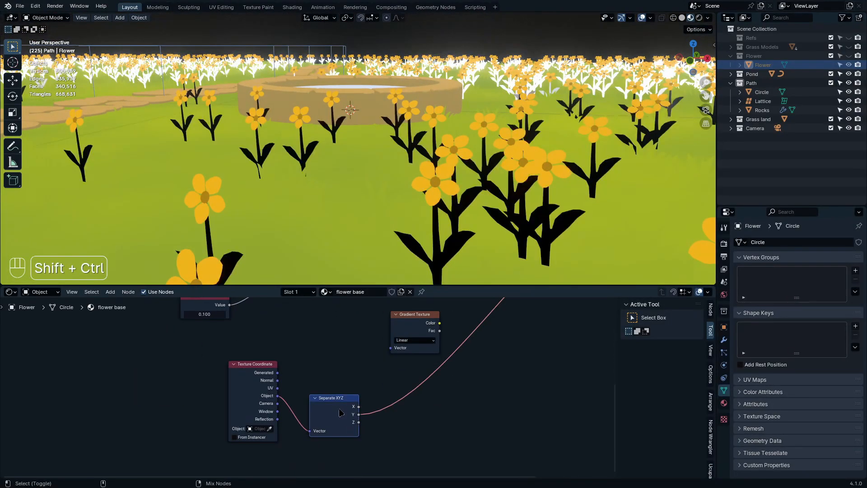
scroll(428, 190, "down", 3)
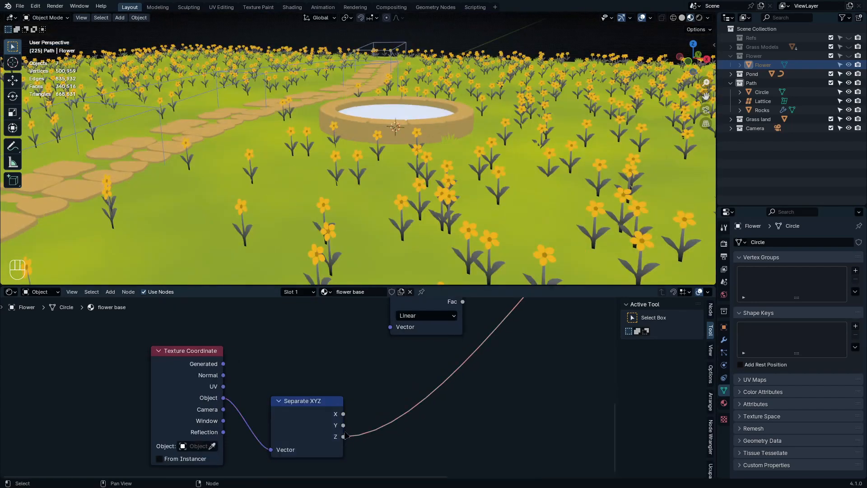
Step: Try an Add math node on the Separate XYZ's Z output and experiment with its second value
left_click_drag(346, 436, 384, 377)
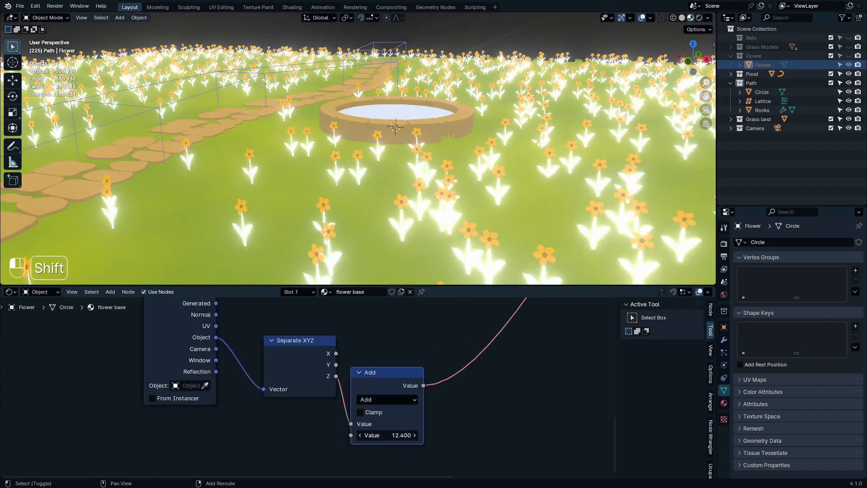
mouse_move(387, 435)
left_mouse_down("shift")
mouse_move(359, 435)
mouse_move(404, 435)
mouse_move(379, 435)
left_mouse_up("shift")
right_click(380, 435)
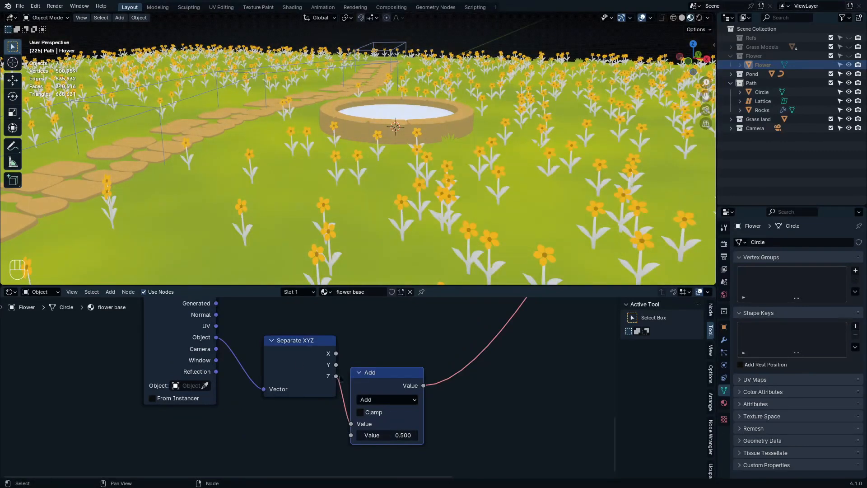
Step: Replace the Separate XYZ and Add nodes with the Gradient Texture, previewed from Object coordinates, and insert a Mapping node before it
key("ctrl+x")
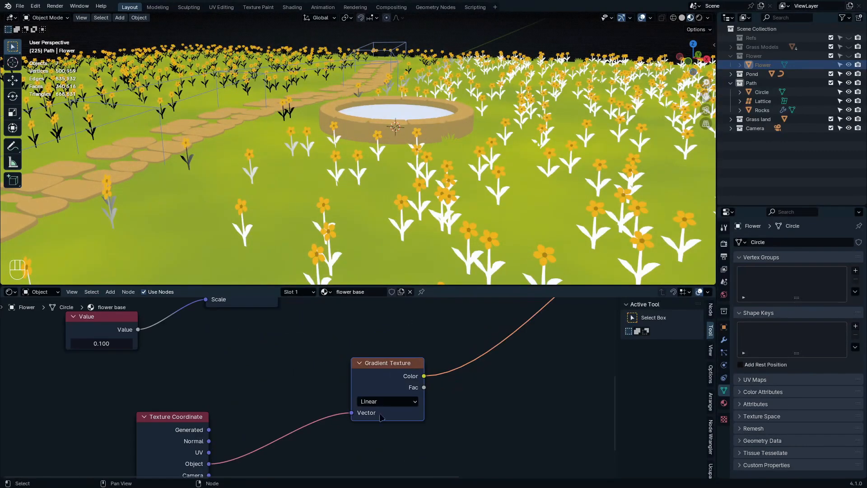
scroll(382, 418, "up", 2)
key("shift+a")
mouse_move(336, 392)
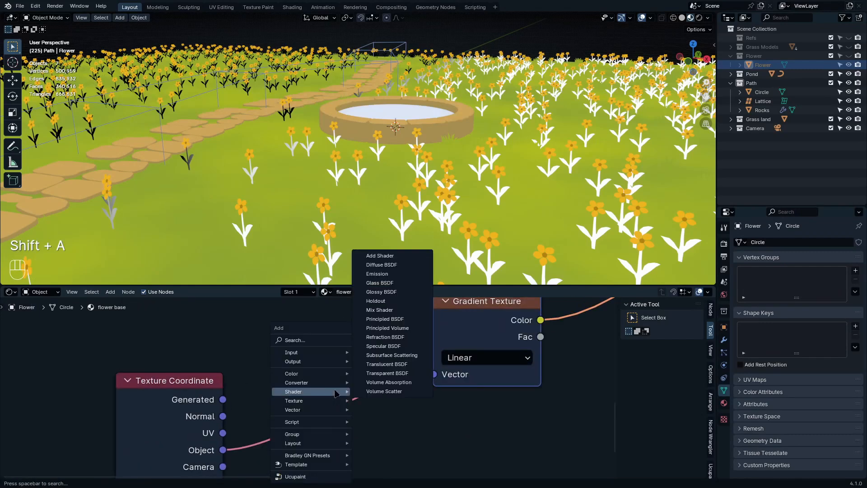
type("m")
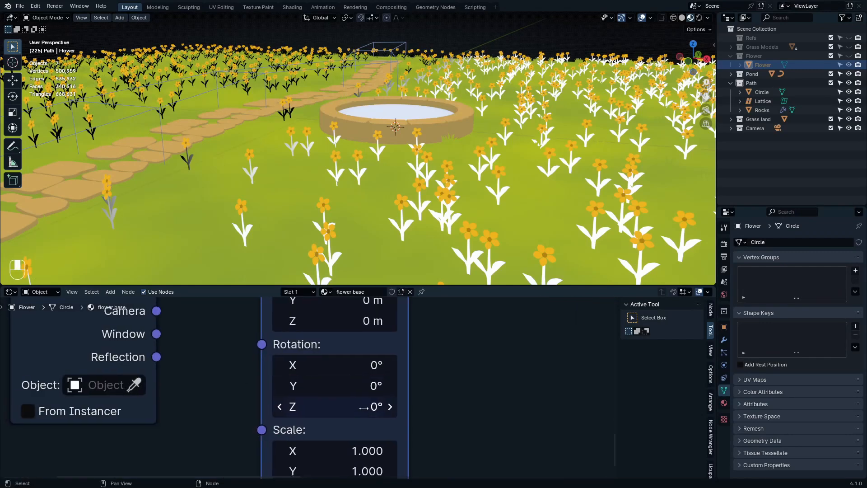
Step: Set the gradient Mapping node's Y rotation to 90° and try shifting its X location
middle_click_drag(372, 406, 370, 385)
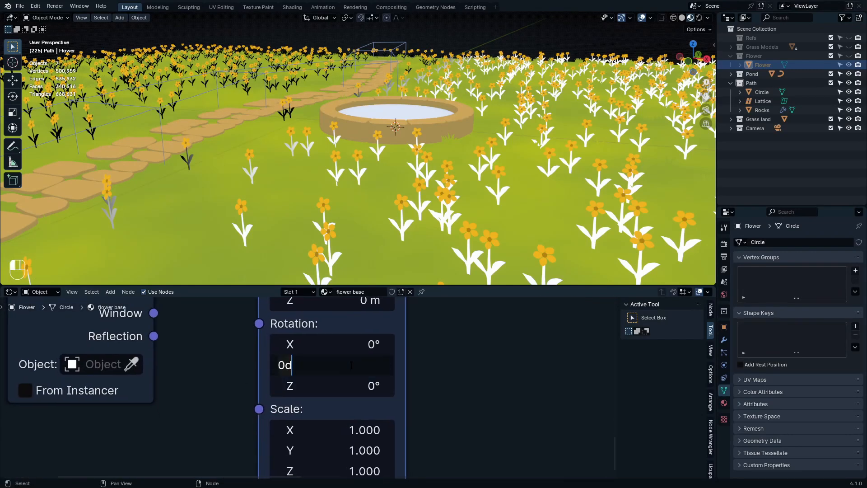
key("Return")
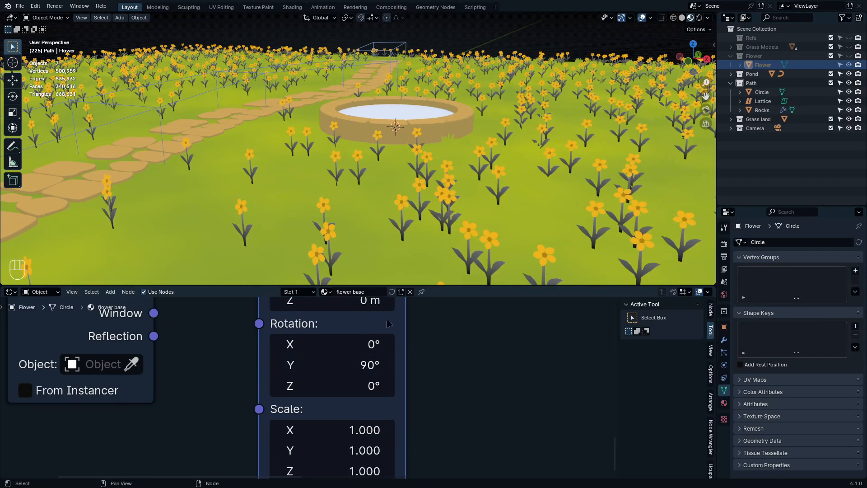
middle_click_drag(389, 324, 383, 395)
left_click_drag(363, 331, 379, 331, "shift")
right_click(364, 331)
middle_click_drag(370, 431, 368, 397)
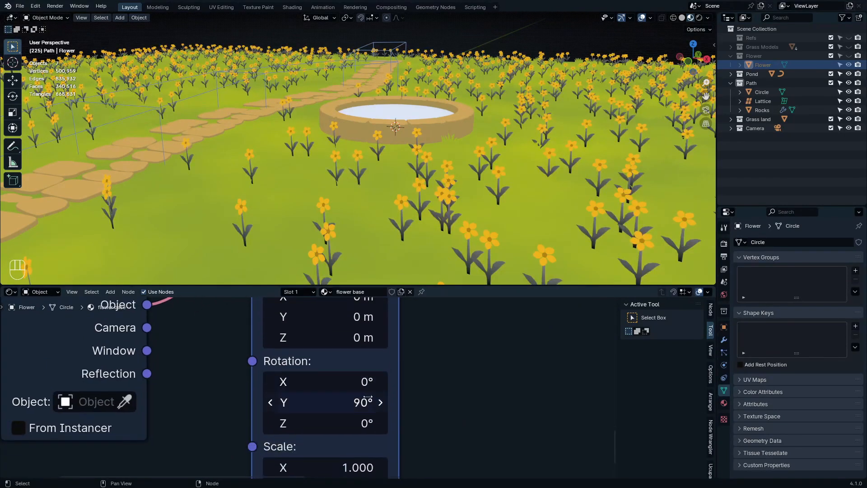
Step: Try a 90° Z rotation in place of the 90° Y rotation on the gradient Mapping node
left_click(368, 398)
type("0d")
left_click(330, 426)
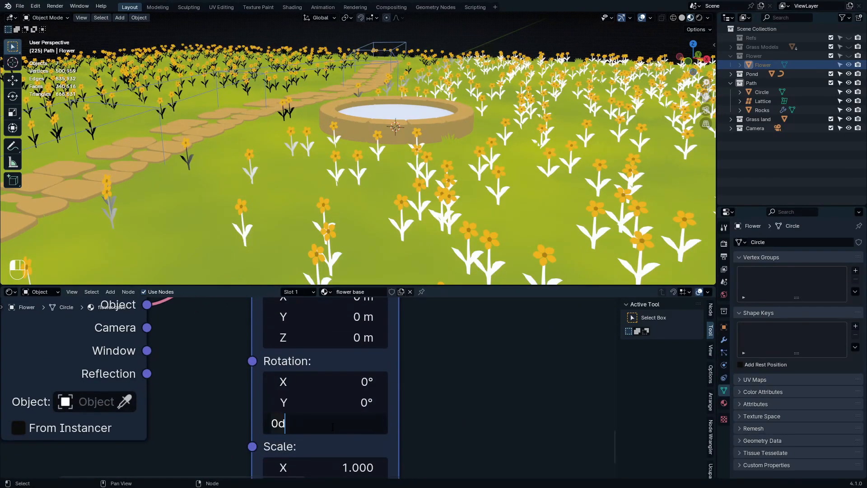
type("90")
key("Return")
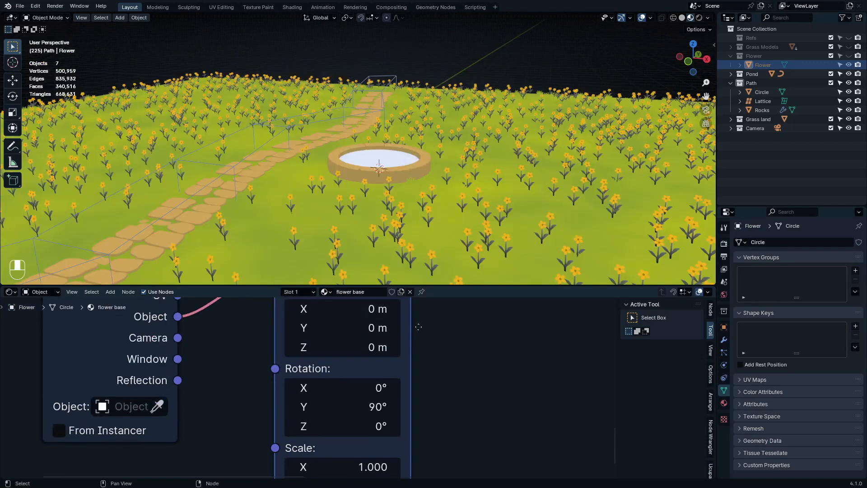
Step: Set the gradient Mapping node's X location to about 0.61 m and its Z scale to about -5.18, checking the stems
middle_click_drag(419, 325, 374, 426)
mouse_move(363, 384)
left_mouse_down("shift")
mouse_move(401, 383)
mouse_move(373, 384)
left_mouse_up("shift")
middle_click_drag(347, 384, 360, 213, "shift")
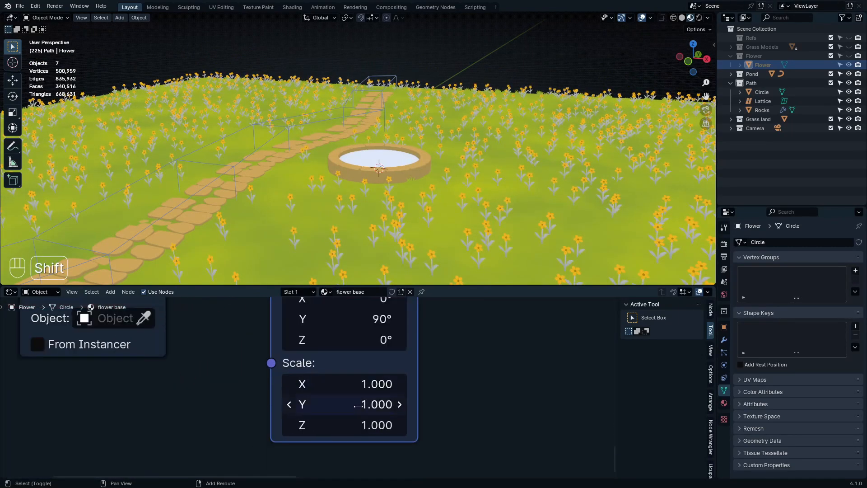
left_click_drag(358, 405, 388, 406, "shift")
right_click(366, 405)
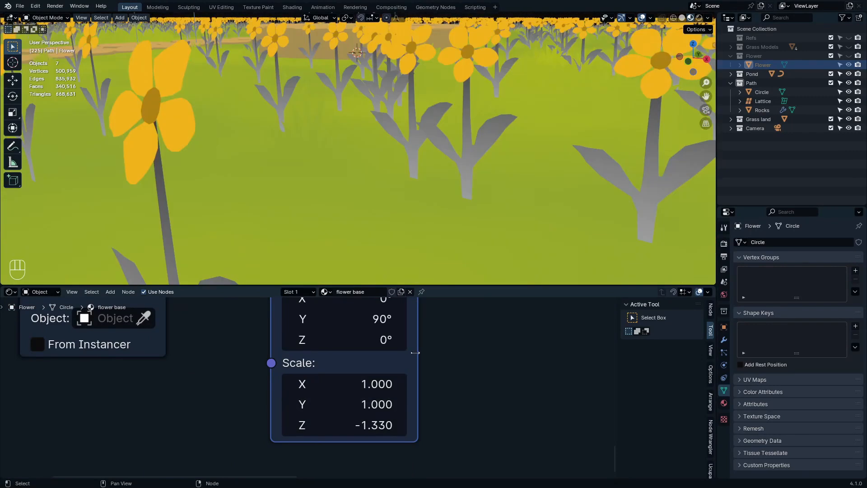
scroll(369, 423, "up", 8, "shift")
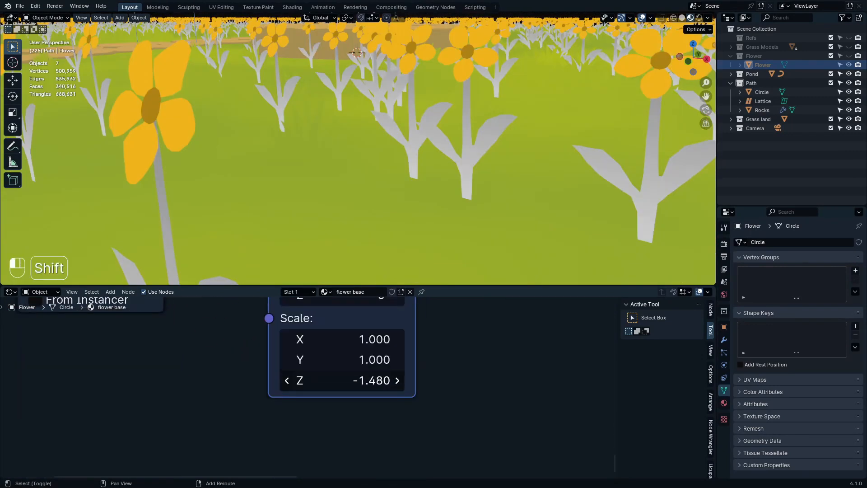
left_click_drag(343, 380, 316, 381, "shift")
left_click_drag(343, 381, 366, 381, "shift")
Step: Insert a Color Ramp after the Gradient Texture and set its interpolation to Ease
scroll(463, 370, "down", 4)
middle_click_drag(463, 370, 169, 478)
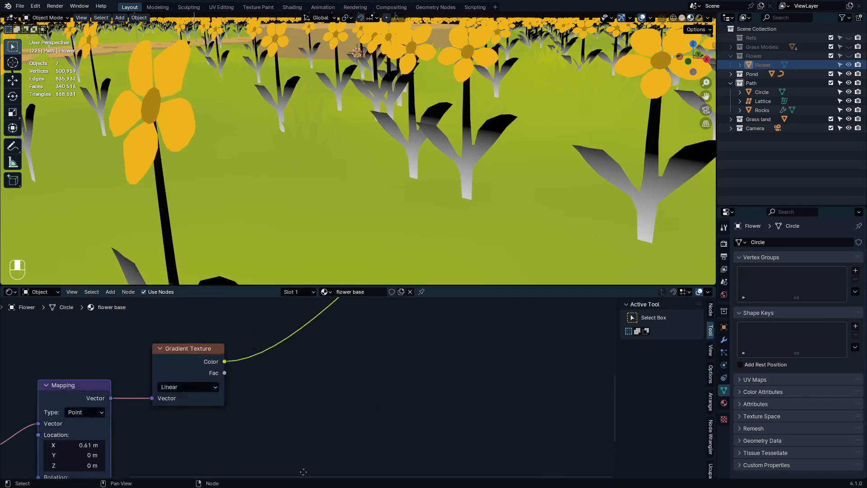
scroll(351, 392, "down", 5)
middle_click_drag(350, 391, 427, 299)
scroll(280, 456, "up", 11)
scroll(140, 387, "up", 1)
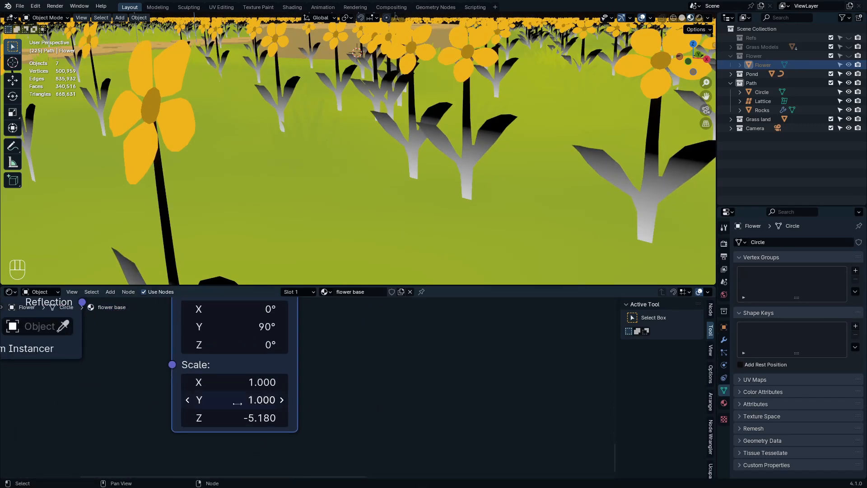
scroll(290, 406, "down", 3)
middle_click_drag(331, 348, 209, 474)
middle_click_drag(381, 364, 348, 438)
scroll(393, 389, "down", 1)
key("q")
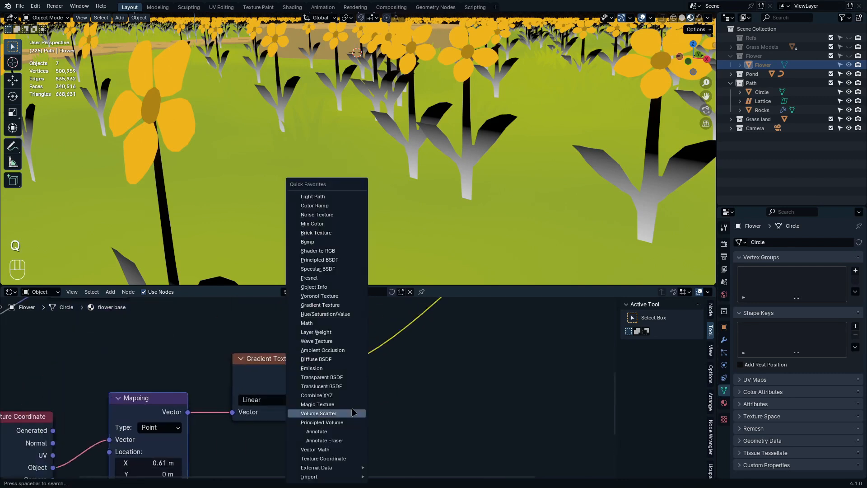
left_click(319, 411)
left_click(426, 374)
left_click(478, 384)
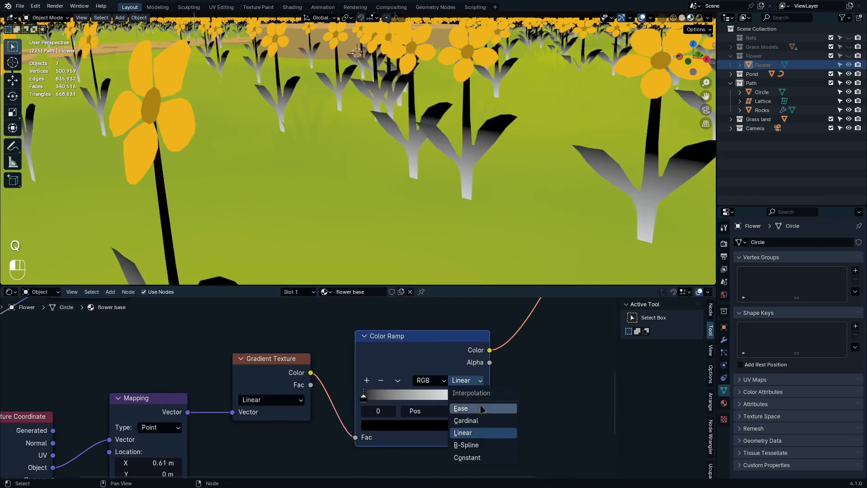
left_click(473, 409)
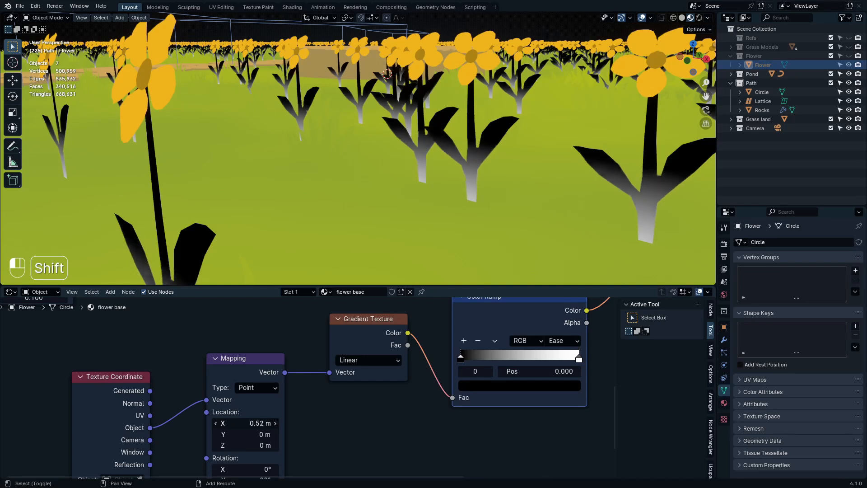
Step: Duplicate the noise-driven green-to-yellow Color Ramp and place the unlinked copy above the original in the maximized node editor
key("ctrl+space")
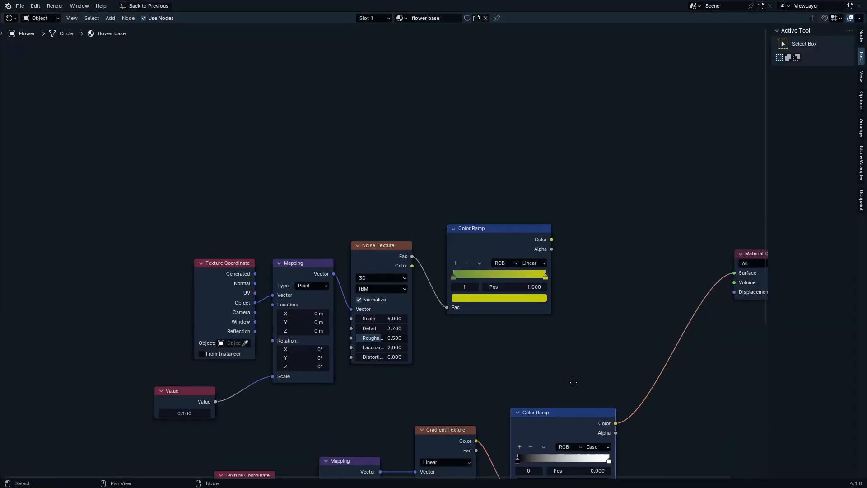
middle_click_drag(573, 381, 590, 406)
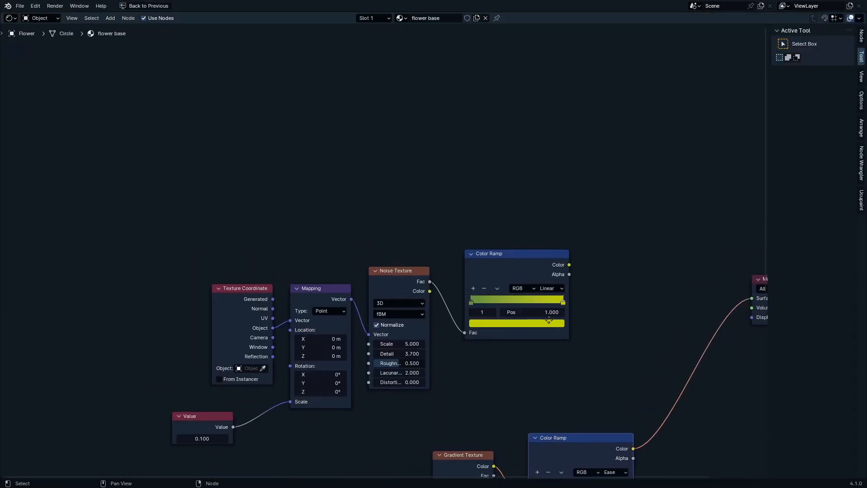
scroll(611, 375, "up", 1)
middle_click_drag(611, 375, 567, 361)
key("shift+a")
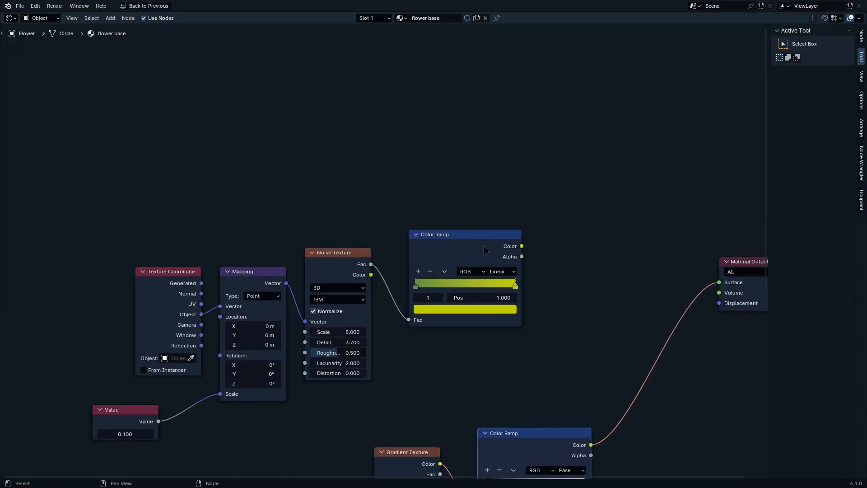
middle_click_drag(475, 254, 523, 308)
left_click(524, 309)
key("shift+d")
left_click(497, 191)
middle_click_drag(497, 190, 500, 164)
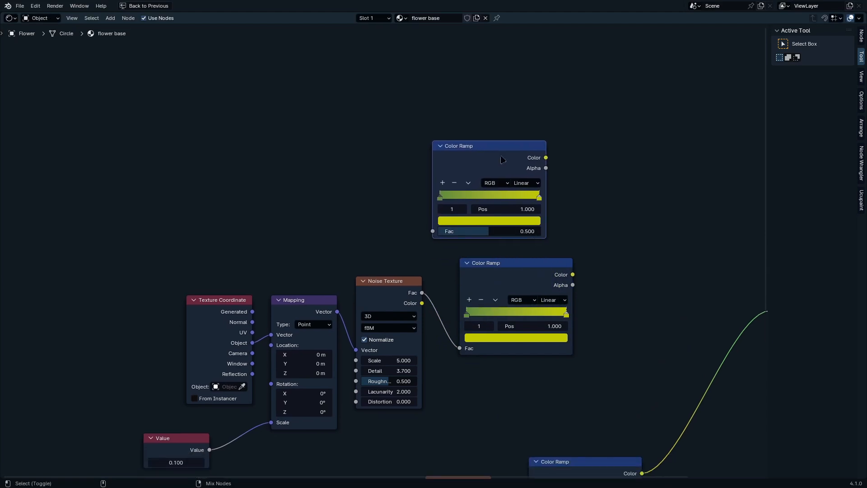
Step: Mix the duplicate and original Color Ramps into the Material Output, with the gradient Color Ramp driving the Mix factor
right_click_drag(501, 159, 527, 300, "ctrl+shift")
left_click(659, 231, "ctrl+shift")
middle_click_drag(659, 230, 499, 260)
key("h")
middle_click_drag(463, 465, 575, 332)
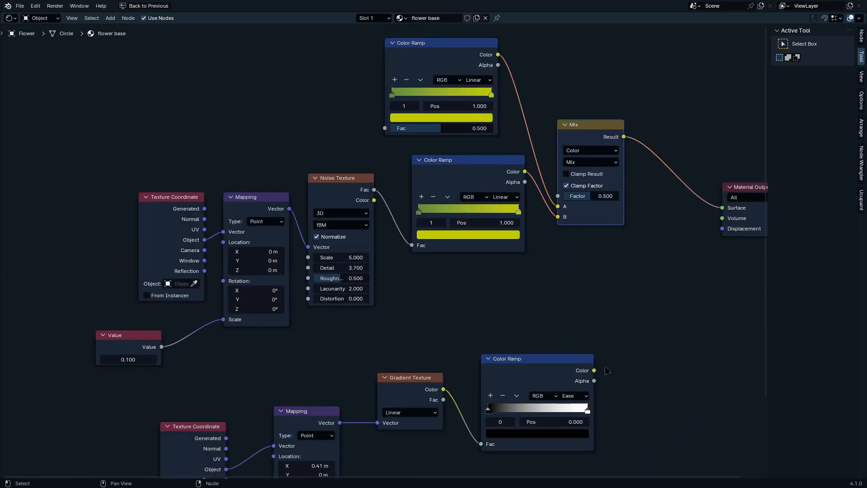
left_click_drag(565, 189, 562, 194)
Step: Recolour the duplicated Color Ramp from dark green at its first stop to the original medium green at its last
middle_click_drag(540, 137, 545, 264)
scroll(546, 264, "up", 4)
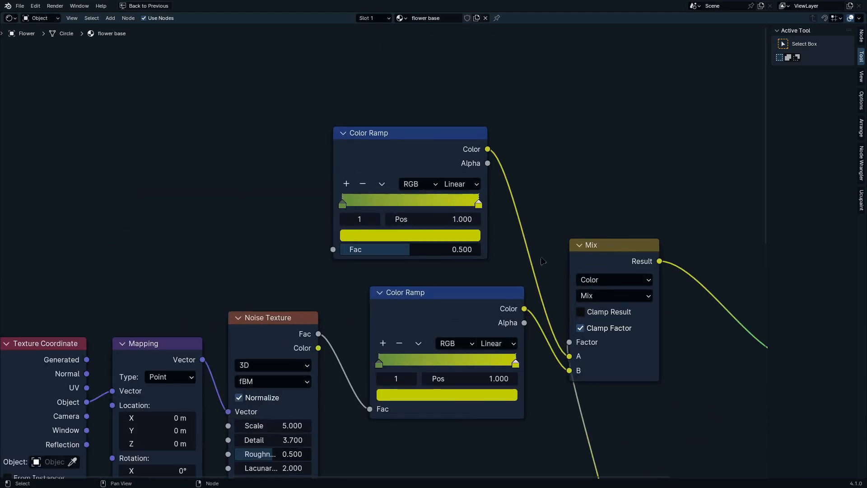
scroll(408, 211, "up", 6)
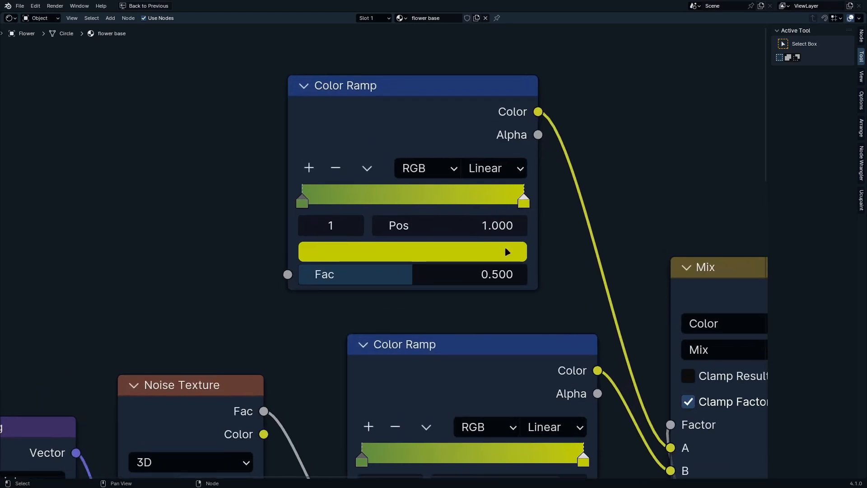
left_click(505, 248)
left_click(507, 250)
left_click(301, 205)
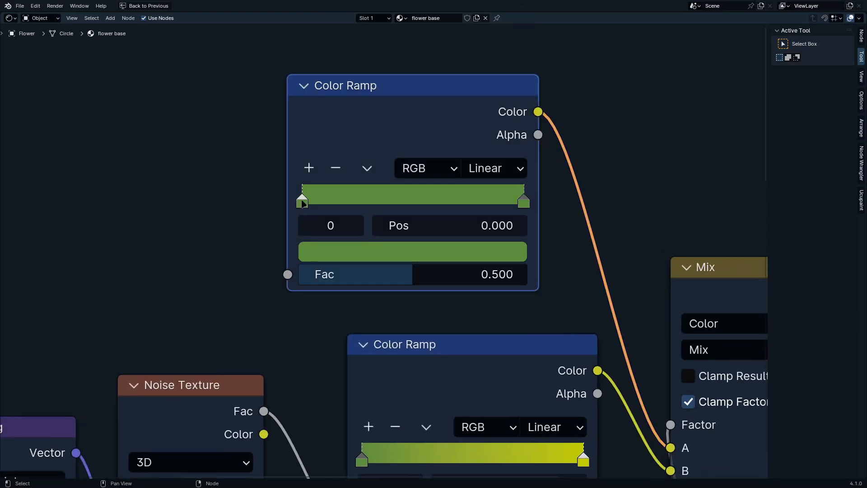
left_click(369, 254)
left_click_drag(507, 119, 509, 147)
key("ctrl+space")
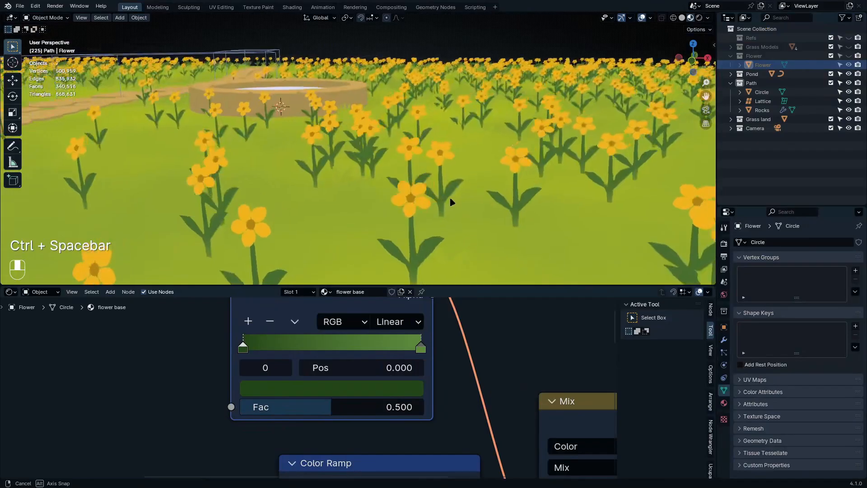
Step: Examine up close how the green flower stems blend into the ground colour
scroll(442, 212, "up", 5)
middle_click_drag(451, 211, 468, 180, "shift")
scroll(464, 386, "down", 4)
scroll(515, 438, "up", 1)
middle_click_drag(515, 438, 387, 361)
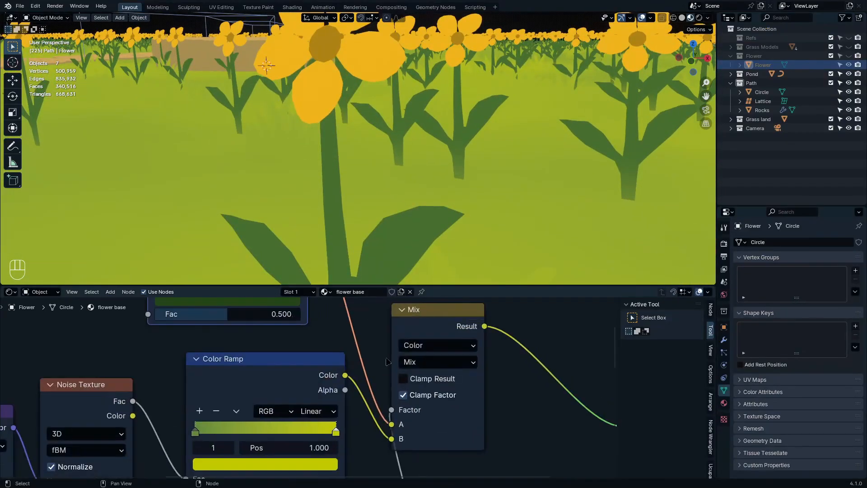
middle_click_drag(452, 422, 424, 386)
middle_click_drag(473, 203, 484, 178, "shift")
middle_click_drag(436, 226, 482, 168, "shift")
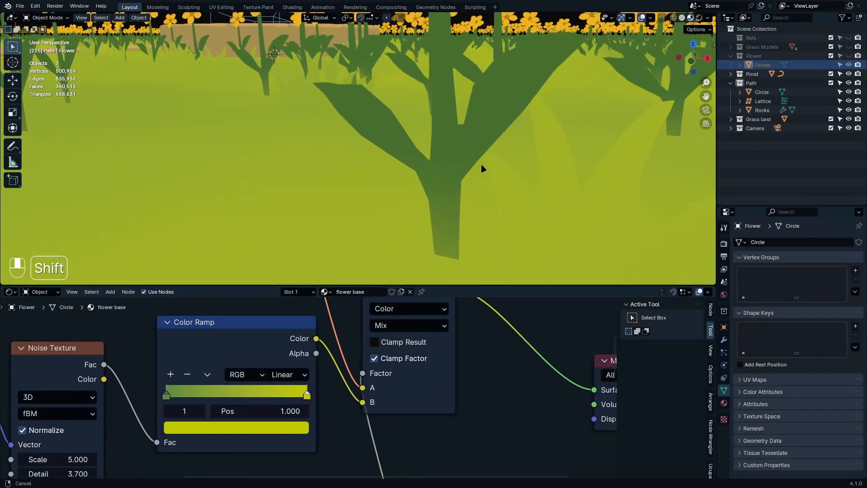
Step: Change the duplicated Color Ramp's dark green stop to a brighter green for lighter stems
middle_click_drag(225, 325, 266, 410)
middle_click_drag(229, 304, 274, 357)
scroll(275, 357, "up", 5)
left_click(315, 417)
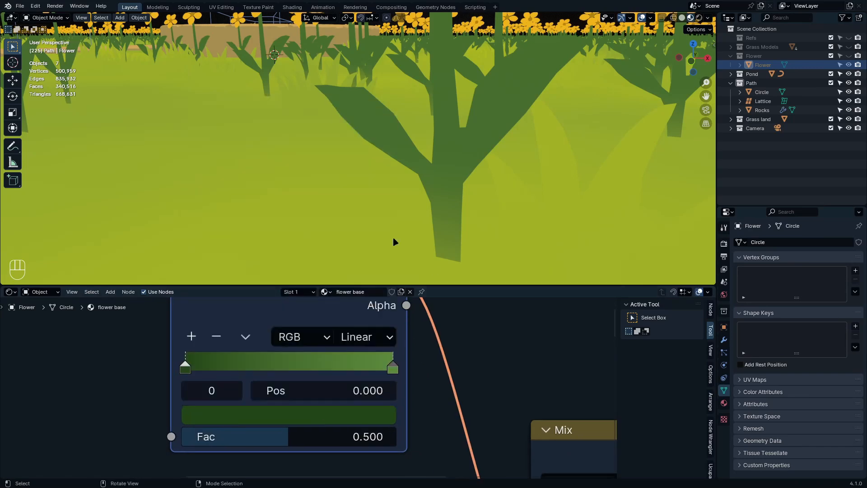
left_click(320, 420)
left_click_drag(378, 232, 379, 164)
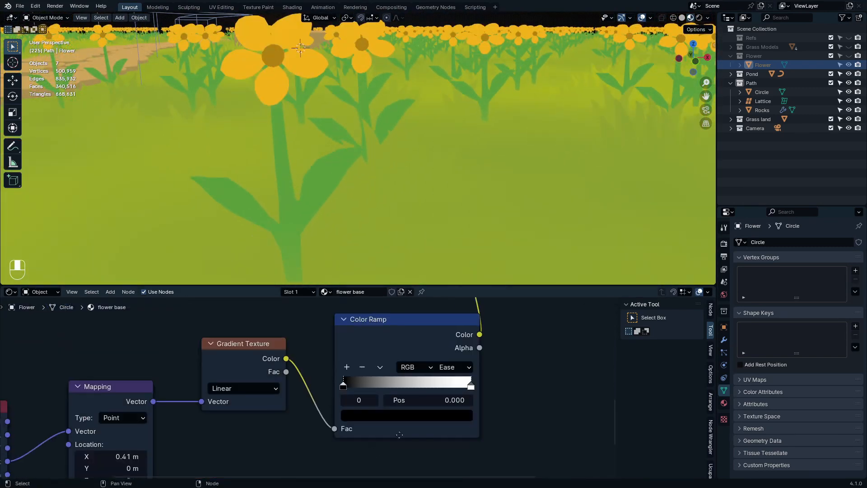
Step: Set the gradient Mapping node's X location to about 0.83 m to adjust where the stems blend into the ground
scroll(194, 421, "up", 2)
scroll(194, 420, "up", 2)
middle_click_drag(135, 434, 273, 379)
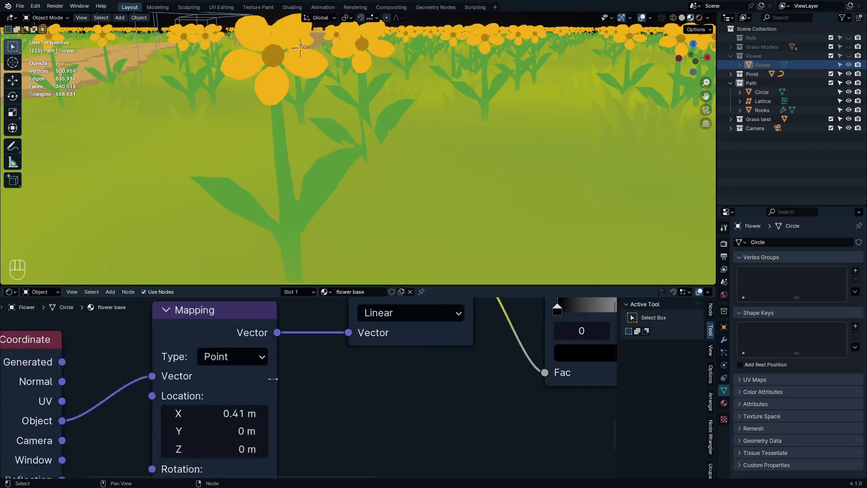
left_click_drag(234, 412, 289, 413, "shift")
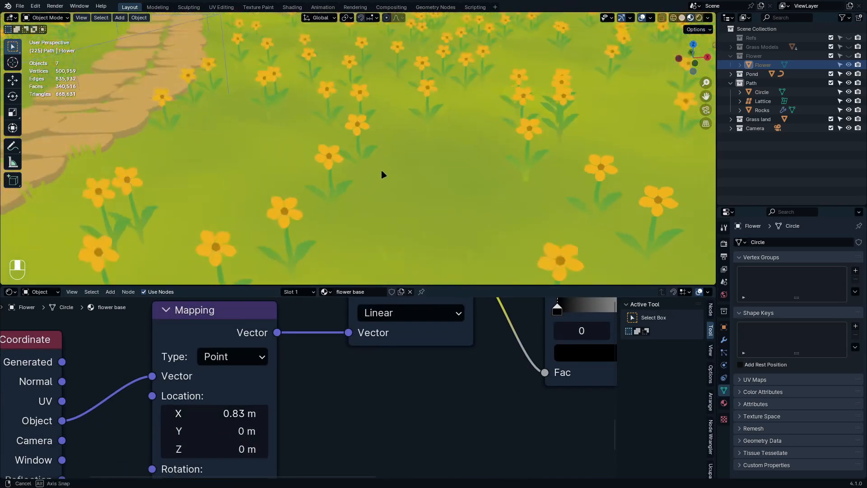
Step: Examine the blended flowers around the path and pond in the maximized viewport
middle_click_drag(381, 174, 350, 180)
key("ctrl+space")
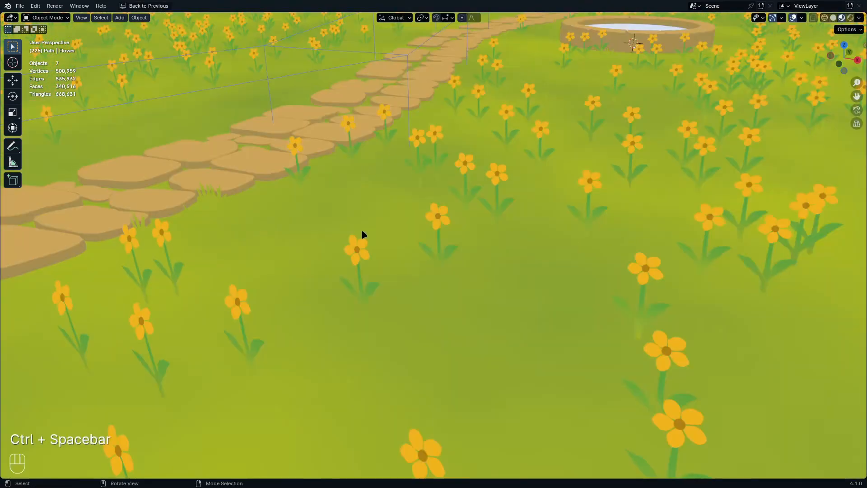
middle_click_drag(361, 234, 416, 253)
middle_click_drag(362, 316, 443, 282, "shift")
scroll(443, 283, "up", 1)
scroll(451, 272, "down", 10)
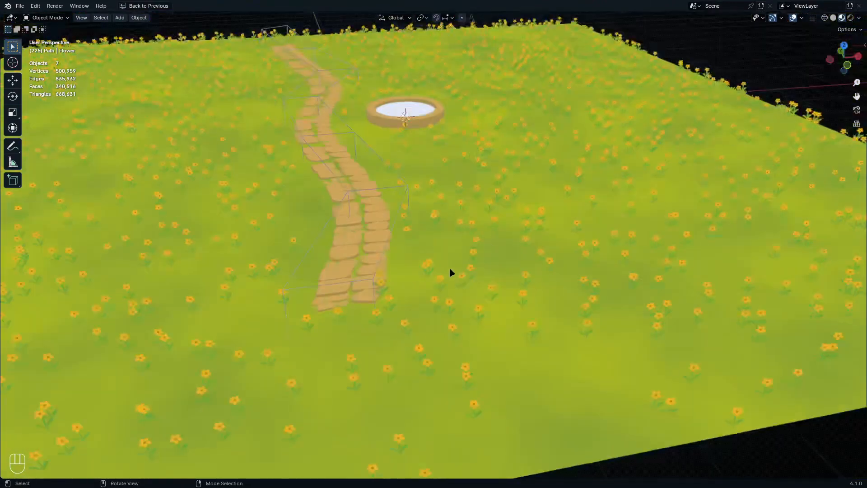
middle_click_drag(501, 235, 496, 327, "shift")
middle_click_drag(391, 135, 466, 283, "shift")
scroll(478, 252, "up", 8)
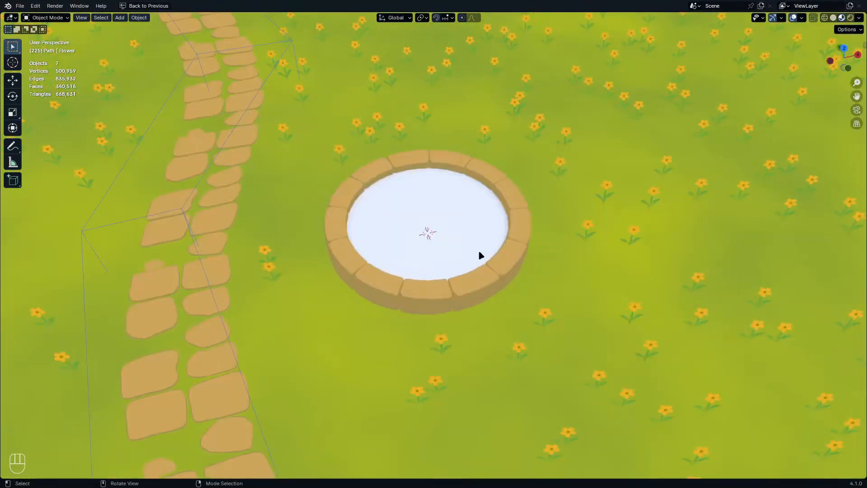
Step: Select the pond's water circle and give it a new material named water
middle_click_drag(508, 264, 480, 251)
left_click(480, 255)
key("ctrl+space")
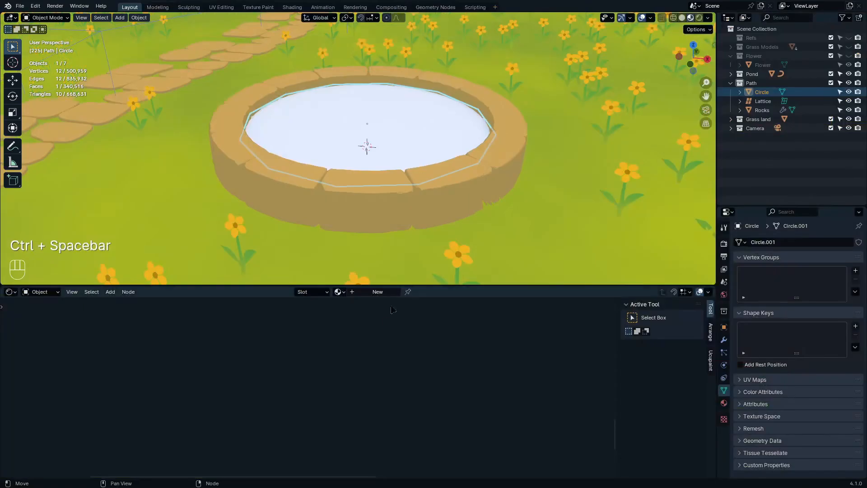
left_click(371, 292)
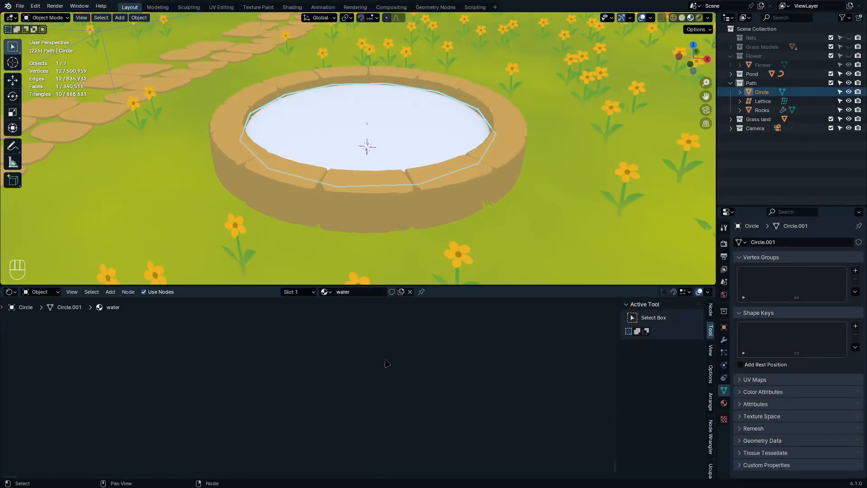
Step: Replace the water material's Principled BSDF with an Emission shader connected to the Material Output
key("grave")
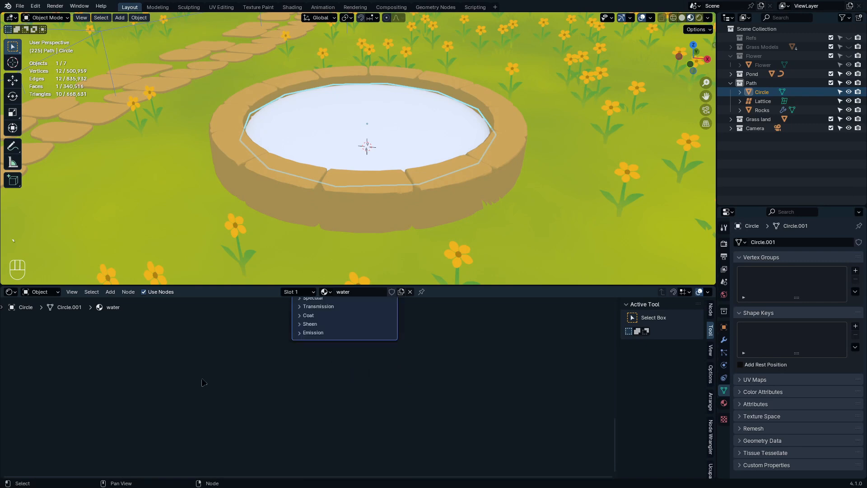
scroll(285, 371, "up", 4)
middle_click_drag(285, 371, 348, 400)
left_click_drag(226, 339, 329, 399)
key("x")
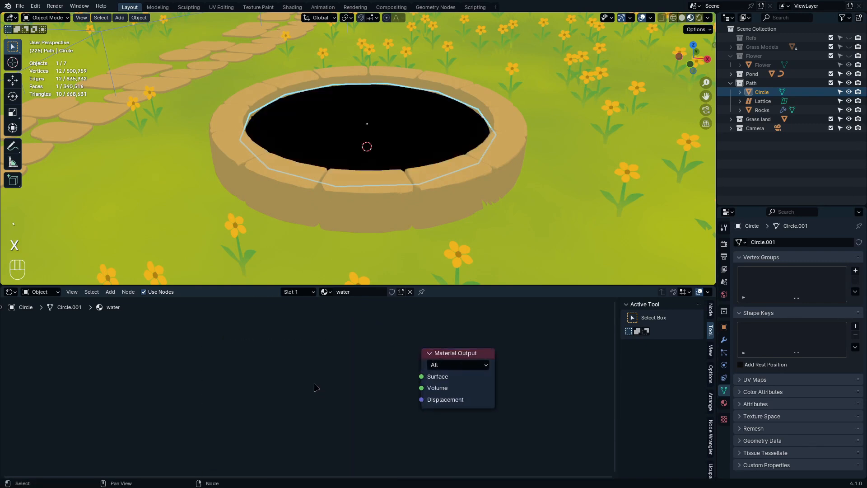
key("q")
left_click(315, 386)
left_click(298, 347)
left_click(324, 348, "ctrl+shift")
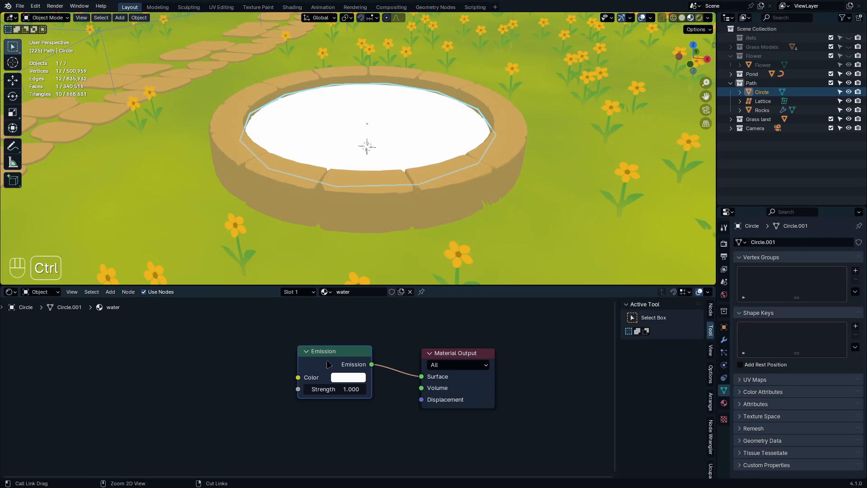
Step: Add texture mapping nodes to the water material, replace the empty image texture with Screenshot 2025-04-13 125212.png and connect its Color to the Emission Color
key("ctrl+t")
scroll(355, 420, "up", 5)
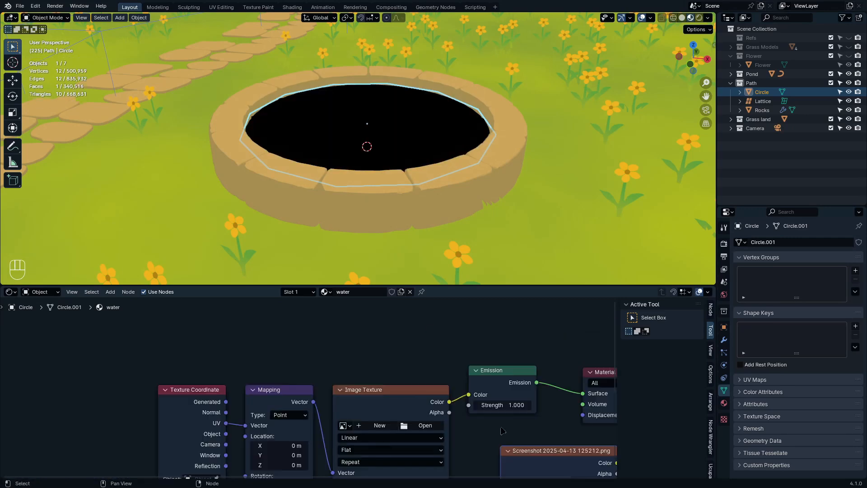
middle_click_drag(460, 414, 382, 356)
scroll(460, 398, "up", 6)
middle_click_drag(462, 400, 511, 428)
left_click_drag(514, 430, 227, 330)
left_click(420, 334)
key("ctrl+x")
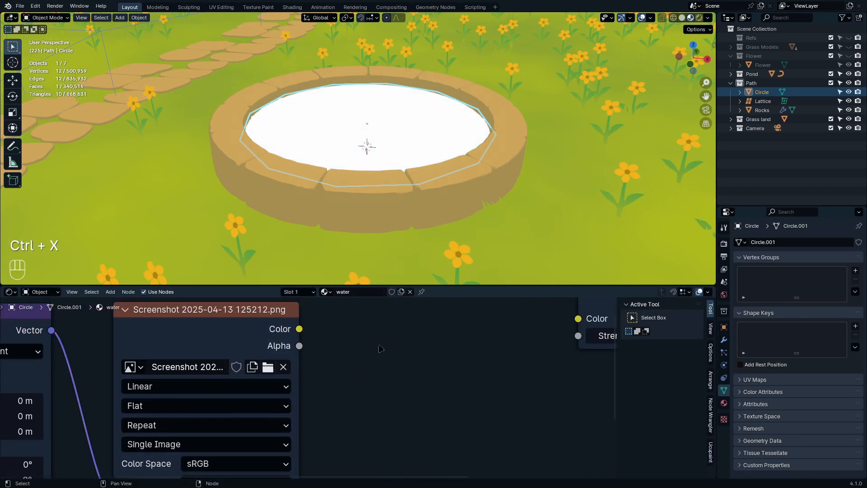
scroll(357, 366, "down", 2)
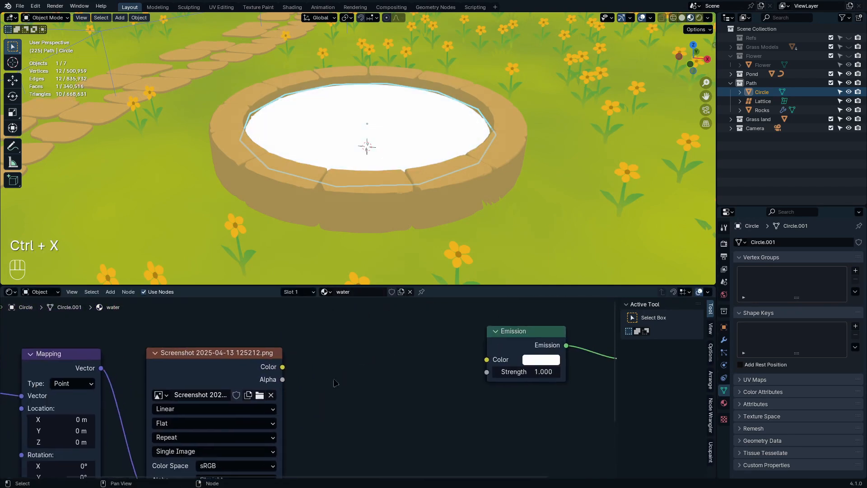
left_click_drag(284, 366, 487, 359)
Step: Unwrap the water circle's face with Project from View, using the camera view
middle_click_drag(455, 152, 461, 176)
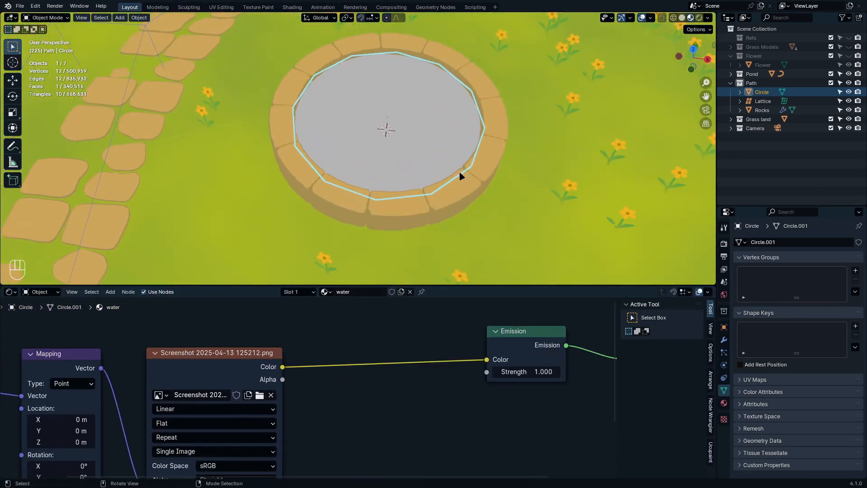
scroll(424, 167, "down", 3)
key("KP_0")
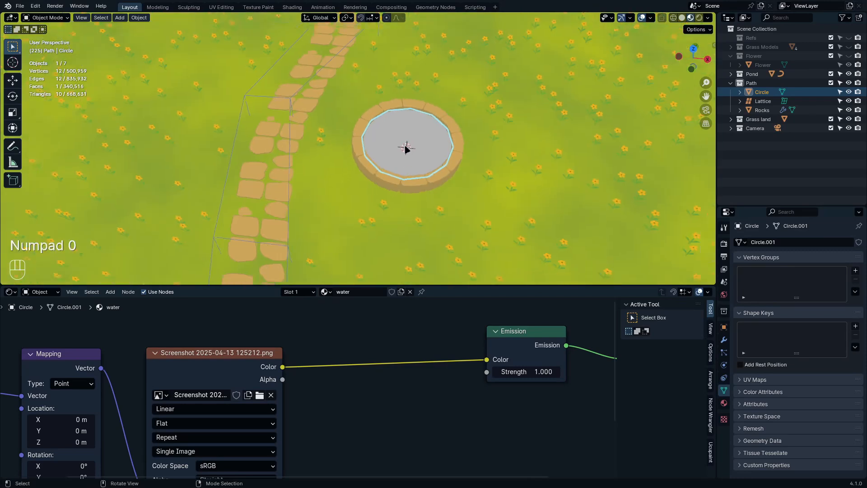
scroll(519, 152, "up", 3)
scroll(524, 150, "up", 3)
key("Tab")
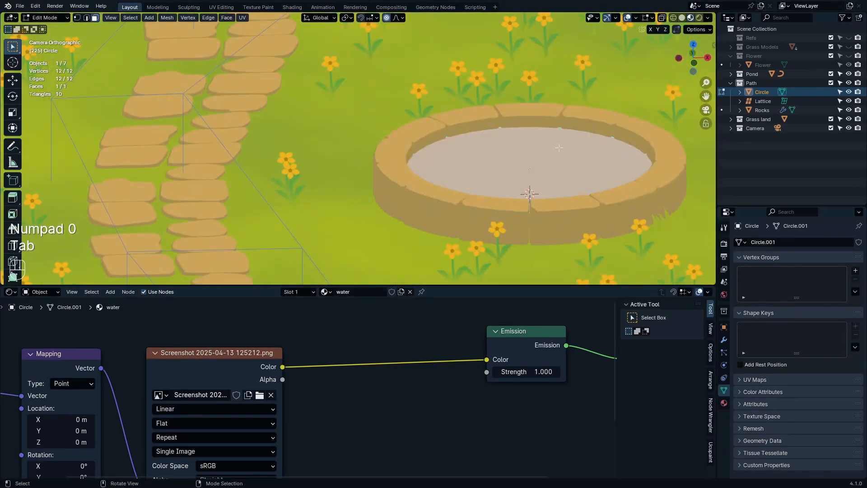
middle_click_drag(559, 148, 451, 136, "shift")
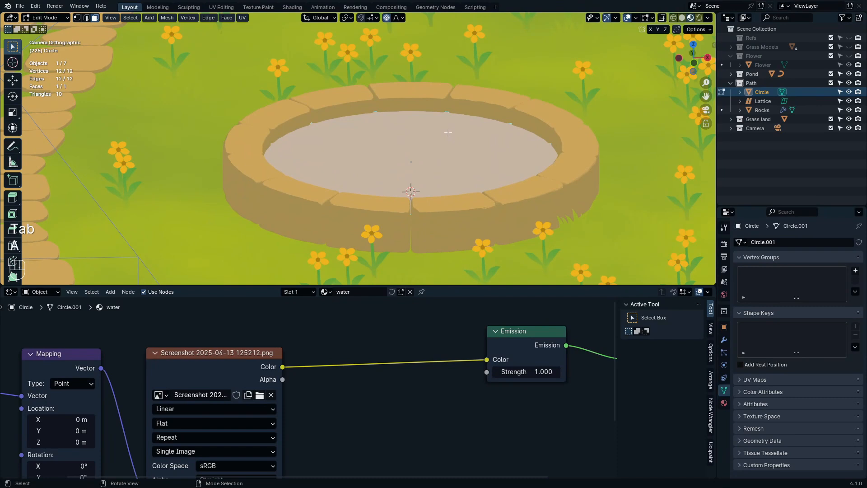
key("u")
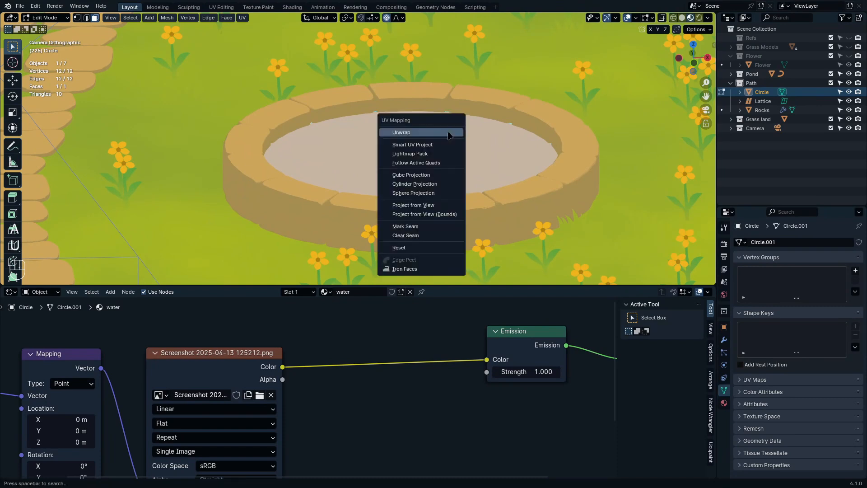
left_click(443, 204)
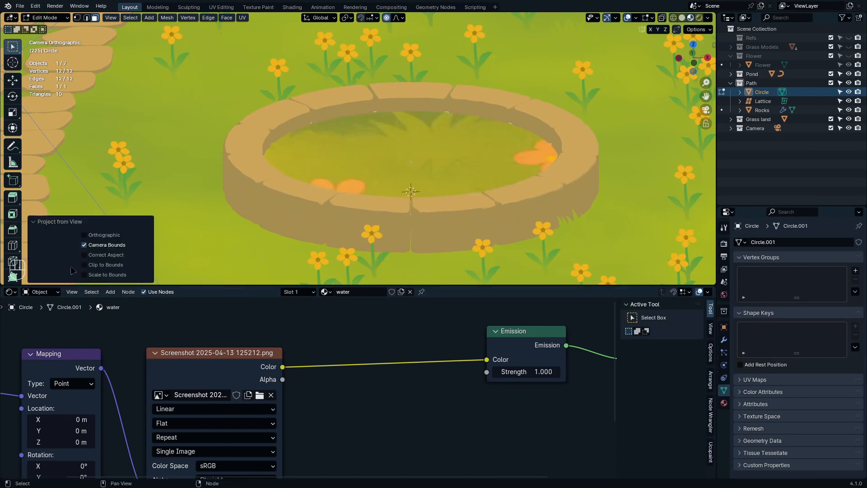
Step: Split the 3D viewport, turn the new area into a maximized UV Editor and zoom in on the pond in the reference image
left_click_drag(1, 282, 266, 281)
left_click(12, 18)
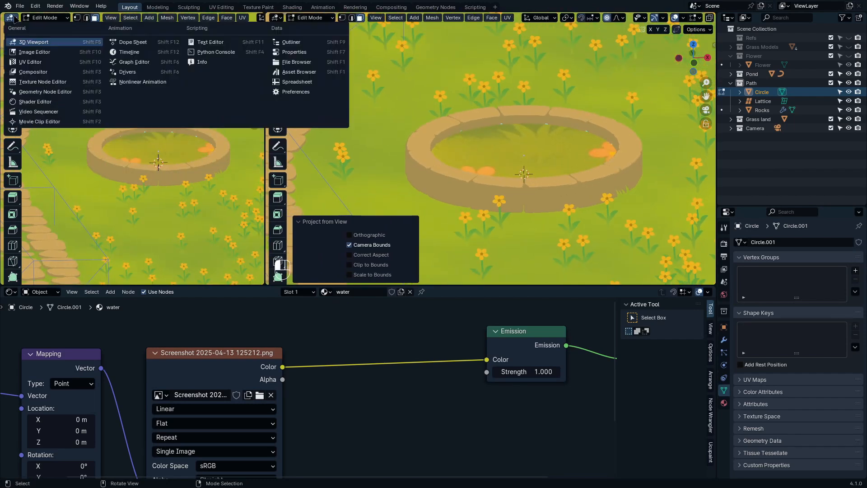
left_click(50, 63)
scroll(110, 143, "down", 4)
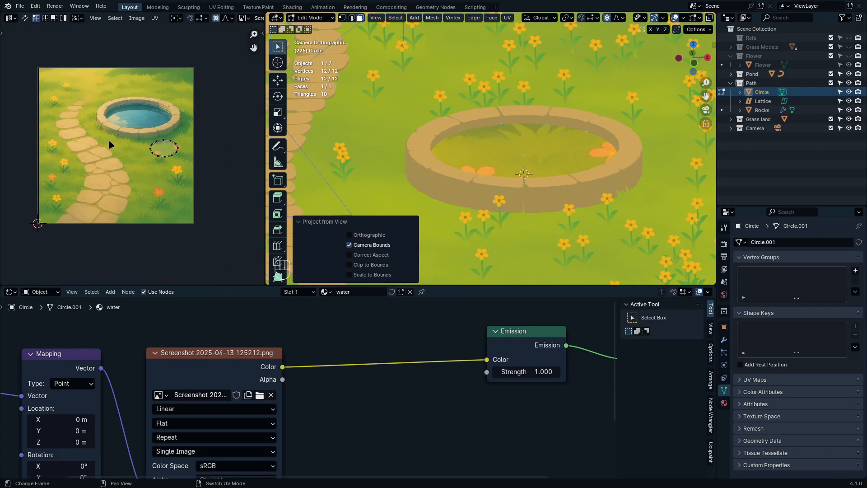
scroll(169, 144, "up", 3)
key("ctrl+space")
scroll(625, 277, "up", 4)
scroll(558, 257, "down", 2)
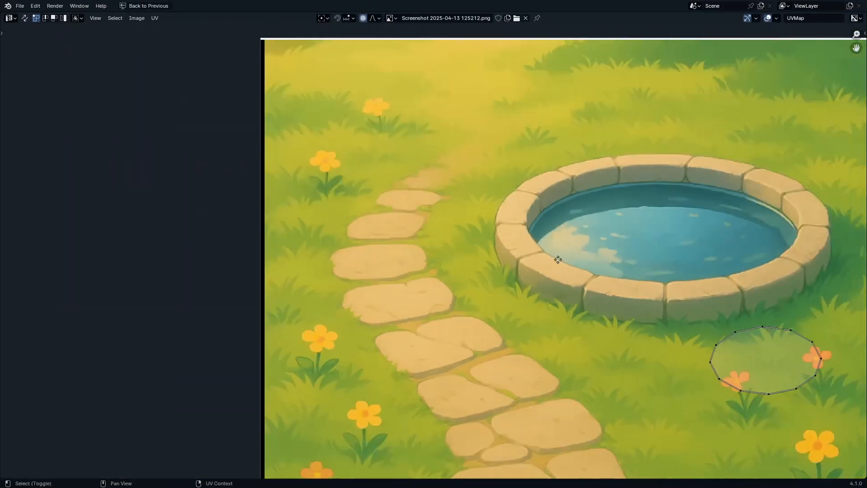
scroll(480, 293, "up", 4)
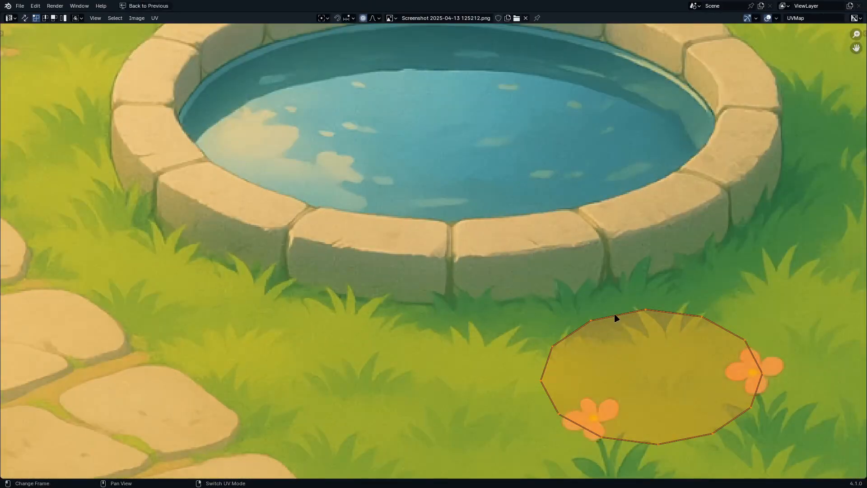
Step: Move the water's UV island onto the pond in the reference image, enlarge it and flatten it along Y
key("g")
left_click(371, 74)
middle_click_drag(500, 108, 509, 190, "shift")
key("s")
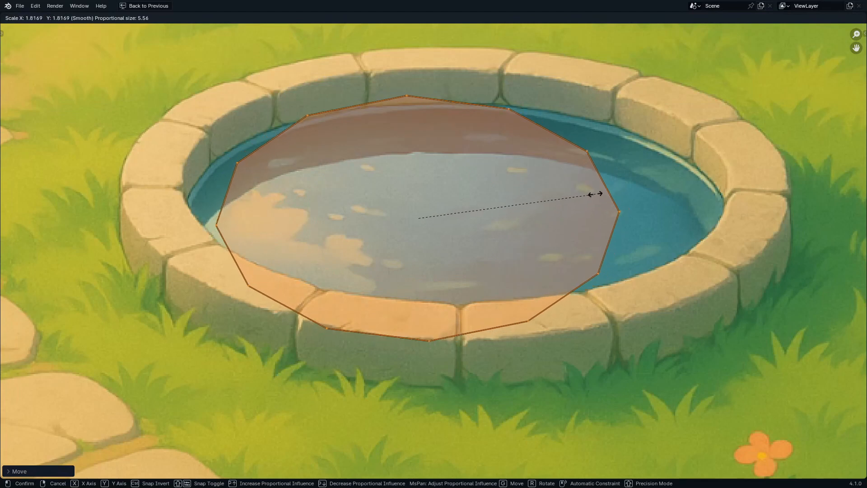
left_click(589, 190)
key("s")
key("y")
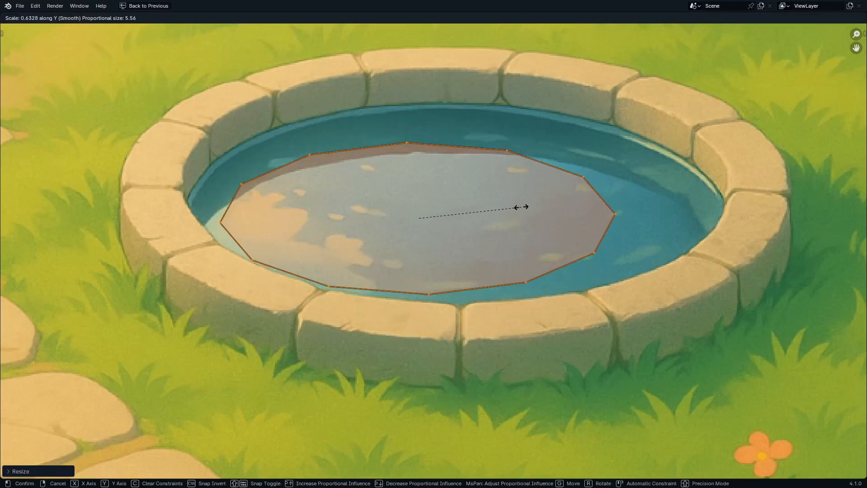
Step: Fine-tune the UV island's scale to fit the painted water's outline, then return to Object Mode and the split layout
key("s")
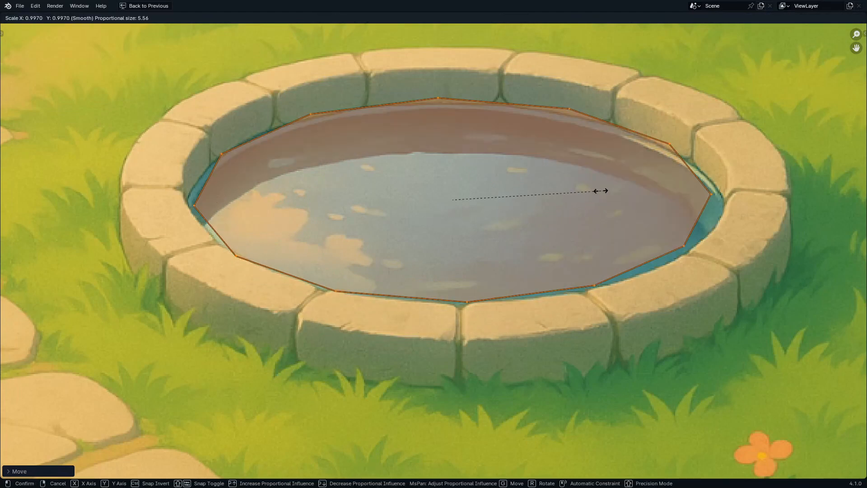
left_click(594, 192)
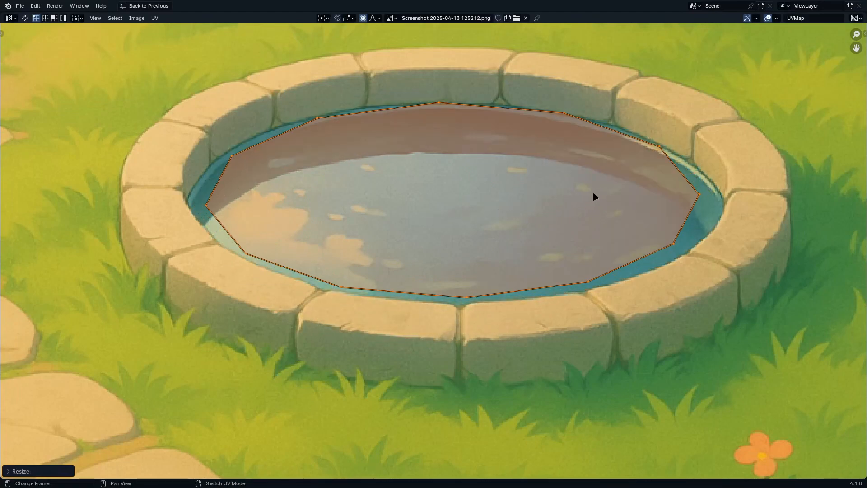
key("s")
left_click(599, 212)
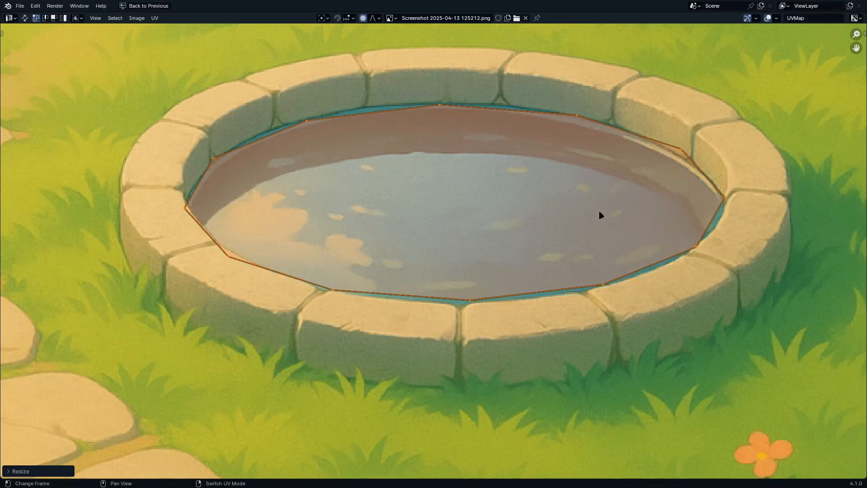
key("s")
left_click(596, 209)
key("Tab")
key("ctrl+space")
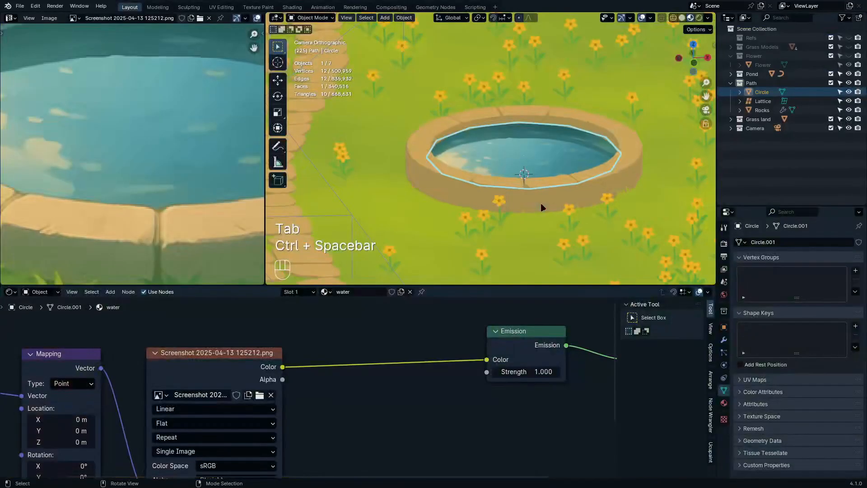
Step: Inspect the textured pond water up close, with its circle selected and the 3D viewport maximized
left_click(668, 229)
scroll(526, 182, "up", 4)
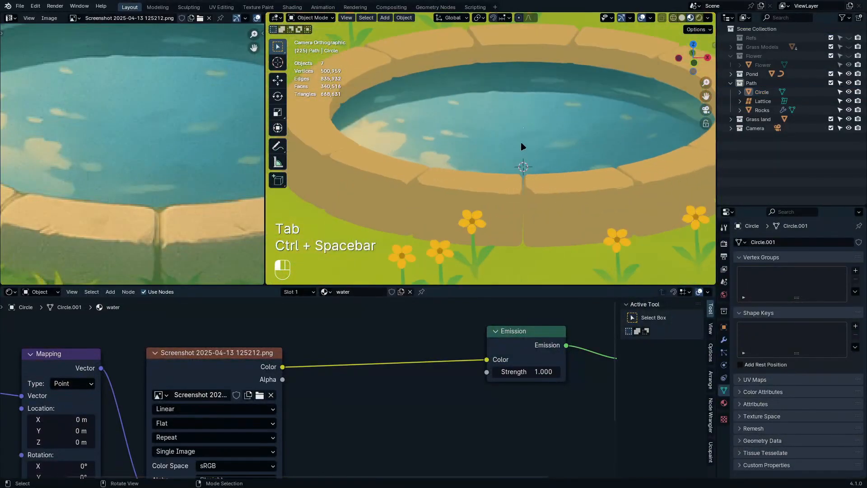
left_click(523, 147)
key("ctrl+space")
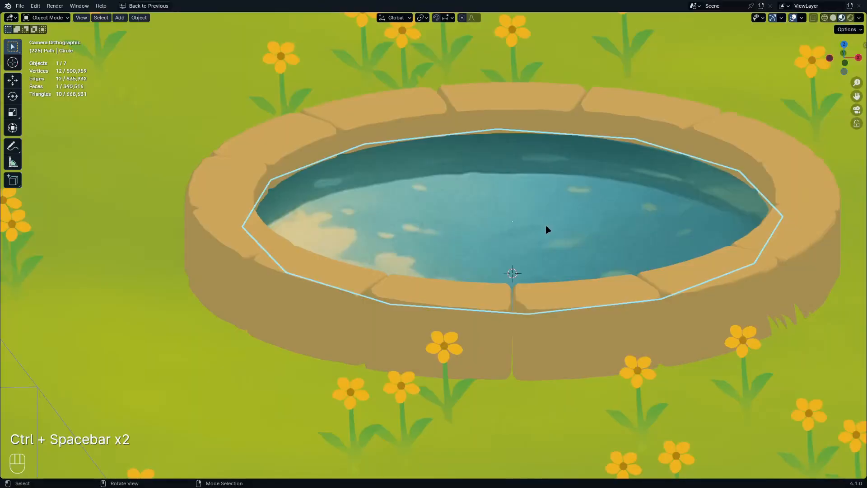
Step: Adjust the height of the pond's water surface by moving it along the Z axis
key("g")
key("z")
left_click(531, 197)
scroll(467, 191, "down", 1)
key("g")
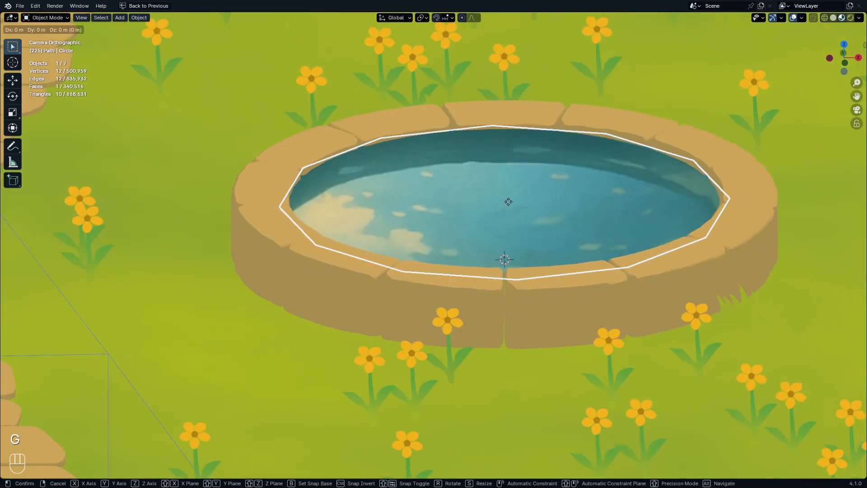
key("z")
left_click(507, 220)
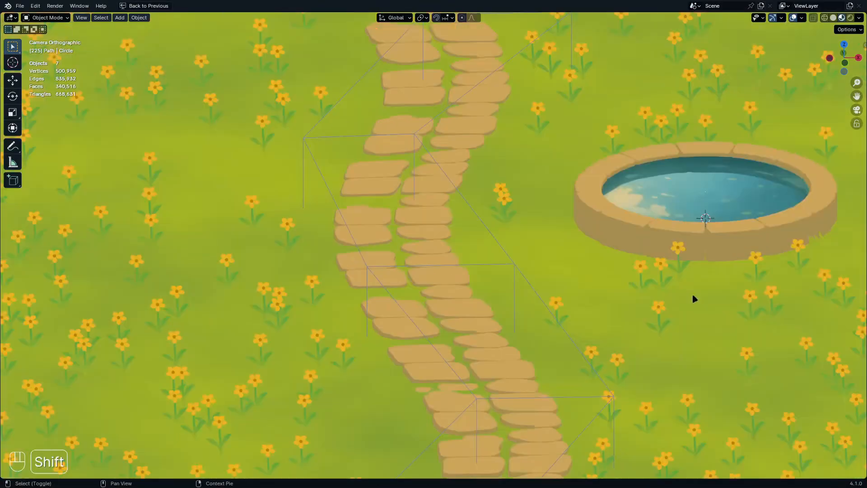
Step: Select the grass ground plane and show its node tree in a maximized Geometry Node Editor
middle_click_drag(742, 350, 565, 283, "shift")
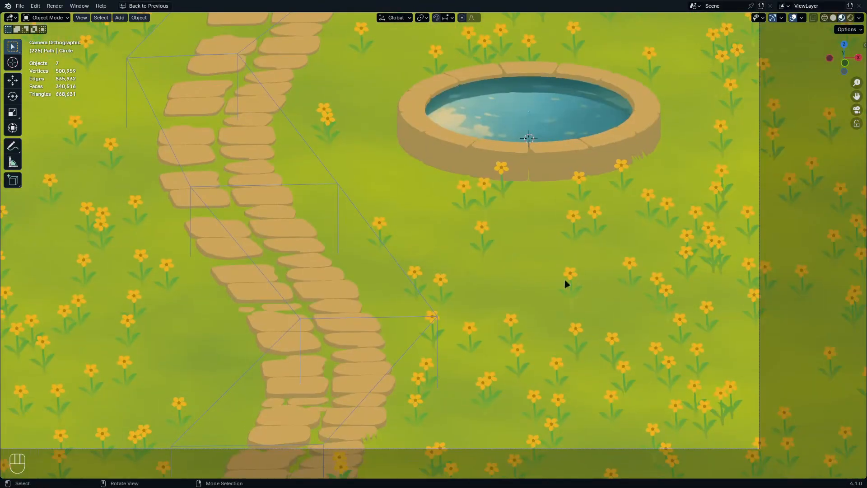
scroll(565, 282, "up", 4)
scroll(566, 287, "down", 2)
scroll(564, 262, "down", 4)
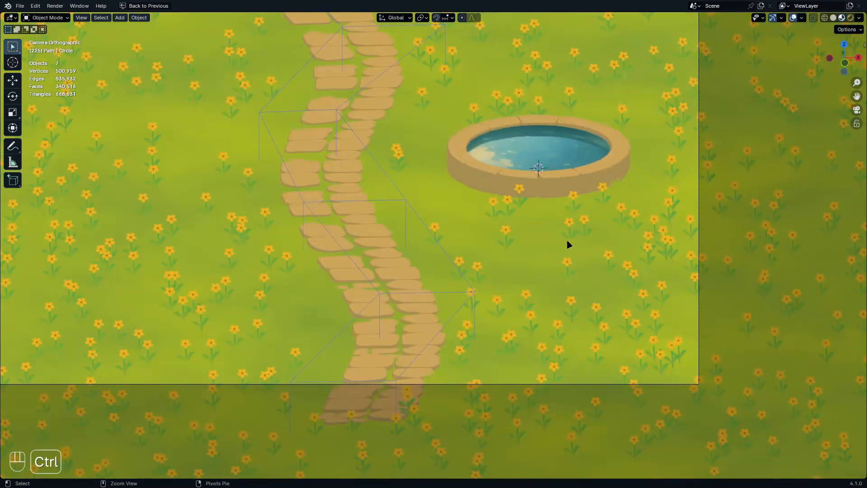
key("ctrl+space")
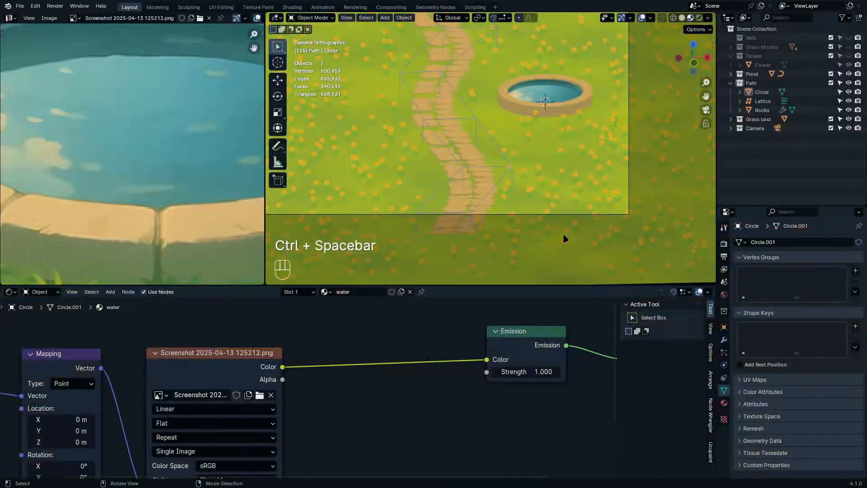
left_click(589, 176)
left_click(10, 293)
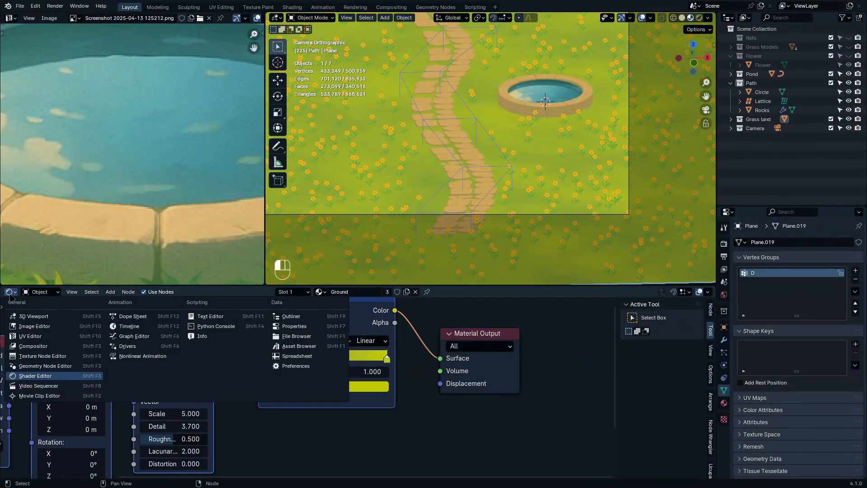
left_click(37, 366)
key("ctrl+space")
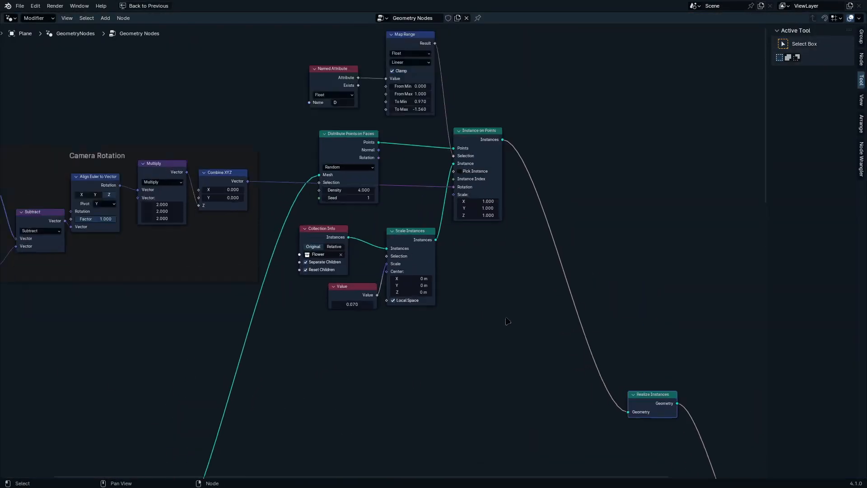
Step: Insert a Store Named Attribute node between Instance on Points and Realize Instances, with its domain set to Instance
scroll(521, 277, "up", 4)
scroll(517, 203, "up", 4)
key("shift+a")
left_click(562, 140)
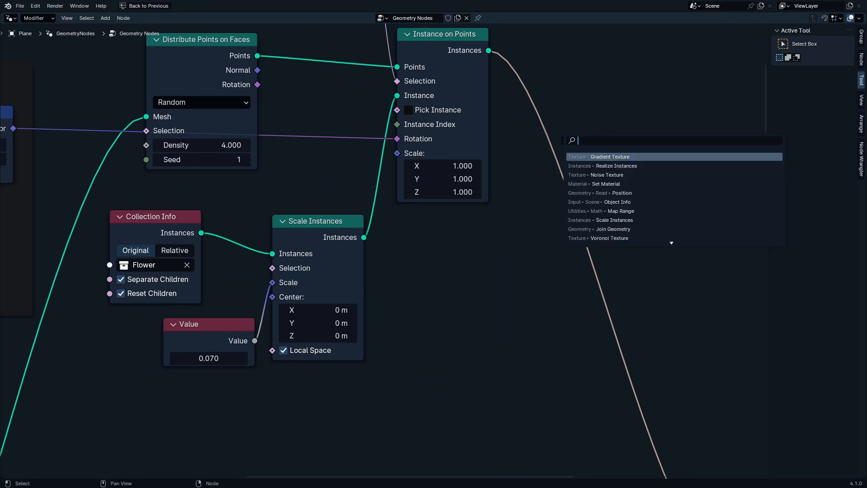
type("stor")
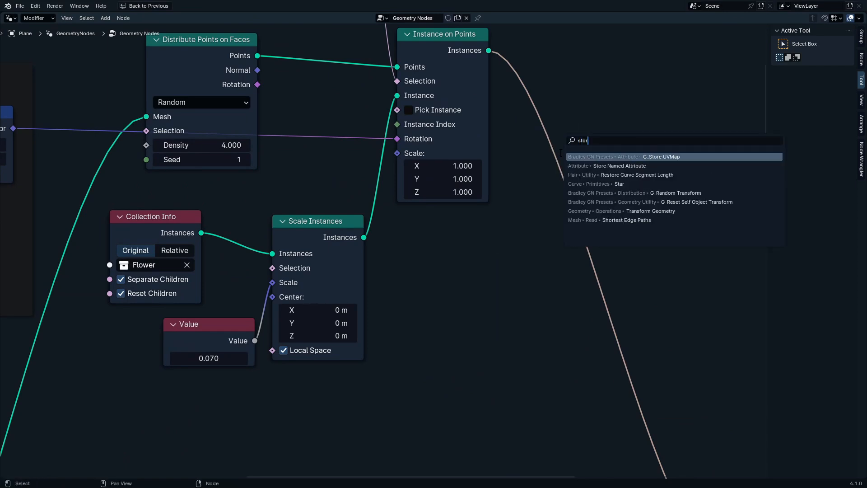
left_click(600, 165)
left_click(595, 173)
scroll(595, 173, "up", 2)
left_click(596, 171)
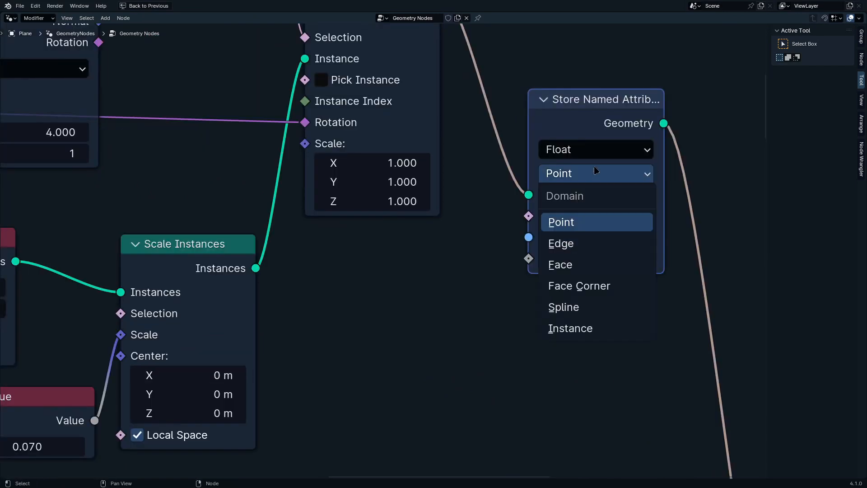
left_click(596, 329)
Step: Add a float Random Value node feeding the Value input of Store Named Attribute
middle_click_drag(547, 300, 587, 232)
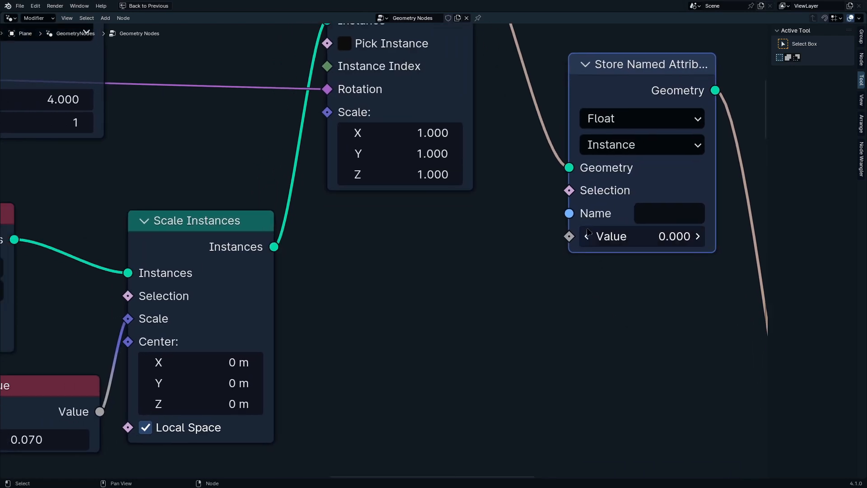
left_click_drag(569, 236, 463, 343)
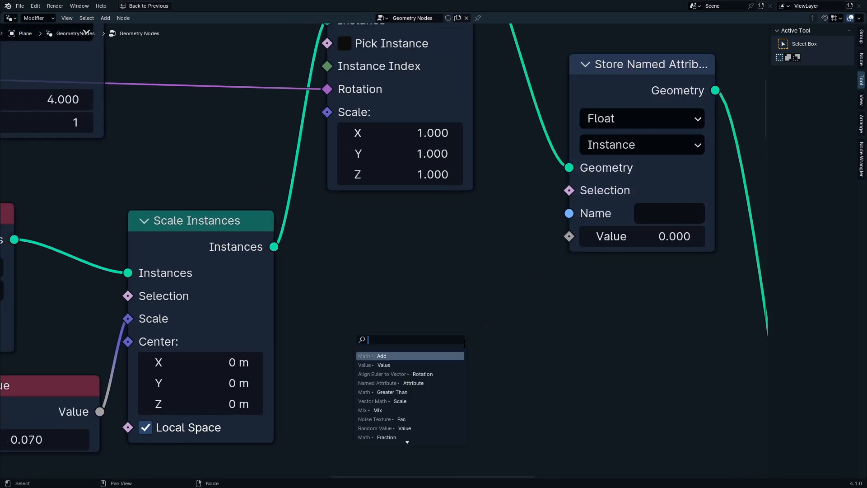
type("random")
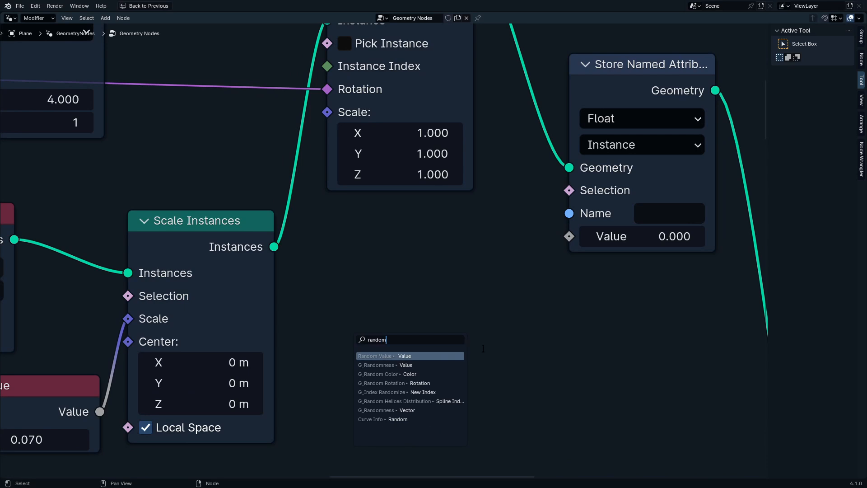
key("Return")
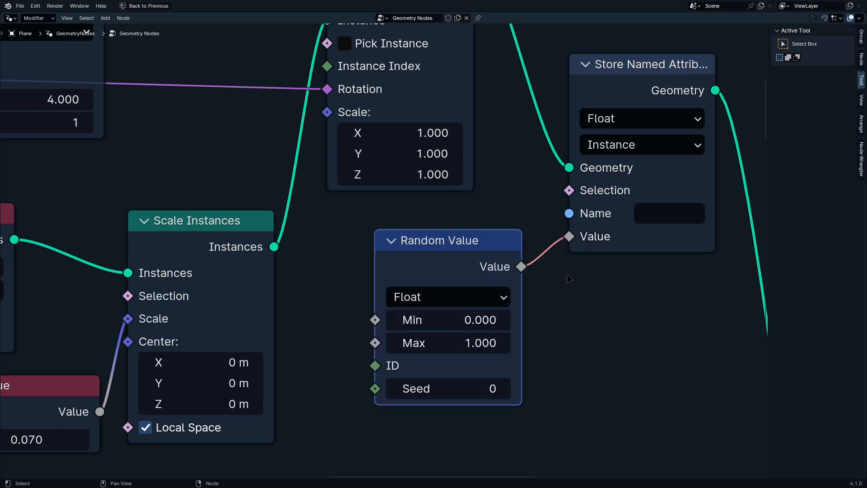
Step: Name the stored attribute RC
left_click(656, 219)
type("R")
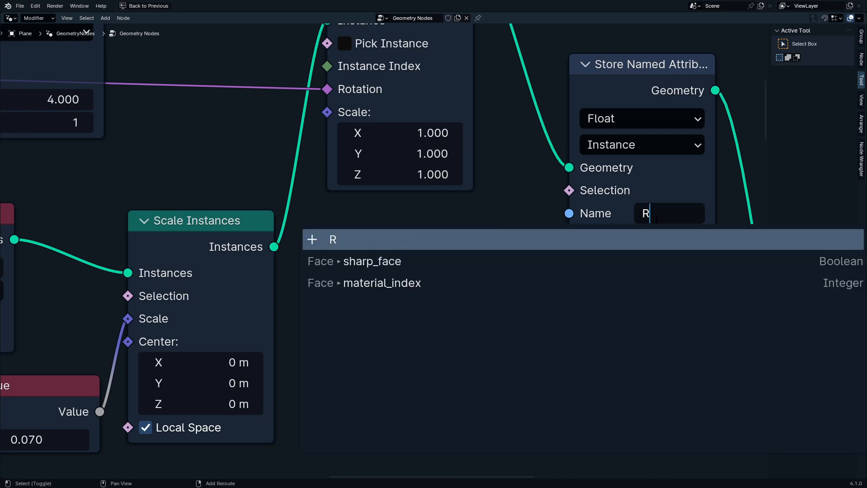
type("C")
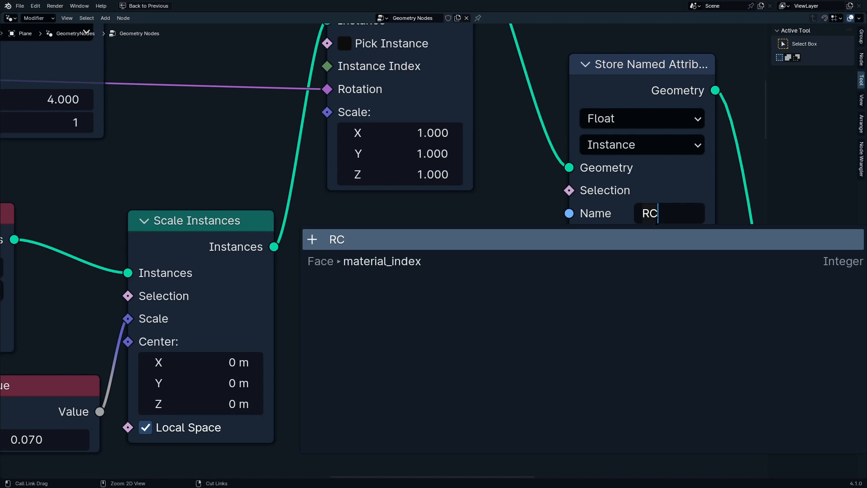
scroll(591, 266, "down", 2)
key("Return")
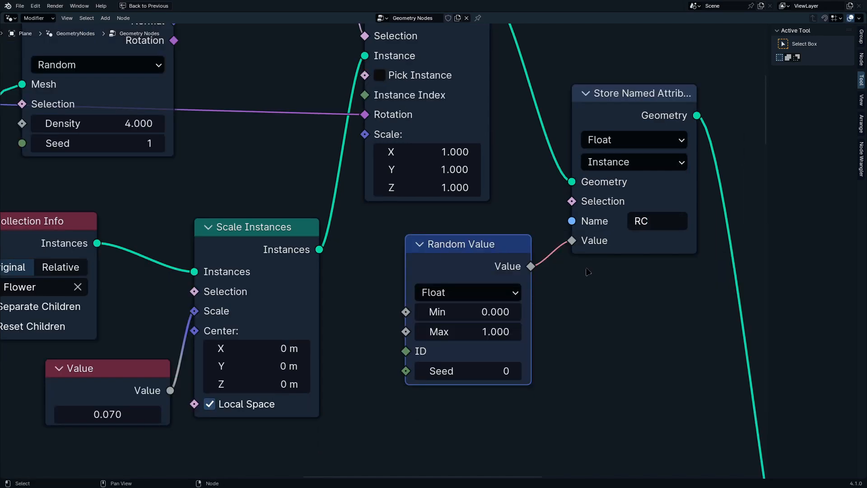
Step: Restore the full layout and show the Flower object's Leaves material from slot 2 in the Shader Editor
middle_click_drag(588, 272, 515, 228)
key("ctrl+space")
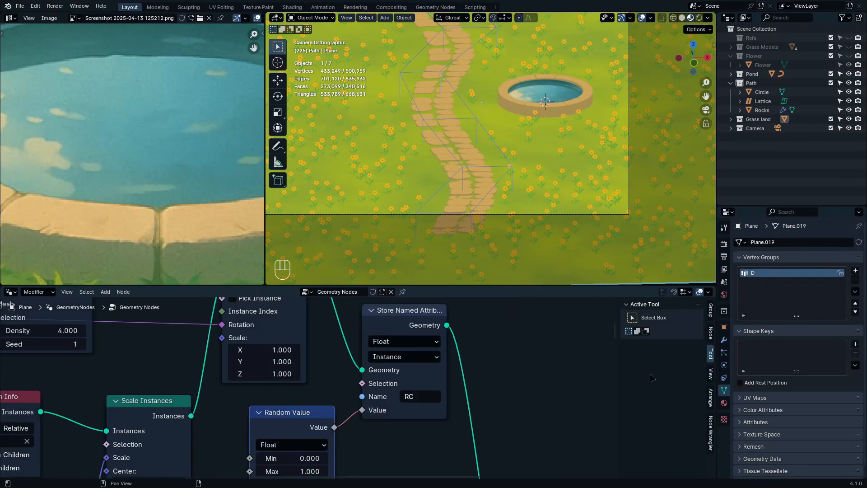
left_click(10, 293)
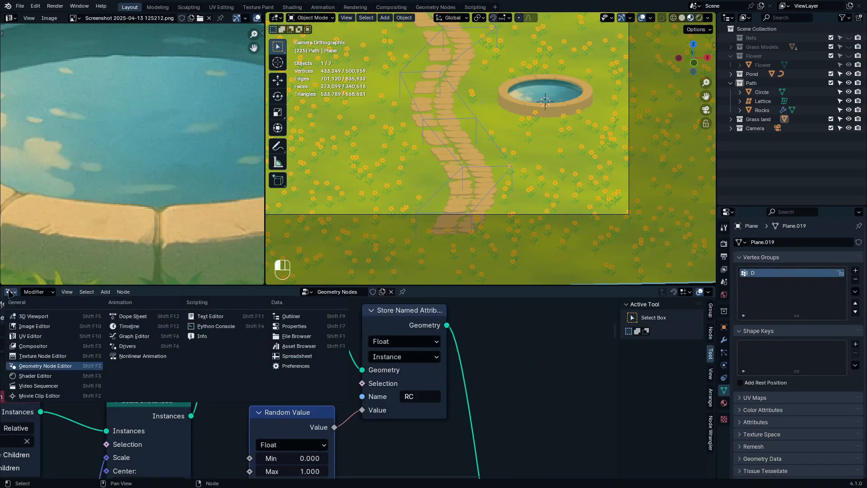
left_click(35, 376)
left_click(763, 64)
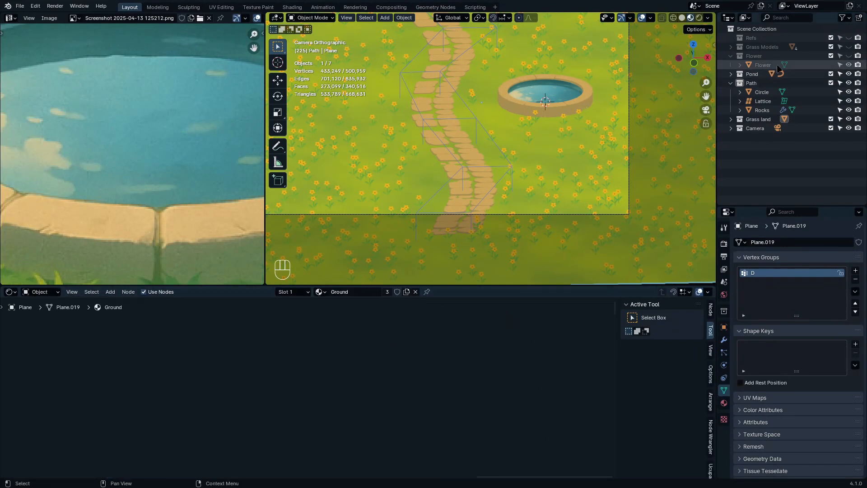
left_click(295, 291)
left_click(293, 321)
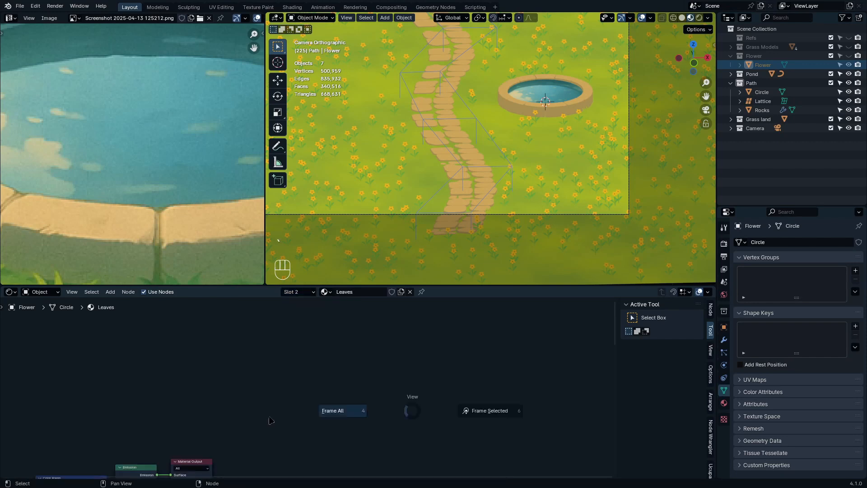
Step: Set the name of the Attribute node driving the Color Ramp to RC
scroll(349, 434, "up", 3)
left_click(335, 433)
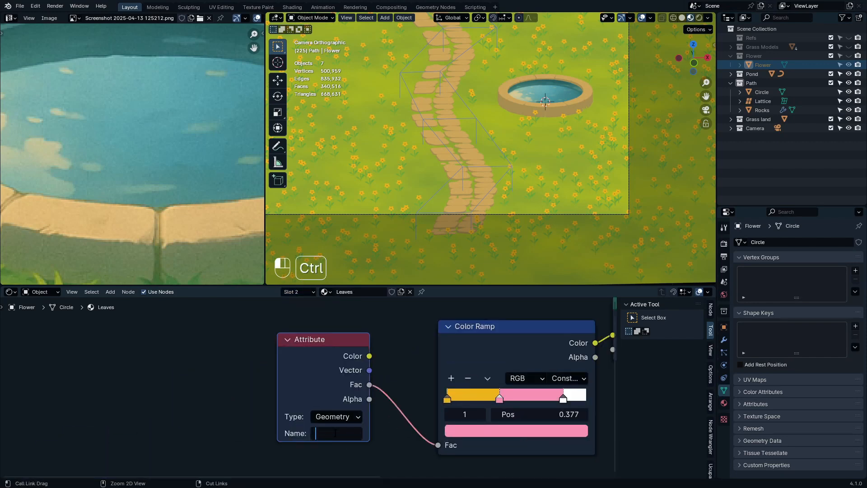
key("Return")
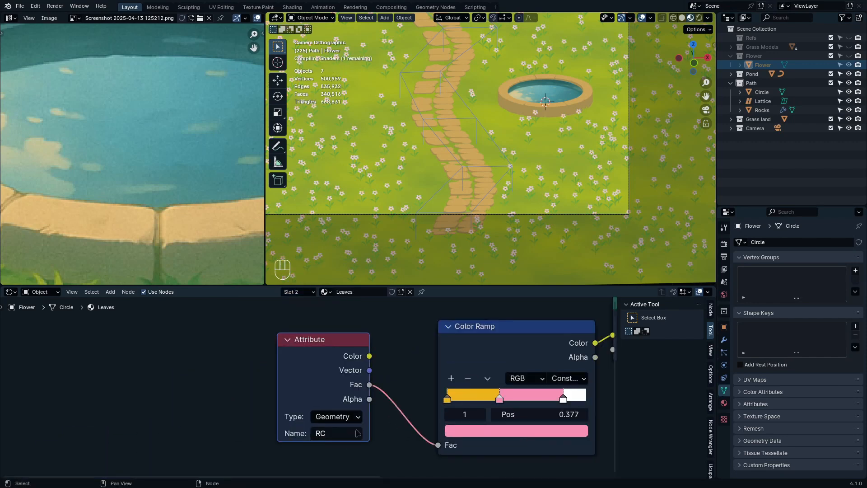
Step: Examine the flower color variation across the meadow, beside the stone path and around the pond in a maximized viewport
scroll(564, 199, "up", 5)
key("ctrl+space")
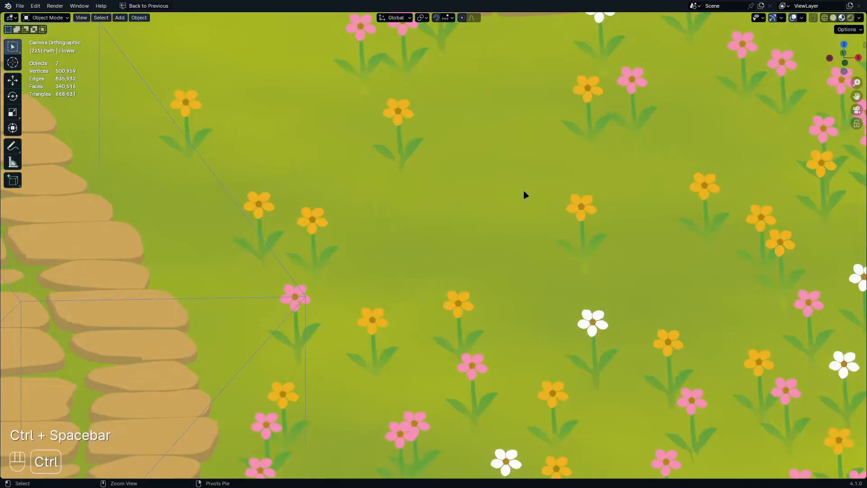
scroll(522, 190, "down", 8)
middle_click_drag(479, 210, 574, 257, "shift")
middle_click_drag(322, 239, 492, 275, "shift")
scroll(341, 248, "up", 4)
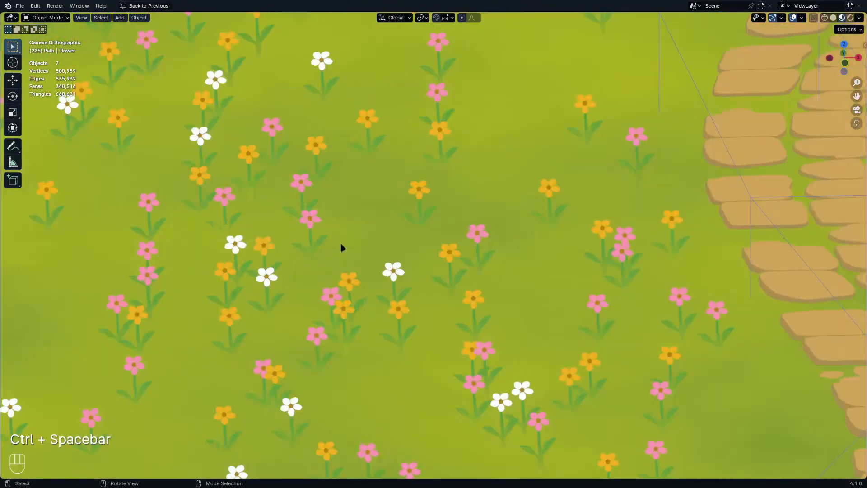
scroll(461, 268, "up", 1)
scroll(462, 264, "down", 3)
middle_click_drag(698, 275, 423, 247, "shift")
middle_click_drag(646, 259, 335, 256, "shift")
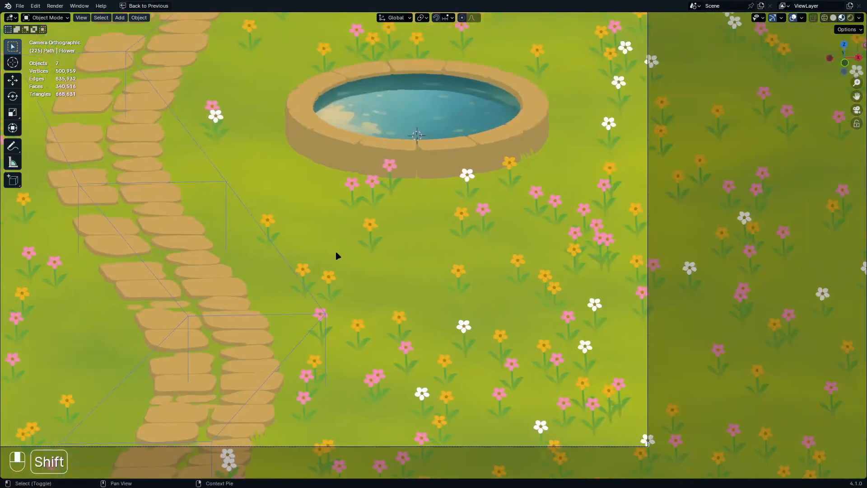
scroll(425, 180, "up", 3)
scroll(408, 191, "up", 1)
middle_click_drag(118, 140, 385, 215, "shift")
middle_click_drag(275, 181, 380, 212, "shift")
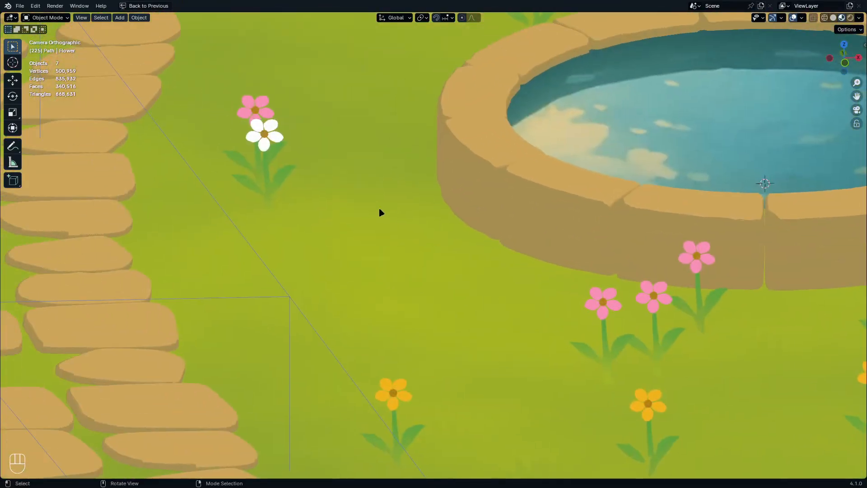
Step: Try an Emission strength of about 4.79 on the flower's Leaves material
key("ctrl+space")
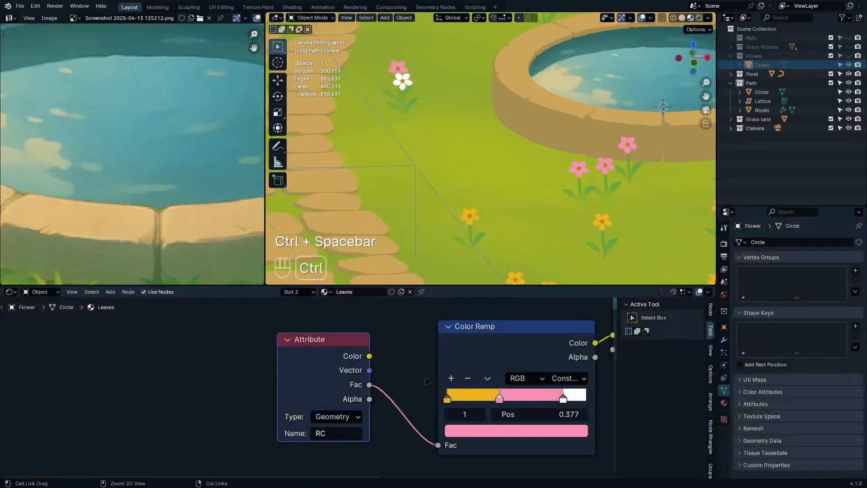
scroll(330, 454, "up", 4)
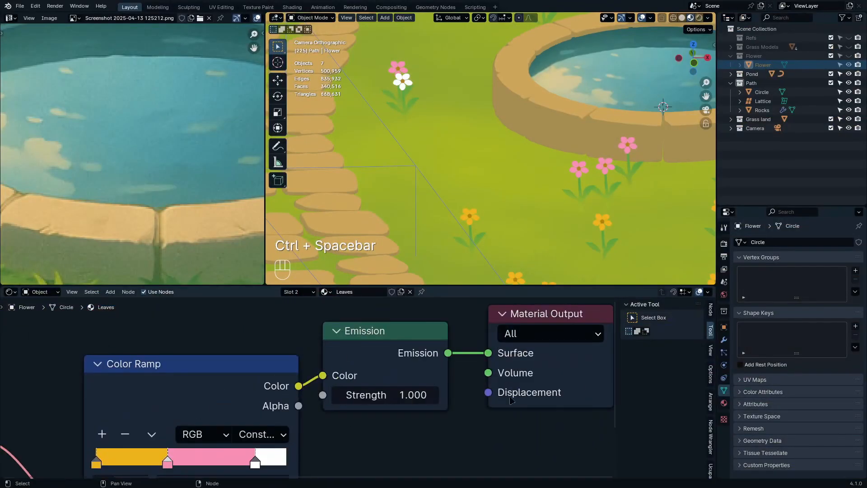
left_click_drag(384, 395, 411, 395, "shift")
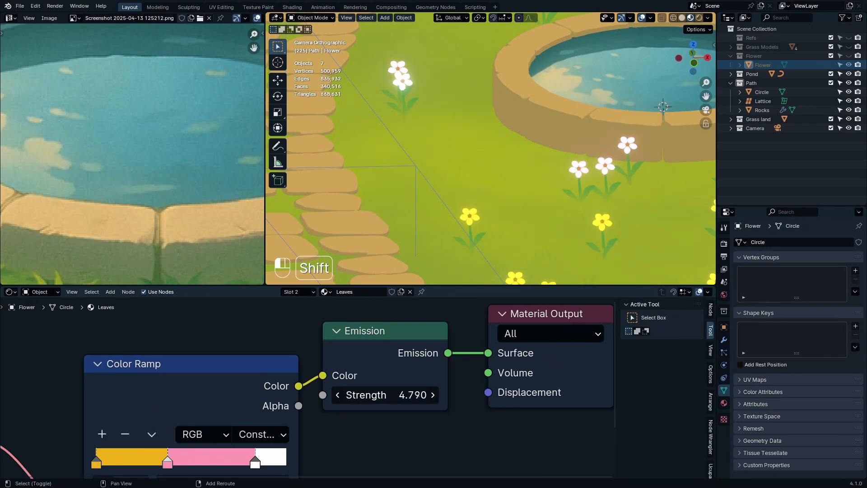
Step: Inspect the flower colors and stems up close, as well as their spread over the whole meadow
key("ctrl+space")
scroll(387, 237, "up", 8)
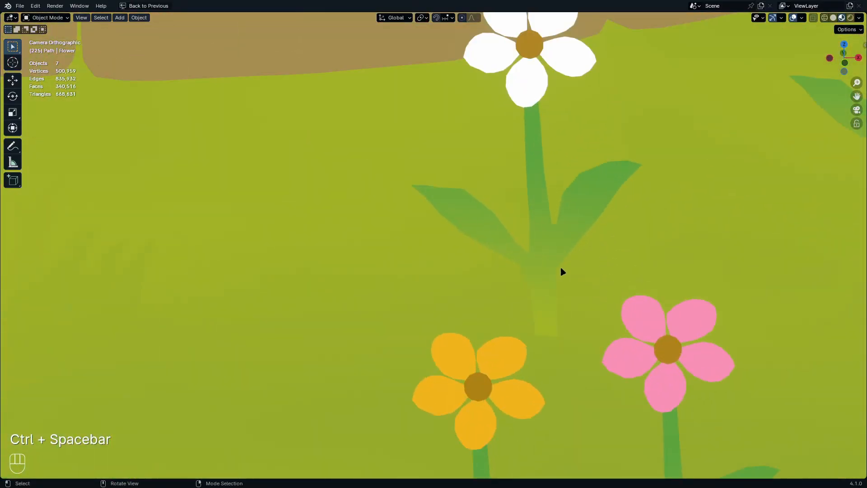
scroll(562, 271, "down", 6)
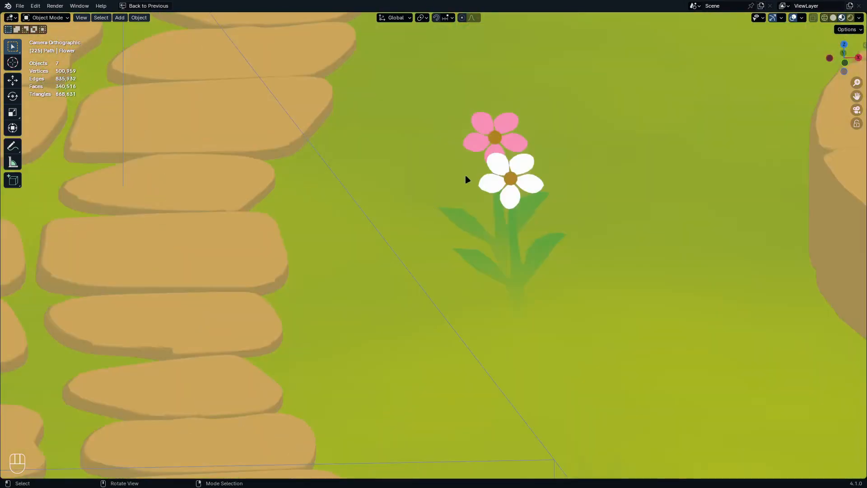
scroll(467, 178, "down", 5)
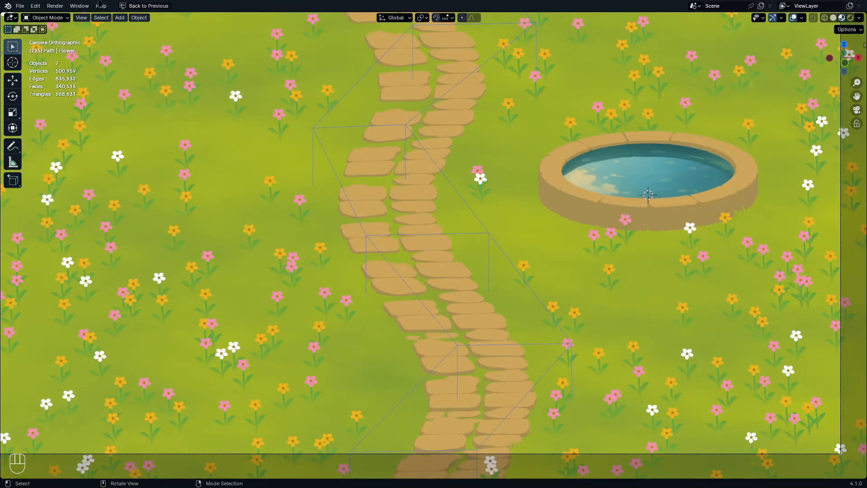
scroll(298, 231, "down", 2)
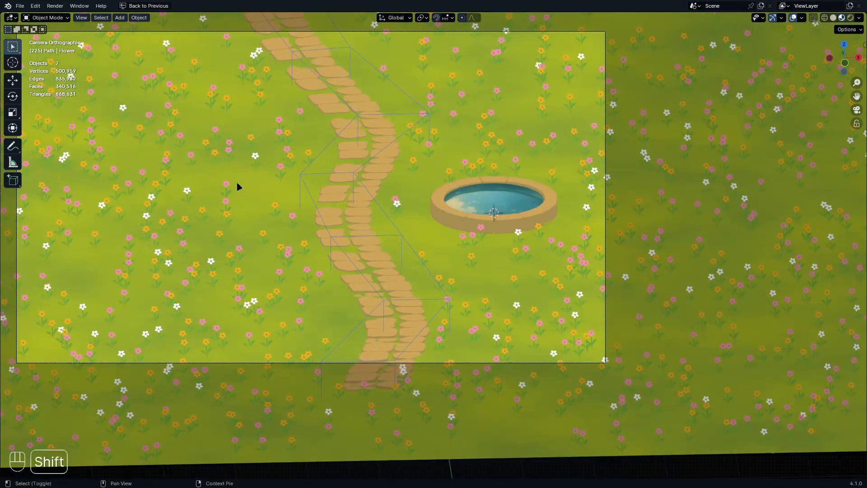
middle_click_drag(238, 187, 397, 223, "shift")
scroll(400, 223, "up", 3)
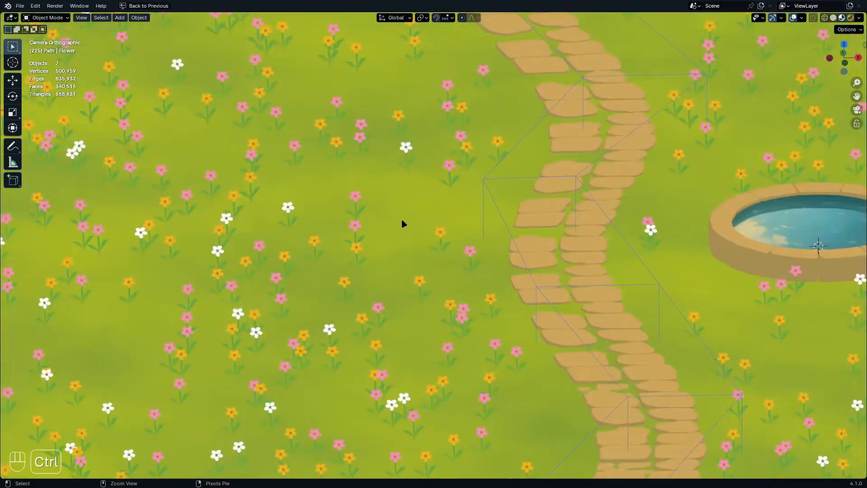
Step: Select the meadow's ground plane and view the scene in solid shading from a low perspective outside the camera
key("ctrl+space")
left_click(430, 176)
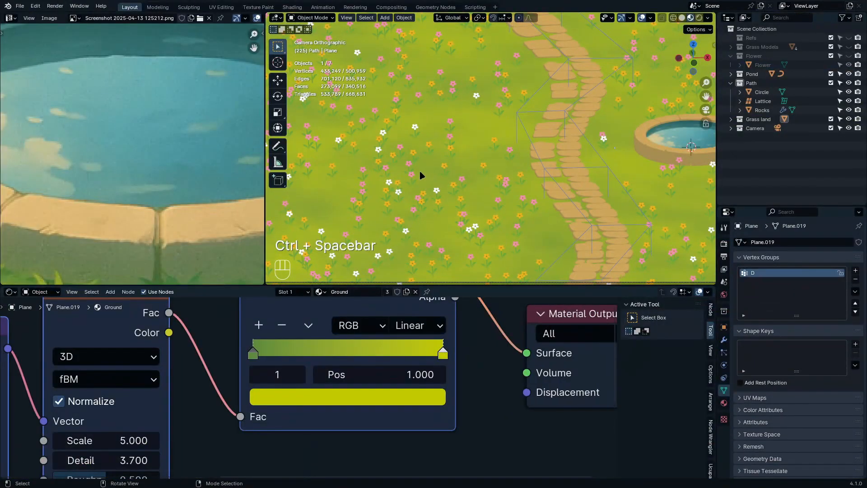
key("z")
left_click(646, 180)
middle_click_drag(542, 181, 500, 183)
scroll(500, 183, "up", 10)
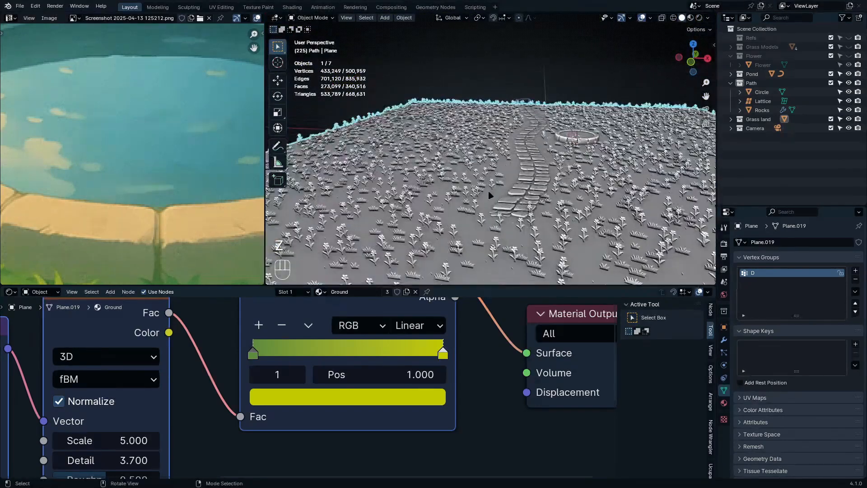
Step: Merge the reference image area into the 3D viewport and open the ground plane's geometry nodes in an enlarged node editor
right_click(262, 180)
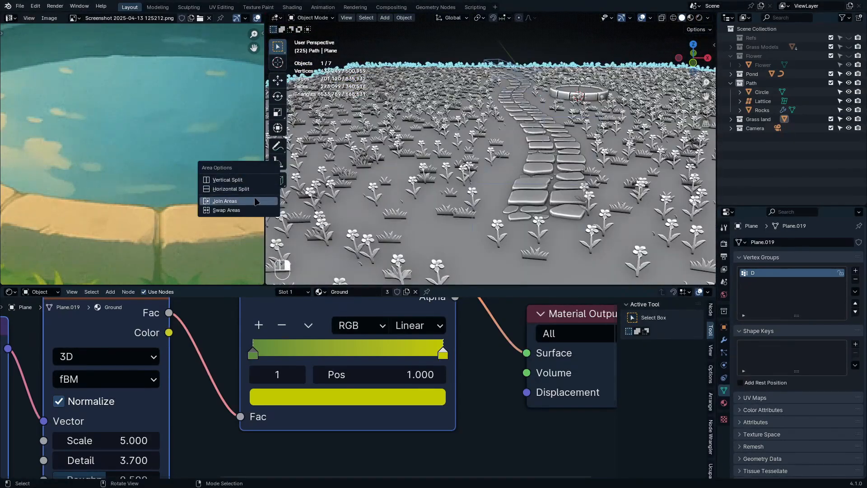
left_click(224, 201)
left_click(9, 292)
left_click(34, 363)
key("ctrl+space")
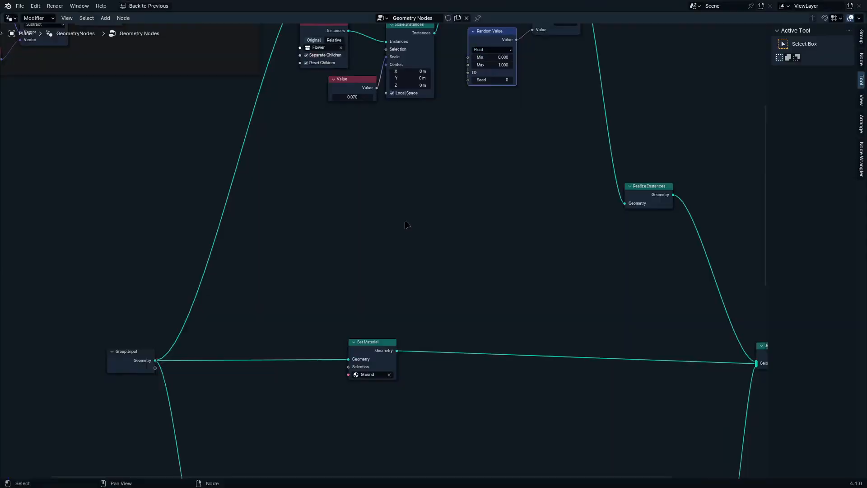
Step: Insert a Set Position node between Store Named Attribute and Realize Instances, moving Realize Instances aside to make room
middle_click_drag(551, 139, 372, 337)
left_click_drag(460, 389, 538, 388)
scroll(473, 355, "up", 4)
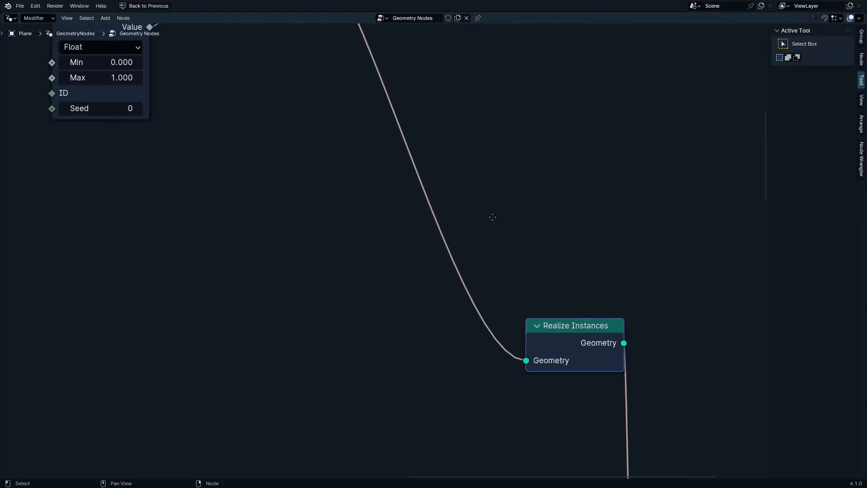
left_click(466, 126)
key("shift+a")
left_click(465, 122)
type("set p")
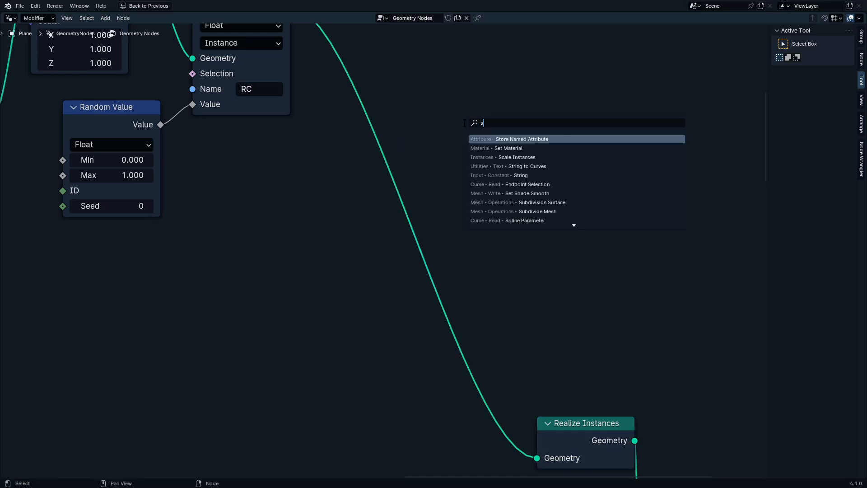
key("Return")
left_click(384, 149)
Step: Add a Noise Texture and connect its Fac output to the Set Position node's Offset
middle_click_drag(395, 224, 638, 155)
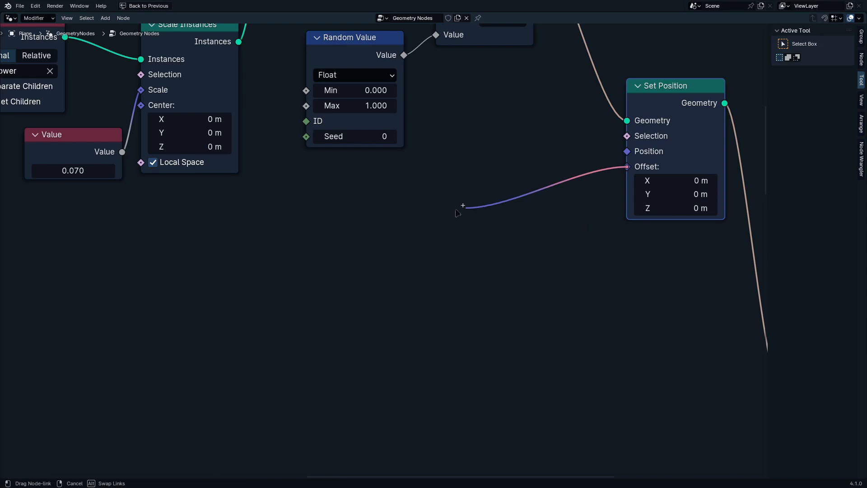
left_click_drag(458, 212, 456, 213)
type("noi")
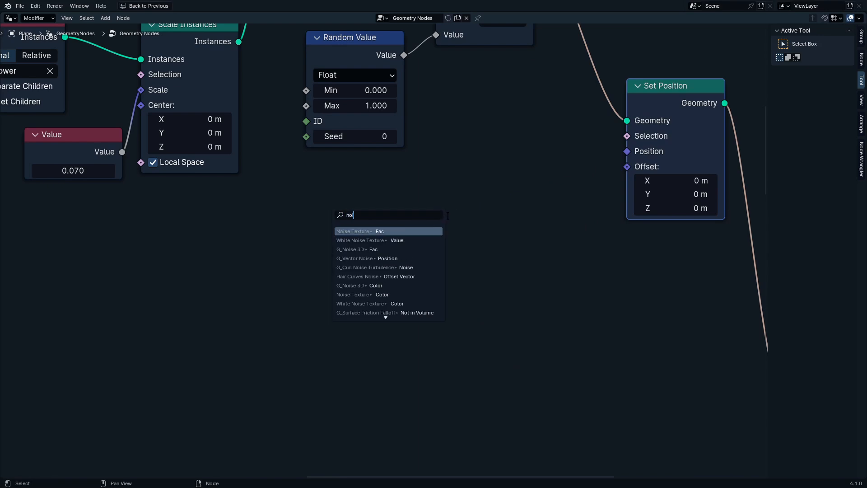
key("Return")
left_click(411, 247)
Step: Add a math Subtract node of 0.5 between the Noise Texture's Fac output and the Set Position Offset
middle_click_drag(437, 237, 468, 287)
scroll(545, 219, "down", 2)
left_click_drag(438, 282, 489, 284)
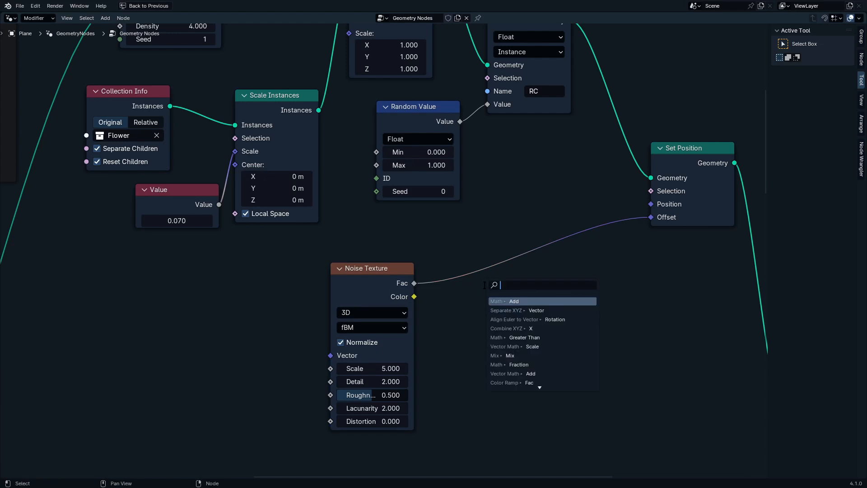
type("subtract")
key("Return")
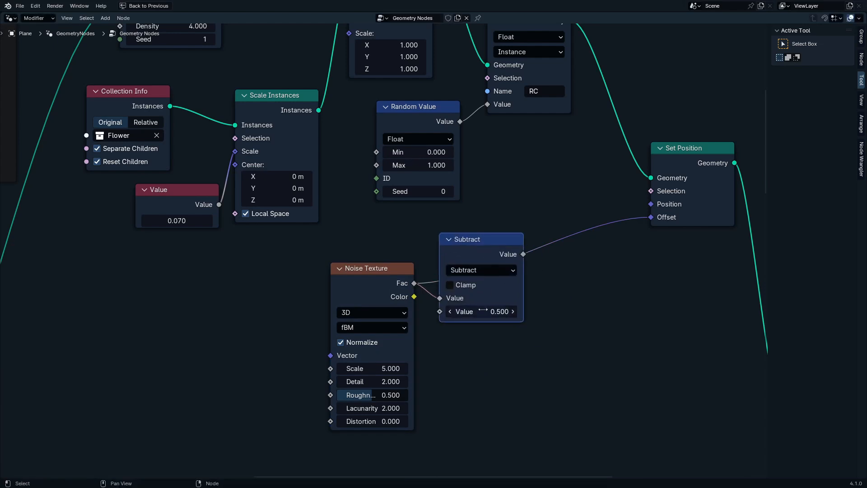
Step: Add a vector math Subtract node fed by the Noise Texture's Color output and subtract 0.5 on all three axes
left_click_drag(415, 298, 464, 353)
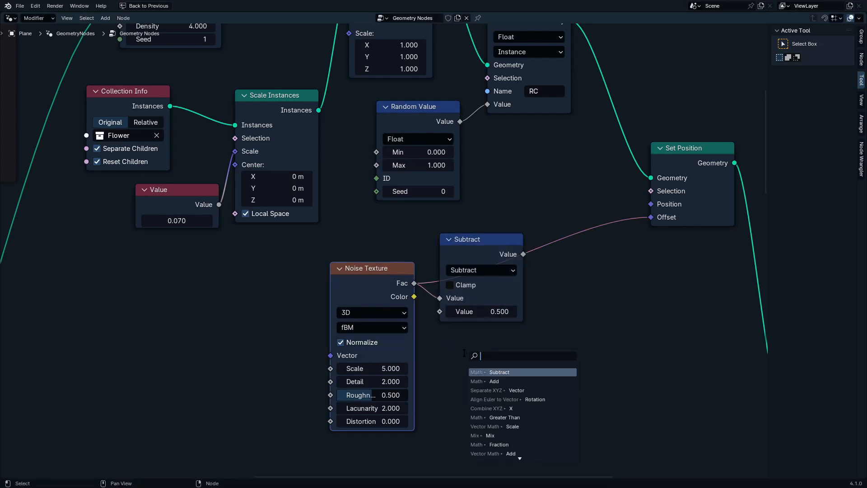
type("subt")
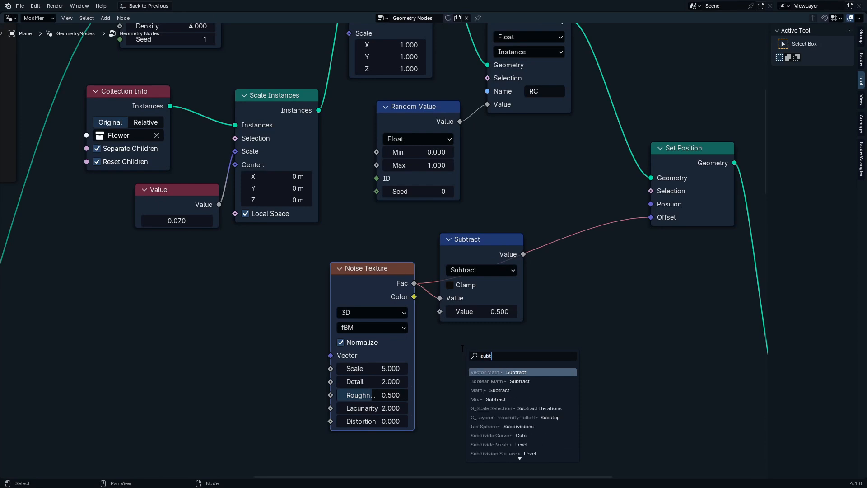
left_click(491, 391)
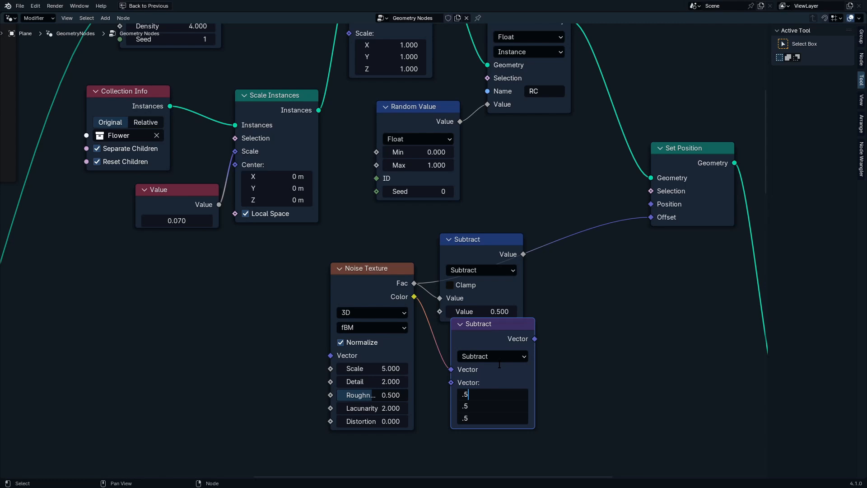
left_click_drag(501, 324, 504, 344)
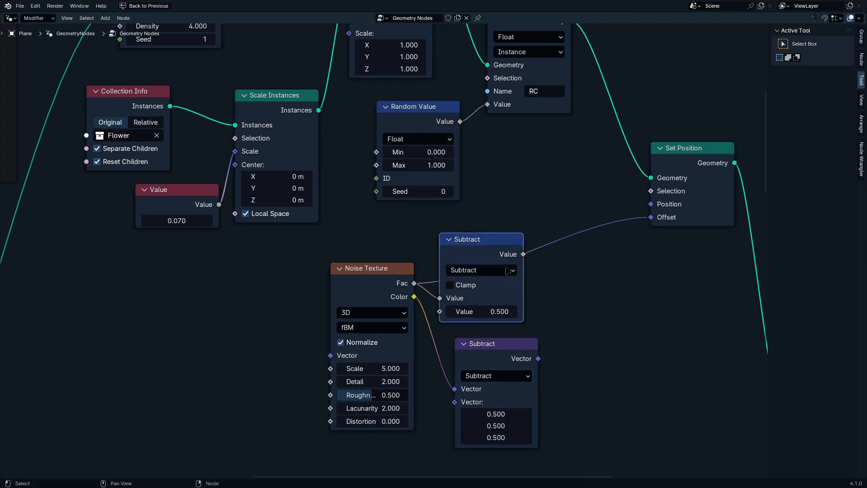
Step: Remove the scalar Subtract node and connect the vector Subtract output to the Set Position Offset
key("ctrl+x")
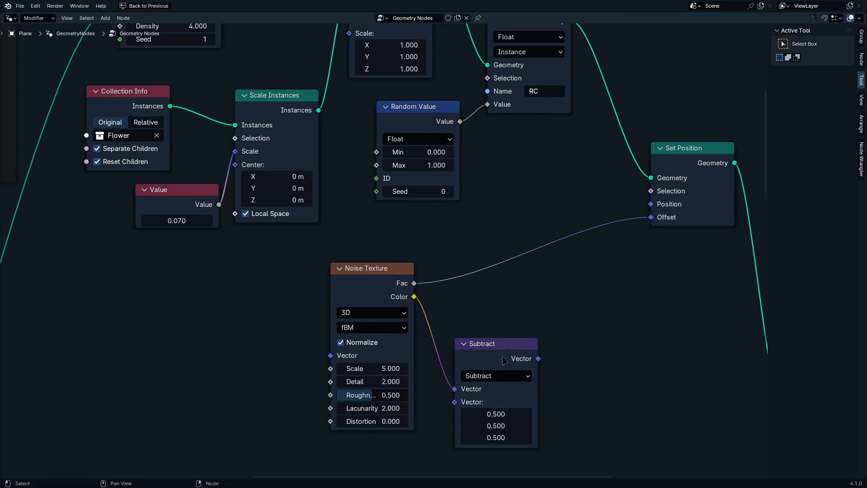
middle_click_drag(503, 359, 482, 349)
left_click_drag(482, 348, 495, 286)
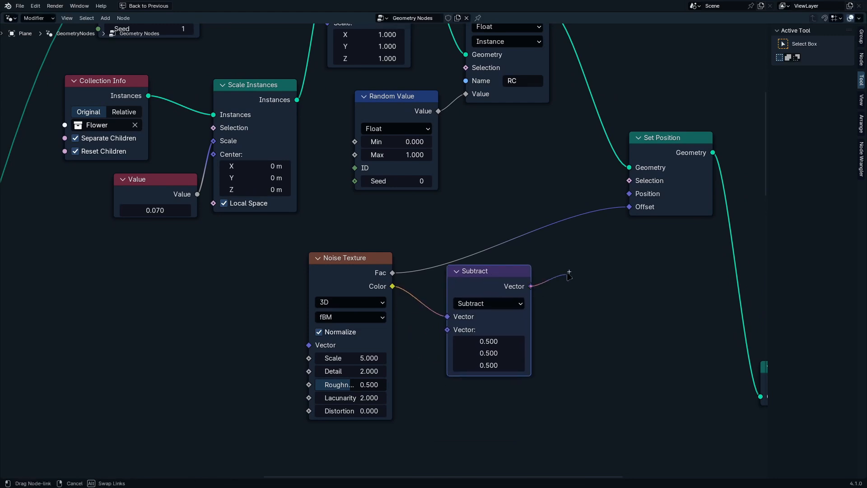
key("ctrl+space")
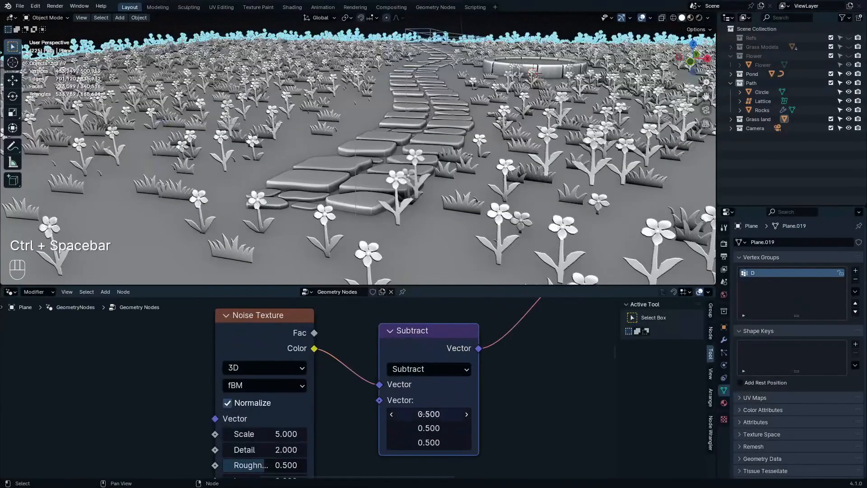
Step: Duplicate the vector Subtract into the link to Set Position, change the copy's operation to Scale and set it to 1.64
middle_click_drag(434, 400, 417, 406)
key("shift+d")
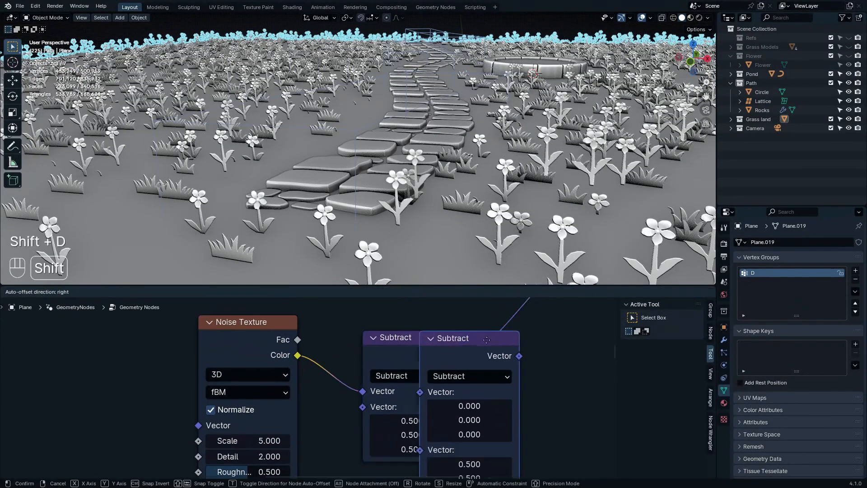
left_click(512, 378)
left_click(576, 361)
left_click(564, 343)
mouse_move(567, 391)
left_mouse_down("shift")
mouse_move(601, 391)
mouse_move(560, 391)
left_mouse_up("shift")
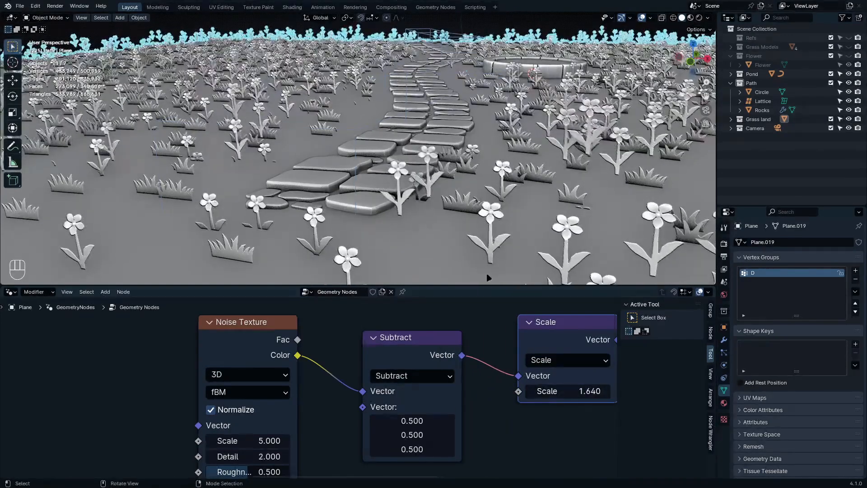
Step: Play the animation briefly, switch the Noise Texture to 4D and try out different W values
key("space")
key("space")
left_click(252, 373)
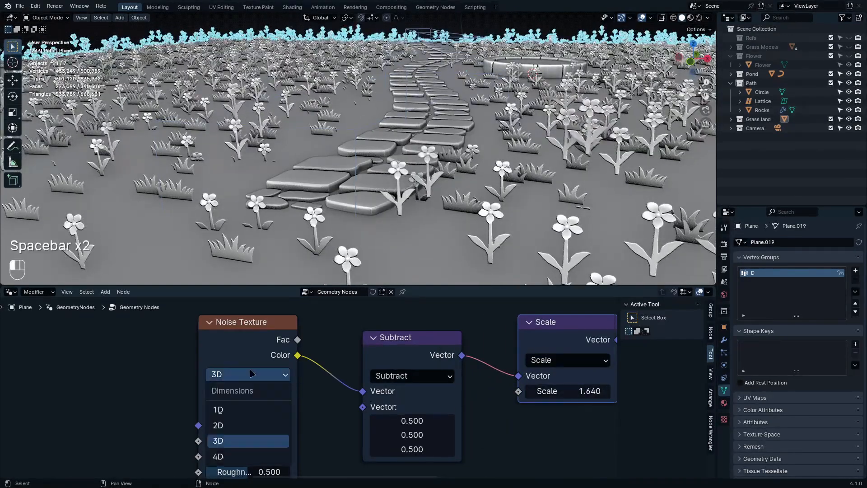
left_click(249, 455)
middle_click_drag(248, 455, 338, 421)
scroll(339, 421, "up", 1)
left_click_drag(337, 406, 437, 373, "shift")
middle_click_drag(436, 373, 72, 409)
key("ctrl+space")
scroll(233, 417, "down", 7)
middle_click_drag(233, 417, 449, 316)
scroll(449, 315, "up", 2)
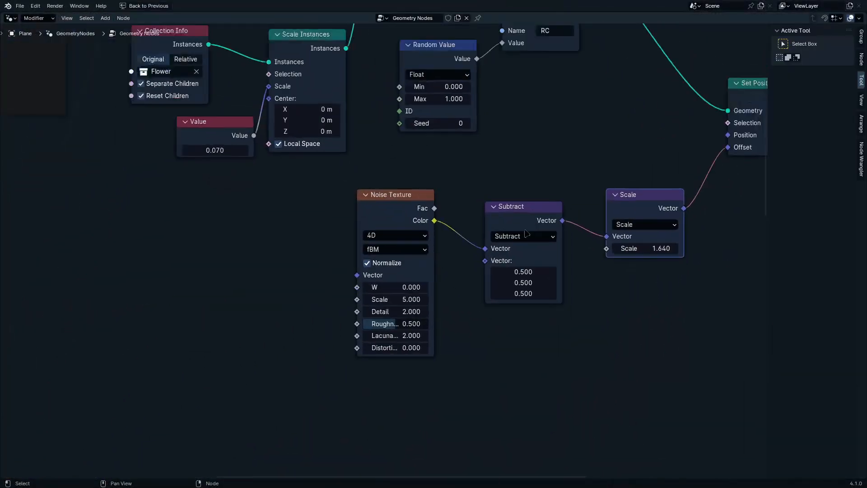
scroll(525, 233, "down", 2)
middle_click_drag(525, 234, 474, 260)
key("shift+a")
left_click(473, 257)
type("positip")
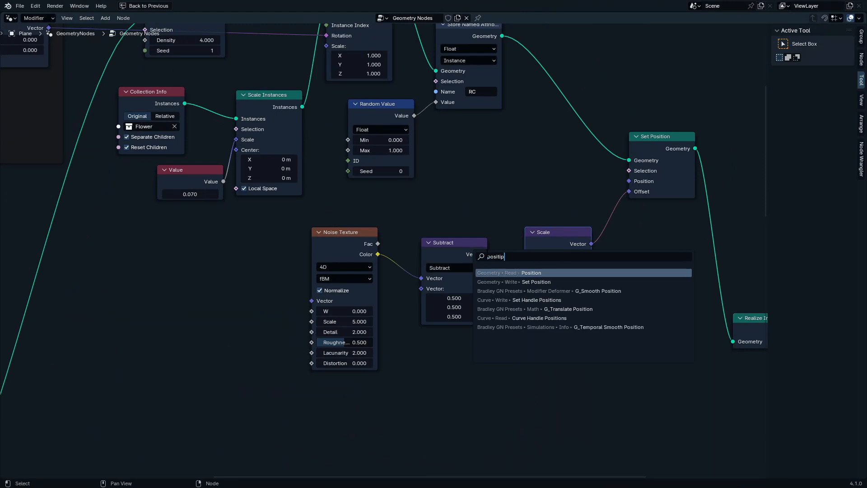
left_click(535, 281)
key("x")
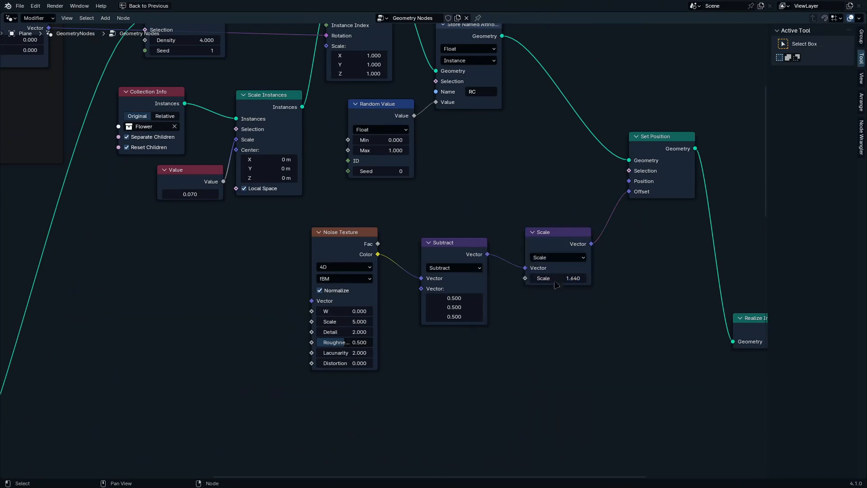
Step: Add a Position node below the Subtract node and connect it to a new Separate XYZ node
key("shift+a")
left_click(555, 280)
type("poi")
left_click(580, 305)
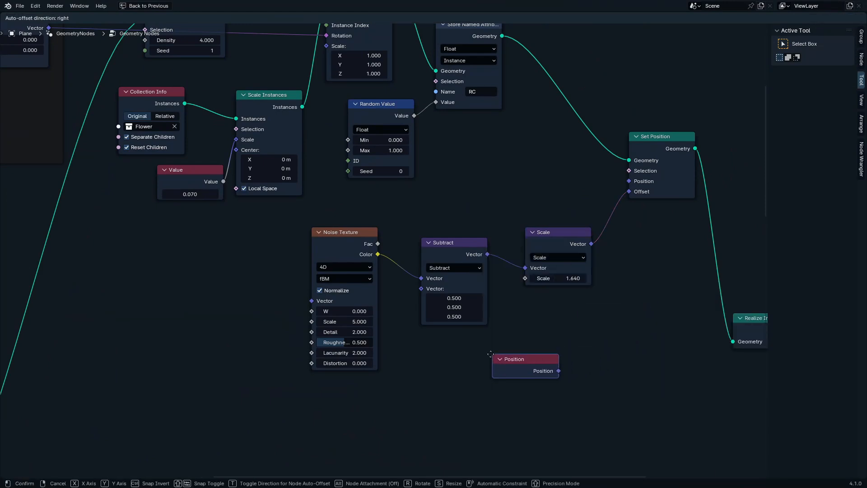
left_click(439, 380)
left_click_drag(505, 396, 565, 387)
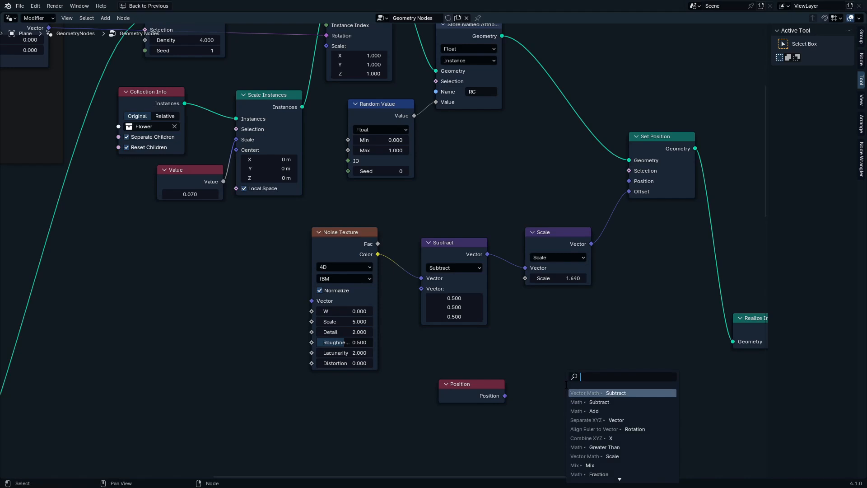
type("separ")
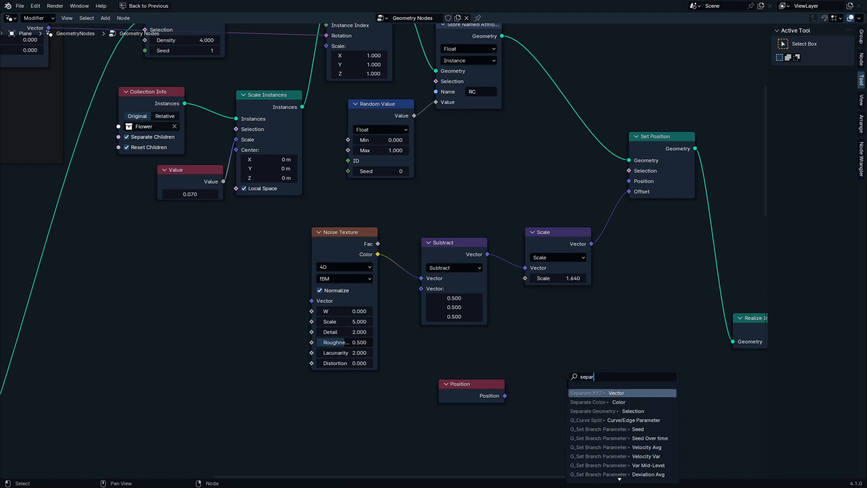
type("a")
left_click(602, 392)
left_click(574, 364)
Step: Preview the Separate XYZ node's Z output on the Store Named Attribute geometry with a Viewer and inspect a flower stem's base
scroll(610, 390, "up", 4)
scroll(591, 340, "down", 7)
left_click(582, 349, "ctrl+shift")
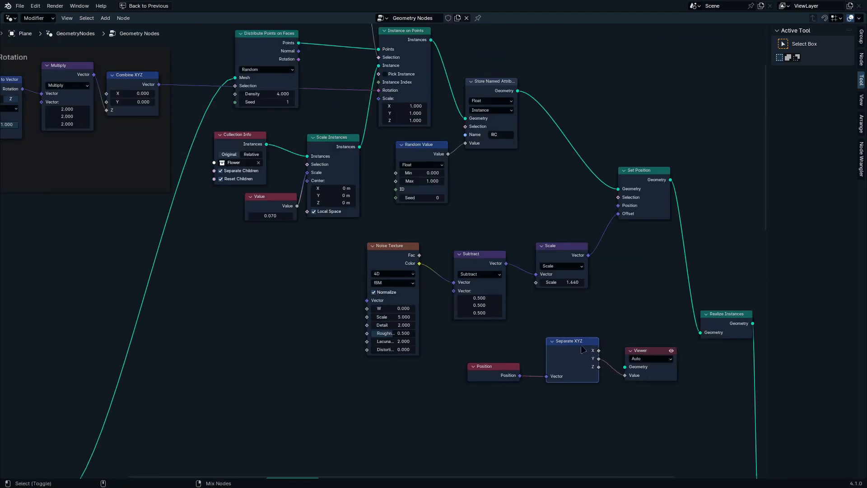
scroll(597, 235, "down", 2)
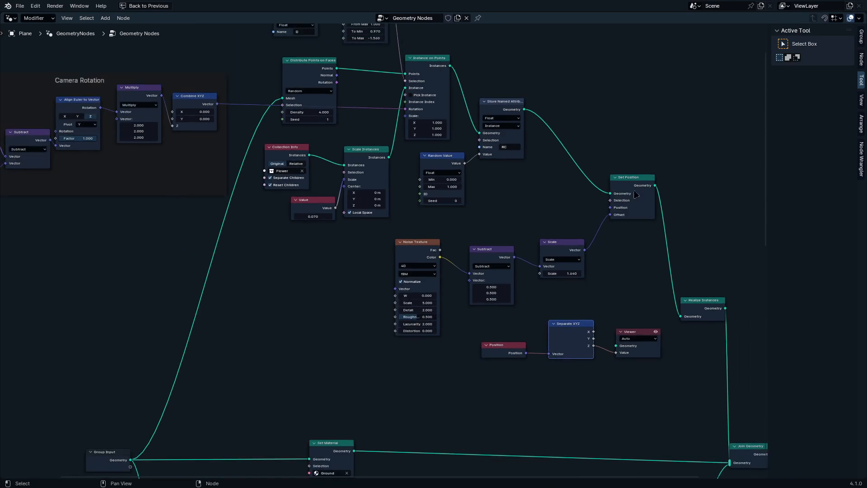
scroll(499, 151, "up", 1)
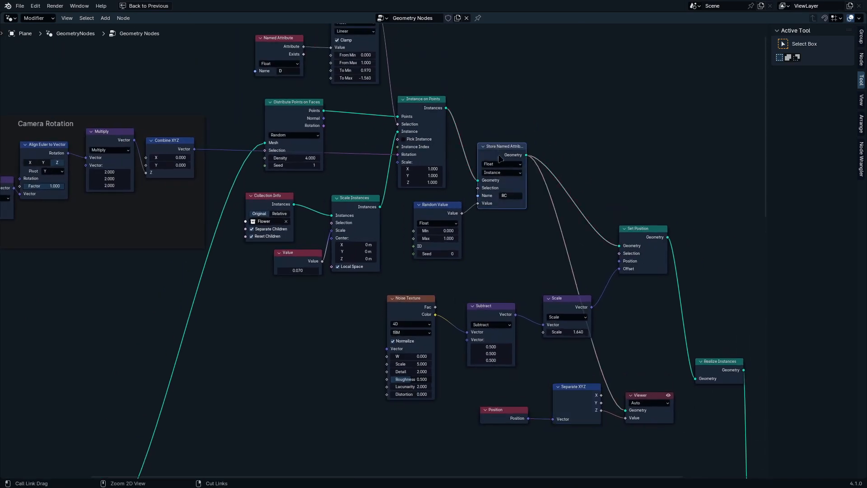
key("ctrl+space")
scroll(494, 360, "up", 4)
scroll(497, 253, "up", 2)
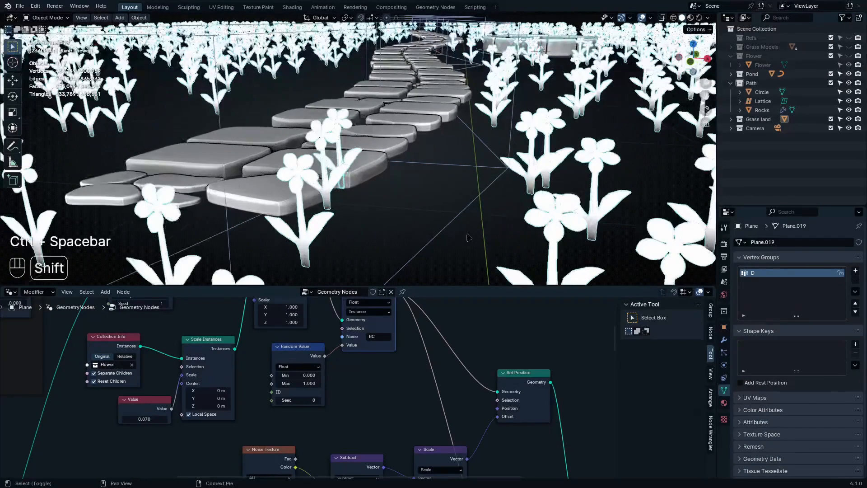
middle_click_drag(498, 253, 490, 119, "shift")
scroll(489, 118, "up", 2)
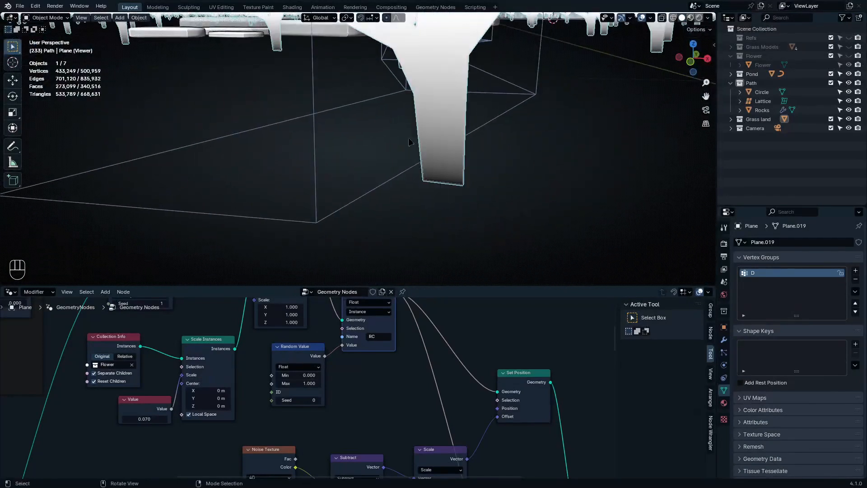
scroll(475, 374, "down", 4)
Step: Insert a Map Range node between the Separate XYZ node's Z output and the Viewer's Value input
middle_click_drag(475, 374, 400, 316)
scroll(399, 385, "up", 8)
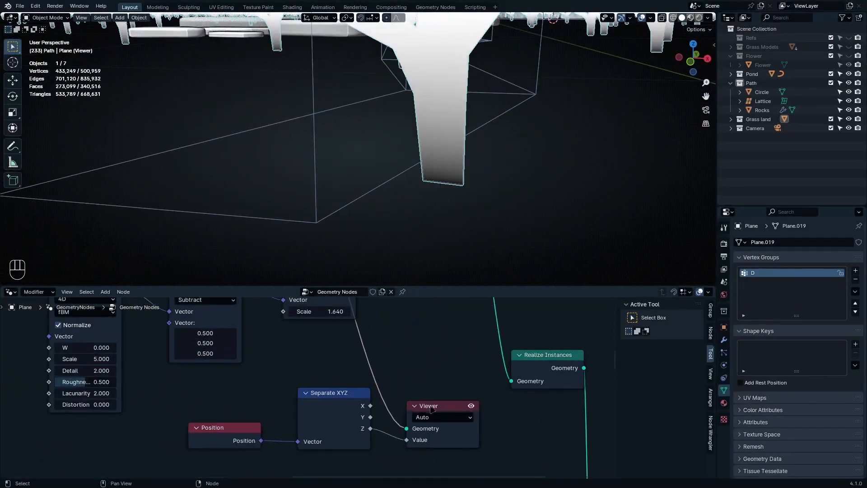
left_click_drag(440, 404, 494, 386)
left_click_drag(371, 428, 407, 431)
type("m")
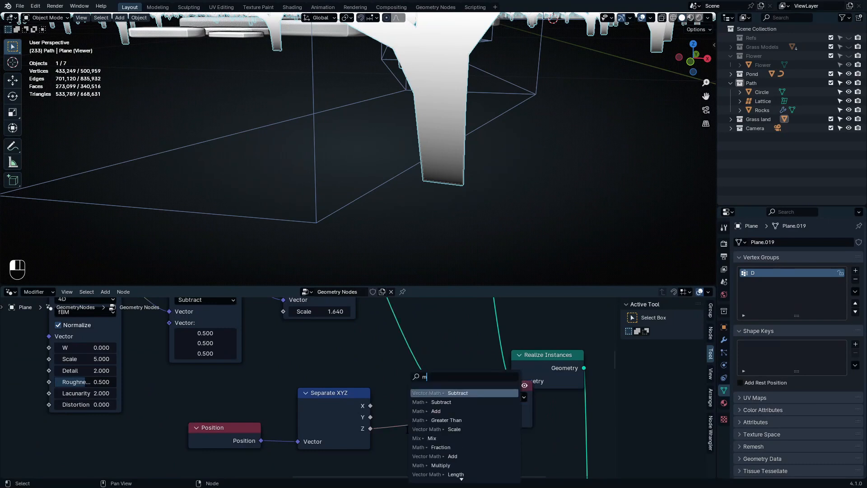
type("ap rangf")
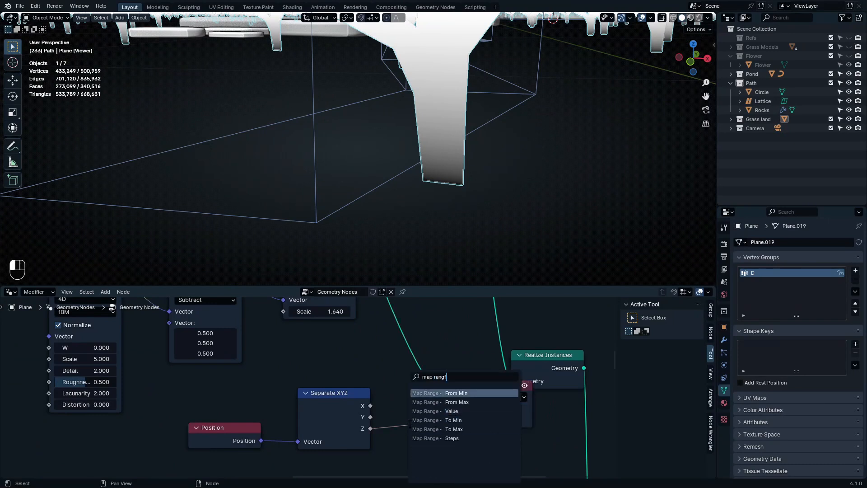
left_click(434, 421)
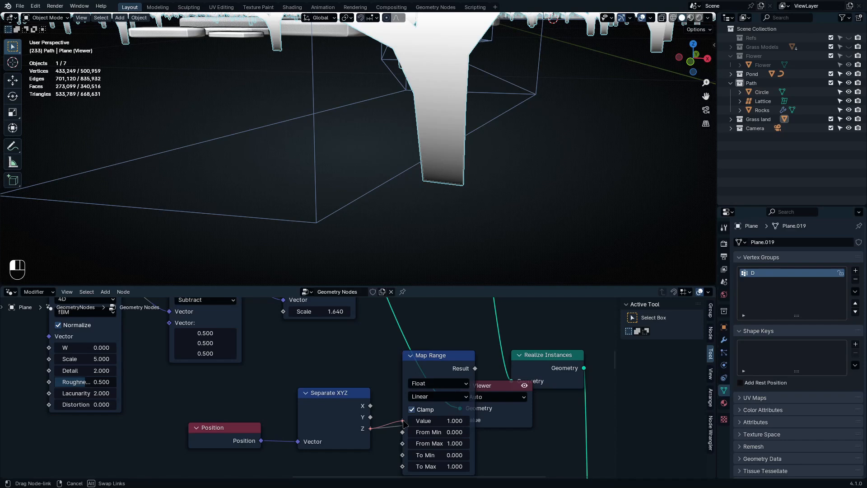
middle_click_drag(328, 354, 402, 354)
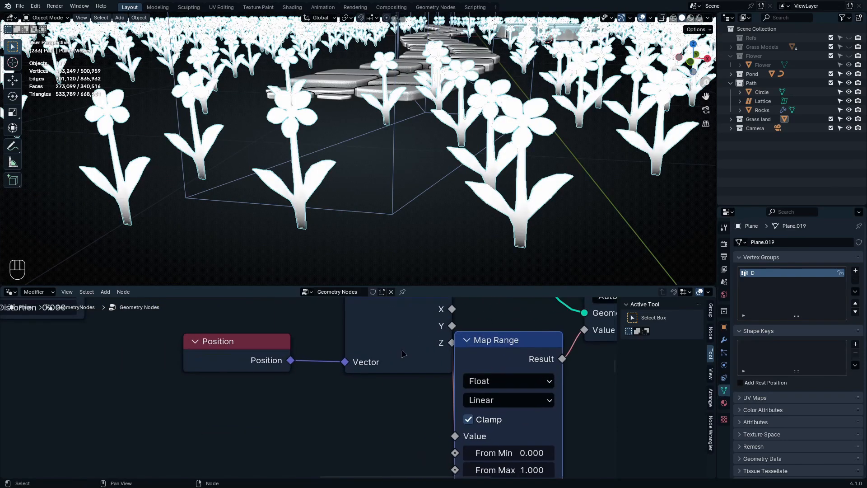
scroll(404, 350, "down", 7)
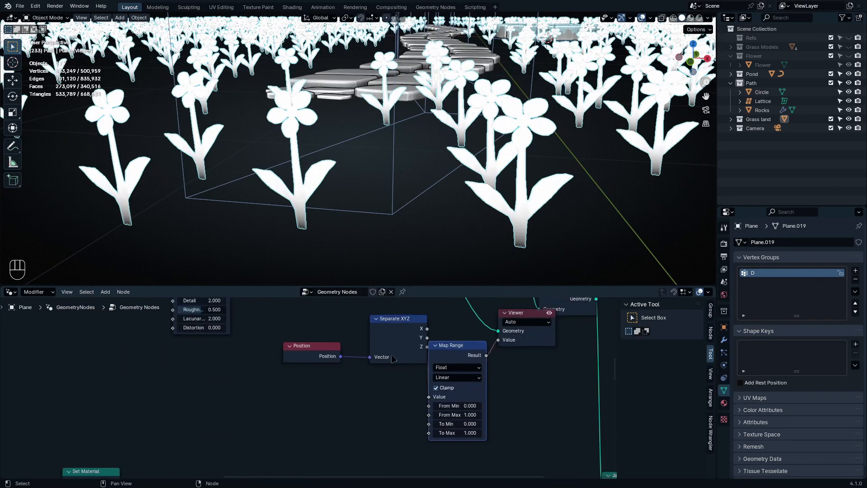
Step: Space the nodes out and insert a Math Add node between the Z output and the Map Range node's Value
scroll(432, 390, "up", 8)
middle_click_drag(431, 390, 402, 439)
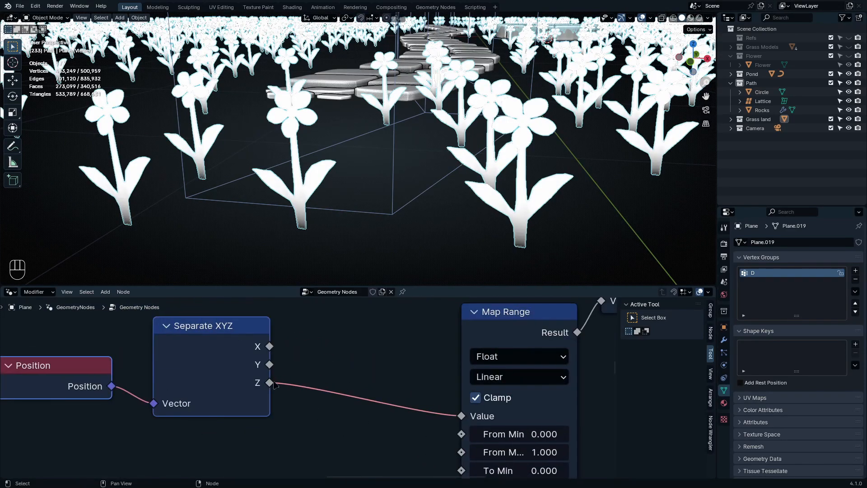
left_click_drag(269, 383, 340, 395)
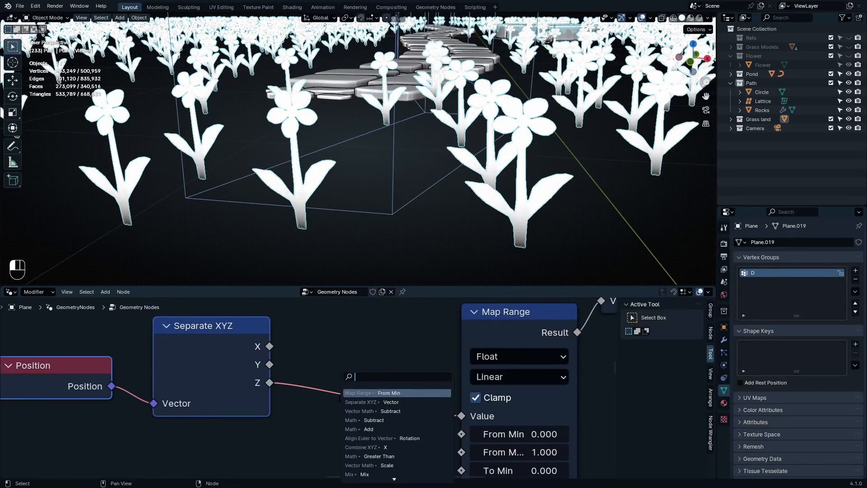
type("dd")
key("Return")
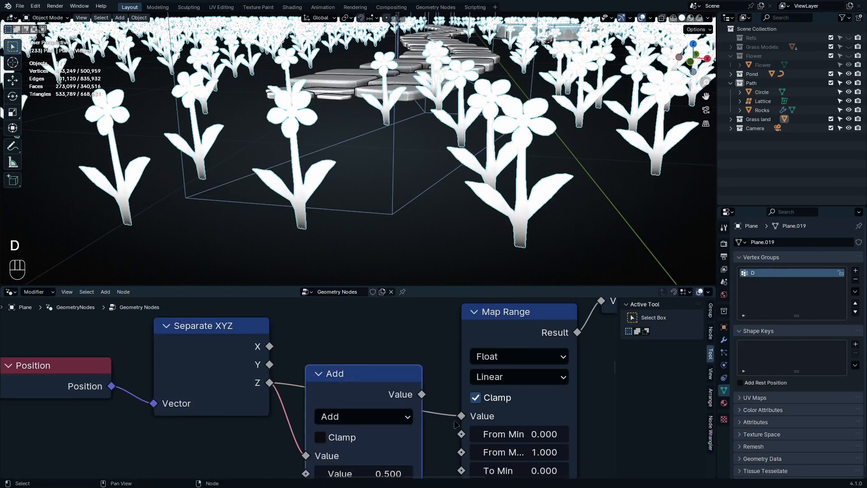
left_click(428, 396)
Step: Set the Add node's value to -0.490 and the Map Range node's To Min to -0.080
middle_click_drag(429, 396, 444, 347)
mouse_move(389, 425)
left_mouse_down("shift")
mouse_move(361, 425)
mouse_move(391, 425)
left_mouse_up("shift")
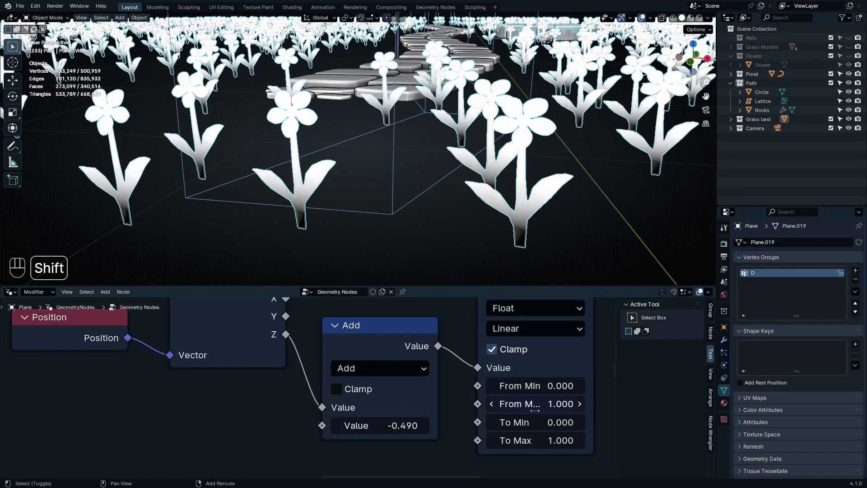
mouse_move(535, 419)
left_mouse_down("shift")
mouse_move(583, 419)
mouse_move(515, 422)
mouse_move(533, 421)
left_mouse_up("shift")
scroll(477, 375, "down", 10)
middle_click_drag(477, 373, 266, 421)
scroll(266, 421, "up", 1)
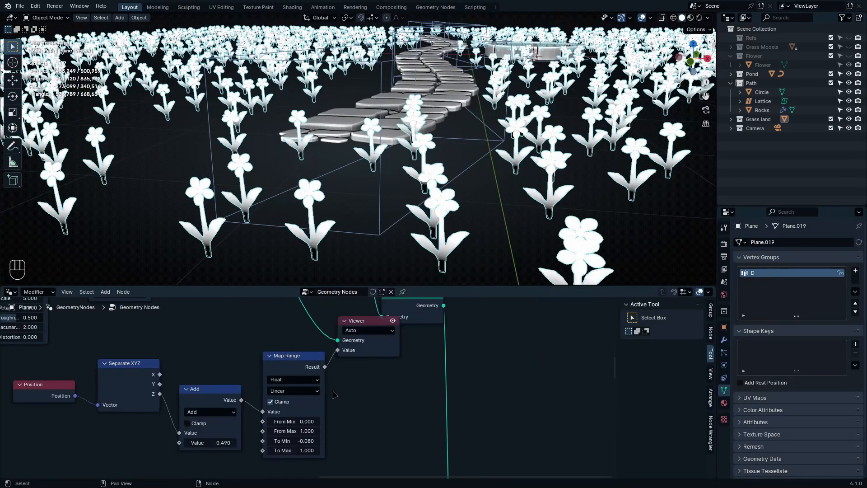
Step: Delete the Viewer node to return to the normal scene display
scroll(337, 388, "down", 5)
left_click(364, 343)
key("x")
Step: Try out different W values on the Noise Texture node
scroll(372, 344, "down", 2)
middle_click_drag(201, 320, 285, 402)
scroll(285, 401, "up", 7)
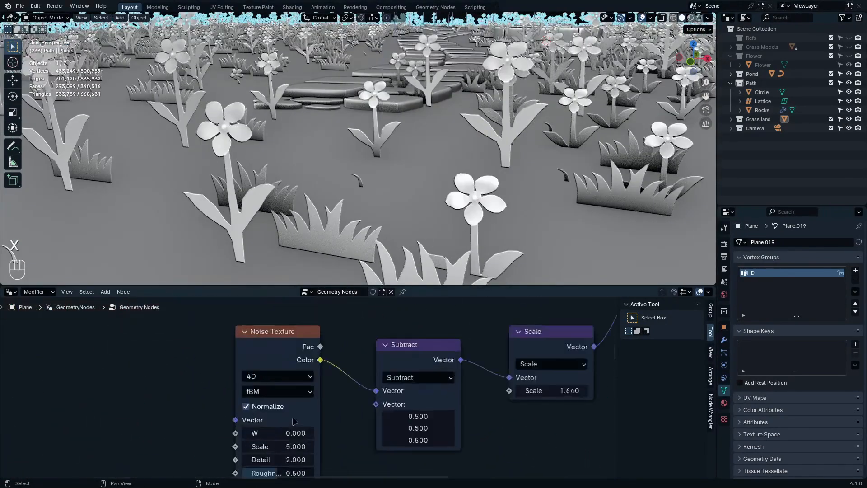
left_click_drag(280, 432, 392, 433, "shift")
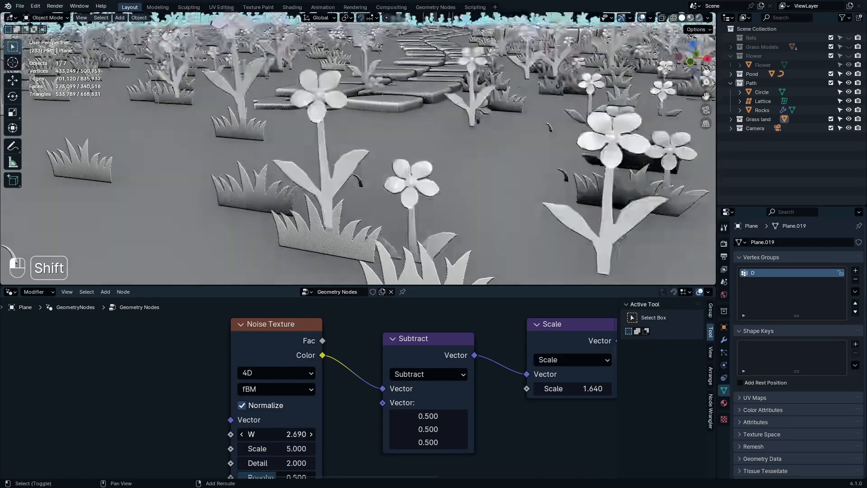
right_click(280, 433)
Step: Connect the Map Range node's Result to the Set Position node's Selection input
scroll(449, 453, "down", 1)
middle_click_drag(449, 453, 209, 390)
key("ctrl+space")
middle_click_drag(551, 317, 461, 385)
scroll(462, 385, "down", 4)
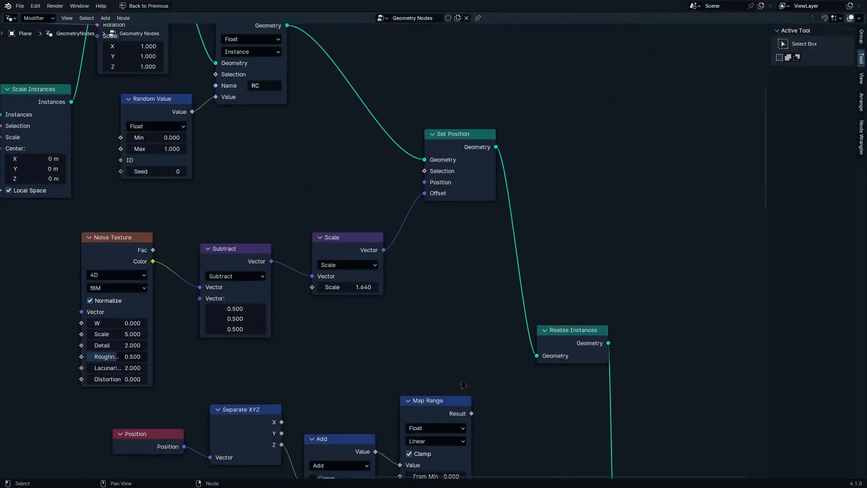
left_click_drag(470, 414, 434, 180)
key("ctrl+space")
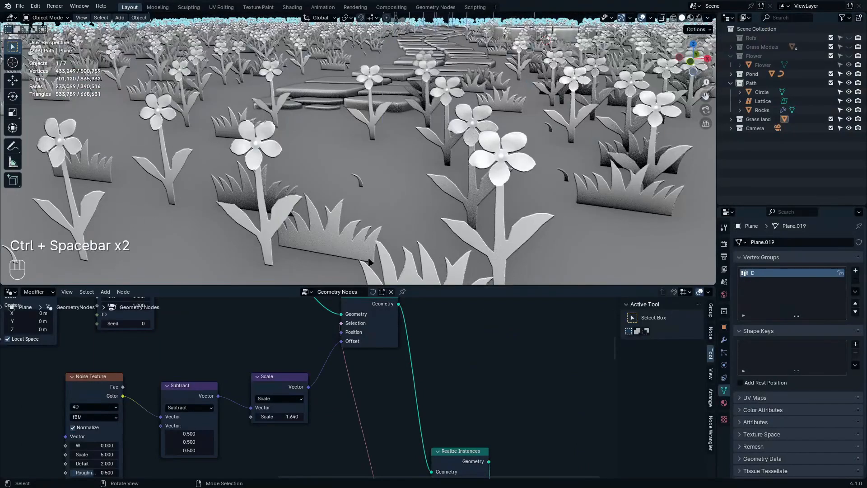
Step: Set the Map Range node's From Min to 1, From Max to 0 and To Min to 0
middle_click_drag(103, 438, 238, 424)
scroll(411, 451, "down", 3)
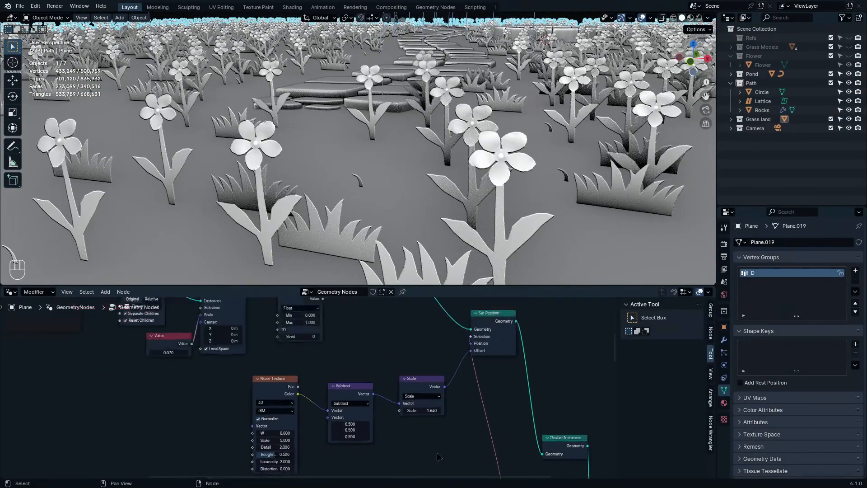
middle_click_drag(572, 413, 457, 338)
scroll(417, 402, "up", 6)
middle_click_drag(393, 447, 466, 330)
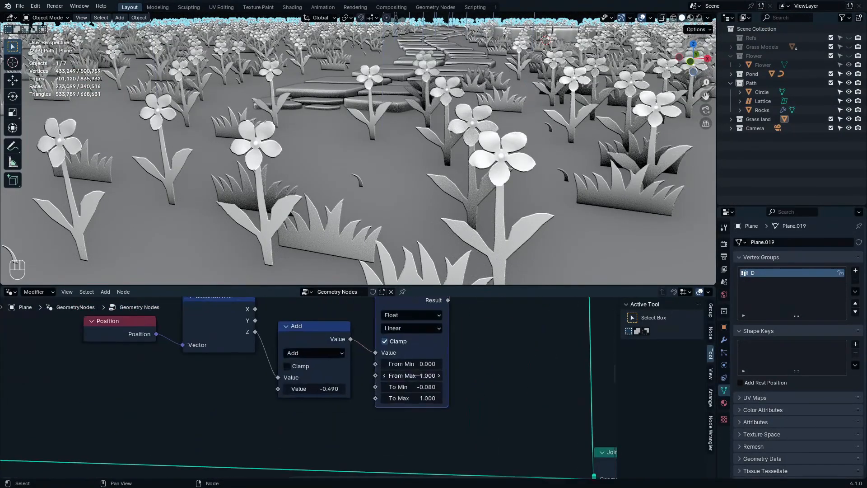
scroll(432, 375, "up", 8)
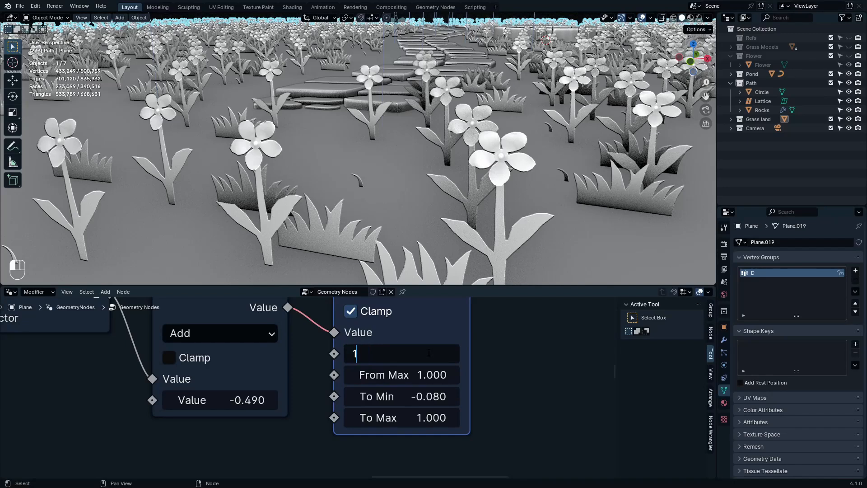
key("Return")
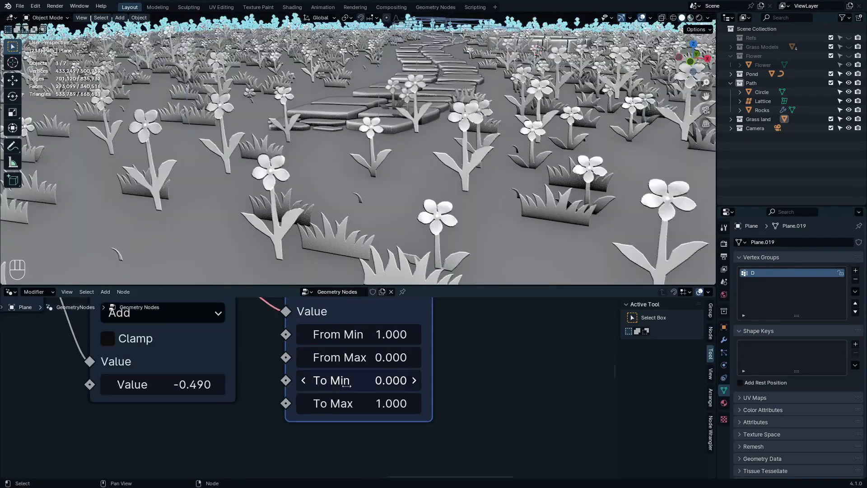
Step: Set the Map Range node's To Min to 1 and To Max to 0, and re-enter From Min as 1.0
left_click(359, 384)
type("1")
key("Return")
left_click(366, 400)
type("0")
key("Return")
left_click(372, 335)
type("1.0")
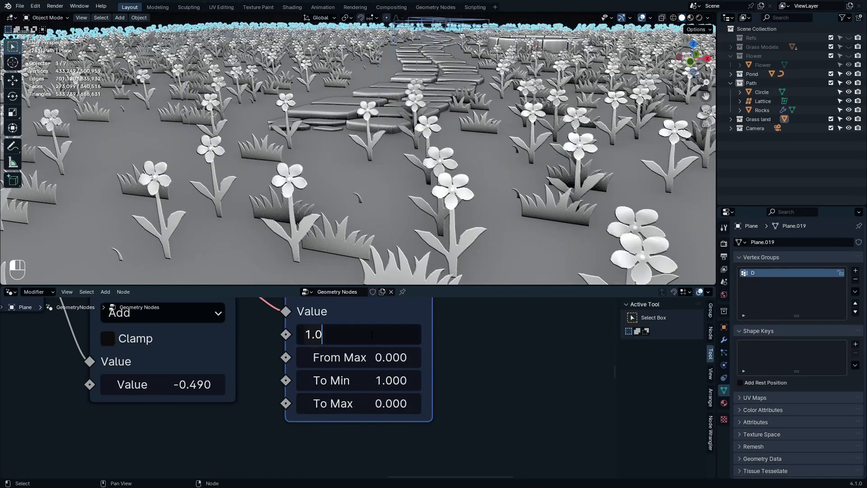
key("Return")
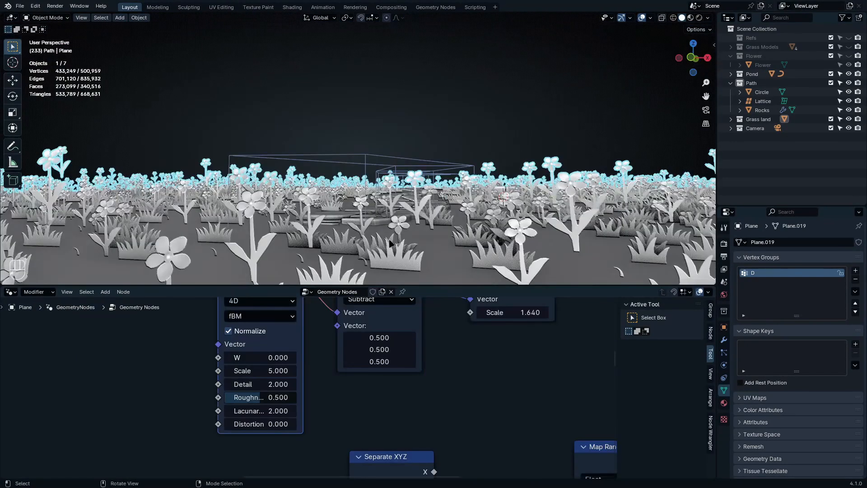
Step: View the flowers from the front and set the Add node's value to -0.150
scroll(392, 244, "up", 5)
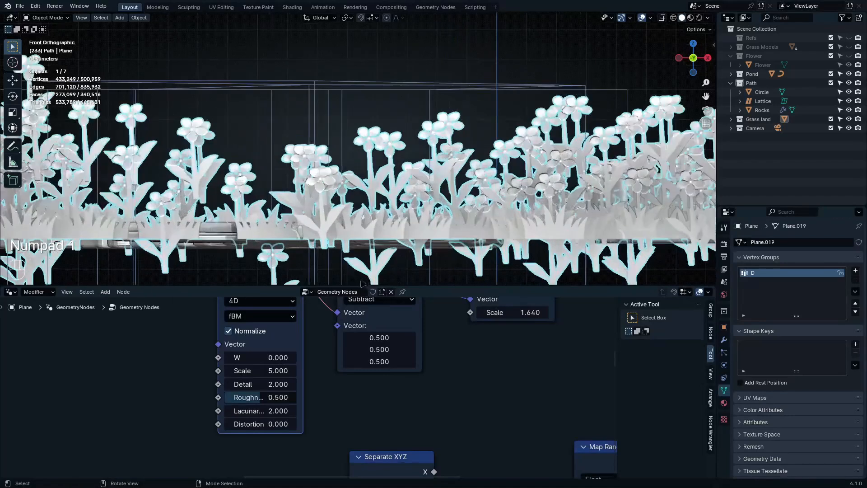
middle_click_drag(393, 253, 401, 181, "shift")
scroll(396, 363, "down", 6)
middle_click_drag(470, 402, 335, 350)
scroll(371, 379, "down", 1)
scroll(370, 379, "down", 2)
middle_click_drag(371, 379, 452, 407)
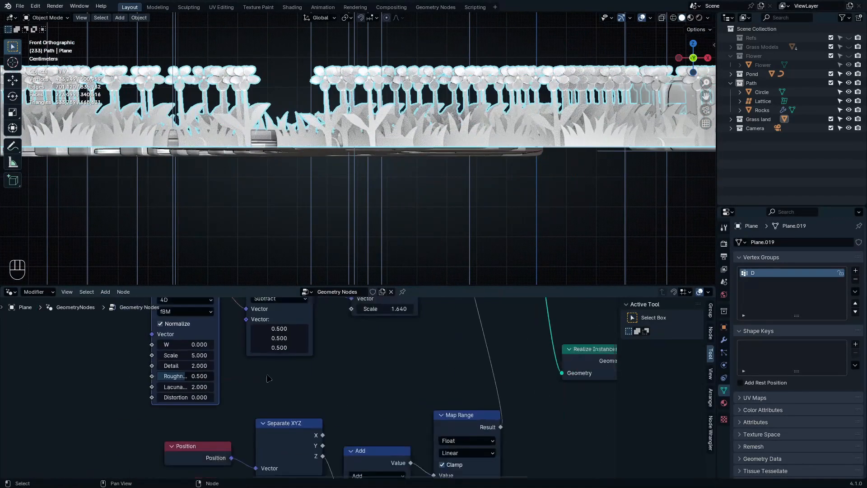
middle_click_drag(381, 475, 255, 365)
scroll(275, 386, "up", 8)
mouse_move(262, 405)
left_mouse_down("shift")
mouse_move(199, 406)
mouse_move(262, 406)
left_mouse_up("shift")
Step: Enable Clamp on the Math Add node
scroll(371, 361, "down", 6)
middle_click_drag(371, 327, 372, 470)
middle_click_drag(262, 346, 272, 251)
scroll(271, 431, "up", 4)
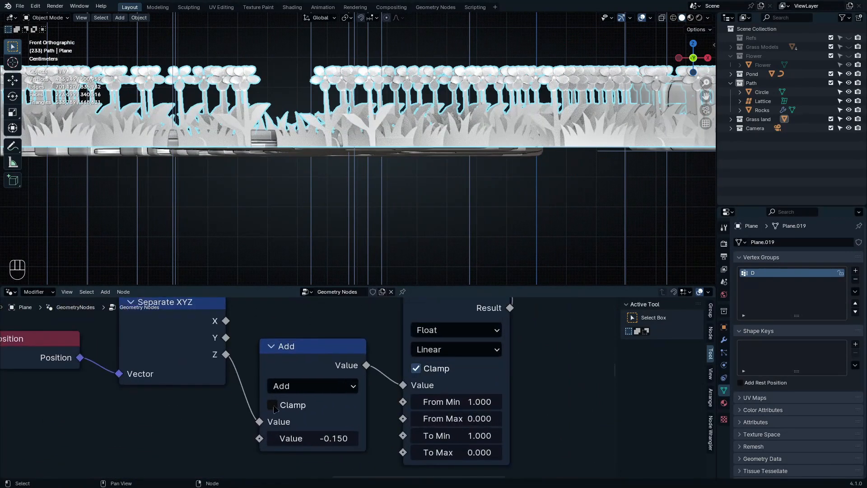
middle_click_drag(235, 312, 272, 368)
scroll(272, 368, "down", 6)
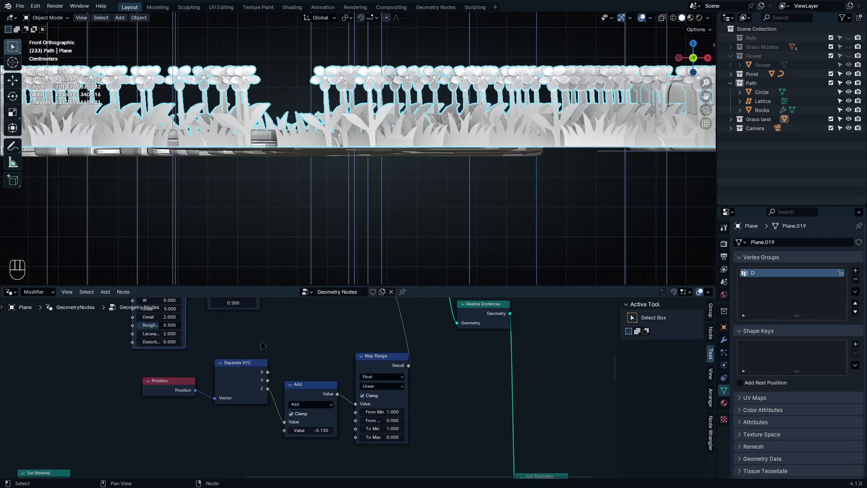
Step: Reduce the vector Scale node's factor to 0.170
middle_click_drag(235, 316, 316, 416)
scroll(316, 415, "up", 3)
key("BackSpace")
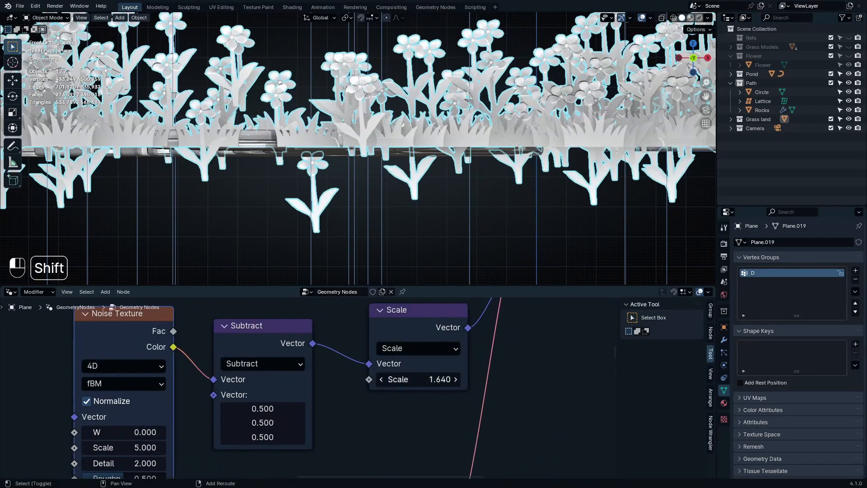
left_click_drag(434, 379, 379, 379, "shift")
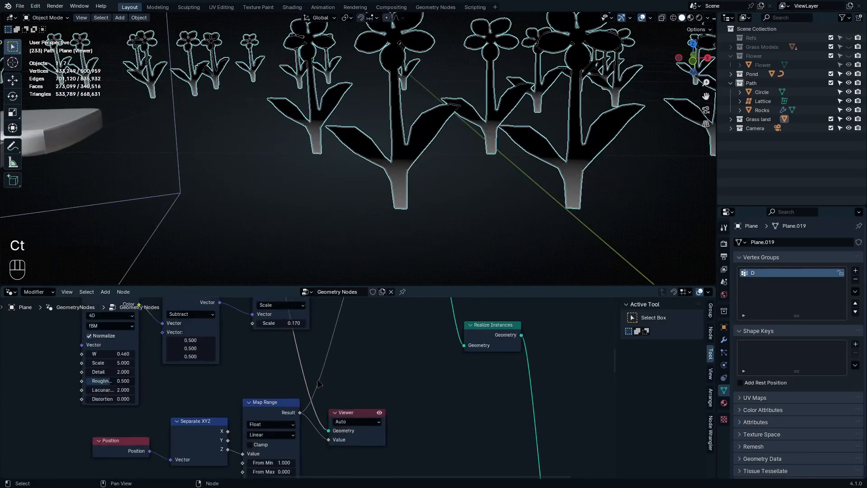
Step: Set the Map Range node's From Min to 0.850 and To Max to 27.260, and delete the Viewer node
middle_click_drag(285, 450, 302, 367)
scroll(302, 367, "up", 8)
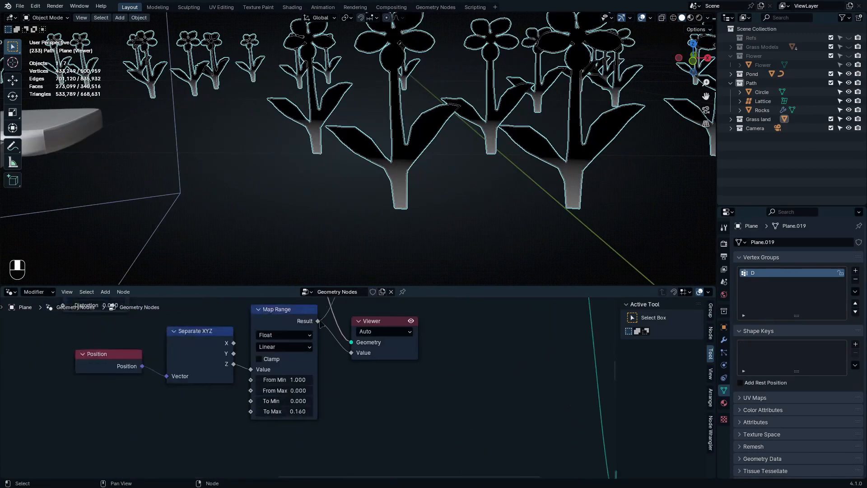
left_click_drag(289, 390, 262, 390, "shift")
left_click_drag(305, 424, 366, 424, "shift")
right_click(305, 424)
left_click_drag(305, 440, 388, 440, "shift")
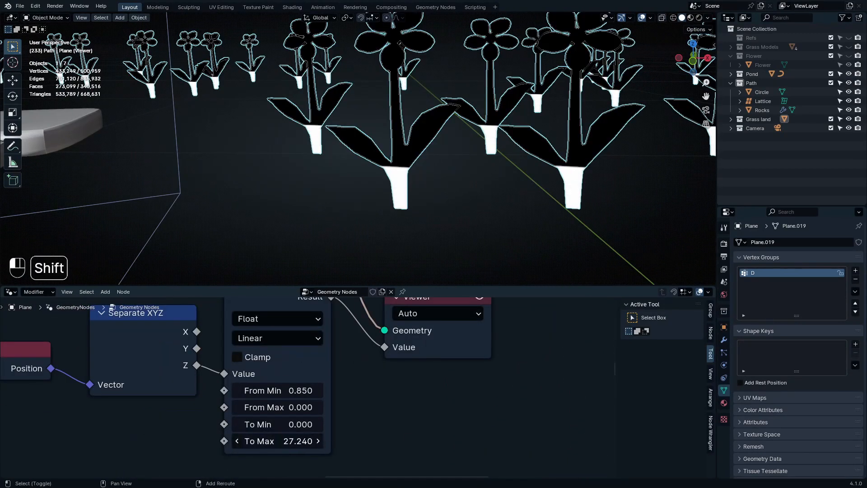
scroll(387, 399, "down", 5)
key("x")
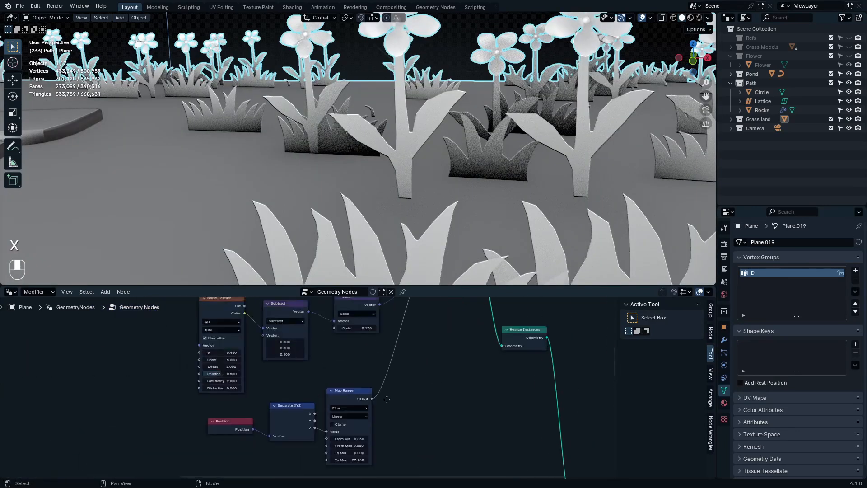
Step: Try out different Noise Texture W values while watching how the flowers move in the scene
middle_click_drag(387, 399, 417, 462)
scroll(264, 414, "up", 9)
left_click_drag(261, 419, 289, 419, "shift")
right_click(261, 419)
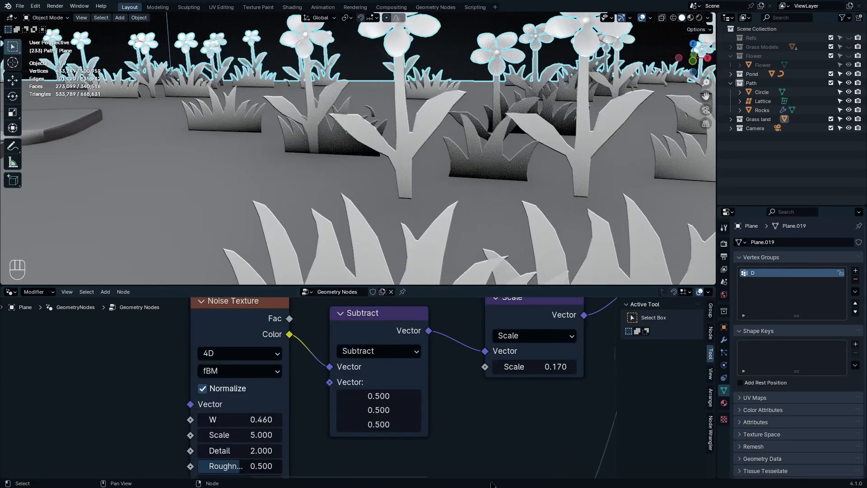
middle_click_drag(396, 411, 197, 282)
scroll(186, 370, "up", 2)
middle_click_drag(218, 463, 467, 445)
left_click_drag(261, 441, 194, 440)
right_click(261, 441)
scroll(315, 179, "down", 4)
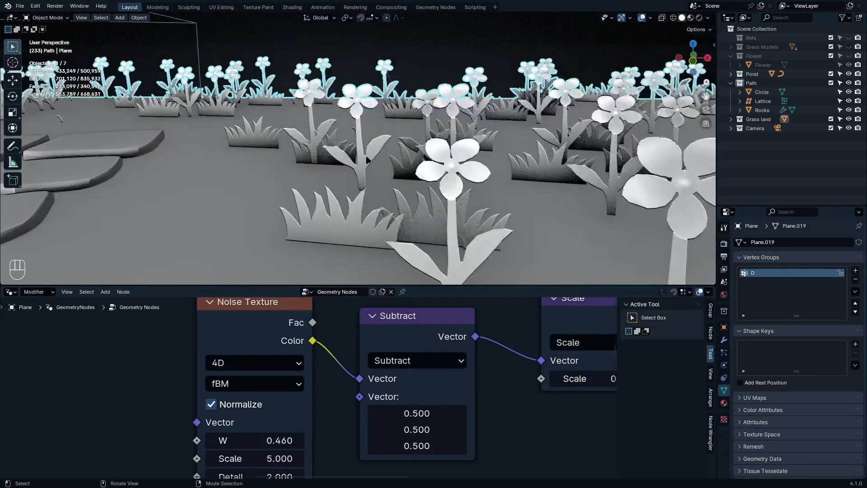
middle_click_drag(369, 160, 363, 199)
left_click_drag(230, 445, 335, 445)
right_click(230, 445)
Step: Undo the last change and enable Clamp on the Map Range node
scroll(225, 398, "down", 10)
middle_click_drag(446, 433, 339, 283)
scroll(244, 381, "up", 11)
key("ctrl+z")
scroll(288, 417, "down", 1)
middle_click_drag(336, 412, 300, 396)
left_click(300, 396)
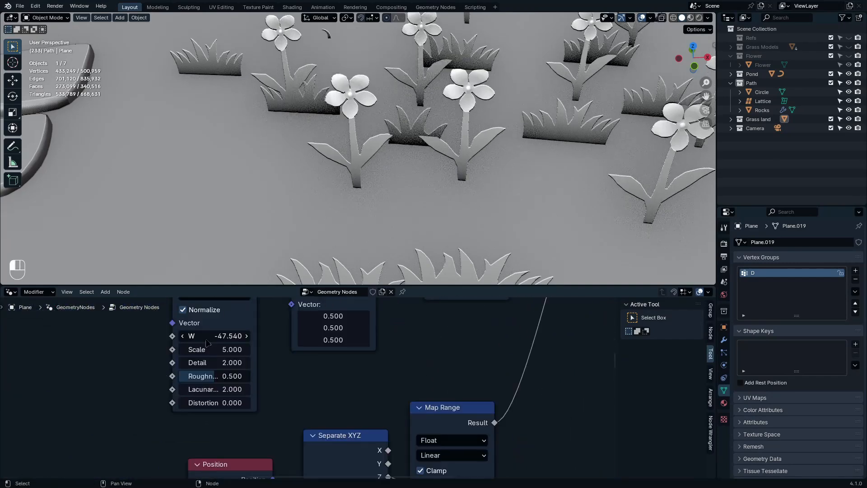
Step: Set the Map Range node's From Max to 1.0
left_click_drag(232, 334, 244, 334)
middle_click_drag(406, 452, 307, 344)
scroll(350, 403, "up", 4)
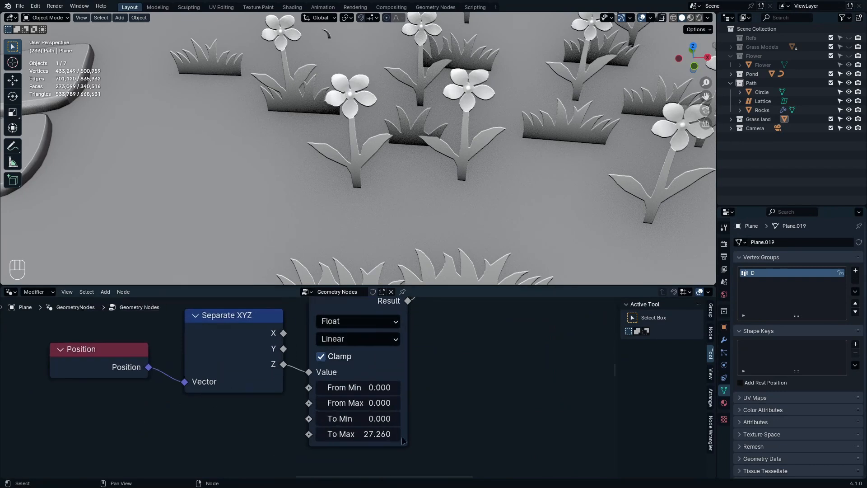
key("Return")
scroll(366, 402, "down", 2)
middle_click_drag(366, 402, 291, 363)
scroll(289, 363, "up", 4)
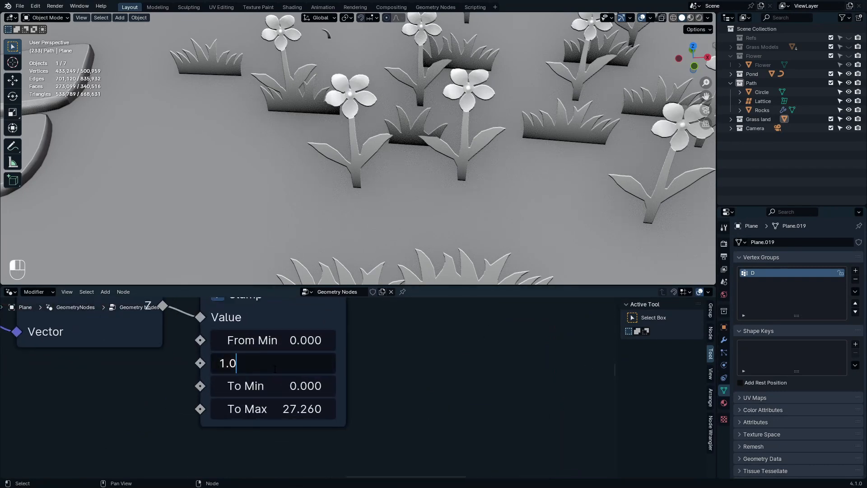
key("Return")
left_click(266, 342)
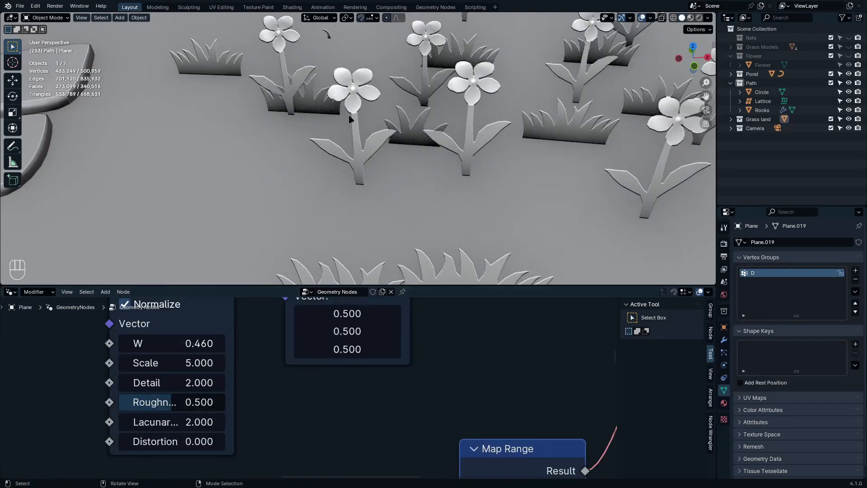
Step: Test the Noise Texture's W value while watching how the flowers bend up close
middle_click_drag(316, 158, 391, 97)
middle_click_drag(281, 307, 322, 359)
scroll(322, 359, "up", 1)
left_click_drag(217, 399, 506, 399)
right_click(217, 399)
Step: Drive the Noise Texture's W value with the expression #frame/80 and play the animation
scroll(390, 196, "down", 6)
mouse_move(389, 196)
middle_mouse_down()
mouse_move(381, 213)
mouse_move(375, 195)
middle_mouse_up()
scroll(338, 234, "up", 4)
middle_click_drag(338, 234, 439, 137, "shift")
scroll(245, 311, "up", 1)
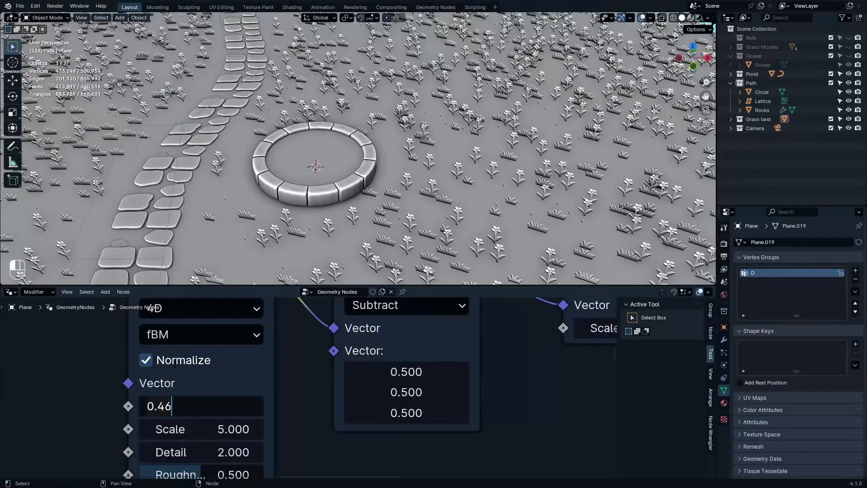
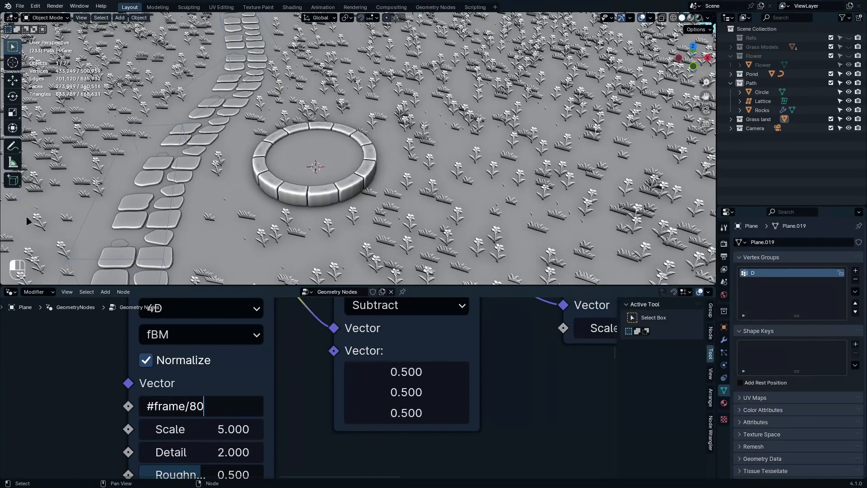
key("Return")
key("space")
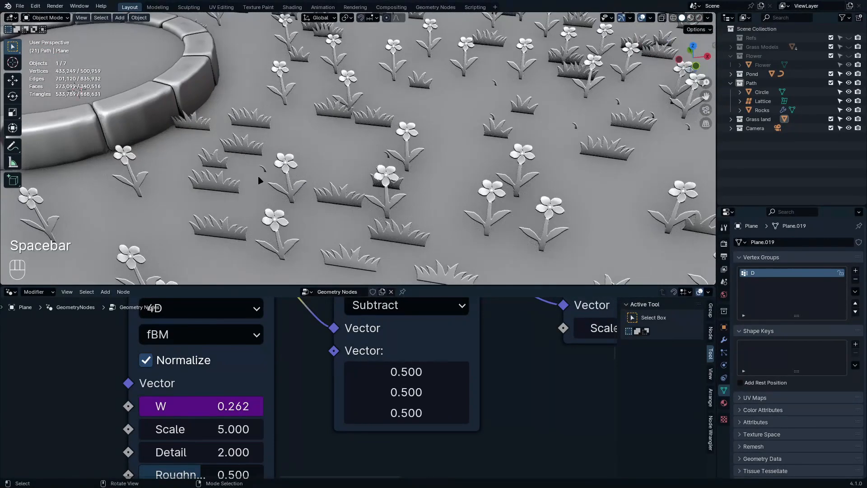
Step: Switch the 3D viewport to rendered shading and preview the flower sway animation
scroll(306, 181, "down", 8)
key("e")
key("z")
left_click(291, 86)
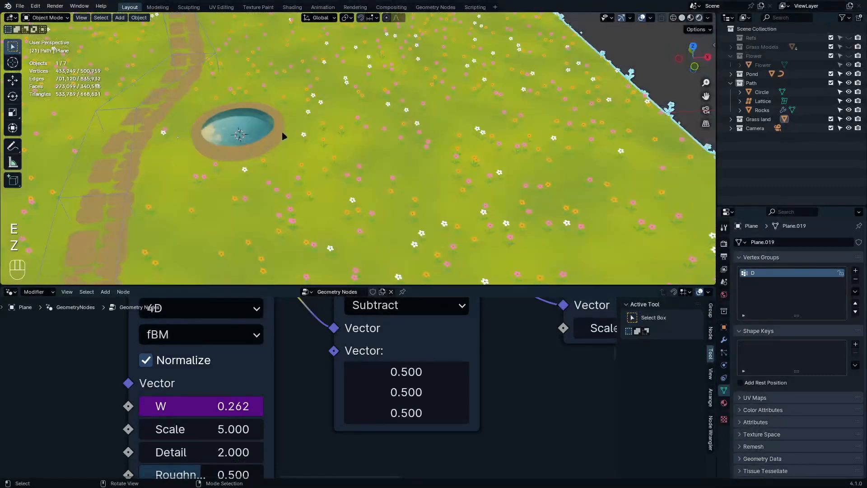
key("space")
key("space")
Step: Maximize the 3D viewport and add a Sun light at the 3D cursor by the pond
key("ctrl+space")
middle_click_drag(362, 153, 429, 239)
scroll(488, 217, "up", 4)
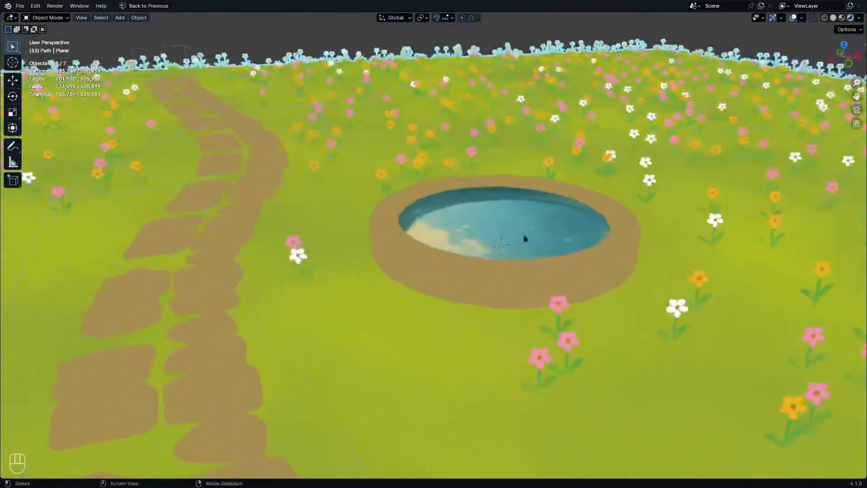
left_click(860, 19)
scroll(320, 59, "down", 9)
middle_click_drag(321, 58, 465, 189)
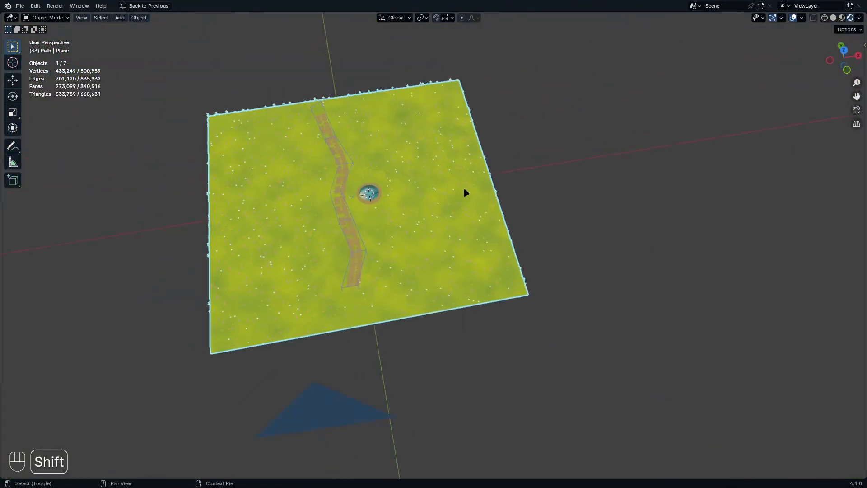
left_click(464, 189, "shift")
key("shift+a")
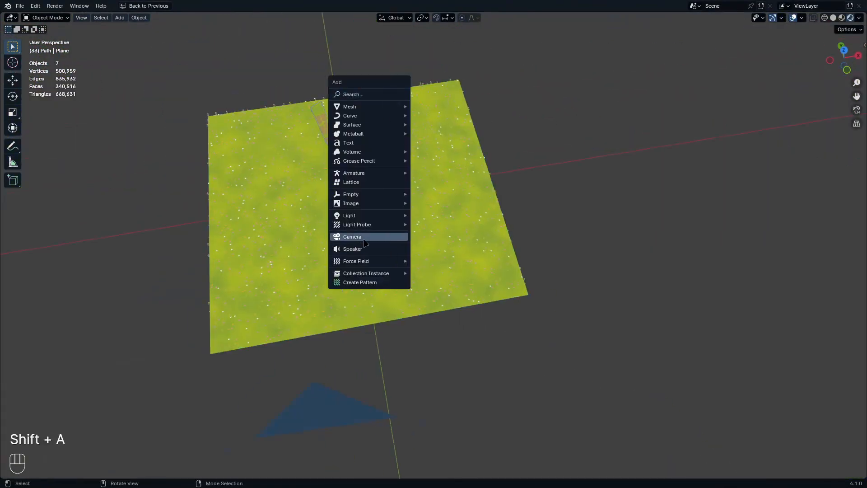
mouse_move(362, 216)
left_click(451, 226)
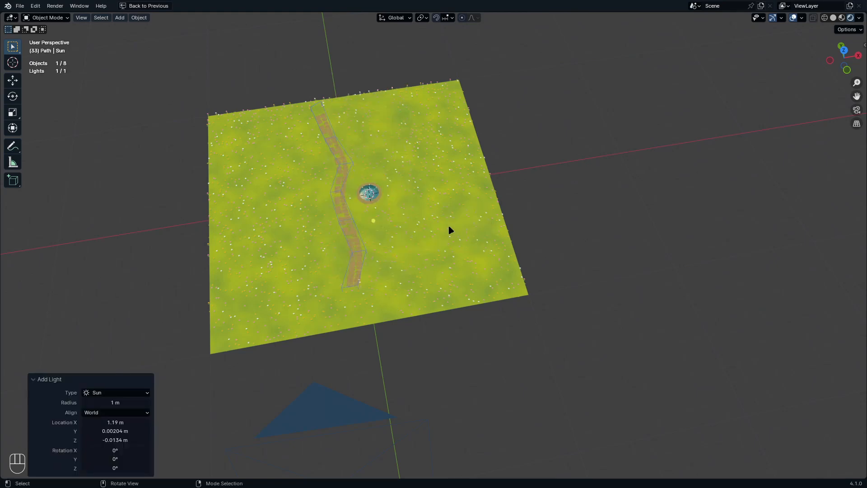
Step: Move the sun light into a new collection named "light"
key("m")
left_click(449, 226)
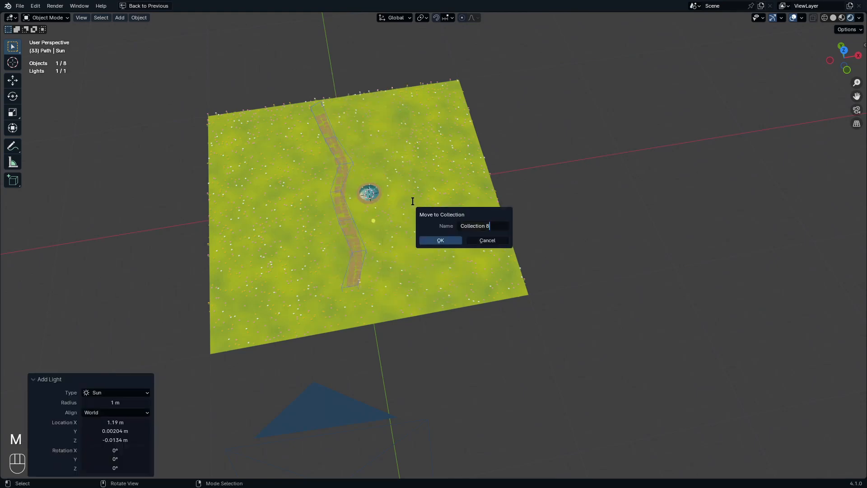
type("light")
key("Return")
Step: Adjust the height of the pond's water circle along the Z axis
key("KP_Decimal")
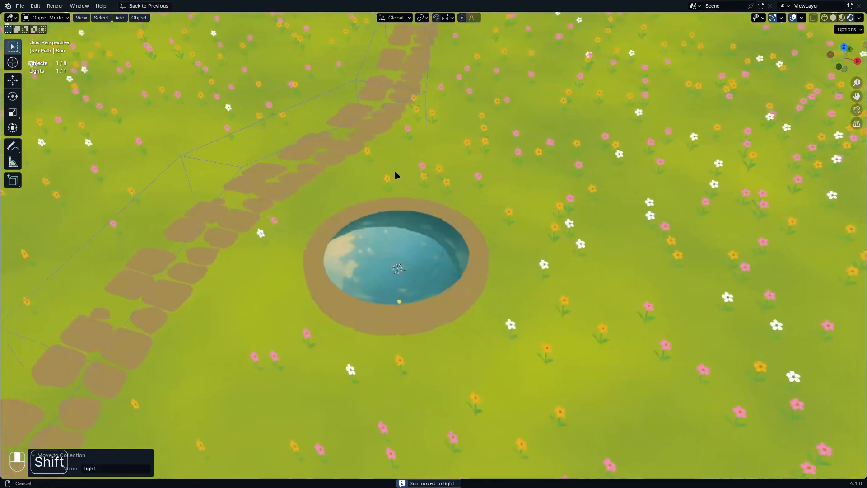
key("ctrl+space")
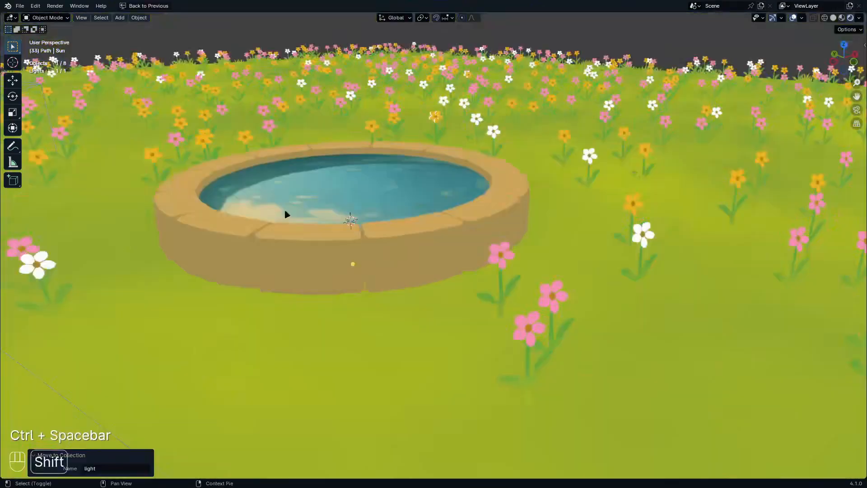
middle_click_drag(285, 211, 455, 304, "shift")
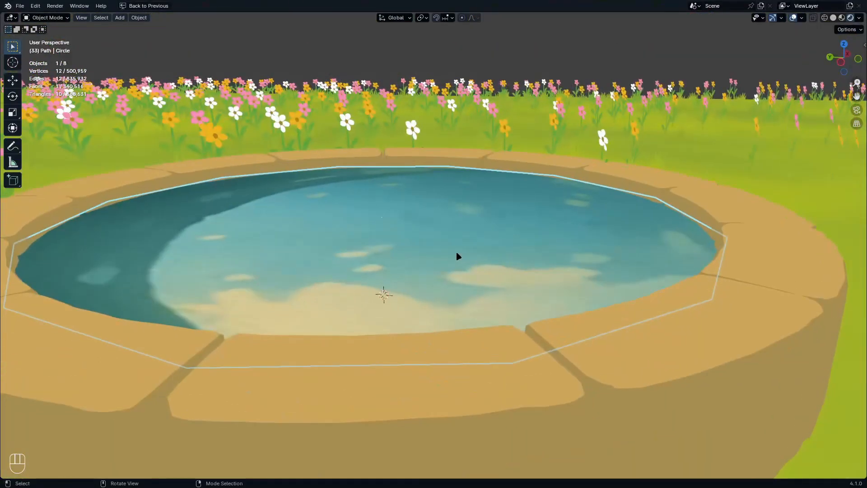
key("g")
key("z")
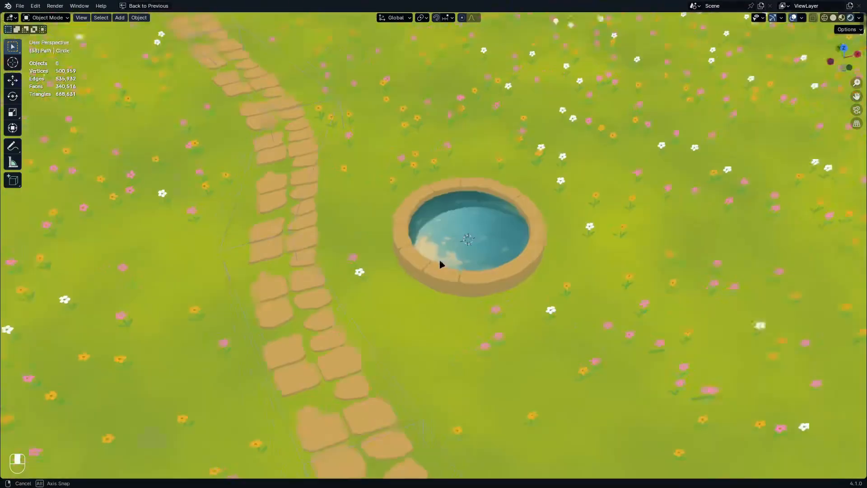
Step: Inspect the lit pond and path up close, and check the meadow's framing through the camera
scroll(485, 250, "up", 9)
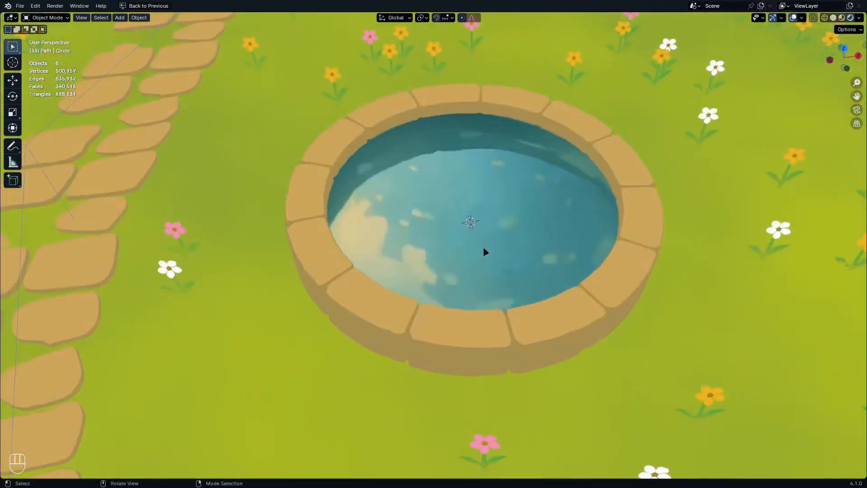
scroll(392, 205, "down", 4)
scroll(392, 206, "down", 5)
middle_click_drag(397, 206, 378, 200)
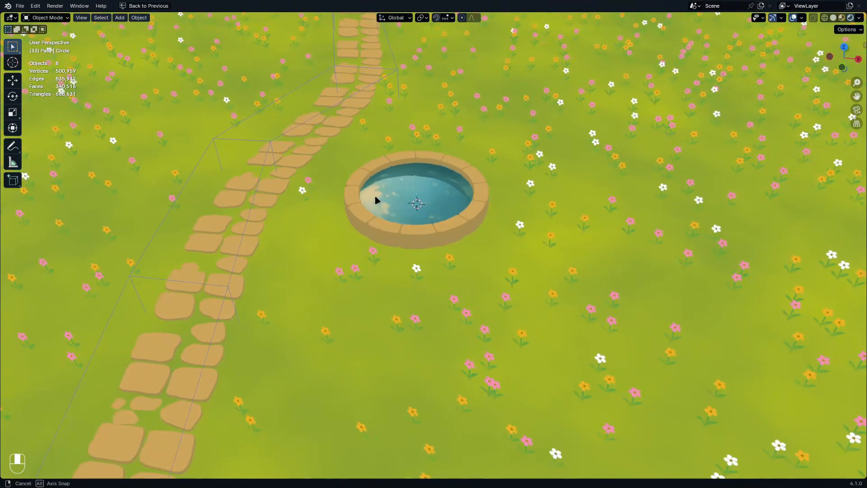
key("KP_0")
scroll(714, 246, "up", 2)
middle_click_drag(714, 246, 683, 257)
key("KP_0")
scroll(562, 257, "down", 4)
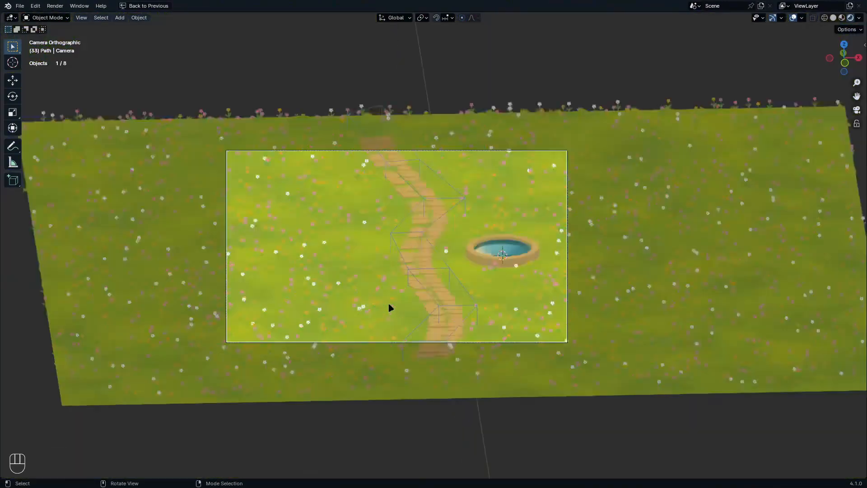
scroll(388, 307, "up", 2)
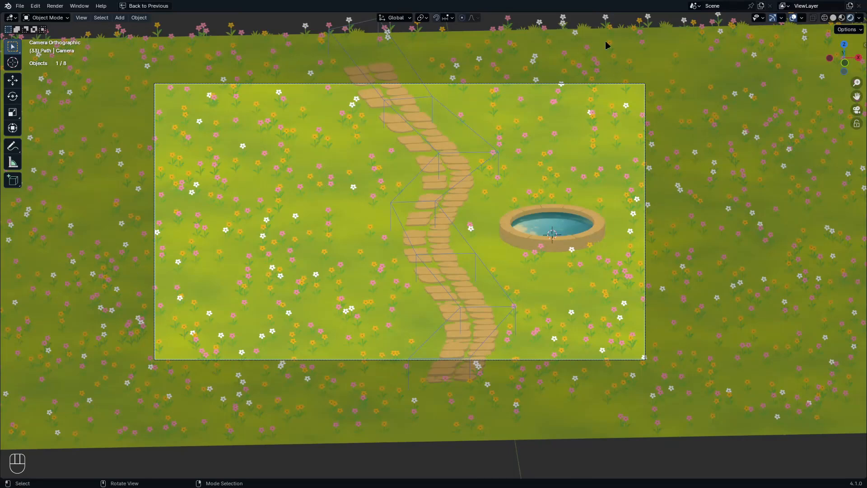
middle_click_drag(151, 266, 234, 259, "shift")
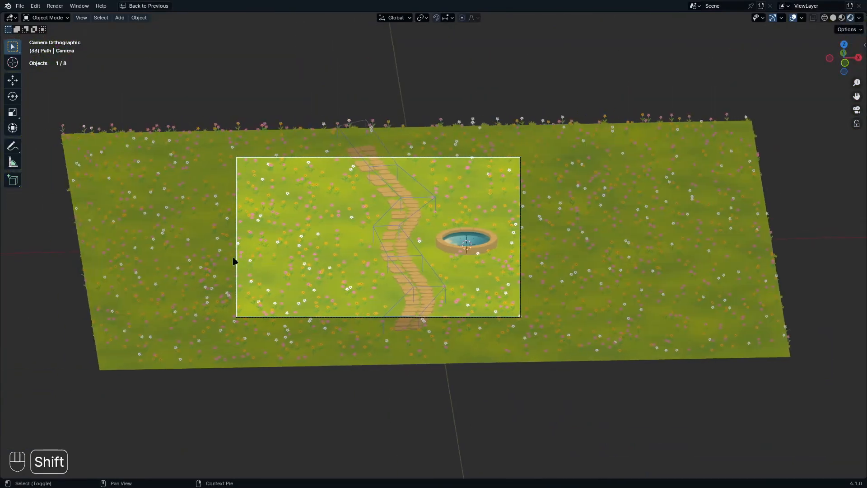
scroll(364, 176, "up", 2)
Step: Compare the meadow in wireframe and rendered shading, including through the camera
key("shift+z")
key("shift+z")
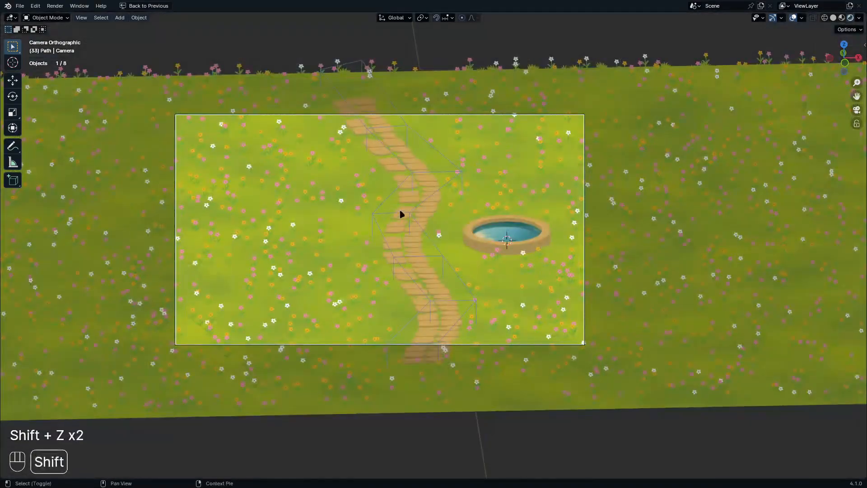
key("shift+z")
middle_click_drag(369, 180, 365, 240)
key("KP_0")
key("z")
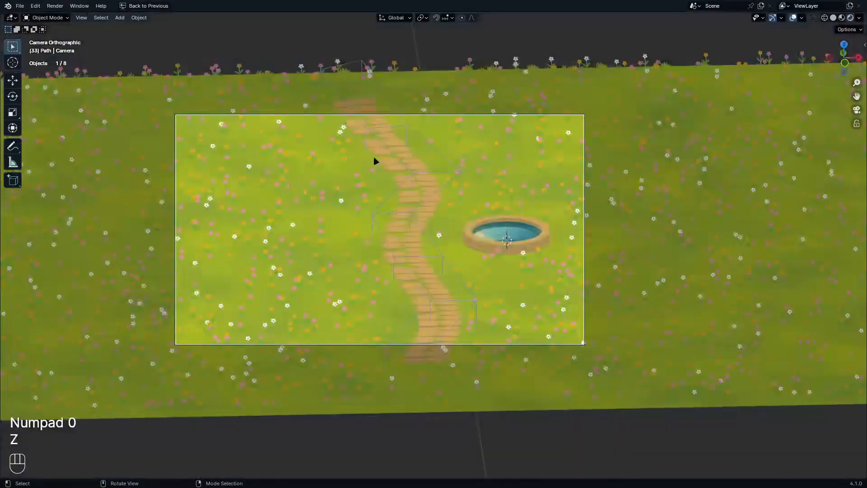
middle_click_drag(476, 210, 452, 214, "shift")
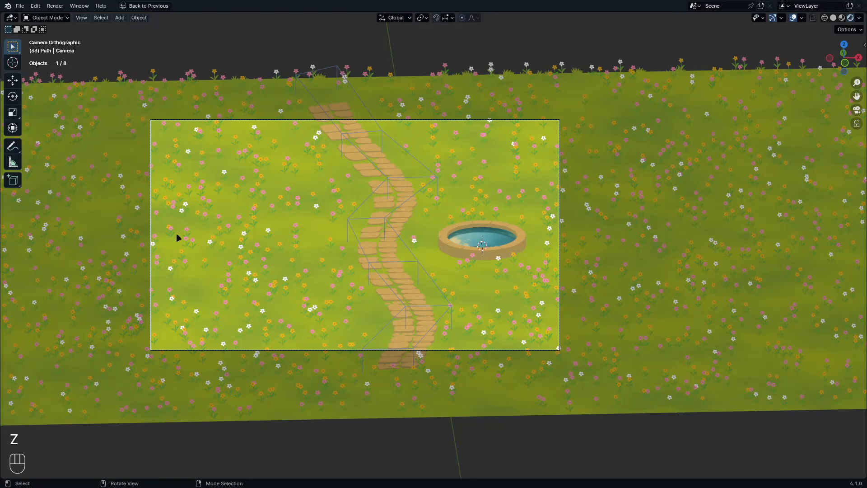
Step: Leave the camera view, switch to wireframe shading and add a 2 m mesh plane at the pond
middle_click_drag(454, 118, 424, 234)
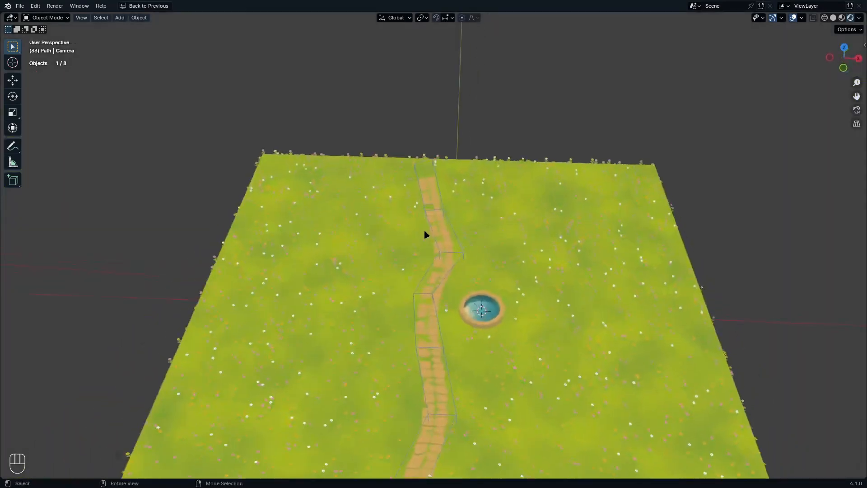
scroll(489, 259, "up", 4)
middle_click_drag(559, 282, 498, 193, "shift")
key("shift+z")
key("shift+a")
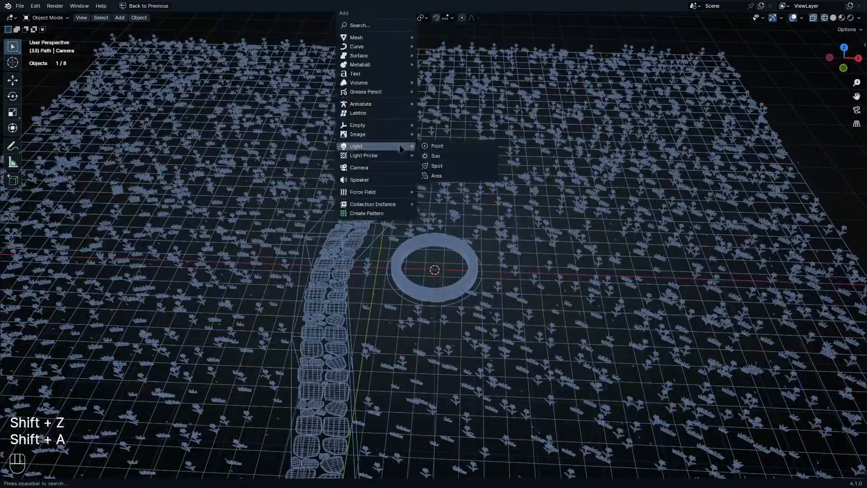
mouse_move(358, 35)
left_click(436, 35)
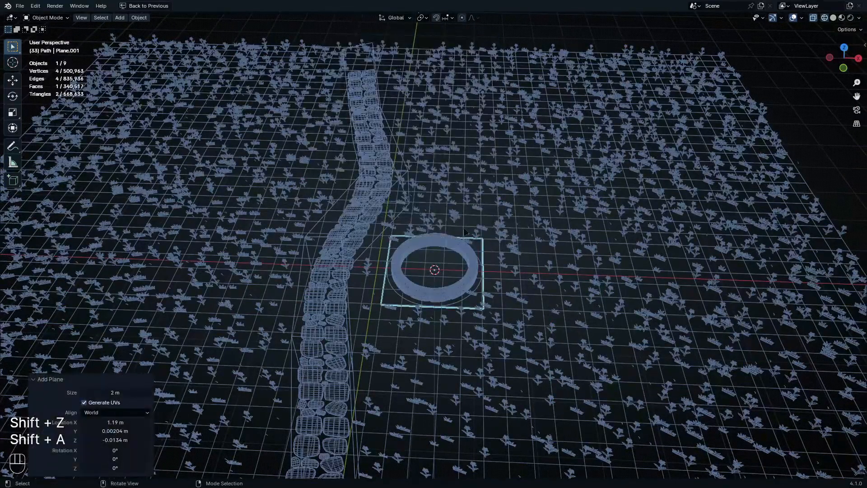
Step: Rotate the new plane's mesh 90° about the X axis in Edit Mode and disable proportional editing
key("Tab")
key("r")
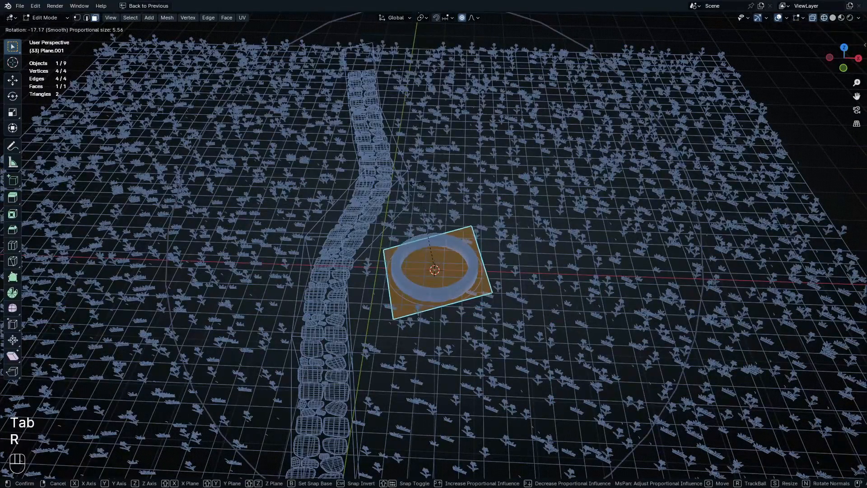
type("90")
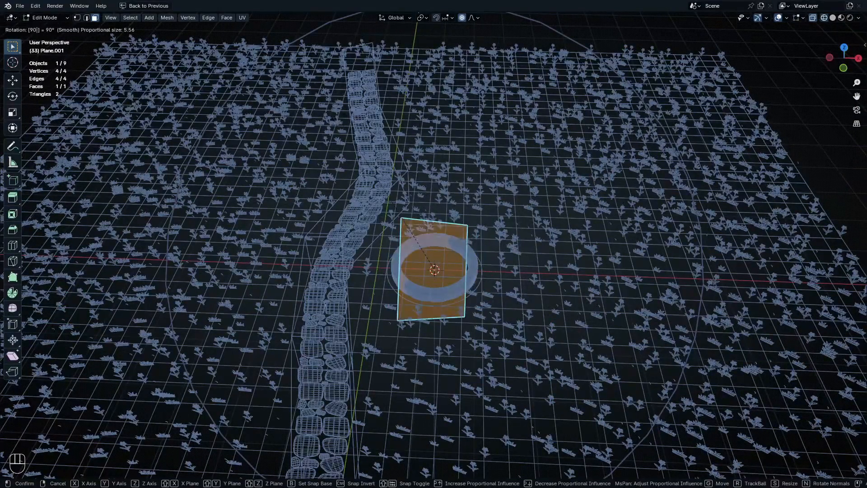
key("Return")
left_click(461, 17)
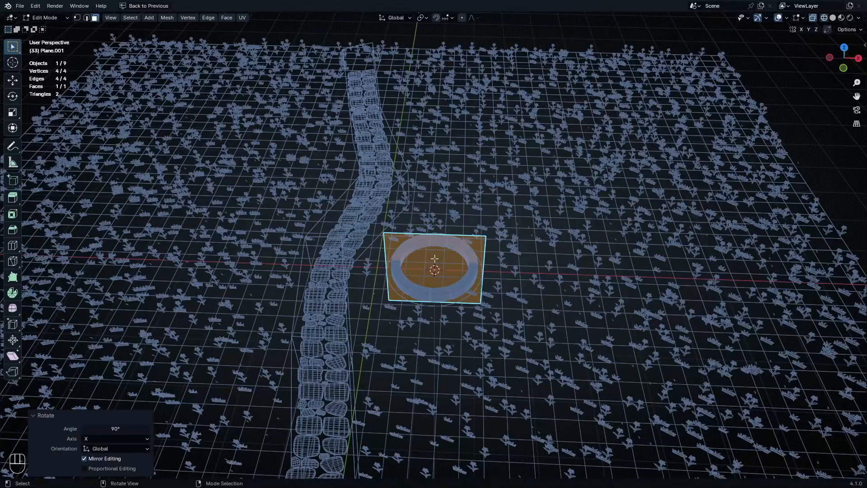
Step: Scale the upright plane along the X axis until it spans roughly the meadow's width
key("KP_7")
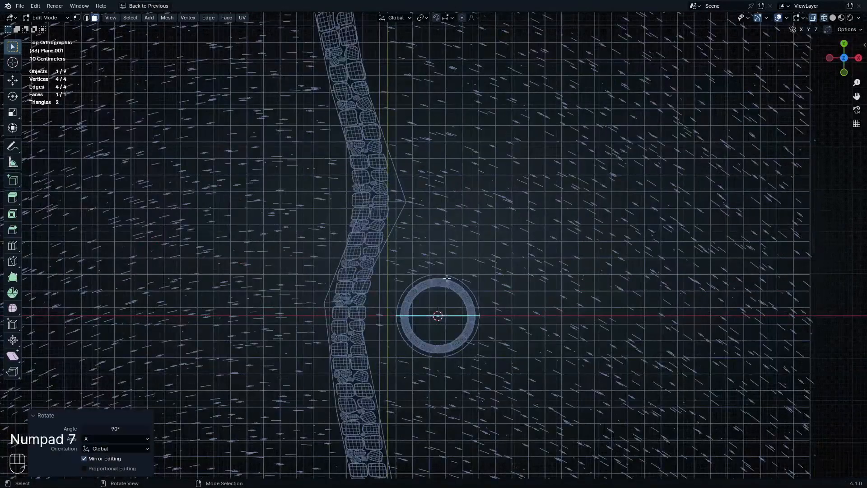
key("s")
key("x")
left_click(66, 264)
middle_click_drag(601, 370, 602, 298)
scroll(601, 308, "down", 4)
scroll(601, 307, "up", 1)
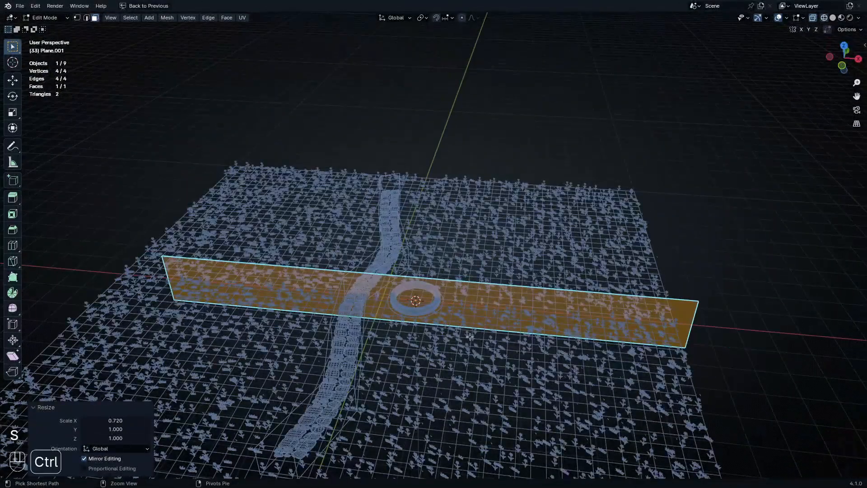
Step: Add three evenly spaced vertical loop cuts across the long upright plane
key("ctrl+r")
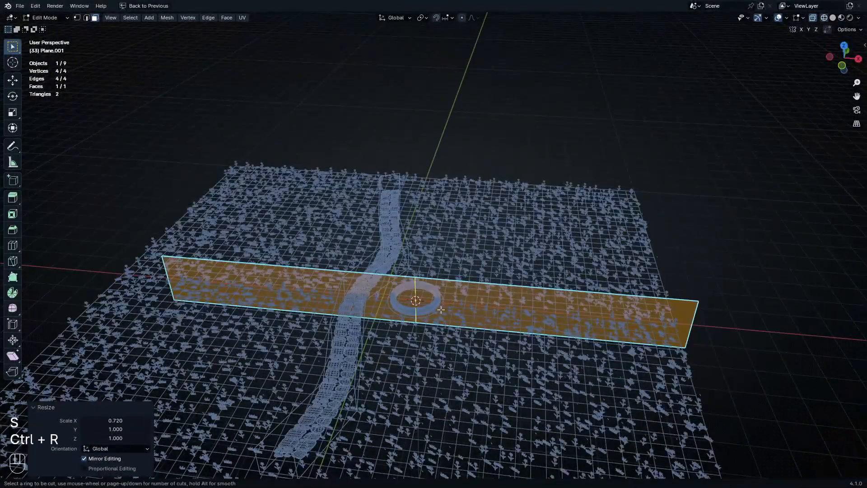
left_click(440, 308)
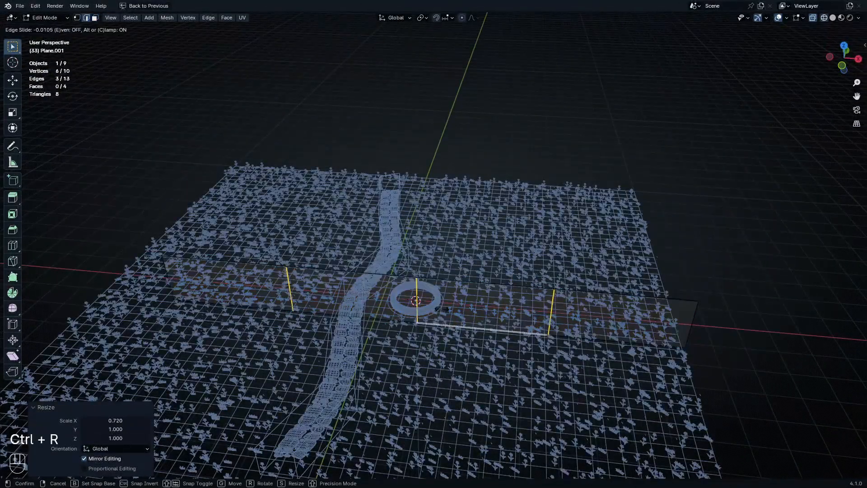
right_click(442, 308)
Step: Bend the upright plane by moving its two outer loop-cut edges forward along the Y axis
left_click(305, 294)
key("g")
key("y")
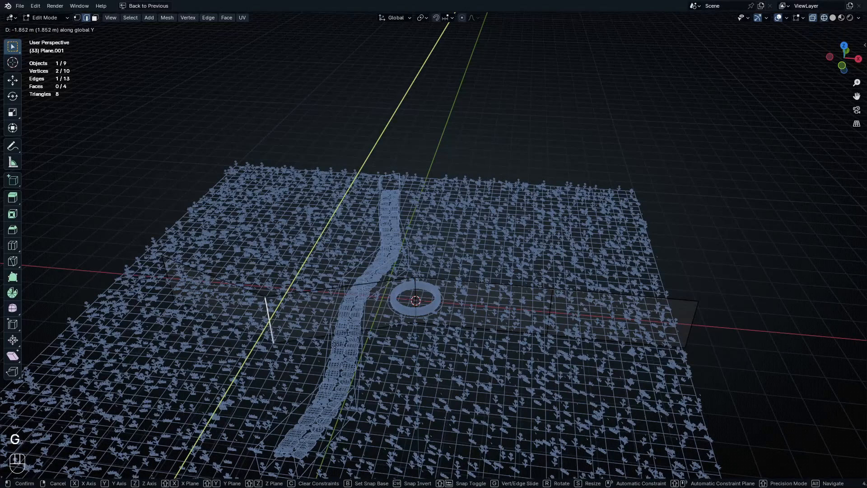
left_click(335, 333)
key("y")
key("y")
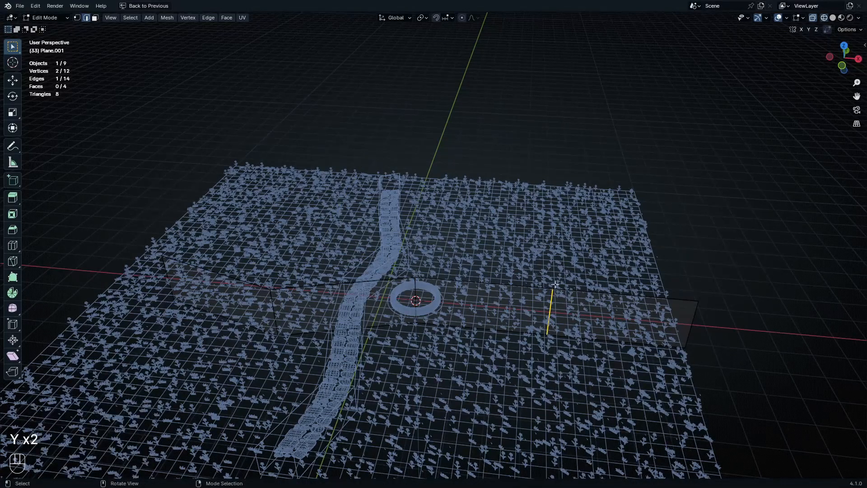
Step: Leave Edit Mode, return to solid display and raise the bent plane along Z above the meadow
key("shift+z")
key("Tab")
key("g")
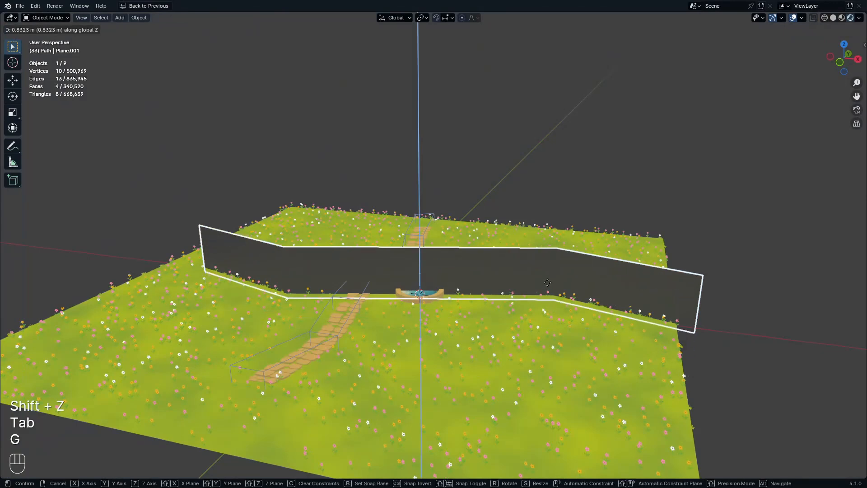
left_click(538, 249)
Step: Switch the node area to the Shader Editor and create a new material named wind for the plane
key("ctrl+space")
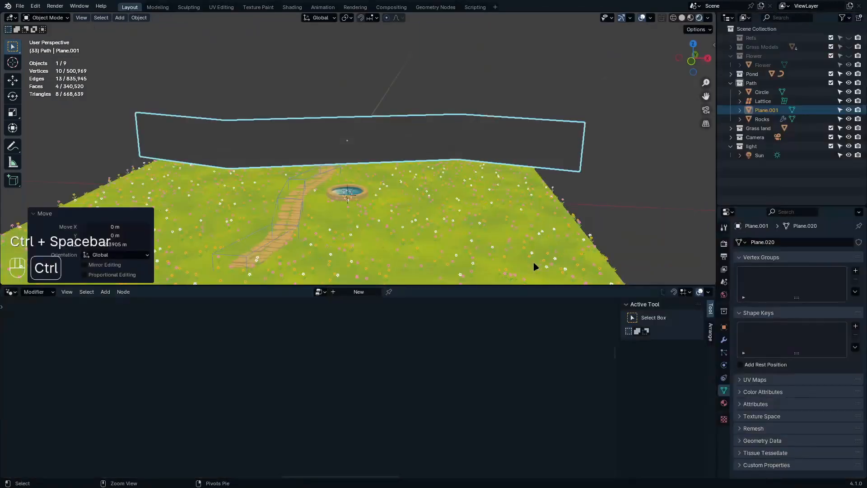
left_click(15, 295)
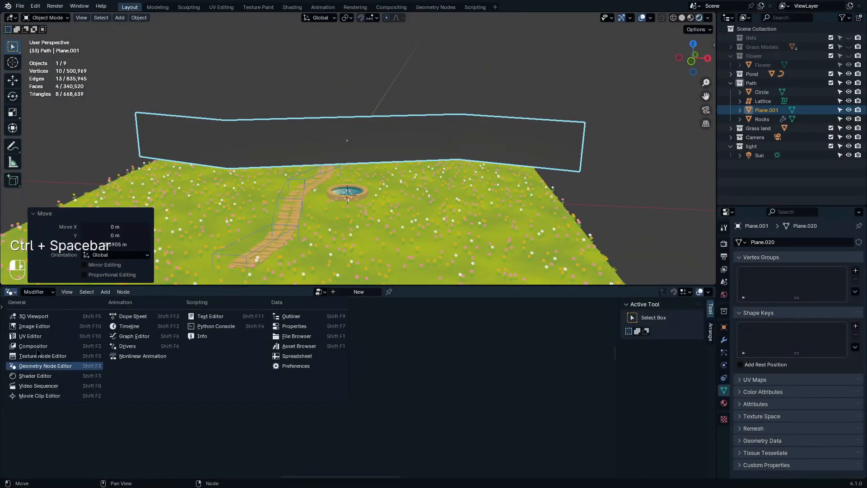
left_click(36, 376)
left_click(376, 292)
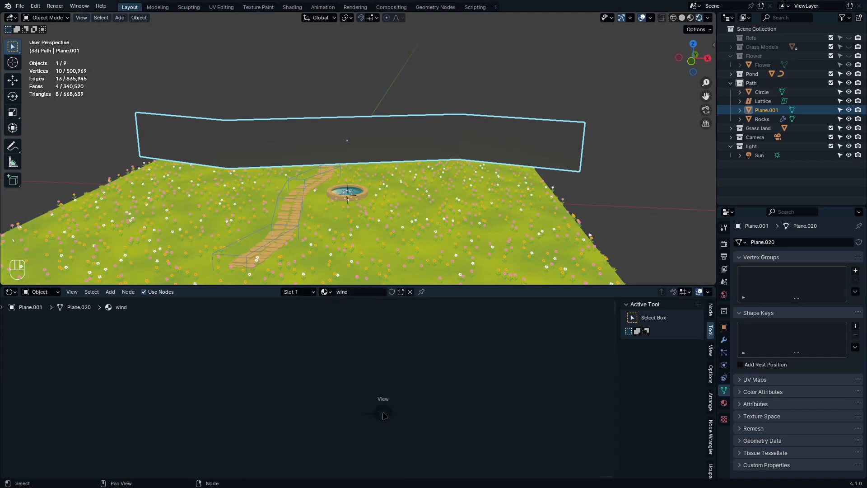
Step: Replace the wind material's default shader with an Emission node connected to the Material Output's Surface
key("x")
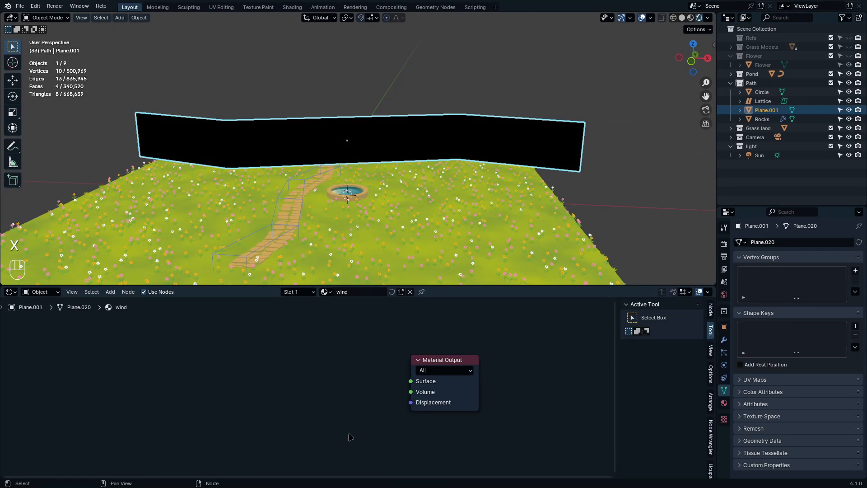
key("q")
left_click(341, 432)
left_click(277, 349)
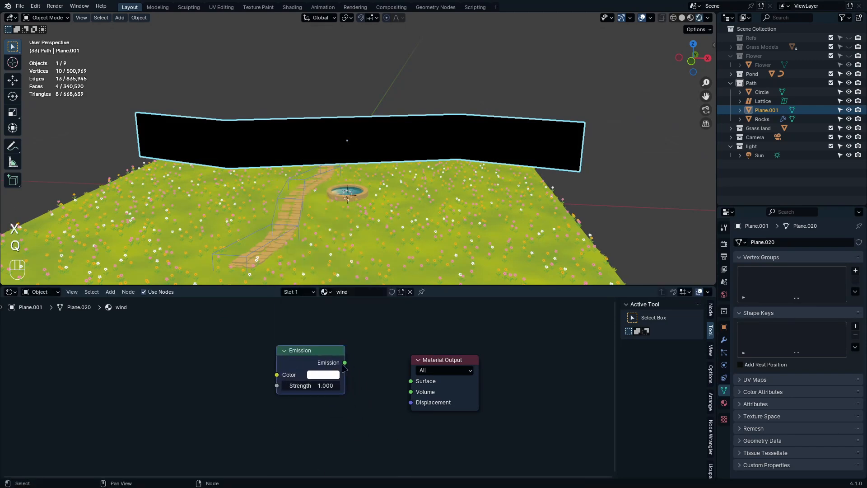
left_click_drag(344, 363, 411, 381)
middle_click_drag(278, 375, 352, 399)
Step: Add a Noise Texture node ahead of the Emission node
key("shift+a")
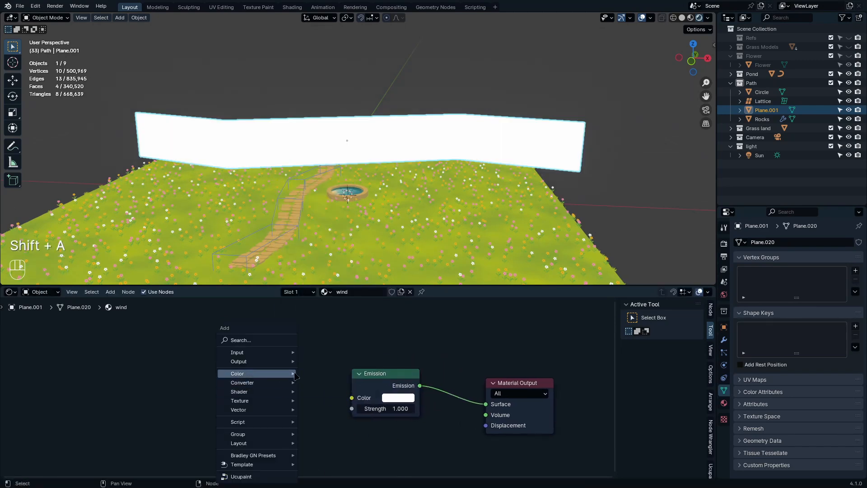
type("noi")
key("Return")
left_click(112, 372)
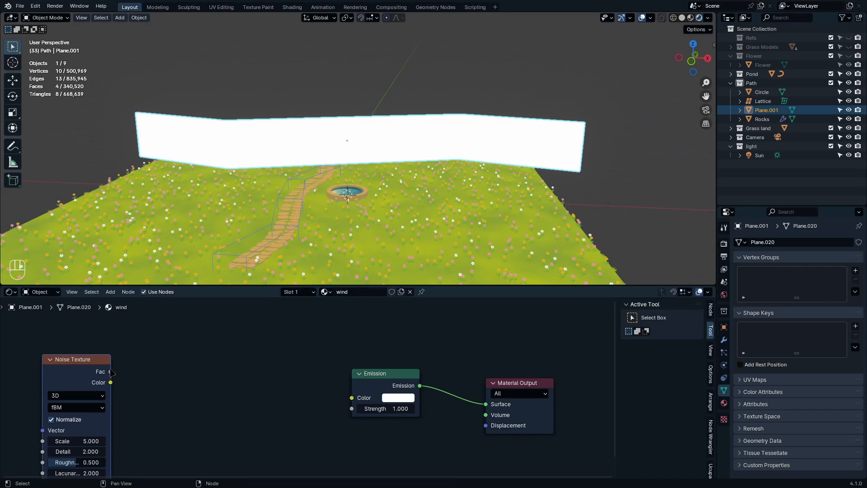
Step: Route the noise Fac through a Constant-interpolation Color Ramp into the Emission color, with the white stop at about 0.564
left_click_drag(110, 371, 254, 382)
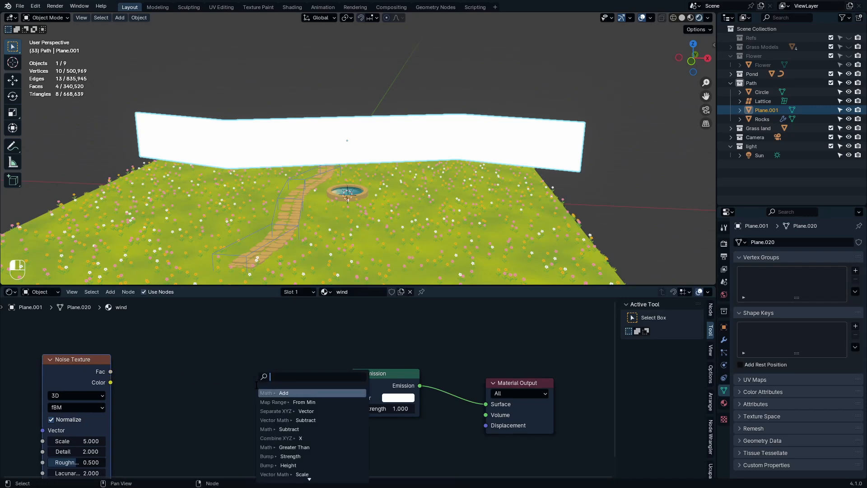
type("color")
key("Return")
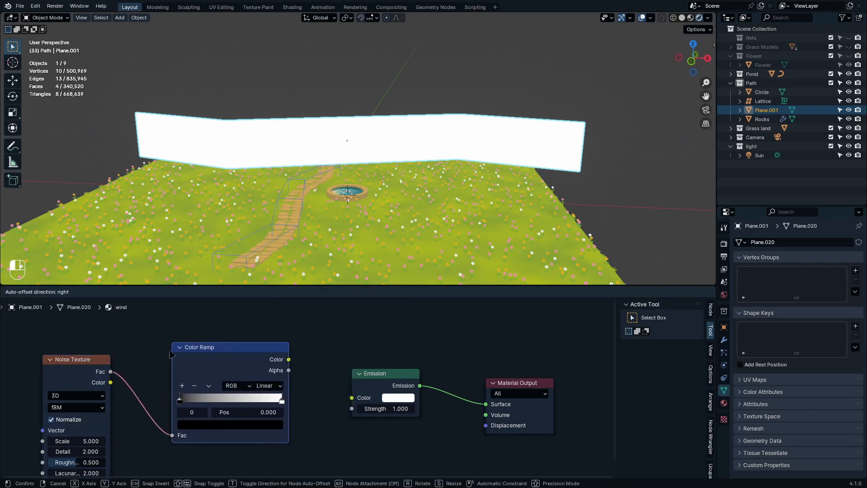
left_click(170, 354)
left_click(266, 385)
left_click(271, 452)
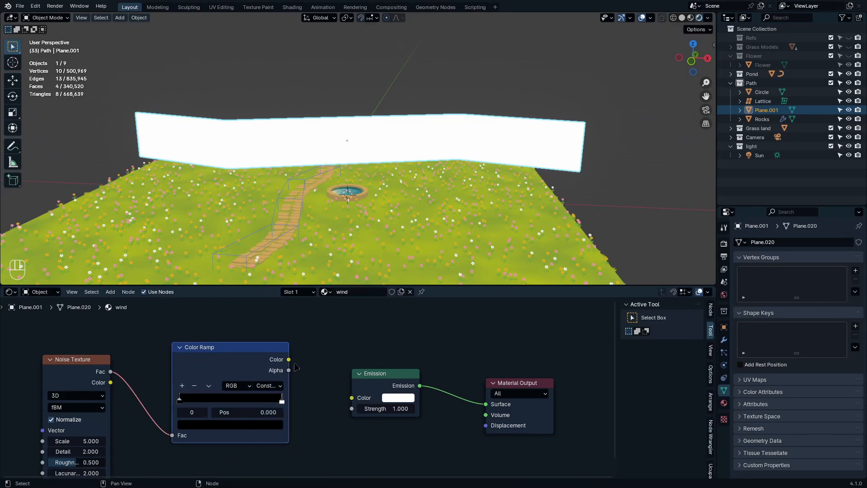
left_click_drag(290, 359, 297, 360)
left_click_drag(351, 402, 352, 398)
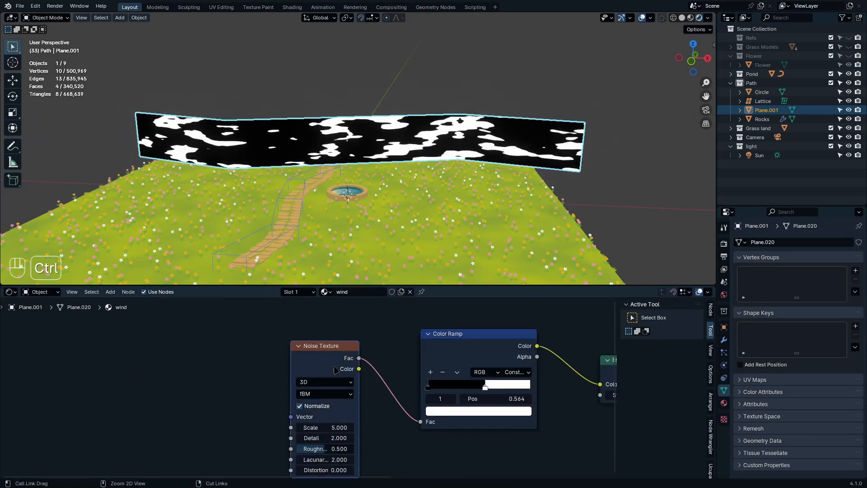
Step: Add Texture Coordinate and Mapping nodes to the noise, use Object coordinates, and set the noise scale to 3.310
key("ctrl+t")
scroll(267, 375, "up", 5)
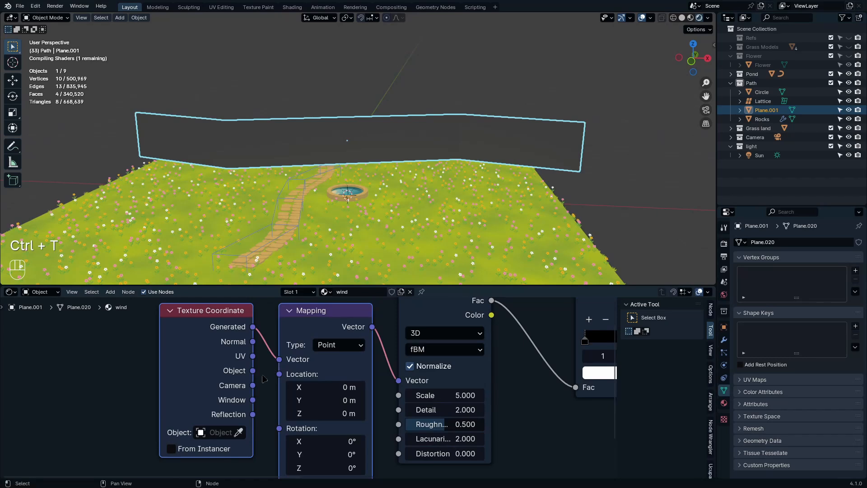
left_click_drag(253, 370, 280, 360)
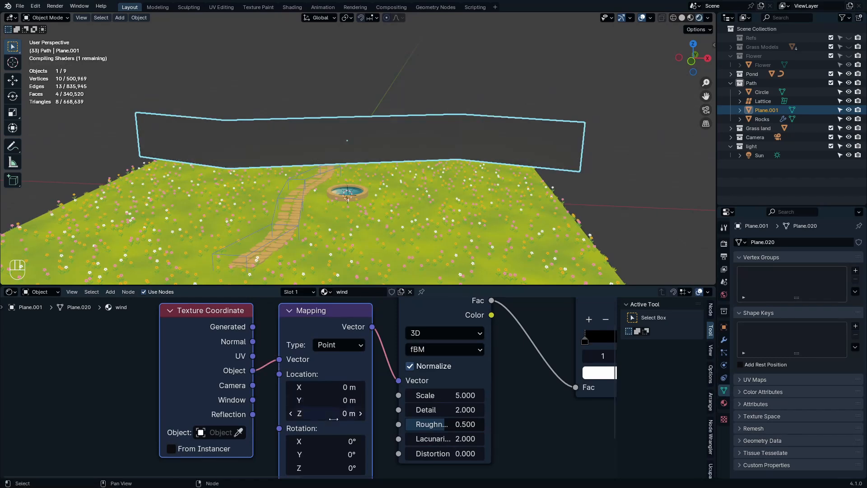
scroll(472, 461, "up", 4)
left_click_drag(434, 368, 352, 369)
Step: Apply all transforms to the plane and give it a level 1 subdivision
key("ctrl+a")
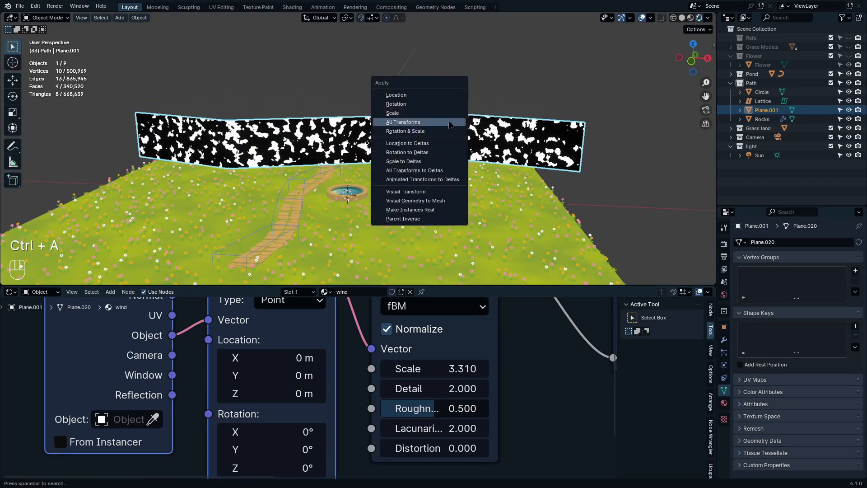
left_click(450, 123)
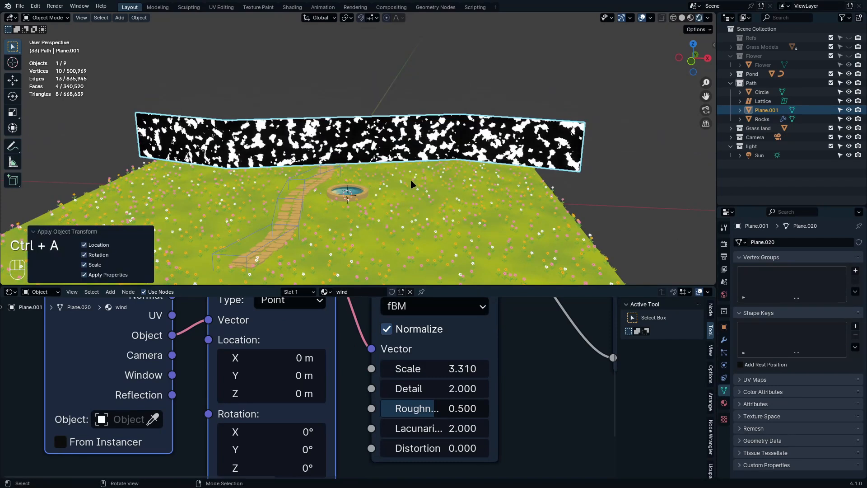
key("ctrl+1")
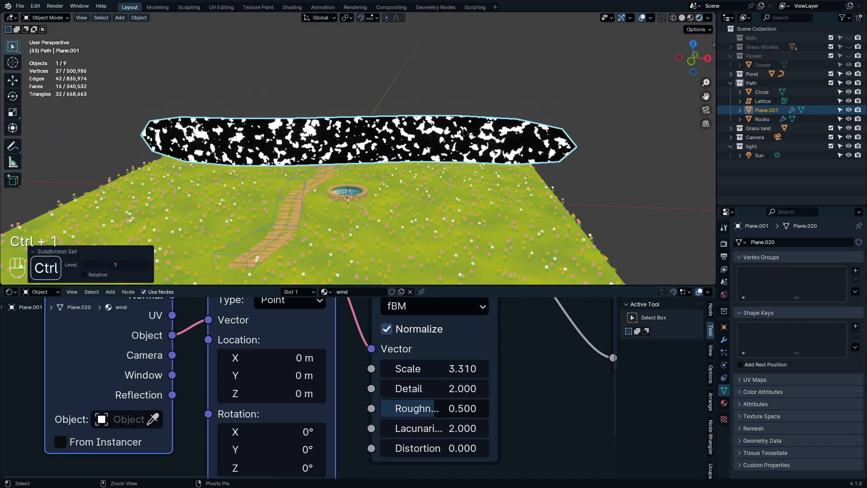
Step: Add a vertical loop cut near each end of the plane to tighten its rounded ends
key("Tab")
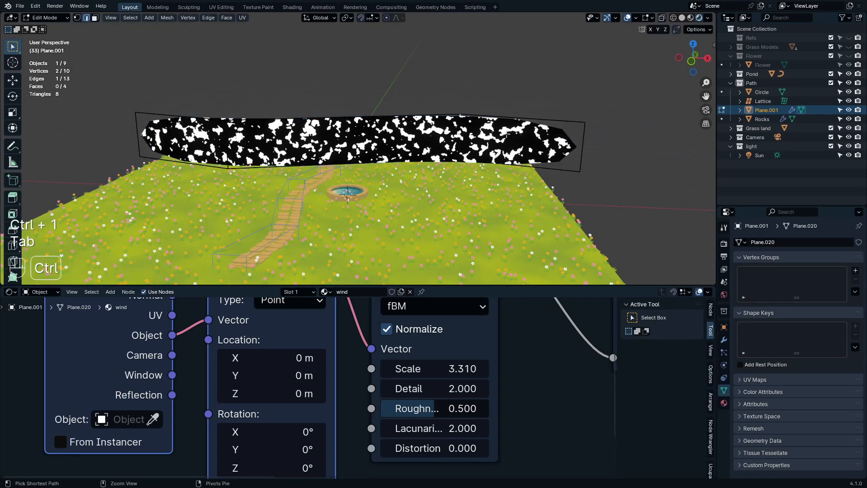
key("ctrl+r")
left_click(504, 138)
left_click(541, 134)
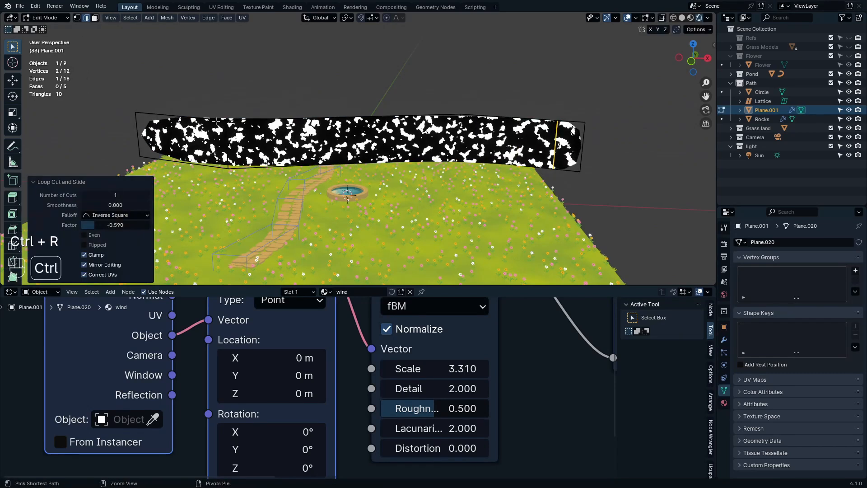
key("ctrl+r")
left_click(190, 137)
left_click(175, 135)
key("Tab")
Step: Stretch the noise into horizontal streaks by lowering the Mapping X scale and raising its Z scale to 7.34
scroll(285, 406, "up", 1)
middle_click_drag(282, 470, 296, 375)
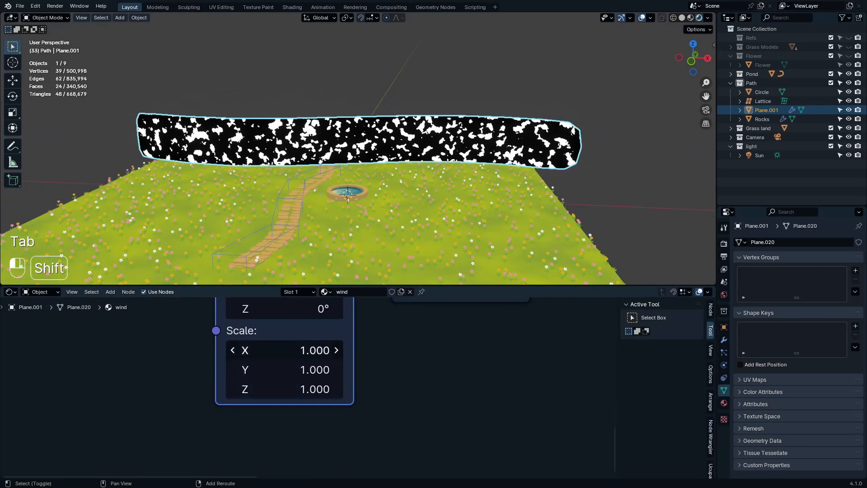
mouse_move(289, 351)
left_mouse_down("shift")
mouse_move(343, 351)
mouse_move(264, 351)
mouse_move(299, 366)
mouse_move(389, 368)
mouse_move(235, 369)
mouse_move(606, 389)
mouse_move(527, 388)
left_mouse_up("shift")
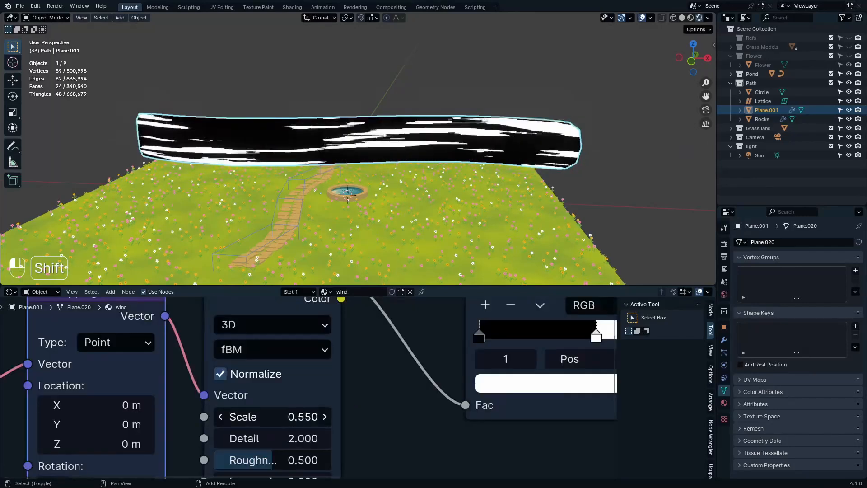
Step: Set the noise scale to 1.130 and the Color Ramp's white stop to about 0.623 to refine the streaks
left_click_drag(307, 416, 325, 416, "shift")
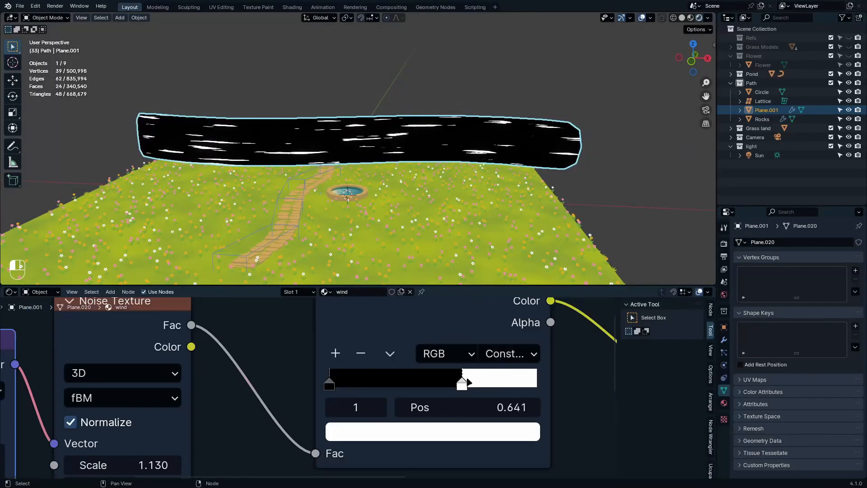
left_click_drag(469, 383, 465, 383)
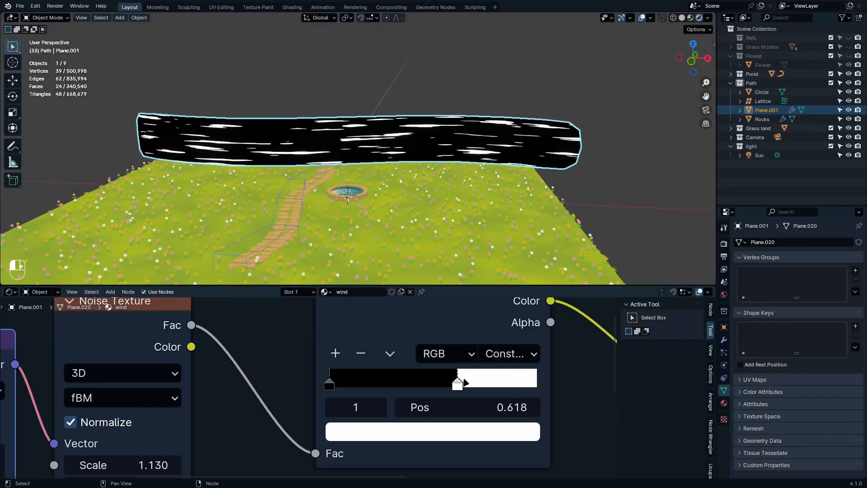
Step: Mix a Transparent BSDF with the Emission in a Mix Shader and use the Color Ramp as its factor instead of the Emission color
key("ctrl+space")
scroll(513, 362, "down", 4)
middle_click_drag(568, 297, 432, 344)
scroll(432, 345, "up", 1)
key("q")
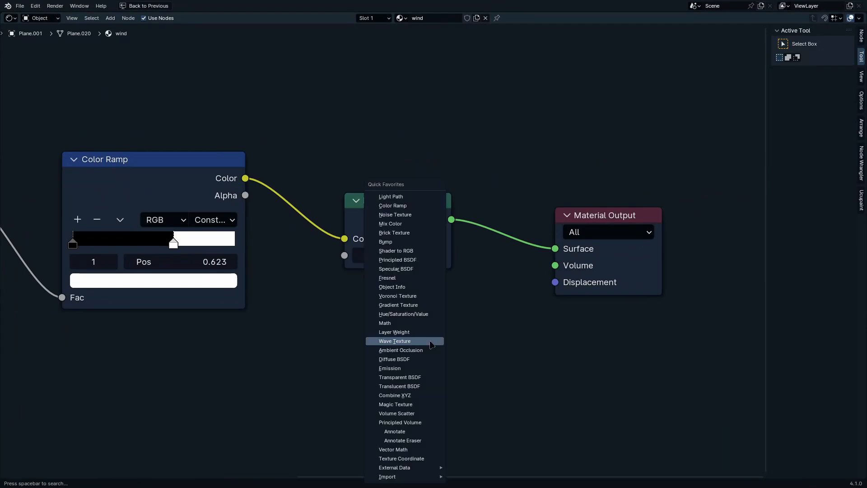
left_click(400, 377)
left_click(381, 264)
right_click_drag(403, 204, 430, 307, "ctrl+shift")
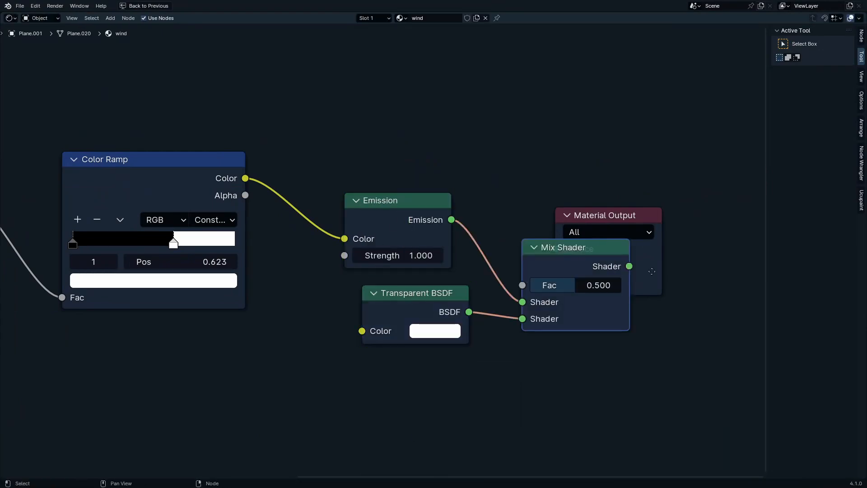
left_click_drag(344, 238, 522, 280)
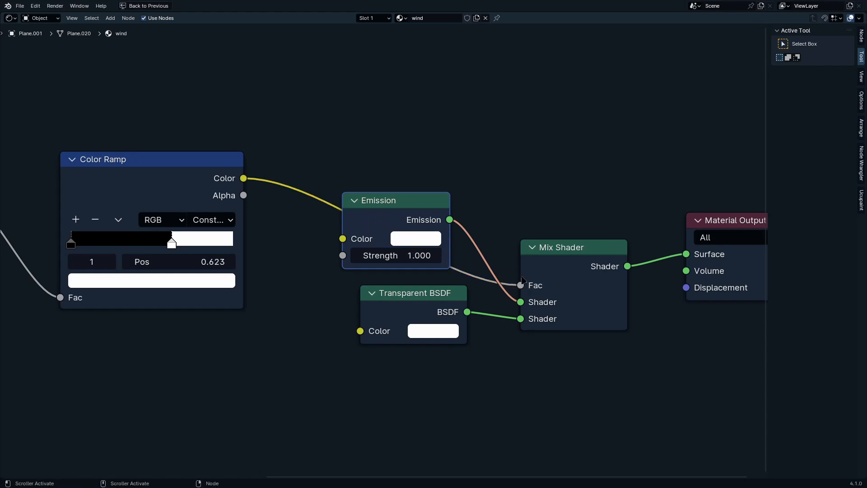
Step: Set the wind material's blend mode to Alpha Clip
key("ctrl+space")
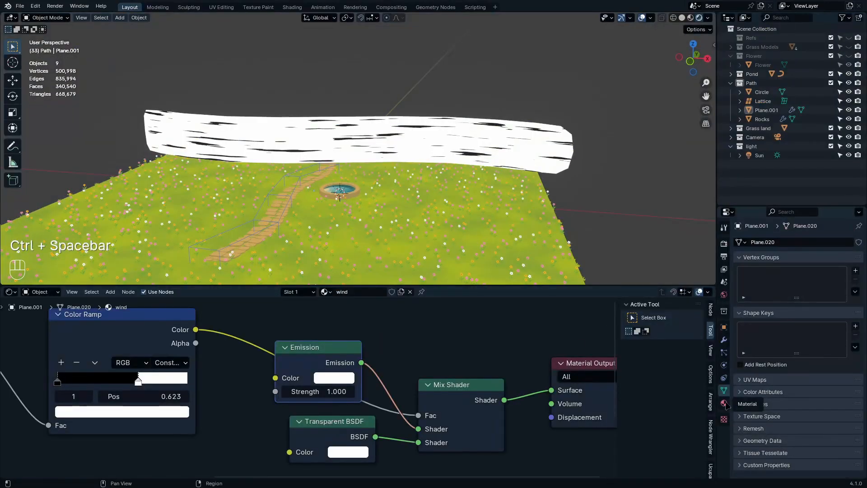
left_click(724, 403)
scroll(813, 361, "down", 2)
left_click(837, 368)
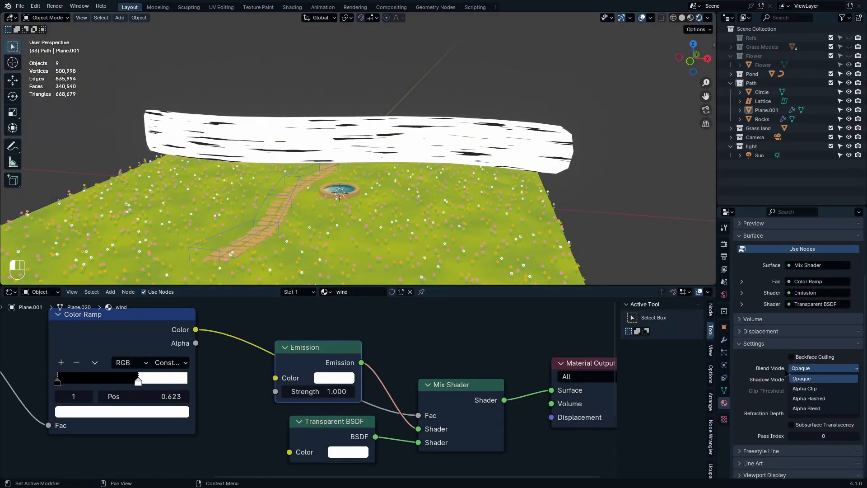
left_click(811, 379)
left_click(818, 369)
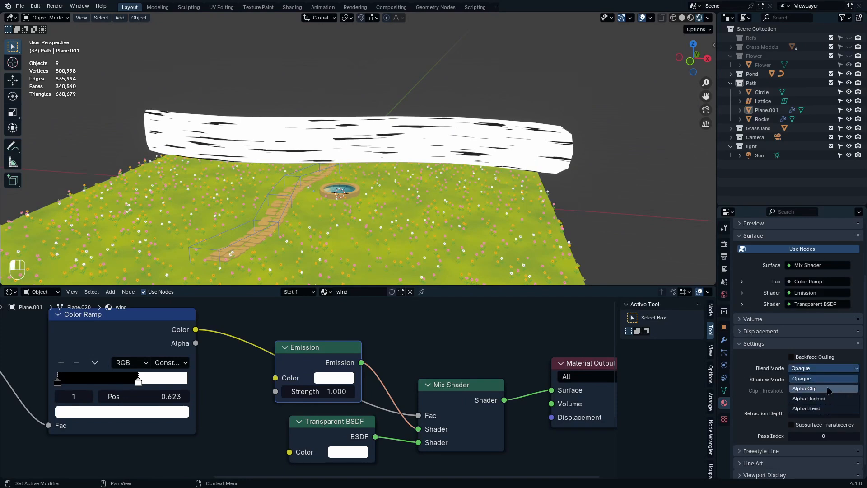
left_click(800, 387)
Step: Swap the Mix Shader's Emission and Transparent BSDF inputs so only the streaks emit light
scroll(453, 168, "up", 1)
scroll(502, 419, "up", 2)
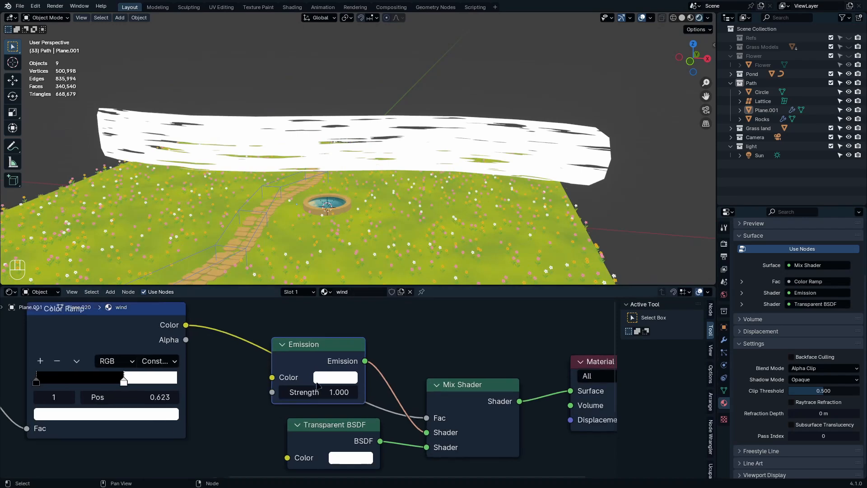
key("alt+s")
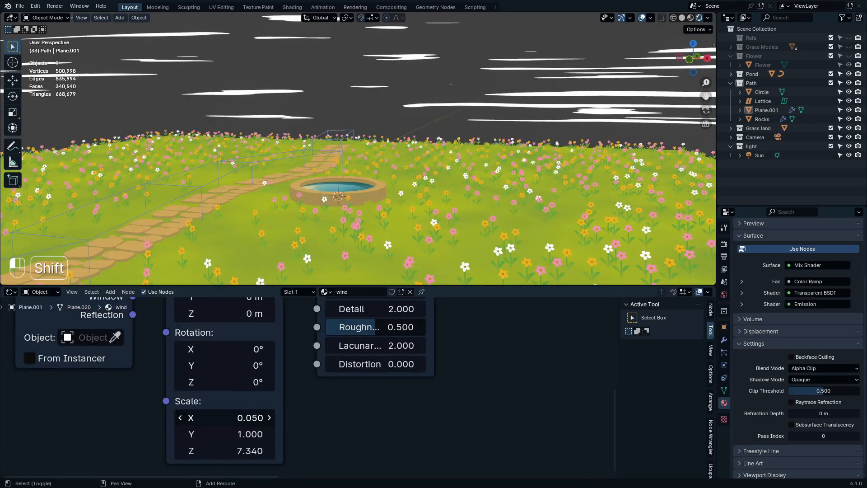
Step: Fine-tune the Mapping node's X scale to adjust the length of the wind streaks
mouse_move(224, 417)
left_mouse_down("shift")
mouse_move(239, 417)
mouse_move(217, 417)
left_mouse_up("shift")
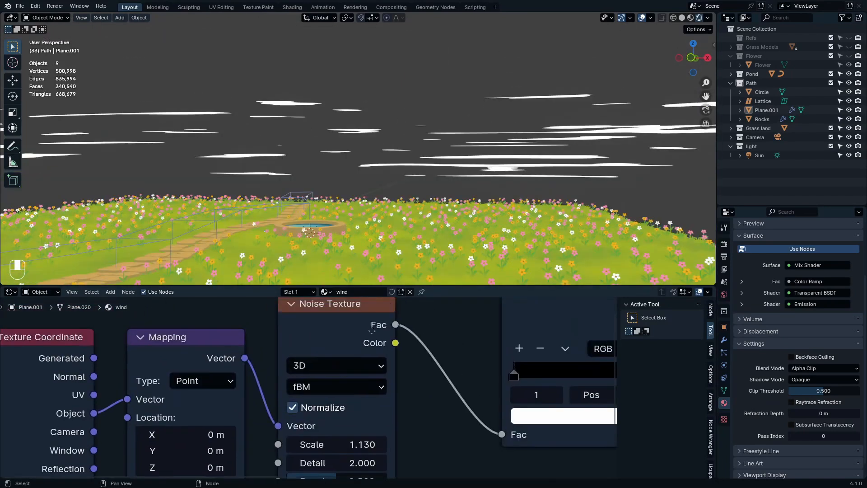
middle_click_drag(593, 366, 517, 382)
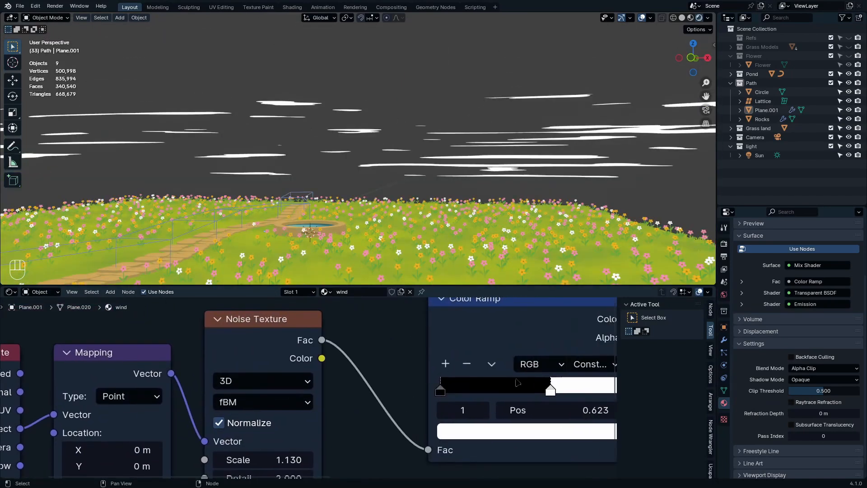
Step: Move the Color Ramp's white stop to position 0.655 to thin out the wind streaks
left_click_drag(546, 390, 552, 389)
scroll(515, 203, "down", 5)
middle_click_drag(514, 191, 482, 185)
scroll(488, 205, "up", 4)
Step: Lower the wind plane along Z and move it about -1.94 m along Y to bring it over the path in camera view
left_click(482, 184)
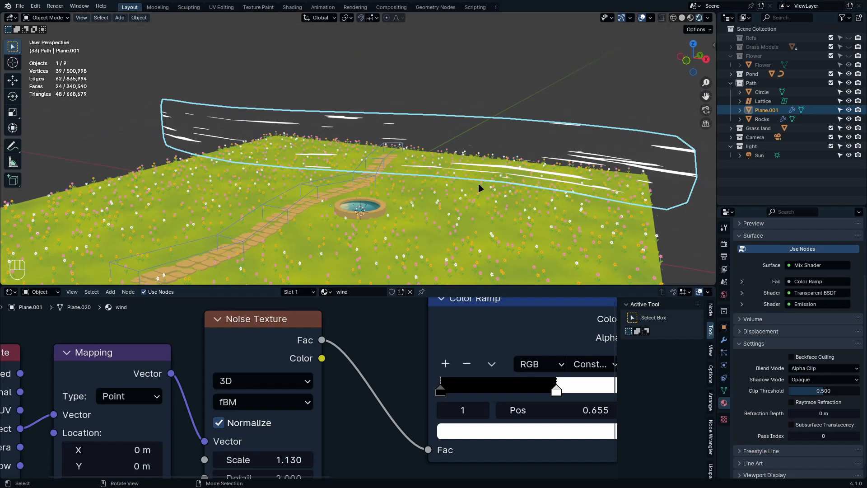
key("KP_0")
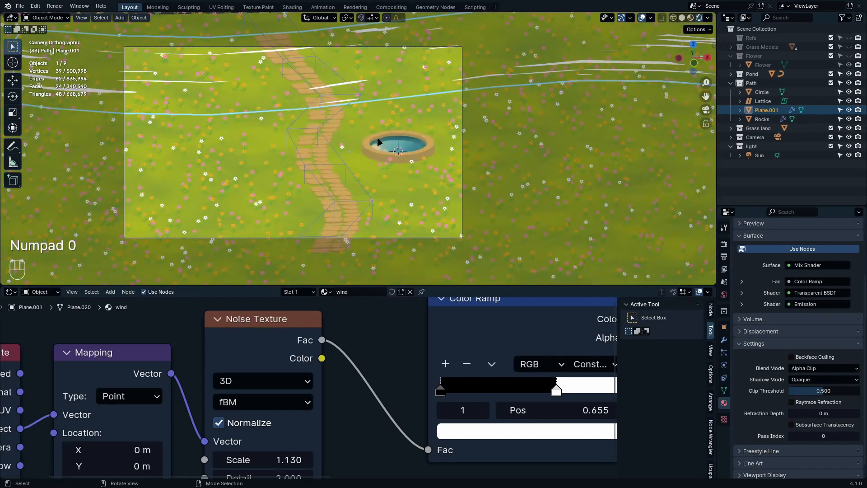
key("g")
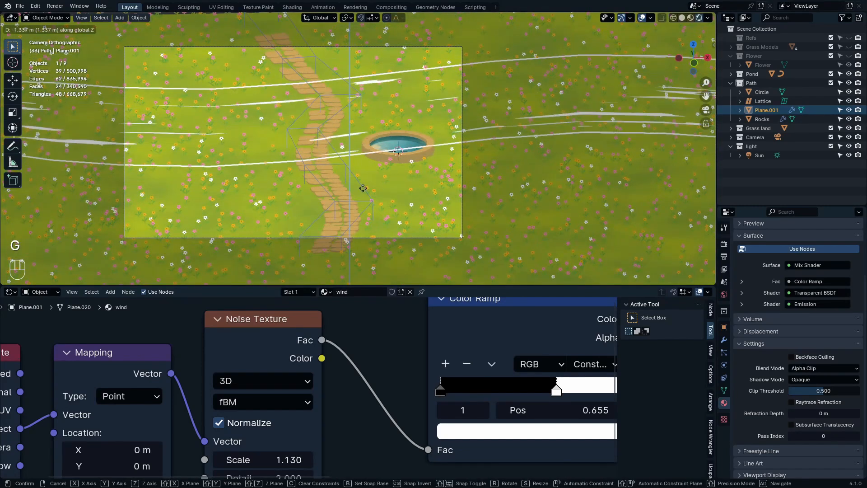
left_click(363, 191)
key("g")
key("y")
left_click(365, 217)
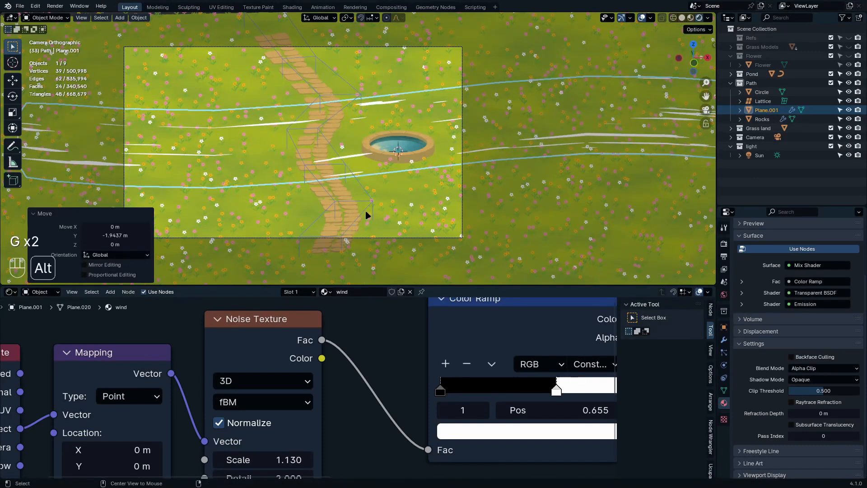
Step: Make a linked duplicate of the wind plane about 5.89 m farther along Y and scale it by about 0.598
key("alt+d")
left_click(368, 133)
key("s")
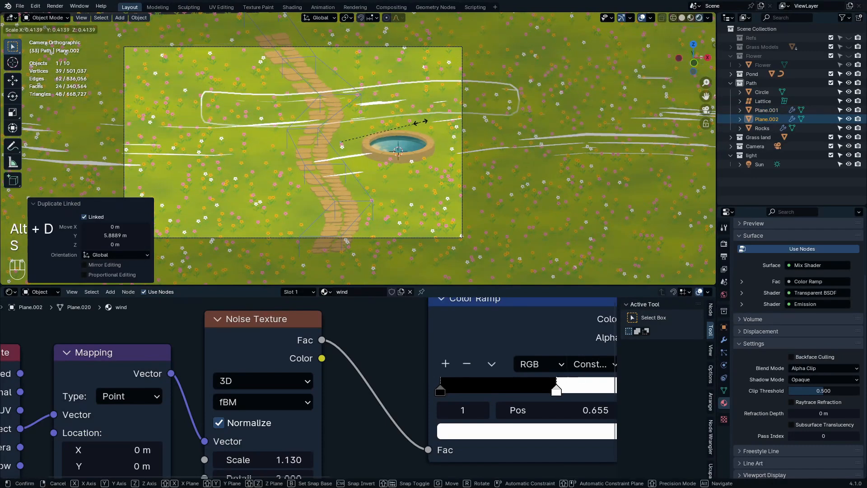
left_click(459, 128)
key("r")
key("z")
key("1")
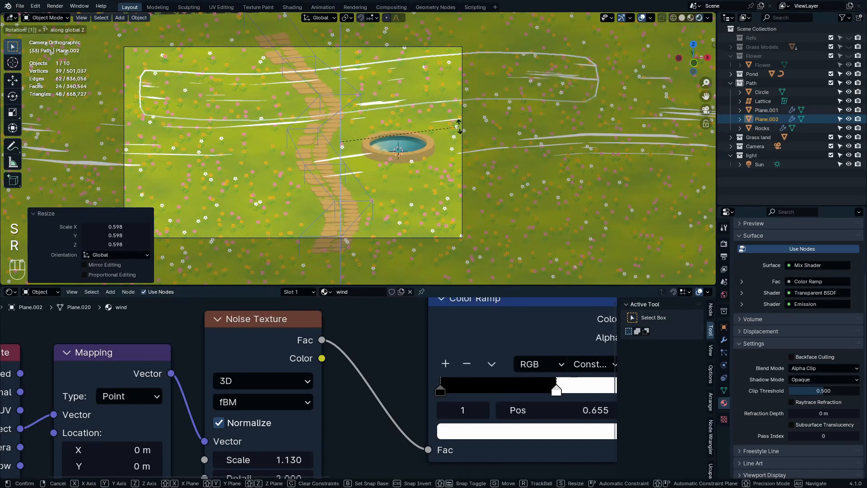
right_click(460, 129)
Step: Scale the duplicated wind plane by about 0.834 and move it about 1.74 m along Y
key("s")
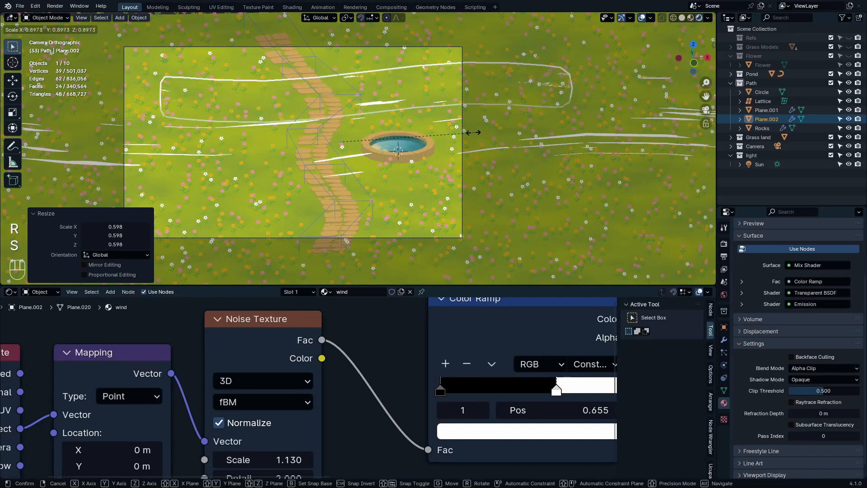
left_click(464, 135)
key("g")
key("y")
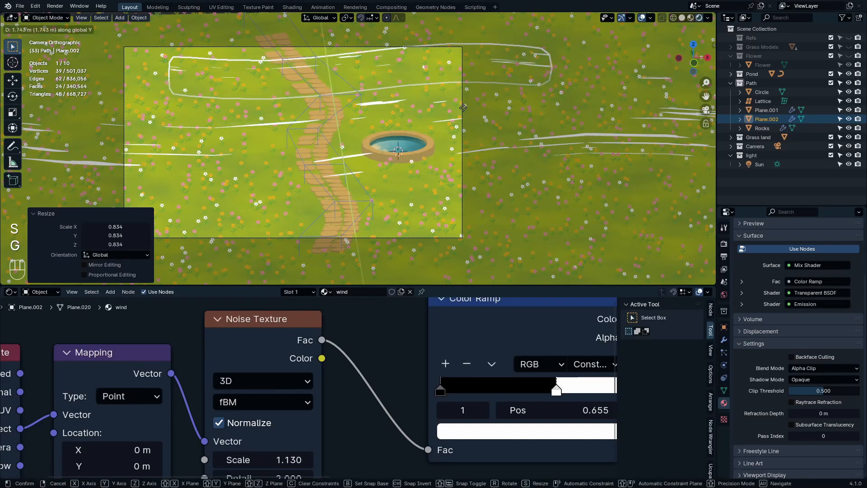
left_click(465, 112)
scroll(517, 383, "down", 4)
middle_click_drag(217, 456, 361, 352)
key("shift+a")
mouse_move(273, 375)
type("rand")
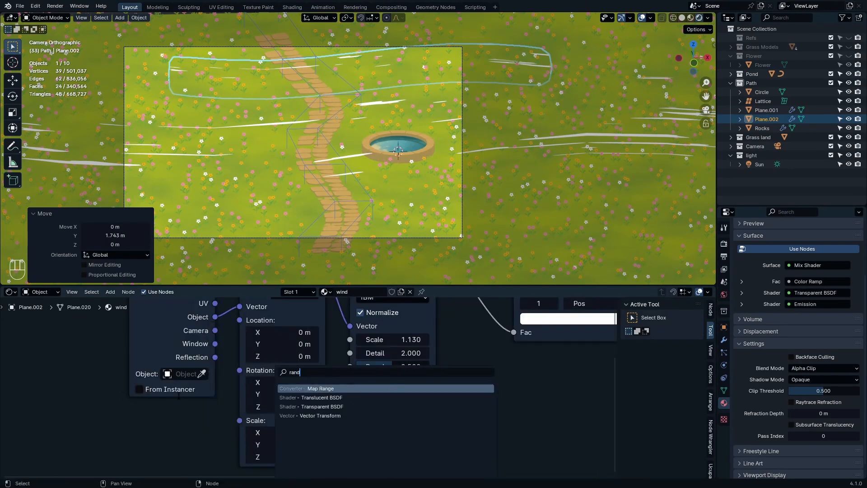
left_click(125, 394)
Step: Test how shifting the Mapping node's Location values moves the wind streaks, cancelling each trial change
scroll(316, 388, "down", 6)
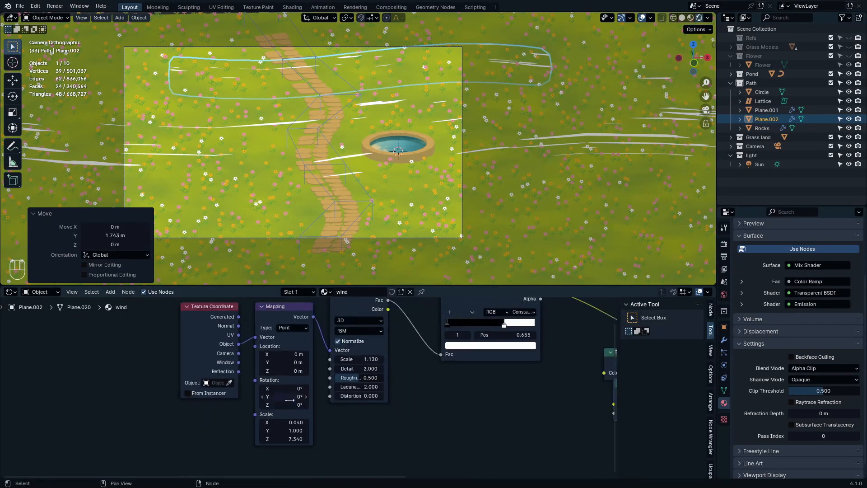
middle_click_drag(321, 388, 386, 408)
scroll(385, 409, "up", 4)
scroll(385, 409, "up", 3)
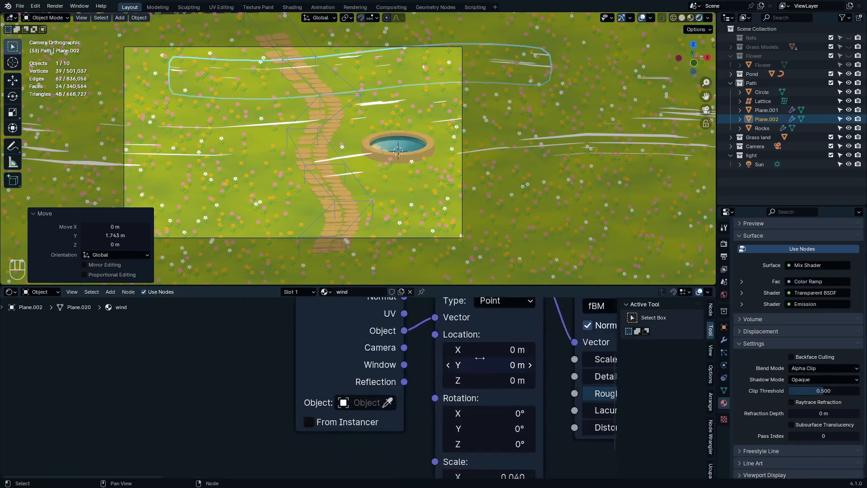
mouse_move(497, 351)
left_mouse_down("shift")
mouse_move(529, 350)
mouse_move(466, 350)
mouse_move(485, 365)
mouse_move(409, 365)
left_mouse_up("shift")
right_click(466, 351)
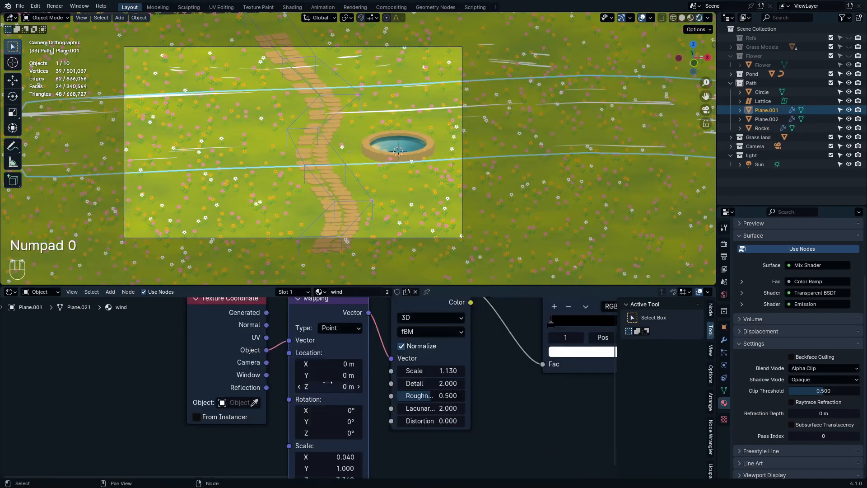
left_click_drag(243, 72, 296, 106, "ctrl")
left_click_drag(341, 362, 407, 361)
right_click(406, 361)
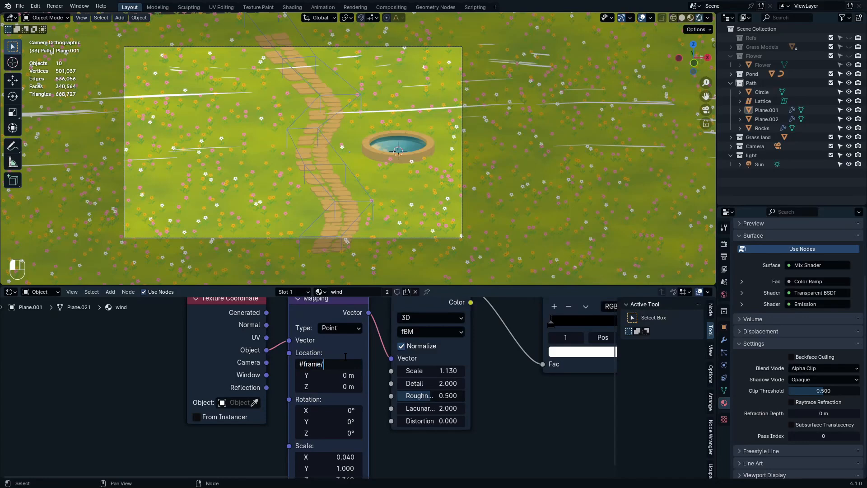
Step: Drive the Mapping node's X Location with a #frame expression and play the animation
key("Return")
key("space")
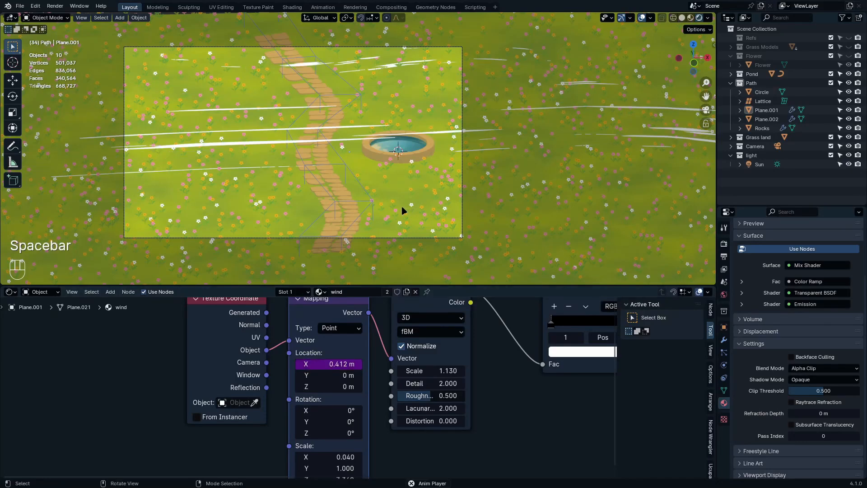
key("space")
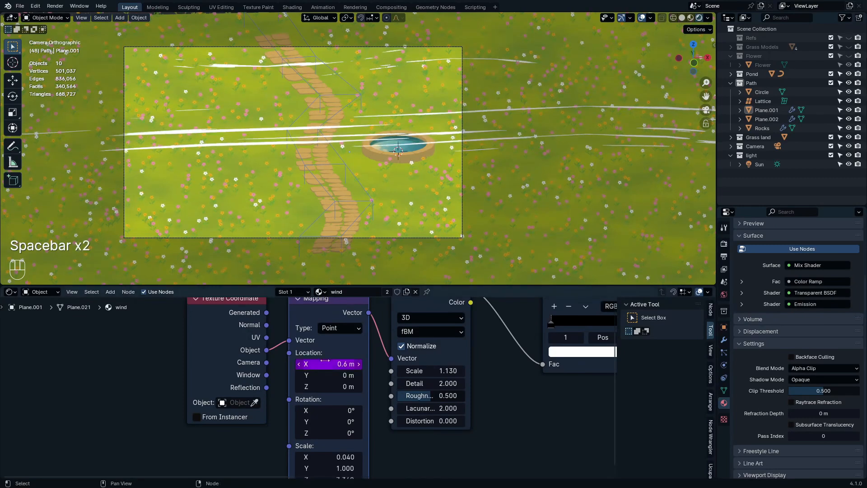
Step: Change the X Location driver expression to frame/50 and replay the animation
key("BackSpace")
key("BackSpace")
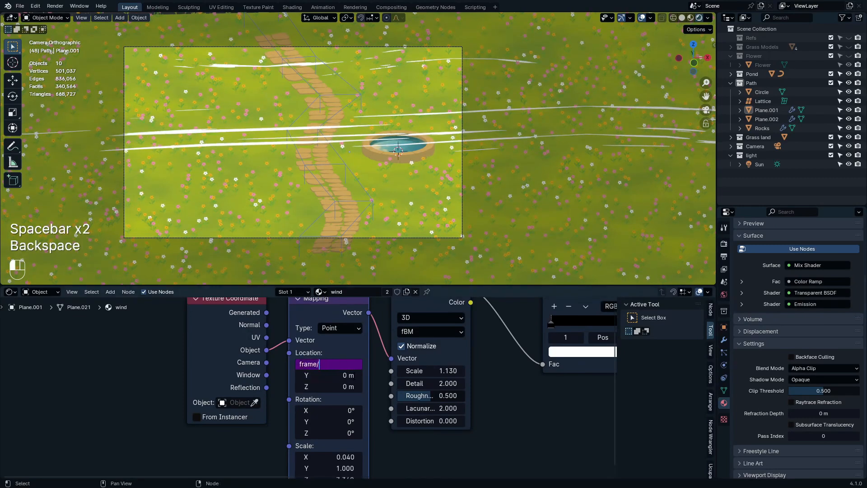
type("50")
key("Return")
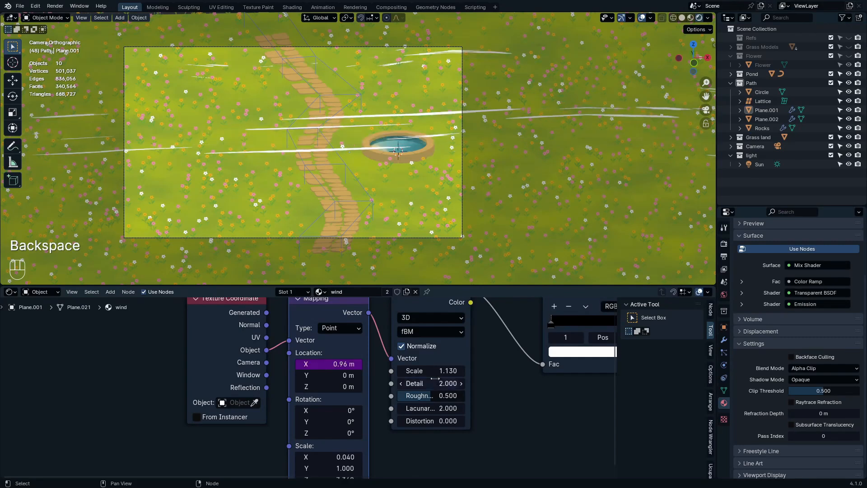
key("space")
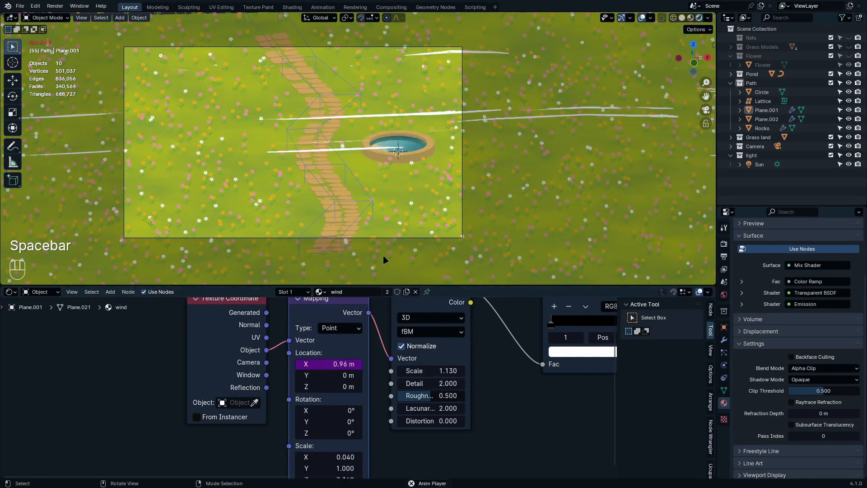
Step: Delete the X Location driver and drive the Mapping node's Y Location with #frame/50 instead, checking it in playback
right_click(324, 364)
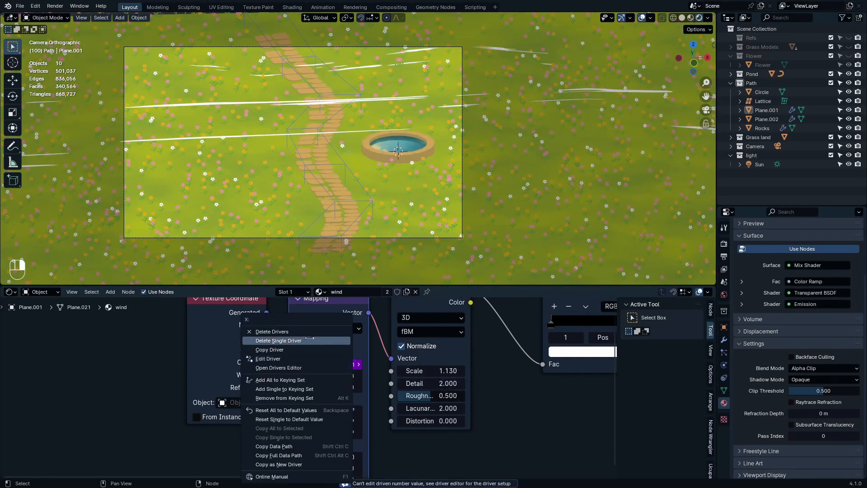
left_click(310, 340)
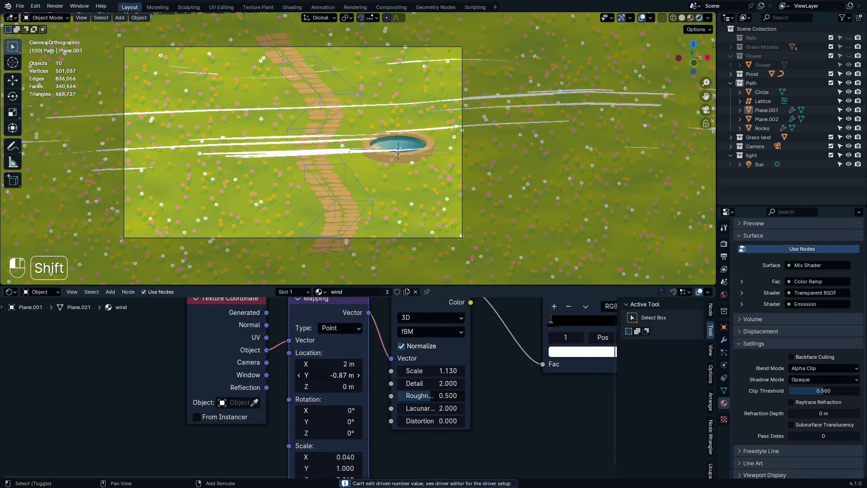
left_click_drag(329, 375, 352, 375, "shift")
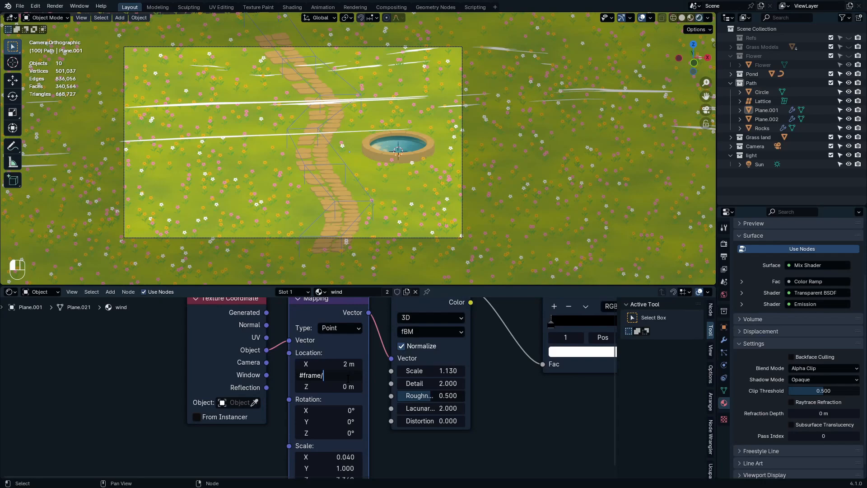
key("Return")
key("space")
key("space")
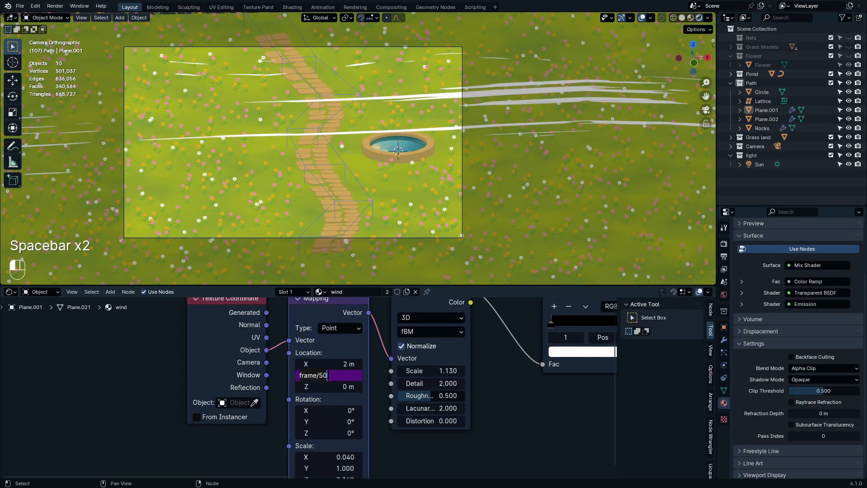
Step: Lower the divisor in the Y Location's frame expression to speed up the streaks and preview the animation
key("BackSpace")
key("space")
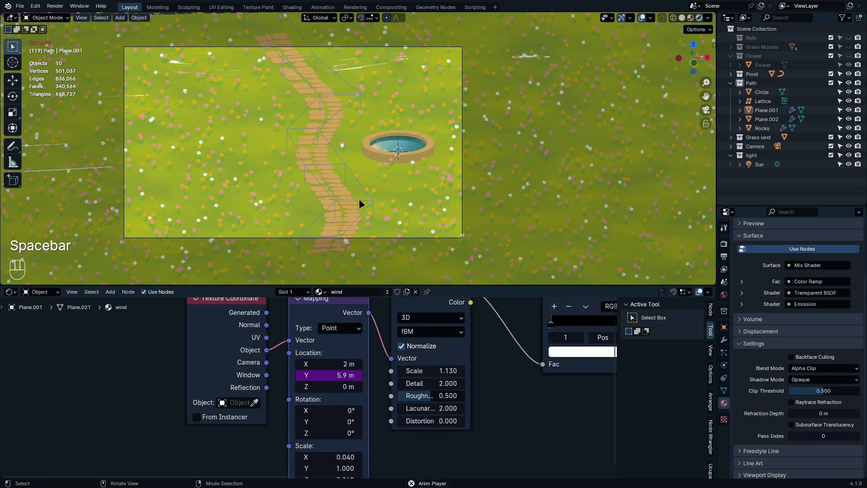
key("ctrl")
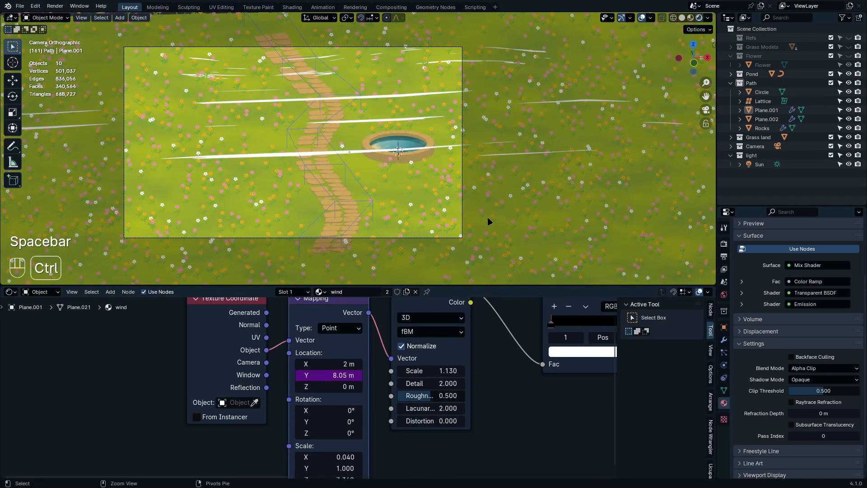
scroll(467, 166, "up", 8)
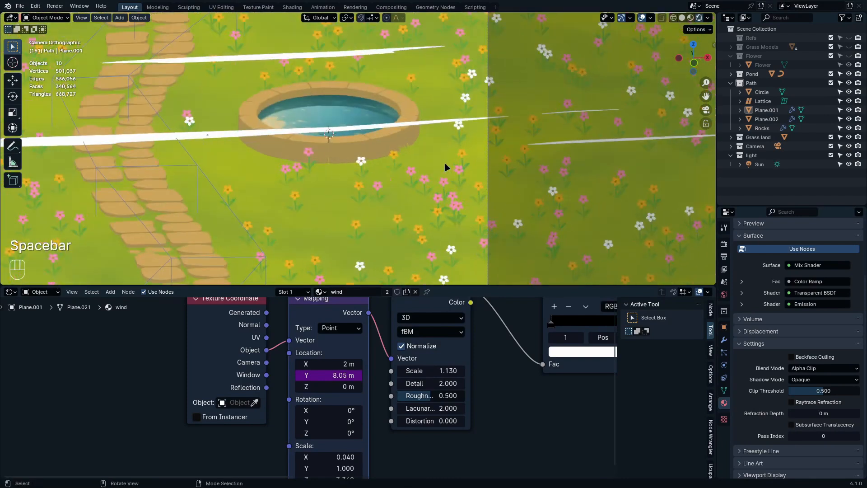
scroll(416, 173, "down", 7)
Step: Maximize the viewport in solid shading, tilt the large wind plane around the global X axis and apply its transform
key("ctrl+space")
middle_click_drag(515, 221, 489, 217)
key("z")
left_click(540, 206)
middle_click_drag(540, 206, 578, 225)
scroll(566, 224, "up", 1)
left_click(566, 224)
key("r")
left_click(564, 219)
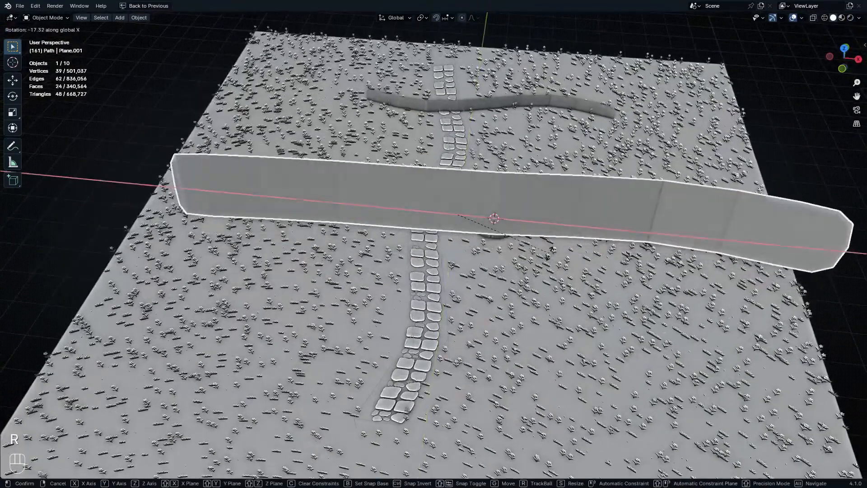
key("ctrl+a")
left_click(556, 212)
Step: Raise the smaller wind plane at the far end of the path about 1.89 m along Z
left_click(575, 107)
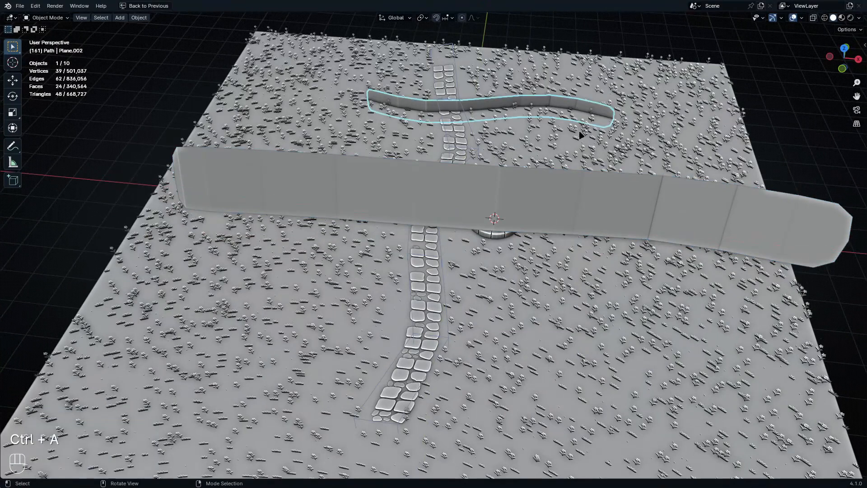
key("g")
key("z")
left_click(591, 104)
key("r")
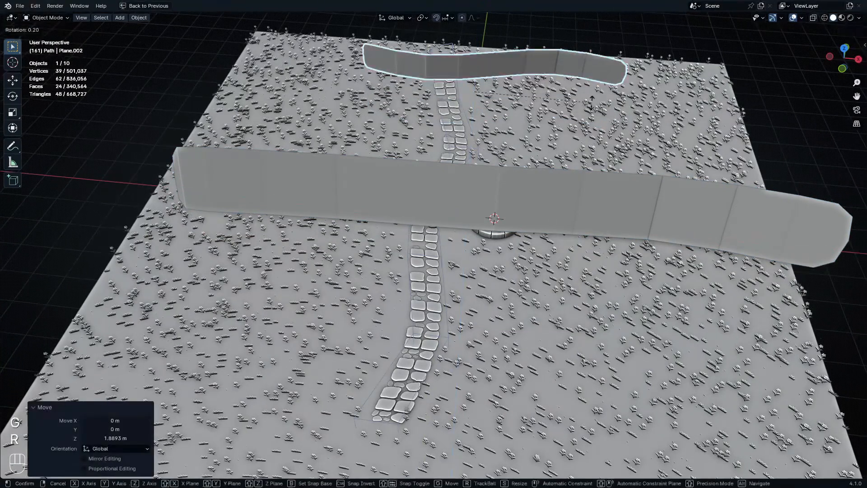
key("y")
right_click(592, 113)
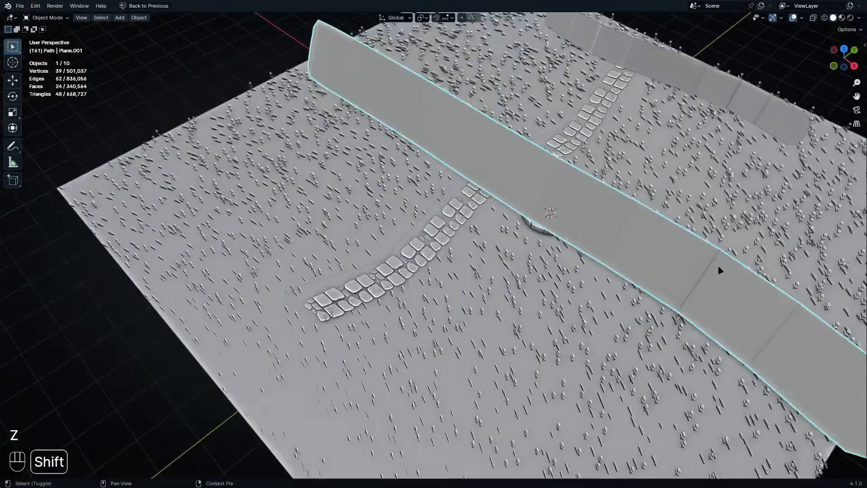
Step: Duplicate the large wind plane toward the front of the meadow and scale the copy by about 0.437
key("shift+d")
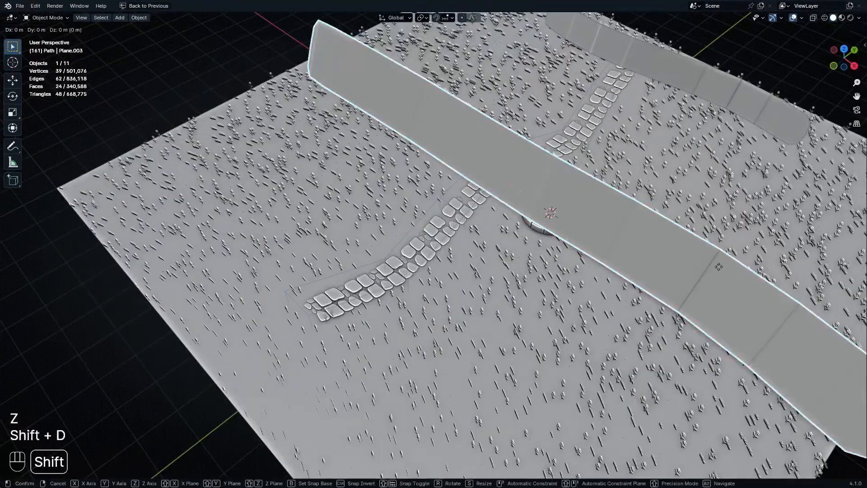
left_click(714, 321)
key("s")
left_click(533, 330)
Step: Position the small front wind plane along Y over the path and rotate it about 4.16° around Z
key("g")
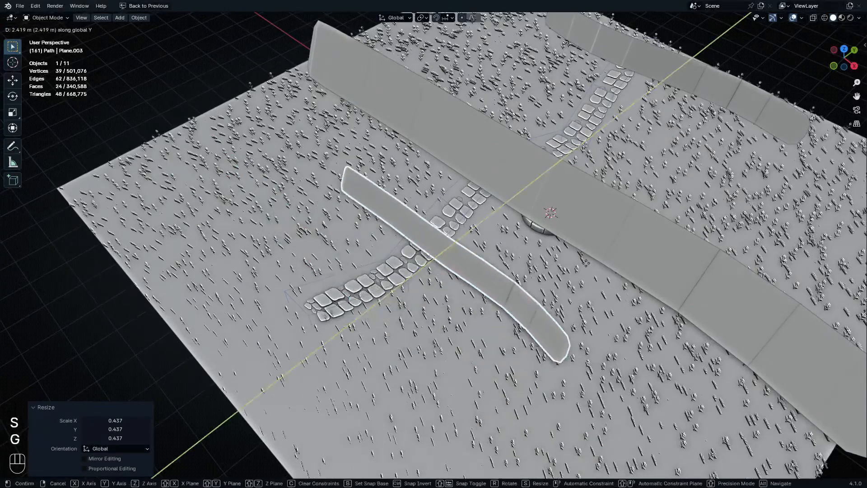
left_click(605, 248)
key("r")
left_click(604, 241)
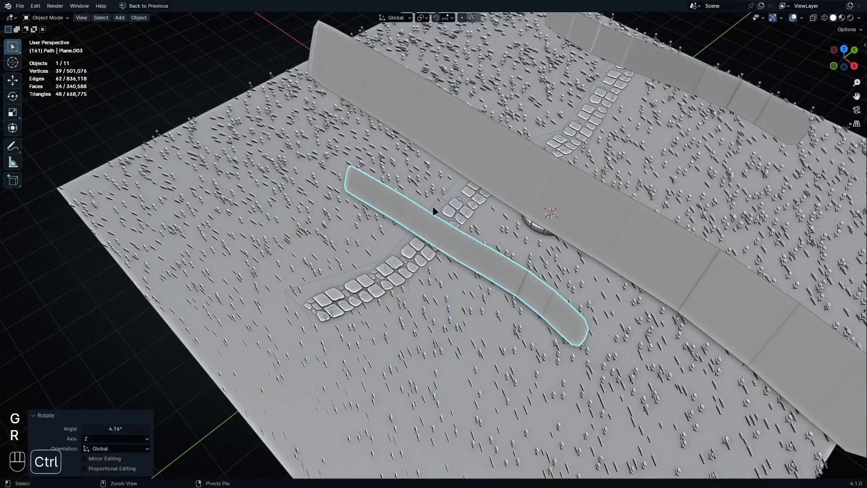
left_click(620, 291)
Step: Make a linked duplicate of the far wind plane, move it about -2.62 m along X and stretch its X scale by 1.165
middle_click_drag(623, 292, 465, 320)
left_click(706, 229)
key("alt+d")
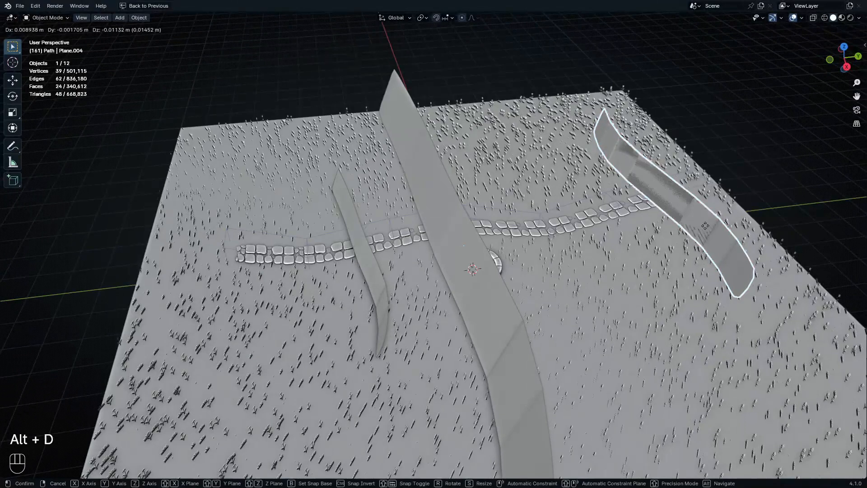
key("x")
key("s")
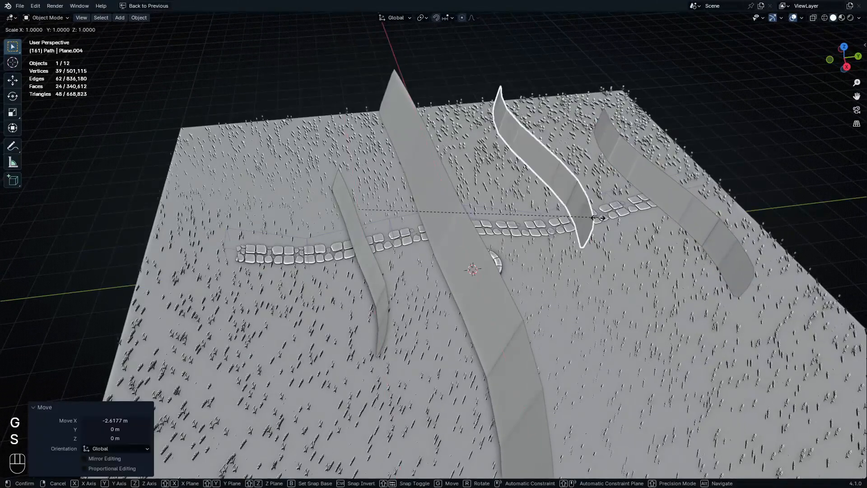
key("x")
left_click(633, 261)
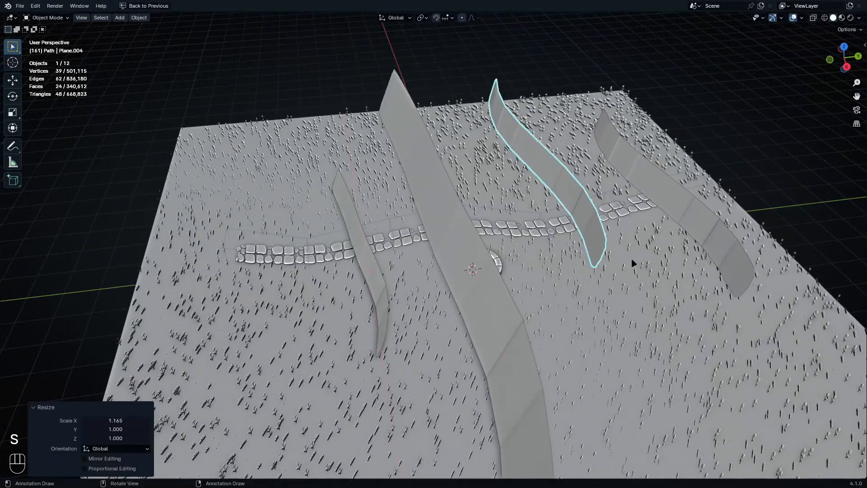
Step: Play the animation to check the wind streaks blowing over the meadow from different angles
key("space")
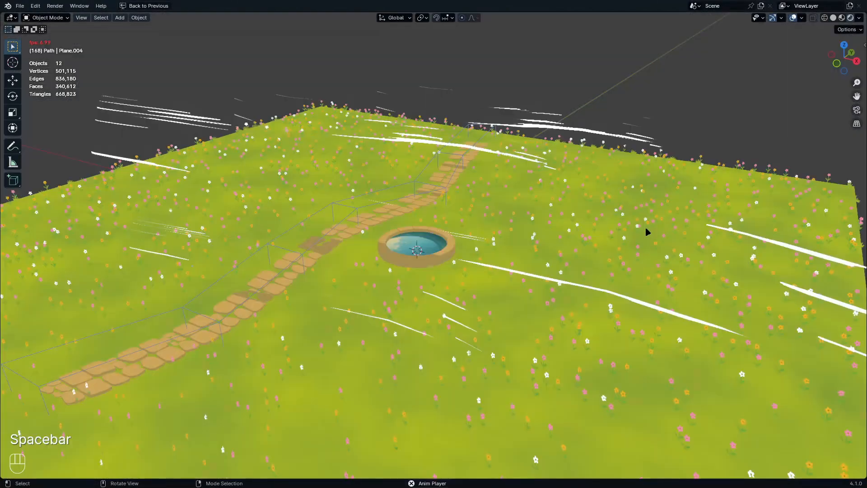
key("space")
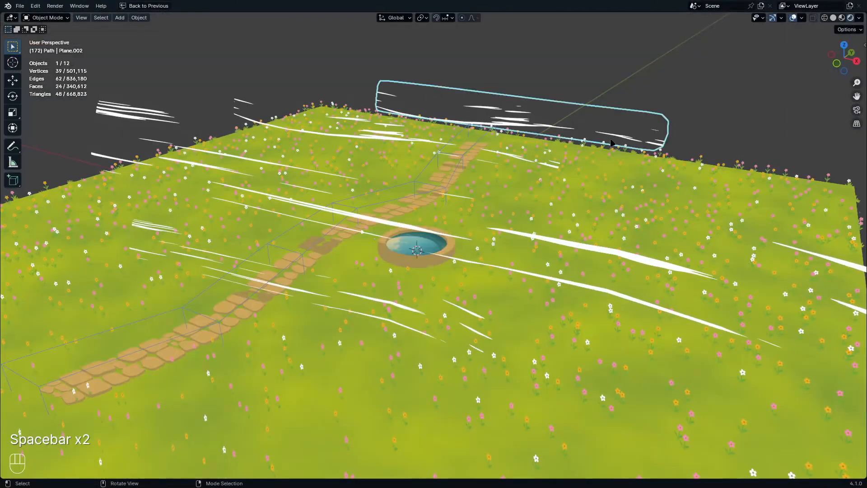
key("space")
key("KP_0")
mouse_move(586, 219)
middle_mouse_down()
mouse_move(628, 195)
mouse_move(619, 212)
mouse_move(605, 213)
middle_mouse_up()
Step: Delete the linked duplicate of the far wind plane in solid shading and return to the rendered camera view
key("z")
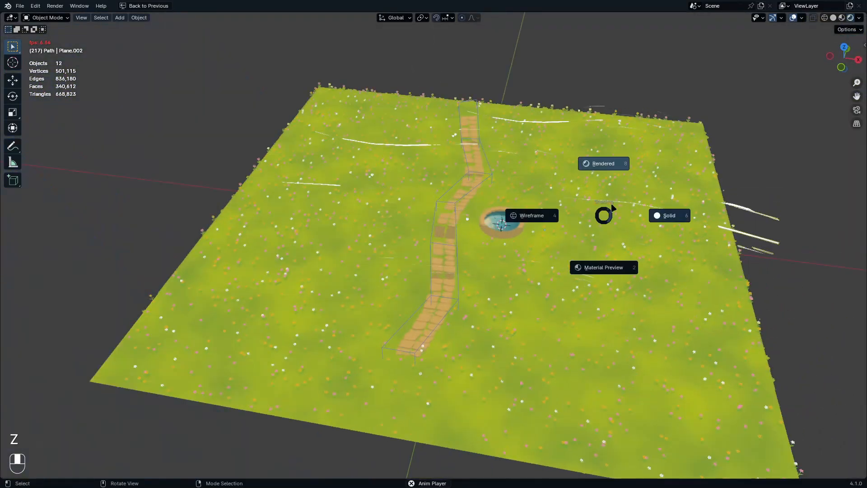
left_click(673, 217)
left_click(524, 144)
key("x")
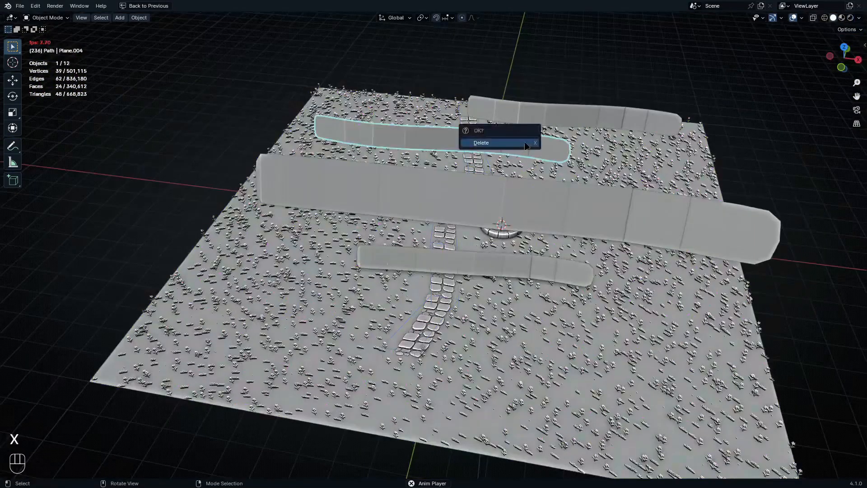
left_click(499, 140)
key("space")
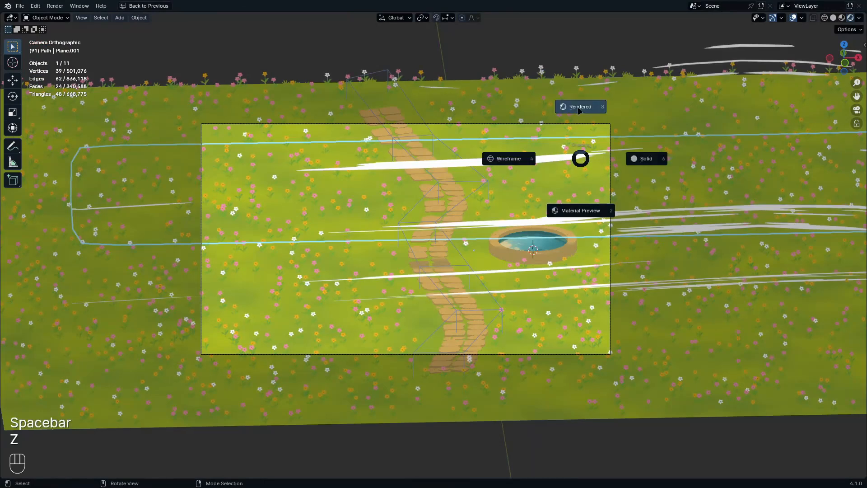
left_click(578, 110)
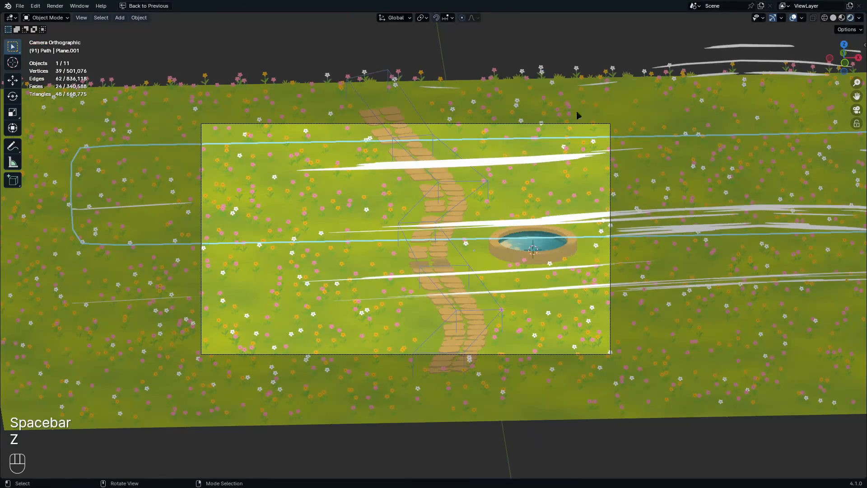
Step: Raise the Detail of the wind material's Noise Texture to 15
key("ctrl+space")
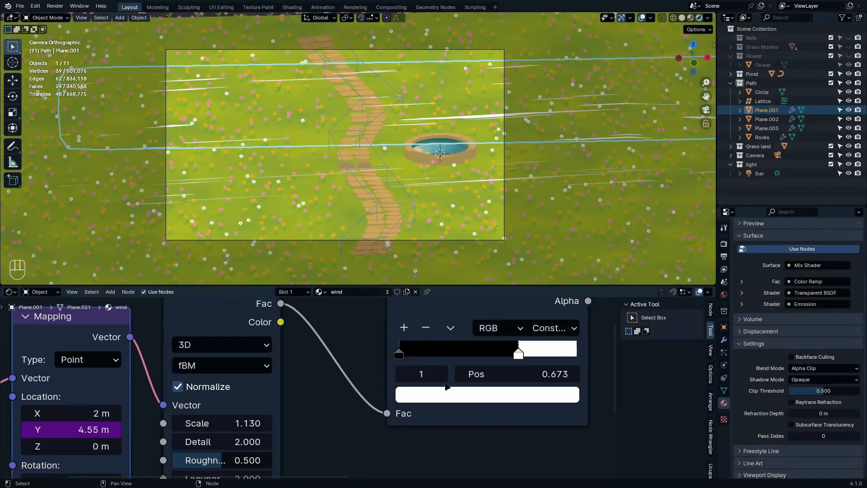
middle_click_drag(493, 363, 412, 430)
left_click(432, 236)
scroll(431, 237, "up", 4)
scroll(430, 178, "down", 2)
middle_click_drag(453, 125, 457, 174, "shift")
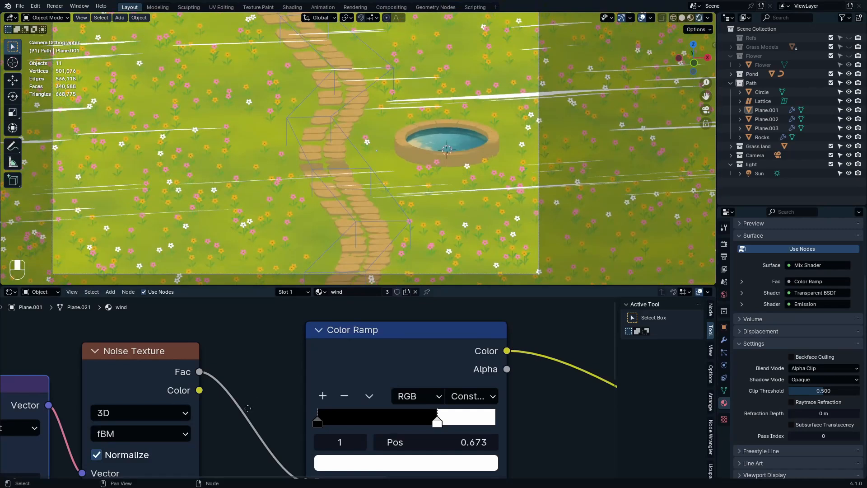
middle_click_drag(248, 408, 342, 338)
scroll(343, 338, "up", 3)
left_click_drag(256, 440, 293, 440)
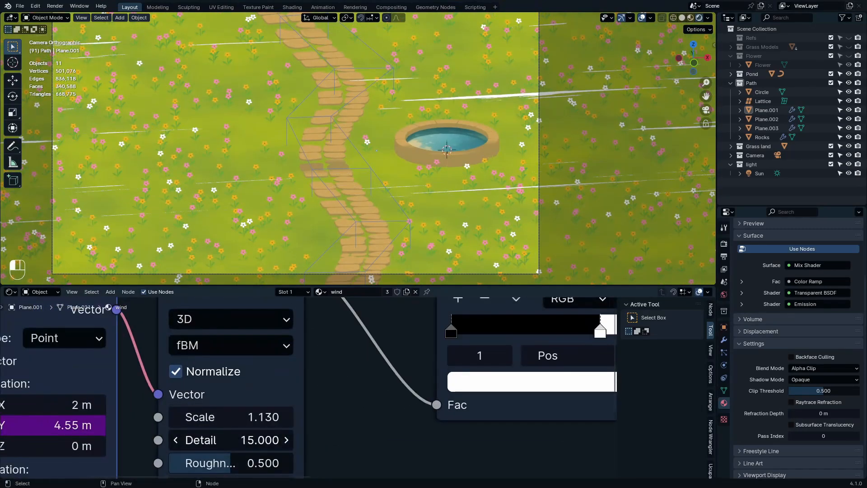
Step: Examine the finer wind streaks over the path and pond, both close up and across the whole meadow
scroll(509, 85, "up", 3)
scroll(508, 99, "down", 6)
middle_click_drag(507, 110, 421, 177)
scroll(467, 167, "up", 4)
key("ctrl+space")
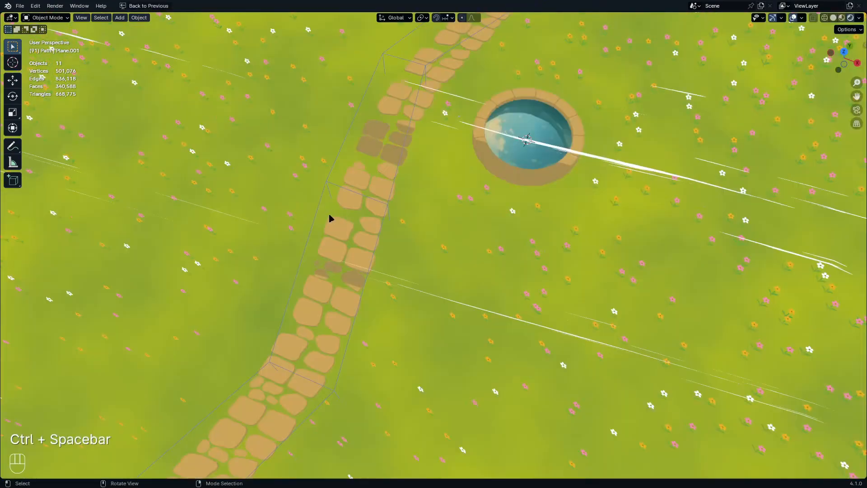
scroll(330, 215, "up", 3)
middle_click_drag(329, 215, 372, 140)
scroll(367, 124, "down", 7)
middle_click_drag(500, 111, 521, 81)
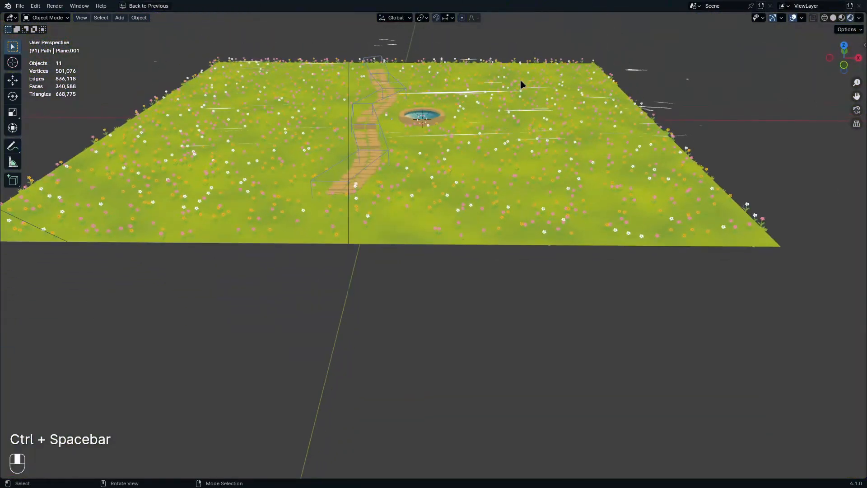
Step: Select the three wind planes and set the Shadow Mode of their material to None
left_click(523, 85)
key("ctrl+space")
middle_click_drag(596, 136, 557, 133, "shift")
left_click_drag(593, 68, 482, 123)
key("shift+z")
middle_click_drag(544, 120, 573, 148)
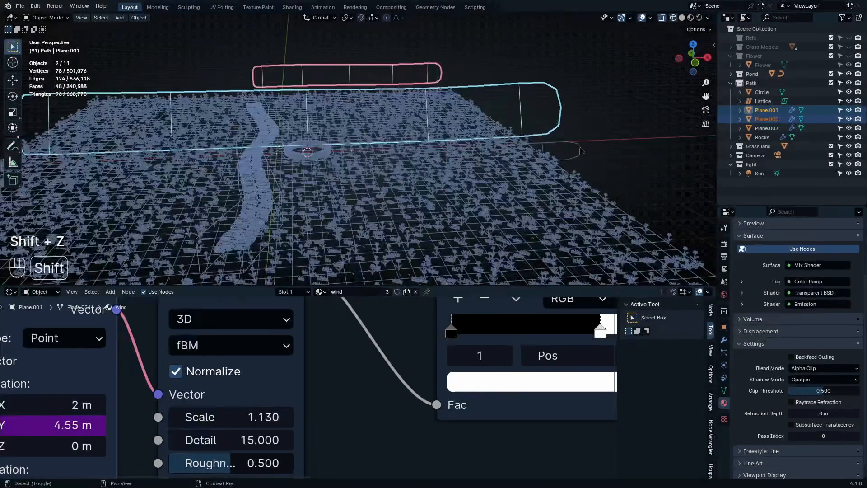
left_click(581, 152, "shift")
key("shift+z")
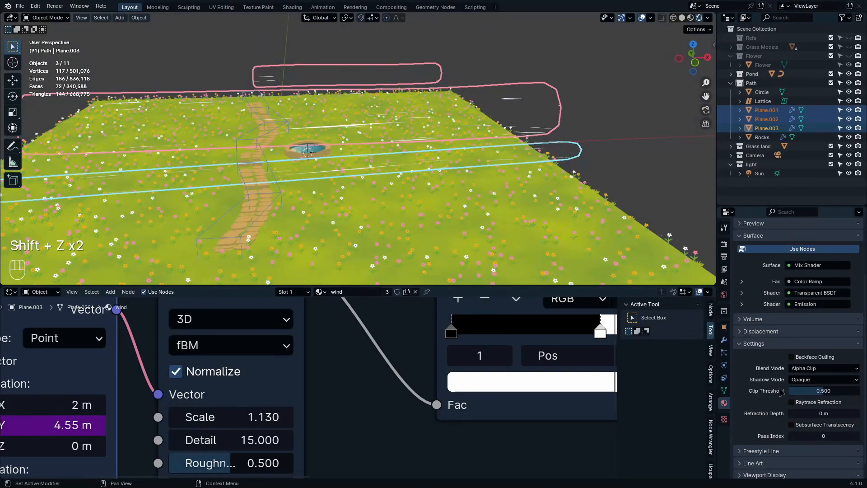
left_click(811, 380, "alt")
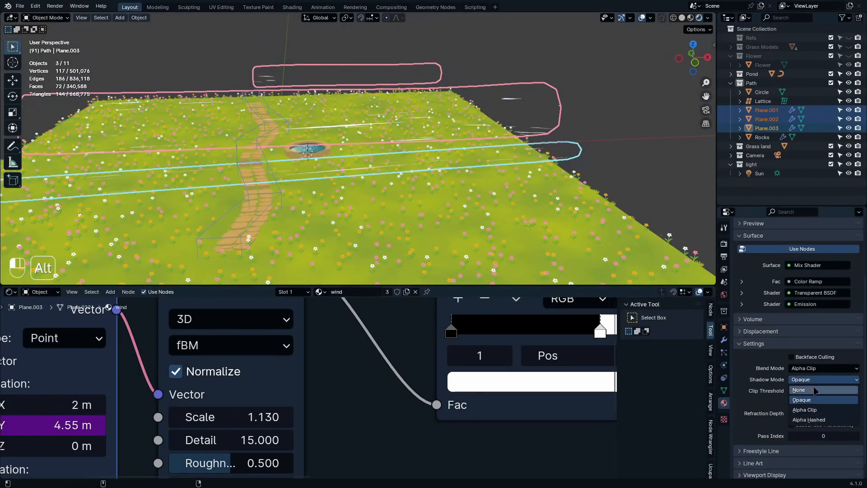
left_click(814, 391, "alt")
Step: Inspect the ground around the pond and path for streak shadows, both close up and through the camera
scroll(270, 164, "up", 4)
key("ctrl+space")
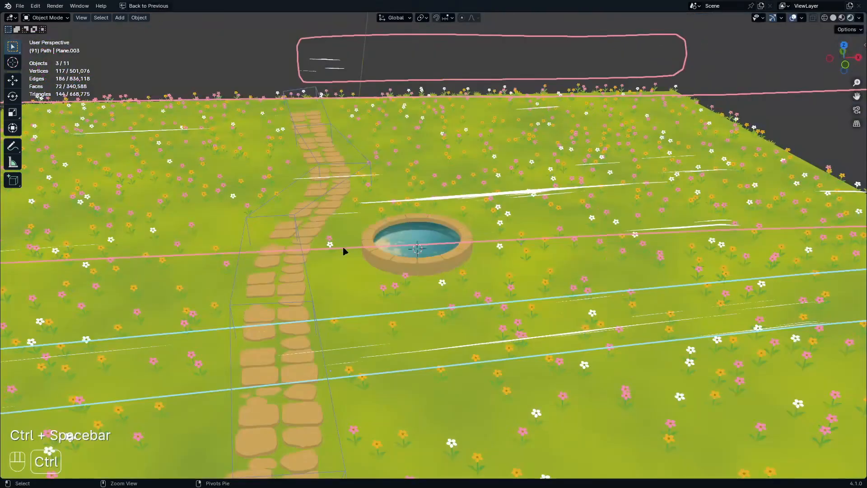
middle_click_drag(345, 248, 361, 259)
left_click(563, 360)
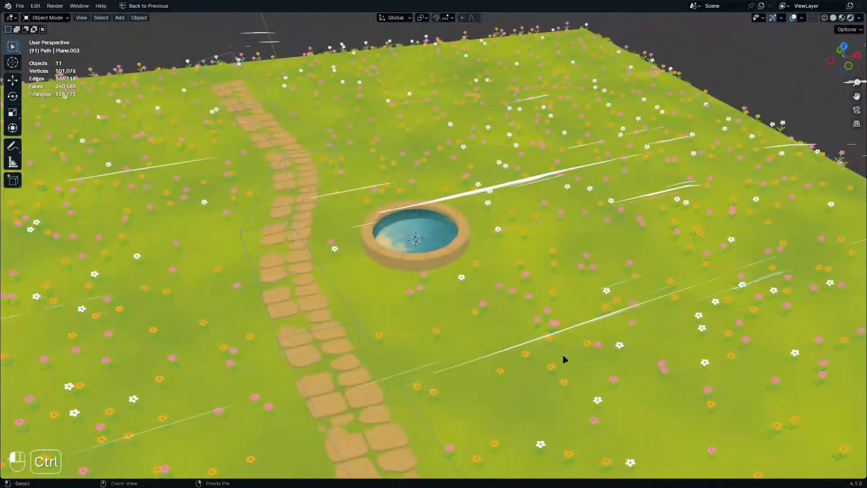
scroll(512, 307, "down", 3)
key("KP_0")
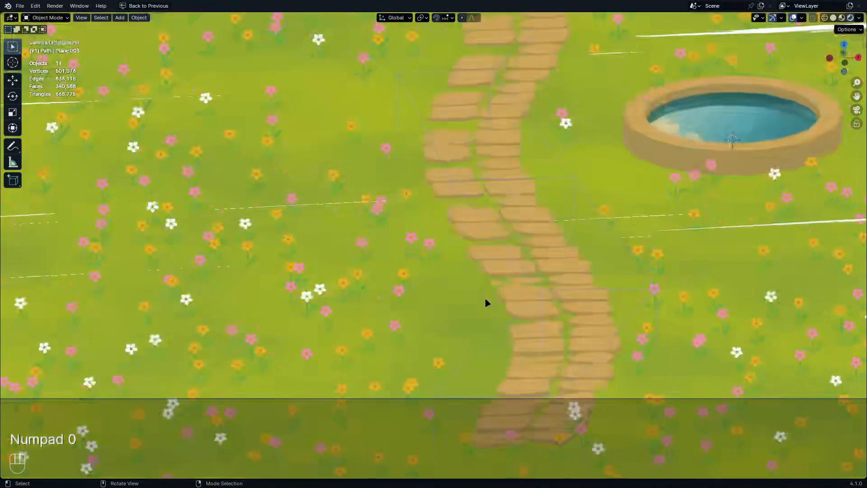
scroll(512, 310, "down", 5)
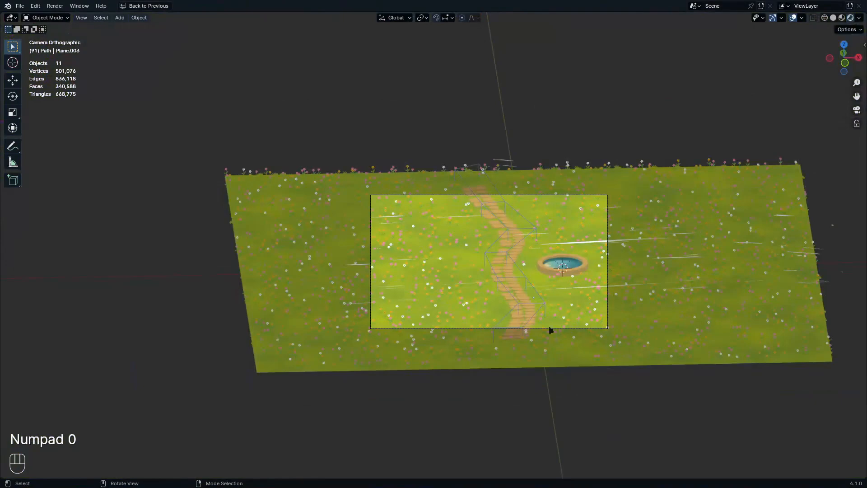
scroll(513, 282, "up", 3)
Step: Select the scene camera and set its Passepartout to 1.000
key("ctrl+space")
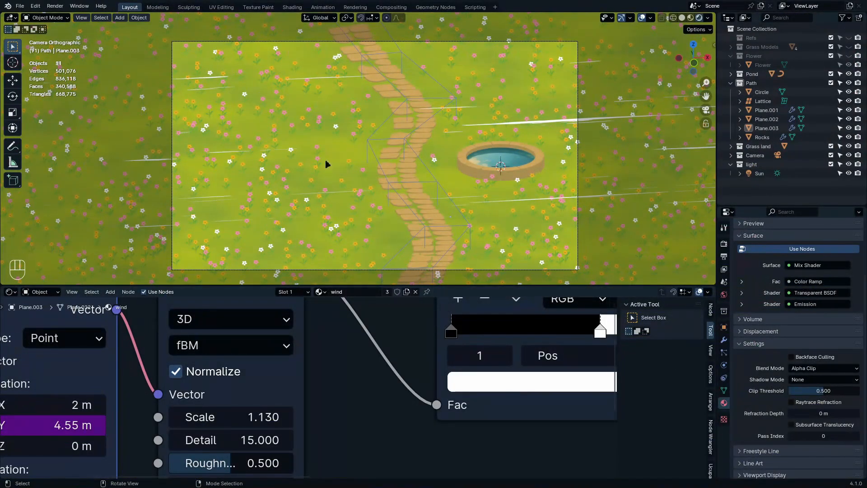
left_click(495, 48)
left_click(730, 155)
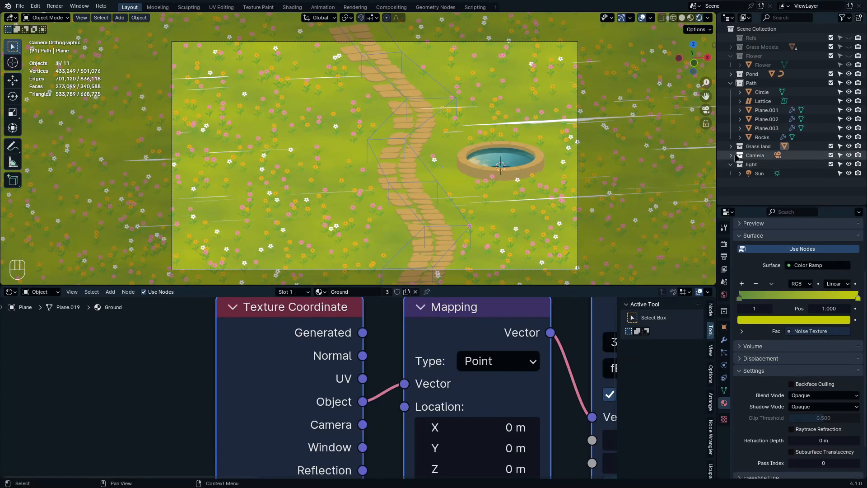
left_click(776, 164)
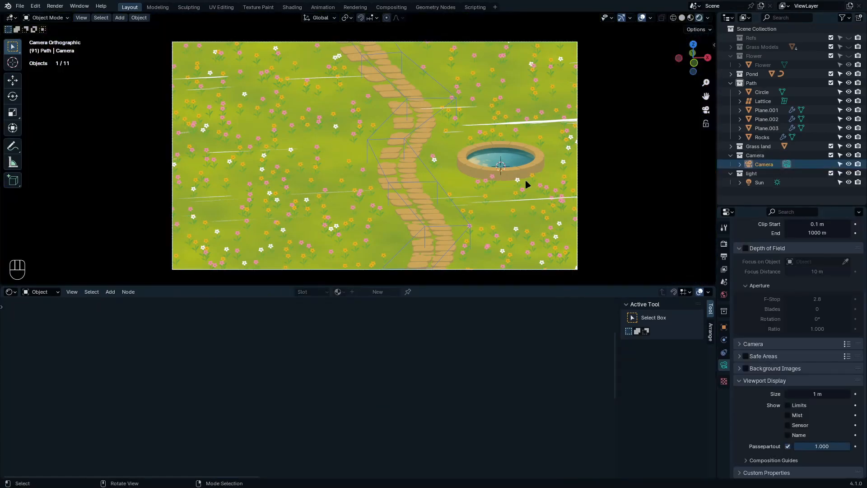
Step: Open the compositing node tree in the lower editor and set the viewport's Compositor option to Always
left_click(19, 293)
left_click(47, 351)
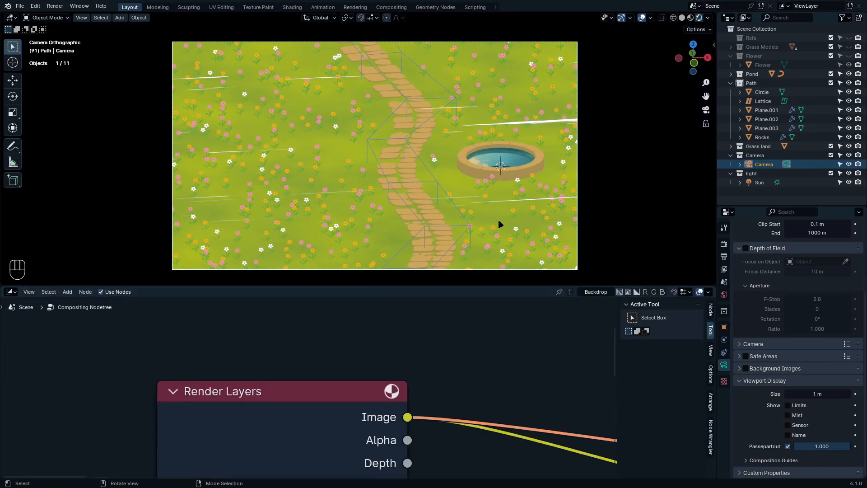
left_click(709, 18)
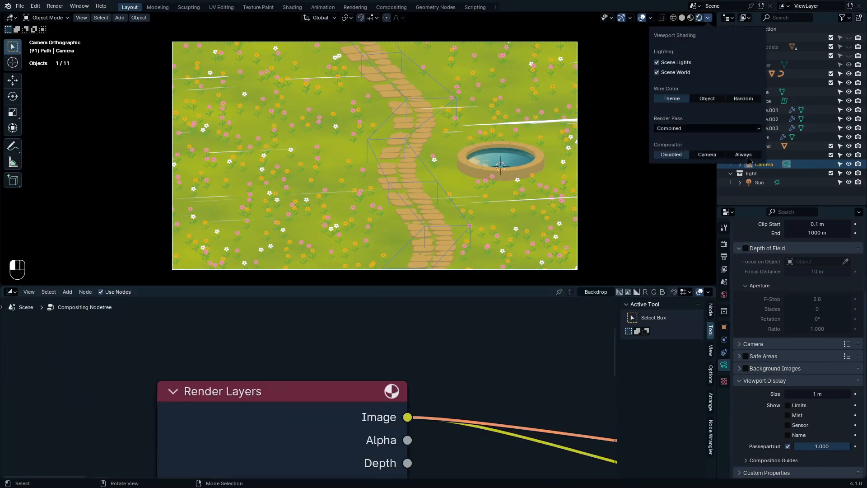
left_click(746, 157)
Step: Review the compositing node groups from Render Layers through coloring, quality, vignette, additional effects and noise
scroll(458, 173, "up", 3)
scroll(434, 151, "down", 2)
scroll(471, 322, "down", 6)
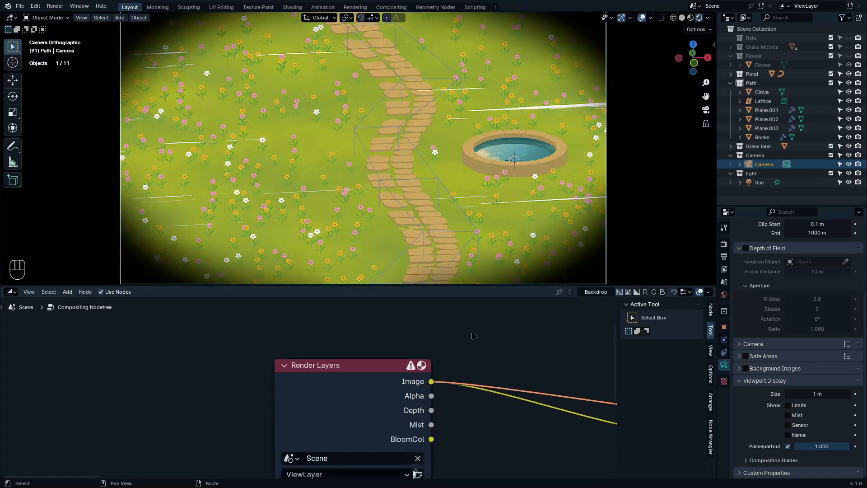
scroll(471, 336, "down", 3)
middle_click_drag(505, 353, 208, 347)
scroll(358, 354, "down", 7)
middle_click_drag(542, 369, 324, 393)
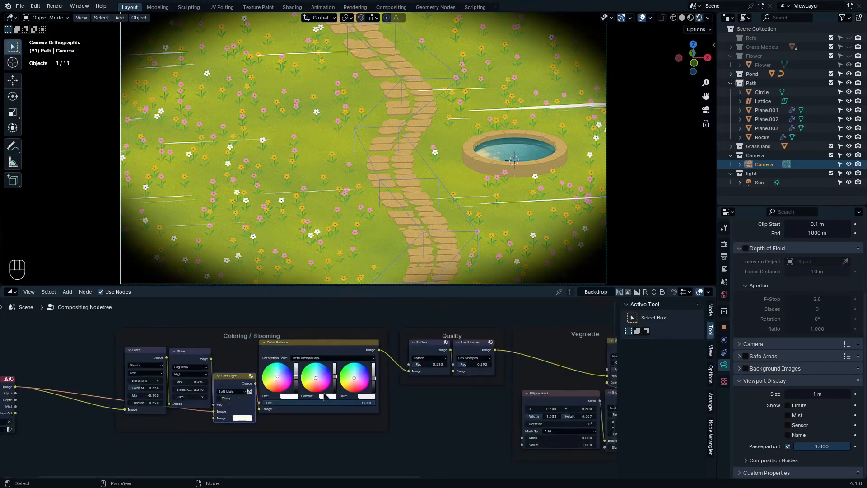
scroll(395, 374, "down", 8)
middle_click_drag(495, 389, 290, 398)
scroll(290, 399, "up", 1)
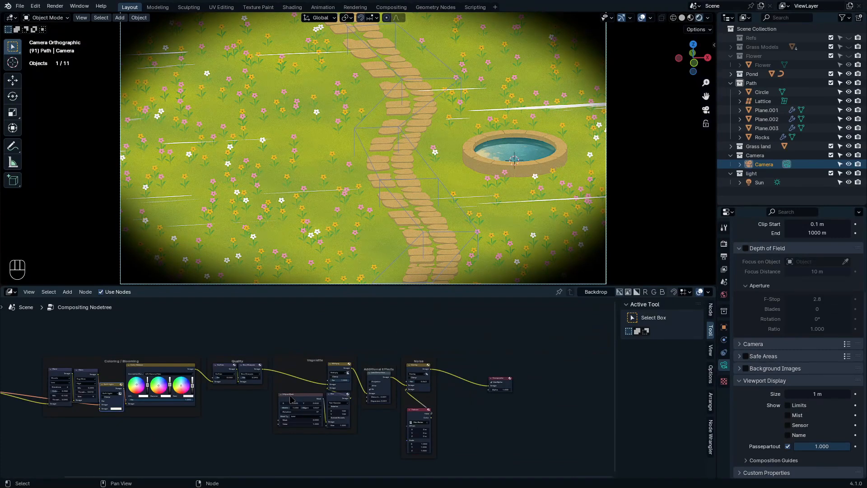
Step: Set the vignette's Multiply factor to 0.372 and its Blur X and Y sizes to 262
scroll(299, 393, "up", 7)
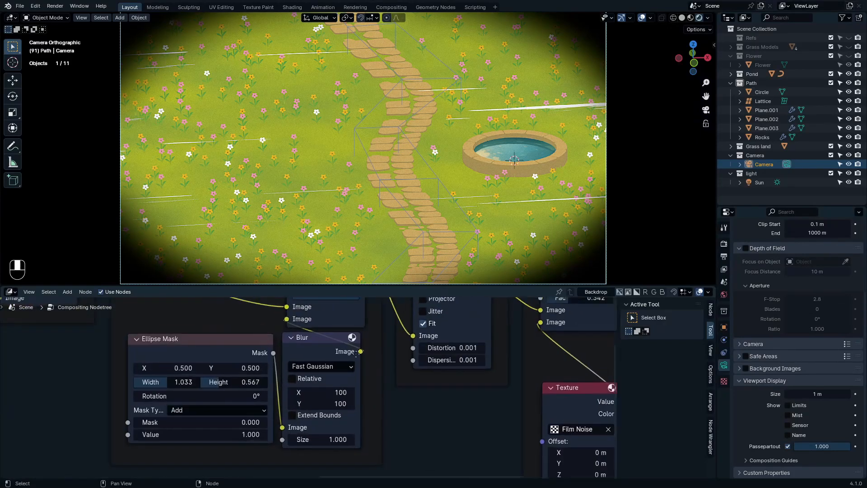
left_click_drag(408, 407, 396, 406)
middle_click_drag(368, 445, 355, 458)
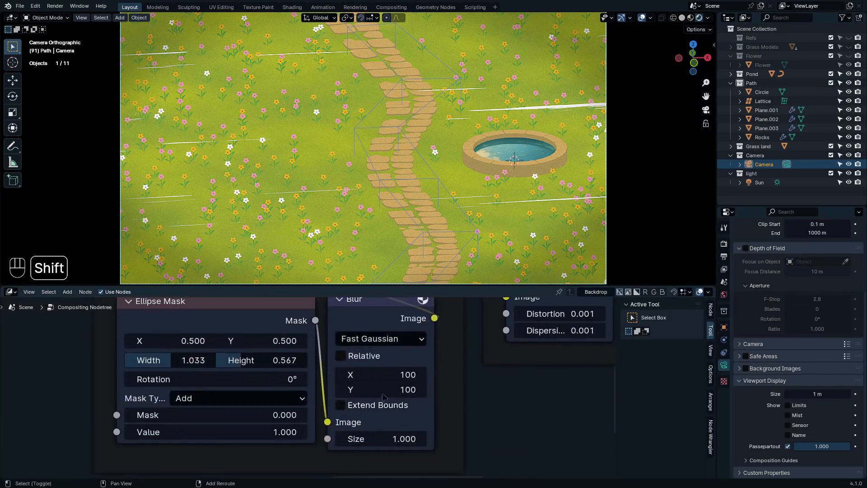
left_click_drag(403, 374, 423, 391, "shift")
Step: Set the Dispersion of the Lens Distortion node in the Additional Effects group to 0.011
middle_click_drag(383, 351, 419, 447)
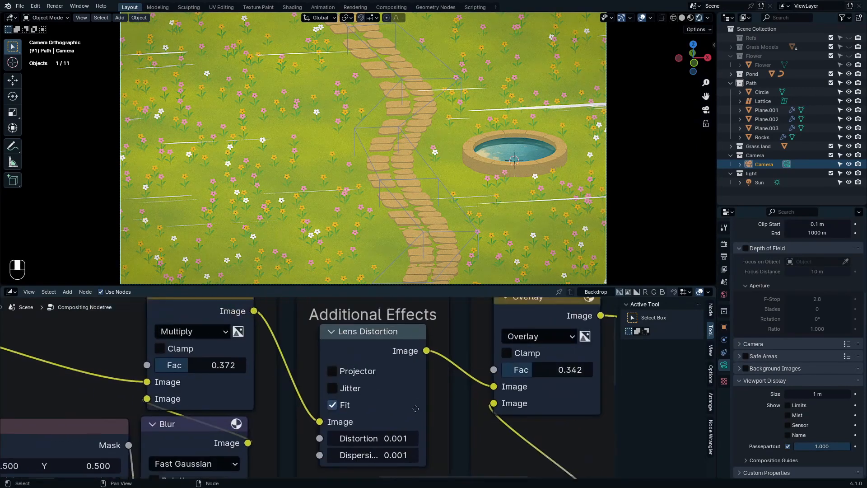
middle_click_drag(384, 298, 430, 390)
key("ctrl+space")
scroll(451, 393, "up", 1)
scroll(416, 380, "down", 1)
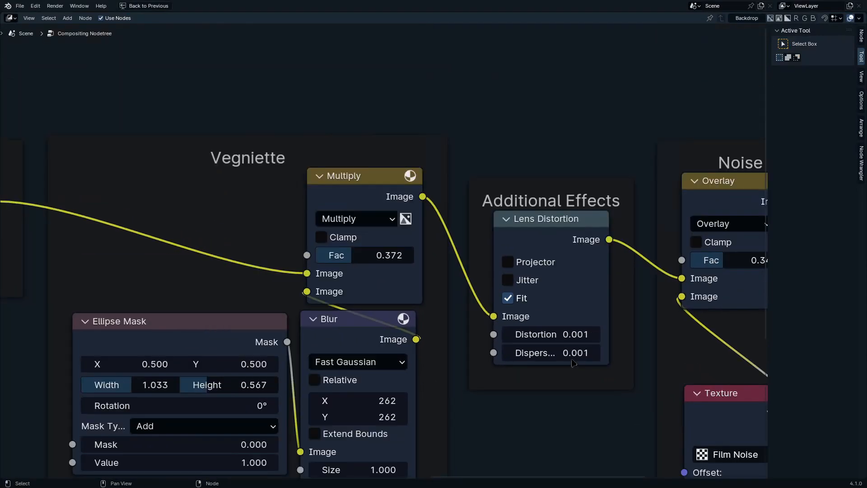
left_click_drag(550, 353, 554, 353, "shift")
key("ctrl+space")
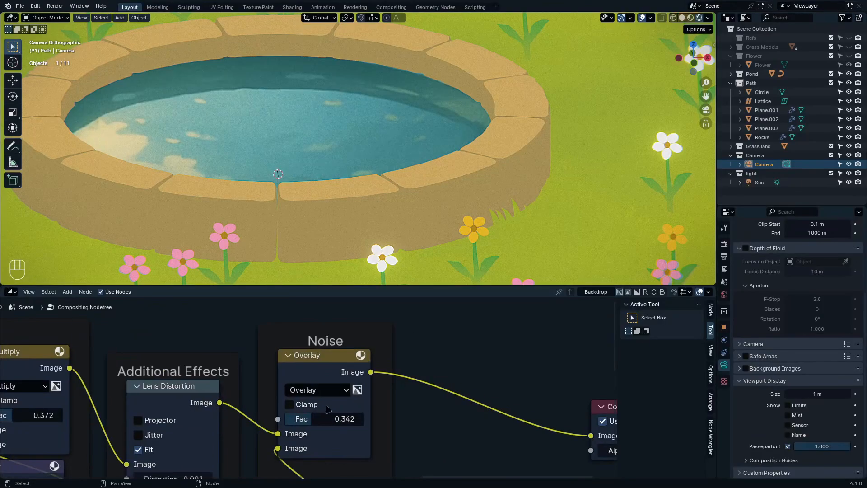
Step: Raise the factor of the Noise group's Overlay node to 0.497
scroll(357, 402, "up", 4)
left_click_drag(337, 422, 405, 422, "shift")
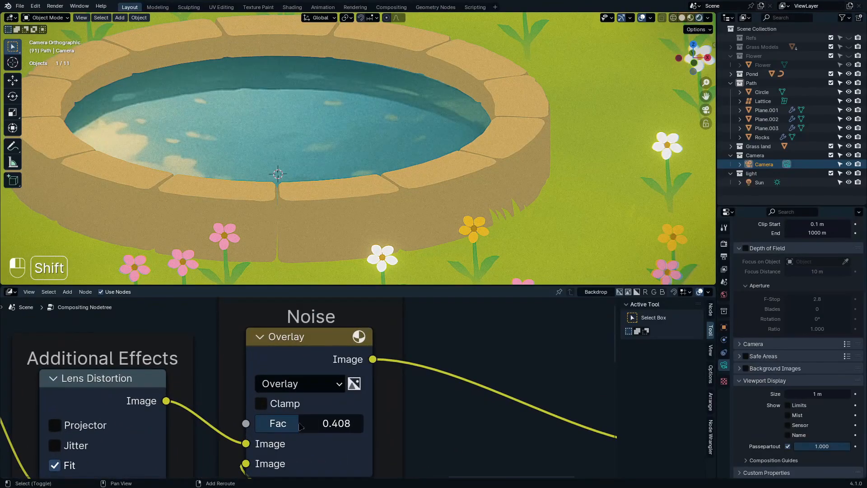
left_click_drag(301, 426, 395, 425, "shift")
middle_click_drag(441, 219, 432, 224, "shift")
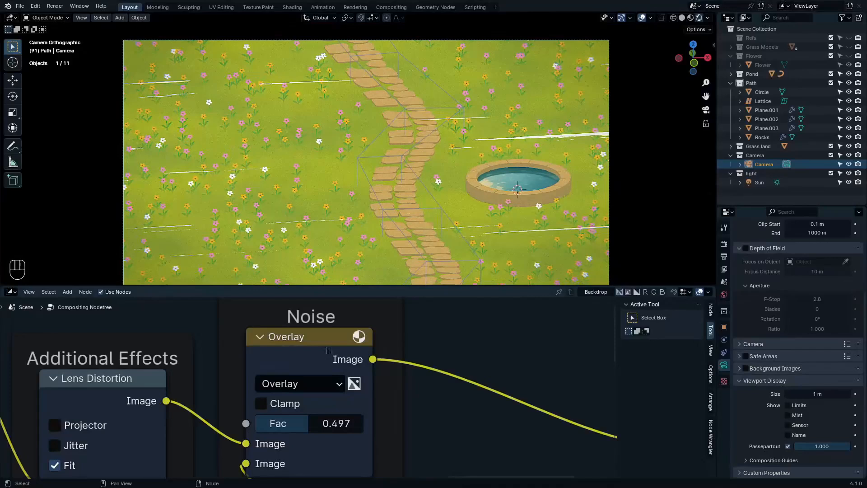
Step: Fine-tune the Lift, Gamma and Gain colors of the Color Balance node in the Coloring / Blooming group
scroll(512, 330, "down", 12)
middle_click_drag(407, 356, 605, 371)
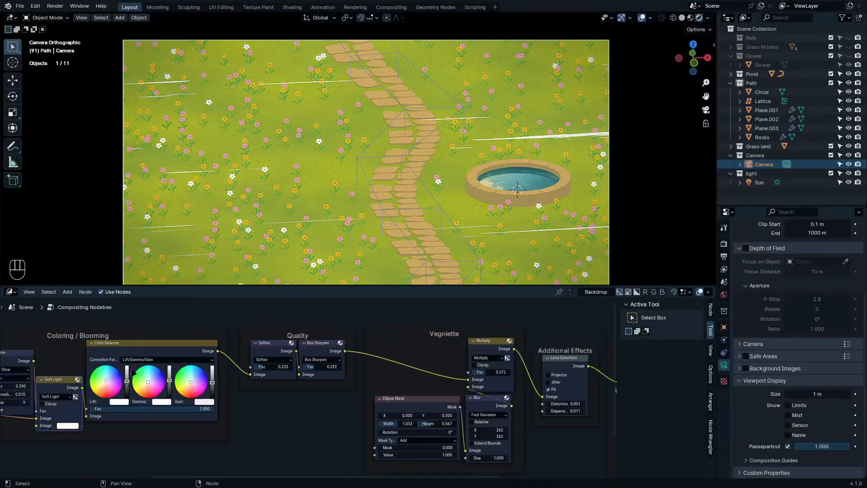
scroll(299, 399, "up", 6)
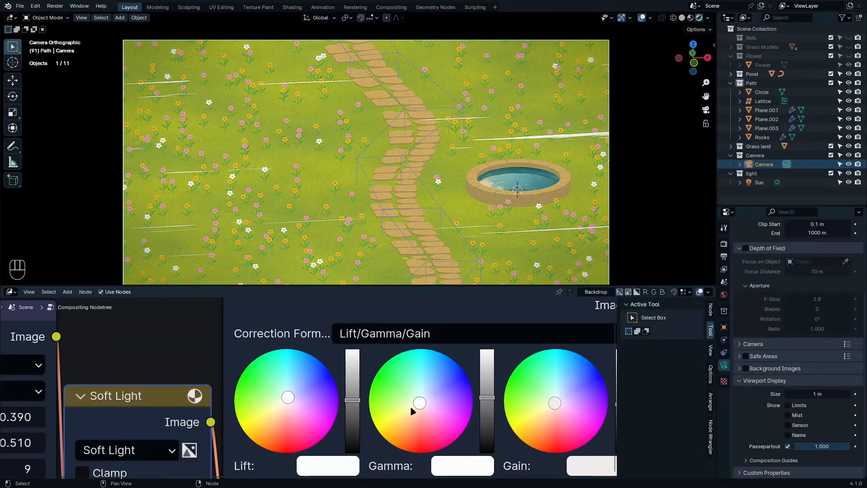
mouse_move(294, 401)
left_mouse_down()
mouse_move(279, 397)
mouse_move(291, 394)
left_mouse_up()
mouse_move(397, 403)
left_mouse_down()
mouse_move(419, 401)
mouse_move(407, 397)
left_mouse_up()
left_click_drag(550, 406, 546, 411)
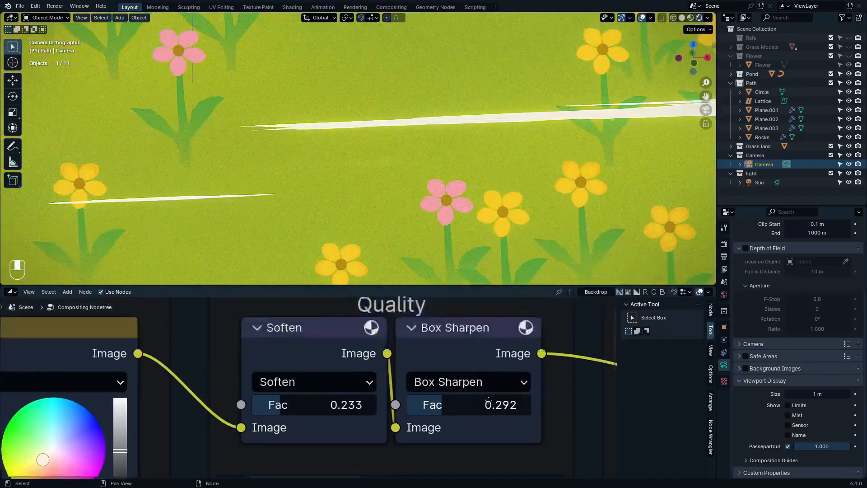
Step: In the Quality group, set the Soften factor to 0.167 and the Box Sharpen factor to 0.475
middle_click_drag(488, 400, 475, 419)
left_click_drag(449, 419, 480, 418)
left_click_drag(332, 432, 357, 433)
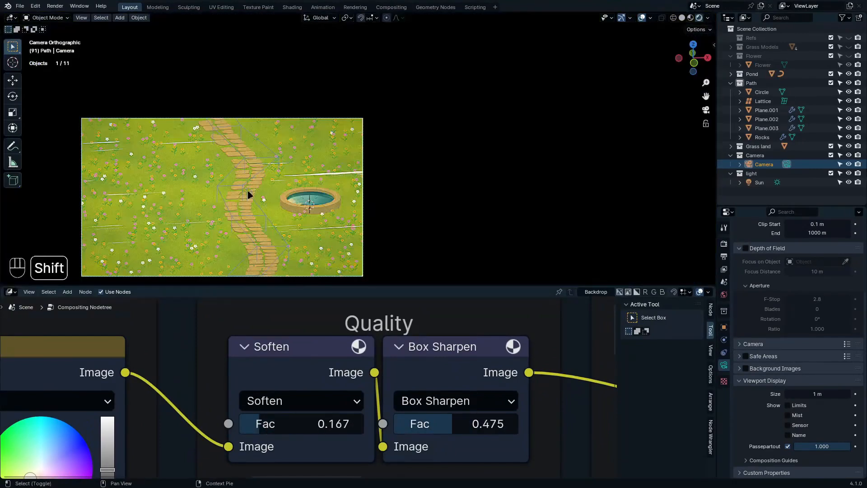
scroll(368, 162, "up", 5)
scroll(386, 175, "up", 3)
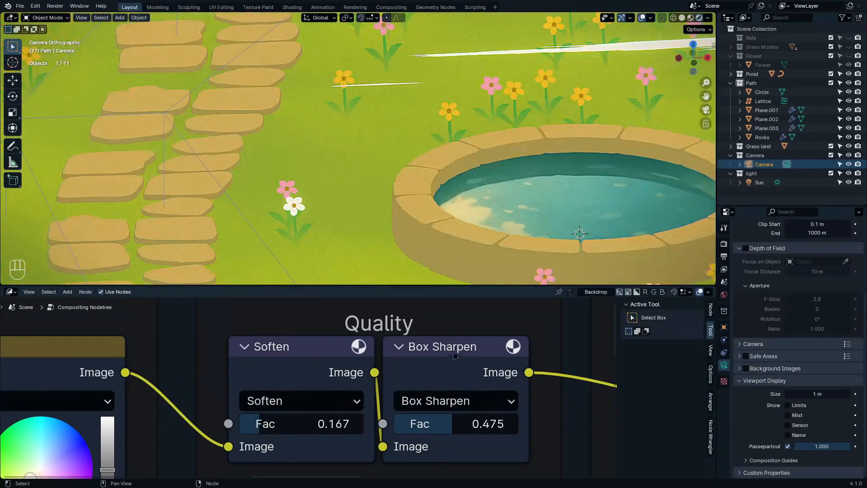
Step: Add a Kuwahara filter node between the Noise group's Overlay node and the Composite node
scroll(440, 359, "down", 10)
middle_click_drag(506, 388, 58, 379)
middle_click_drag(206, 385, 5, 384)
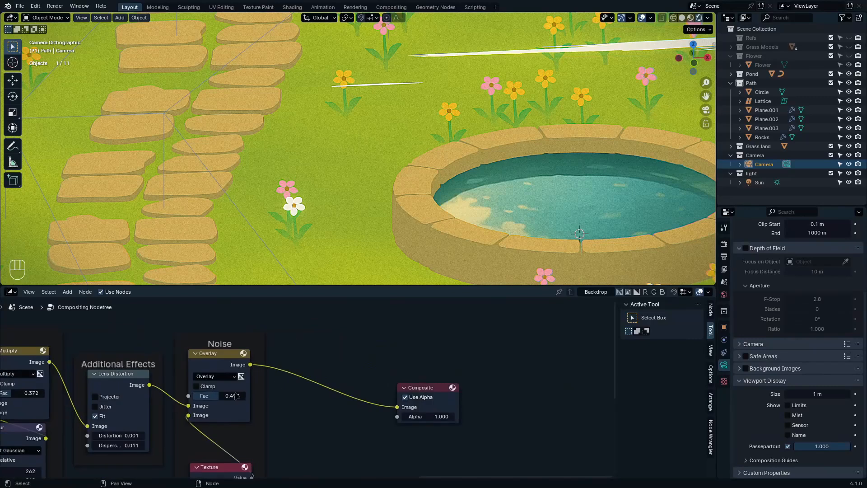
scroll(280, 354, "up", 2)
key("shift+a")
mouse_move(344, 356)
type("kuah")
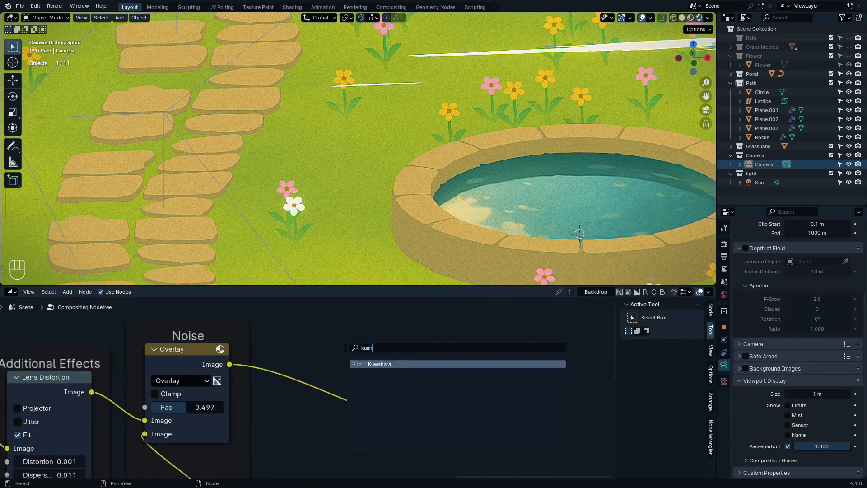
key("Return")
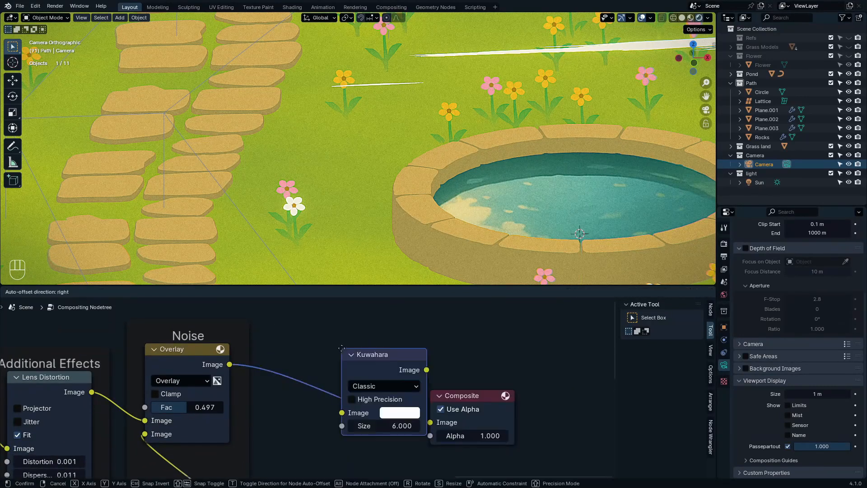
left_click(330, 376)
Step: Set the Kuwahara node to Anisotropic with Sharpness 1.000 and Eccentricity 2.000
left_click(336, 387)
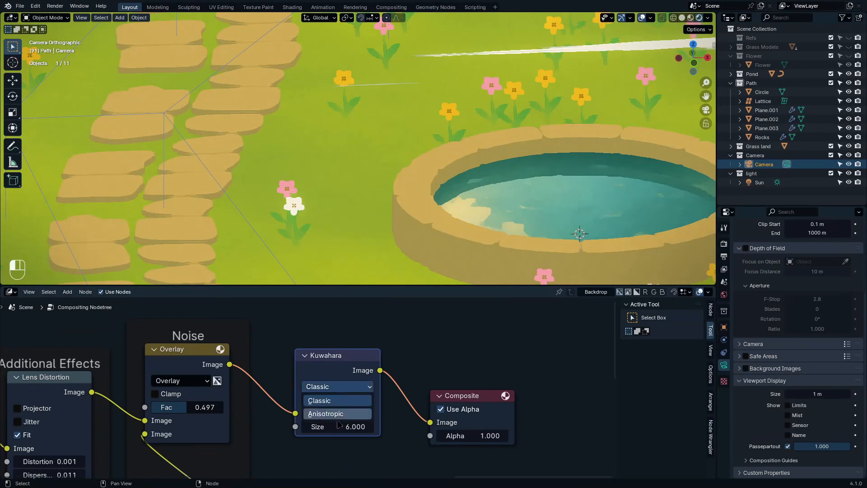
left_click(331, 415)
left_click(333, 401)
left_click_drag(334, 413, 346, 430)
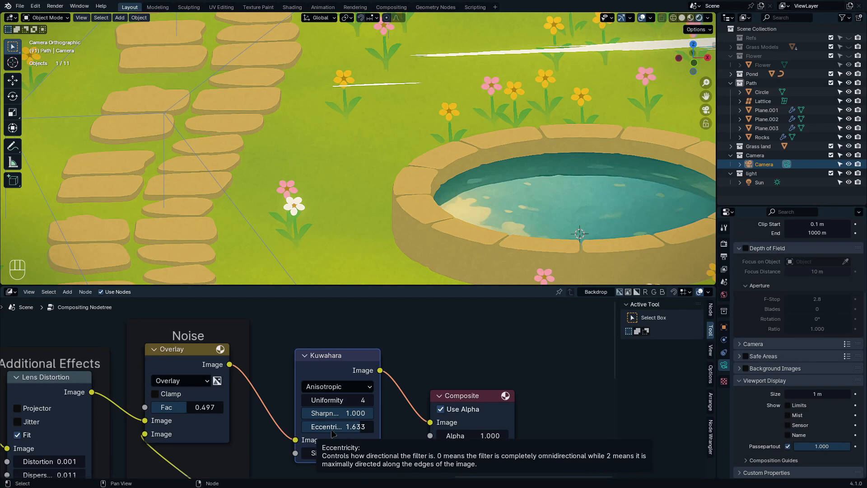
left_click_drag(331, 433, 361, 432)
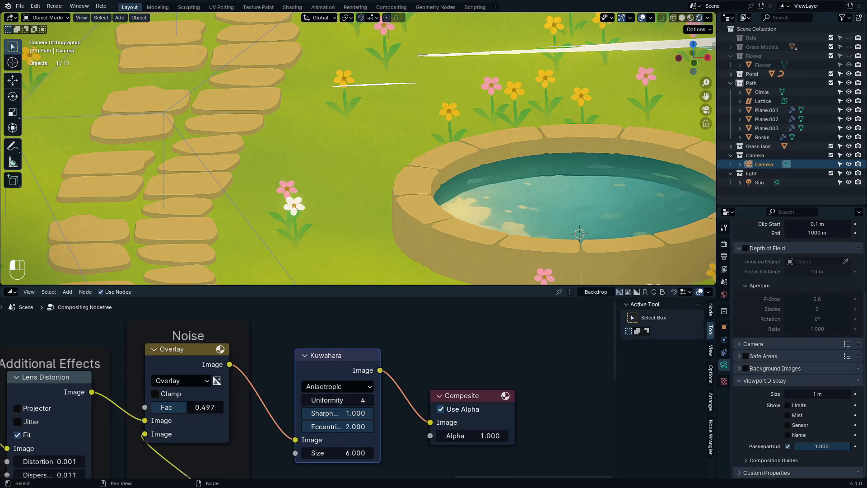
scroll(401, 206, "down", 5)
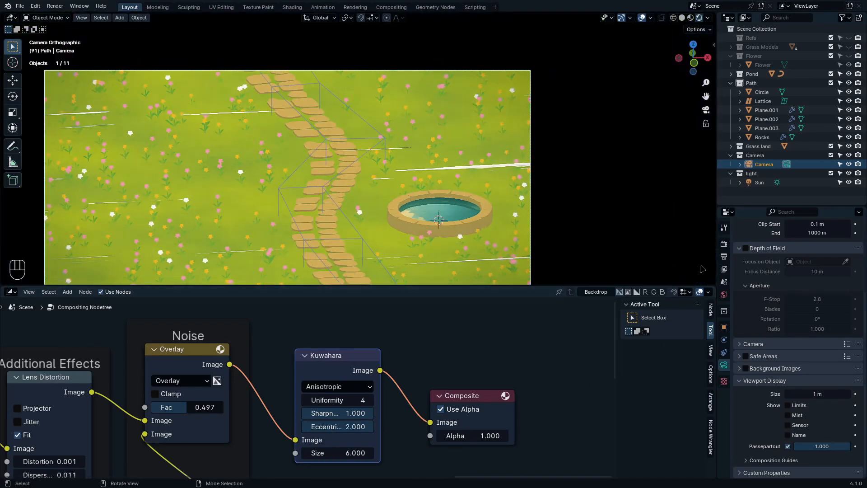
Step: Set the EEVEE render sample count to 5
left_click(724, 244)
scroll(771, 255, "up", 5)
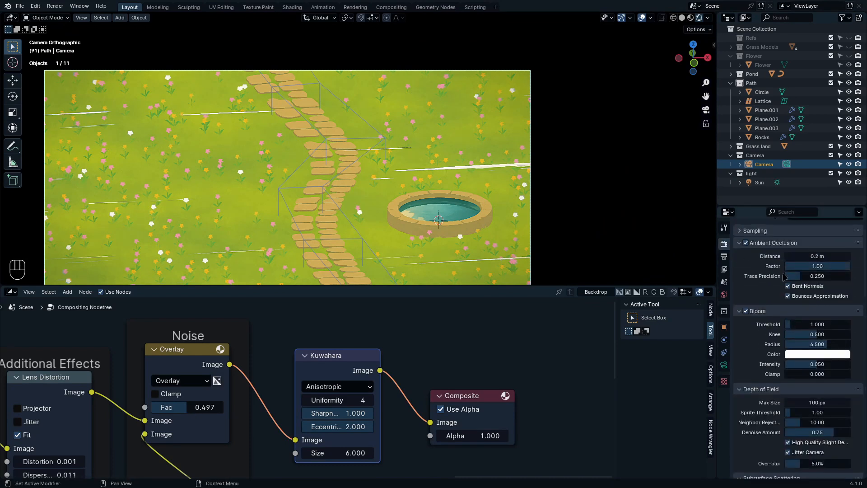
left_click(770, 257)
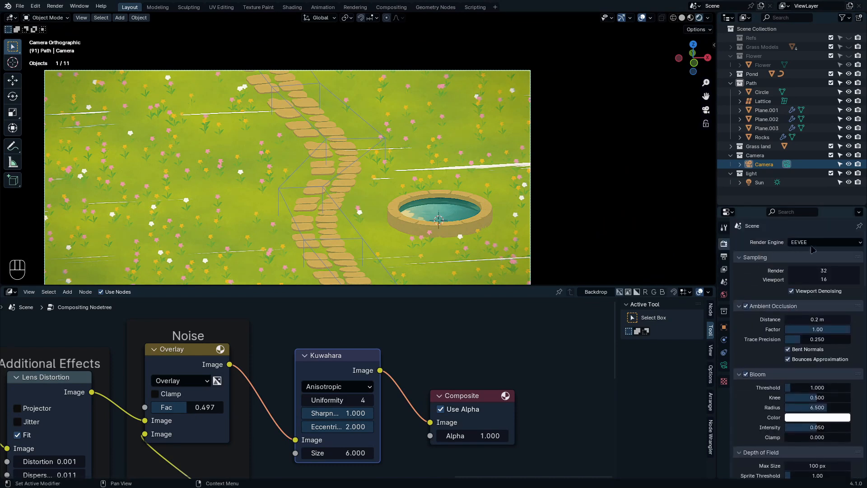
left_click(820, 270)
type("5")
key("Return")
Step: Switch the viewport to wireframe shading and render the camera image
key("z")
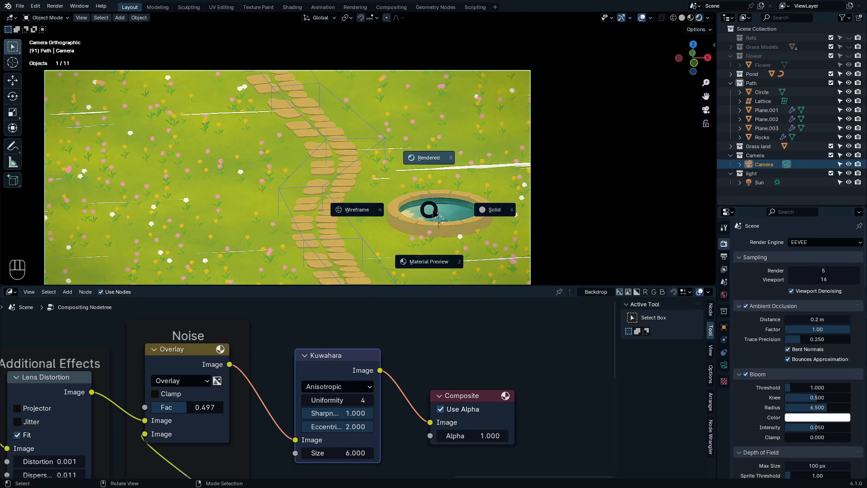
left_click(352, 222)
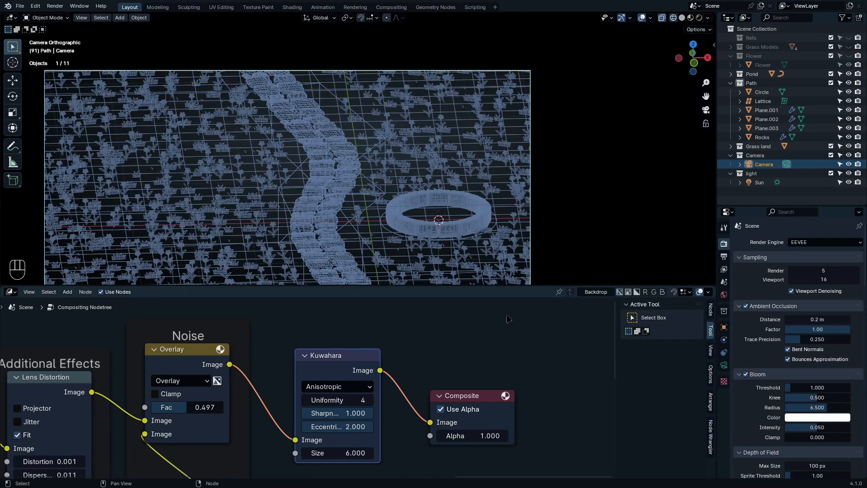
key("F12")
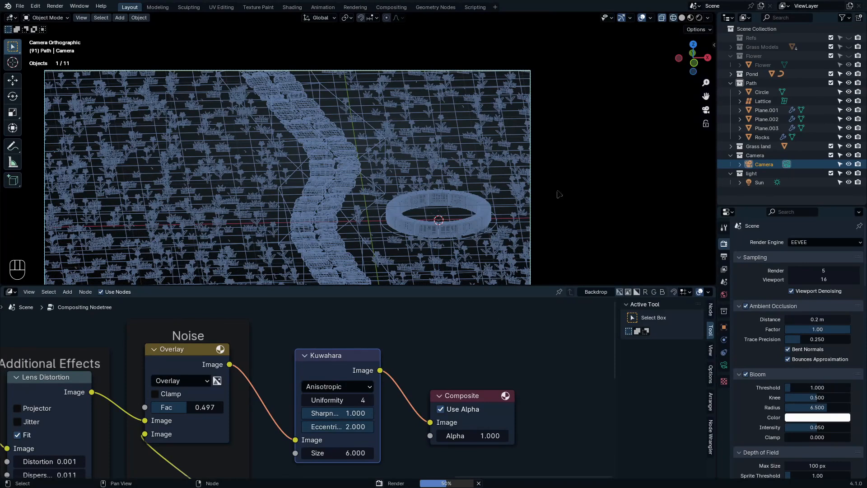
Step: Disable rendering for the Path, Pond, Flower, Grass Models and Refs collections
left_click(731, 83)
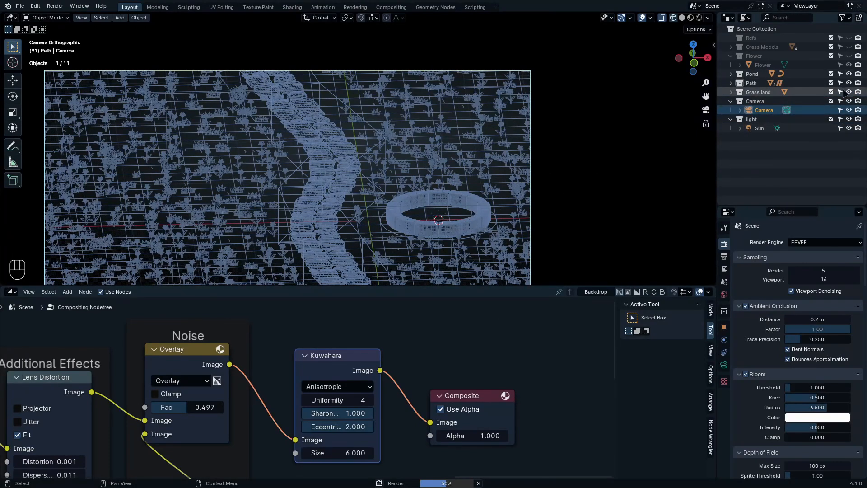
left_click_drag(857, 83, 858, 37)
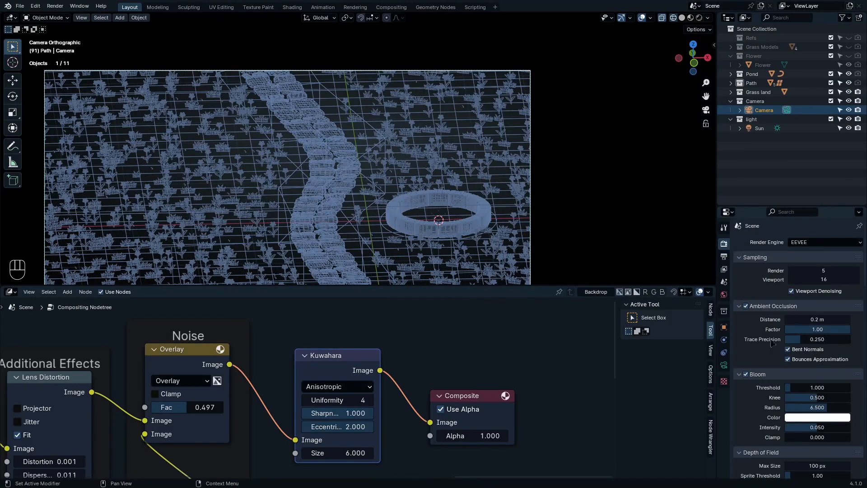
Step: Turn off Freestyle in the render settings and render the image again
scroll(772, 343, "down", 10)
scroll(775, 405, "down", 12)
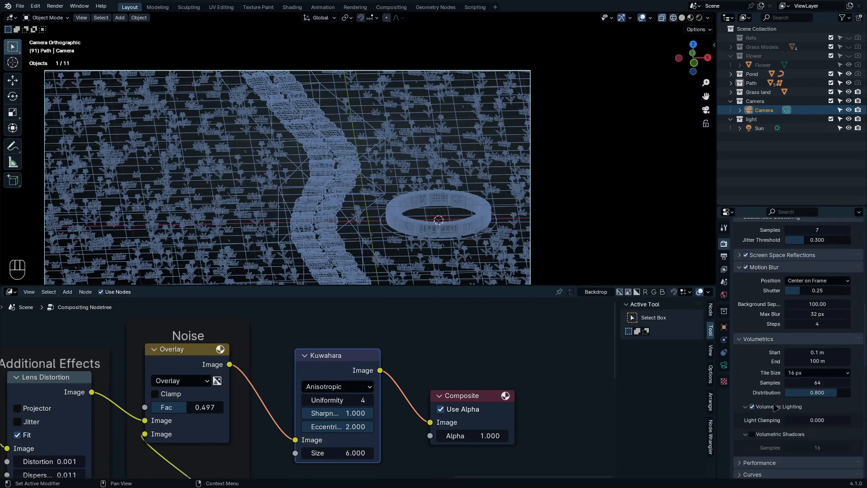
scroll(750, 397, "down", 10)
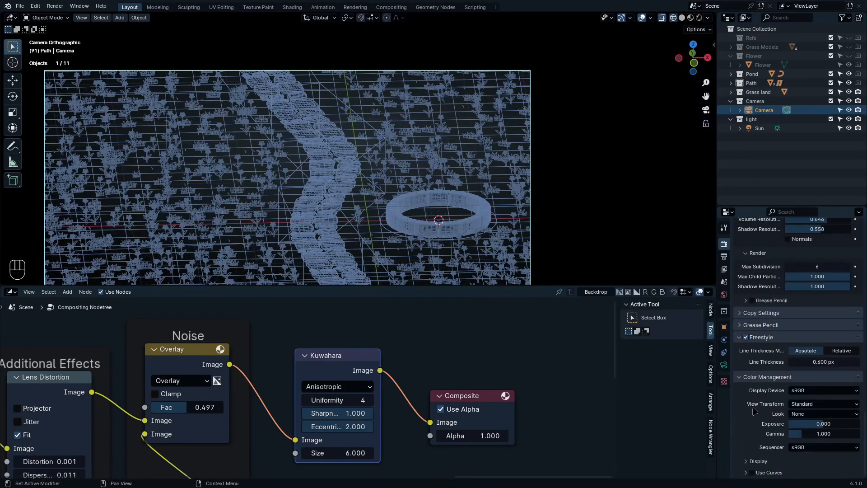
left_click(745, 337)
key("F12")
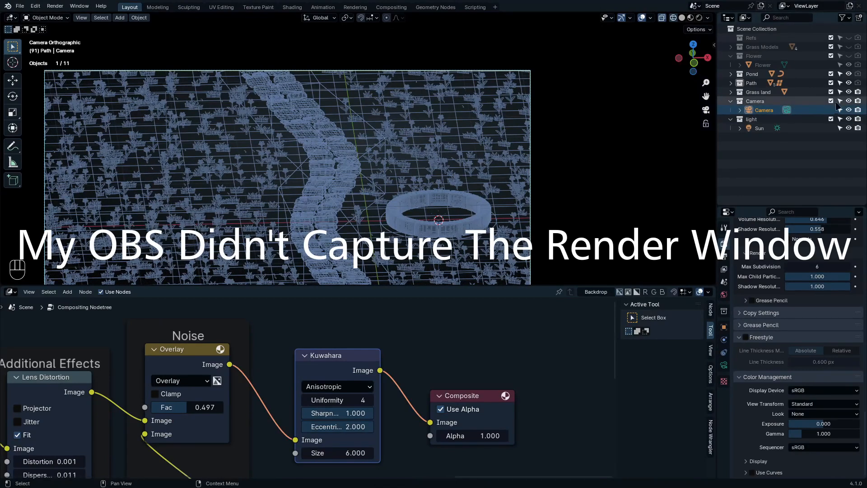
Step: Re-enable the Path and Pond collections for rendering and rerun the render
left_click_drag(858, 83, 858, 74)
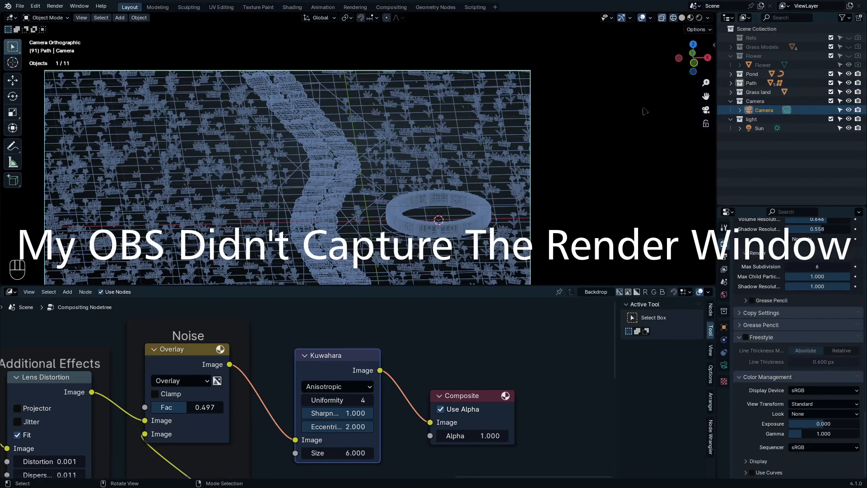
key("F12")
Step: Lower the Box Sharpen factor in the Quality group to 0.233
middle_click_drag(316, 398, 560, 364)
scroll(308, 388, "up", 1)
middle_click_drag(113, 384, 569, 397)
scroll(309, 388, "up", 1)
middle_click_drag(110, 399, 320, 402)
left_click_drag(435, 382, 415, 382)
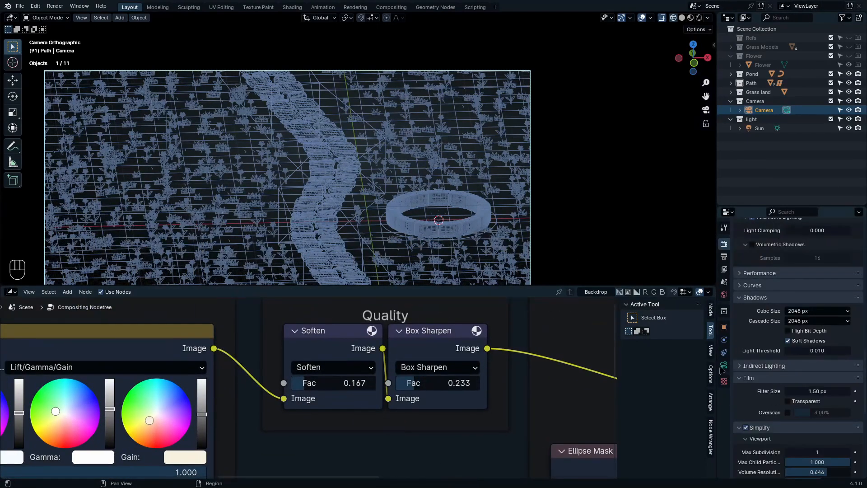
Step: Enable the camera's depth of field and set its F-Stop to 0.8
left_click(723, 365)
left_click(746, 248)
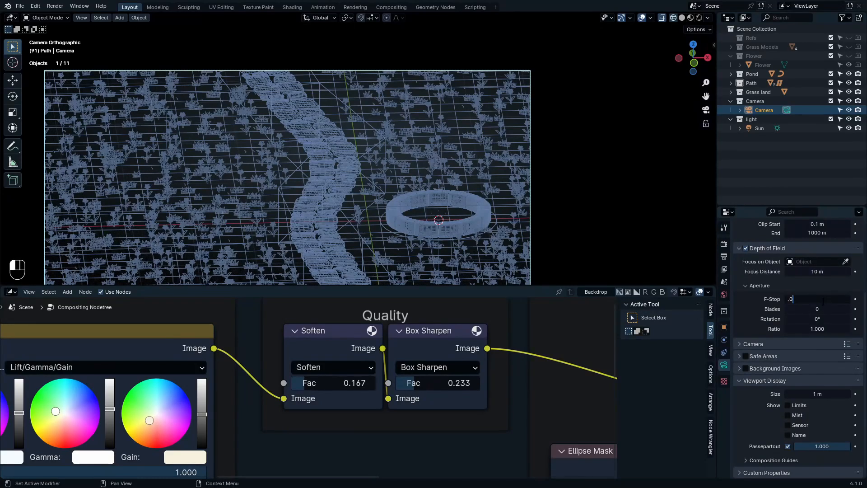
key("BackSpace")
key("BackSpace")
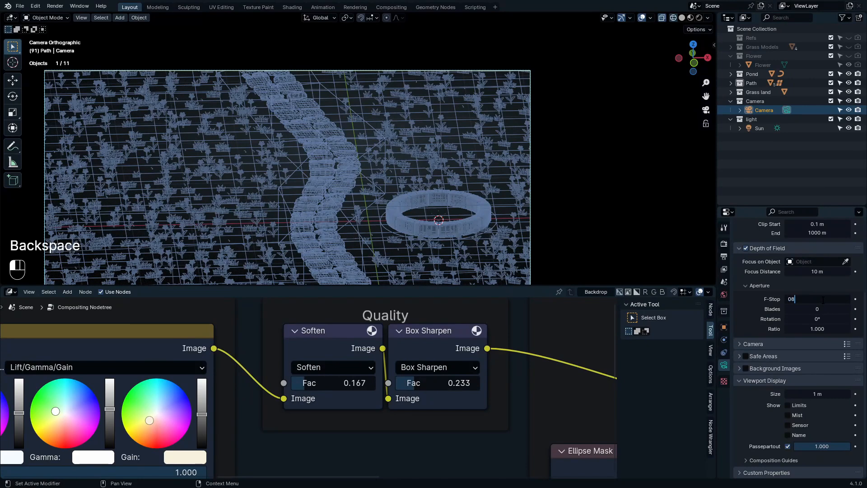
key("Return")
left_click(820, 301)
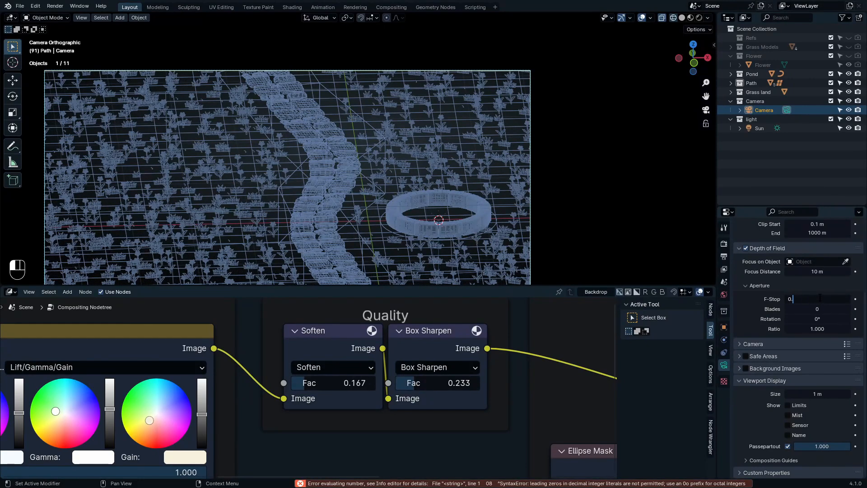
type("0.8")
key("Return")
Step: Show the rendered viewport and pick Plane.003 as the camera's depth-of-field focus object
key("z")
left_click(341, 105)
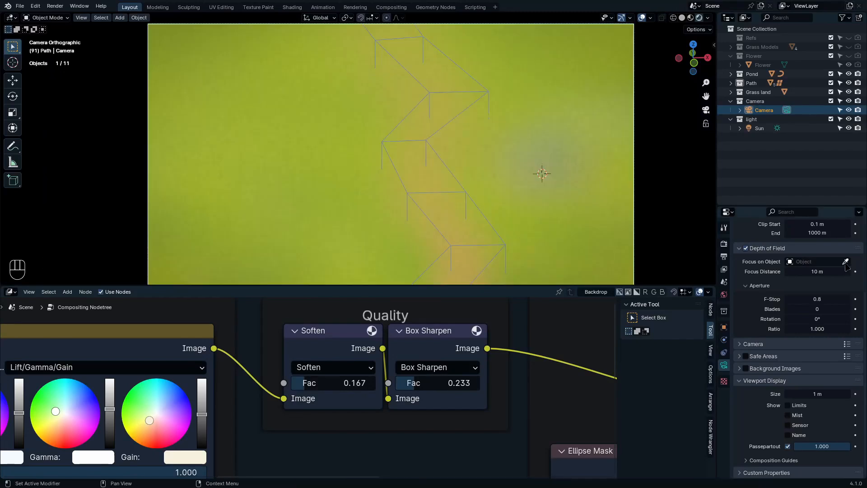
left_click(845, 262)
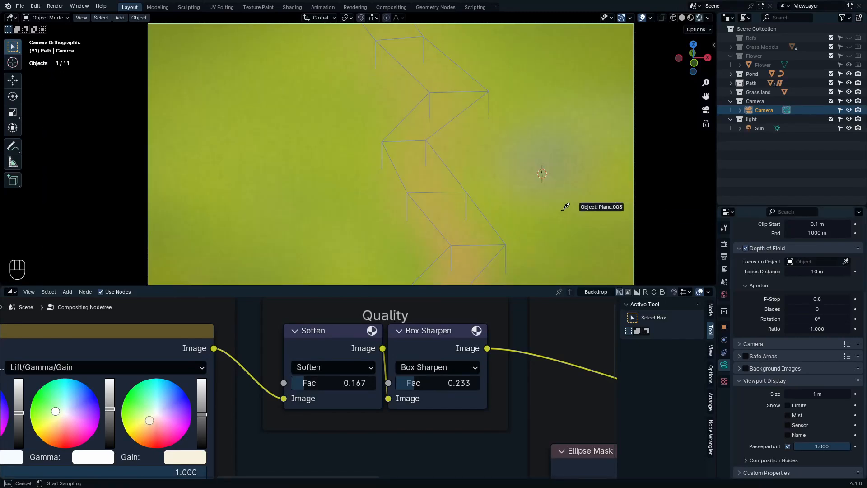
left_click(564, 208)
middle_click_drag(556, 215, 547, 204, "shift")
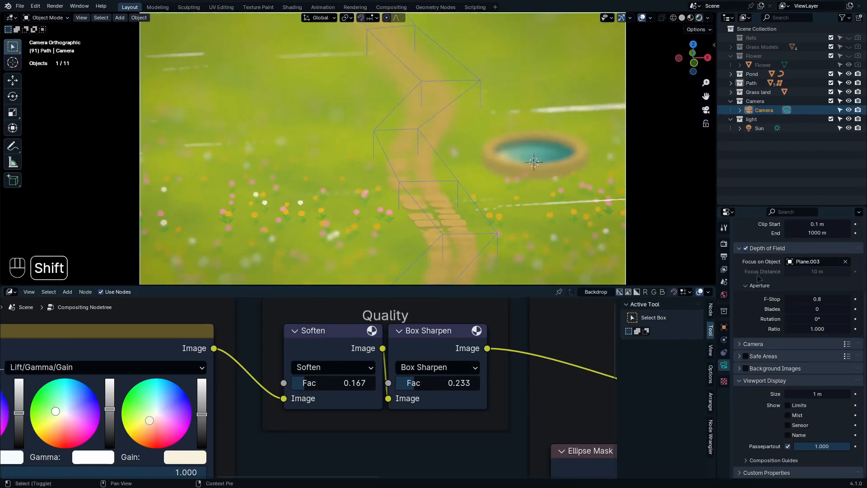
Step: Replace the camera's focus object with Plane.001 and check the blur in an enlarged viewport
left_click(845, 262)
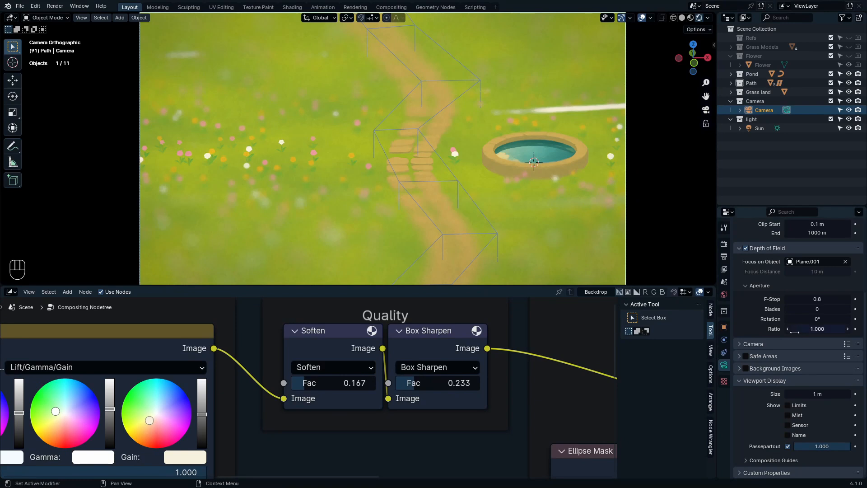
key("ctrl+space")
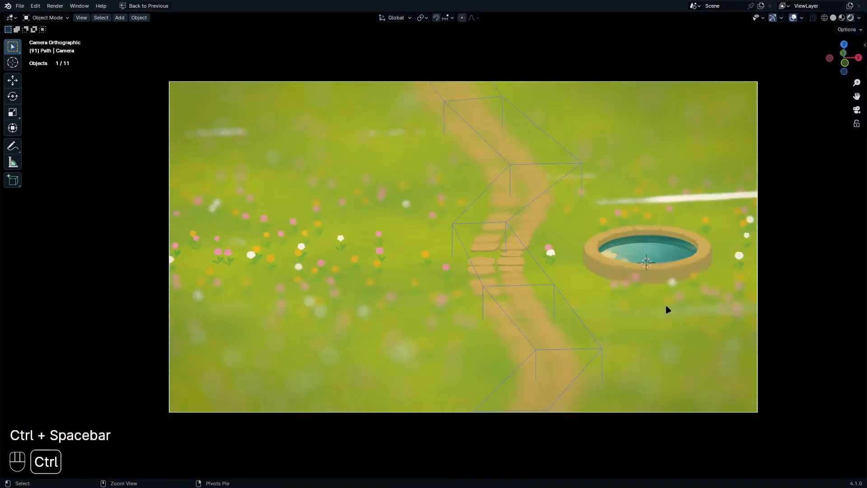
key("ctrl+space")
middle_click_drag(640, 195, 474, 170, "shift")
scroll(482, 164, "down", 8)
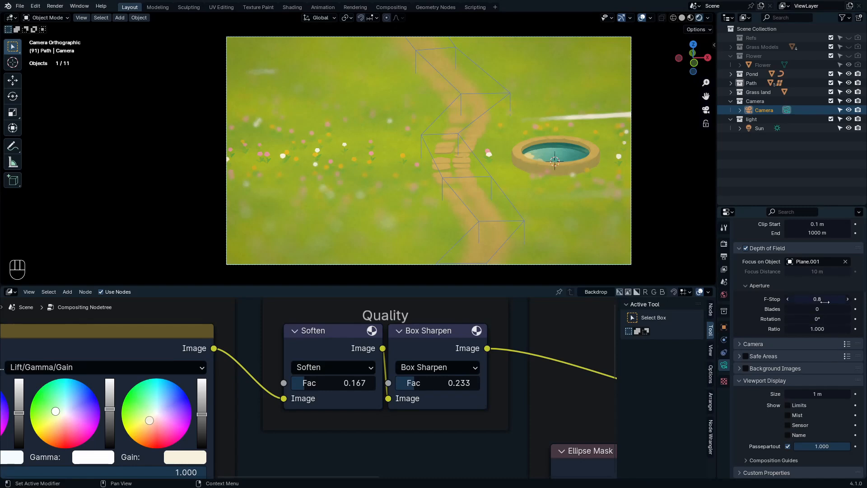
Step: Raise the camera's depth-of-field F-Stop to 3.3
left_click_drag(825, 300, 838, 300, "shift")
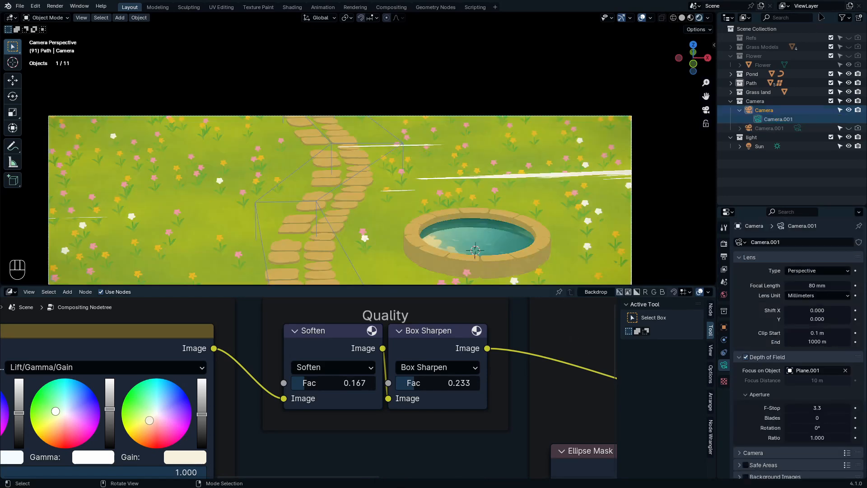
scroll(504, 251, "down", 3)
middle_click_drag(500, 251, 506, 166, "shift")
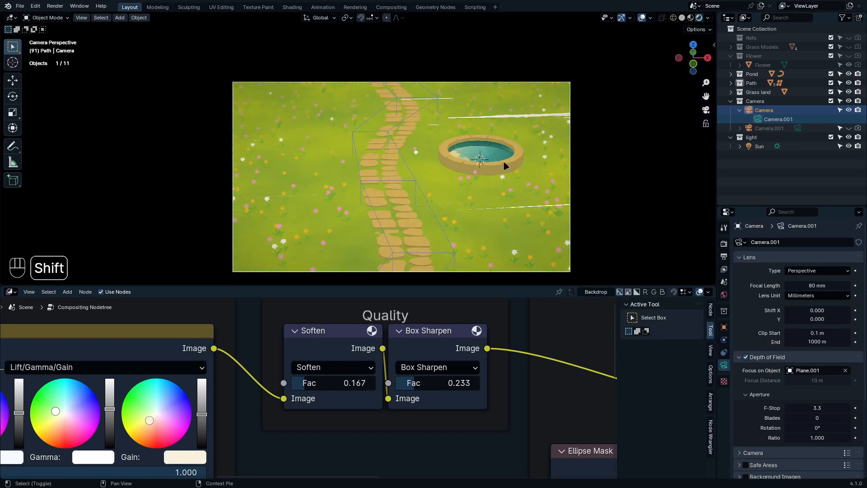
Step: Examine the pond's sharpness up close, adjust the viewport shading options, and leave the camera view to inspect the whole meadow
scroll(508, 168, "up", 6)
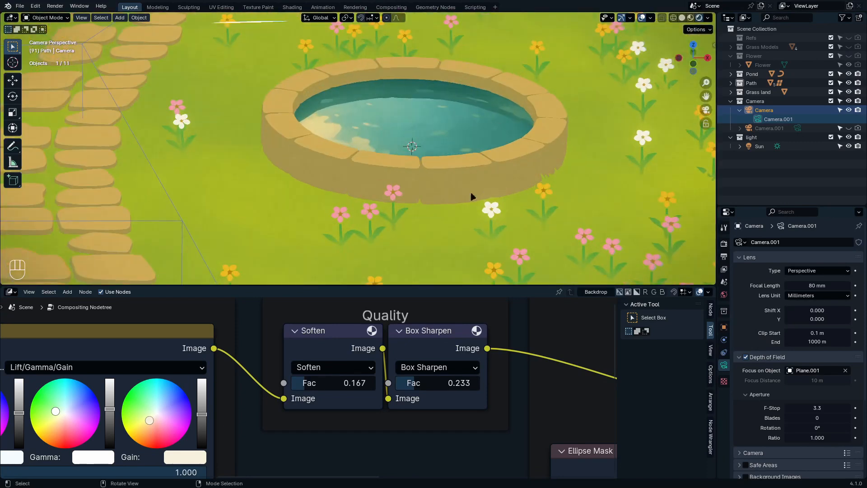
key("z")
key("z")
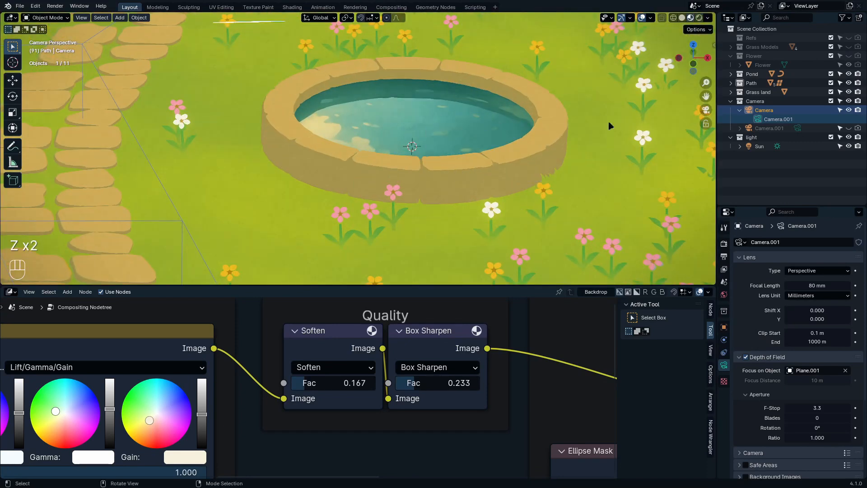
left_click(707, 18)
left_click(676, 227)
scroll(480, 237, "down", 3)
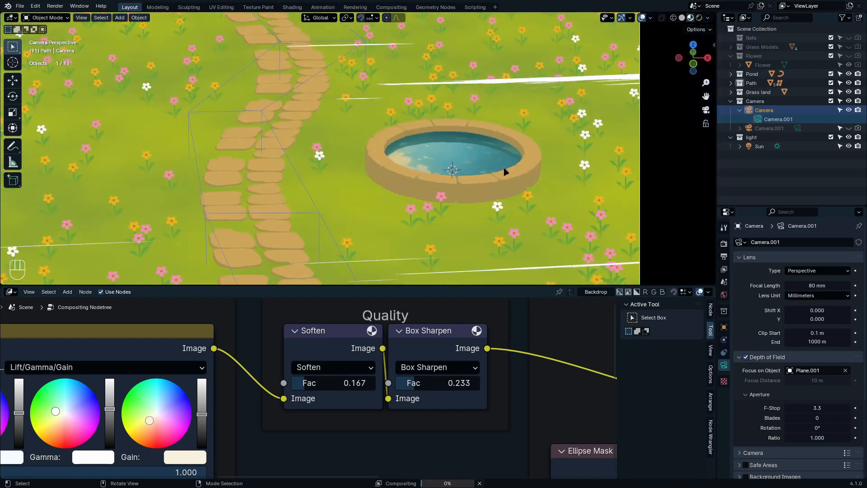
middle_click_drag(494, 224, 501, 245)
scroll(464, 180, "up", 2)
scroll(480, 202, "down", 2)
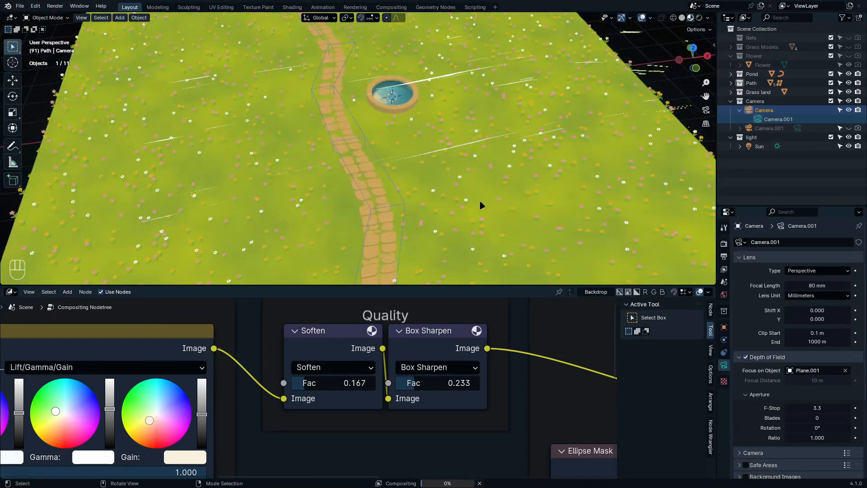
Step: Select the meadow ground plane and switch it to Texture Paint mode
left_click(464, 188)
scroll(465, 188, "down", 3)
key("ctrl+Tab")
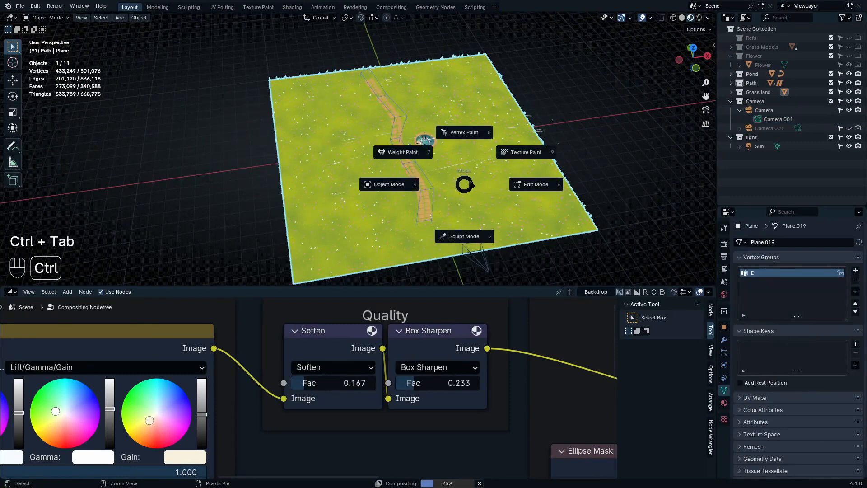
left_click(524, 152)
scroll(439, 152, "up", 4)
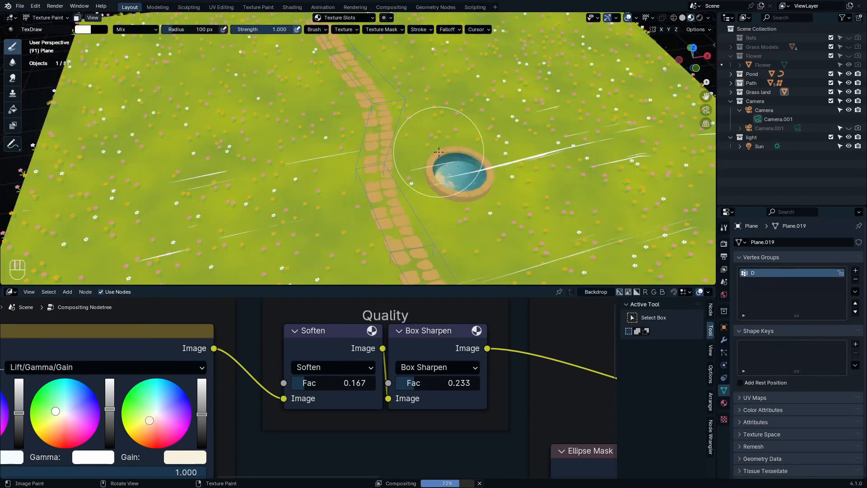
Step: Change the Compositor area to the Shader Editor and bring the Ground material's nodes into view
scroll(384, 325, "down", 2)
left_click(10, 292)
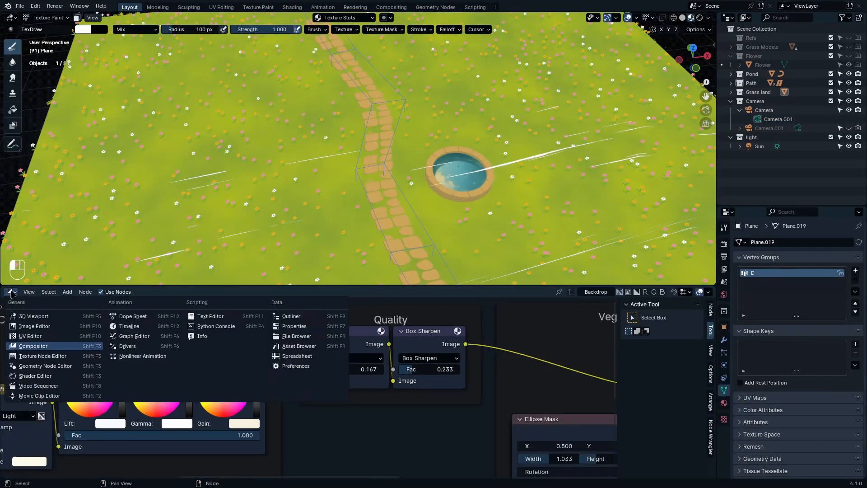
left_click(59, 383)
scroll(379, 376, "down", 8)
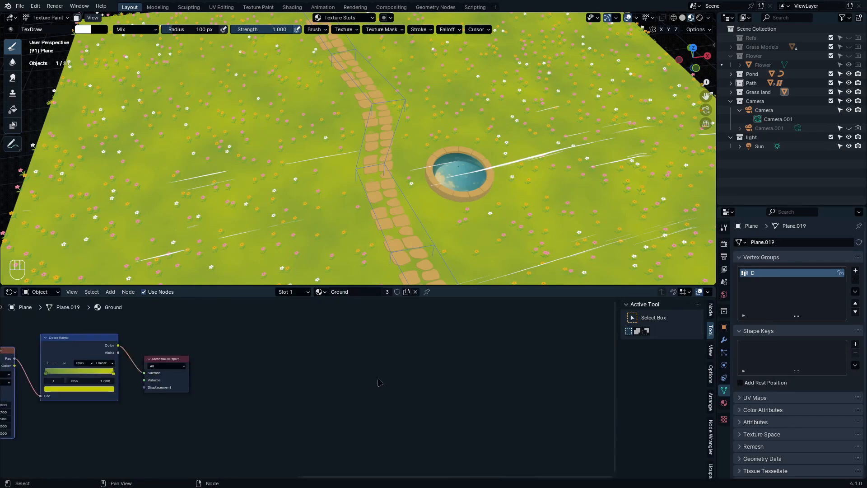
left_click(10, 292)
key("Escape")
scroll(300, 354, "up", 4)
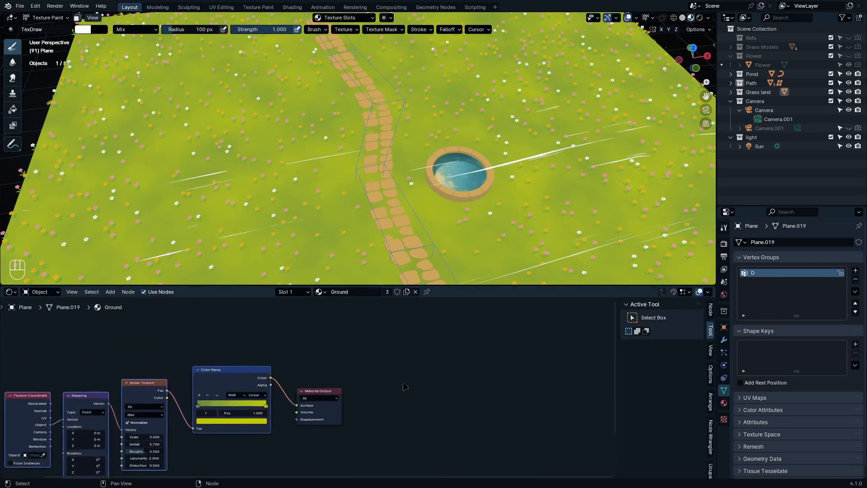
Step: Add an Image Texture node beside the Material Output in the Ground material
key("shift+a")
left_click(396, 340)
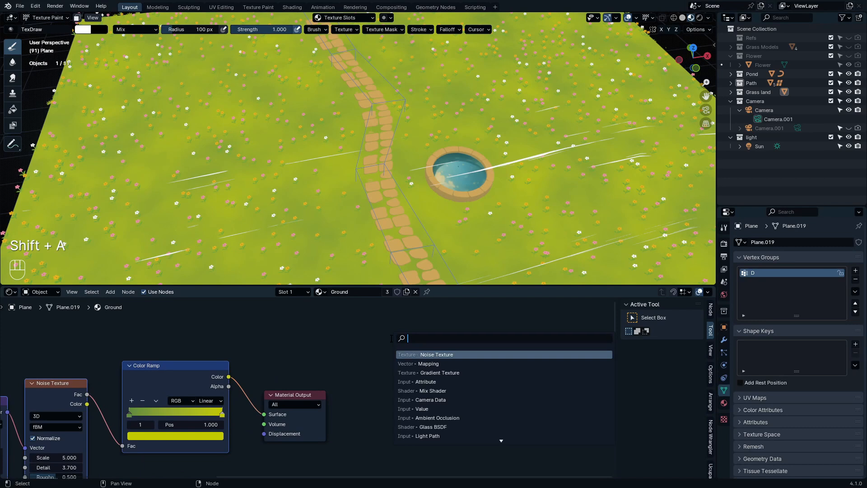
type("im")
key("Return")
left_click(395, 317)
scroll(447, 349, "up", 3)
Step: Create a new image named Shadow in the Image Texture node, with width and height set to 1024*2 px
left_click(447, 359)
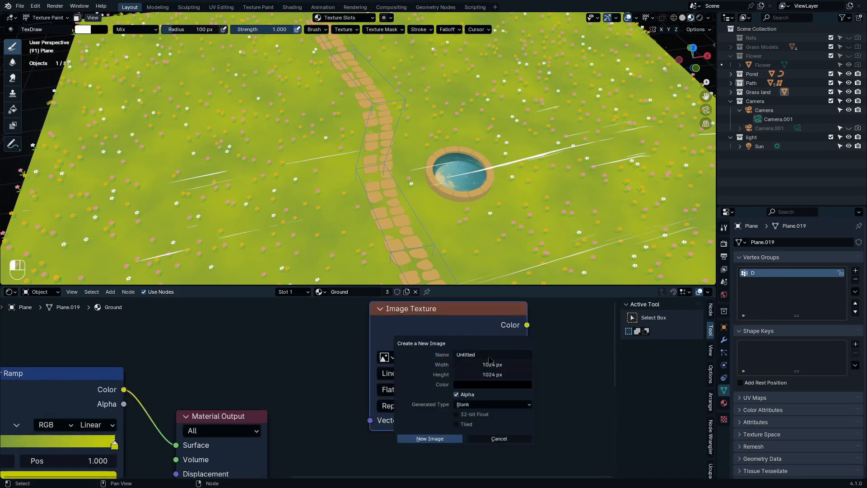
type("Shadow")
left_click(496, 364)
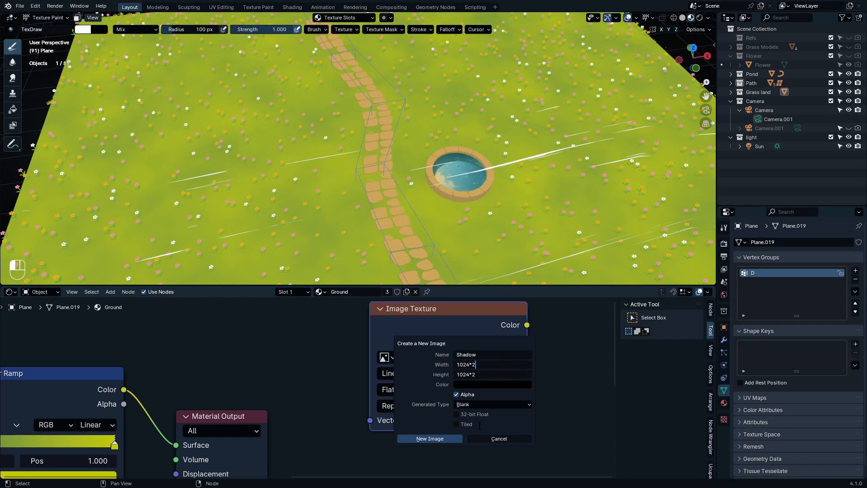
key("Return")
left_click(430, 438)
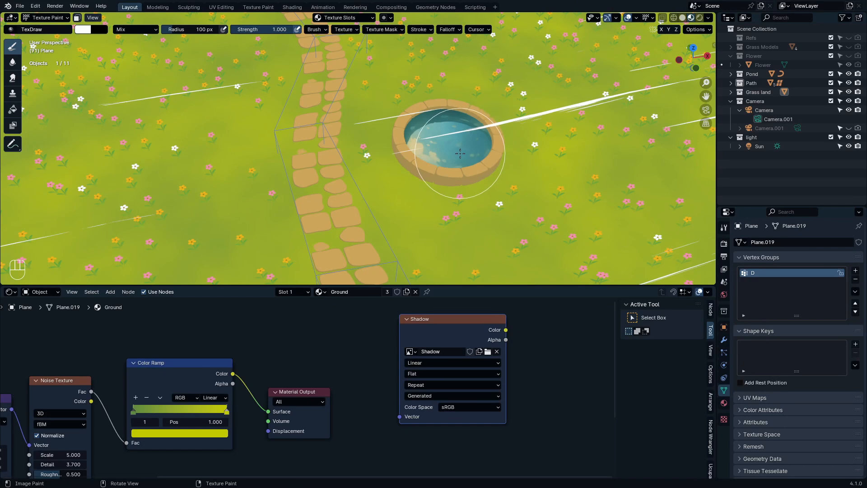
Step: Show the scene from above in solid shading and hide the Path collection, keeping the Pond collection visible
key("KP_7")
key("z")
left_click(658, 242)
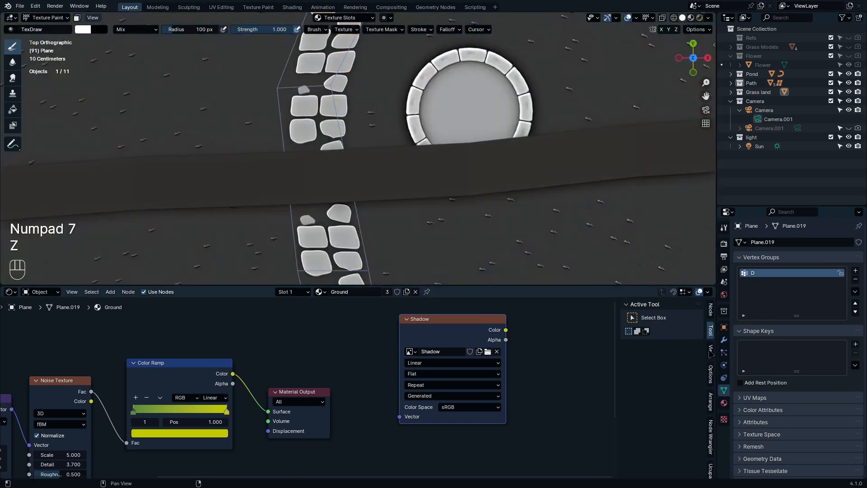
left_click(849, 74)
left_click(848, 82)
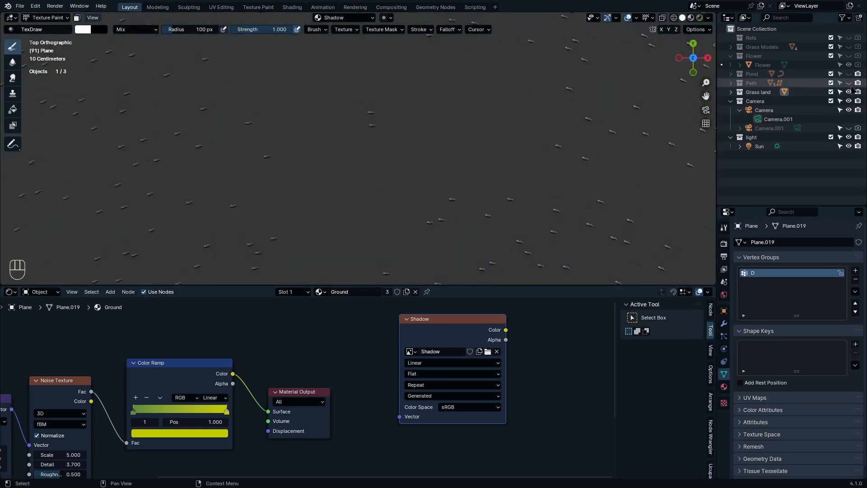
left_click(848, 73)
Step: Turn off the viewport display of the Geometry Nodes modifier on the Grass land collection's Plane
left_click(738, 94)
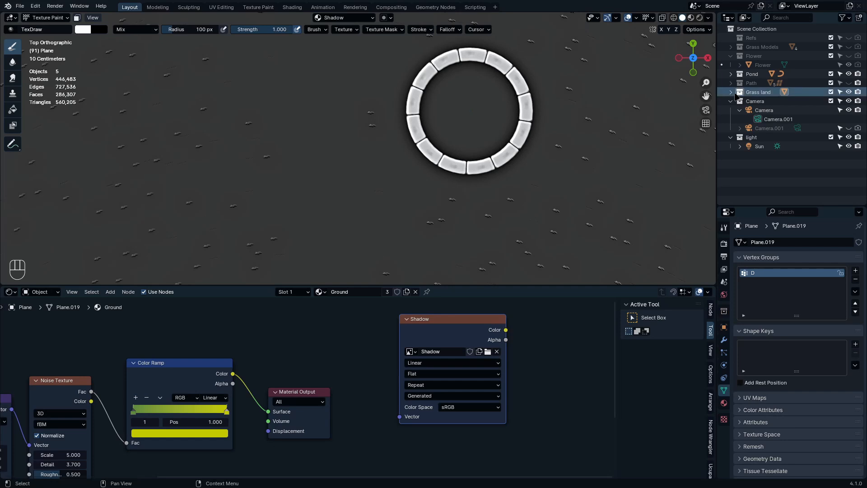
left_click(731, 93)
left_click(780, 101)
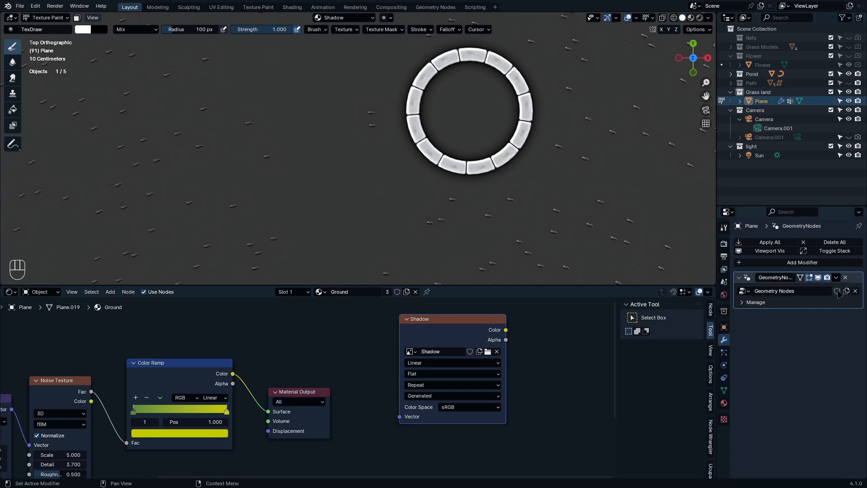
left_click(818, 278)
mouse_move(482, 114)
left_mouse_down()
mouse_move(472, 97)
mouse_move(456, 126)
mouse_move(479, 110)
left_mouse_up()
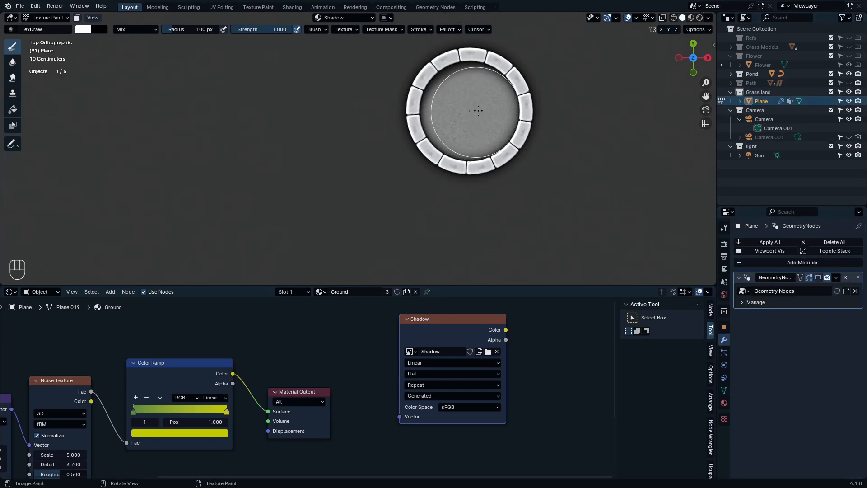
scroll(485, 103, "up", 3)
key("ctrl+z")
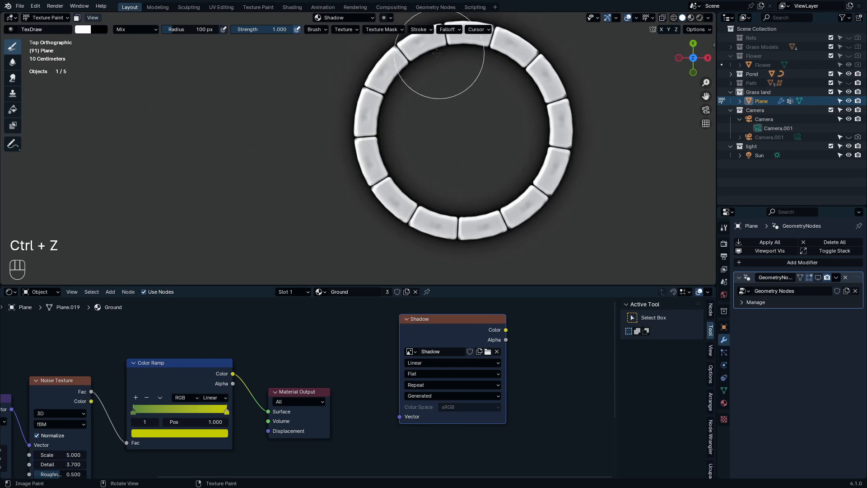
Step: Enlarge the brush radius to 217 px and paint white on the Shadow image inside and around the pond's stone ring, undoing unwanted strokes
left_click(347, 31)
key("f")
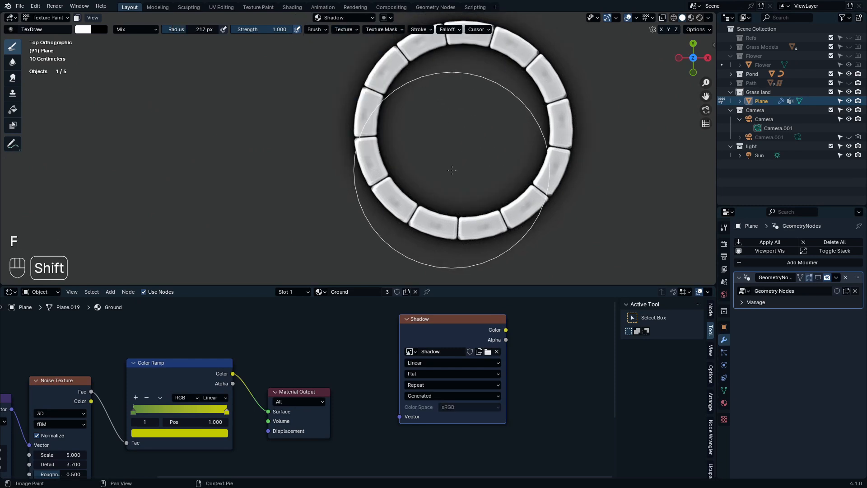
key("shift+f")
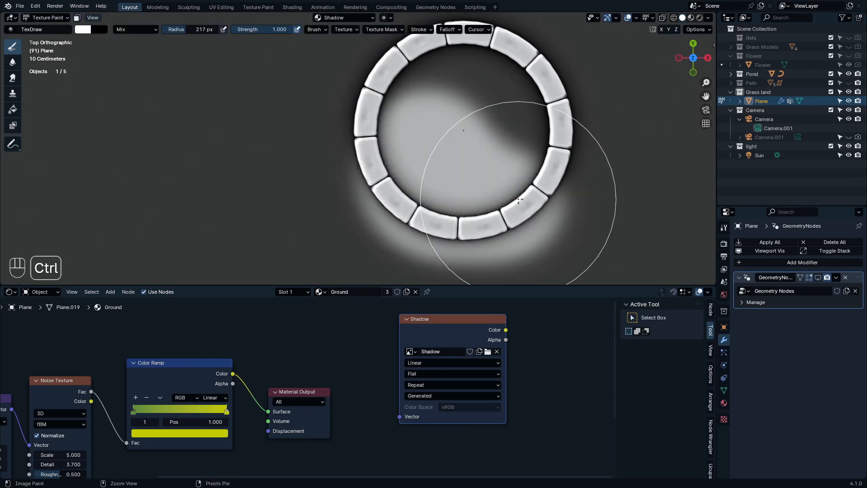
key("ctrl+z")
key("ctrl+z")
key("ctrl+z")
key("ctrl+z")
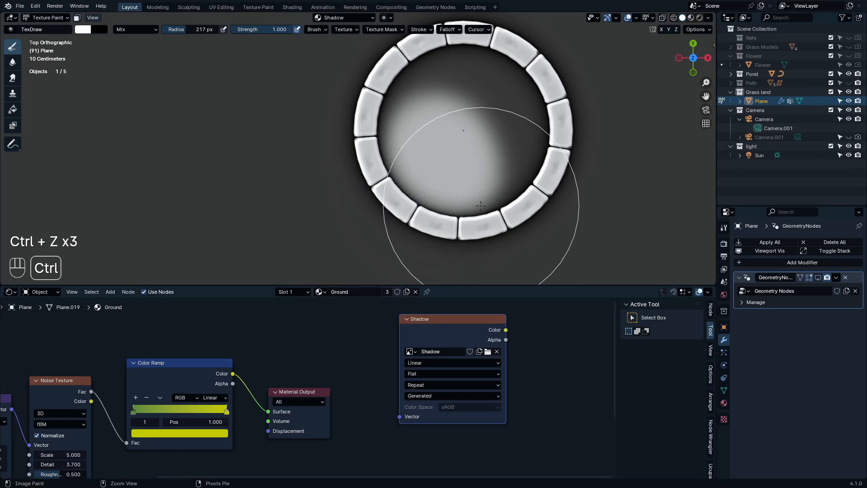
Step: Return the ground plane to Object Mode and show the viewport in rendered shading
key("ctrl+Tab")
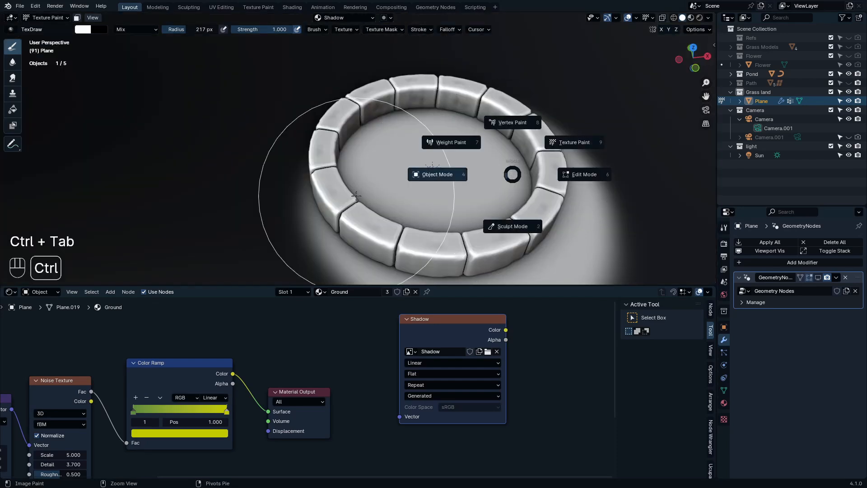
left_click(484, 210)
key("z")
left_click(484, 203)
Step: Move the Shadow image node above the Color Ramp and add Texture Coordinate and Mapping nodes to its Vector input
scroll(373, 381, "down", 1)
middle_click_drag(373, 380, 452, 388)
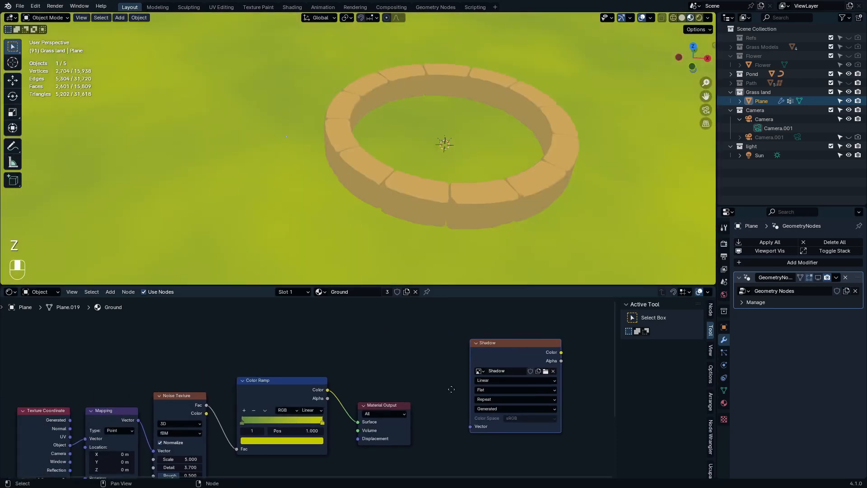
key("ctrl+space")
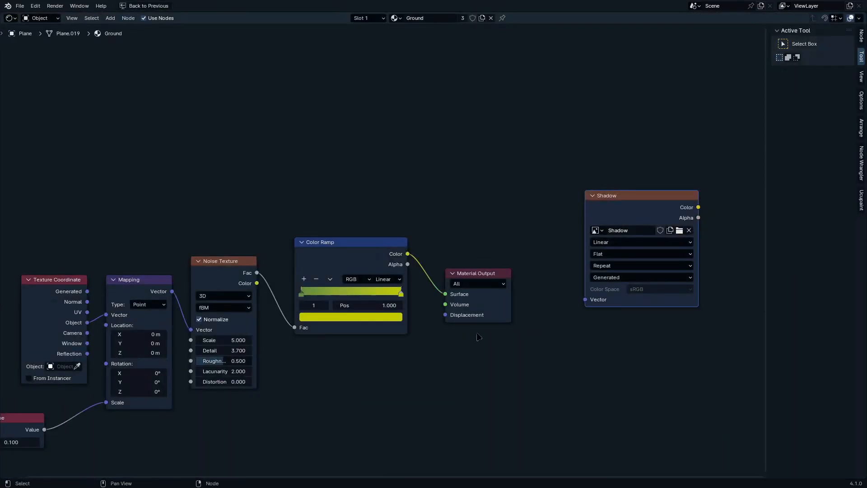
middle_click_drag(481, 336, 536, 379)
key("g")
left_click(412, 181)
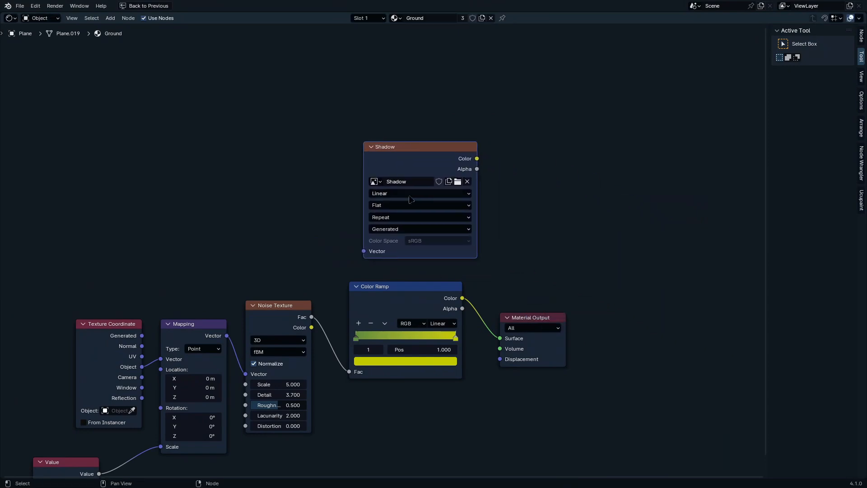
scroll(530, 207, "up", 1)
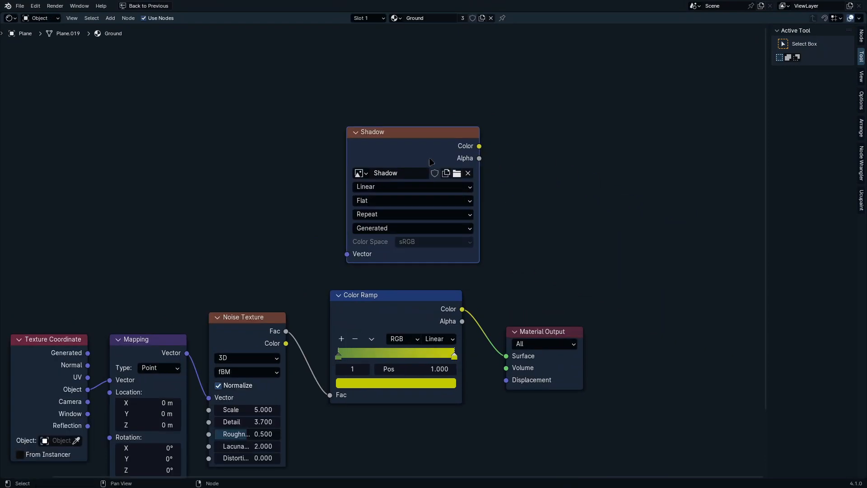
key("ctrl+t")
Step: Duplicate the Value, Texture Coordinate, Mapping, Noise Texture and Color Ramp nodes and place the copies below the originals
key("ctrl+space")
scroll(334, 369, "down", 2)
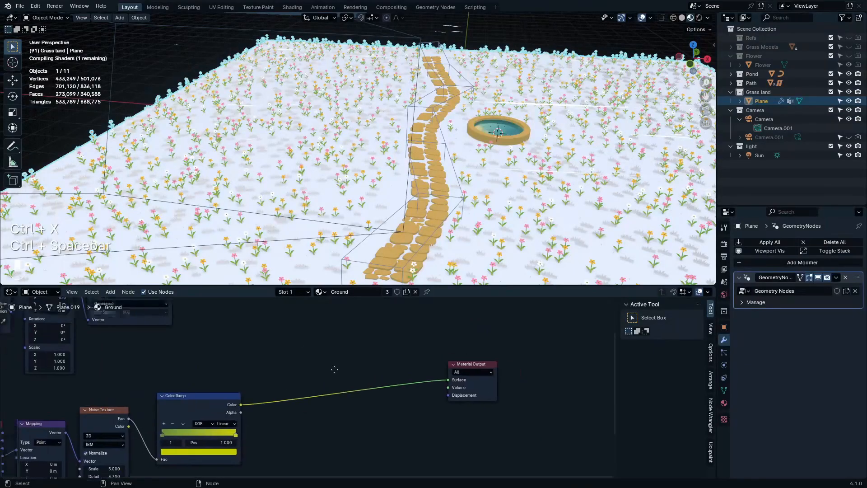
middle_click_drag(334, 369, 517, 436)
mouse_move(360, 404)
middle_mouse_down()
mouse_move(373, 406)
mouse_move(373, 348)
middle_mouse_up()
key("ctrl+space")
scroll(327, 192, "up", 1)
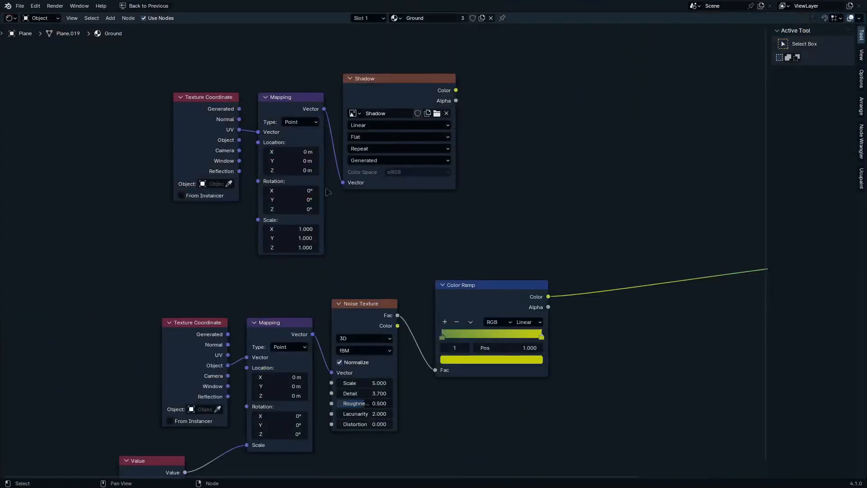
scroll(418, 216, "down", 1)
middle_click_drag(418, 221, 390, 147)
left_click_drag(510, 372, 168, 233)
middle_click_drag(349, 305, 354, 252)
key("shift+d")
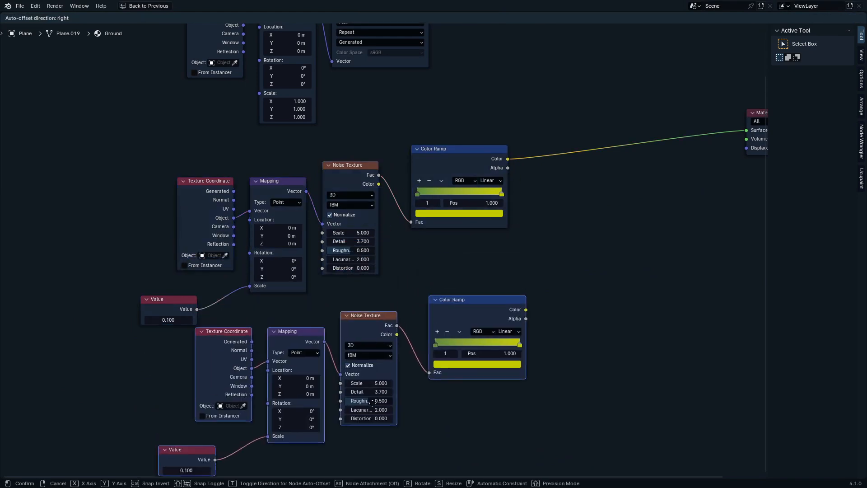
left_click(380, 420)
Step: Add a Hue/Saturation/Value node fed by the duplicated Color Ramp, linking the ramp's Color output to its Color input
left_click_drag(520, 329, 577, 304)
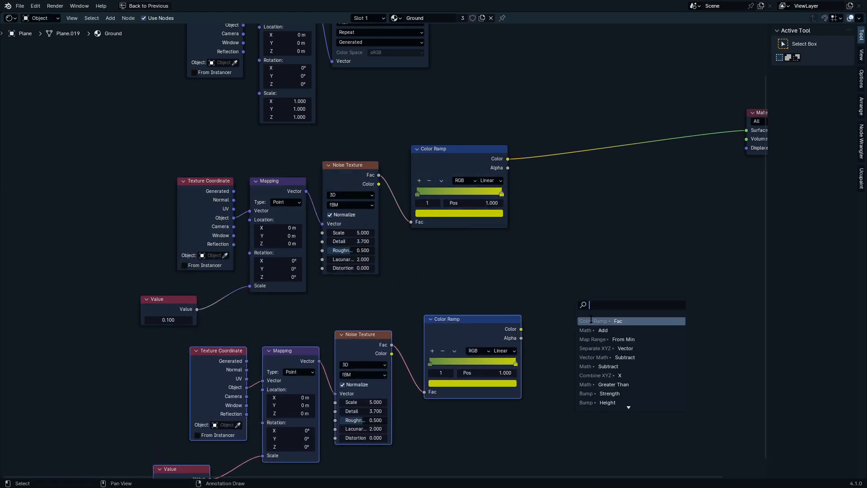
type("hsv")
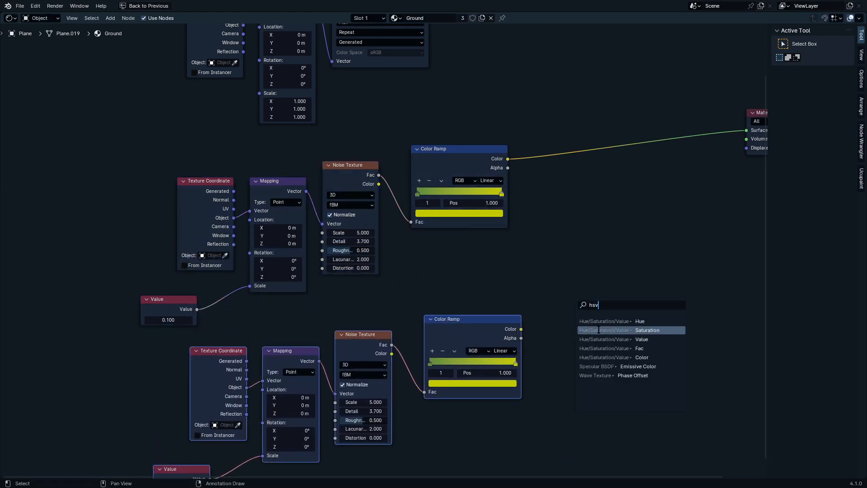
key("Escape")
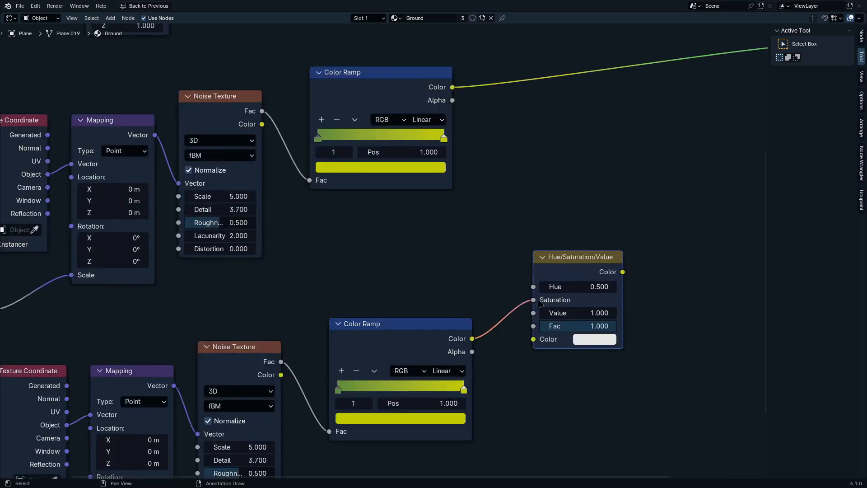
left_click_drag(534, 300, 534, 339)
Step: Combine the original Color Ramp and the Hue/Saturation/Value node in a Mix node, move it near the Material Output and expand it
middle_click_drag(634, 230, 547, 302)
scroll(546, 303, "down", 4)
right_click_drag(364, 195, 483, 324, "ctrl+shift")
scroll(562, 229, "up", 5)
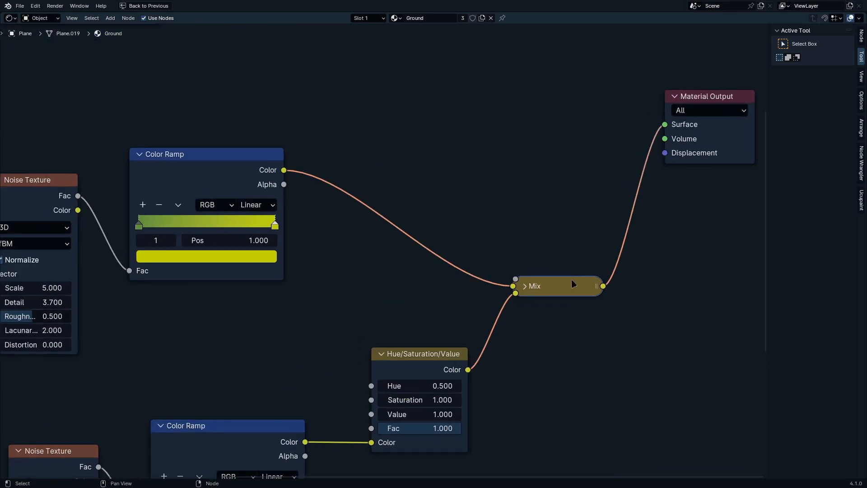
left_click_drag(572, 283, 557, 149)
scroll(538, 167, "up", 5)
left_click(501, 147)
scroll(483, 173, "down", 3)
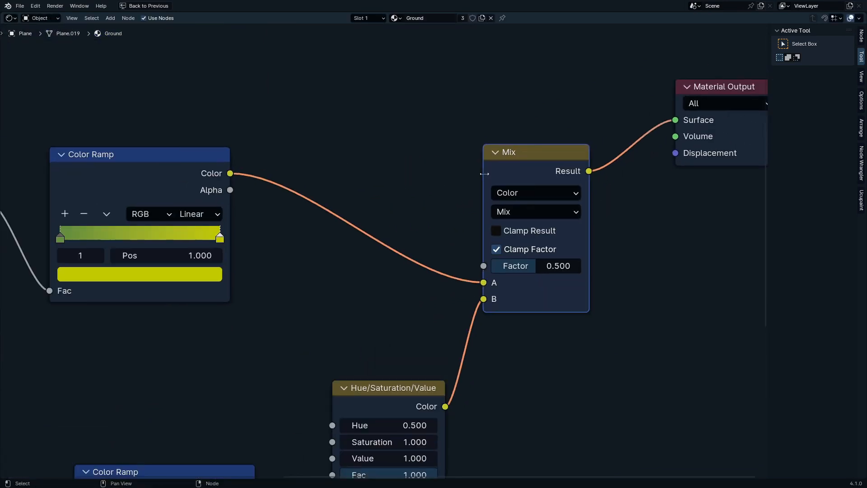
Step: Link the Shadow image's Color output to the Mix node's Factor
middle_click_drag(482, 173, 549, 293)
scroll(549, 294, "up", 1)
scroll(391, 170, "down", 4)
scroll(290, 177, "down", 2)
middle_click_drag(290, 178, 336, 258)
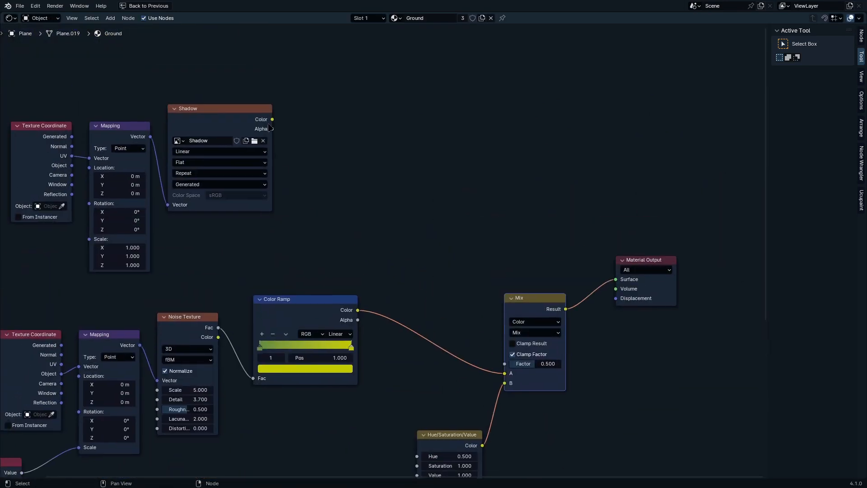
left_click_drag(272, 120, 501, 354)
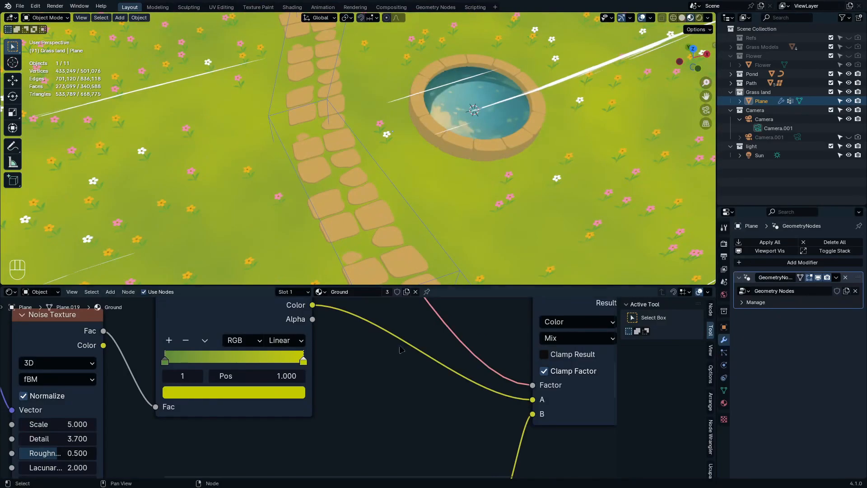
Step: Add a Color Ramp between the Shadow image and the Mix node's Factor
middle_click_drag(339, 343, 352, 443)
scroll(352, 443, "up", 1)
scroll(392, 358, "down", 7)
middle_click_drag(391, 358, 415, 420)
key("q")
left_click(414, 410)
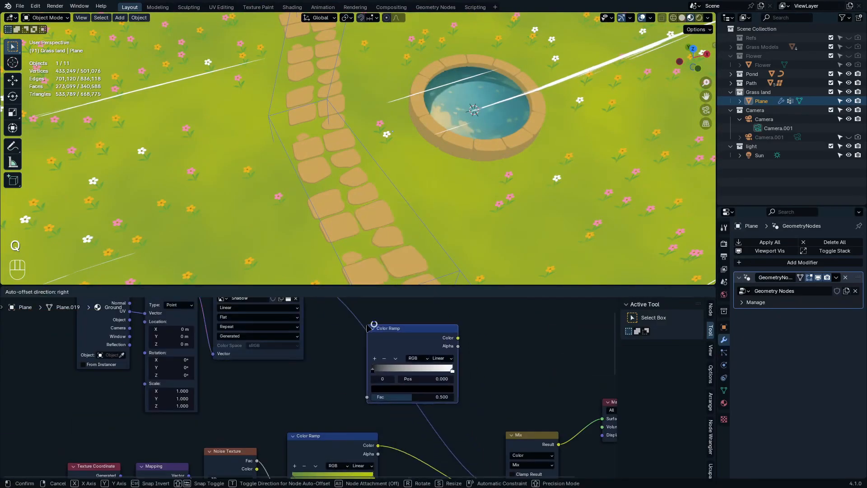
left_click(372, 324)
Step: Set the Hue/Saturation/Value node's Value to 0.810 to darken the shadow grass colour
scroll(475, 420, "up", 1)
middle_click_drag(476, 419, 419, 365)
scroll(419, 366, "up", 3)
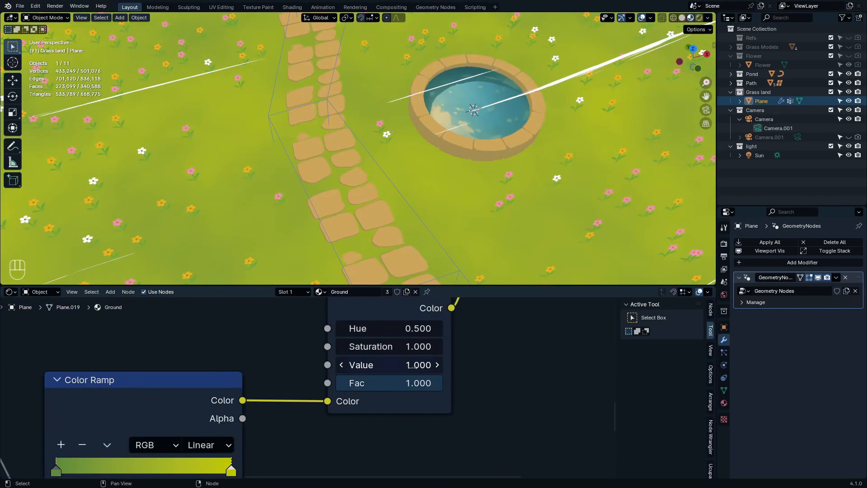
left_click_drag(413, 365, 397, 365, "shift")
Step: Examine the painted shadow around the pond up close and through the camera
scroll(551, 173, "up", 8)
middle_click_drag(550, 171, 530, 157)
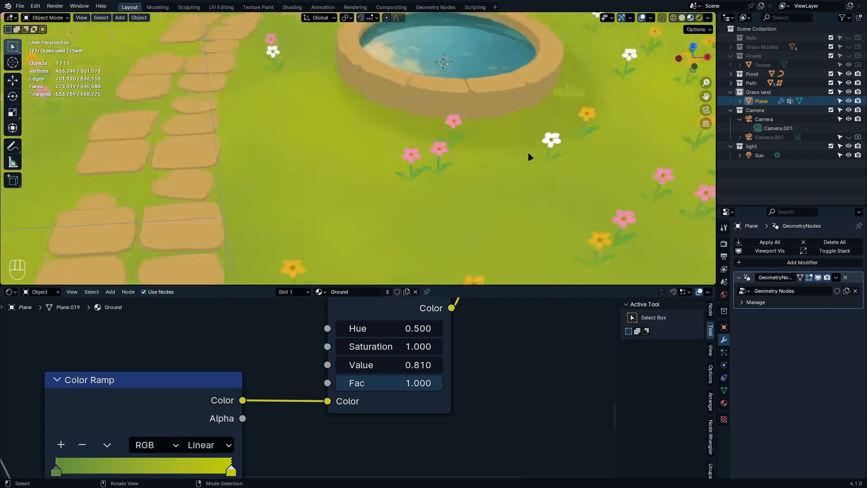
scroll(530, 157, "down", 3)
key("KP_0")
scroll(493, 201, "down", 6)
middle_click_drag(437, 204, 472, 89, "shift")
scroll(460, 197, "up", 4)
scroll(471, 185, "down", 4)
scroll(399, 168, "down", 2)
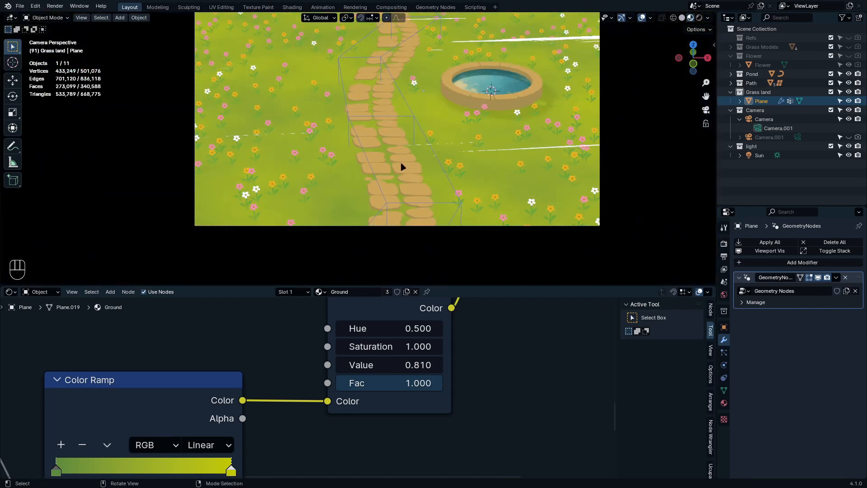
scroll(385, 365, "down", 2)
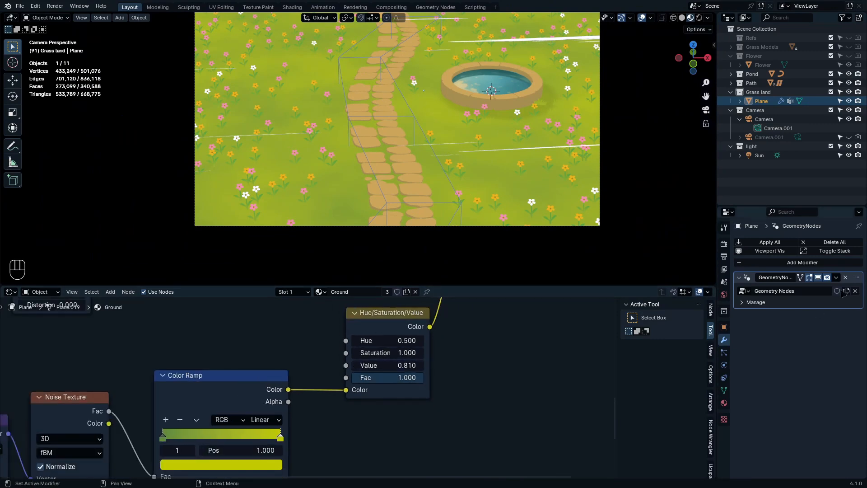
Step: Turn off the flower Geometry Nodes modifier's viewport display and put the ground plane in Texture Paint mode
left_click(819, 278)
key("ctrl+Tab")
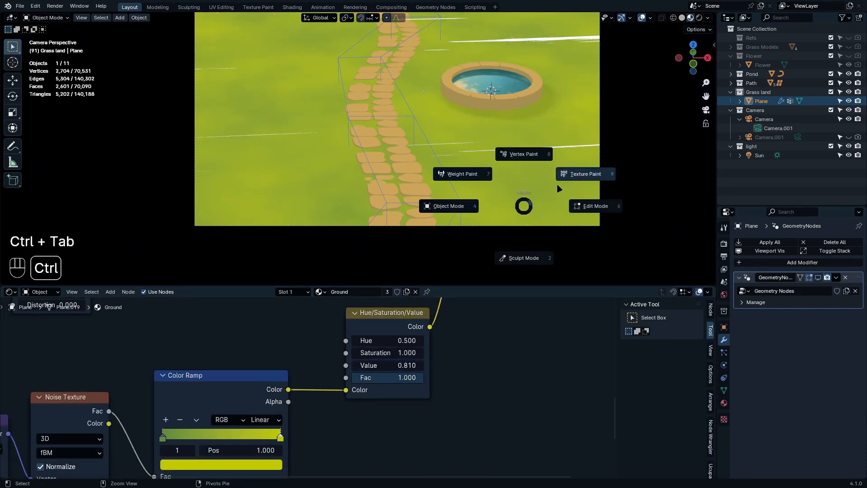
left_click(586, 174)
Step: Duplicate the Shadow image node and place the copy above the Color Ramp in a free area
scroll(432, 371, "down", 1)
middle_click_drag(514, 309, 373, 430)
scroll(373, 429, "down", 4)
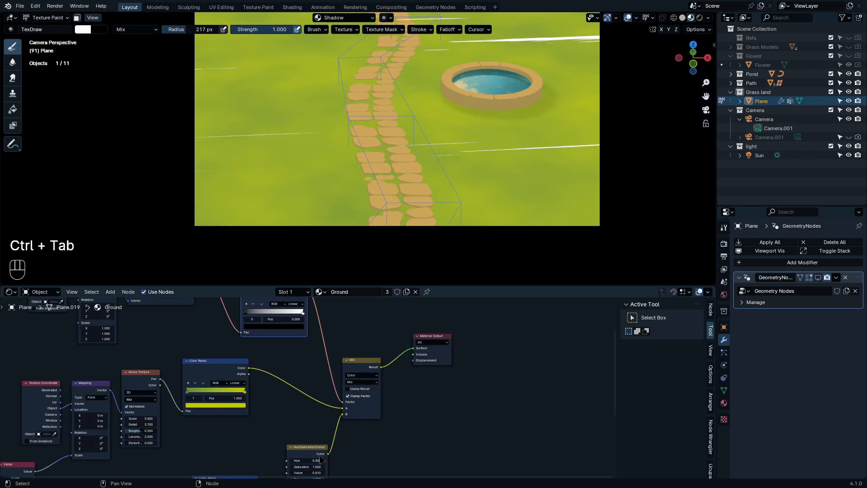
key("ctrl+space")
middle_click_drag(381, 300, 384, 415)
left_click_drag(106, 172, 298, 293)
left_click(247, 220)
key("shift+d")
left_click(469, 173)
scroll(480, 188, "up", 5)
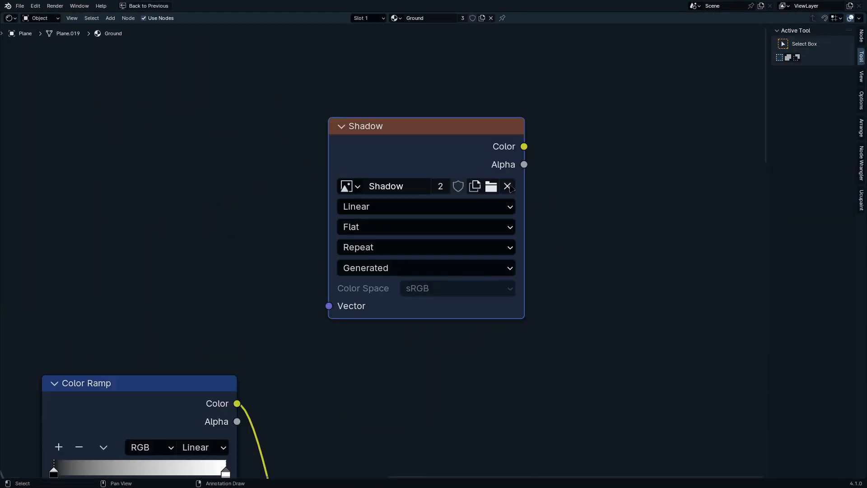
Step: Unlink the Shadow image from the duplicated node and create a new 2048 px black image named Sand
left_click(508, 185)
left_click(406, 186)
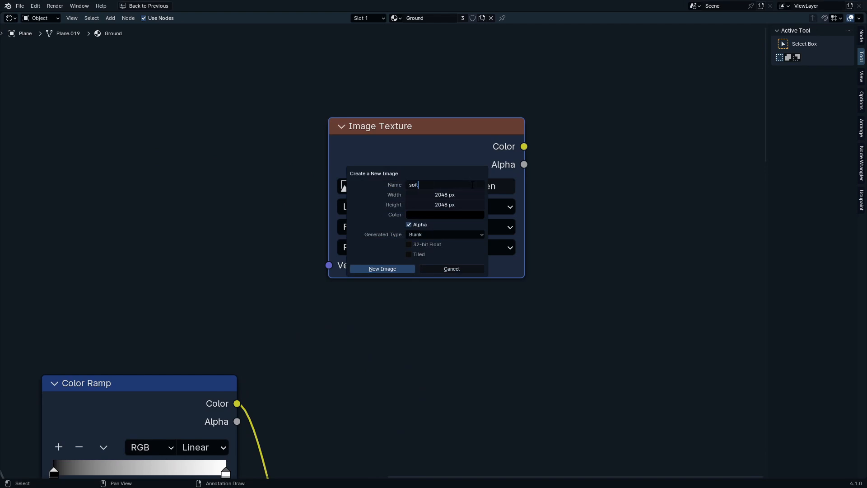
type("soil")
key("Return")
left_click(382, 269)
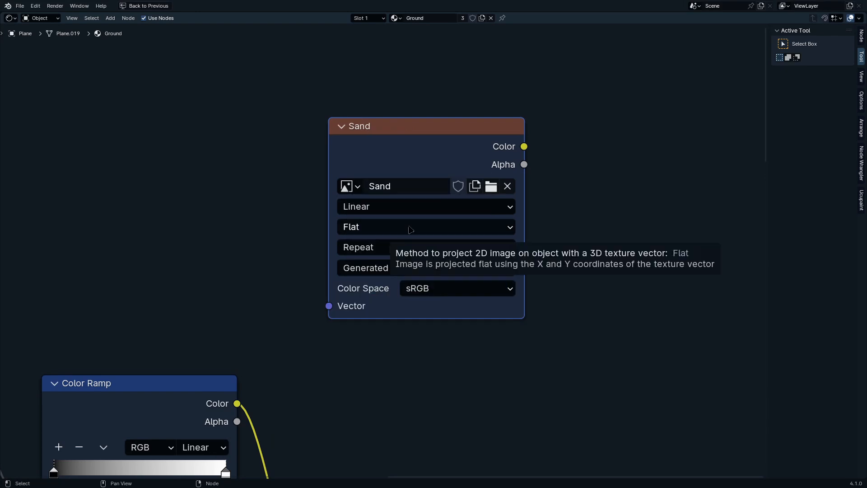
Step: Set up texture painting of the ground plane in a maximized top view with Sand as the paint target
key("ctrl+space")
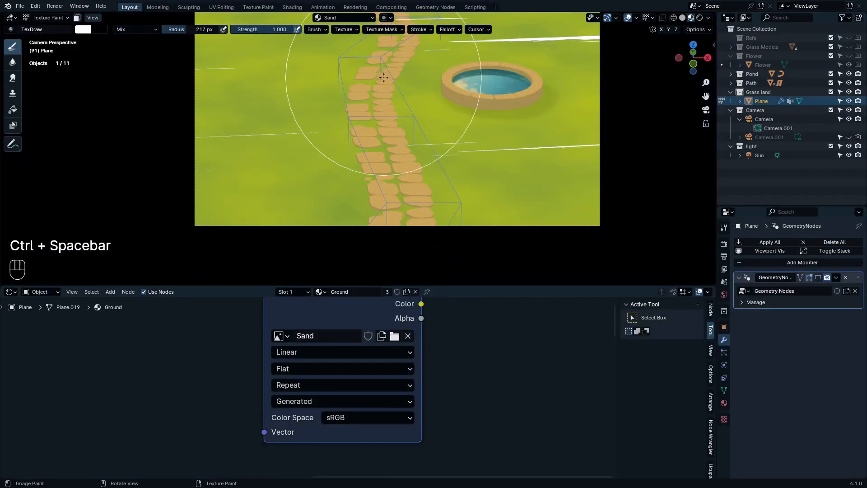
left_click(365, 17)
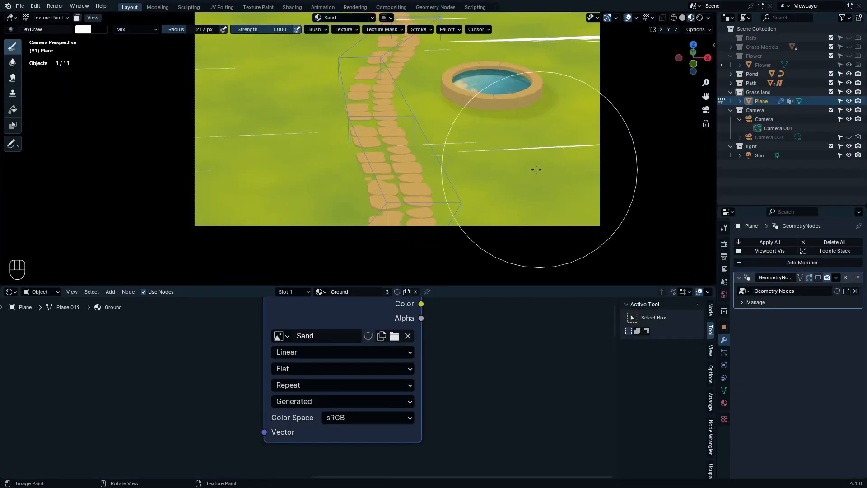
key("KP_7")
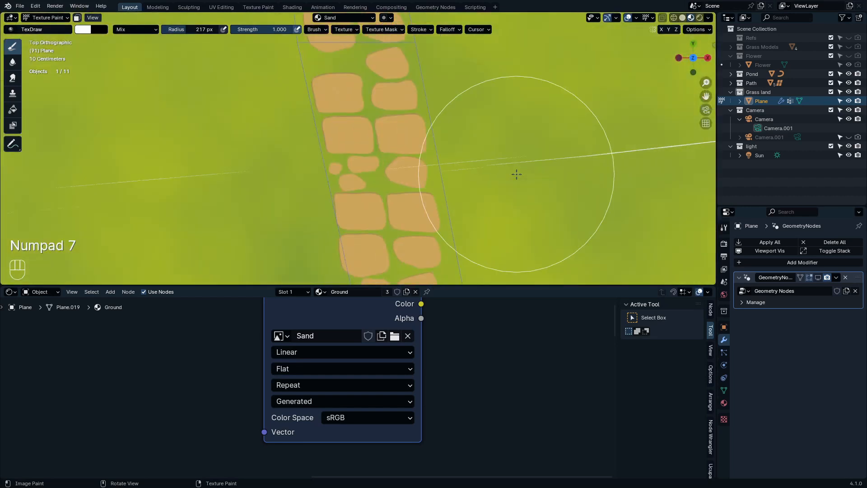
key("ctrl+space")
scroll(519, 167, "down", 10)
scroll(484, 276, "up", 5)
scroll(485, 300, "up", 7)
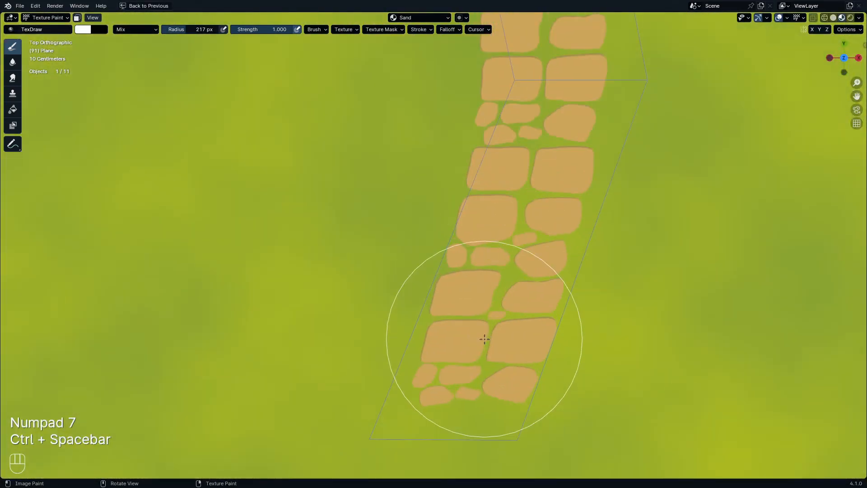
middle_click_drag(484, 339, 509, 267, "shift")
scroll(510, 303, "down", 7)
key("ctrl+Tab")
key("ctrl+Tab")
key("ctrl+Tab")
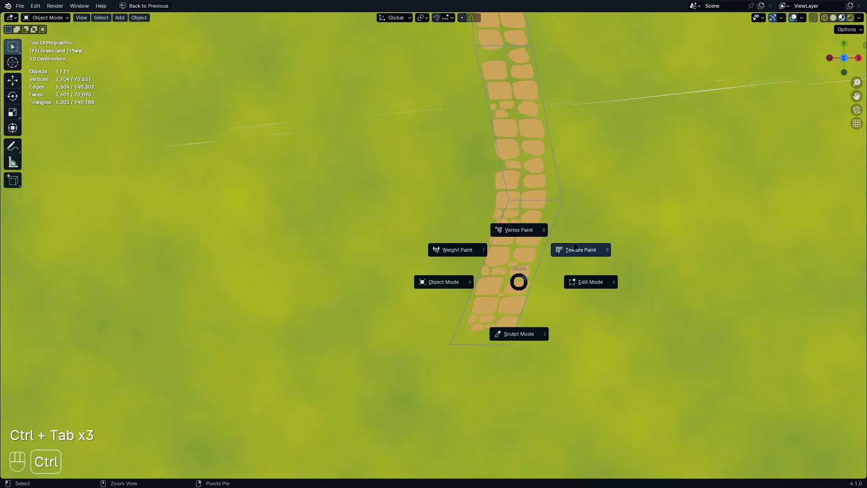
left_click(603, 228)
Step: Paint white along the full length of the stone path in the Sand image with a 127 px brush
key("shift+s")
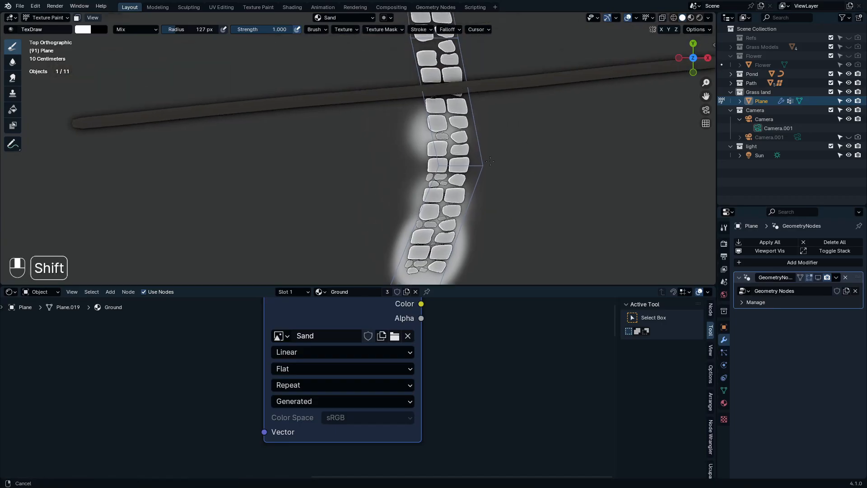
middle_click_drag(489, 161, 491, 177, "shift")
left_click(451, 147)
key("ctrl+space")
mouse_move(520, 135)
left_mouse_down()
mouse_move(542, 258)
mouse_move(526, 396)
mouse_move(500, 416)
mouse_move(546, 373)
mouse_move(557, 280)
mouse_move(522, 87)
left_mouse_up()
middle_click_drag(523, 88, 507, 400, "shift")
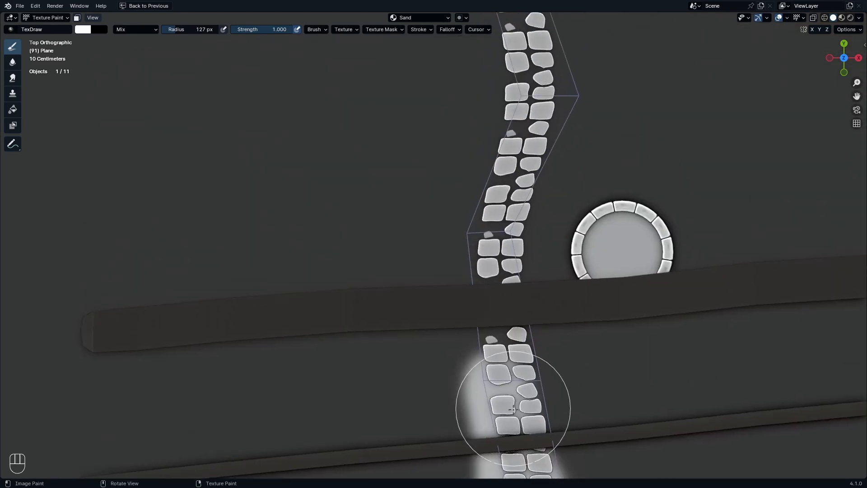
mouse_move(500, 302)
left_mouse_down()
mouse_move(490, 196)
mouse_move(546, 49)
left_mouse_up()
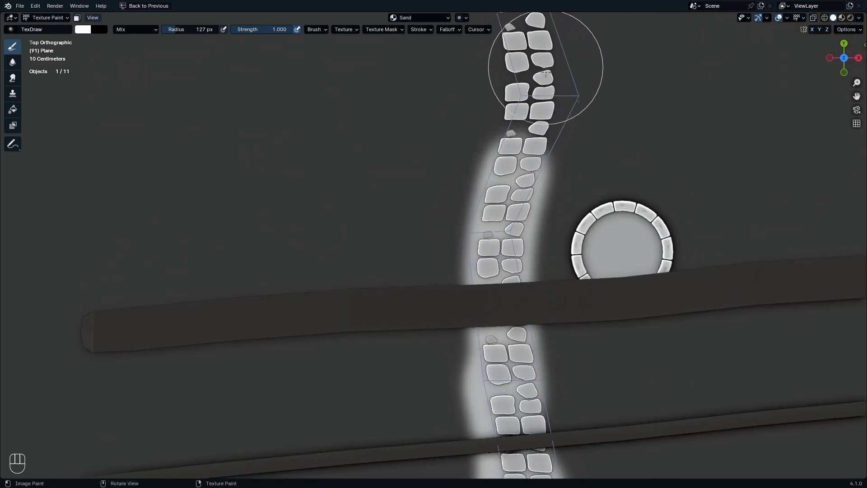
mouse_move(574, 103)
middle_mouse_down("shift")
mouse_move(599, 234)
mouse_move(548, 364)
middle_mouse_up("shift")
key("ctrl+z")
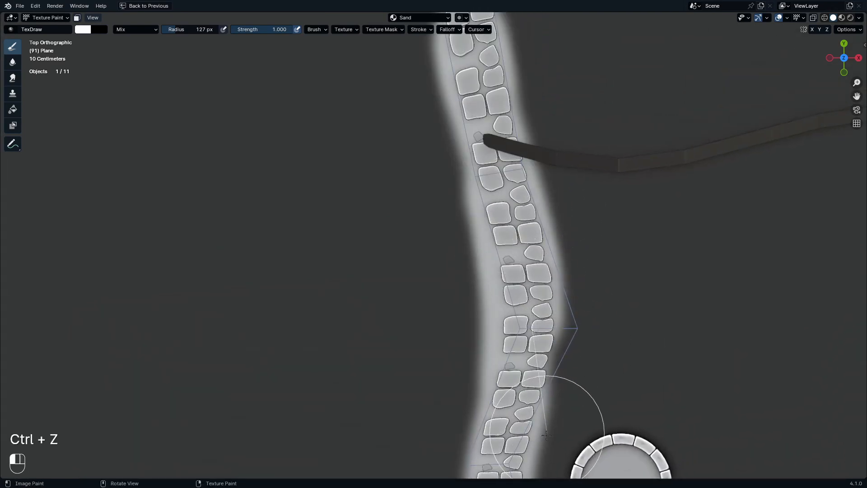
middle_click_drag(515, 474, 542, 183, "shift")
left_click_drag(537, 140, 536, 416)
Step: Return the ground plane to Object Mode and show the scene in Material Preview through the camera
middle_click_drag(550, 375, 510, 47, "shift")
middle_click_drag(505, 258, 527, 246, "ctrl")
left_click(455, 243)
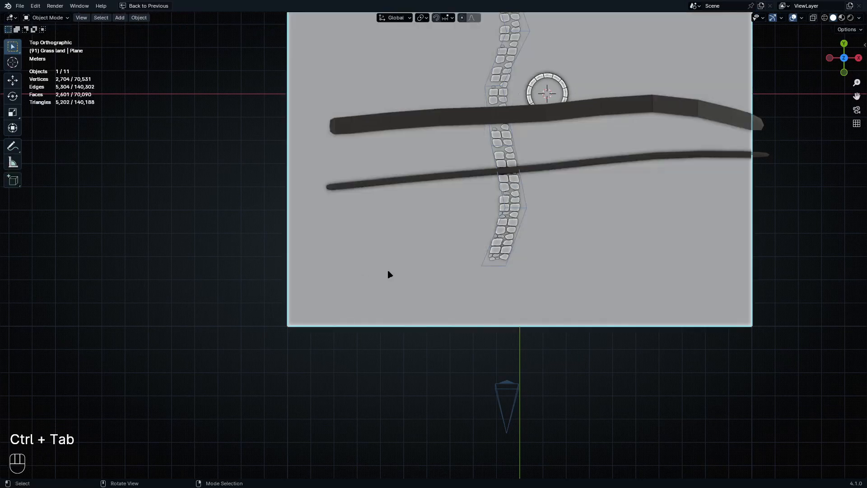
mouse_move(524, 253)
middle_mouse_down()
mouse_move(528, 216)
mouse_move(546, 209)
mouse_move(549, 193)
mouse_move(554, 207)
middle_mouse_up()
key("z")
left_click(590, 334)
scroll(584, 262, "up", 5)
scroll(549, 209, "down", 3)
key("KP_2")
key("KP_0")
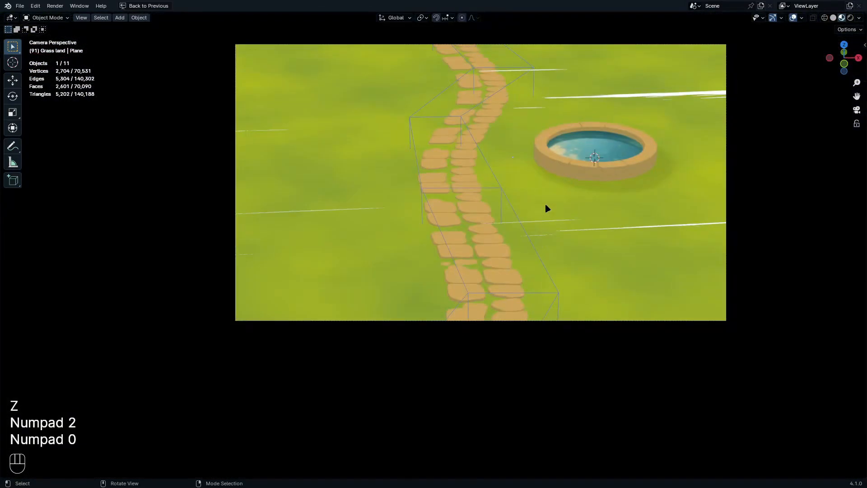
Step: Move the Material Output aside and insert a duplicate of the Mix node between the Mix node and the output
key("ctrl+space")
scroll(429, 354, "down", 5)
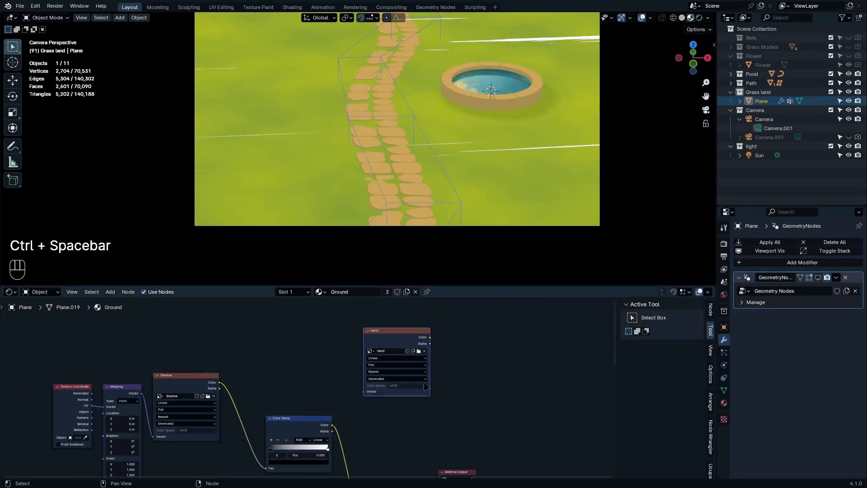
key("ctrl+space")
scroll(526, 334, "up", 4)
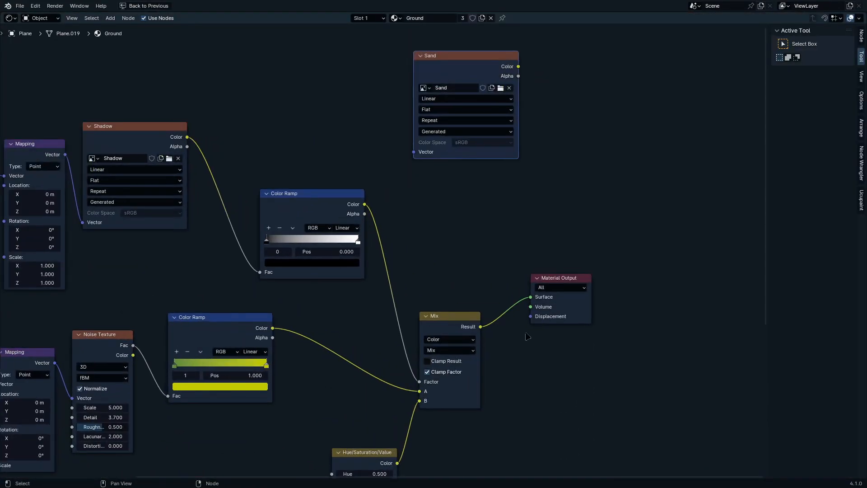
key("g")
left_click(692, 304)
left_click(448, 327)
key("shift+d")
left_click(556, 301)
Step: Link the Sand image's Color output to the second Mix node's Factor and add Texture Coordinate and Mapping nodes to the image
left_click_drag(515, 61, 525, 350)
scroll(499, 170, "up", 5)
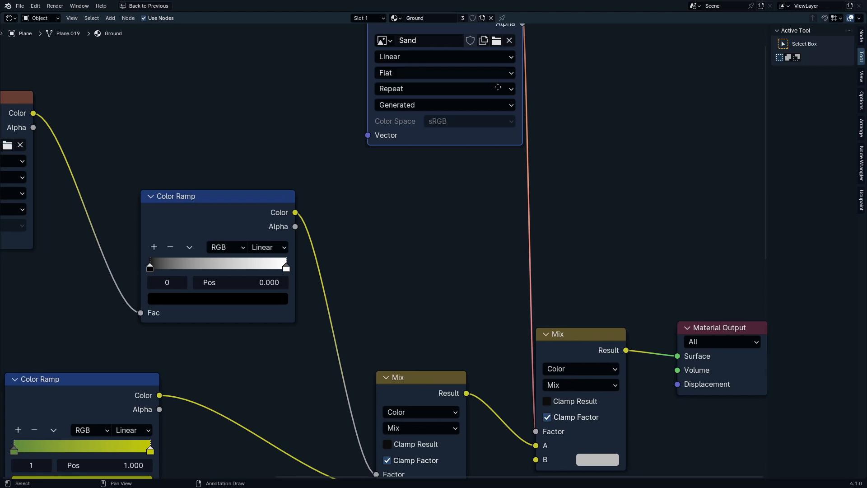
middle_click_drag(496, 83, 539, 240)
key("ctrl+t")
Step: Set the second Mix node's B colour to a pale sandy yellow
middle_click_drag(587, 429, 546, 118)
scroll(606, 310, "up", 3)
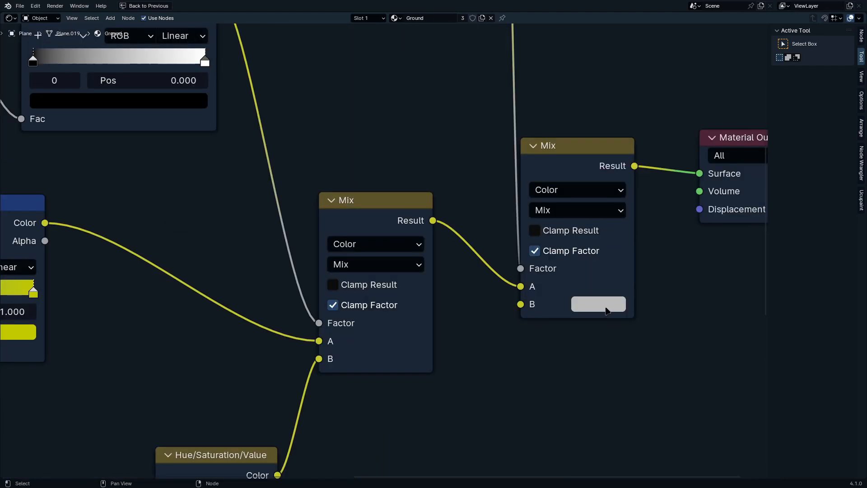
left_click(606, 309)
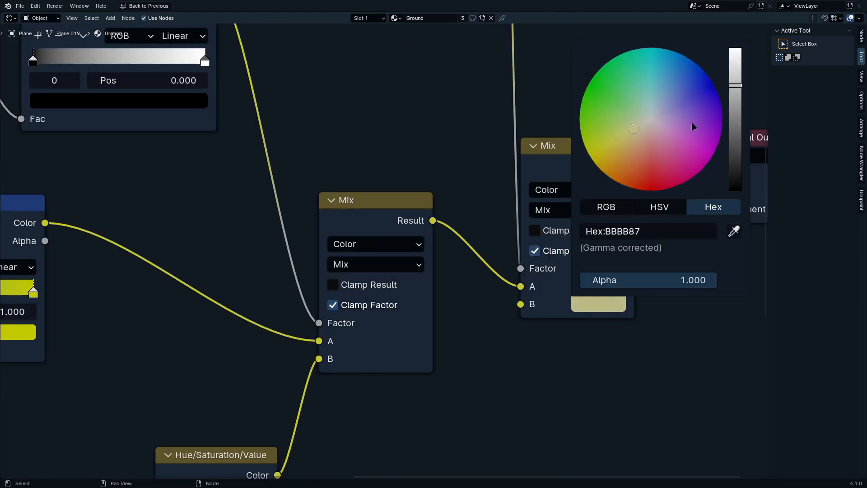
left_click_drag(735, 86, 736, 63)
left_click(619, 139)
key("ctrl+space")
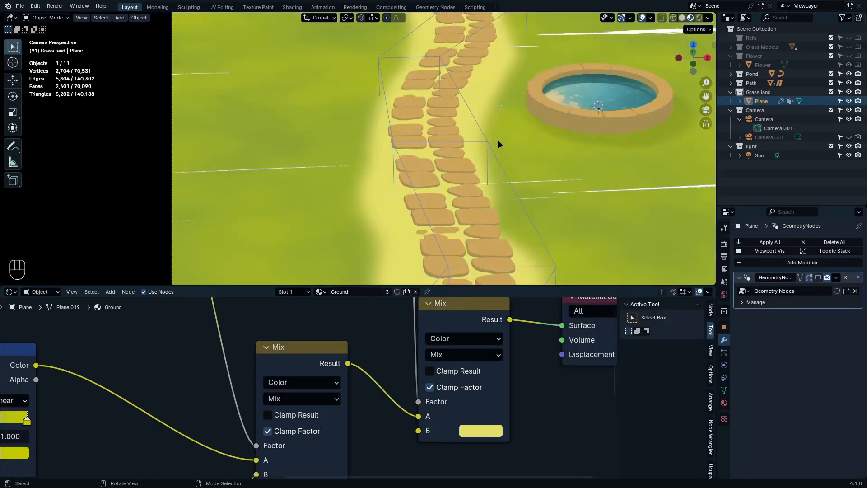
scroll(499, 144, "down", 3)
middle_click_drag(503, 110, 508, 161, "shift")
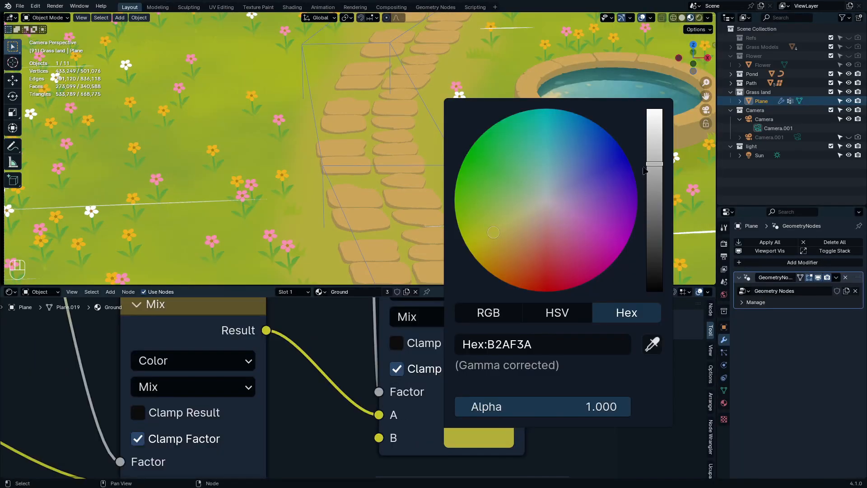
left_click_drag(654, 163, 654, 158)
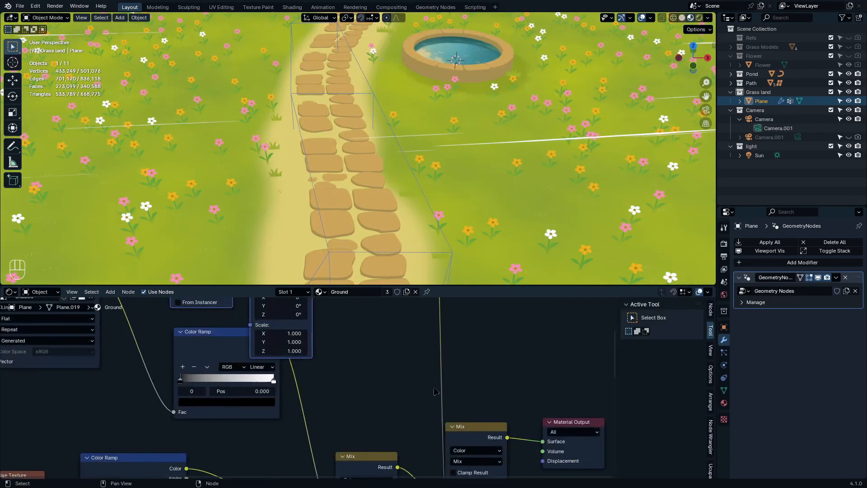
Step: Add a Color Ramp between the Sand image and the second Mix node's Factor
key("shift+a")
left_click(426, 413)
left_click(468, 400)
Step: Darken the white stop of the Sand Color Ramp to grey to soften the sand and check the path through the camera
scroll(467, 399, "up", 2)
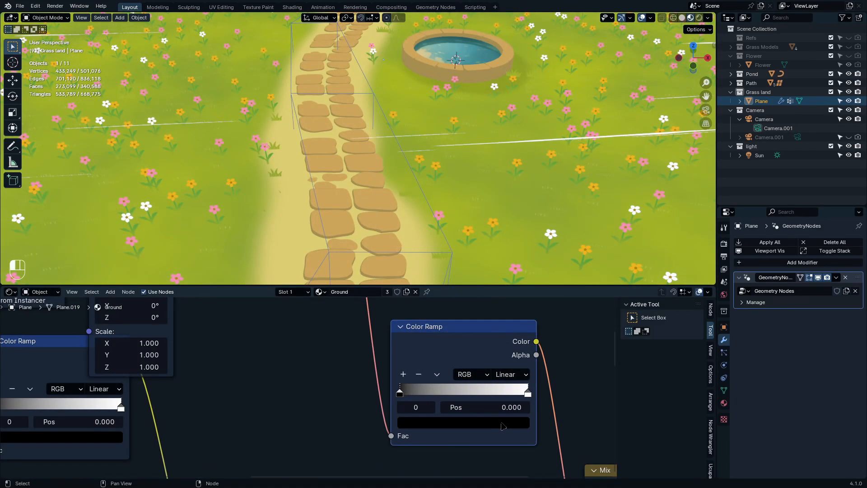
left_click(503, 423)
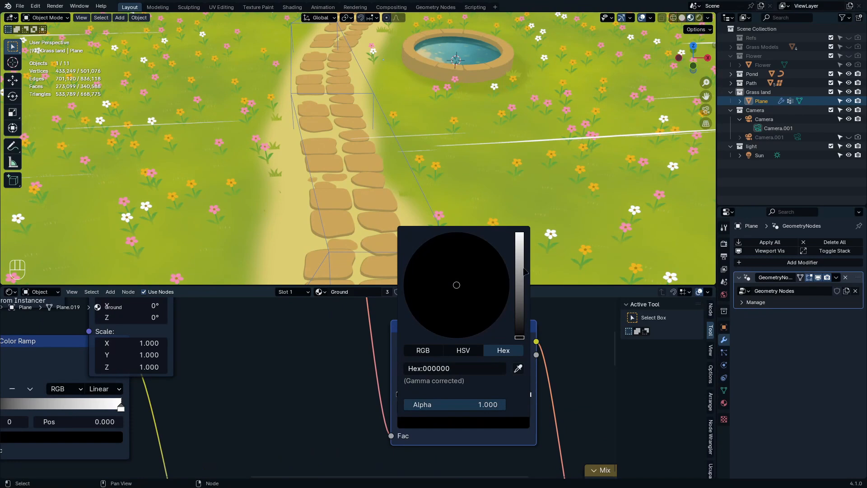
left_click(526, 392)
left_click(522, 421)
left_click(521, 296)
middle_click_drag(333, 187, 614, 220)
key("ctrl+space")
middle_click_drag(426, 248, 538, 297)
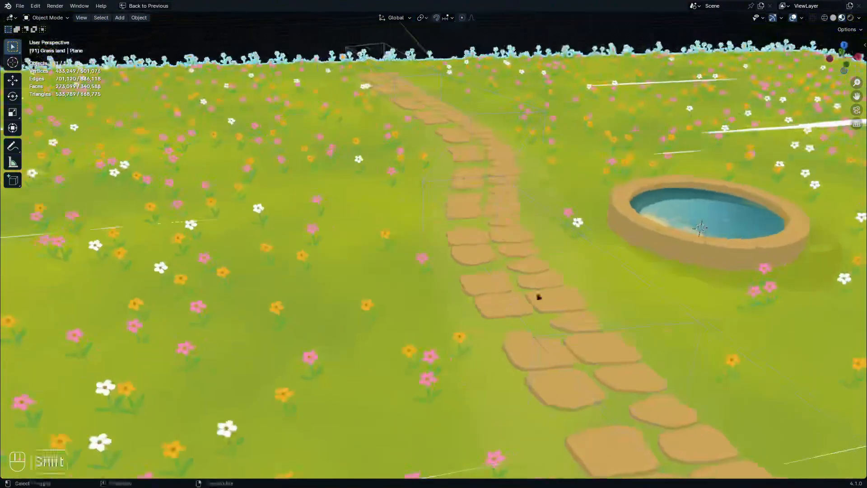
key("KP_0")
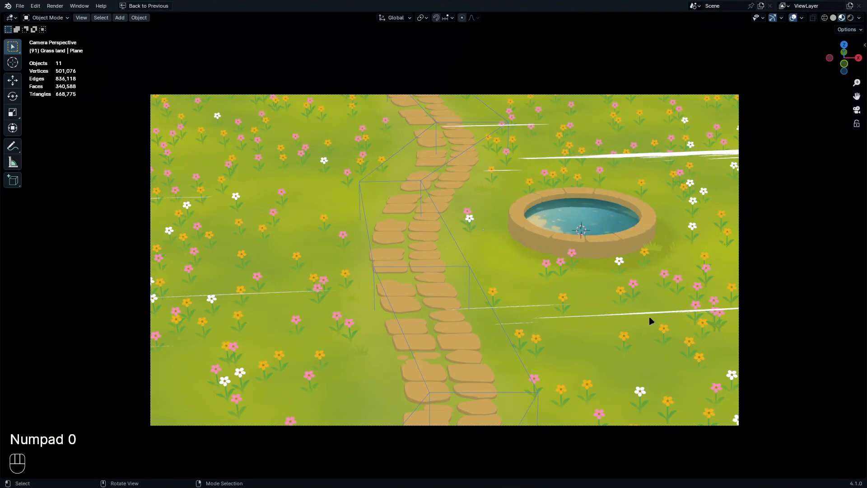
Step: Preview the meadow through the camera in rendered shading, checking the pond and flowers up close, and save the file
key("z")
key("z")
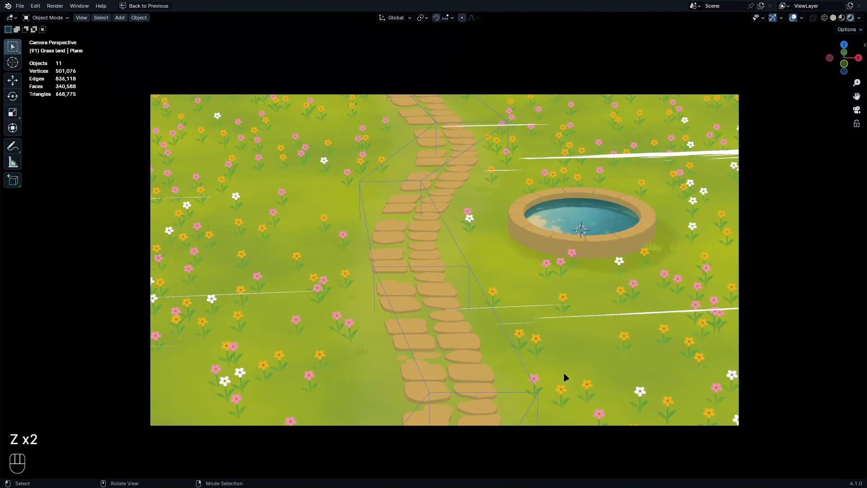
key("z")
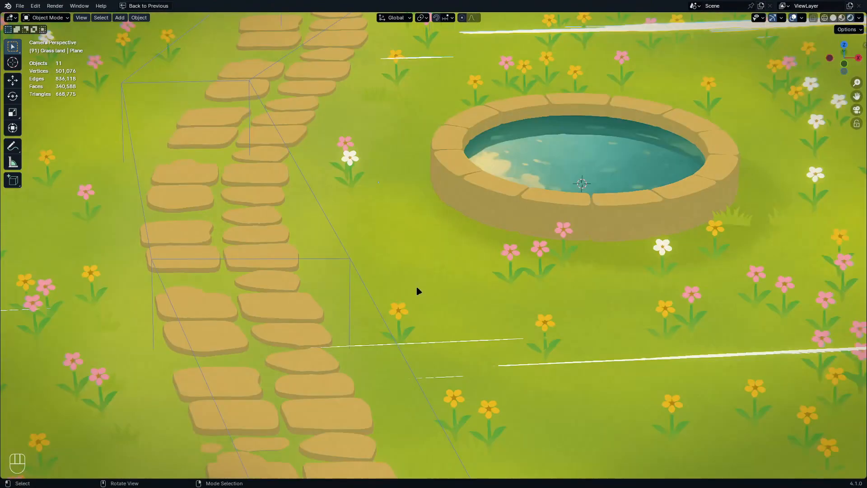
scroll(417, 292, "down", 1)
scroll(612, 282, "up", 7)
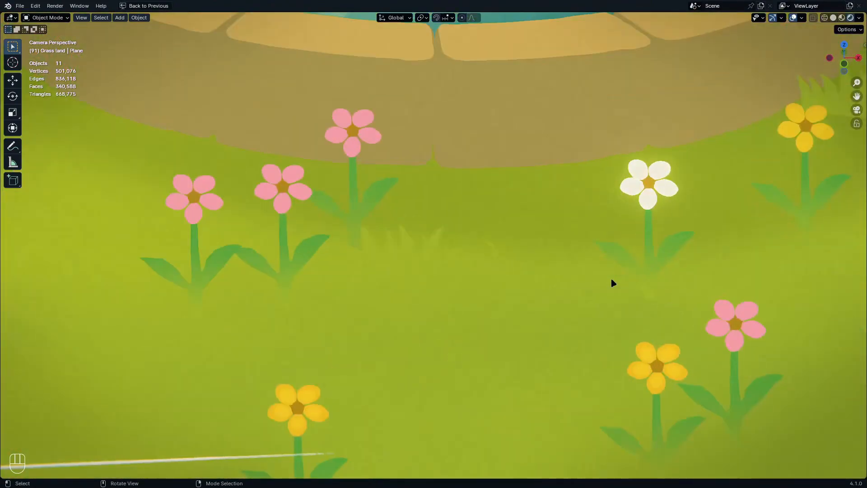
scroll(613, 283, "down", 4)
scroll(549, 283, "down", 2)
scroll(467, 291, "down", 2)
key("ctrl+s")
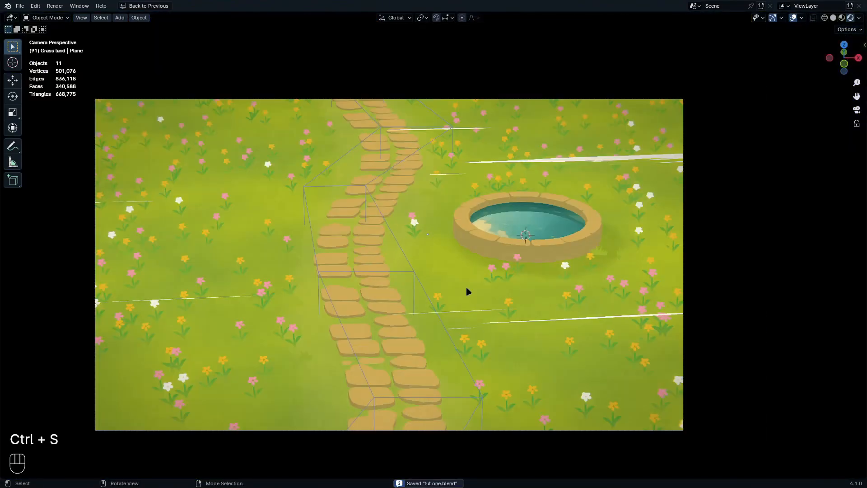
key("F11")
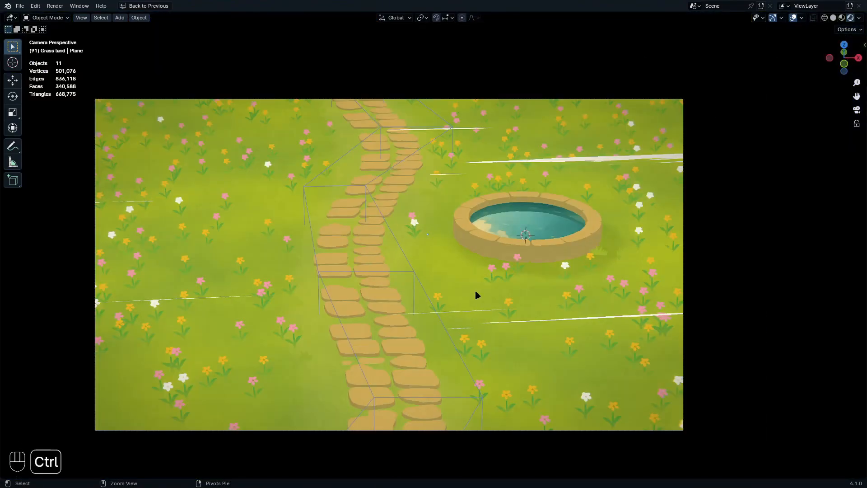
Step: Replace the maximized shader node area with the Image Editor, display the Sand mask and save the file
key("ctrl+space")
scroll(357, 386, "down", 10)
key("ctrl+space")
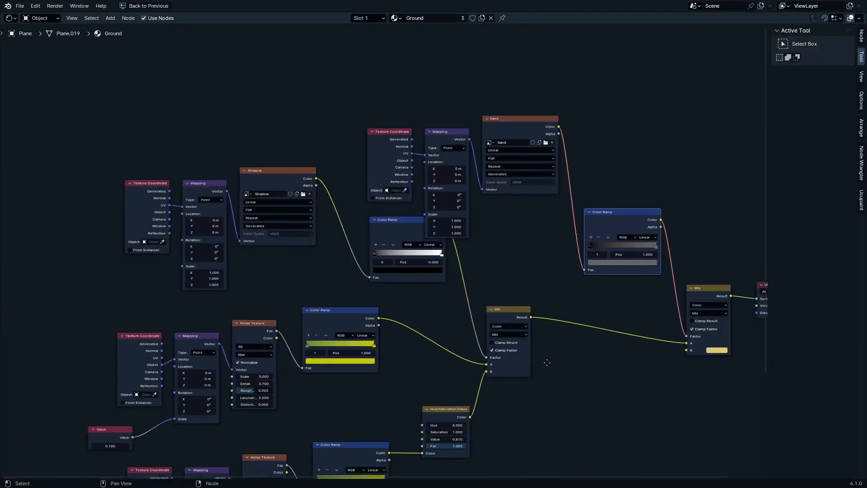
scroll(532, 126, "up", 8)
scroll(532, 127, "down", 2)
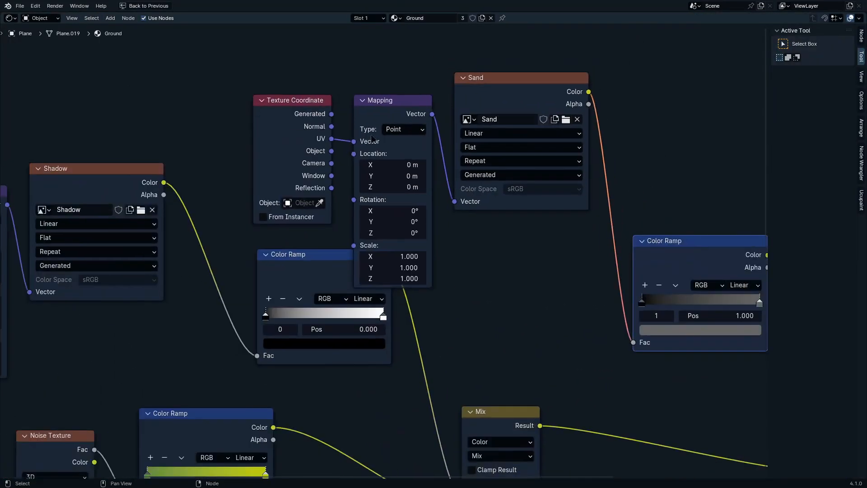
left_click(16, 19)
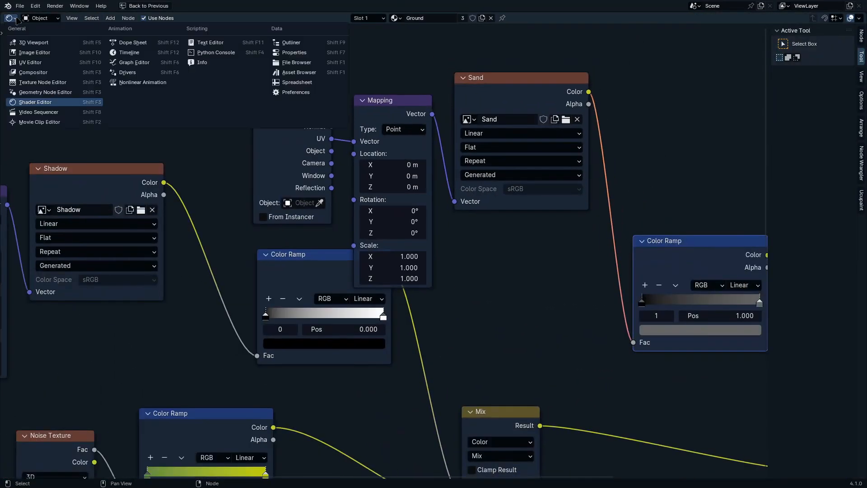
left_click(45, 53)
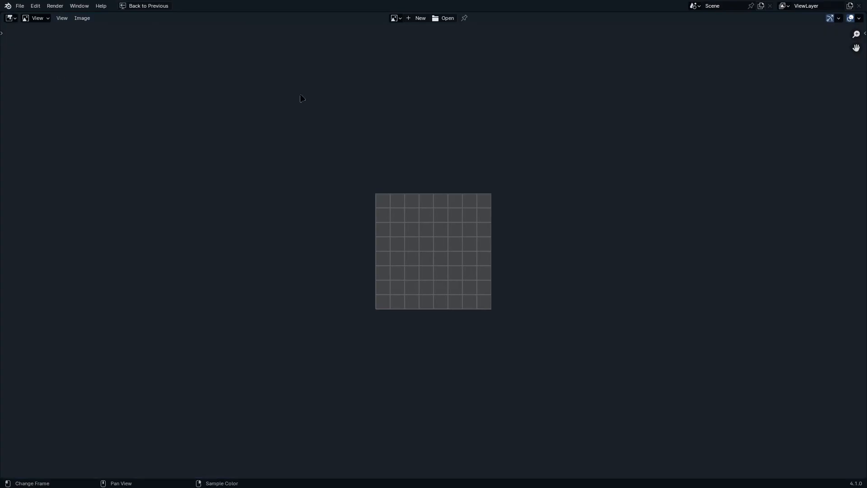
left_click(396, 19)
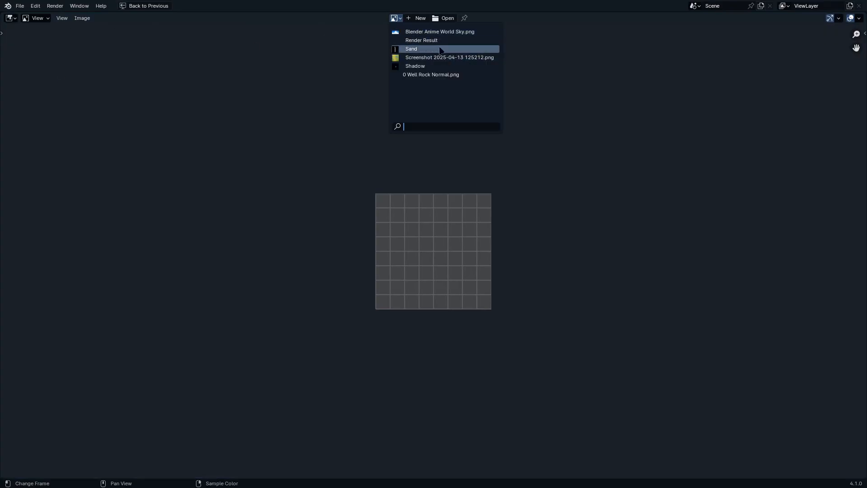
left_click(441, 49)
key("ctrl+s")
Step: Pack all external resources into the blend file, accept continuing with the painted images, and save the file
left_click(84, 18)
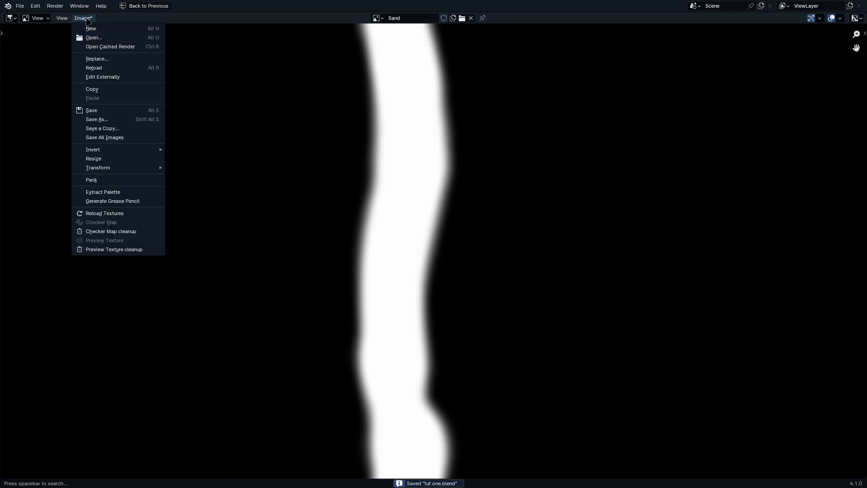
left_click(20, 6)
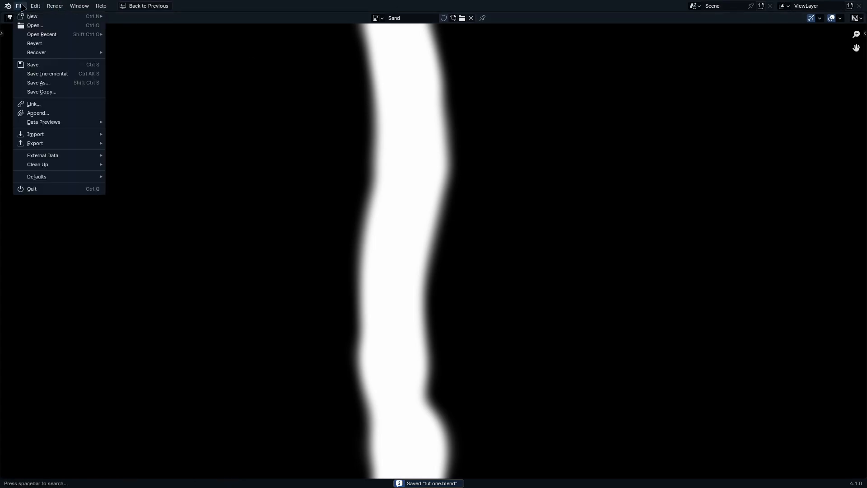
mouse_move(68, 158)
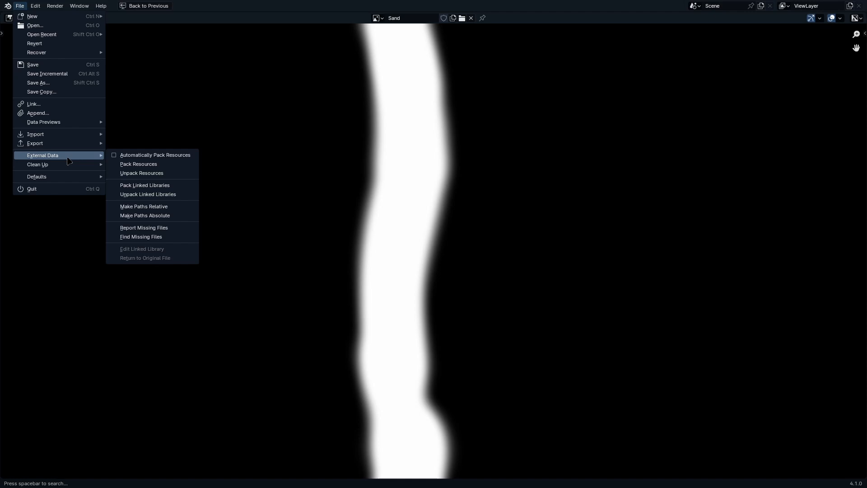
left_click(146, 165)
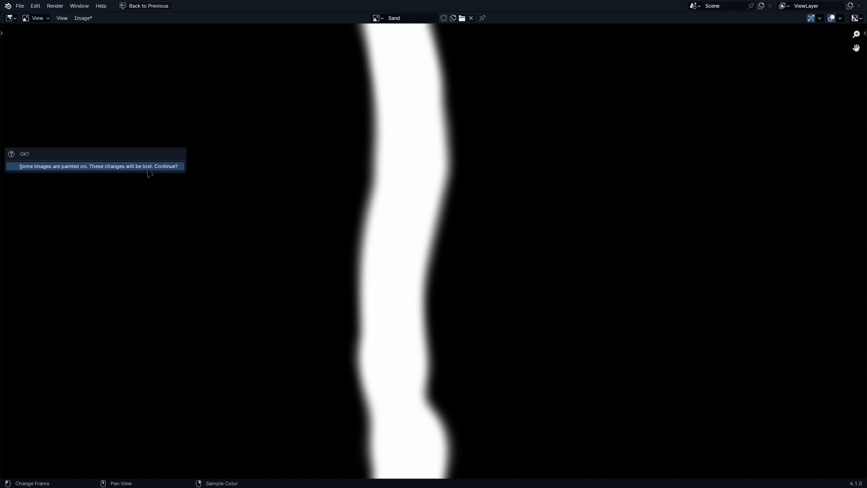
left_click(135, 166)
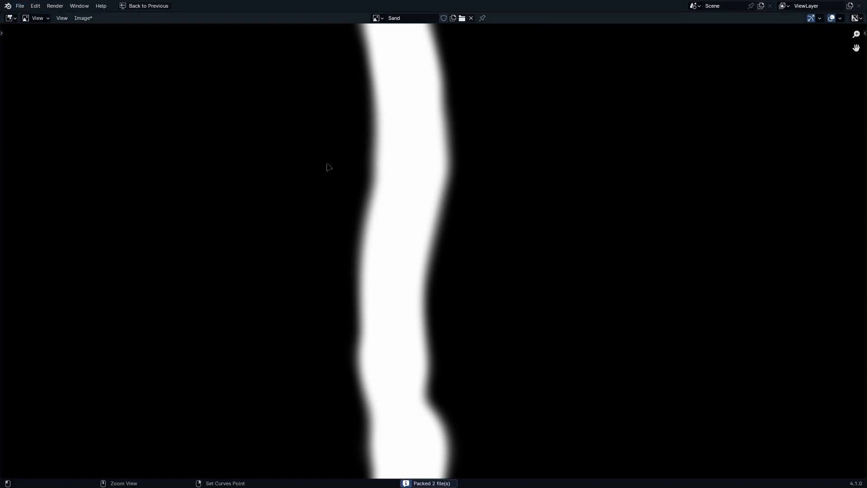
key("ctrl+space")
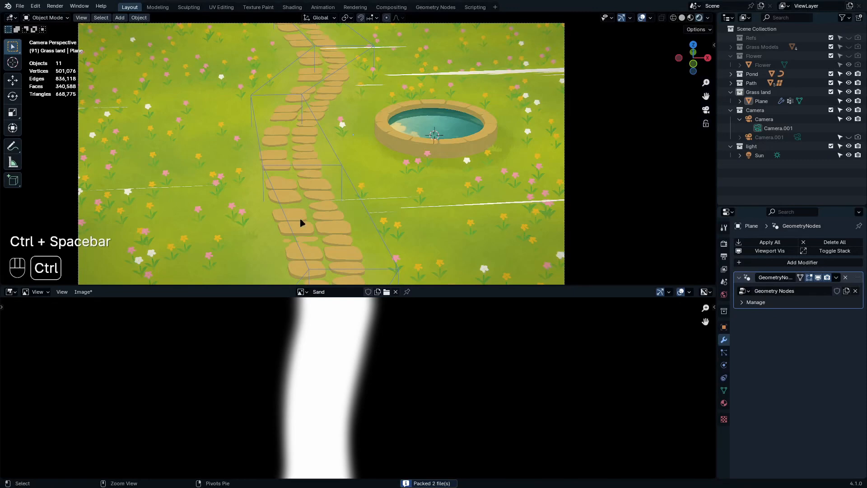
key("ctrl+s")
Step: Return to the Shader Editor and examine the Shadow and Sand image nodes in the Ground material
left_click(9, 292)
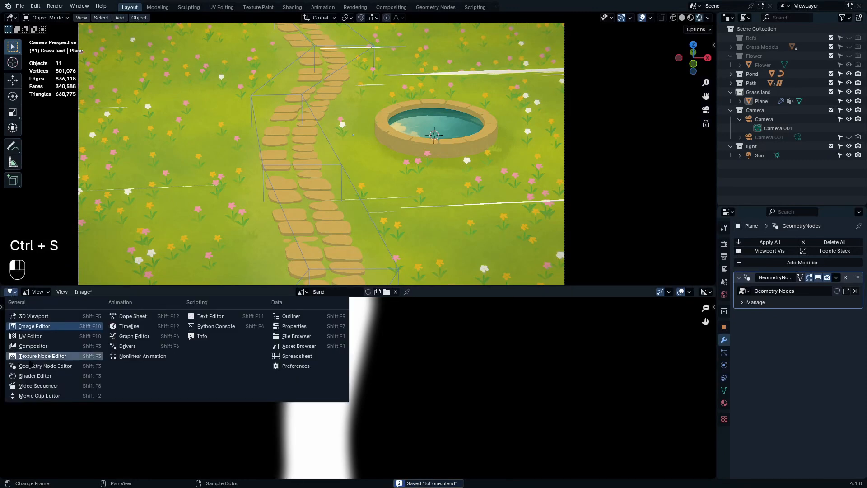
left_click(39, 375)
middle_click_drag(427, 338, 429, 389)
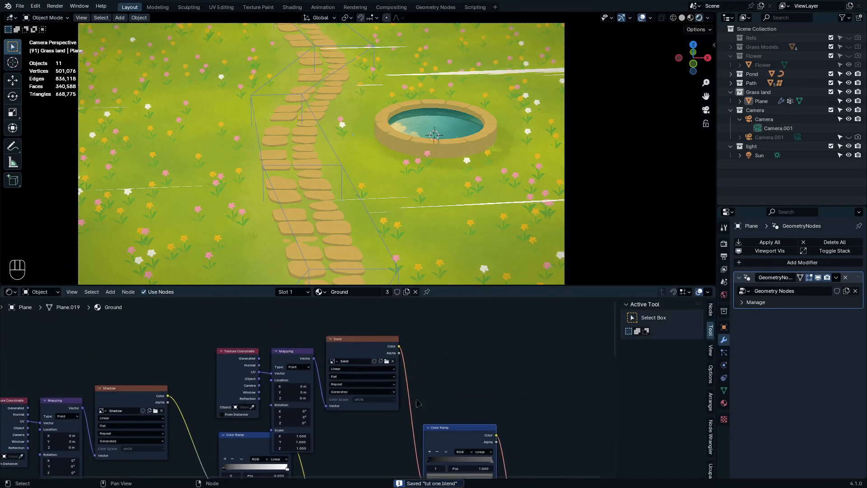
scroll(409, 369, "up", 6)
middle_click_drag(125, 389, 394, 356)
scroll(294, 397, "up", 4)
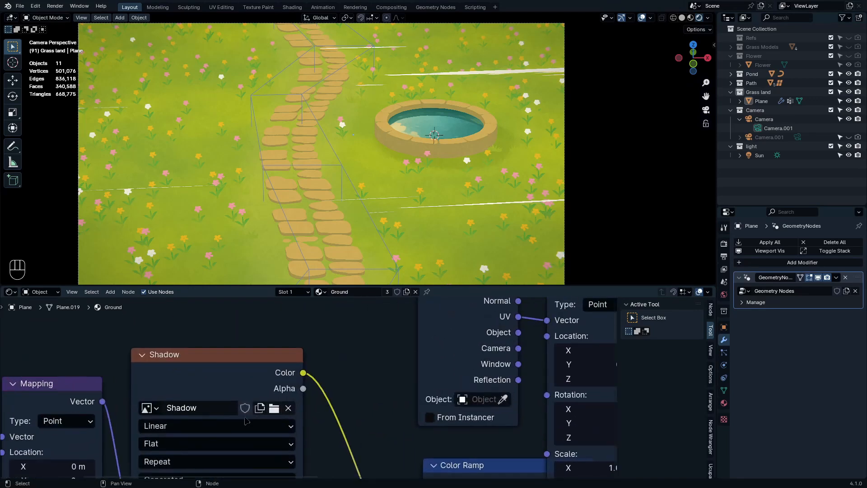
scroll(293, 398, "down", 4)
Step: Save the painted Sand and Shadow masks as image files from the Image Editor
left_click(9, 292)
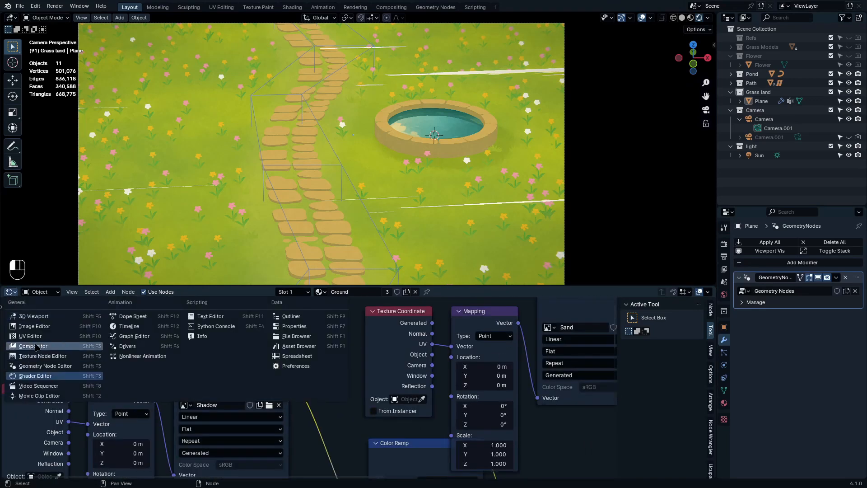
left_click(34, 326)
left_click(84, 292)
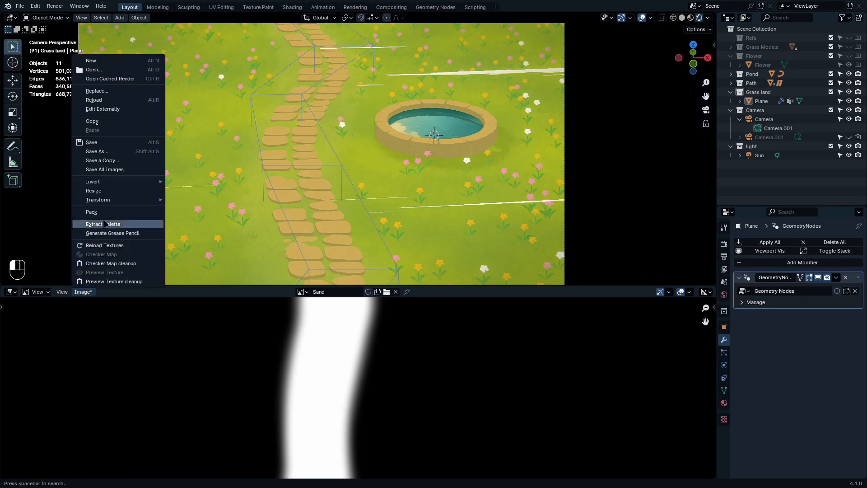
left_click(123, 151)
Step: Display Well Rock Normal.png in the Image Editor and inspect the texture
left_click(303, 292)
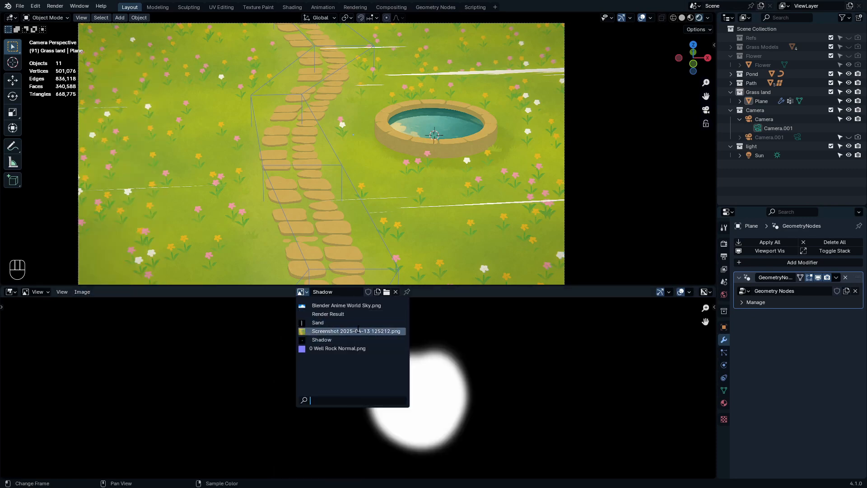
left_click(359, 349)
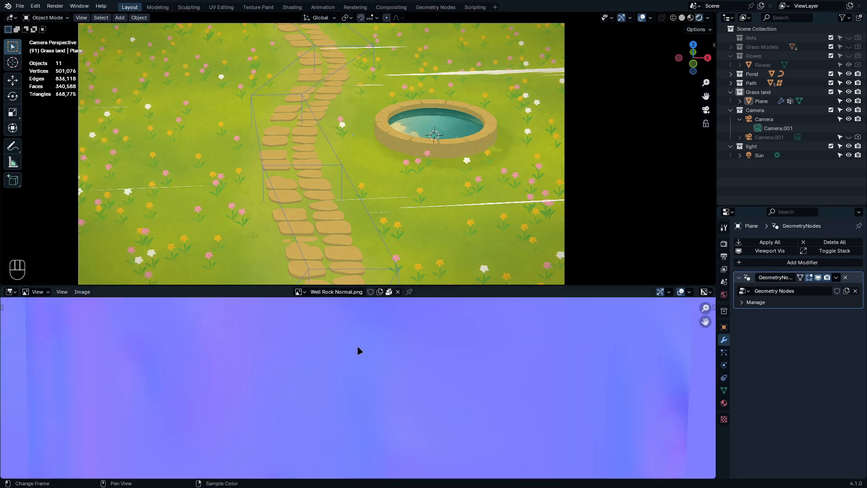
scroll(358, 348, "down", 2)
scroll(352, 344, "up", 4)
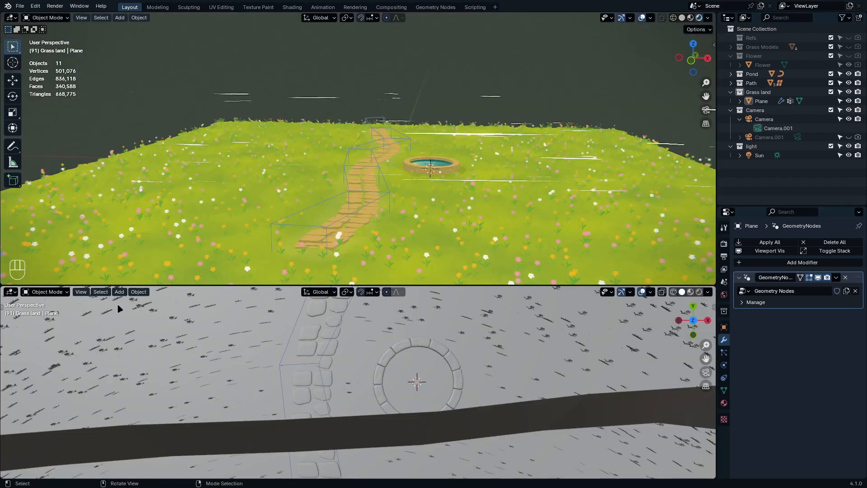
Step: In the World shader nodes, link the Blender Anime World Sky image's Color to the Anime Sky World group's world and background image inputs
left_click(12, 293)
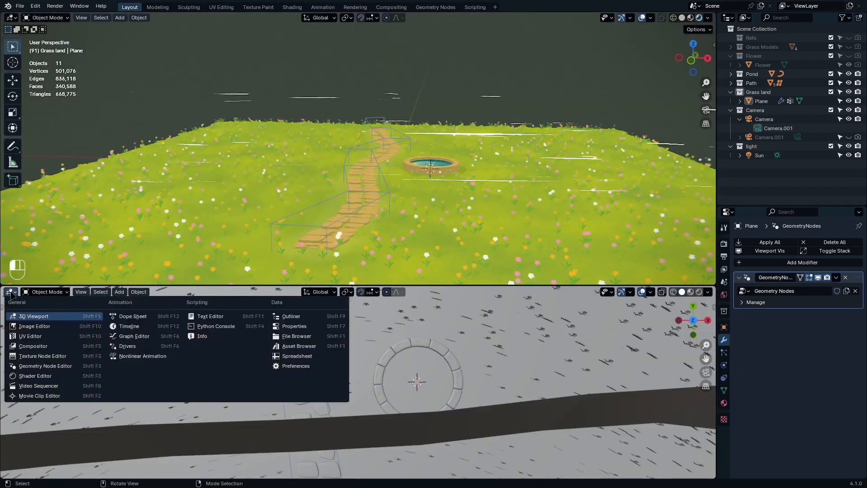
left_click(36, 376)
left_click(32, 292)
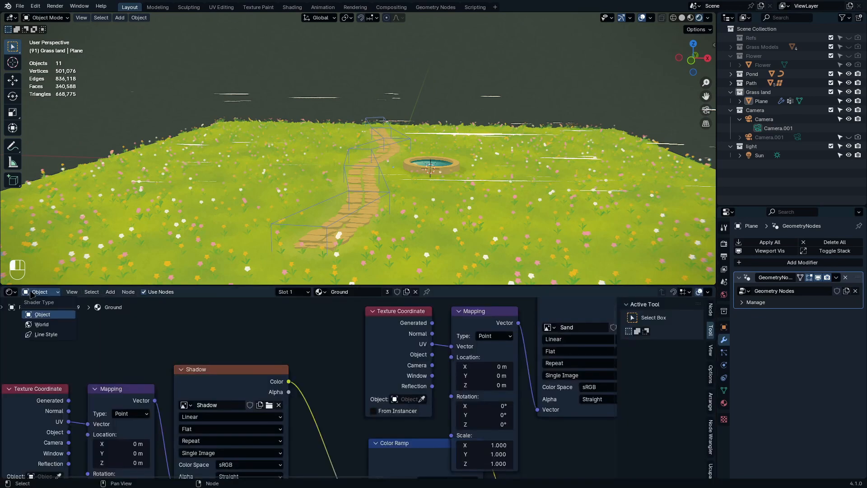
left_click(41, 324)
key("grave")
left_click(417, 396)
scroll(413, 404, "up", 6)
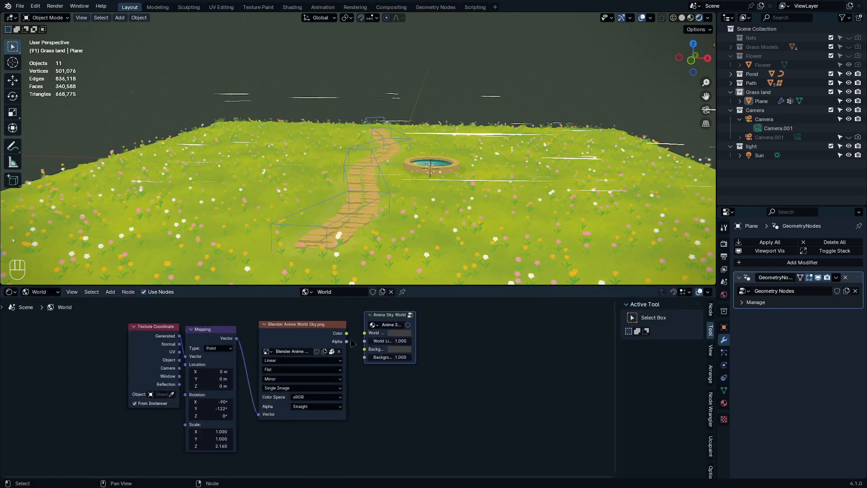
left_click_drag(340, 327, 375, 359)
left_click_drag(339, 327, 379, 329)
Step: Set the sky Mapping node's Location Y to 0.6 m and check the sky behind the meadow
key("ctrl+space")
middle_click_drag(441, 212, 445, 235)
key("ctrl+space")
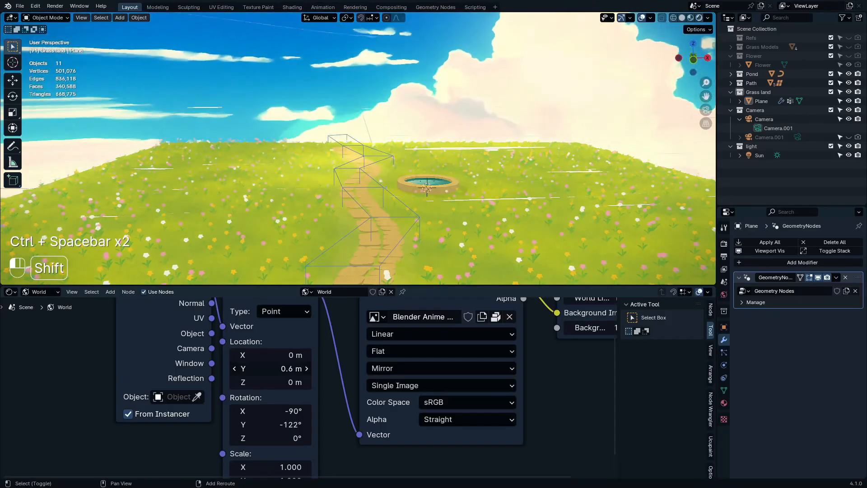
Step: Duplicate the main camera in place, hide the copy and reselect the original camera
left_click(796, 122)
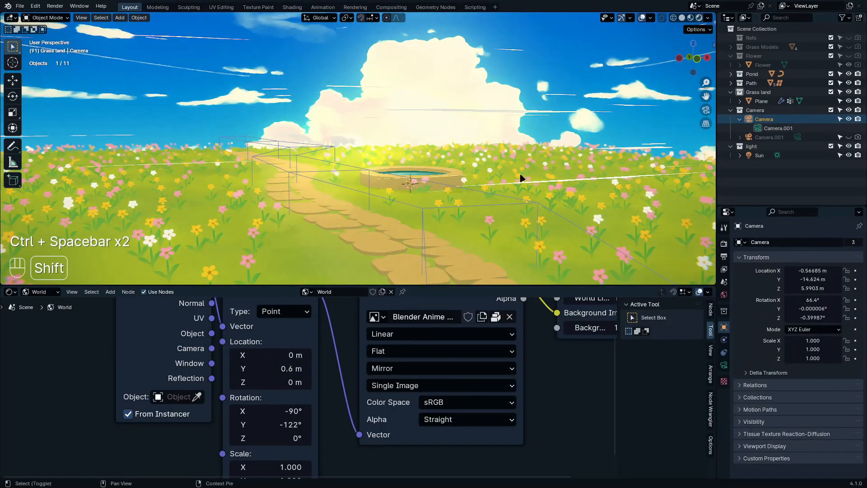
key("shift+d")
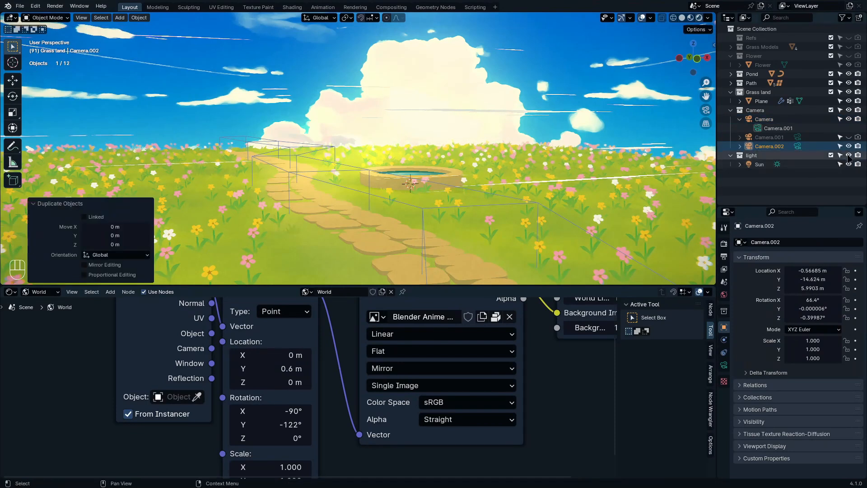
left_click(849, 146)
left_click(775, 119)
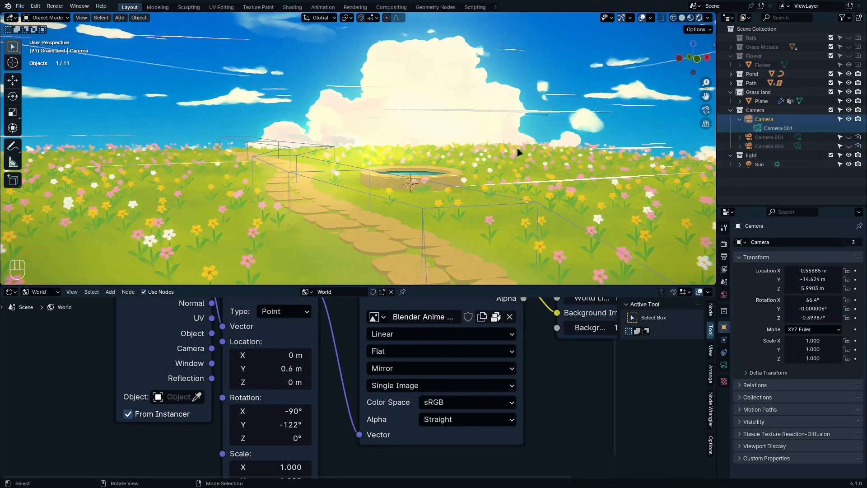
Step: Align the camera to a low view along the path and reposition it to about X -2.9, Y -11.7, Z 1.7 m
key("ctrl+space")
key("ctrl+alt")
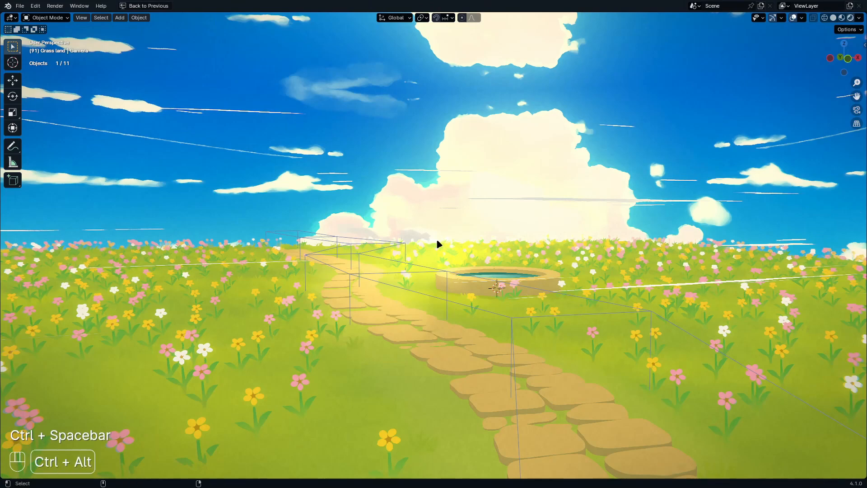
key("ctrl+alt+KP_0")
key("g")
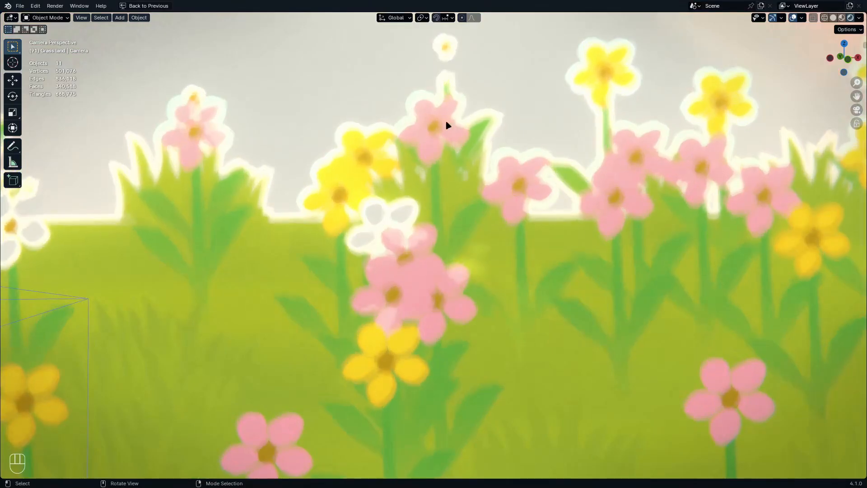
scroll(352, 136, "down", 5)
scroll(352, 136, "down", 6)
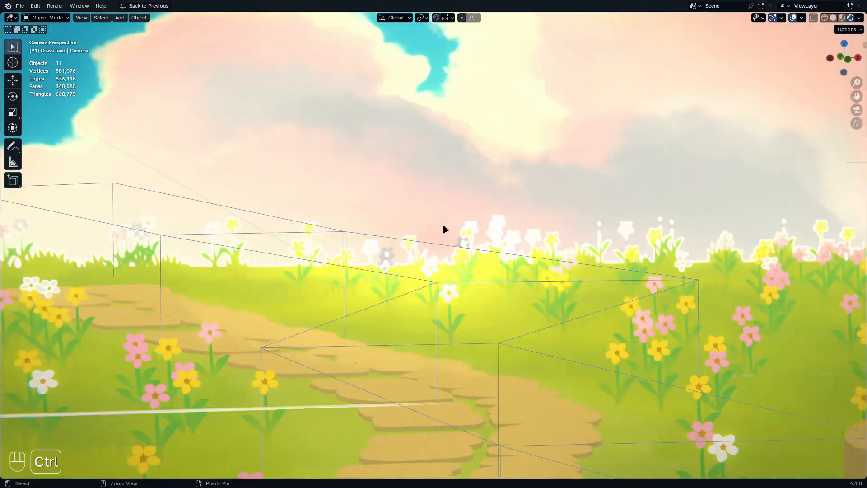
key("ctrl+space")
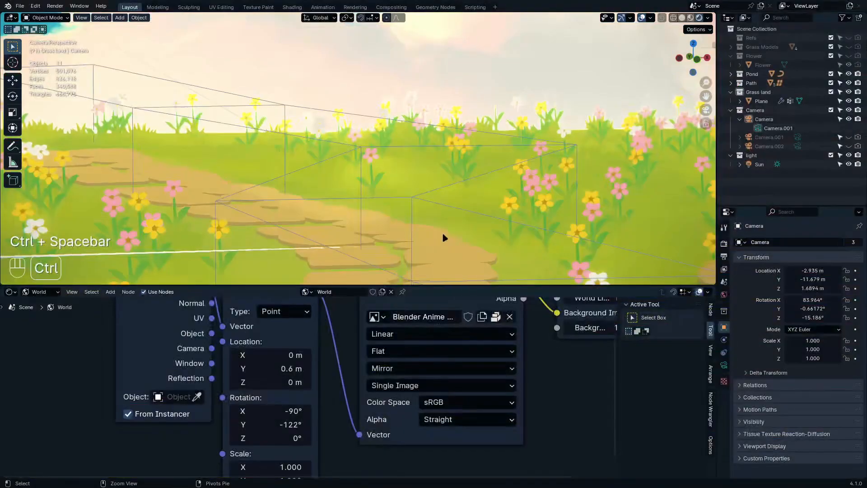
Step: Show the compositing node tree below the viewport and search for a "bright" node to add to the Coloring / Blooming group
left_click(10, 291)
left_click(52, 349)
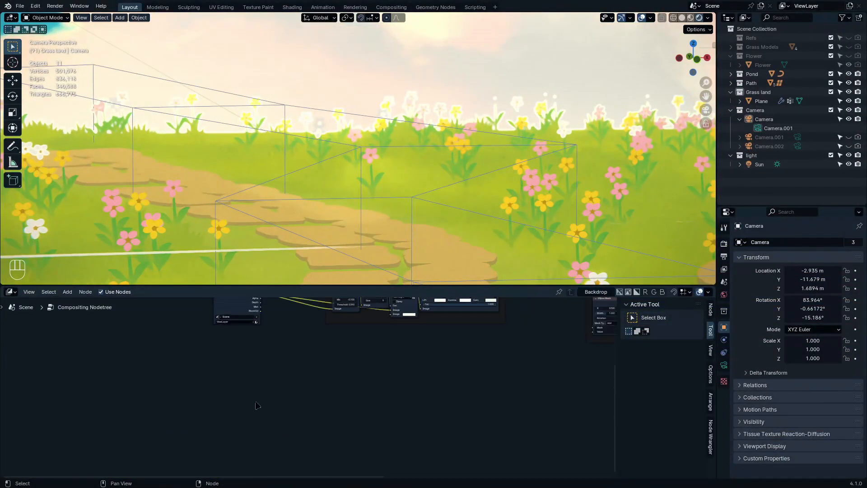
scroll(253, 385, "down", 6)
middle_click_drag(309, 341, 224, 416)
scroll(224, 416, "up", 12)
left_click_drag(304, 350, 363, 412)
left_click(214, 343)
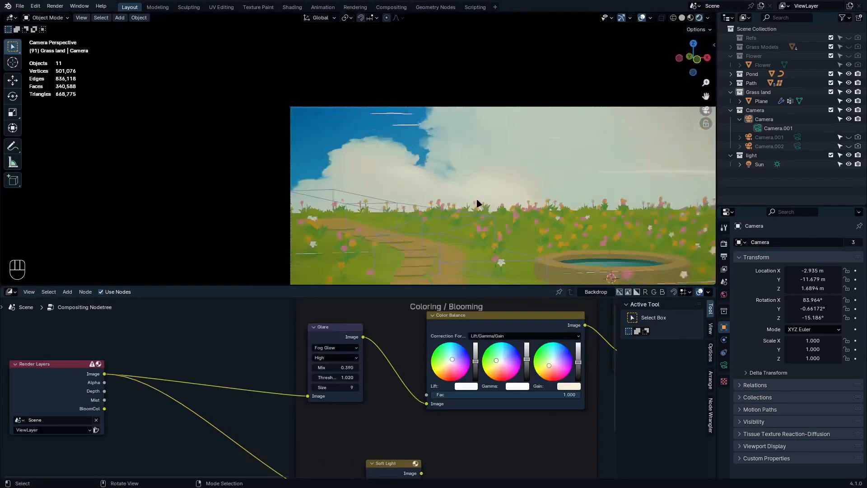
scroll(479, 203, "down", 1)
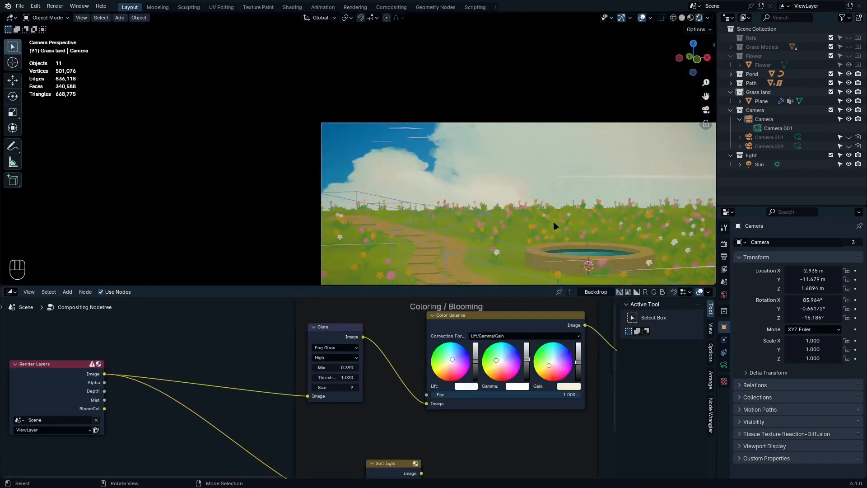
scroll(557, 220, "up", 3)
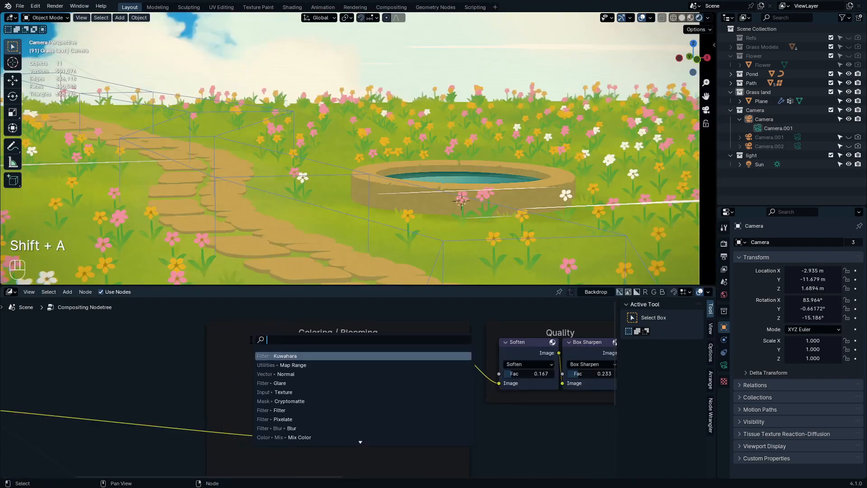
type("bright")
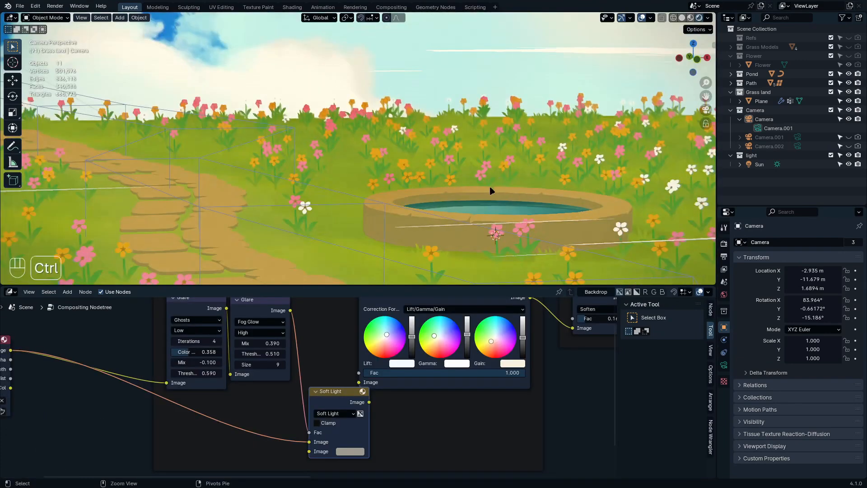
Step: Check the composited look of the meadow in the enlarged camera view and in the render window
key("ctrl+space")
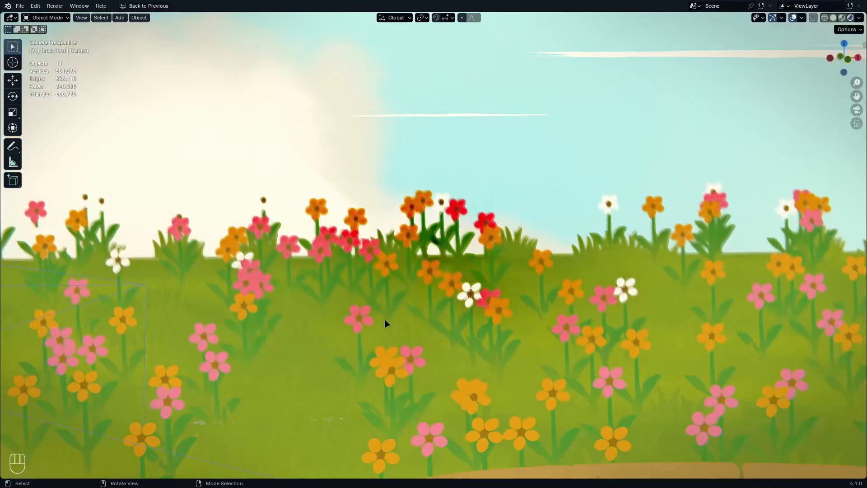
scroll(387, 327, "down", 5)
key("ctrl+space")
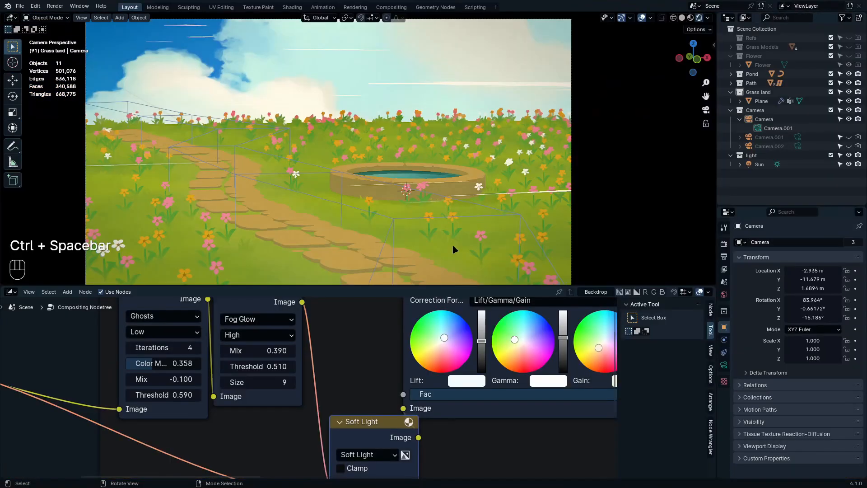
key("F11")
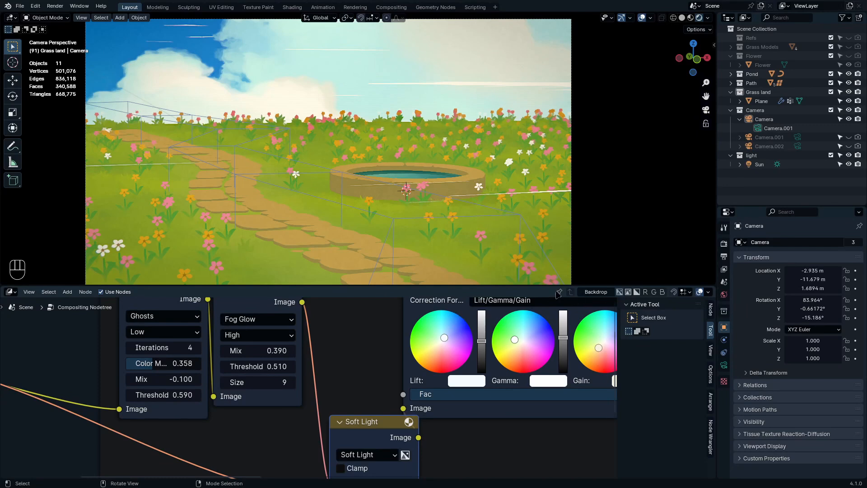
key("ctrl+space")
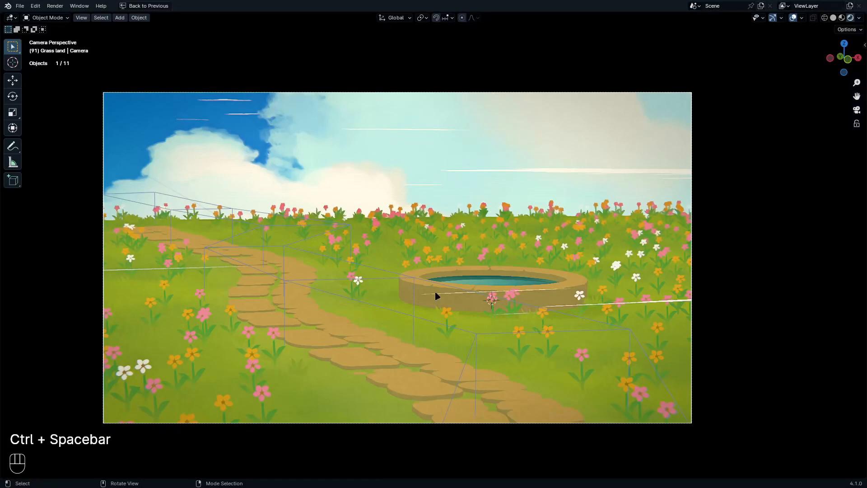
key("ctrl+space")
Step: Switch the node area from the compositor to the Shader Editor and check the path and pond in the enlarged camera view
left_click(11, 292)
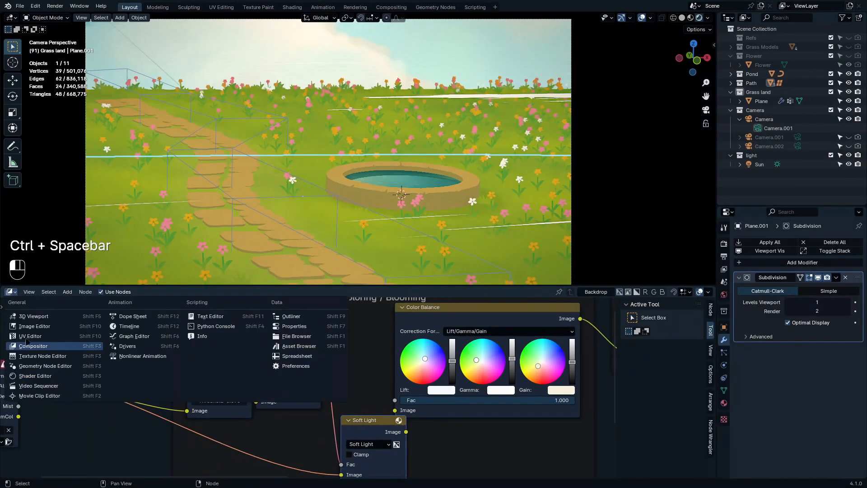
left_click(31, 375)
left_click_drag(312, 372, 316, 373, "shift")
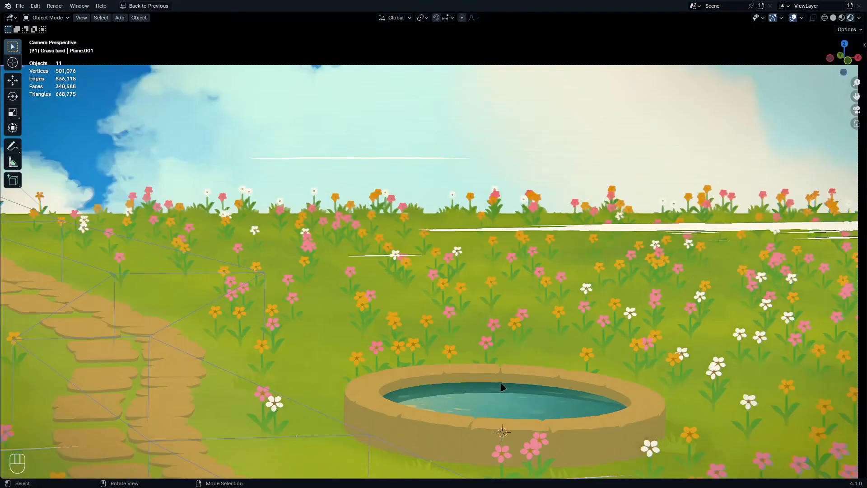
scroll(501, 386, "down", 3)
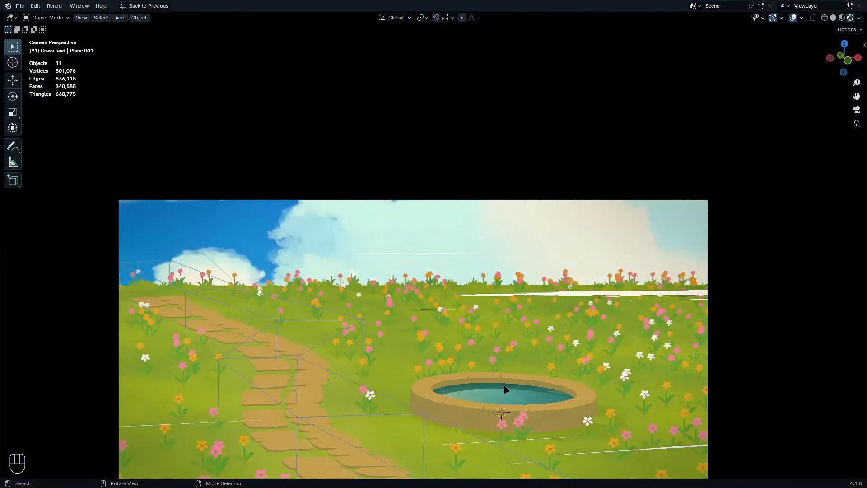
Step: Reframe the camera to a higher shot looking down on the winding path and the pond
key("ctrl+space")
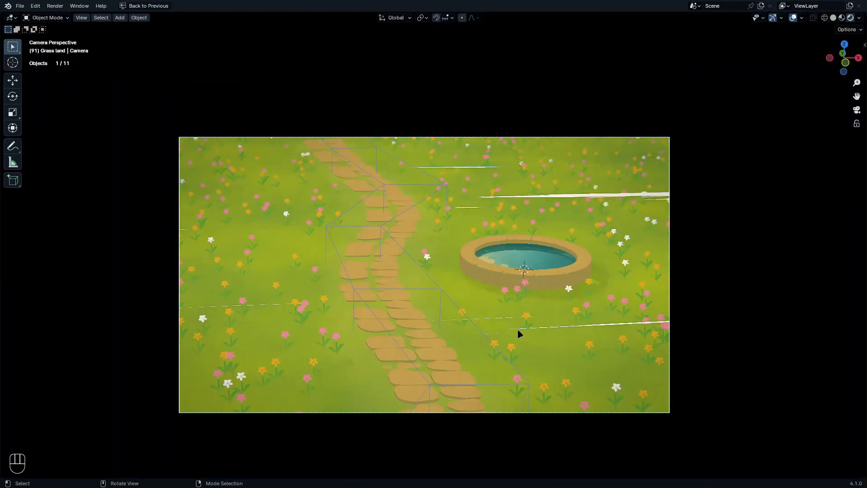
scroll(519, 331, "up", 2)
middle_click_drag(486, 355, 527, 360, "shift")
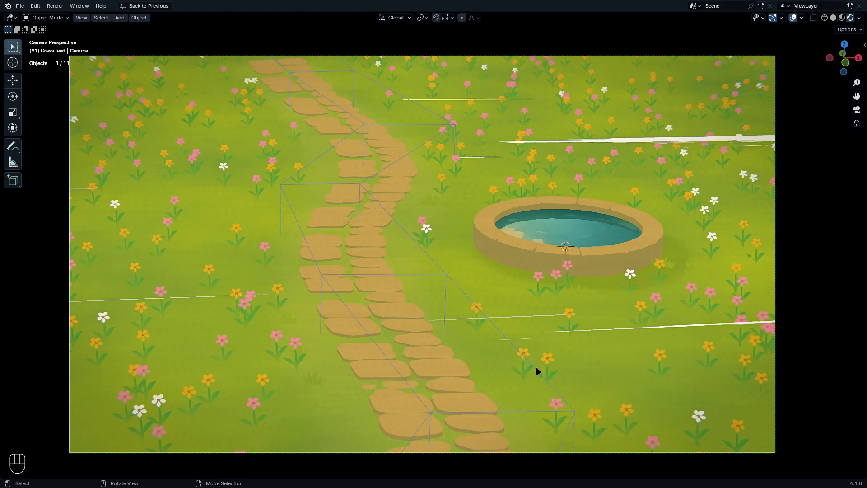
Step: Save the file and inspect the path stones up close and the whole meadow from outside the camera
key("ctrl+s")
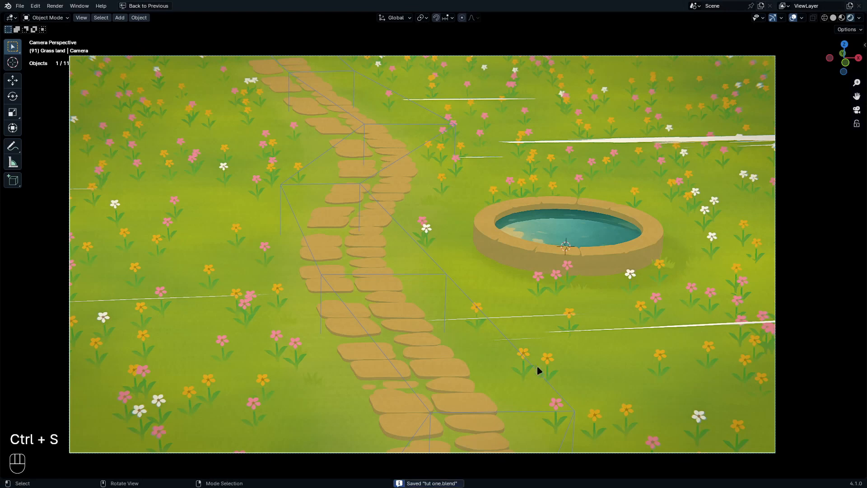
scroll(461, 385, "up", 8)
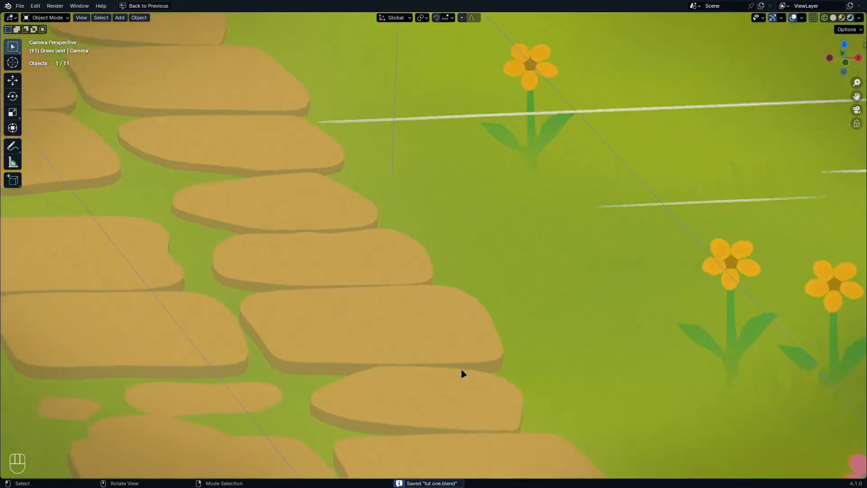
scroll(462, 373, "down", 10)
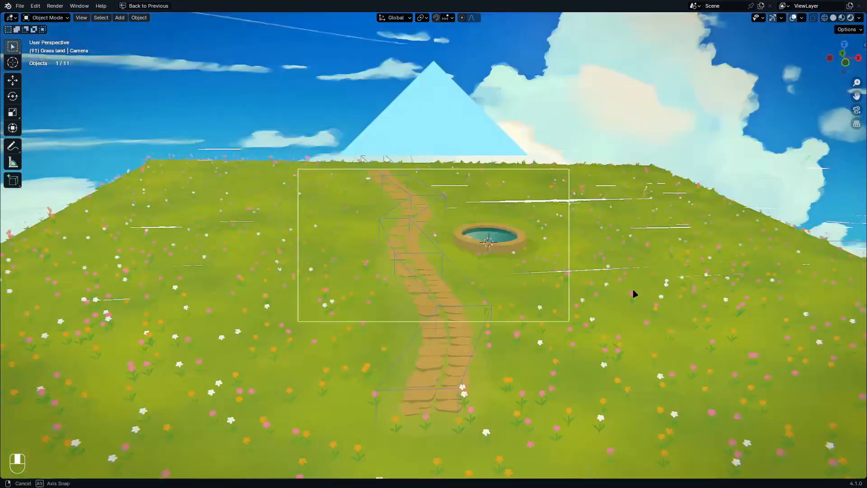